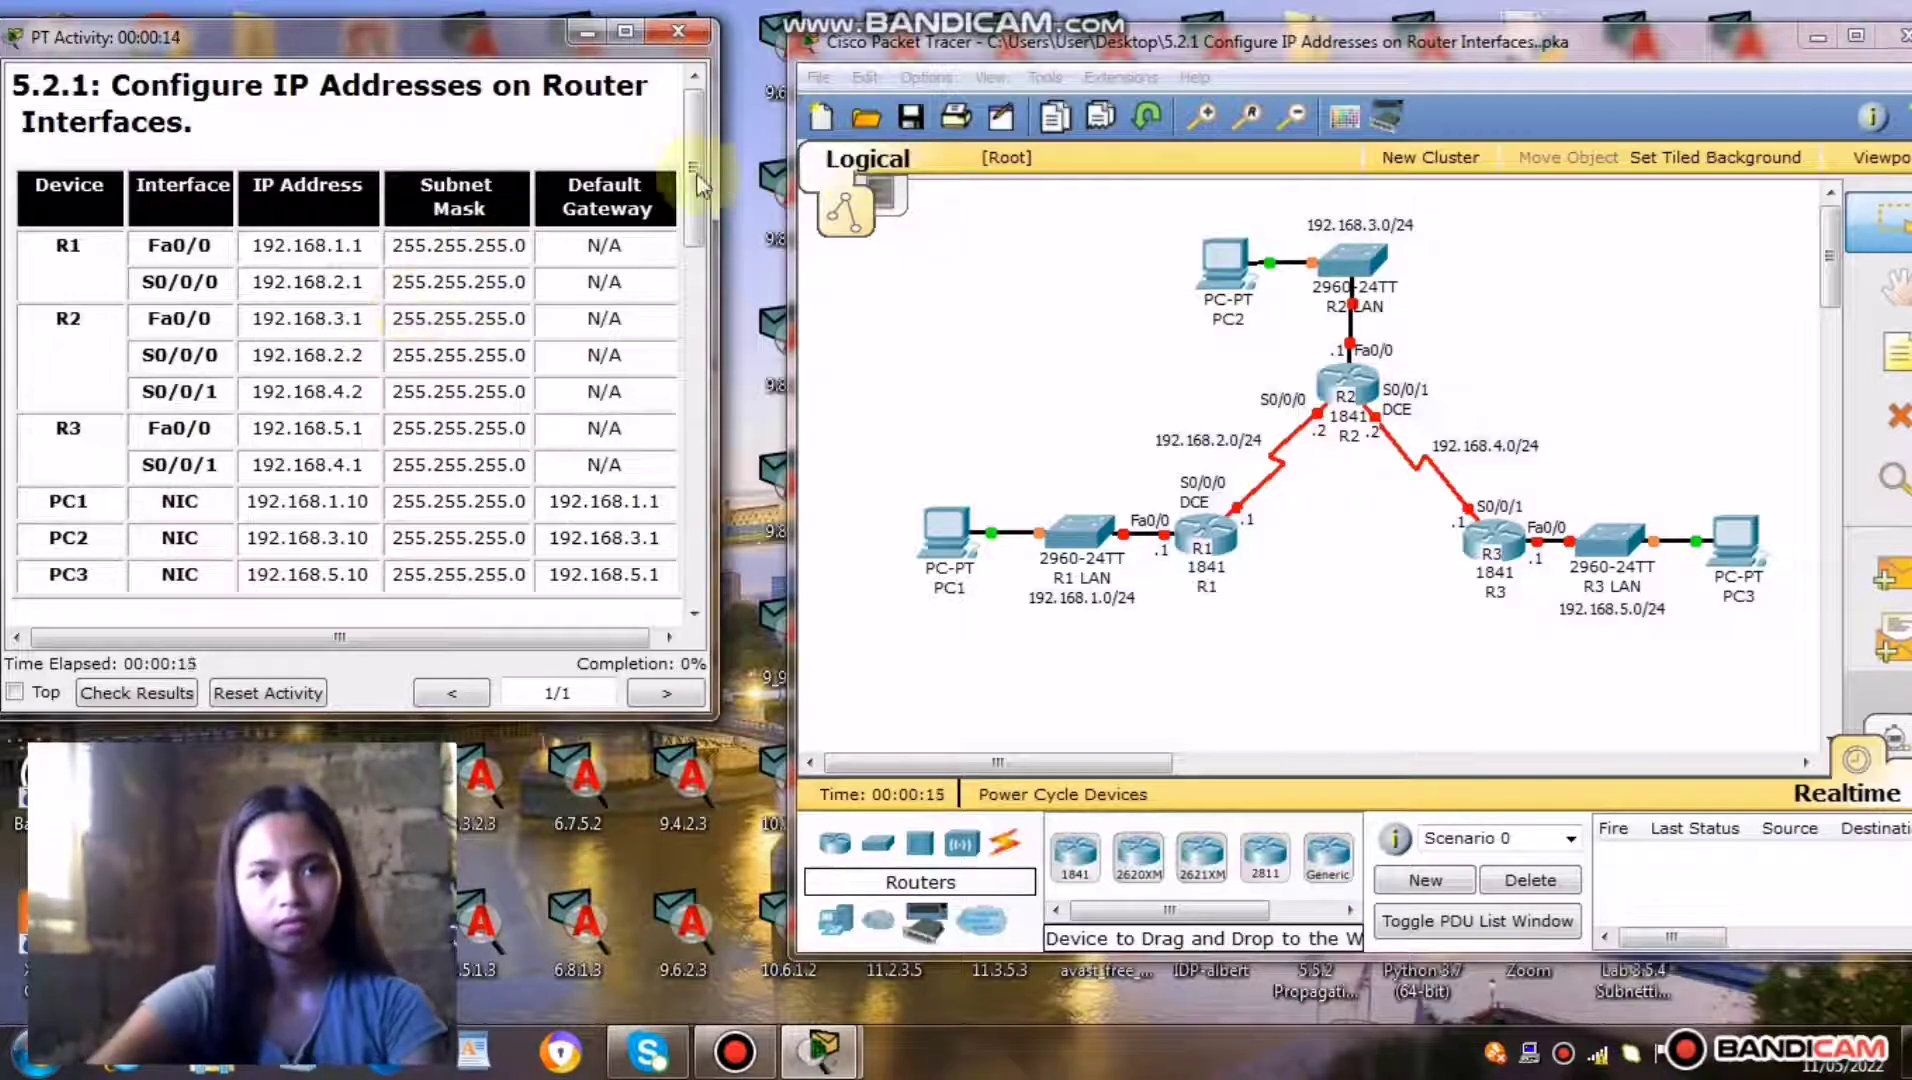
Step: Review the Task 1 instructions and open router R1's command line interface beside them
left_click_drag(700, 180, 703, 378)
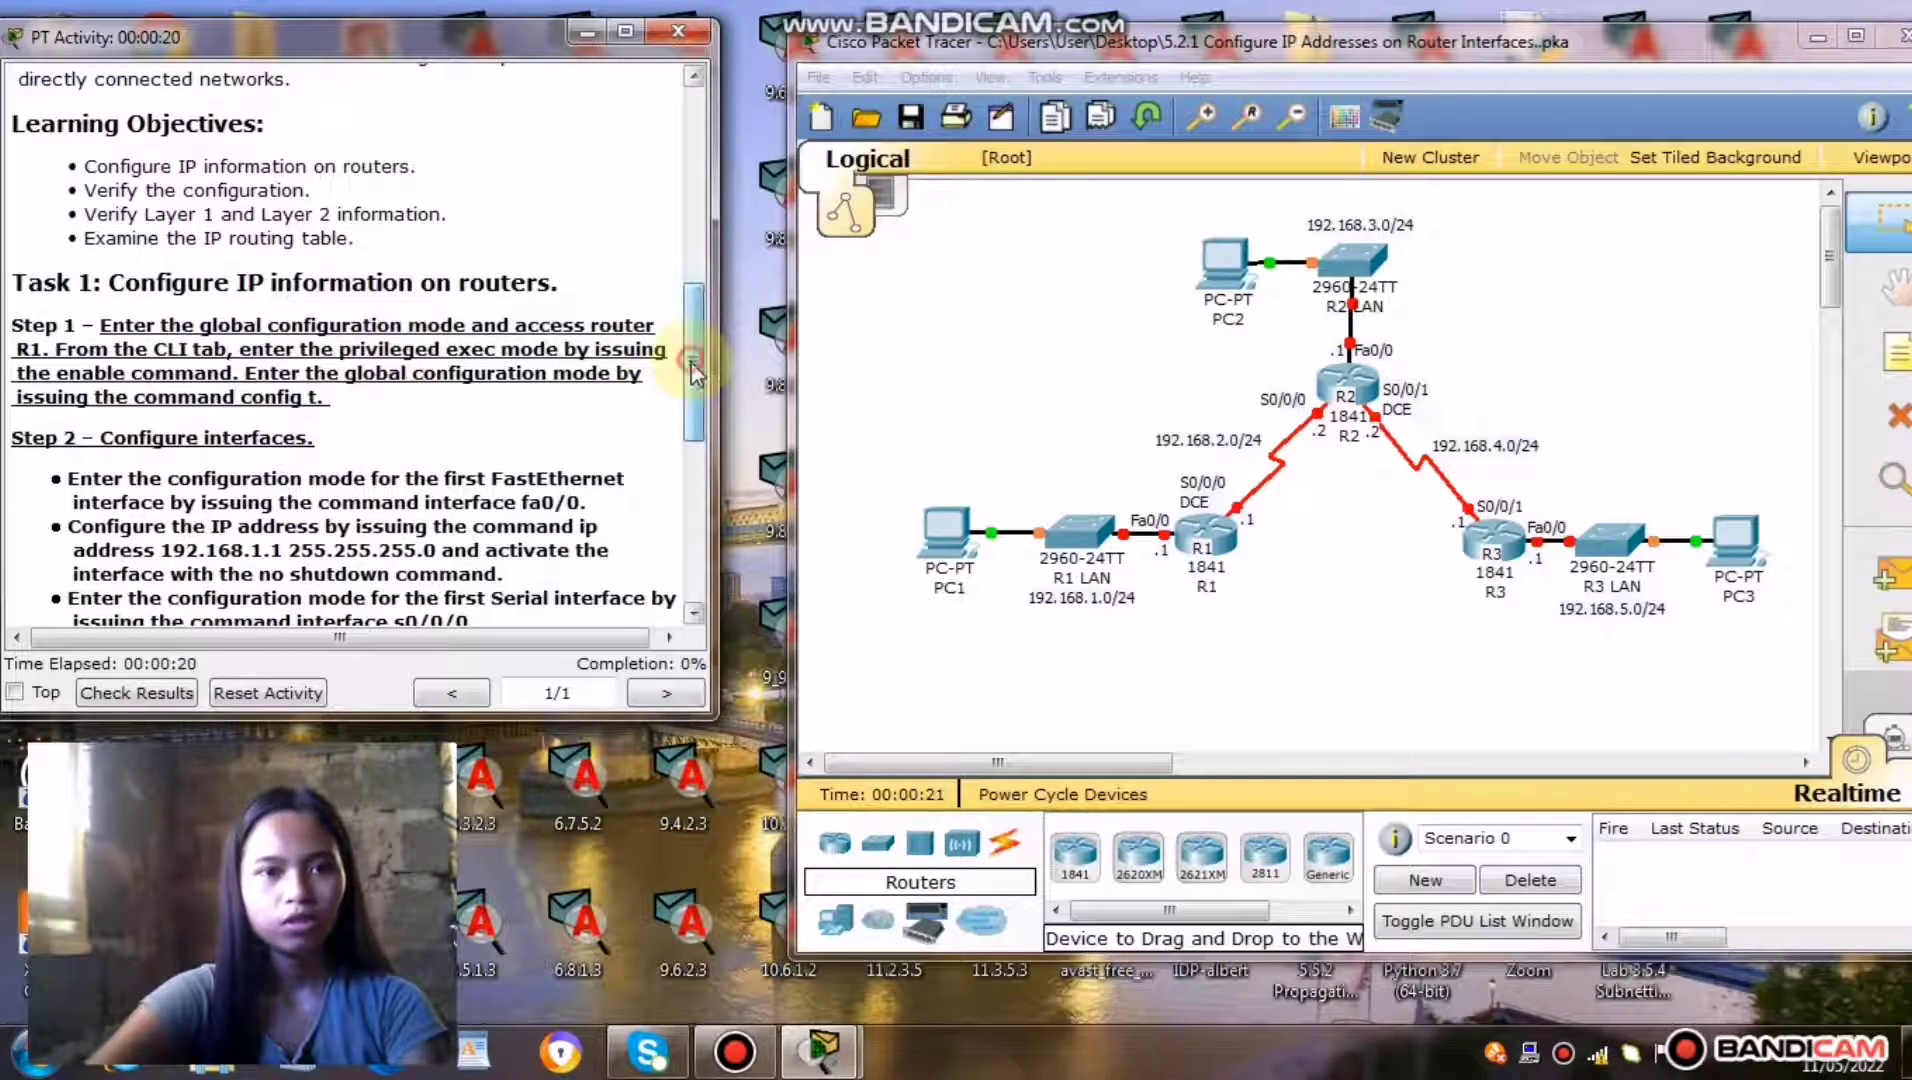
scroll(695, 385, "down", 1)
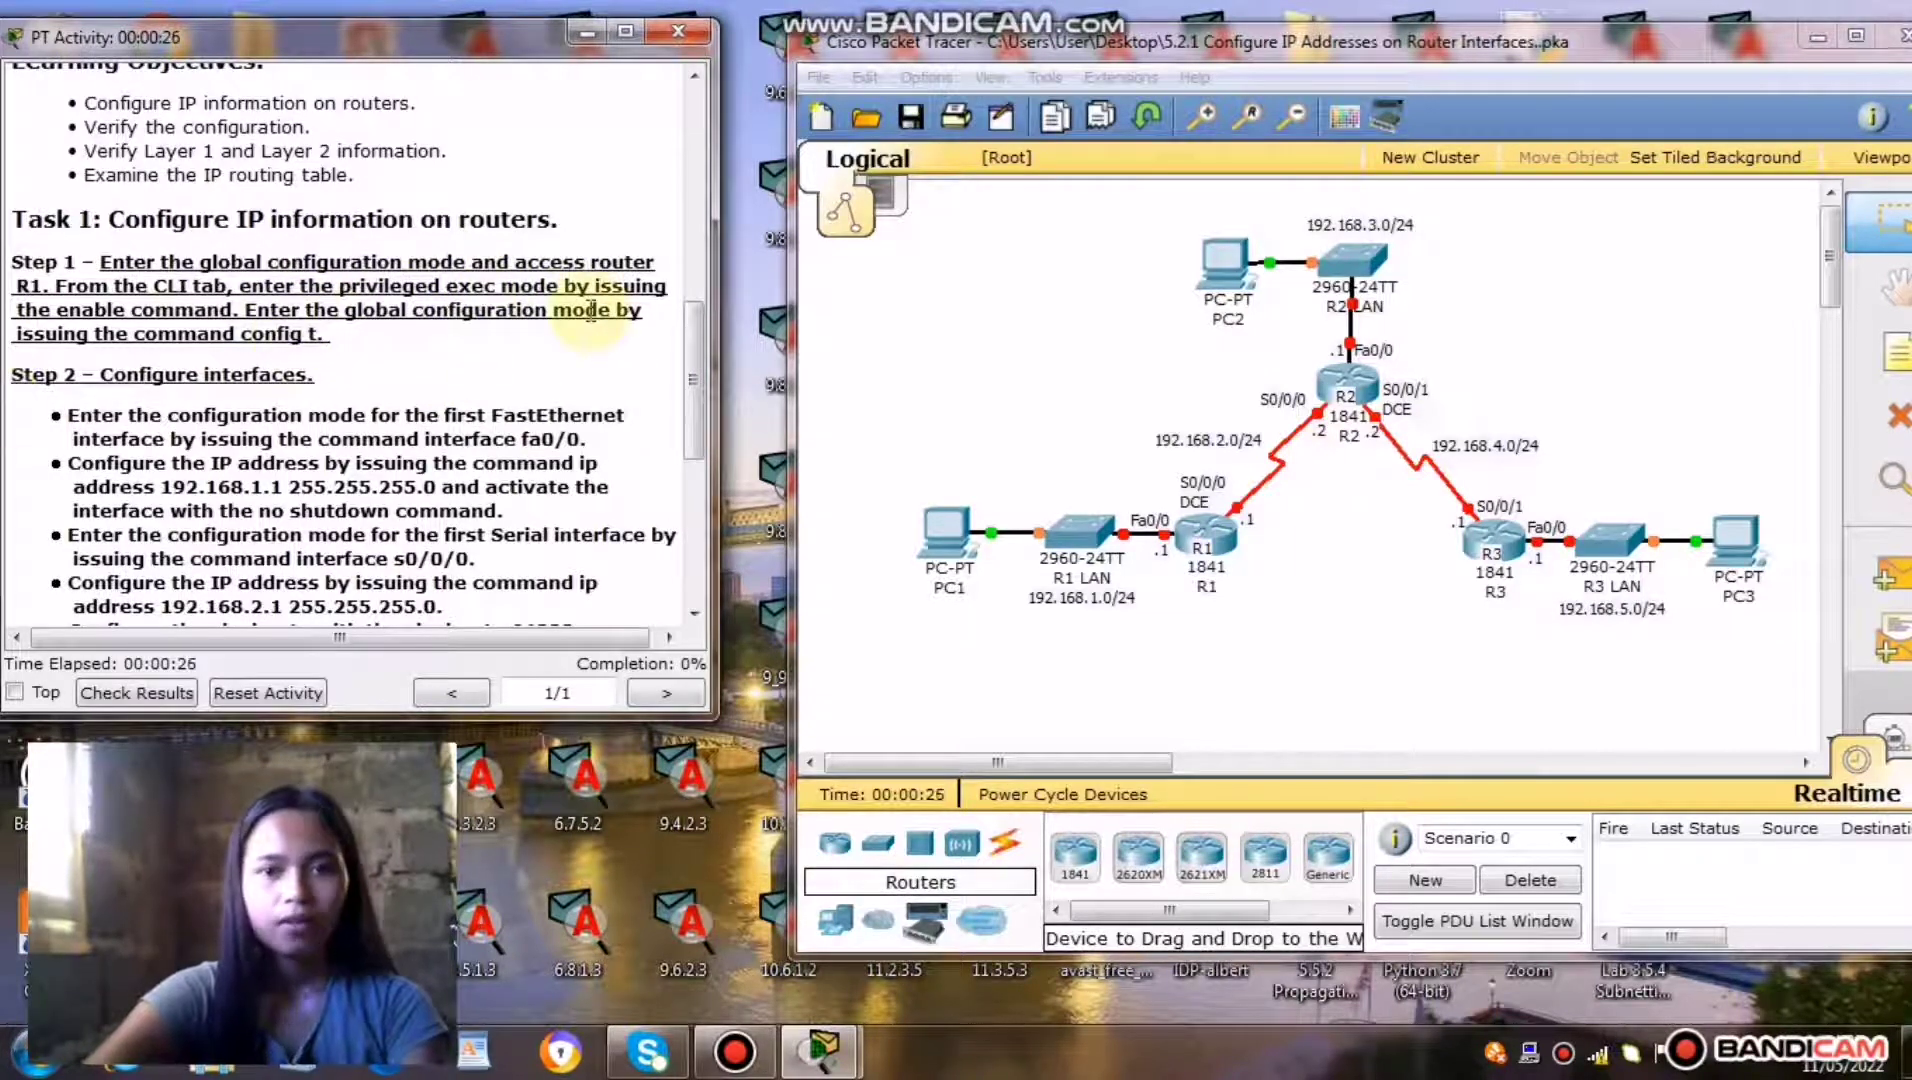
left_click(1222, 538)
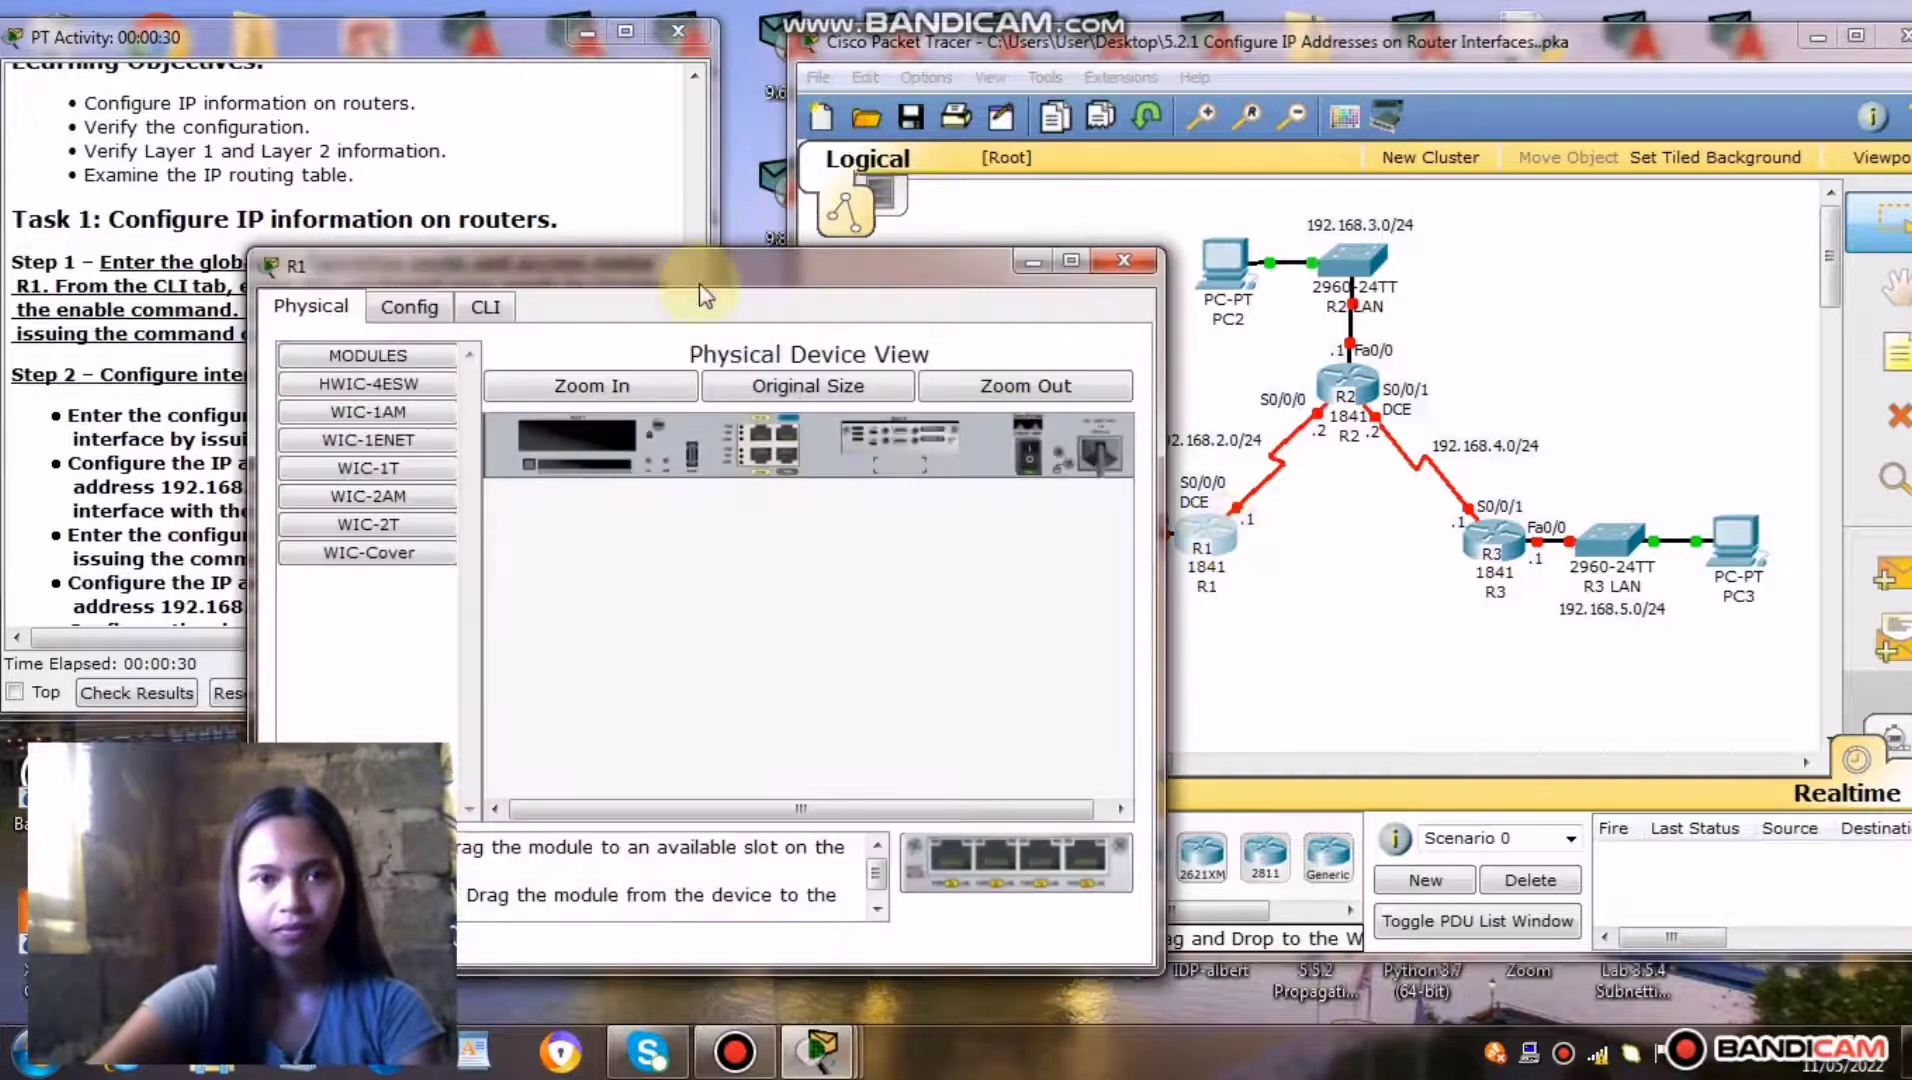
left_click_drag(697, 280, 1224, 105)
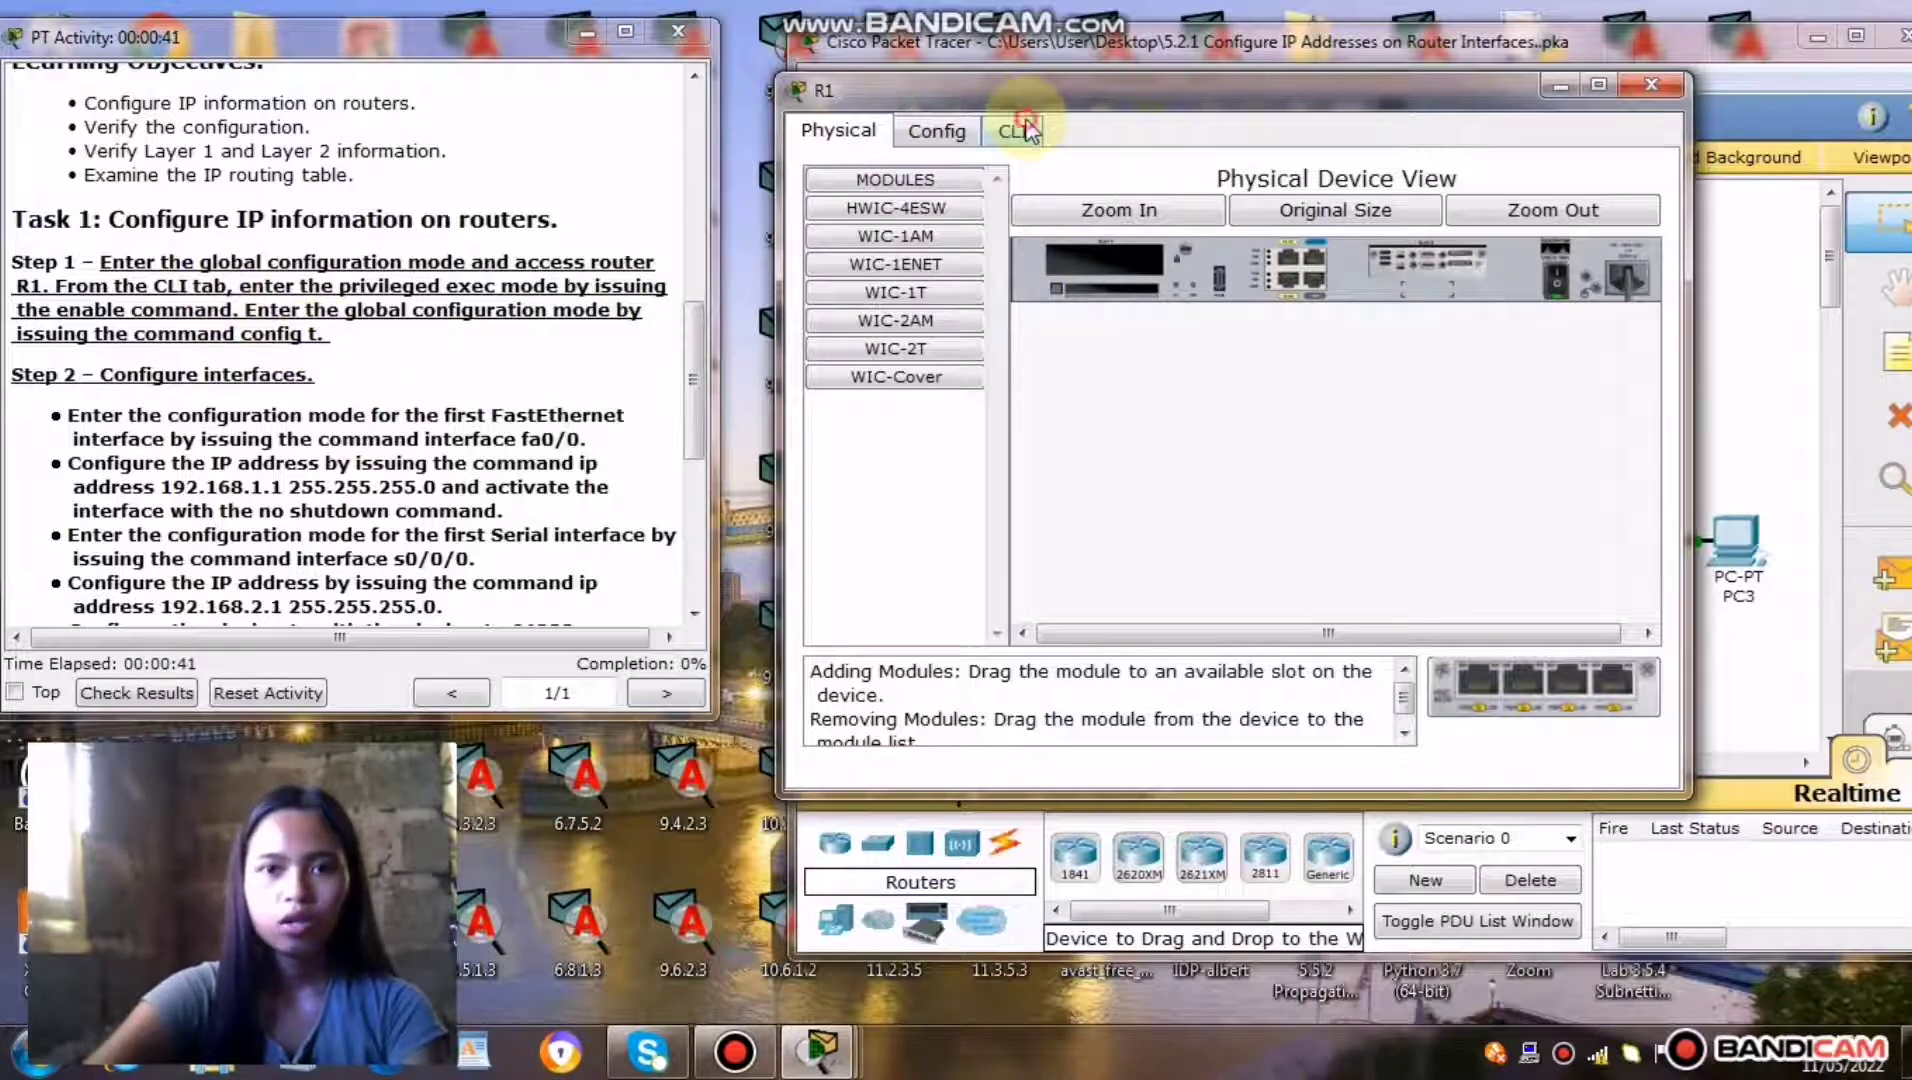
left_click(1020, 131)
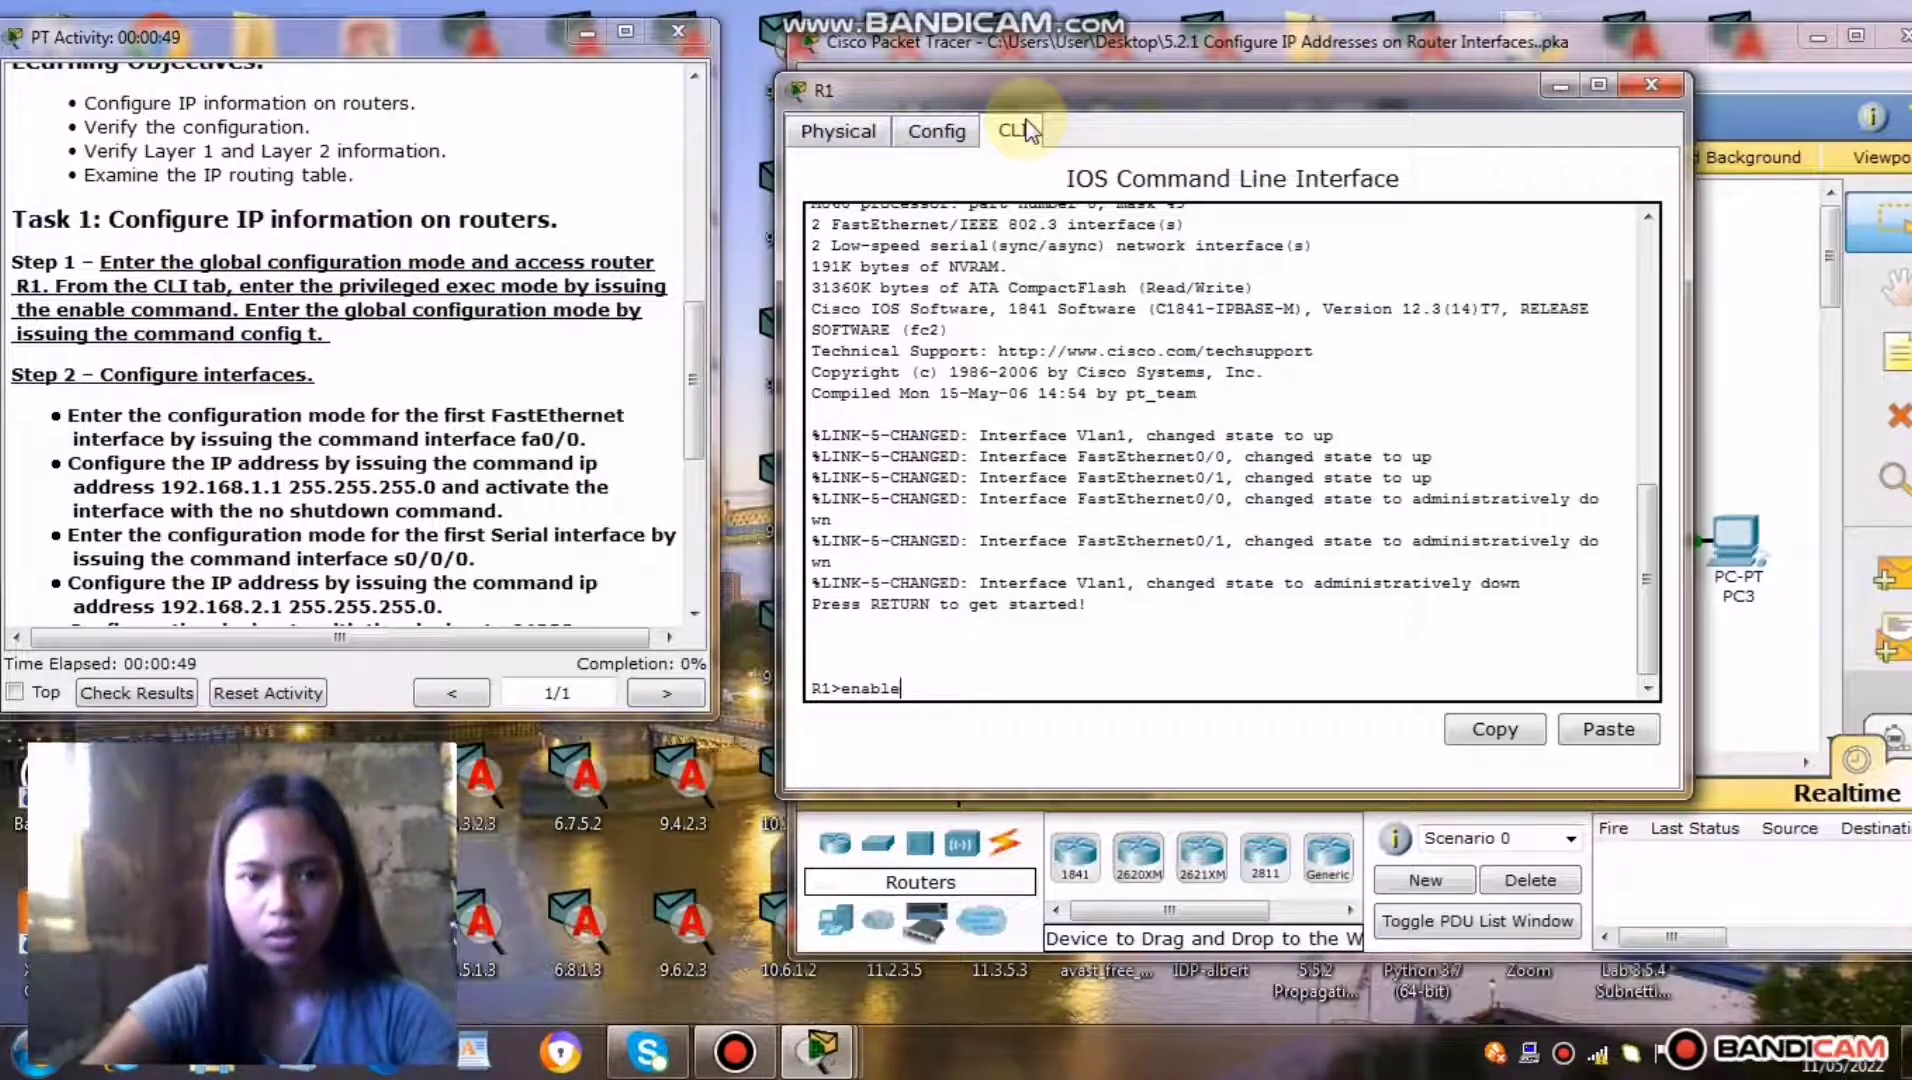
Step: Enter privileged exec mode on R1 with enable, and global configuration mode with config t
key("Return")
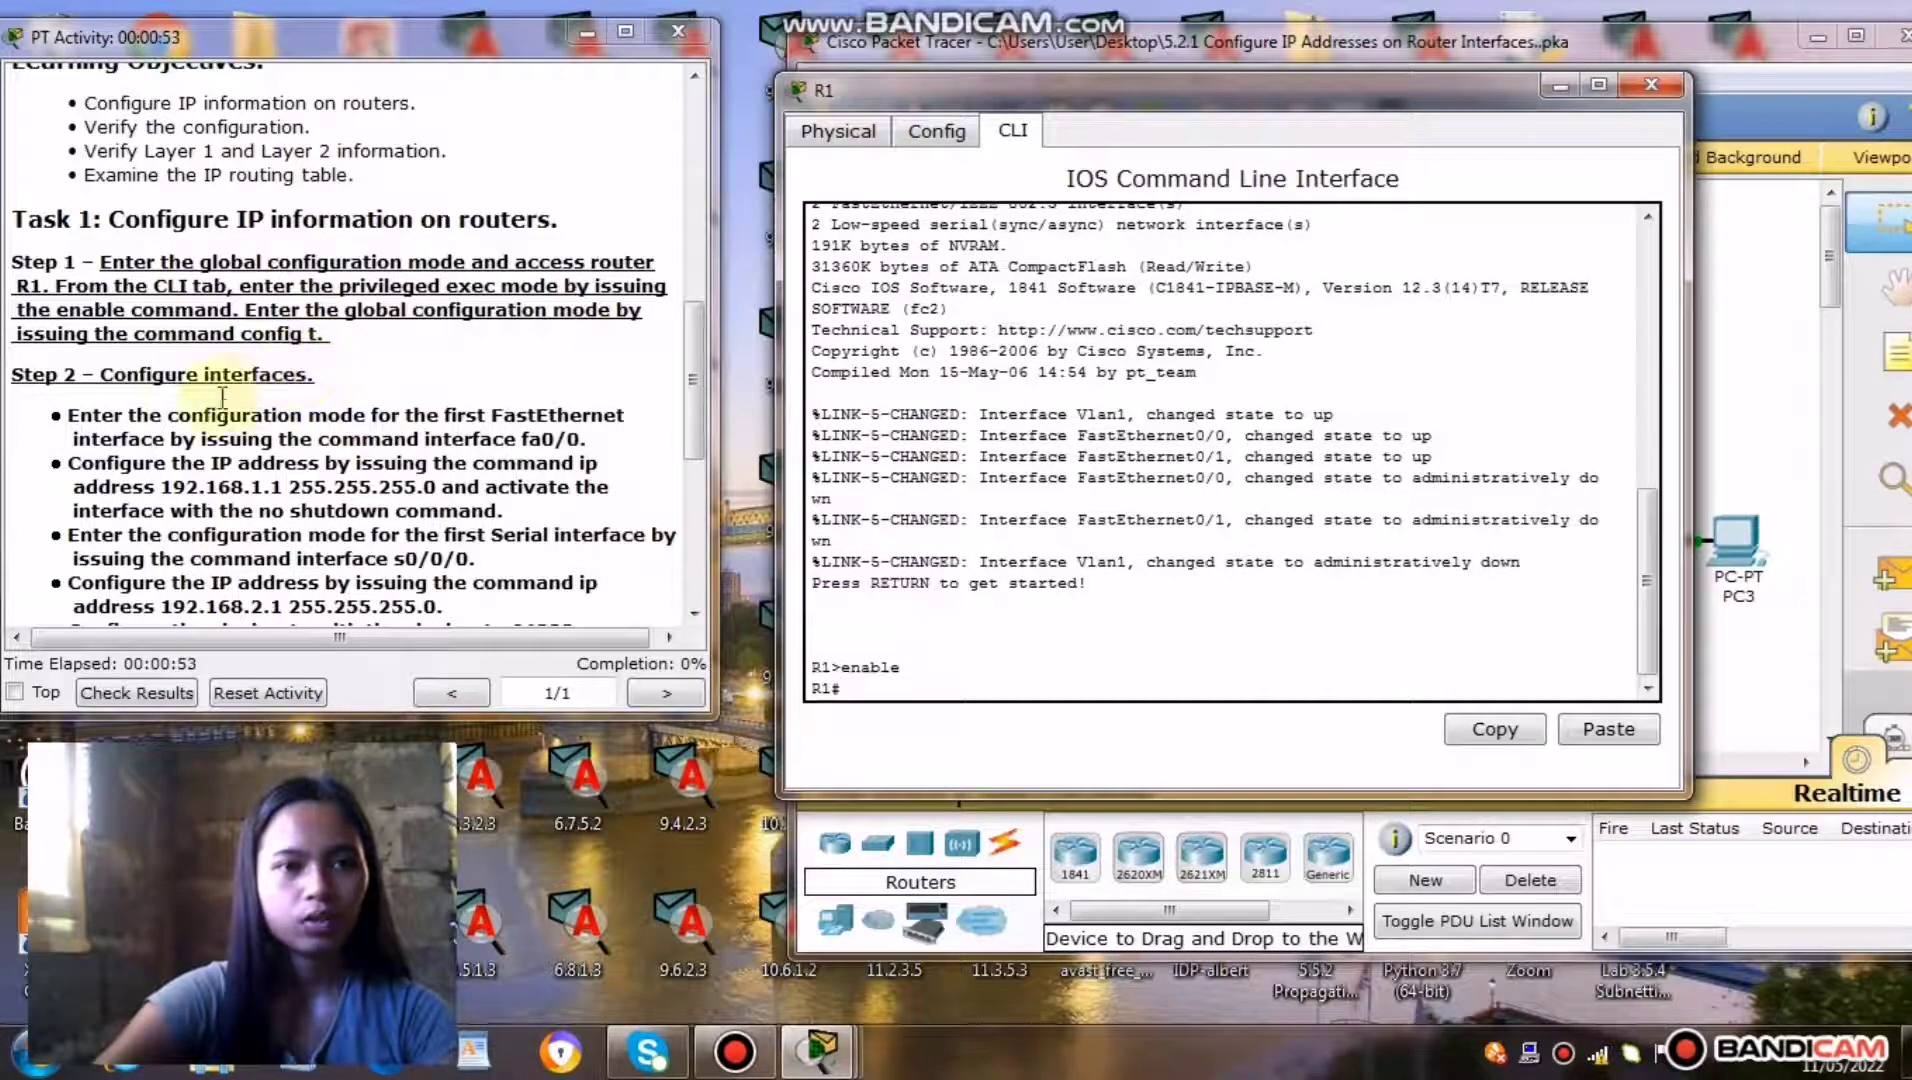
left_click(862, 684)
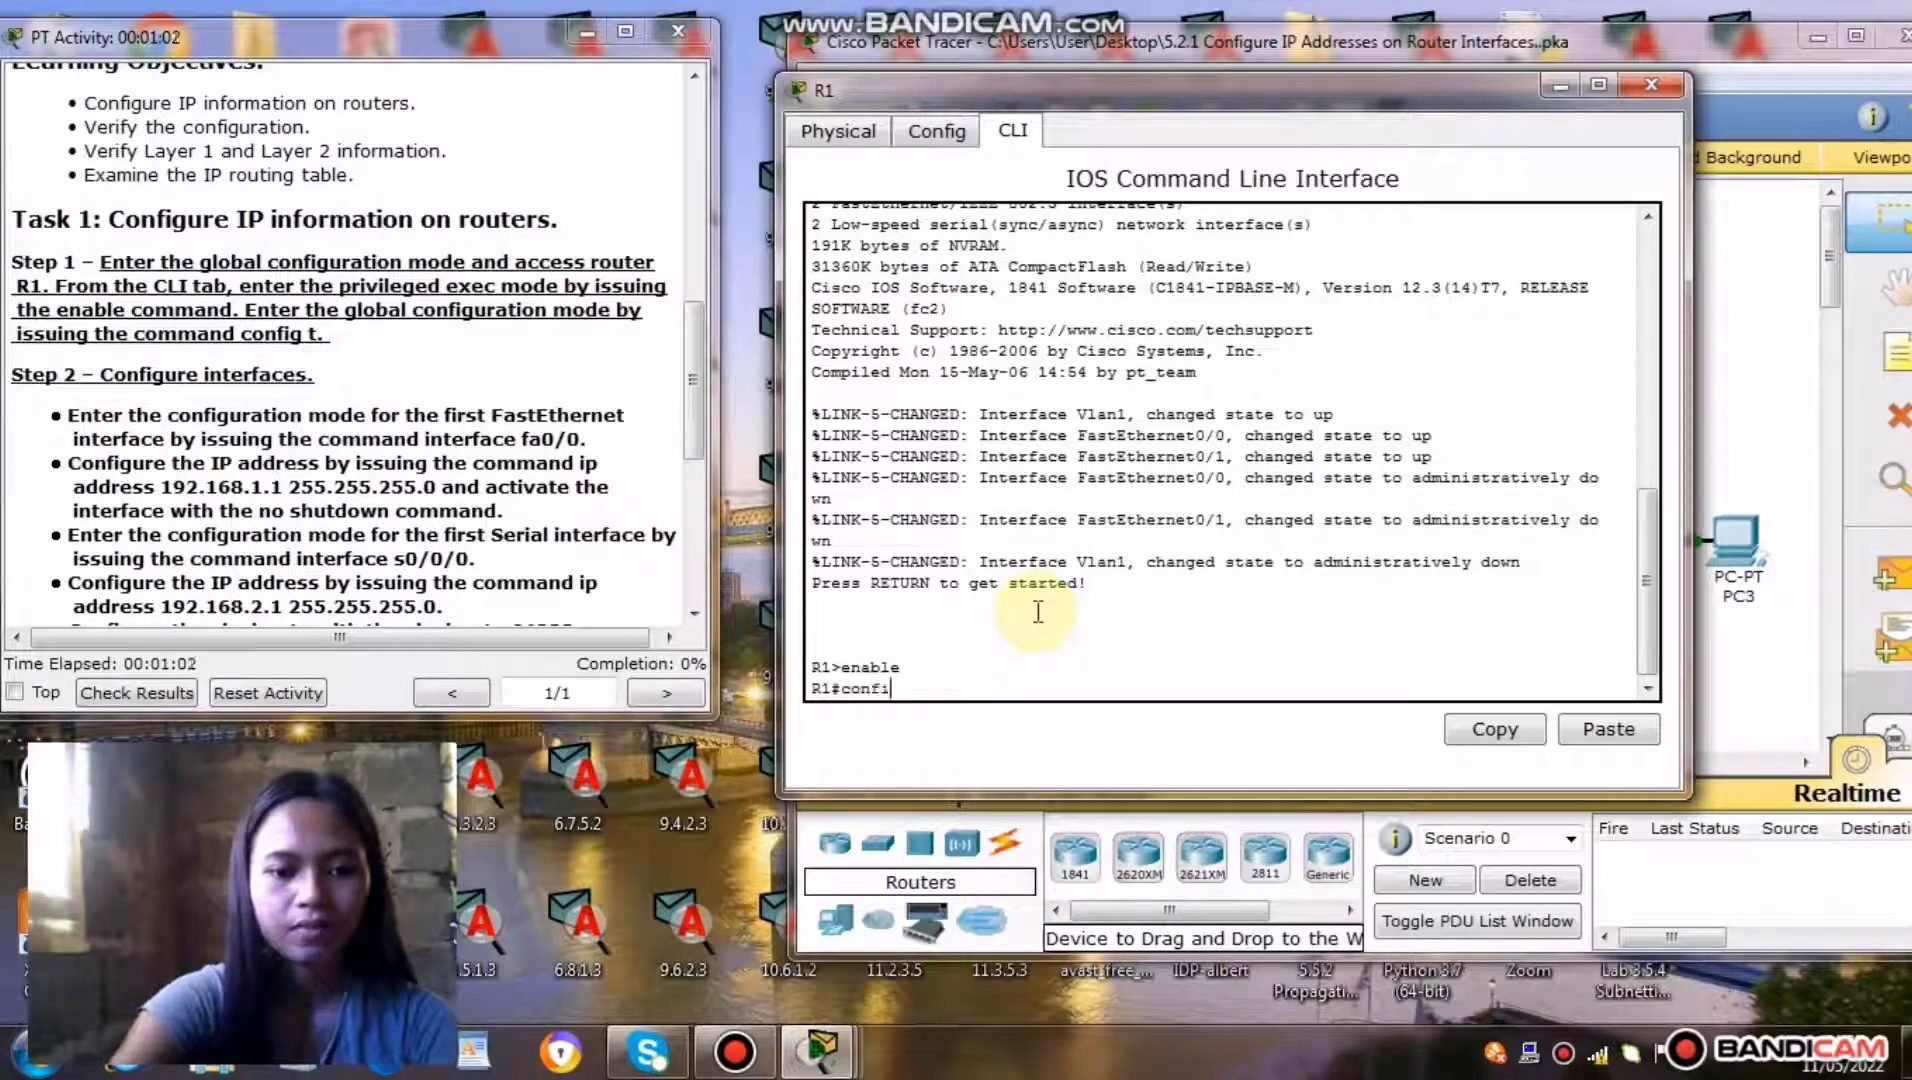
type("g t")
key("Return")
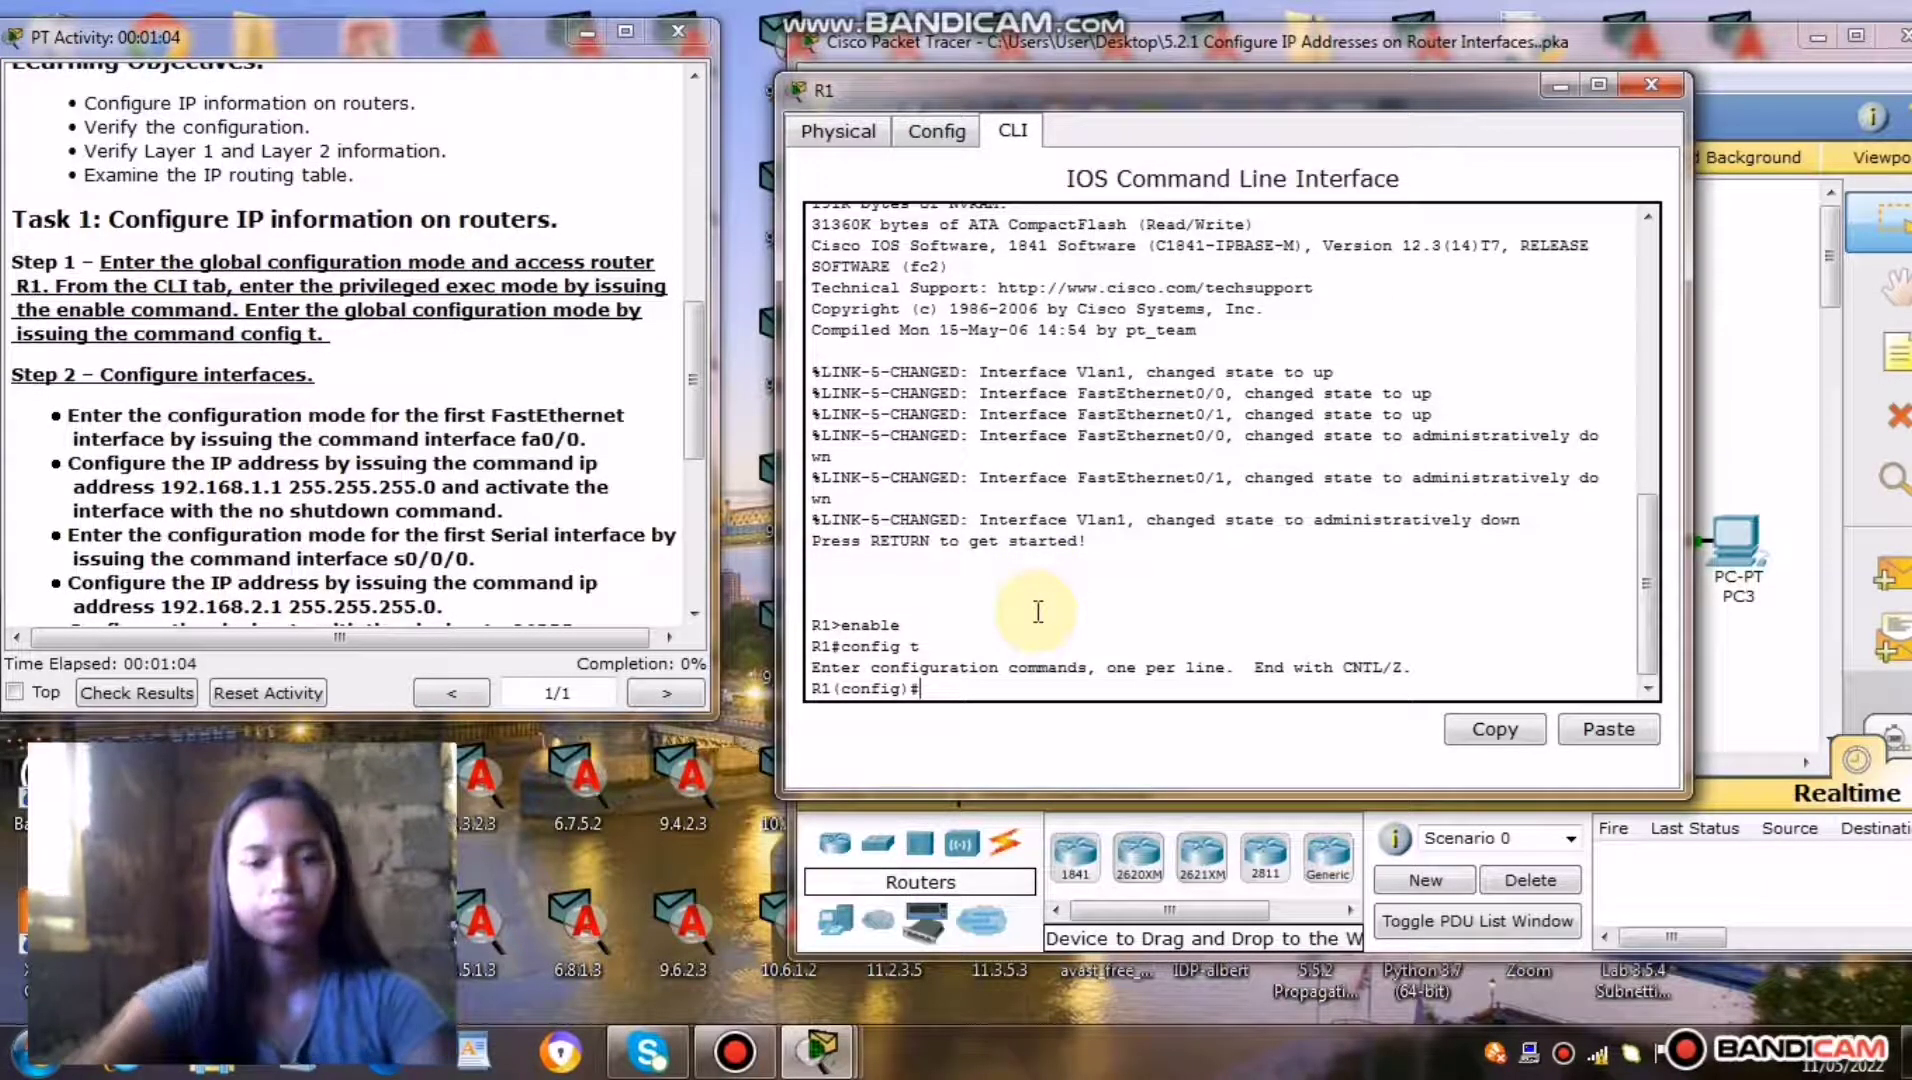
Step: Copy the command interface fa0/0 from the Step 2 instructions and run it on R1
left_click_drag(695, 388, 695, 405)
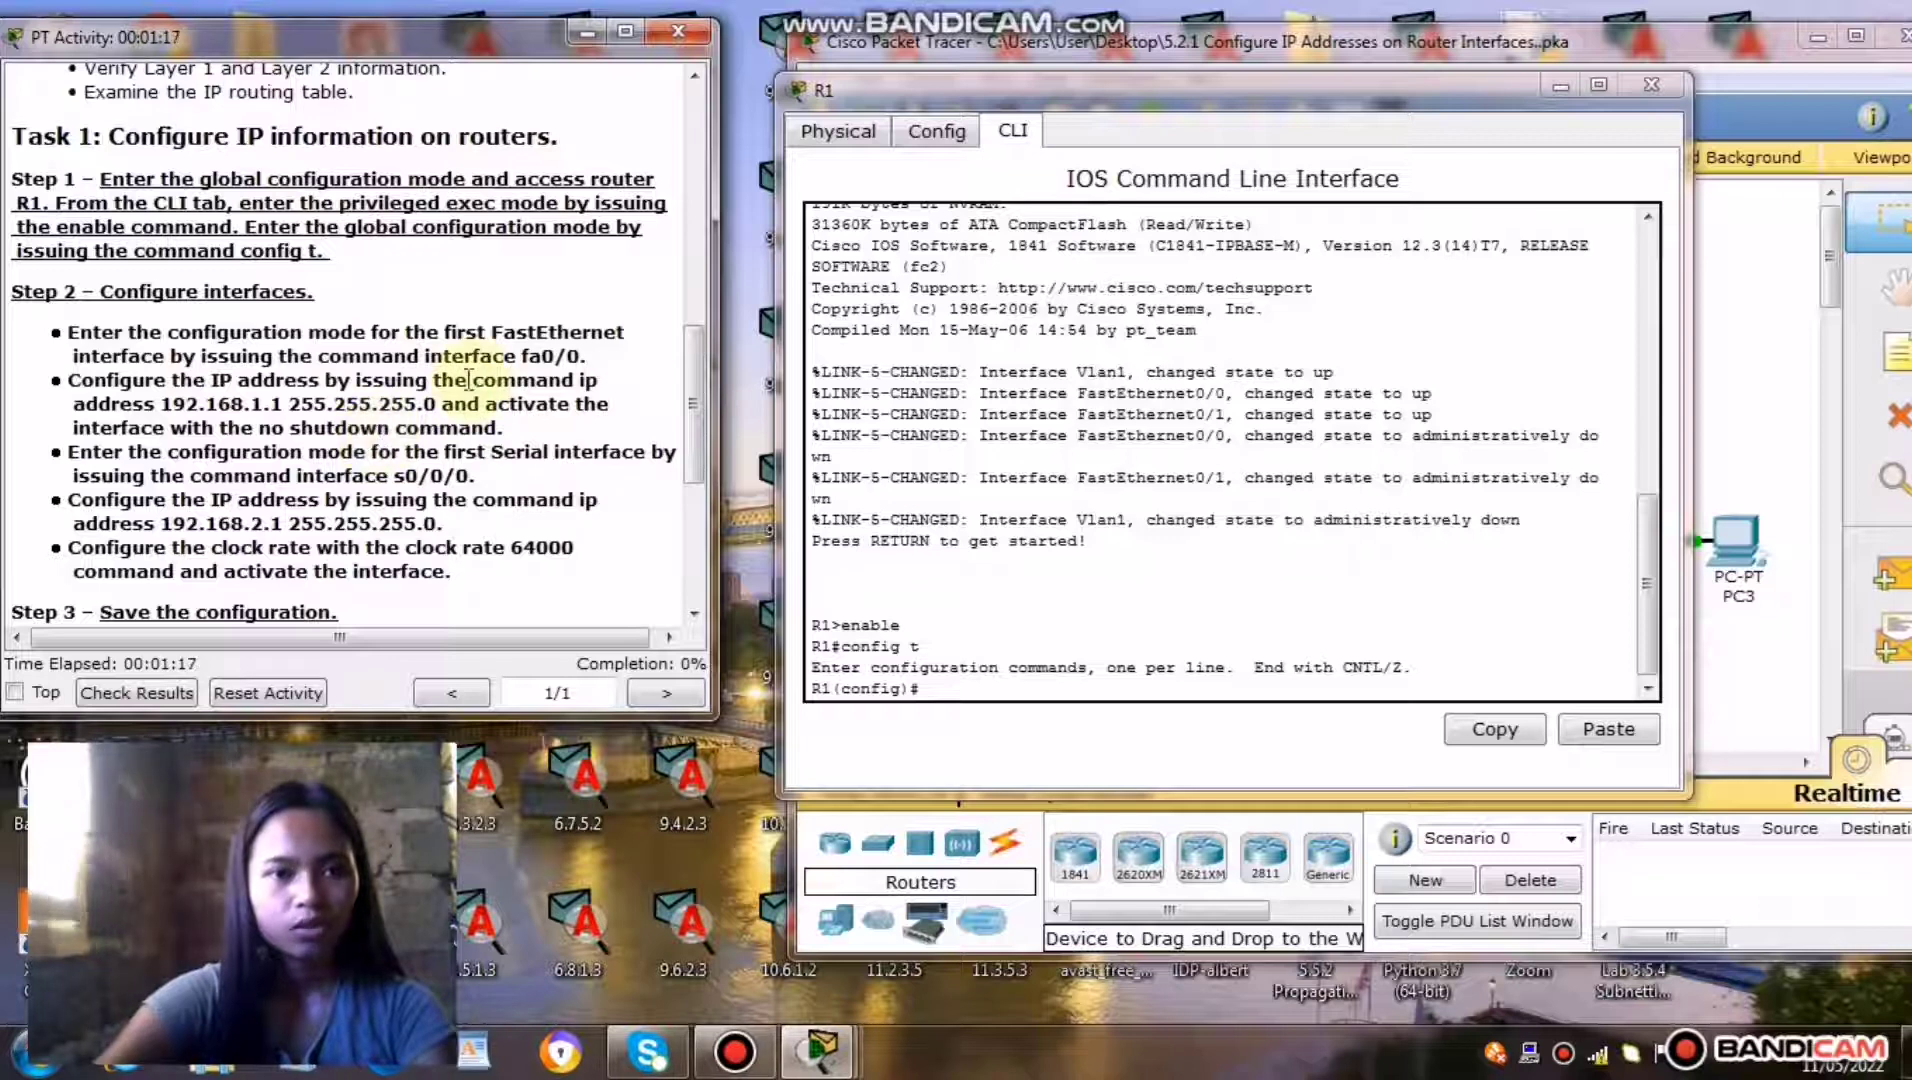
left_click_drag(428, 358, 583, 355)
right_click(548, 360)
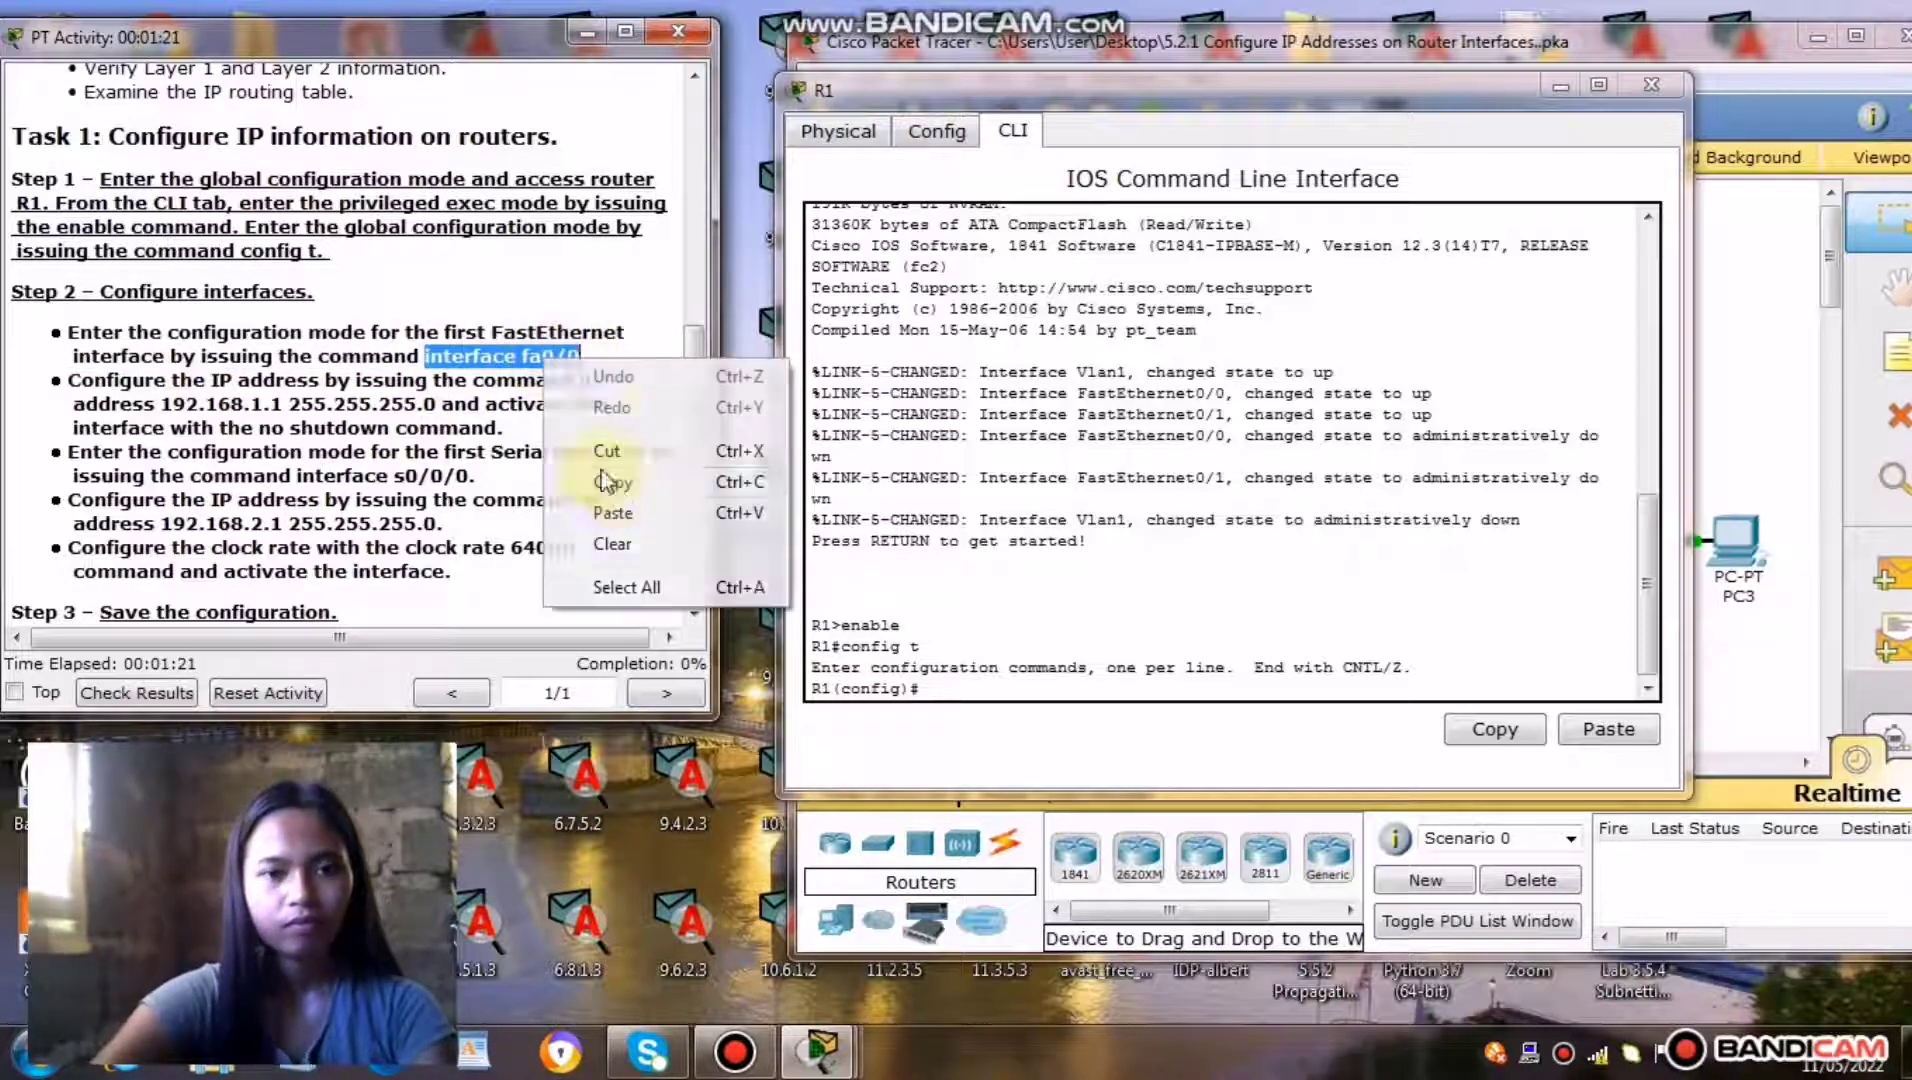
left_click(613, 483)
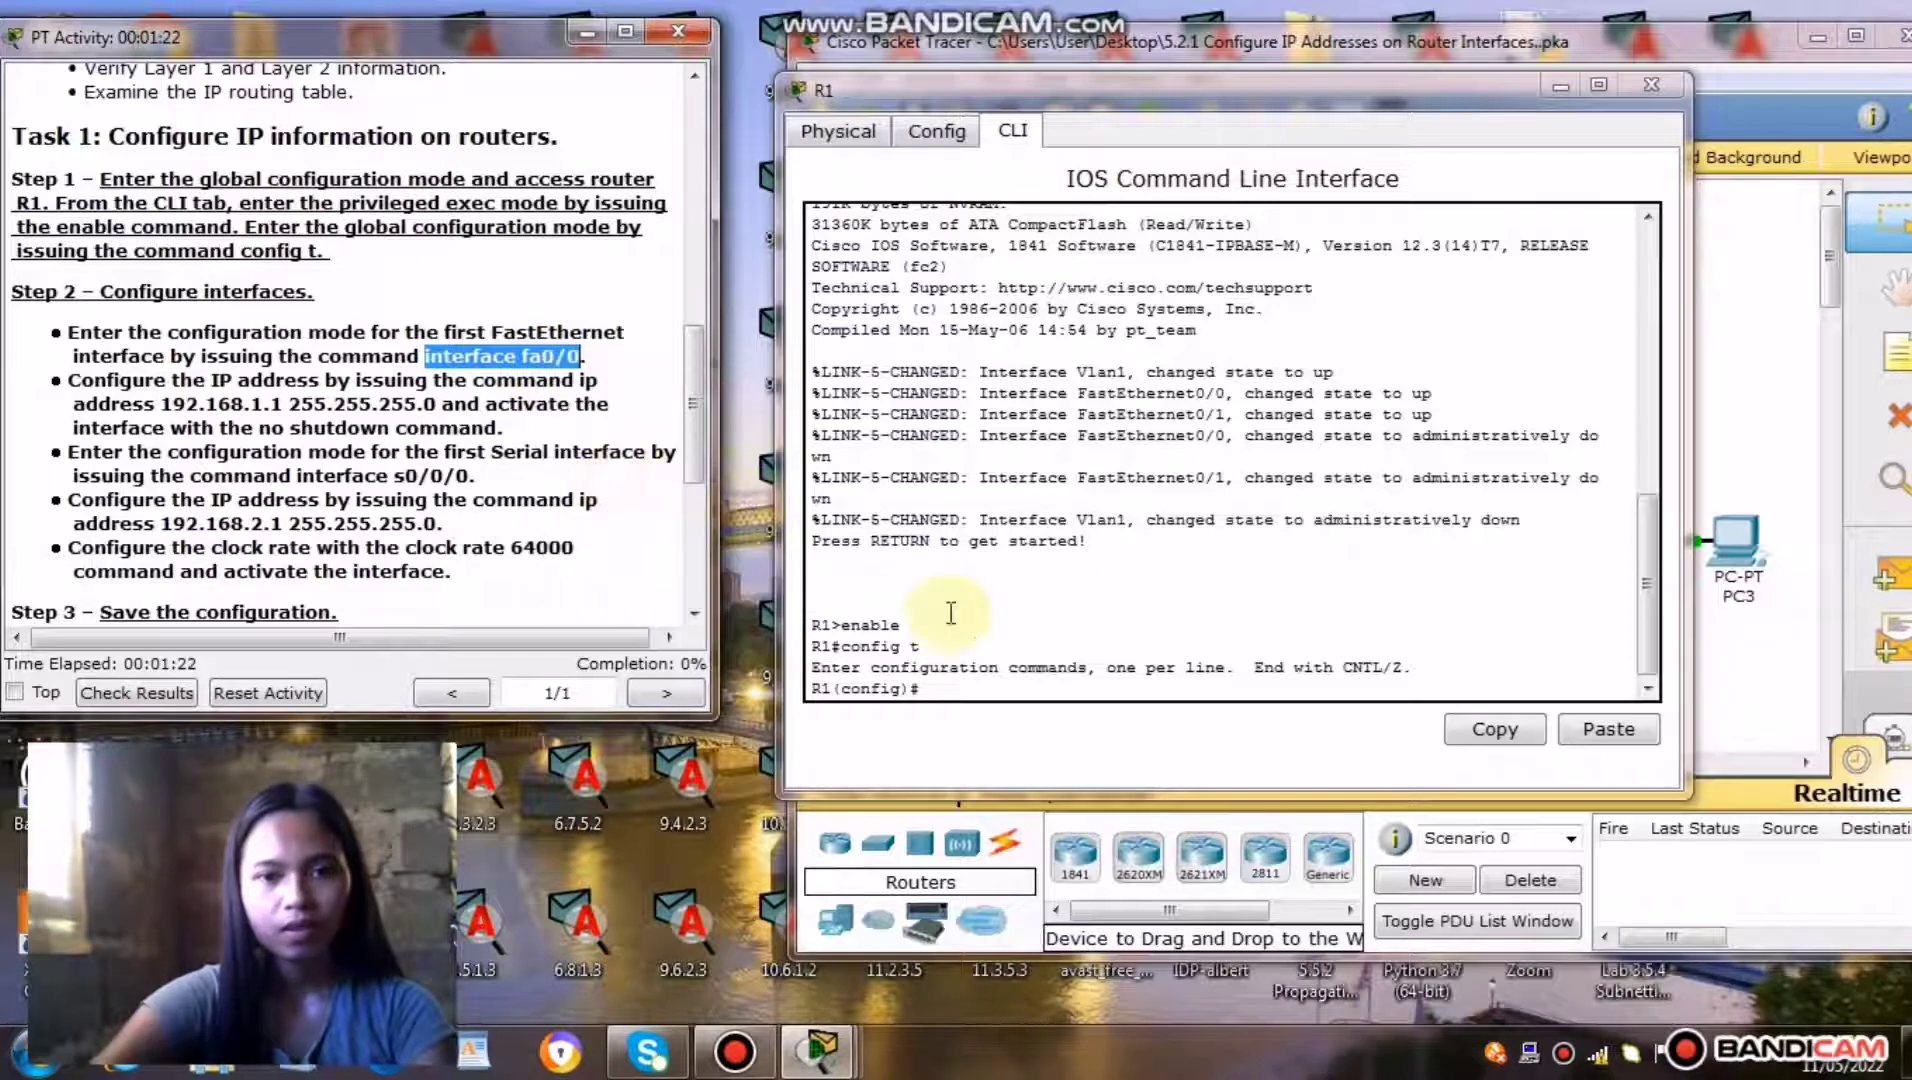
left_click(942, 688)
right_click(941, 689)
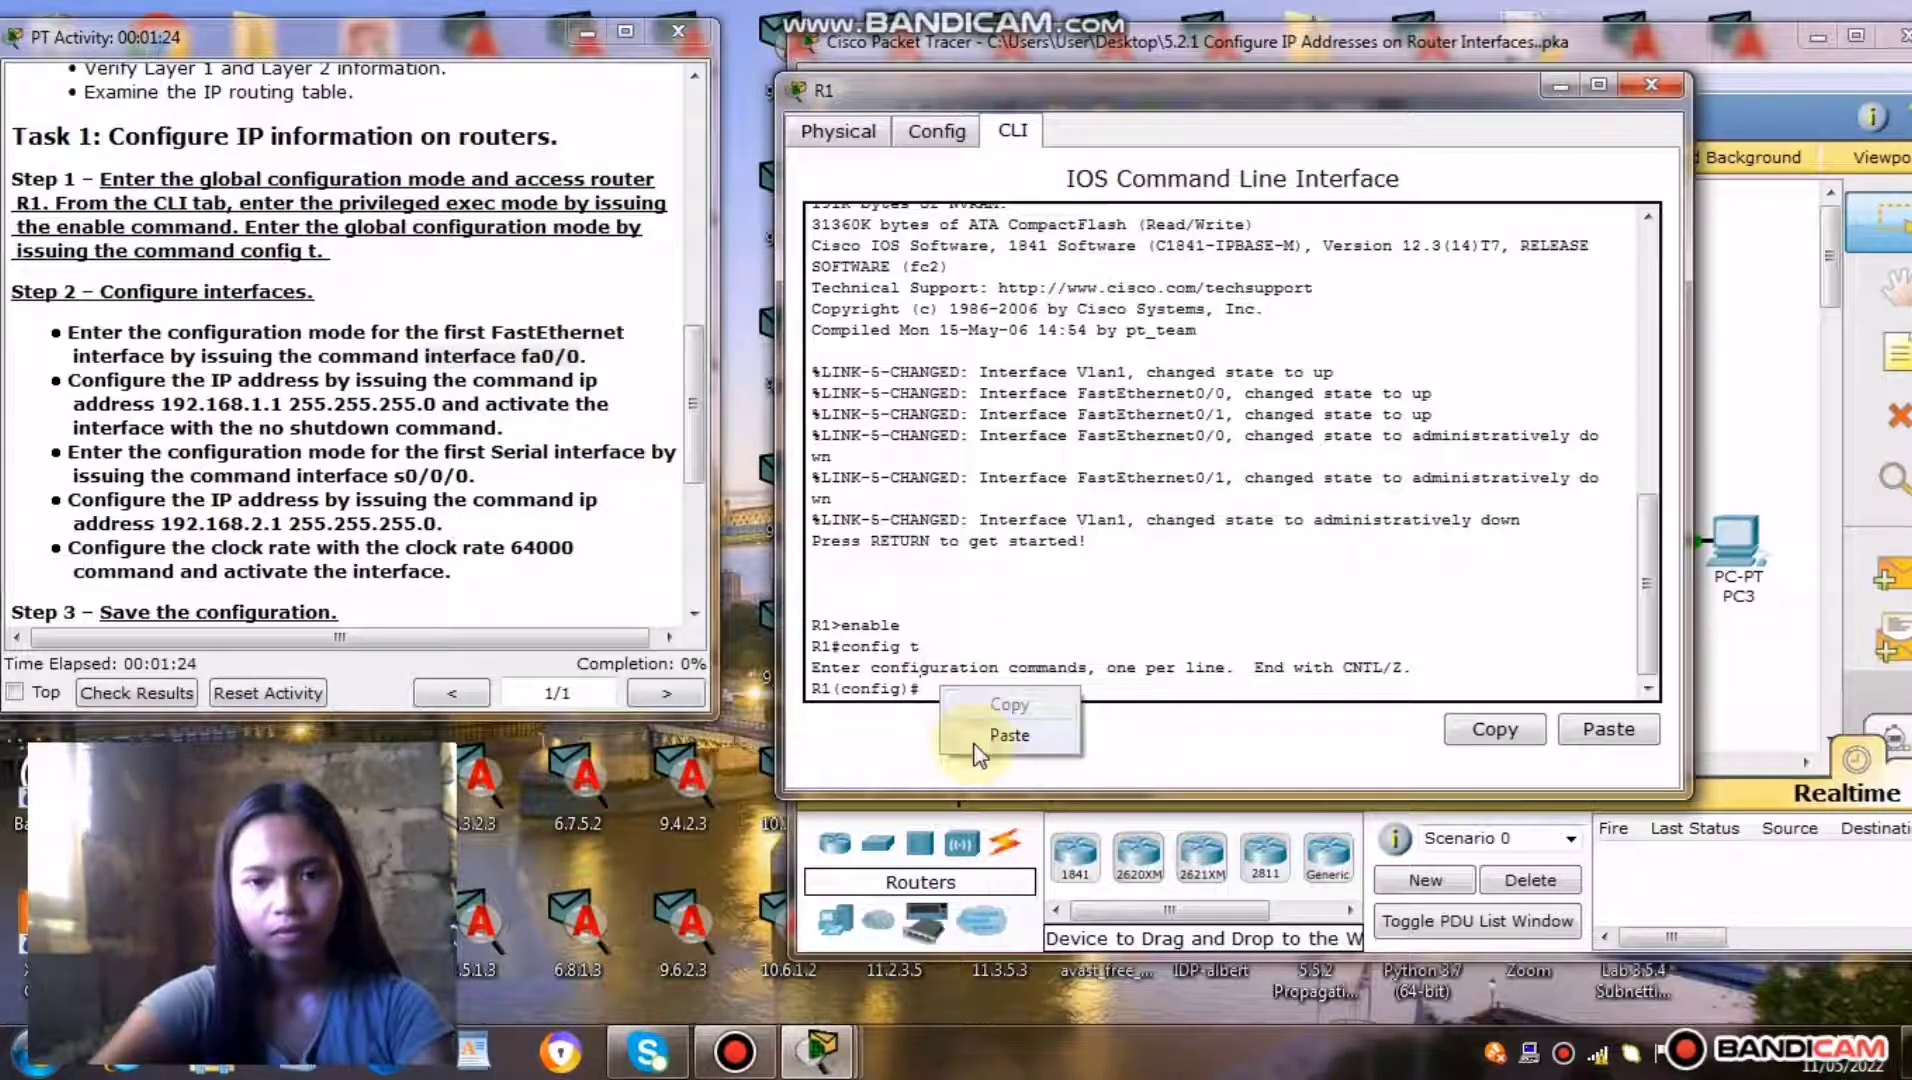
left_click(1008, 735)
key("Return")
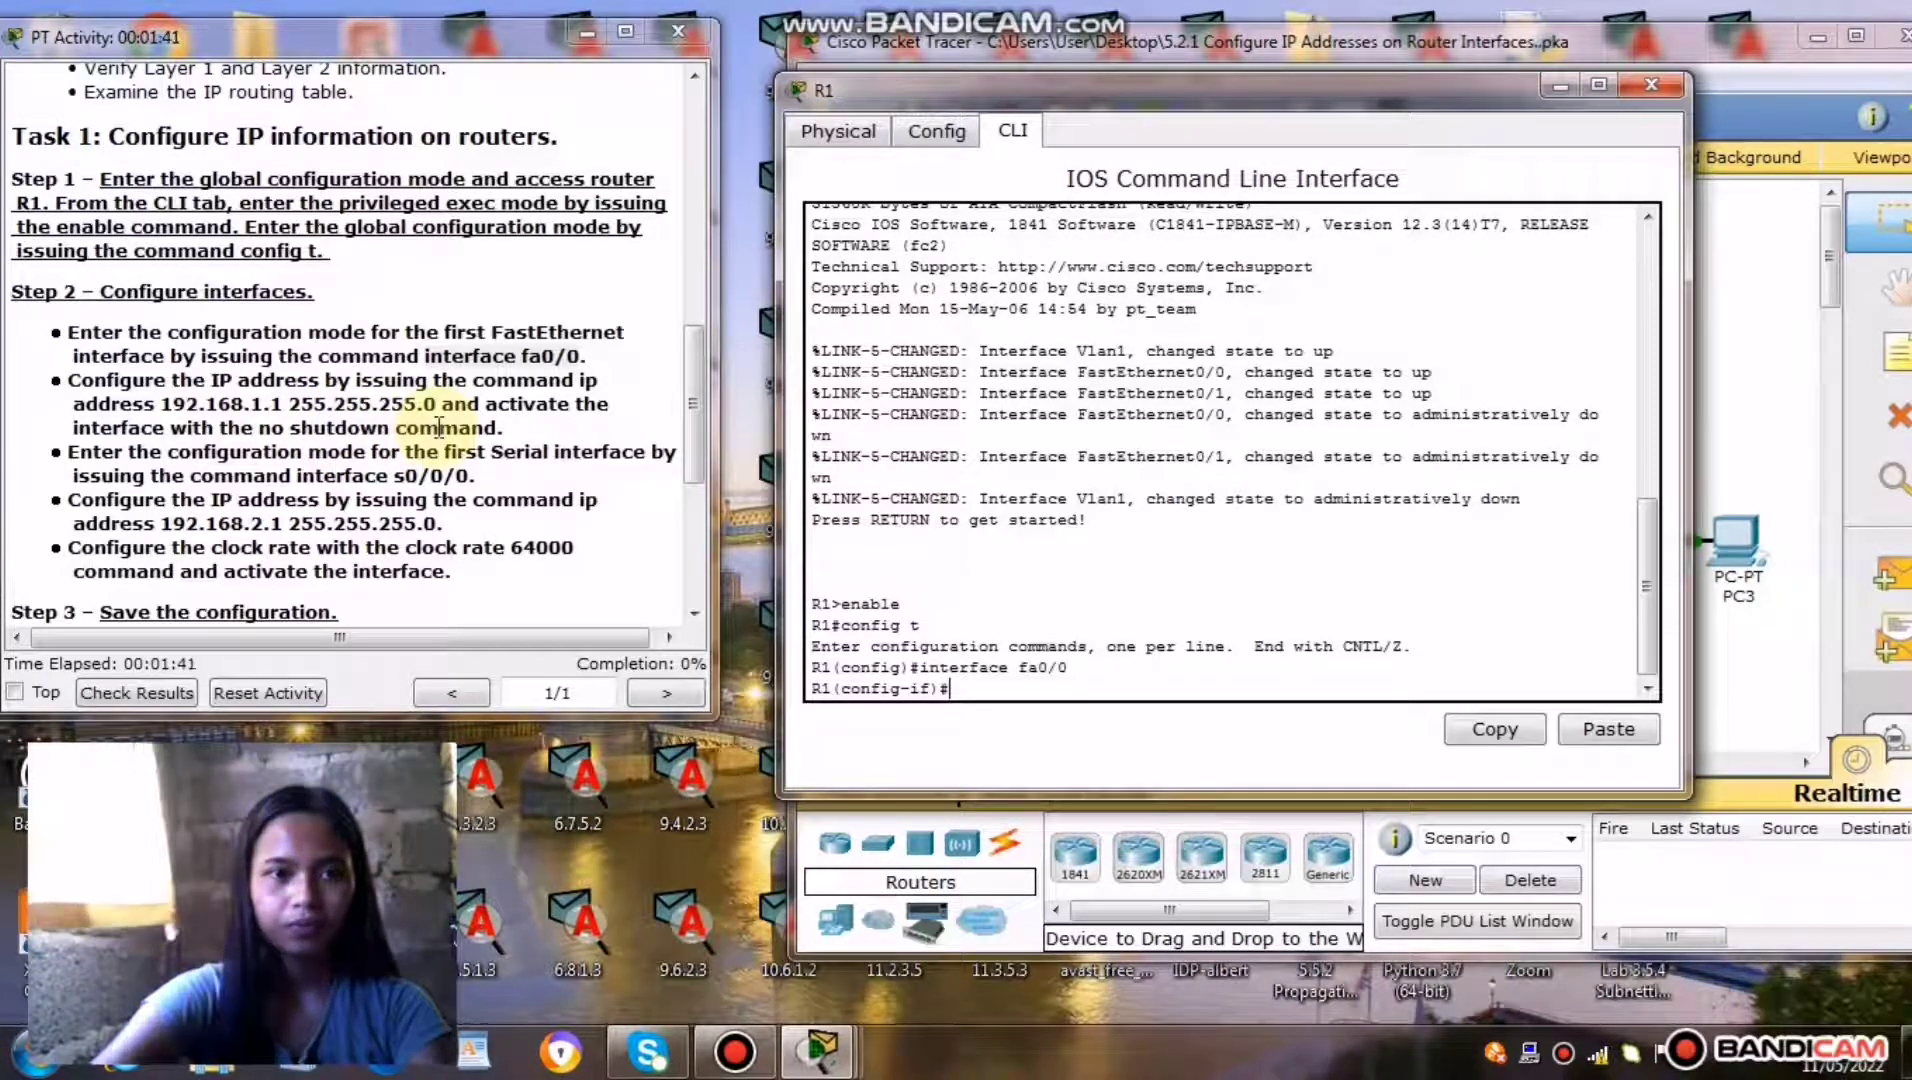
Step: Assign R1's Fa0/0 interface its address by copying and running ip address 192.168.1.1 255.255.255.0 from the instructions
left_click_drag(581, 381, 415, 404)
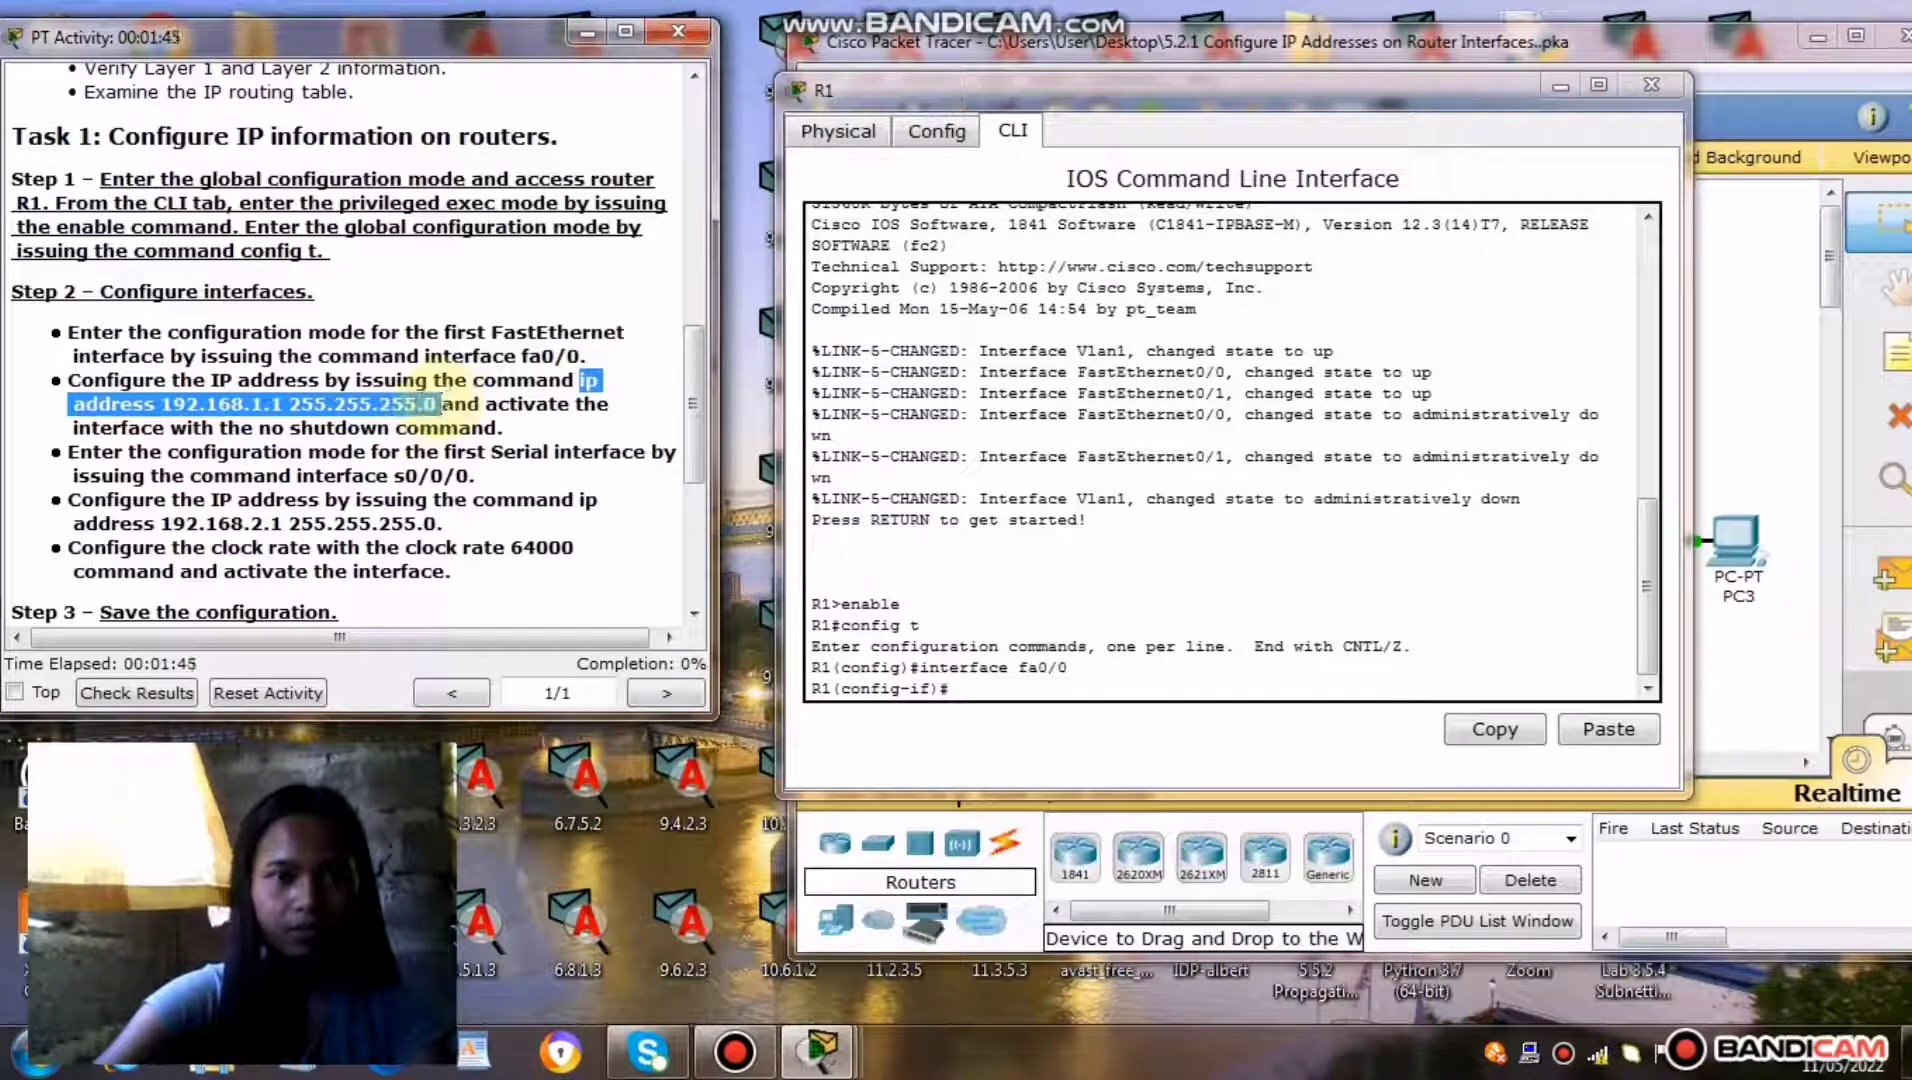
right_click(385, 410)
left_click(455, 525)
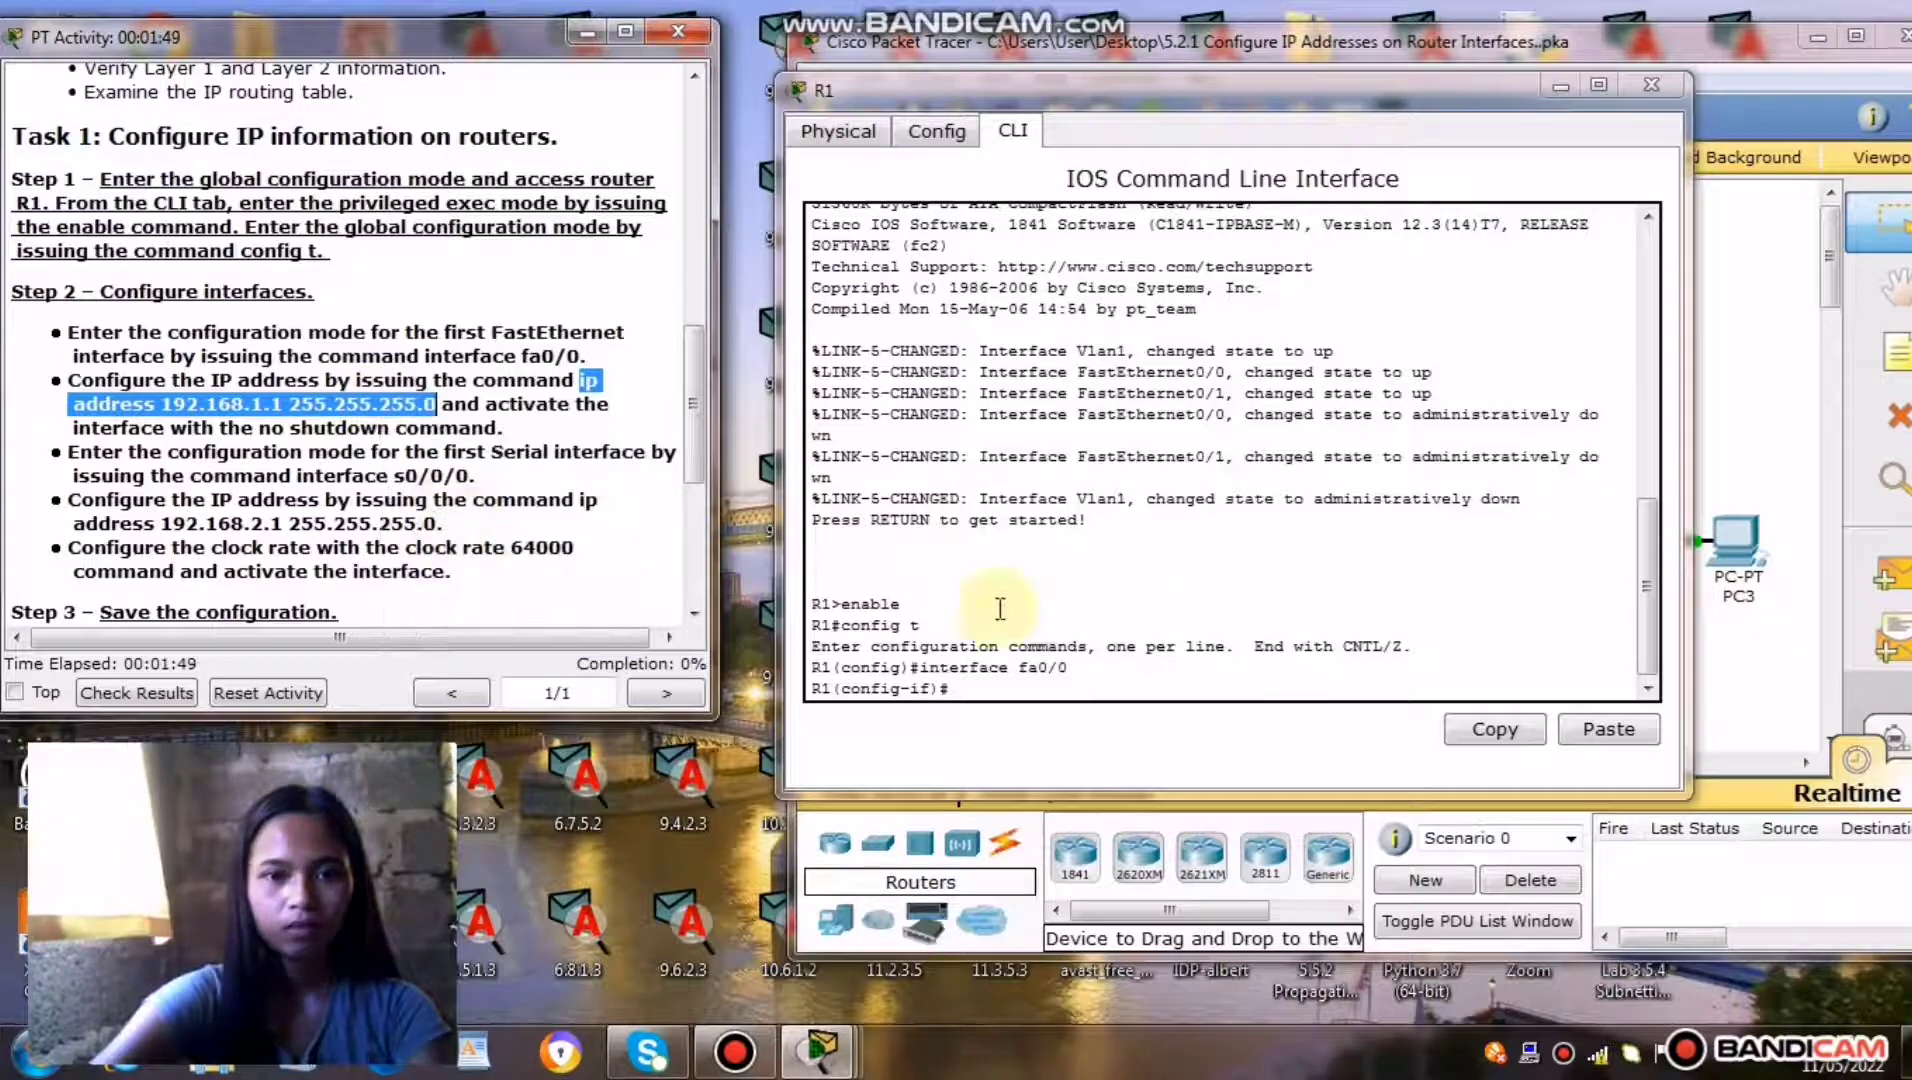
left_click(952, 690)
right_click(955, 692)
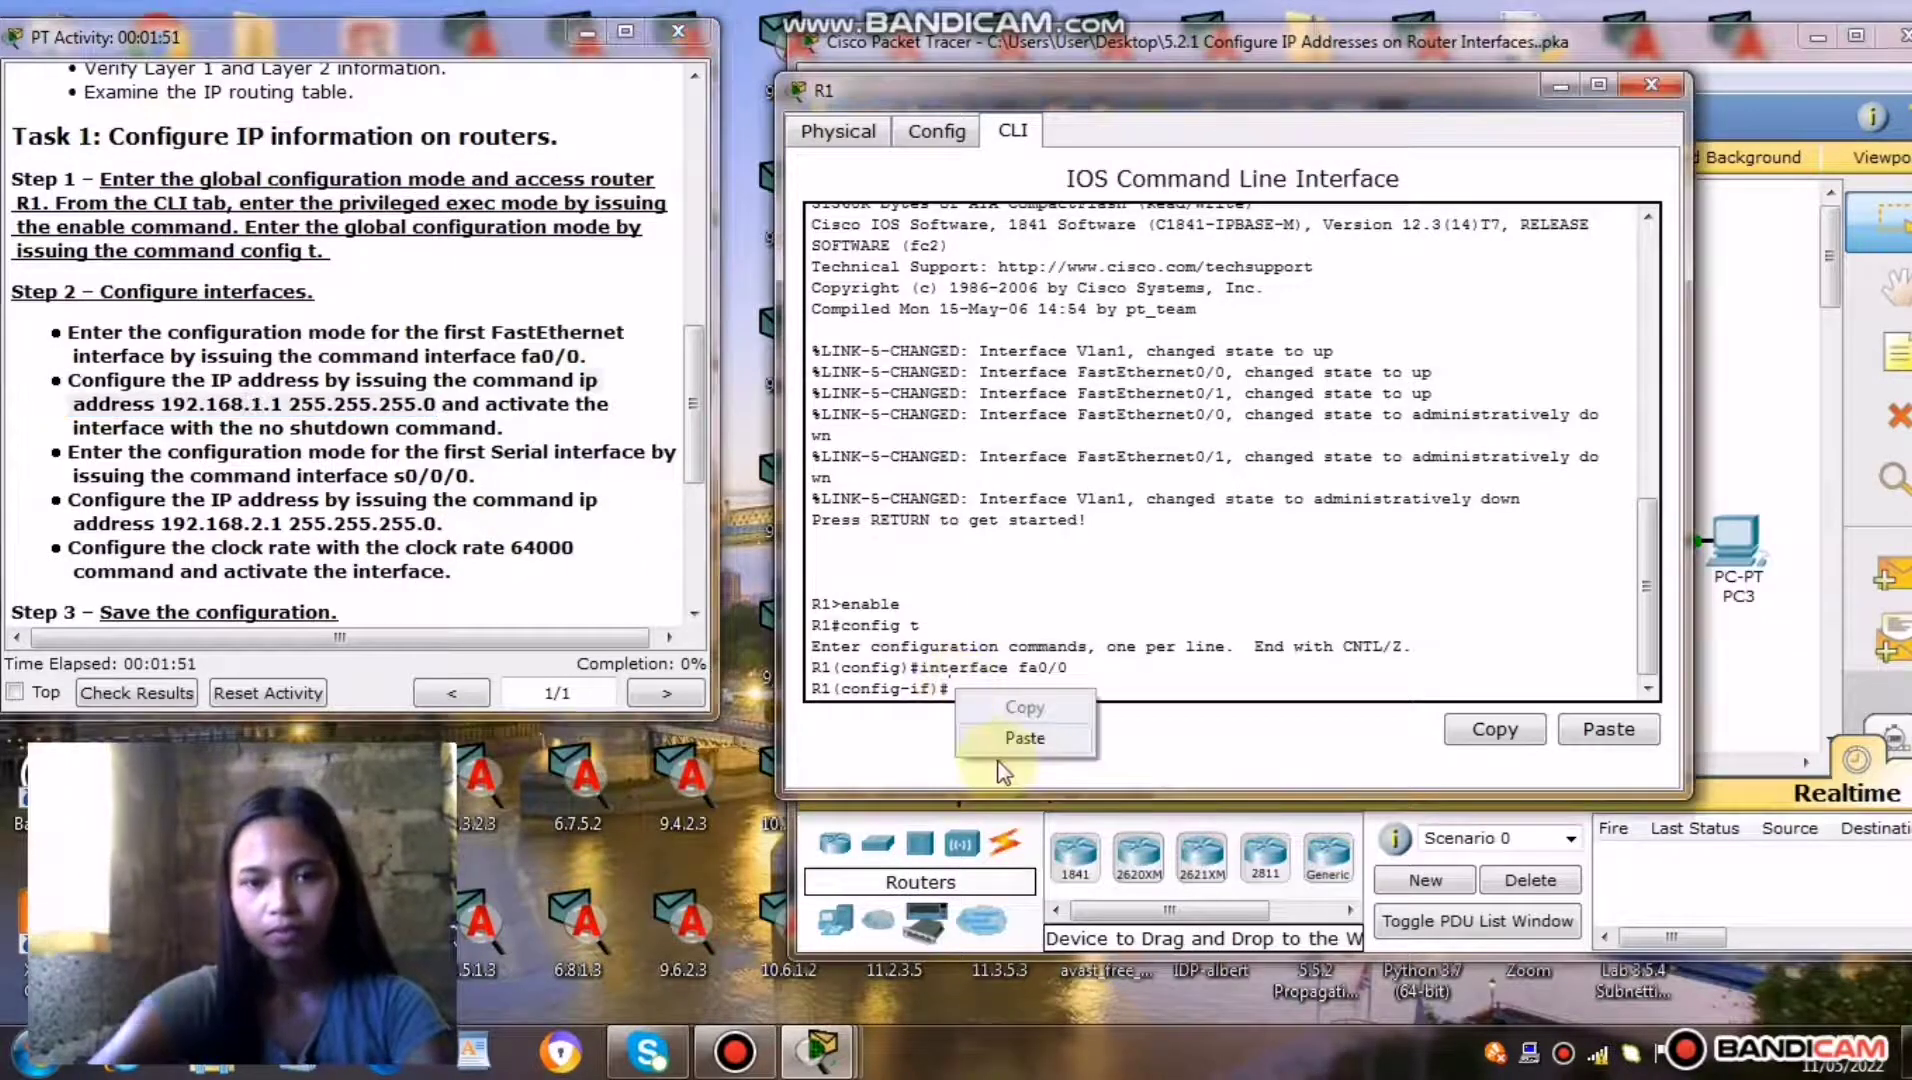
left_click(1020, 738)
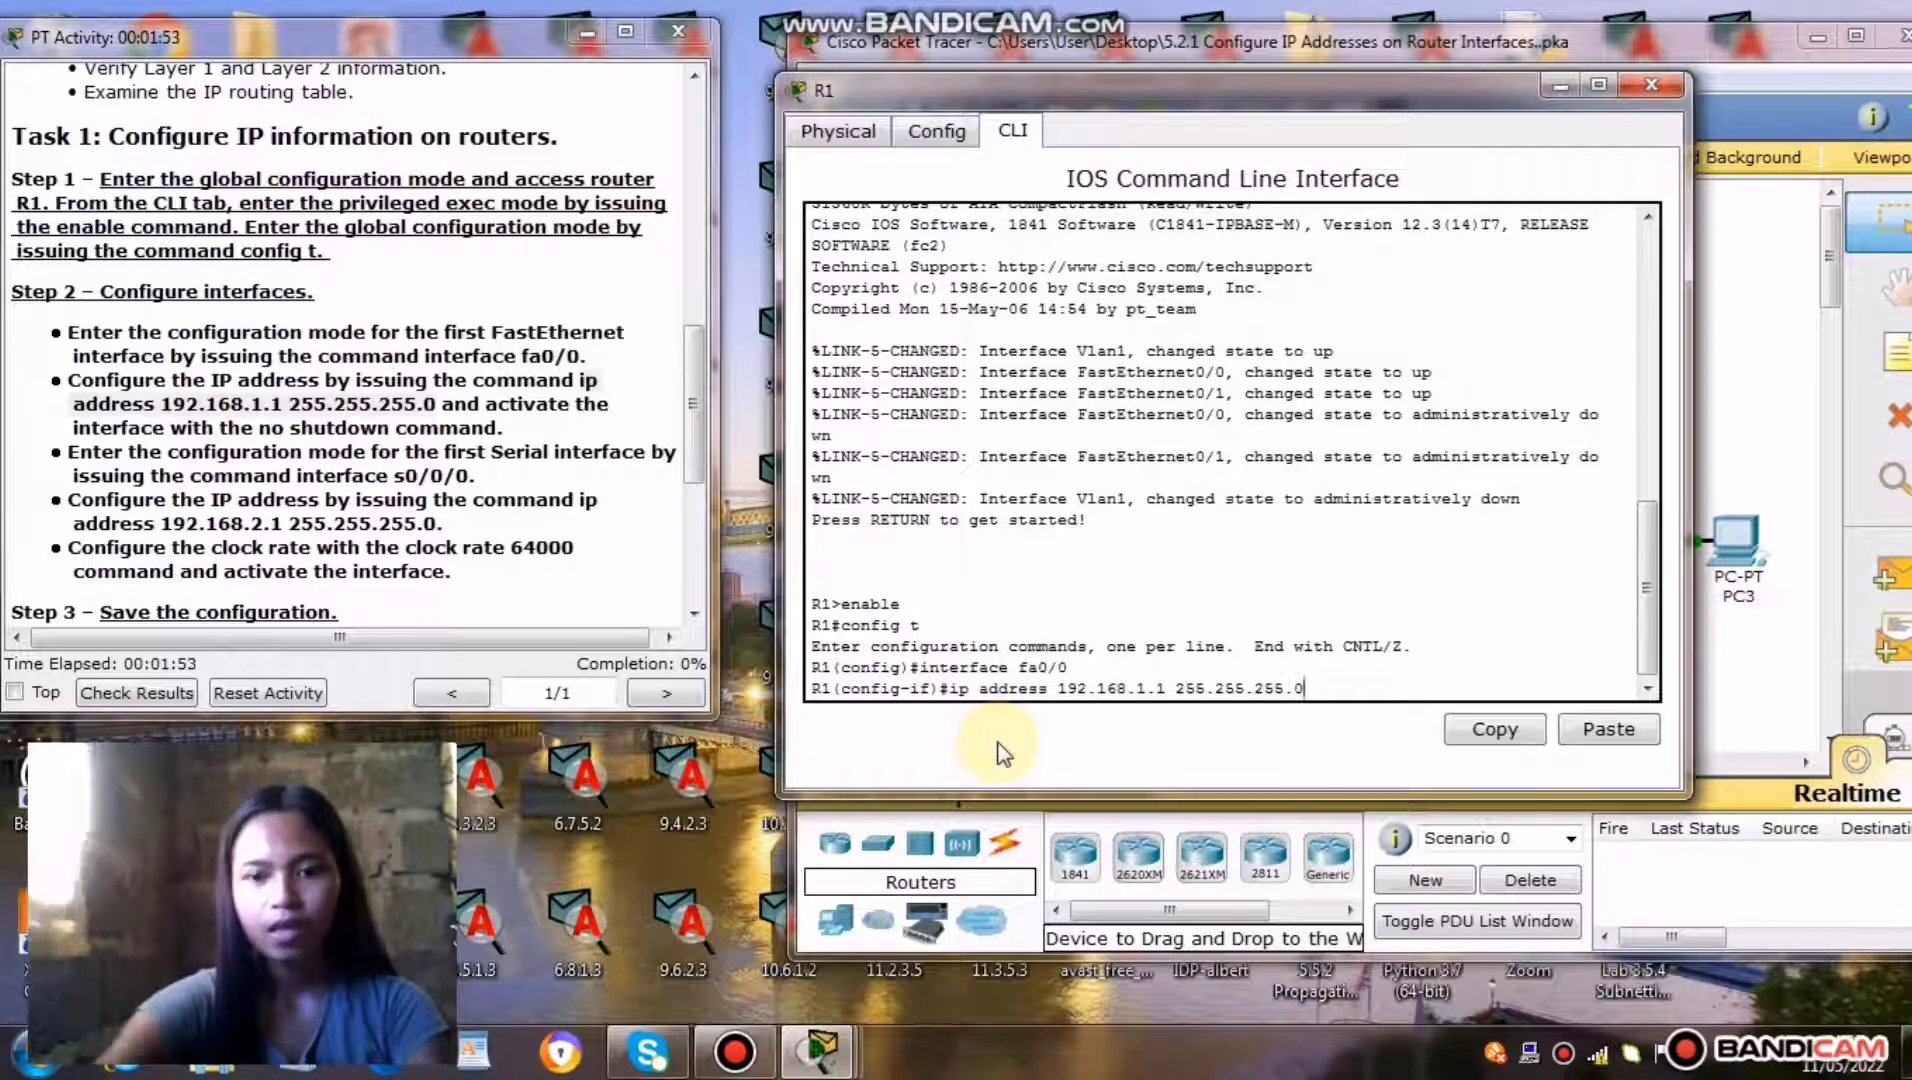
key("Return")
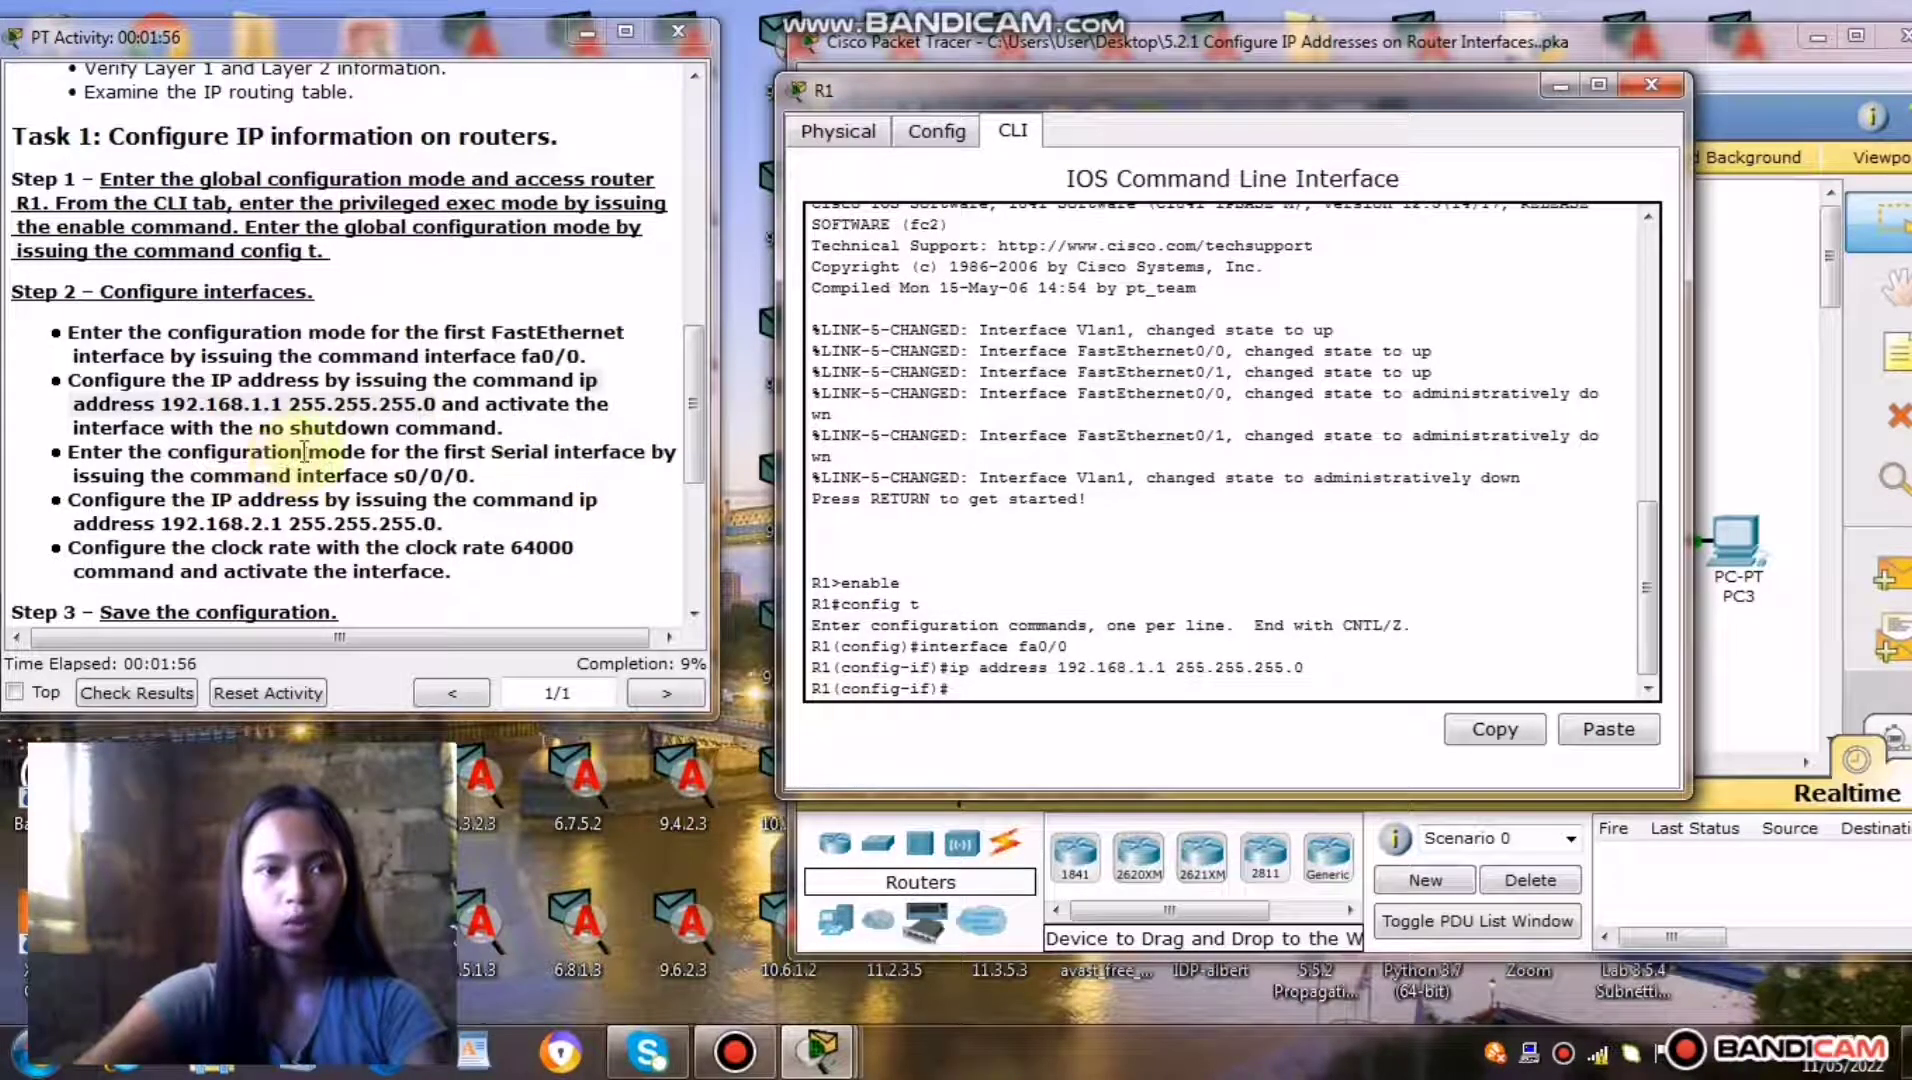
Step: Activate R1's Fa0/0 interface by copying the no shutdown command from the instructions and running it
left_click_drag(258, 428, 397, 428)
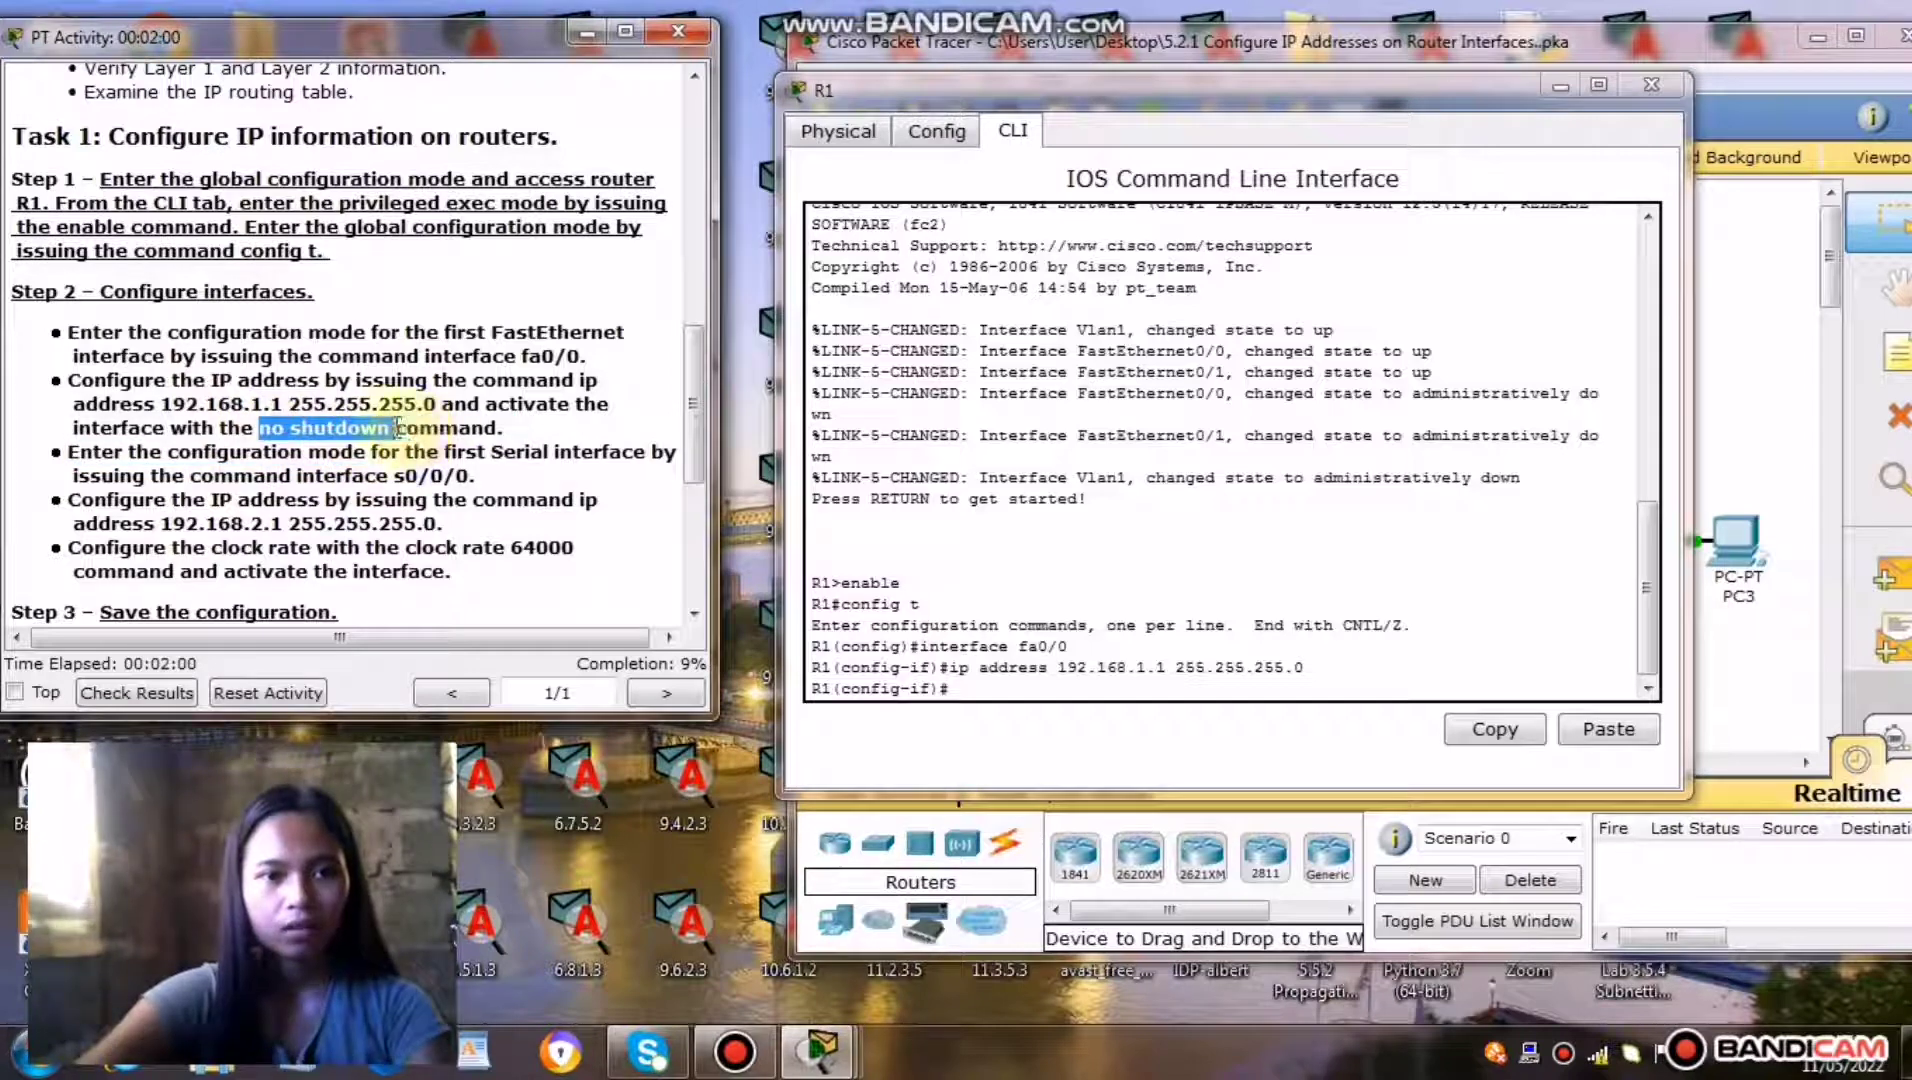
right_click(362, 425)
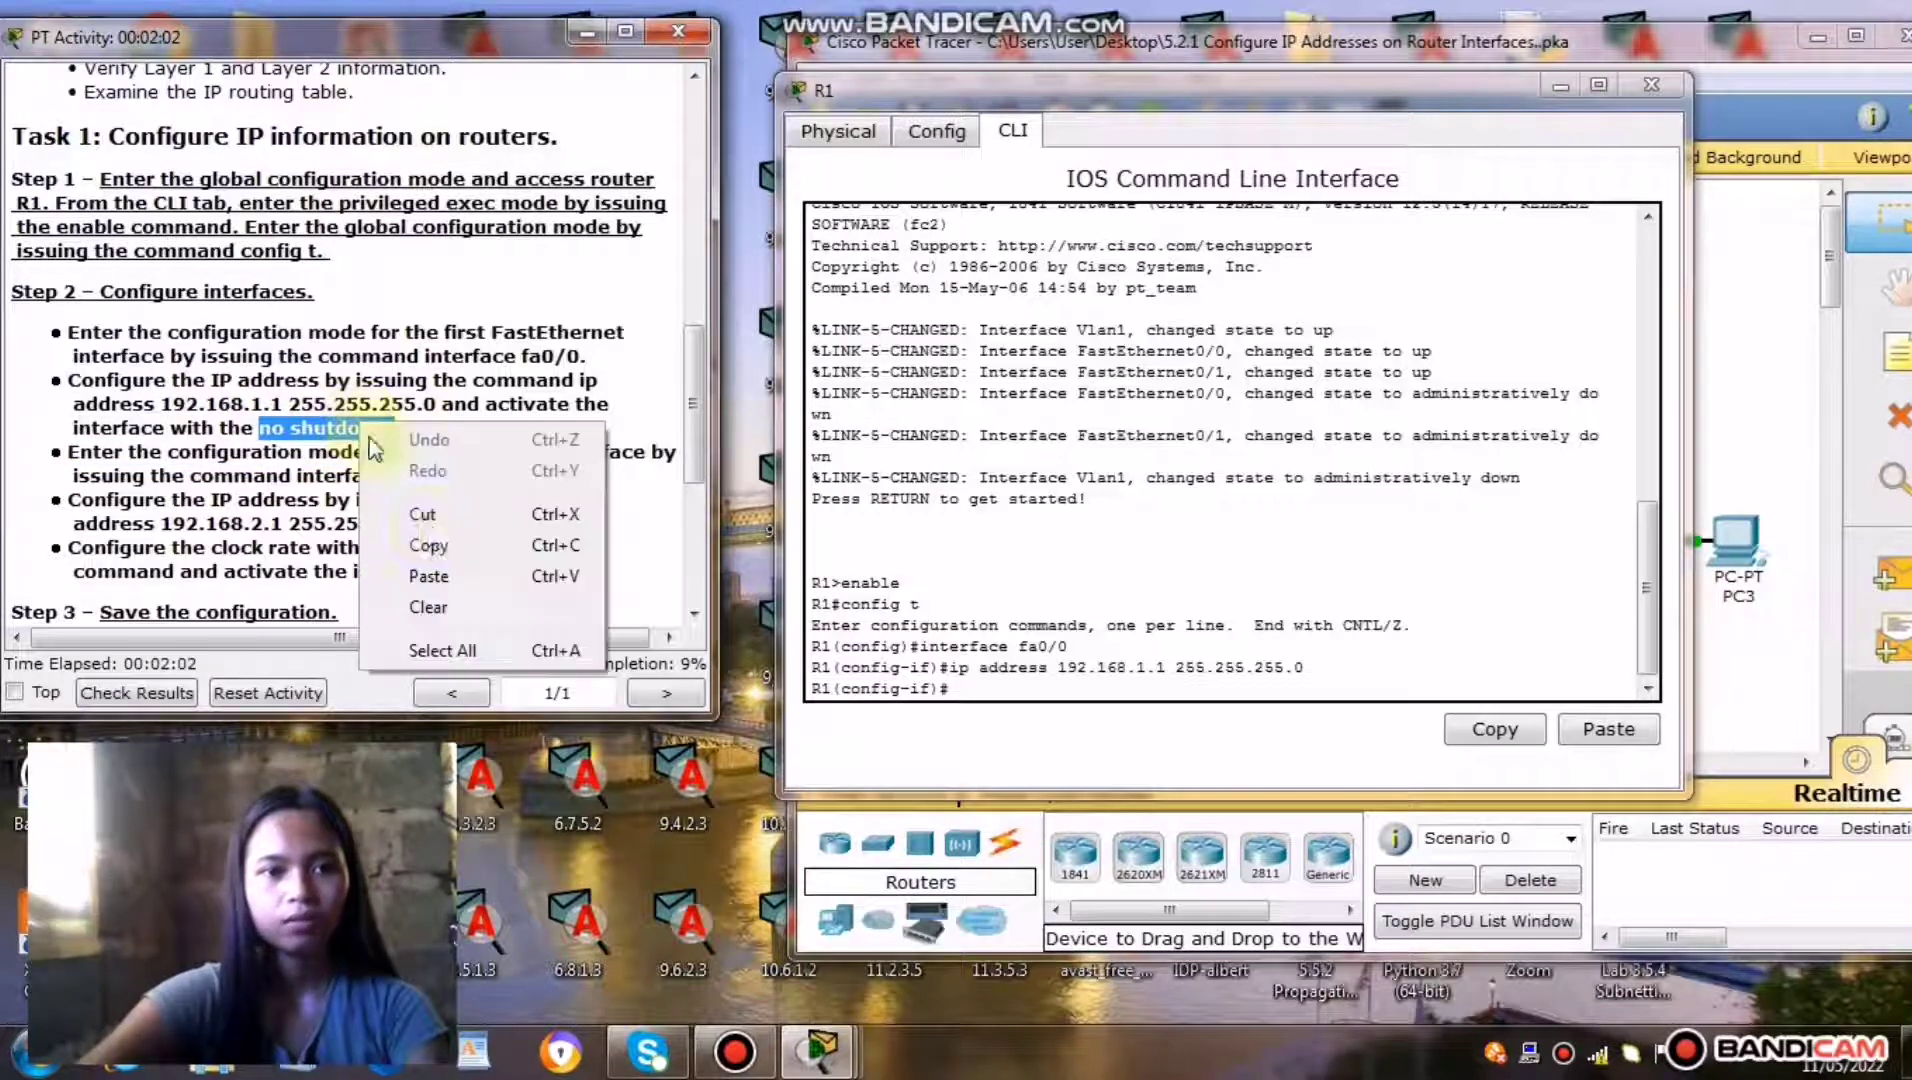
left_click(428, 545)
left_click(972, 695)
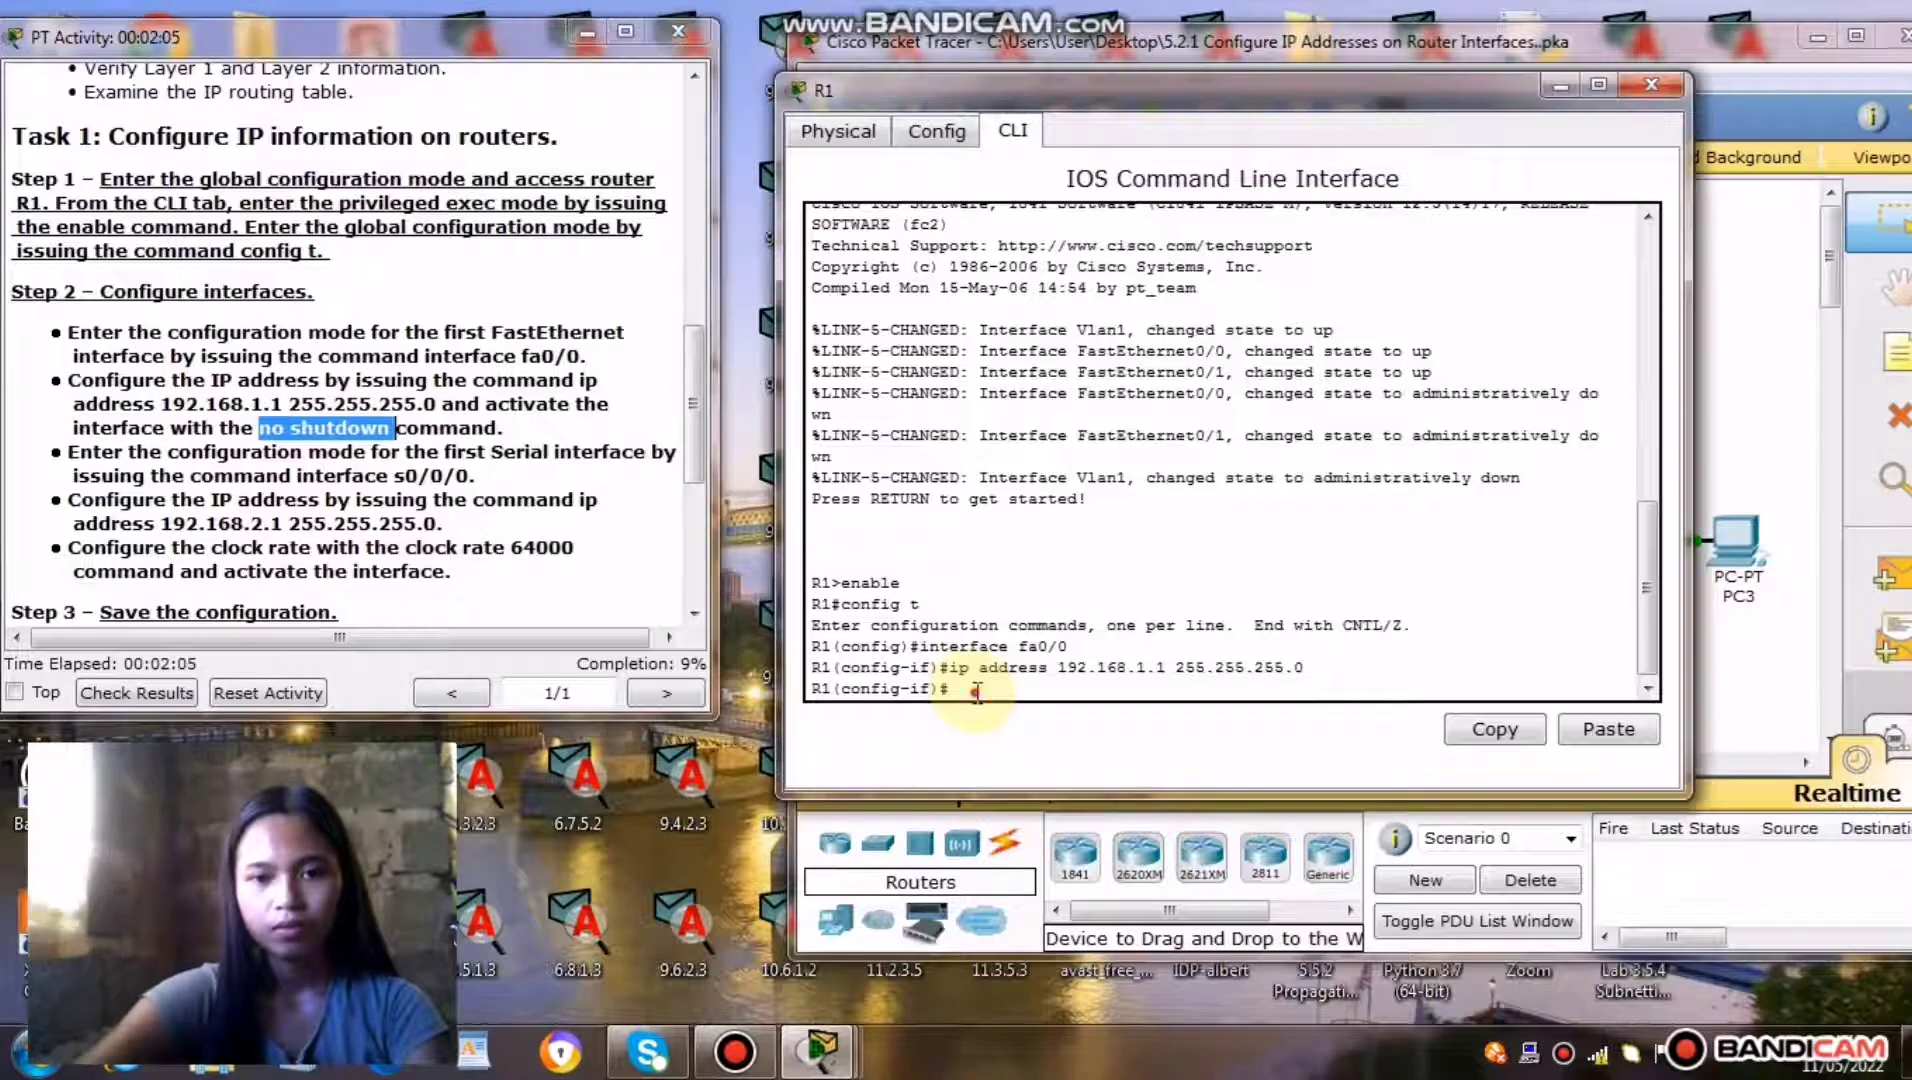
right_click(975, 698)
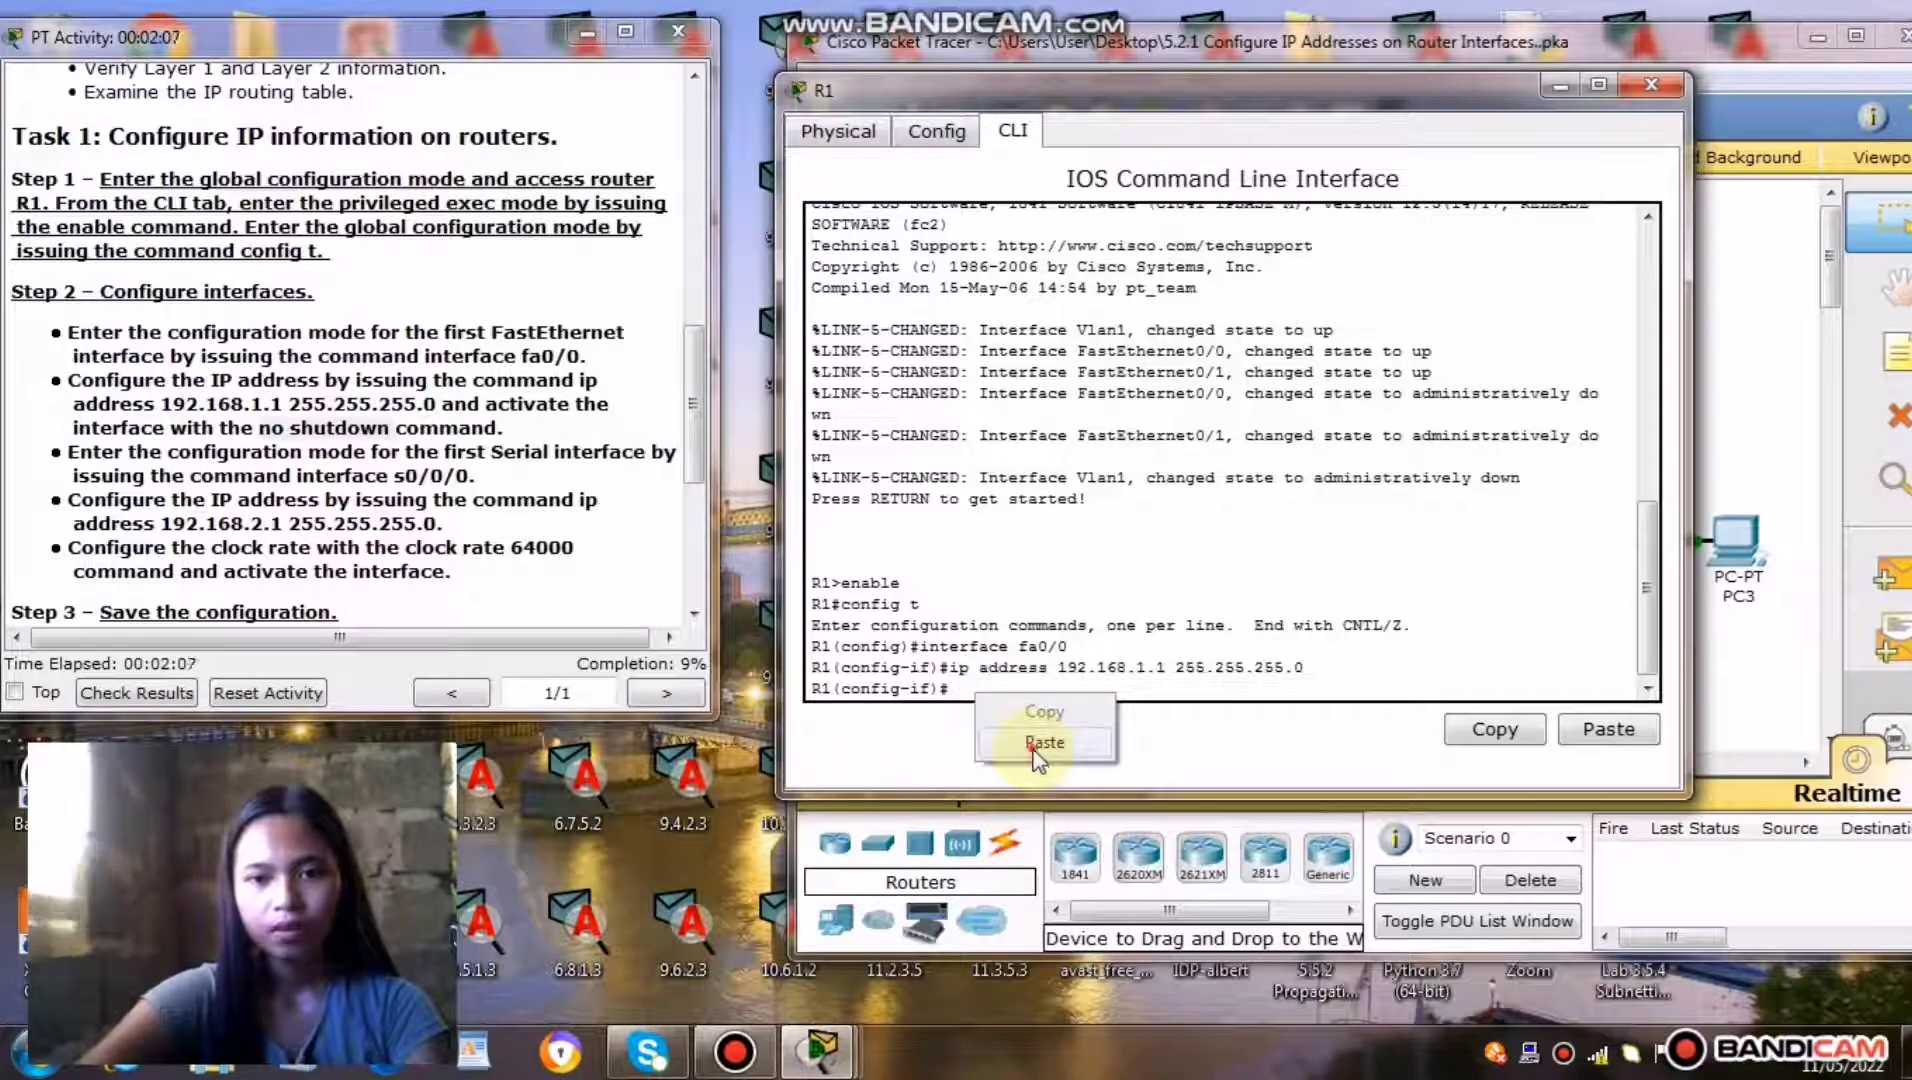
left_click(1040, 743)
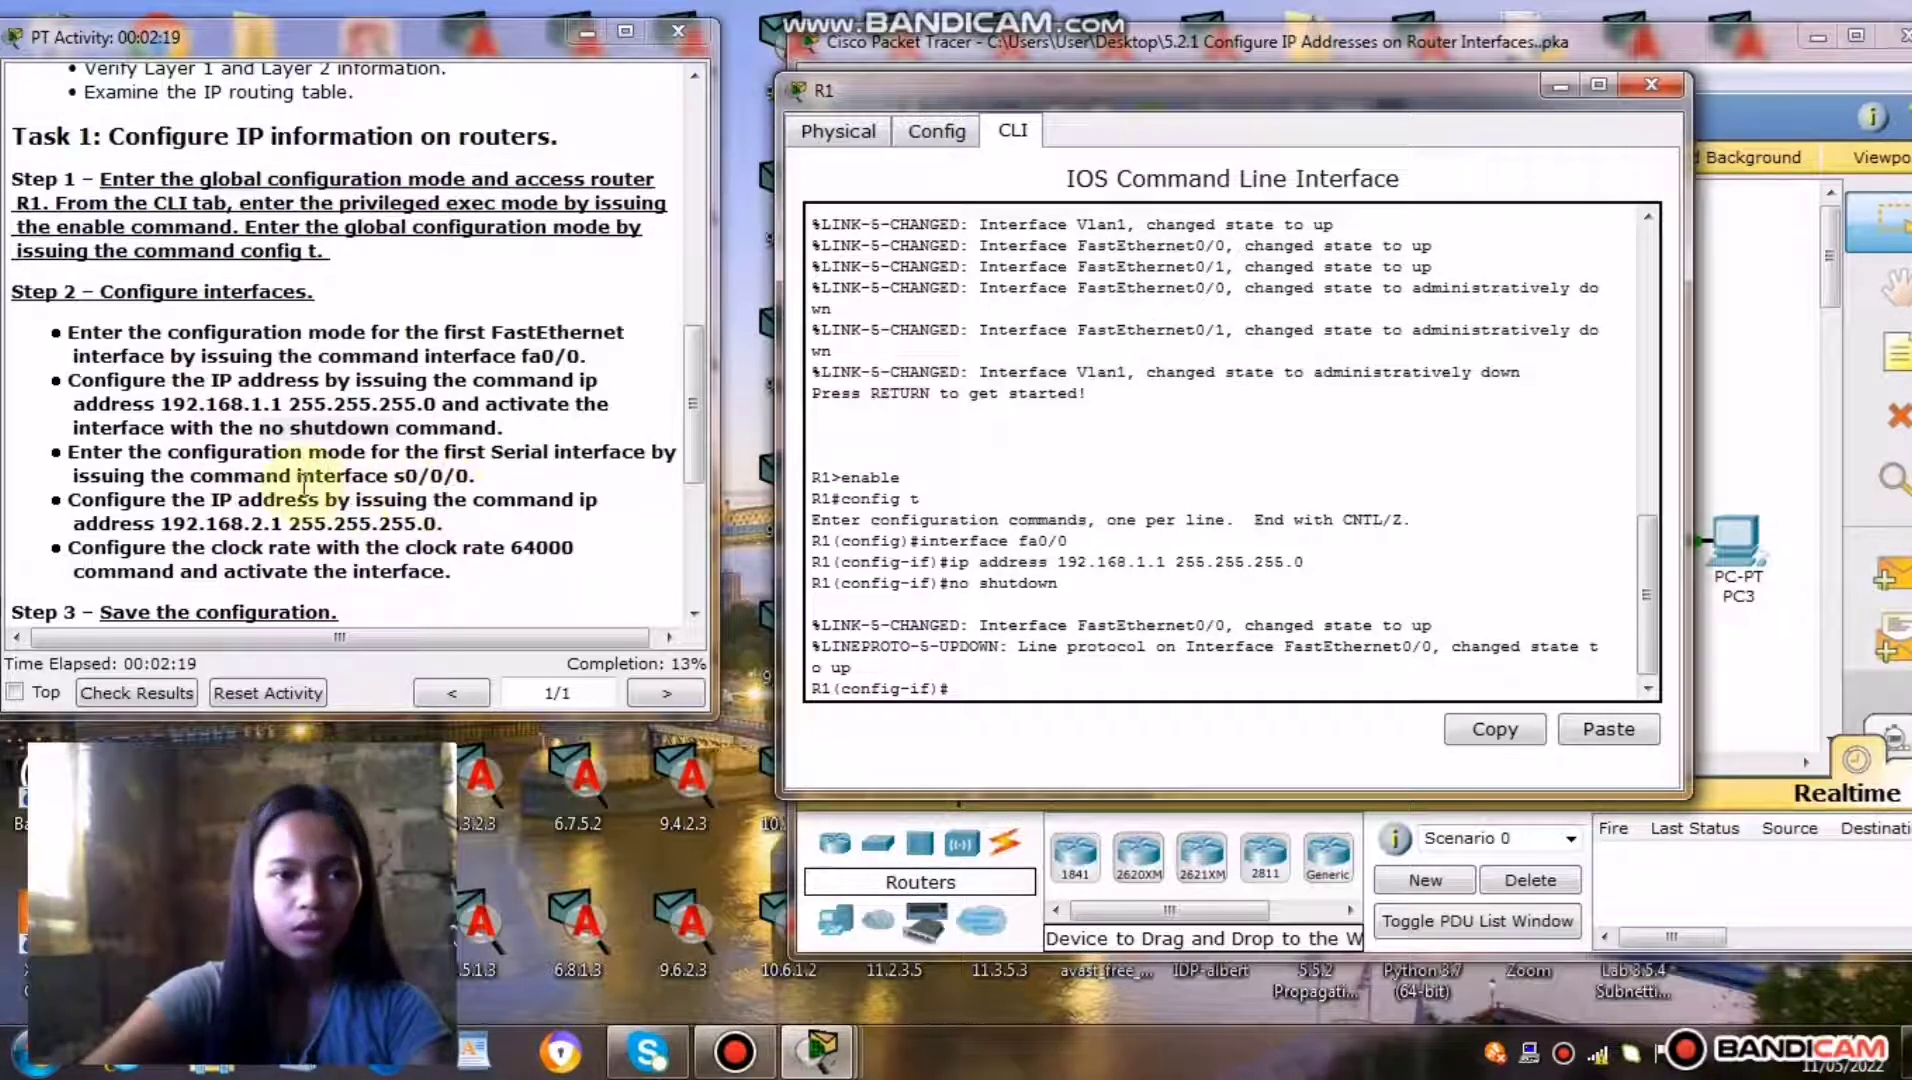
Step: Switch R1 to its first serial interface by copying and running interface s0/0/0 from the instructions
left_click_drag(298, 476, 469, 480)
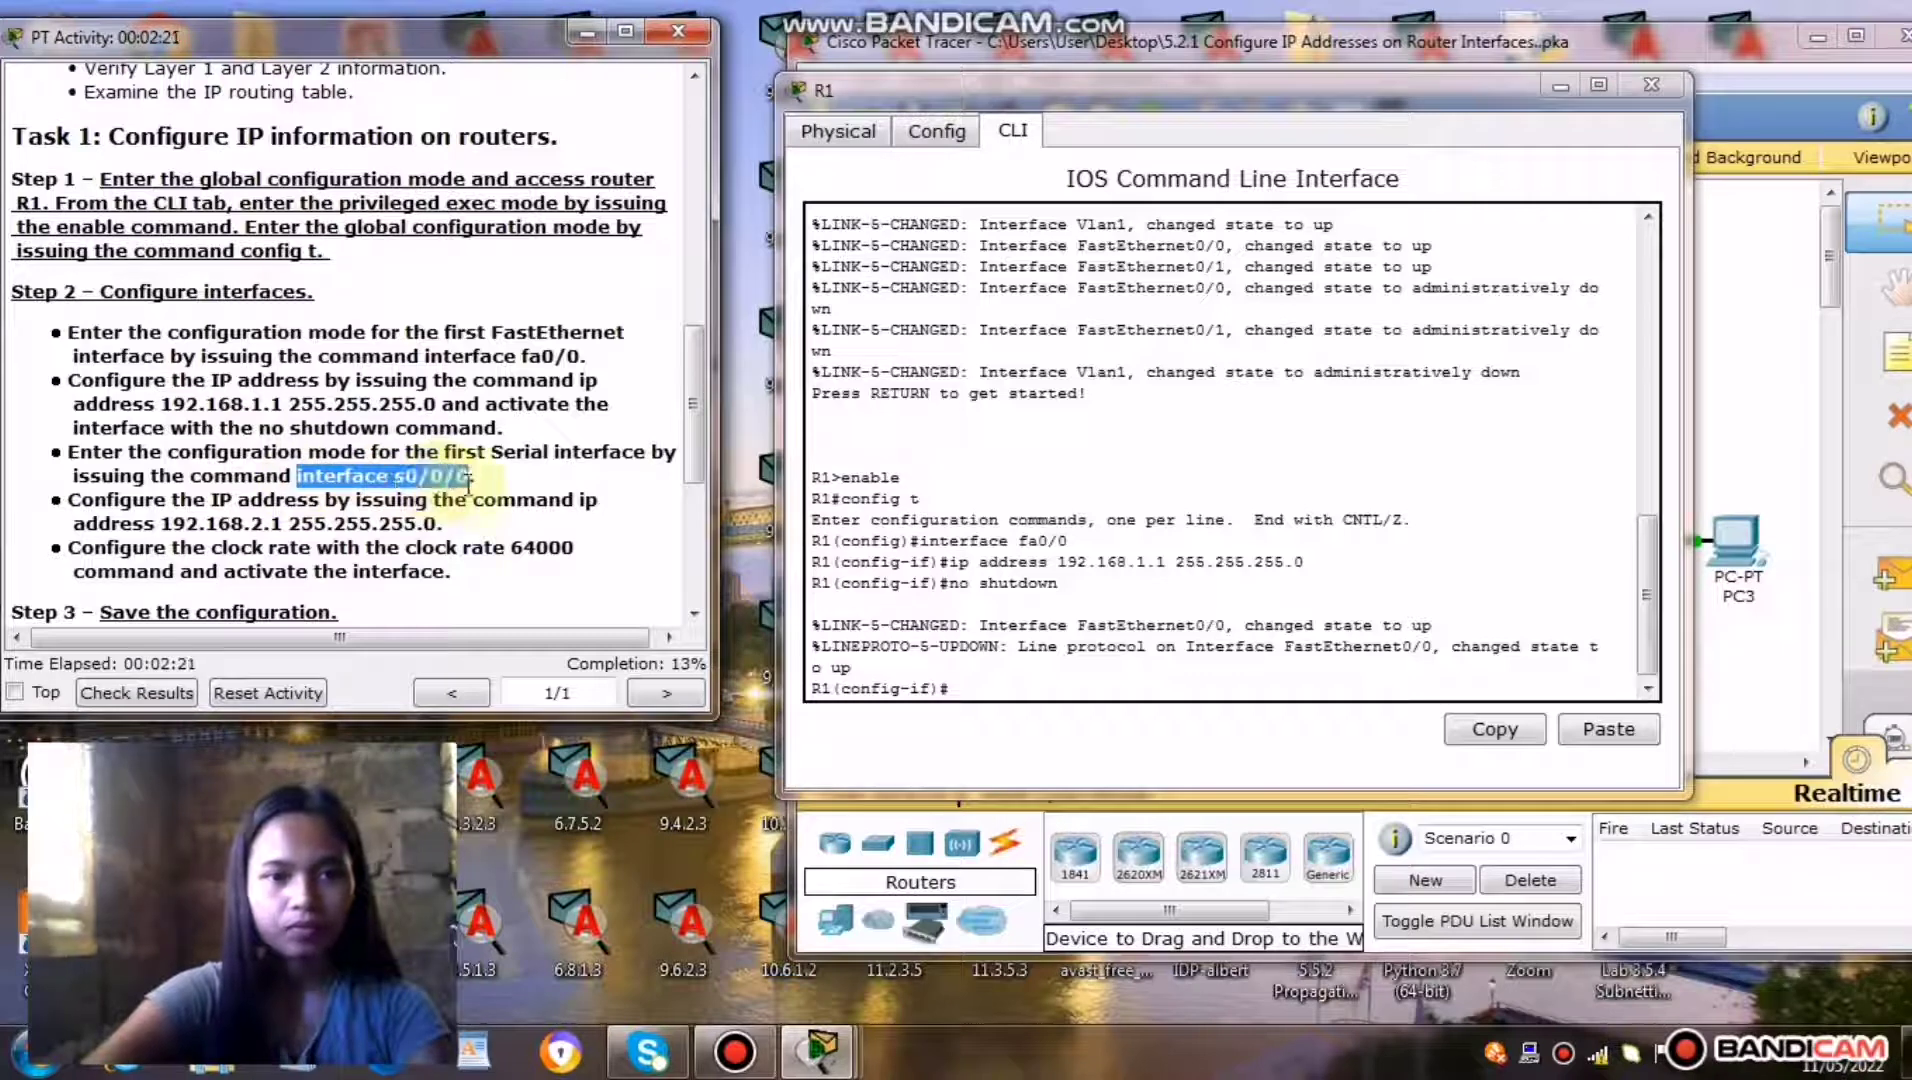
right_click(407, 484)
left_click(470, 596)
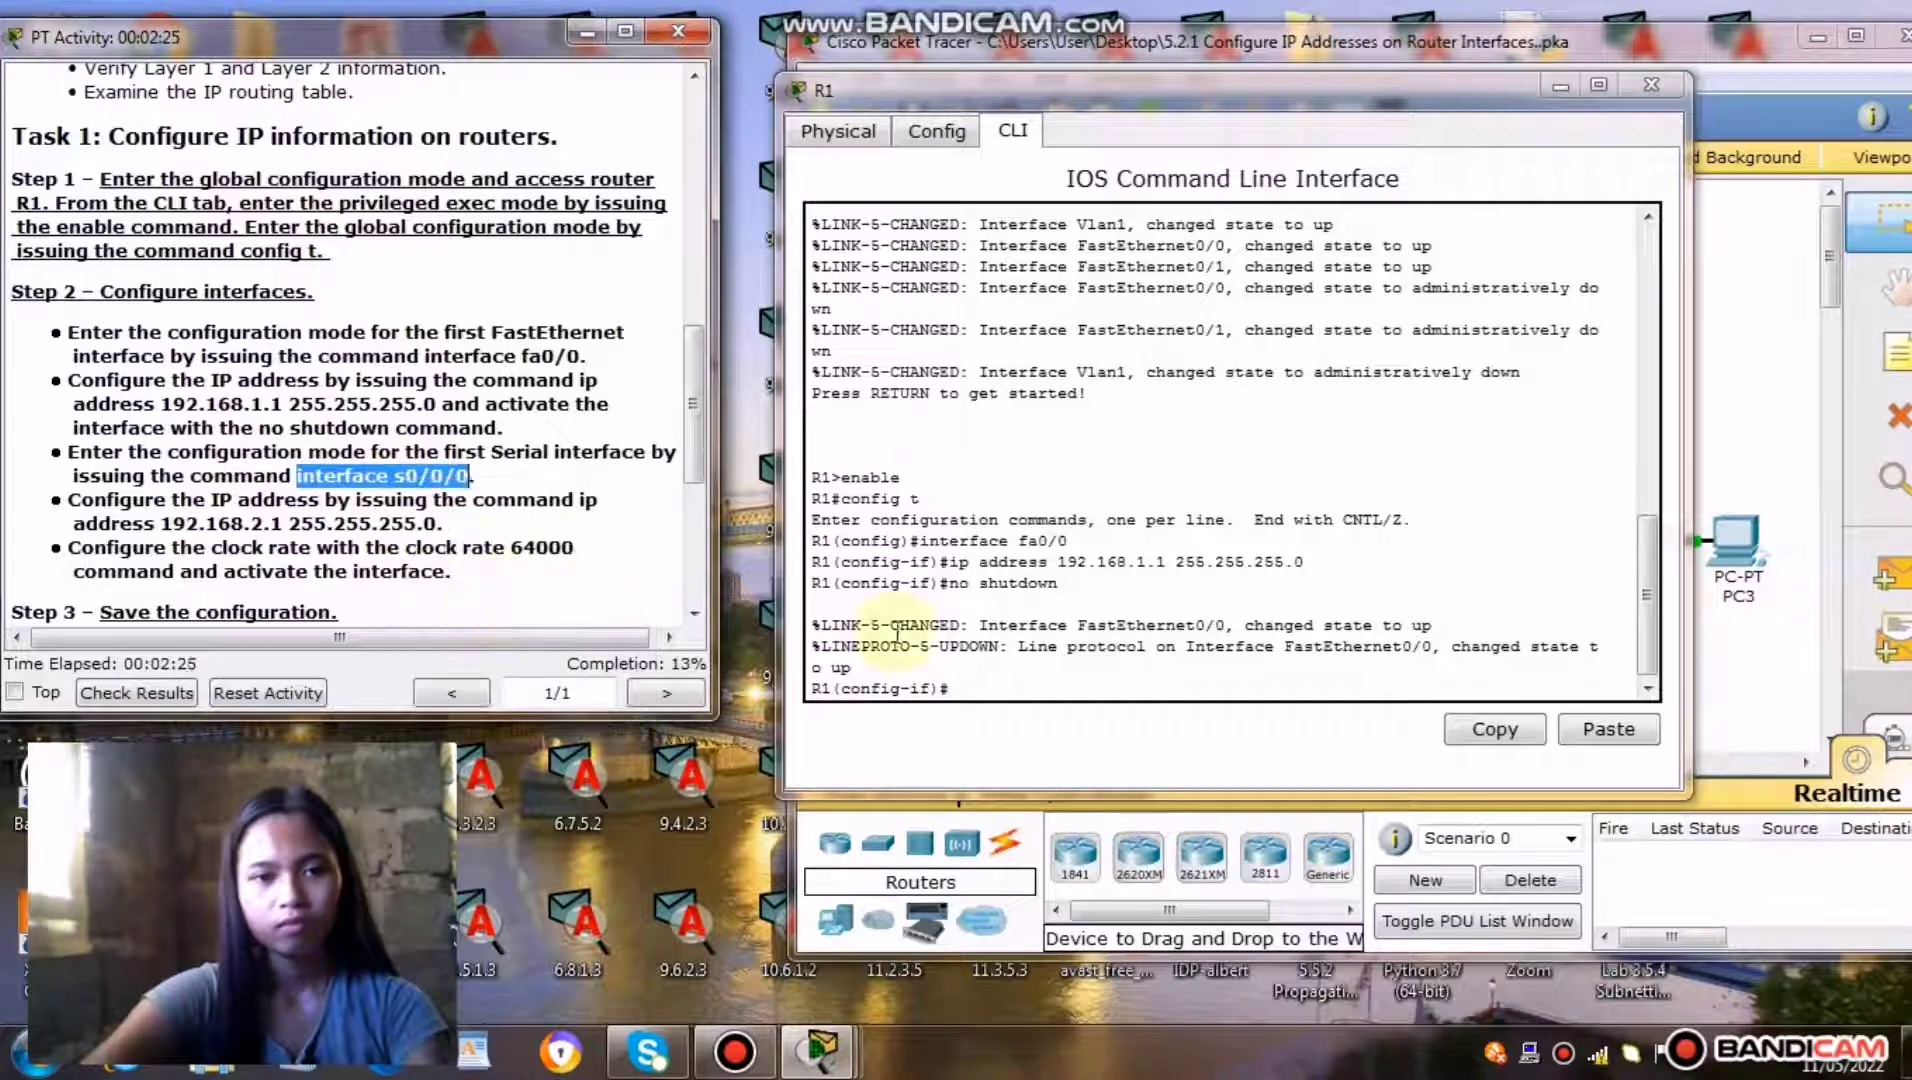
left_click(968, 686)
right_click(968, 686)
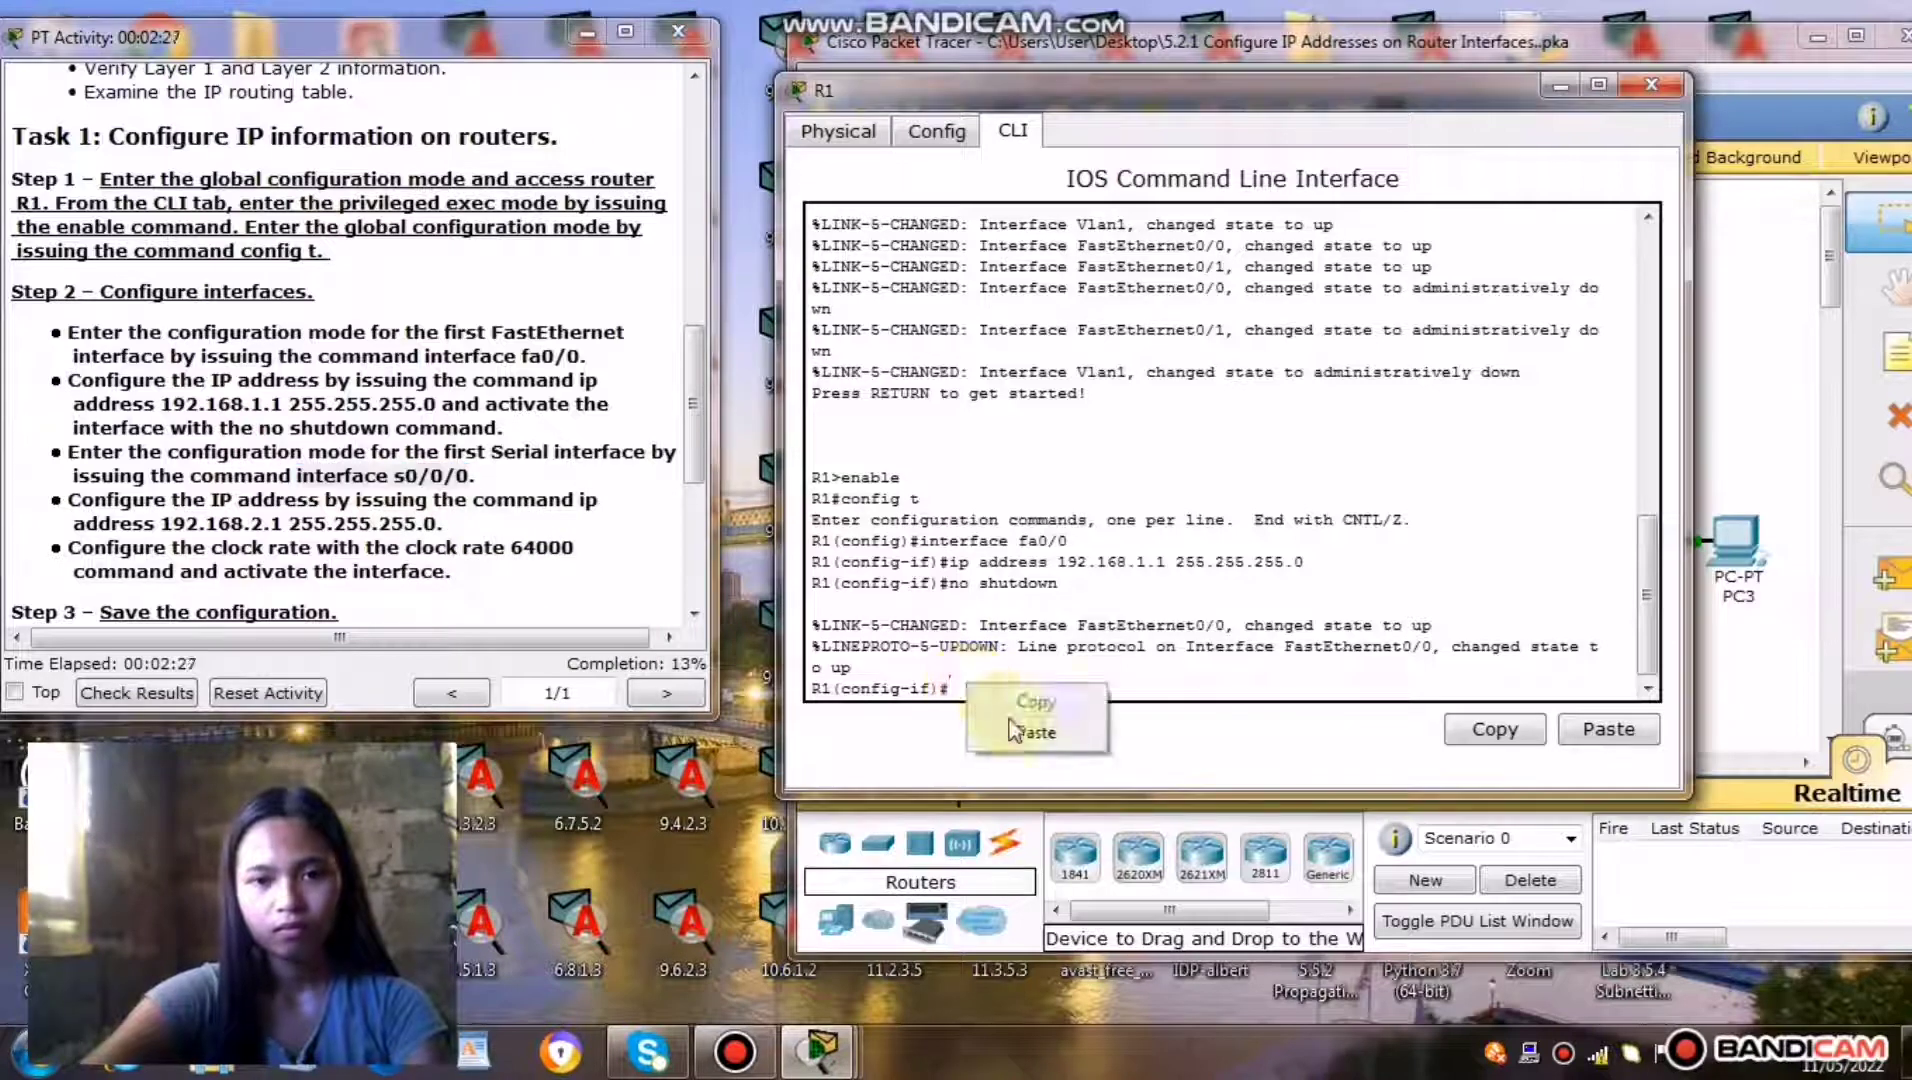
left_click(1018, 742)
key("Return")
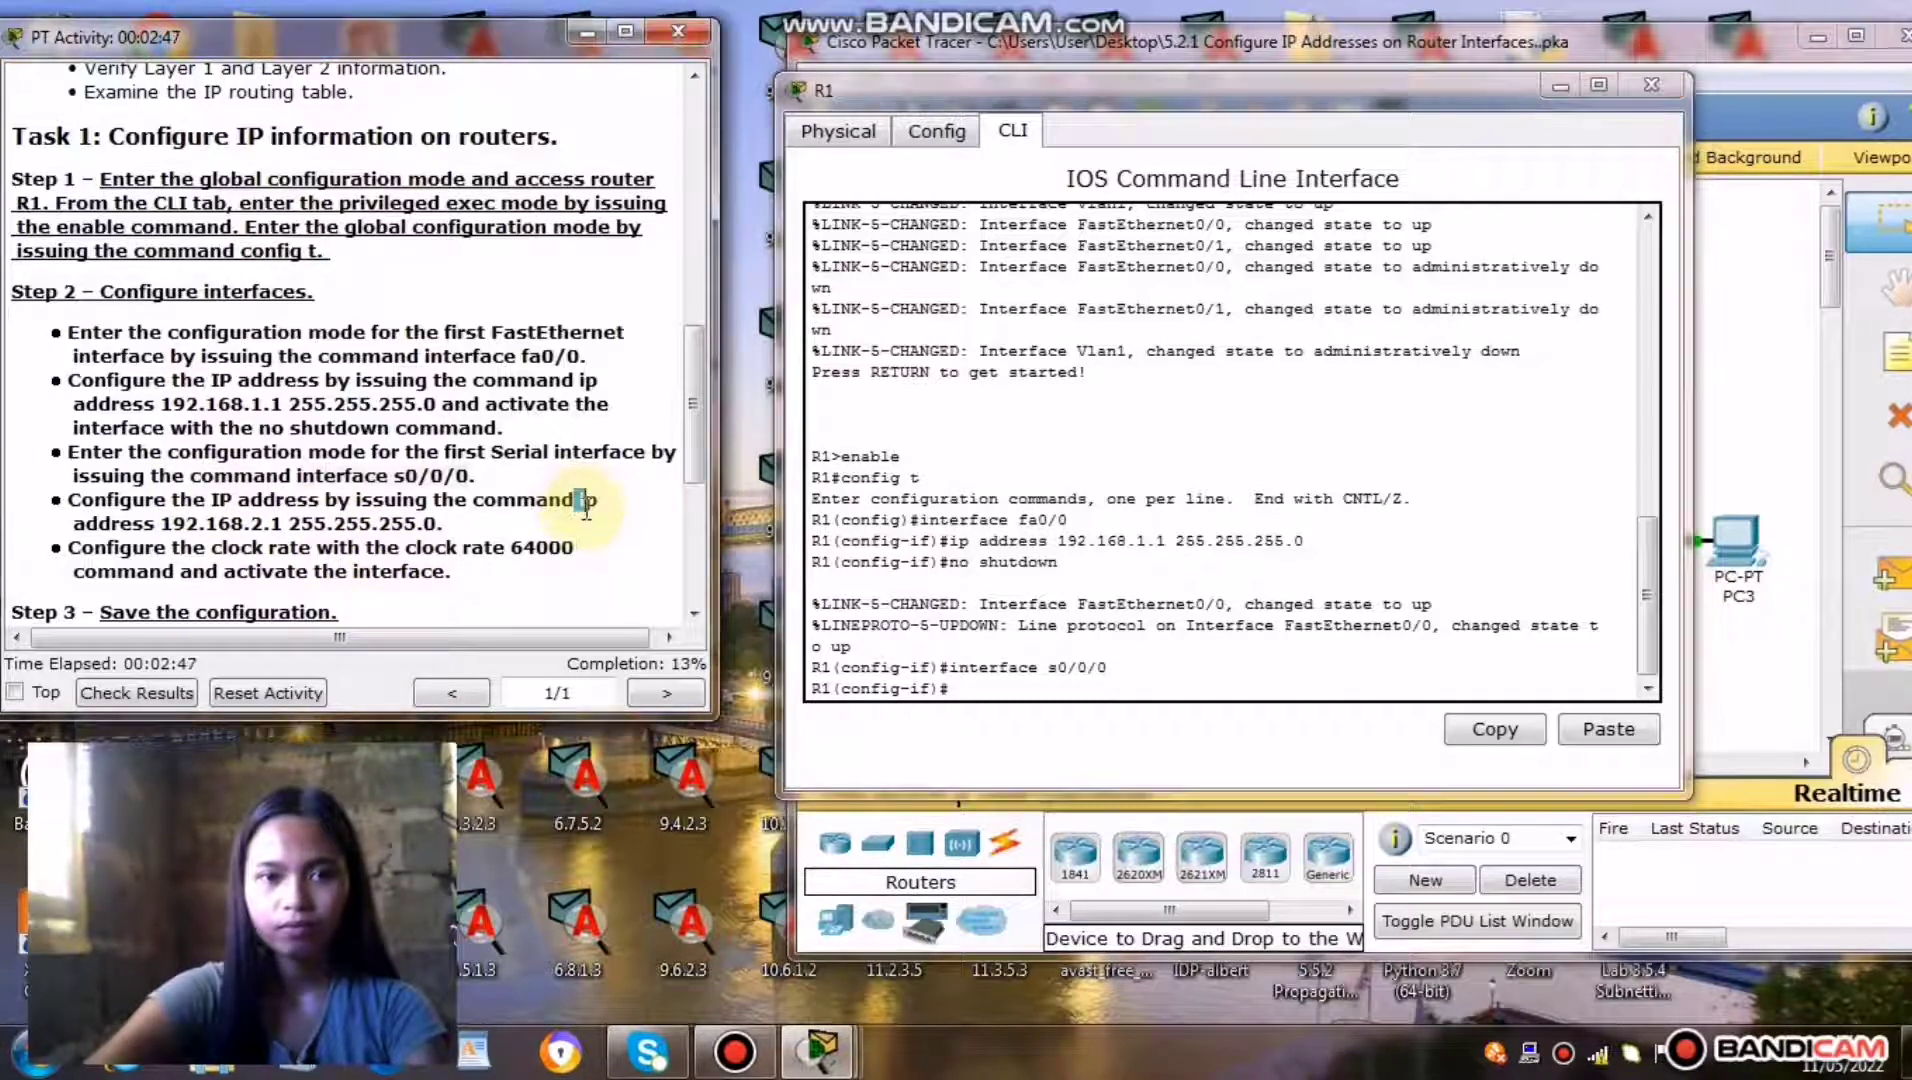
Step: Copy ip address 192.168.2.1 255.255.255.0 from the instructions to R1's prompt for the S0/0/0 interface
left_click_drag(577, 499, 438, 521)
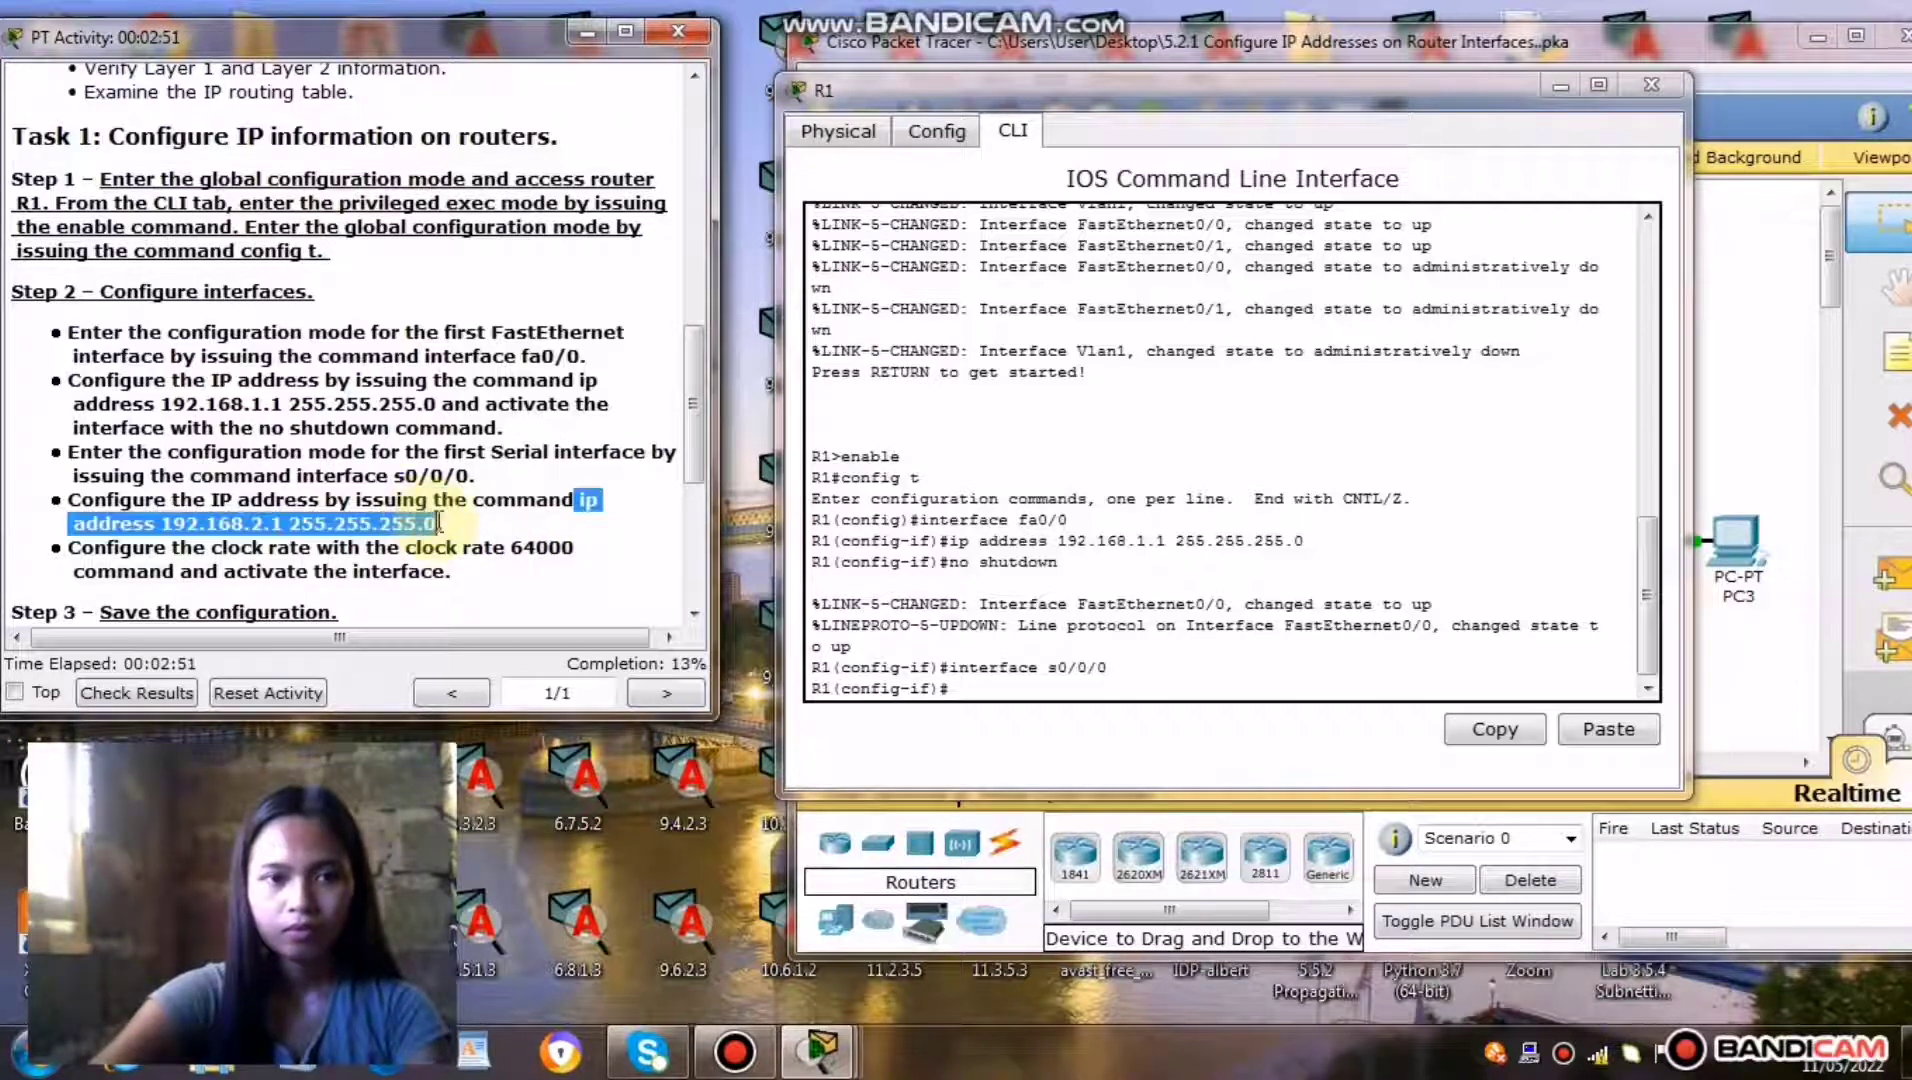
right_click(406, 533)
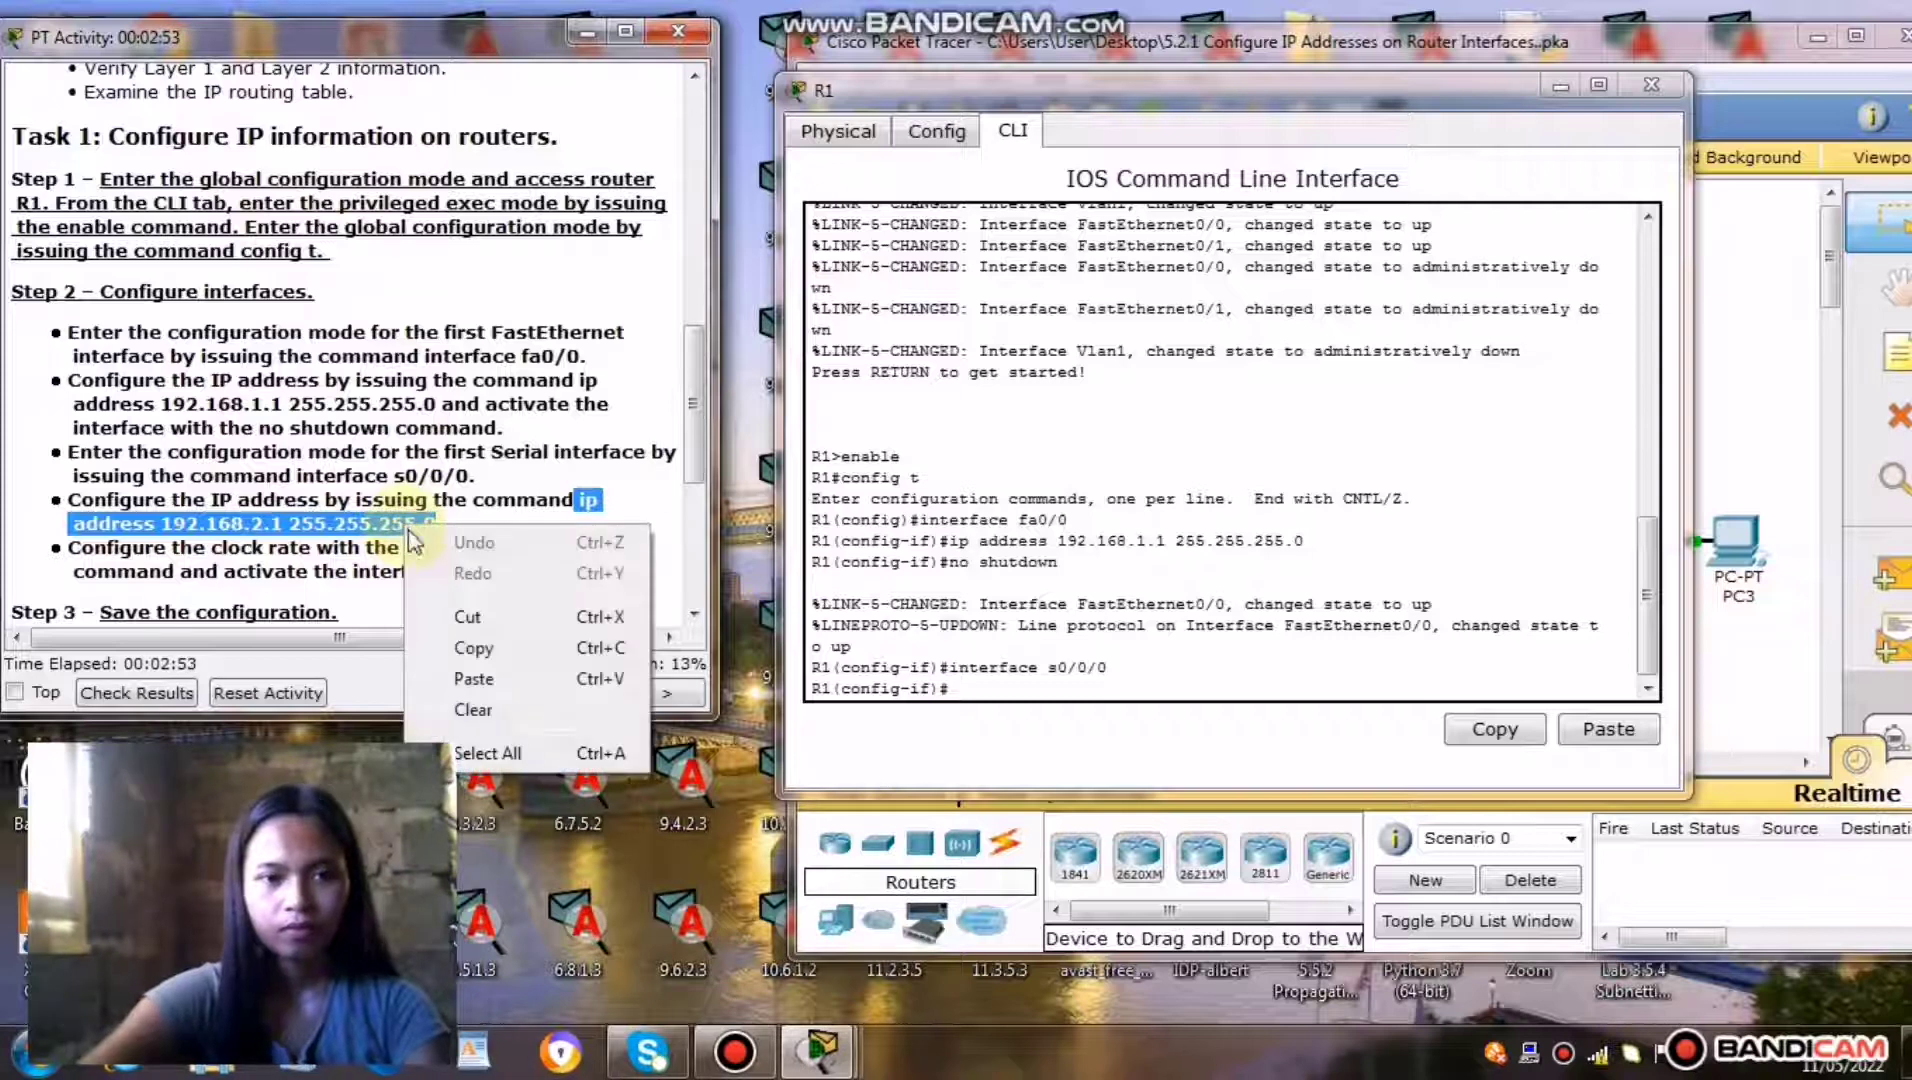
left_click(481, 642)
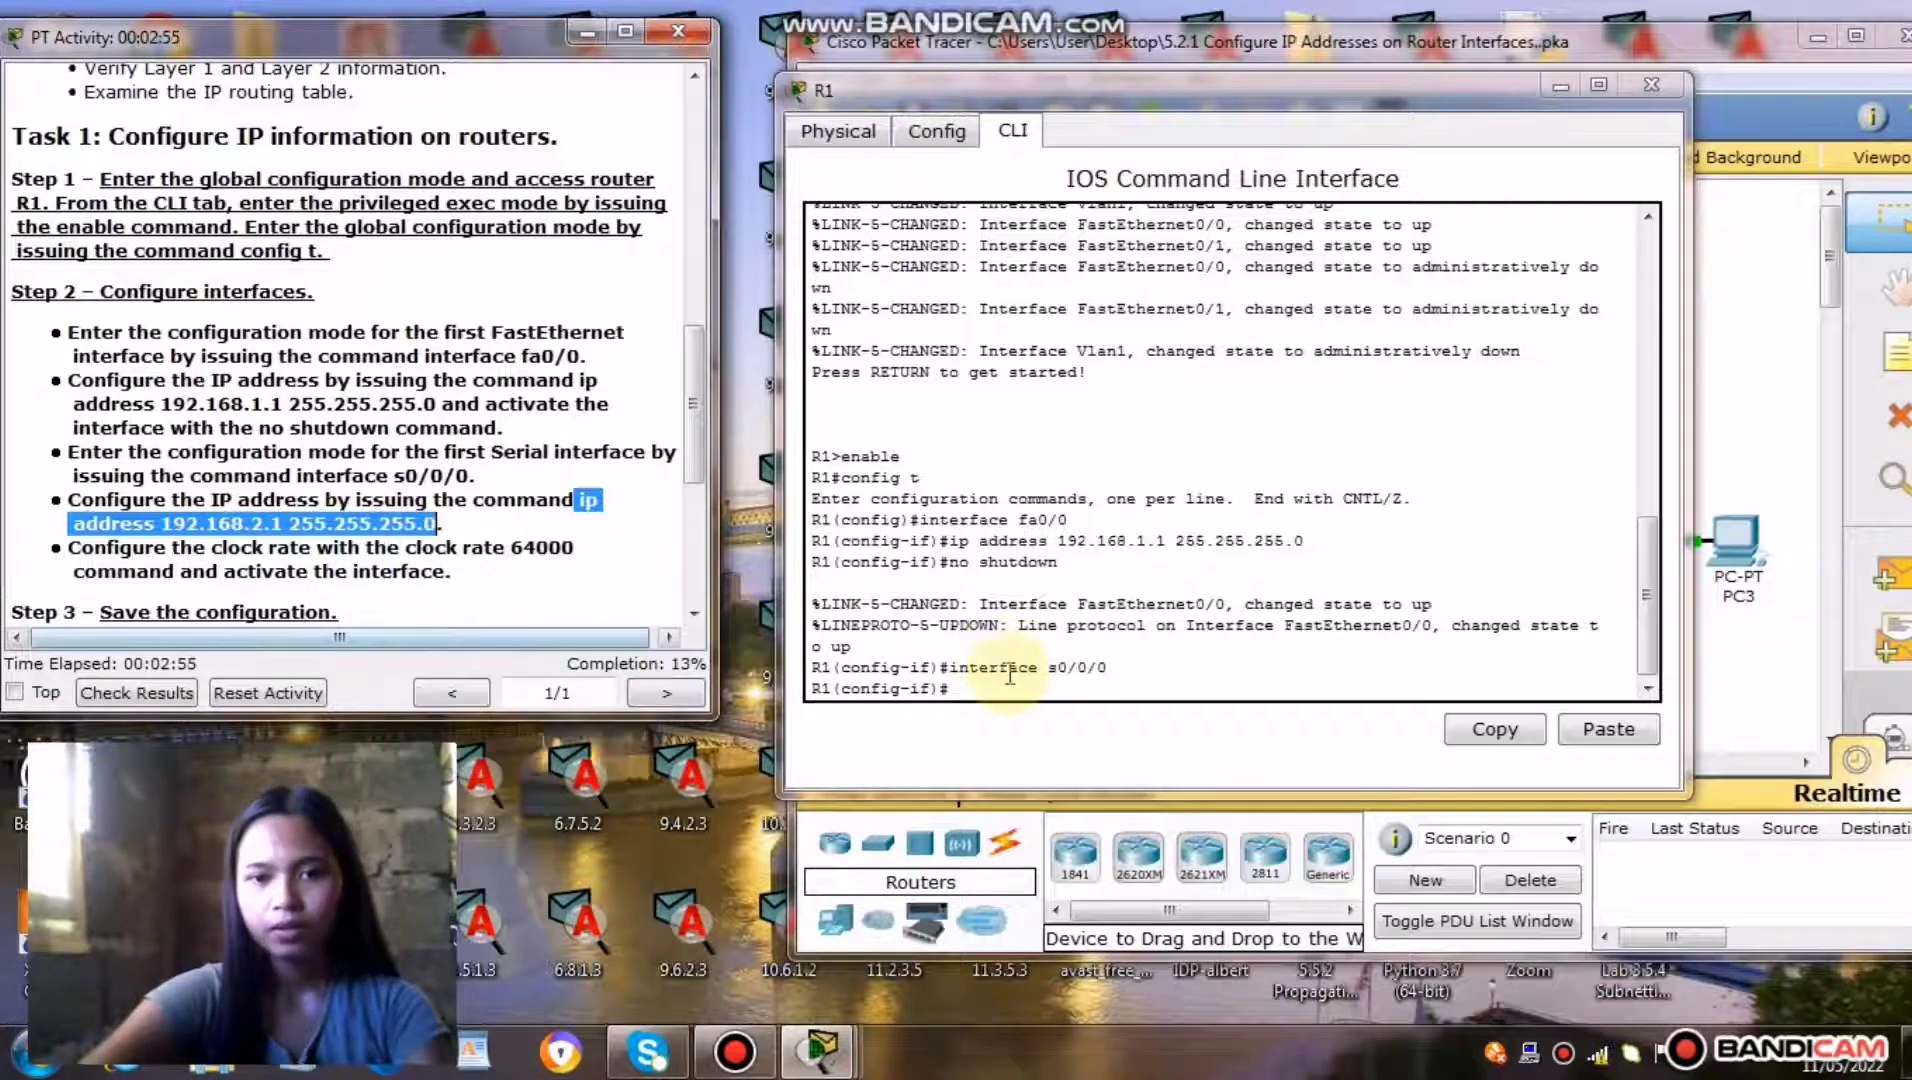
right_click(957, 689)
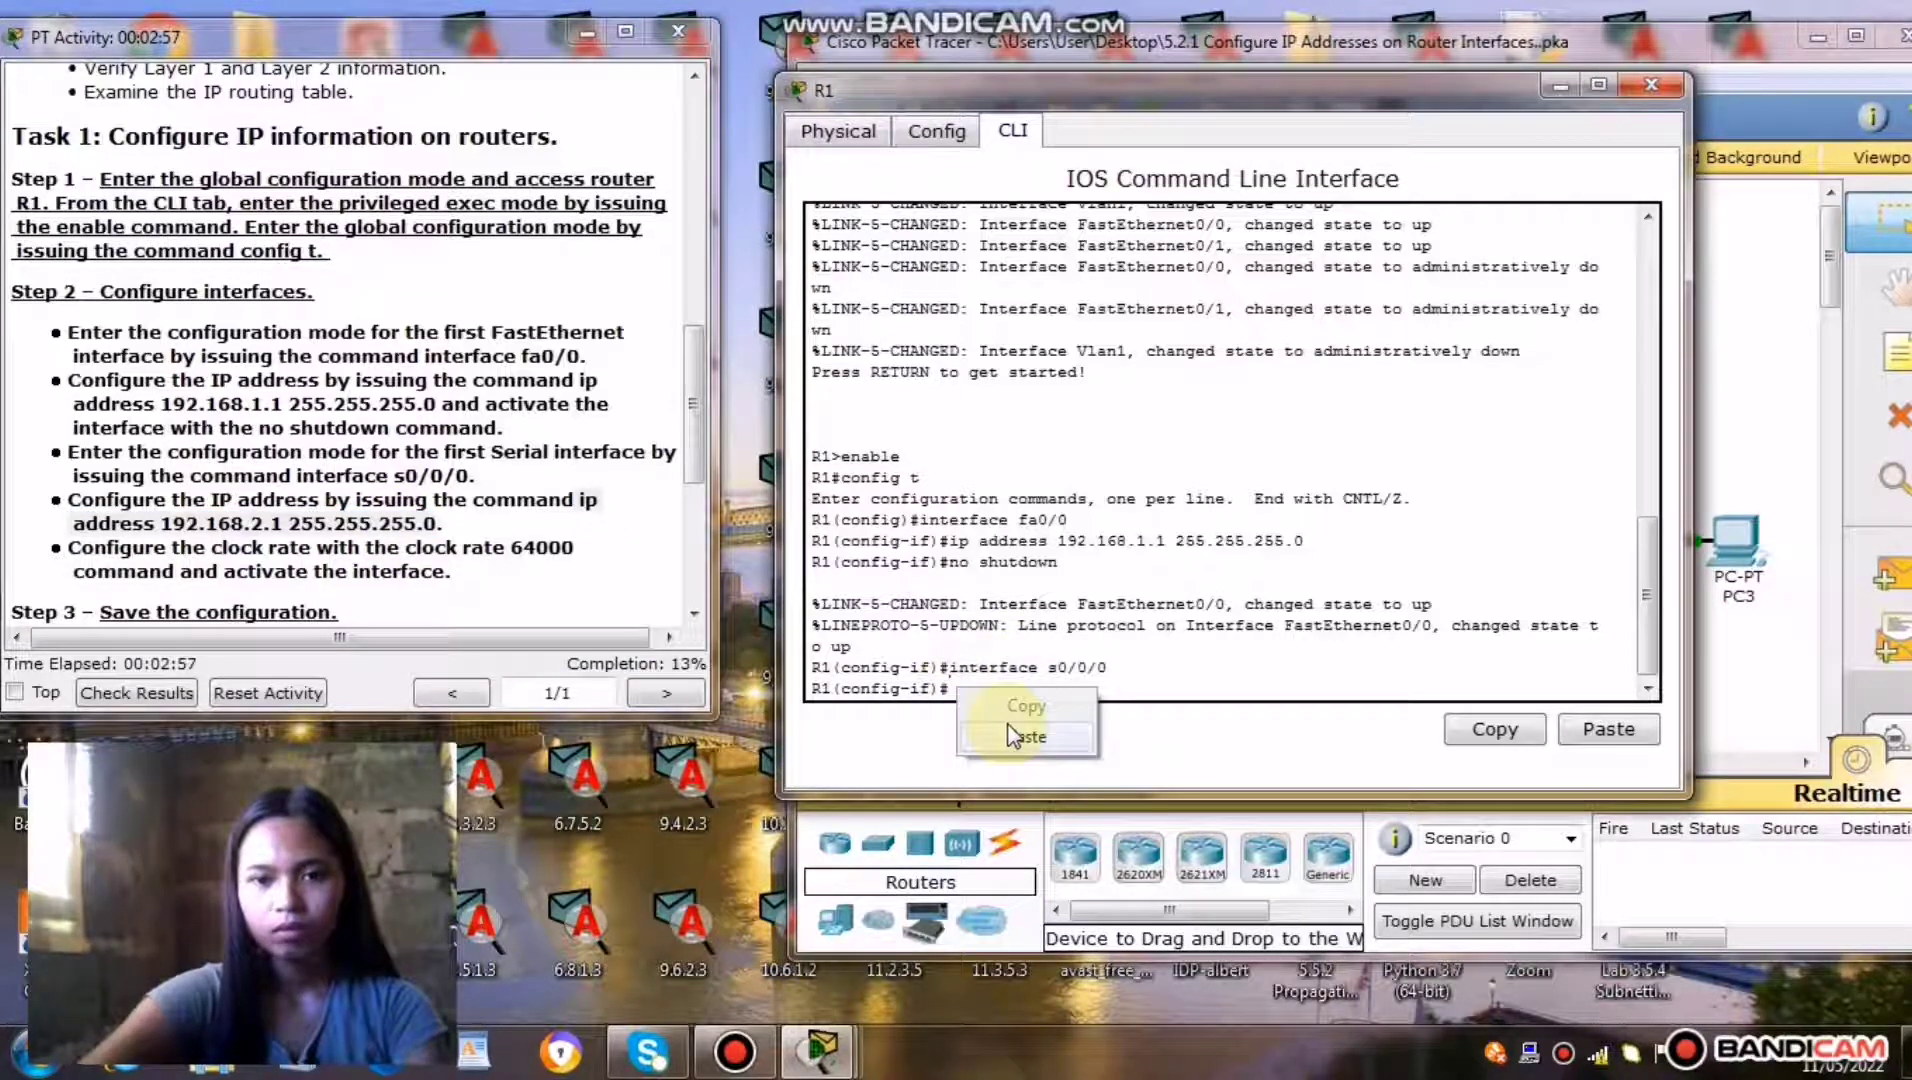
left_click(1016, 739)
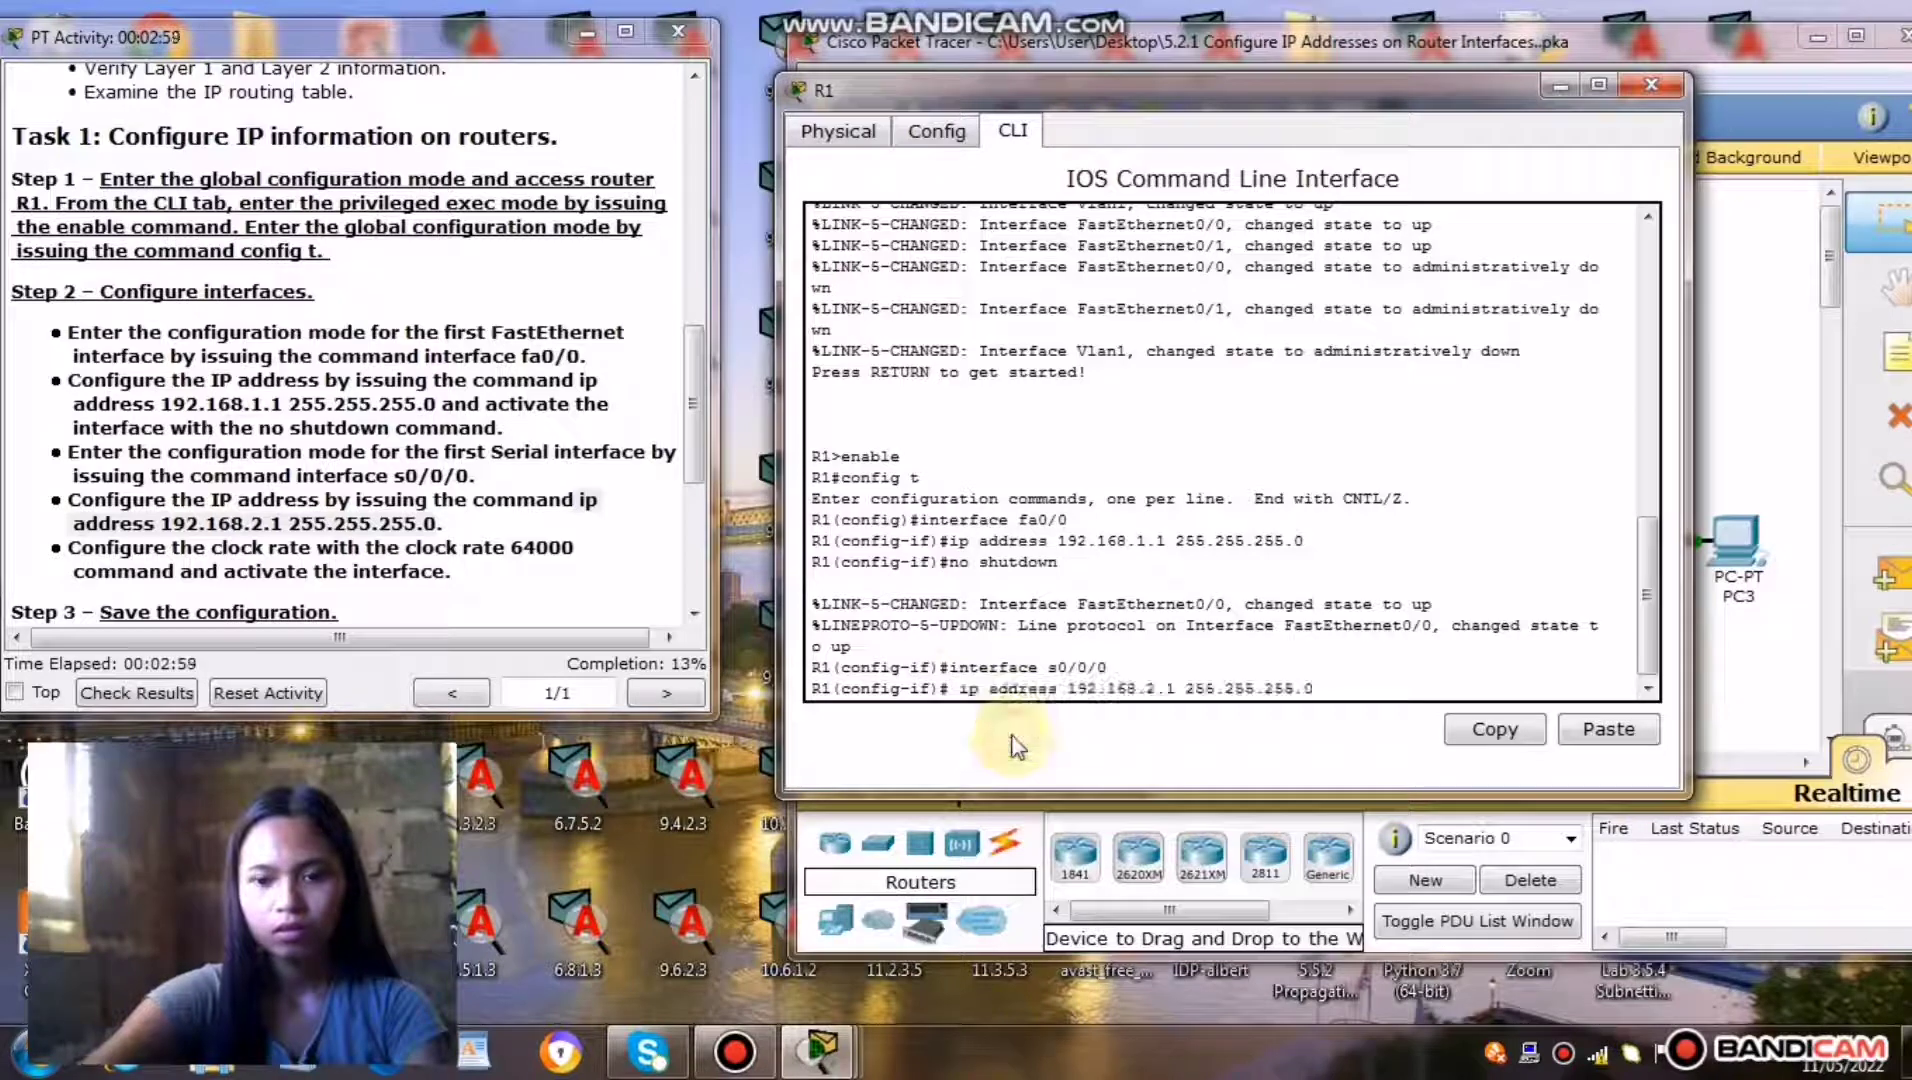
Step: Remove the extra leading space before the unexecuted ip address command on R1's prompt
key("Left")
key("Left")
key("Left")
key("Left")
key("Left")
key("Left")
key("Left")
key("Left")
key("Left")
key("Left")
key("Left")
key("Left")
key("Left")
key("Left")
key("Left")
key("Left")
key("Left")
key("Left")
key("Left")
key("Left")
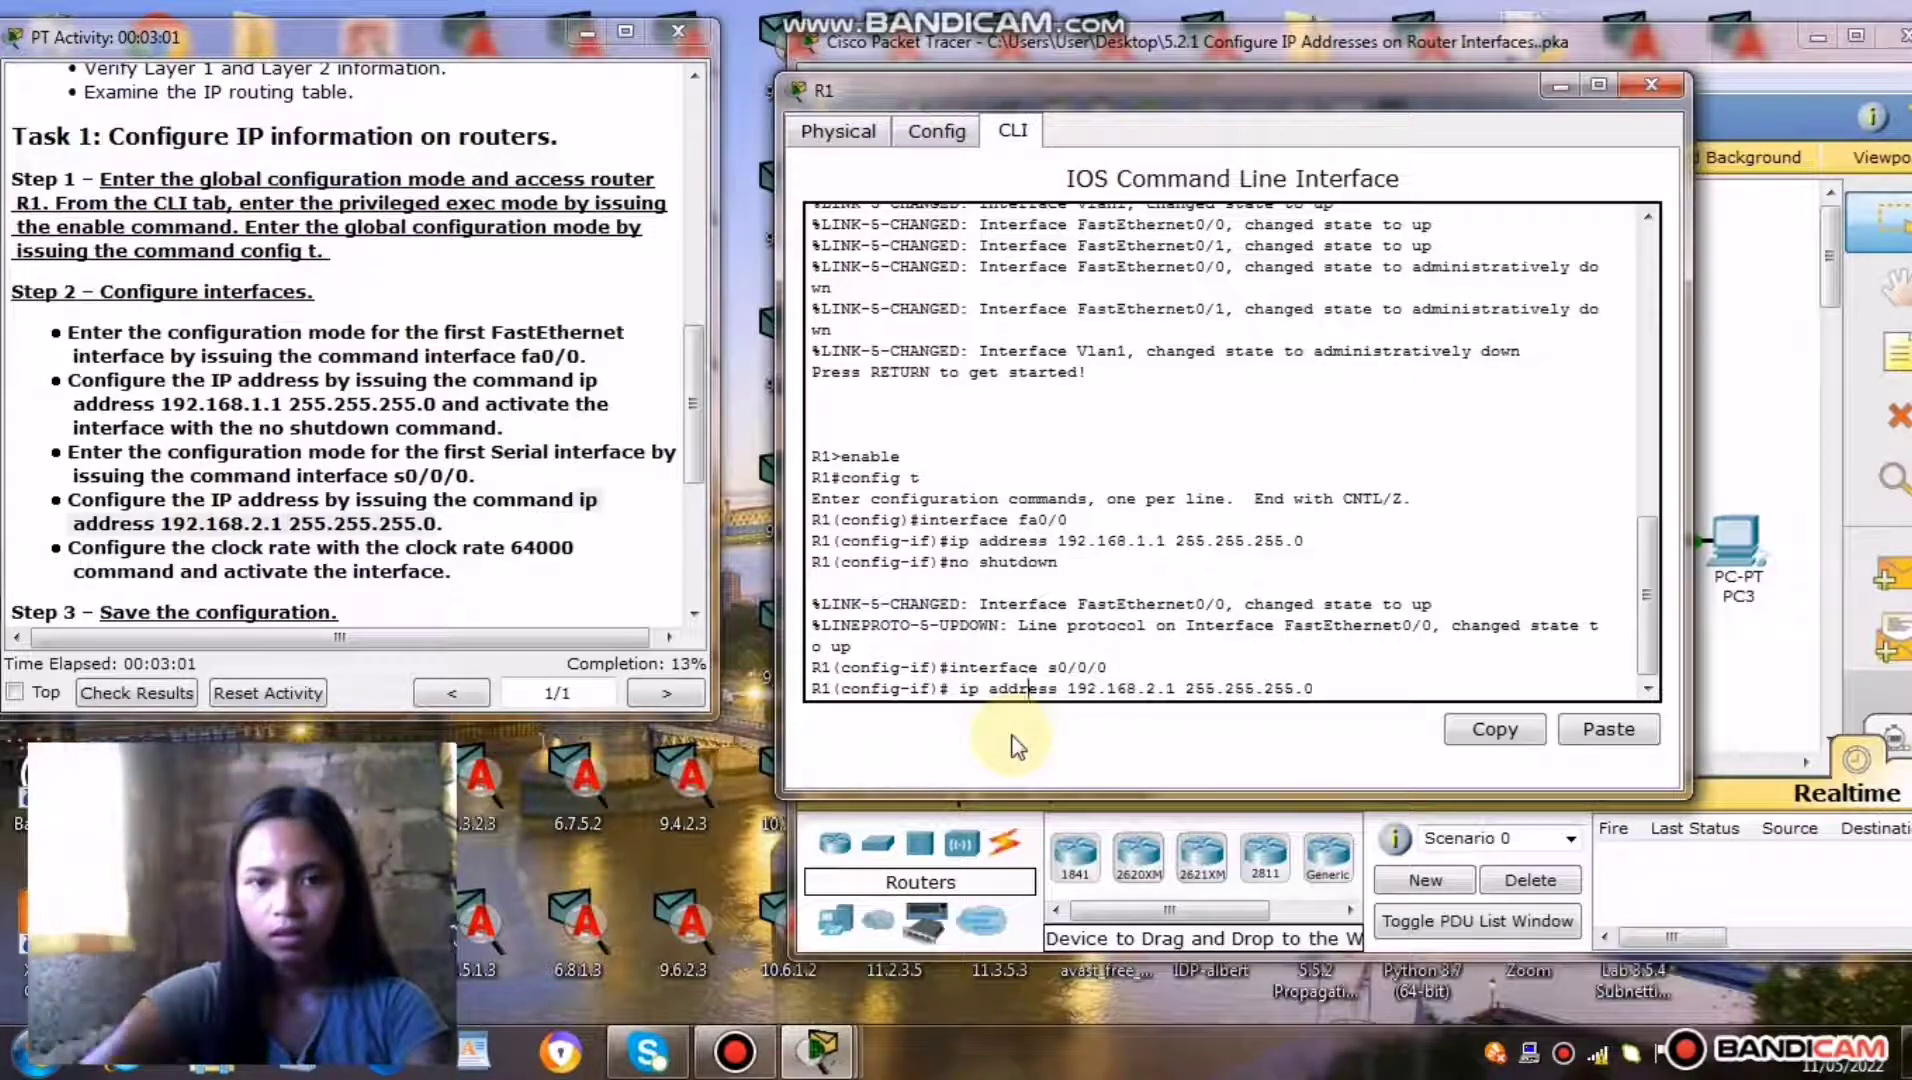
key("Left")
key("Left")
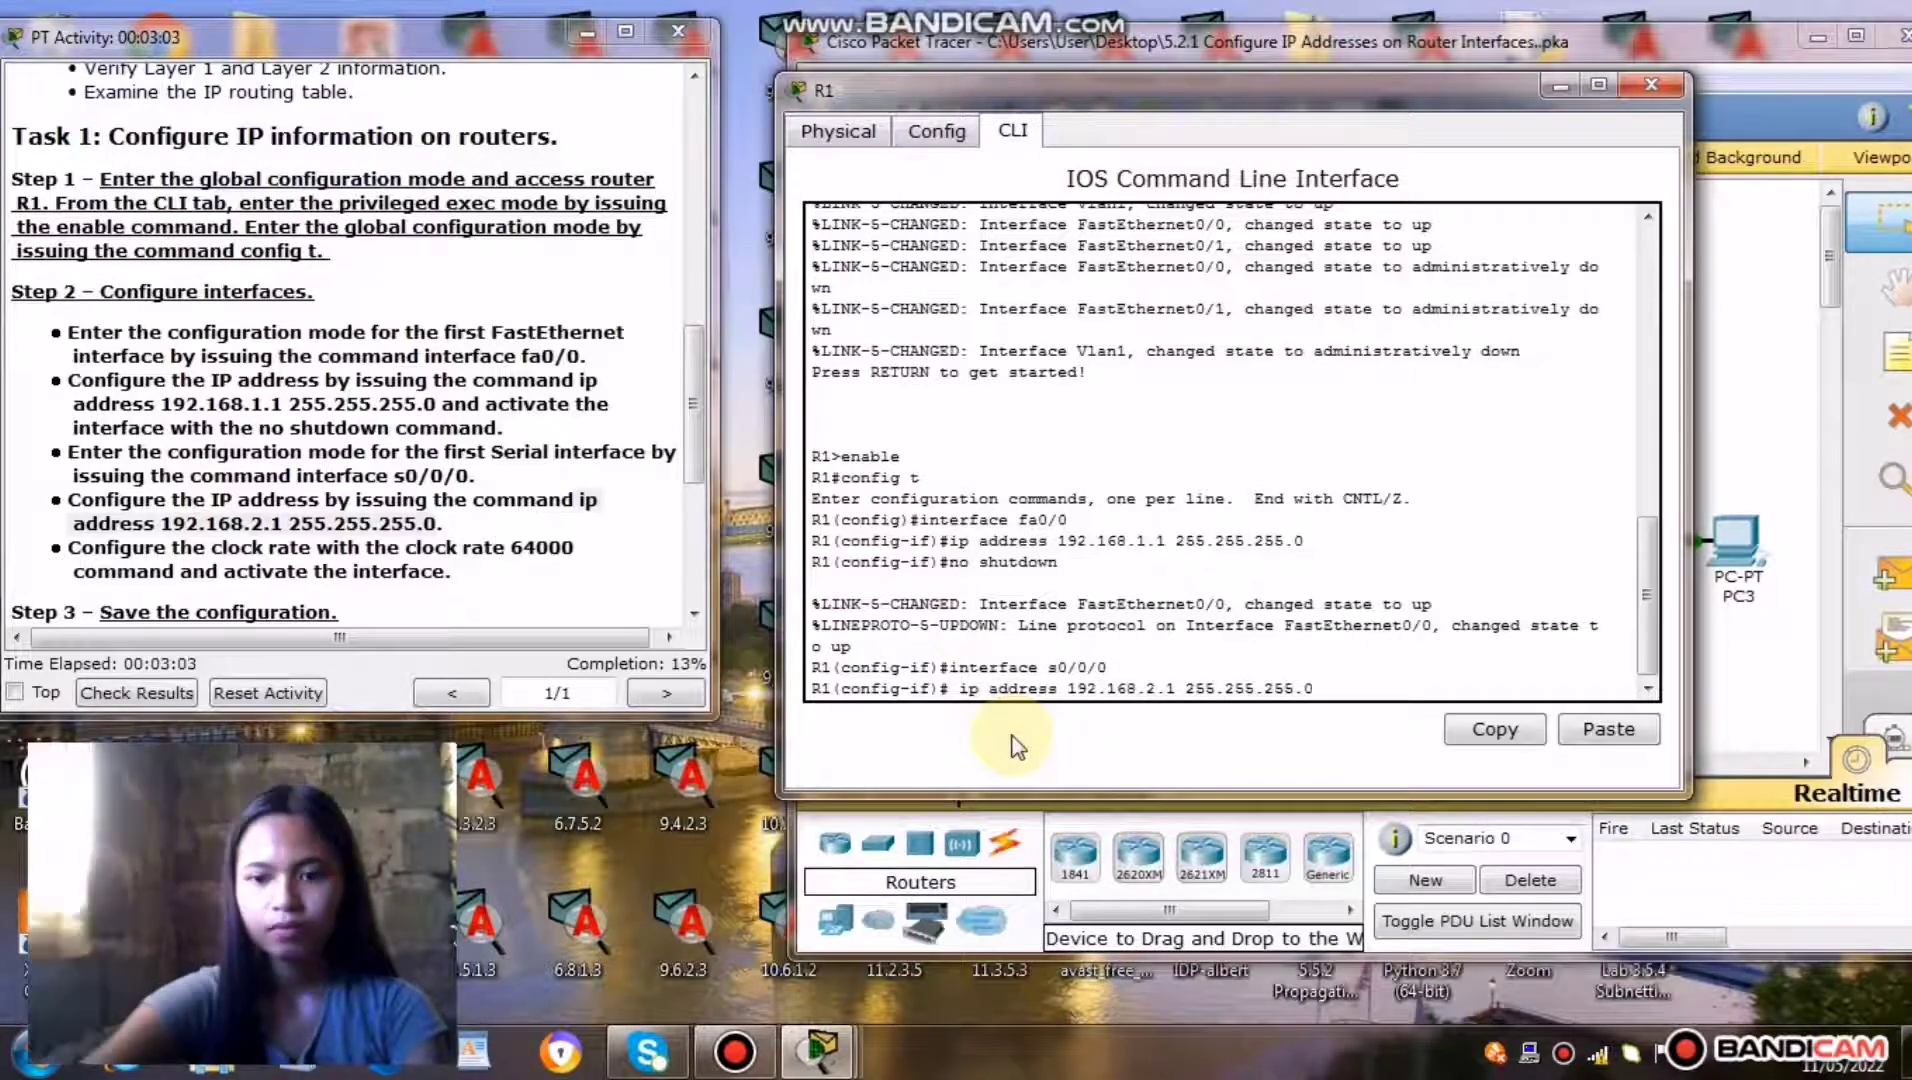
key("BackSpace")
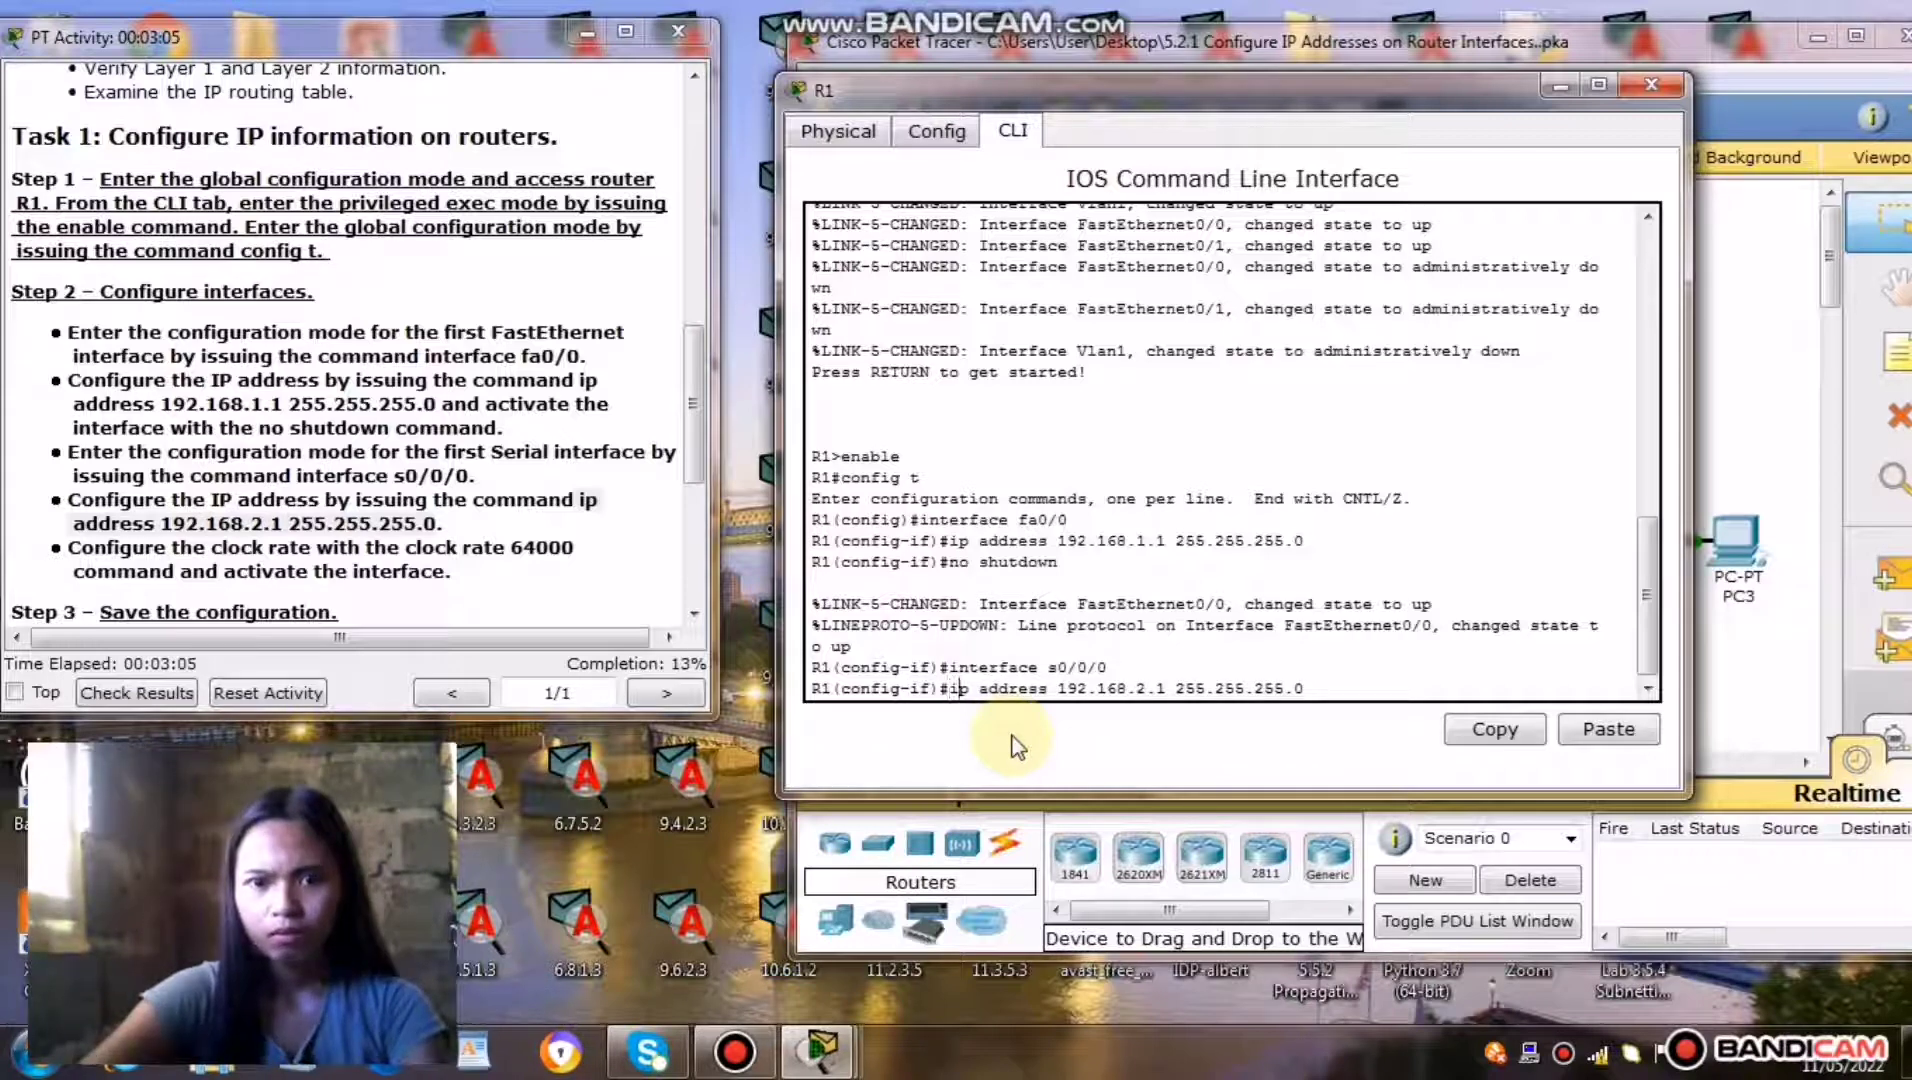
Step: Run the prepared ip address 192.168.2.1 255.255.255.0 command on R1's S0/0/0 interface
key("Right")
key("Right")
key("Right")
key("Right")
key("Right")
key("Right")
key("Right")
key("Right")
key("Right")
key("Right")
key("Right")
key("Right")
key("Right")
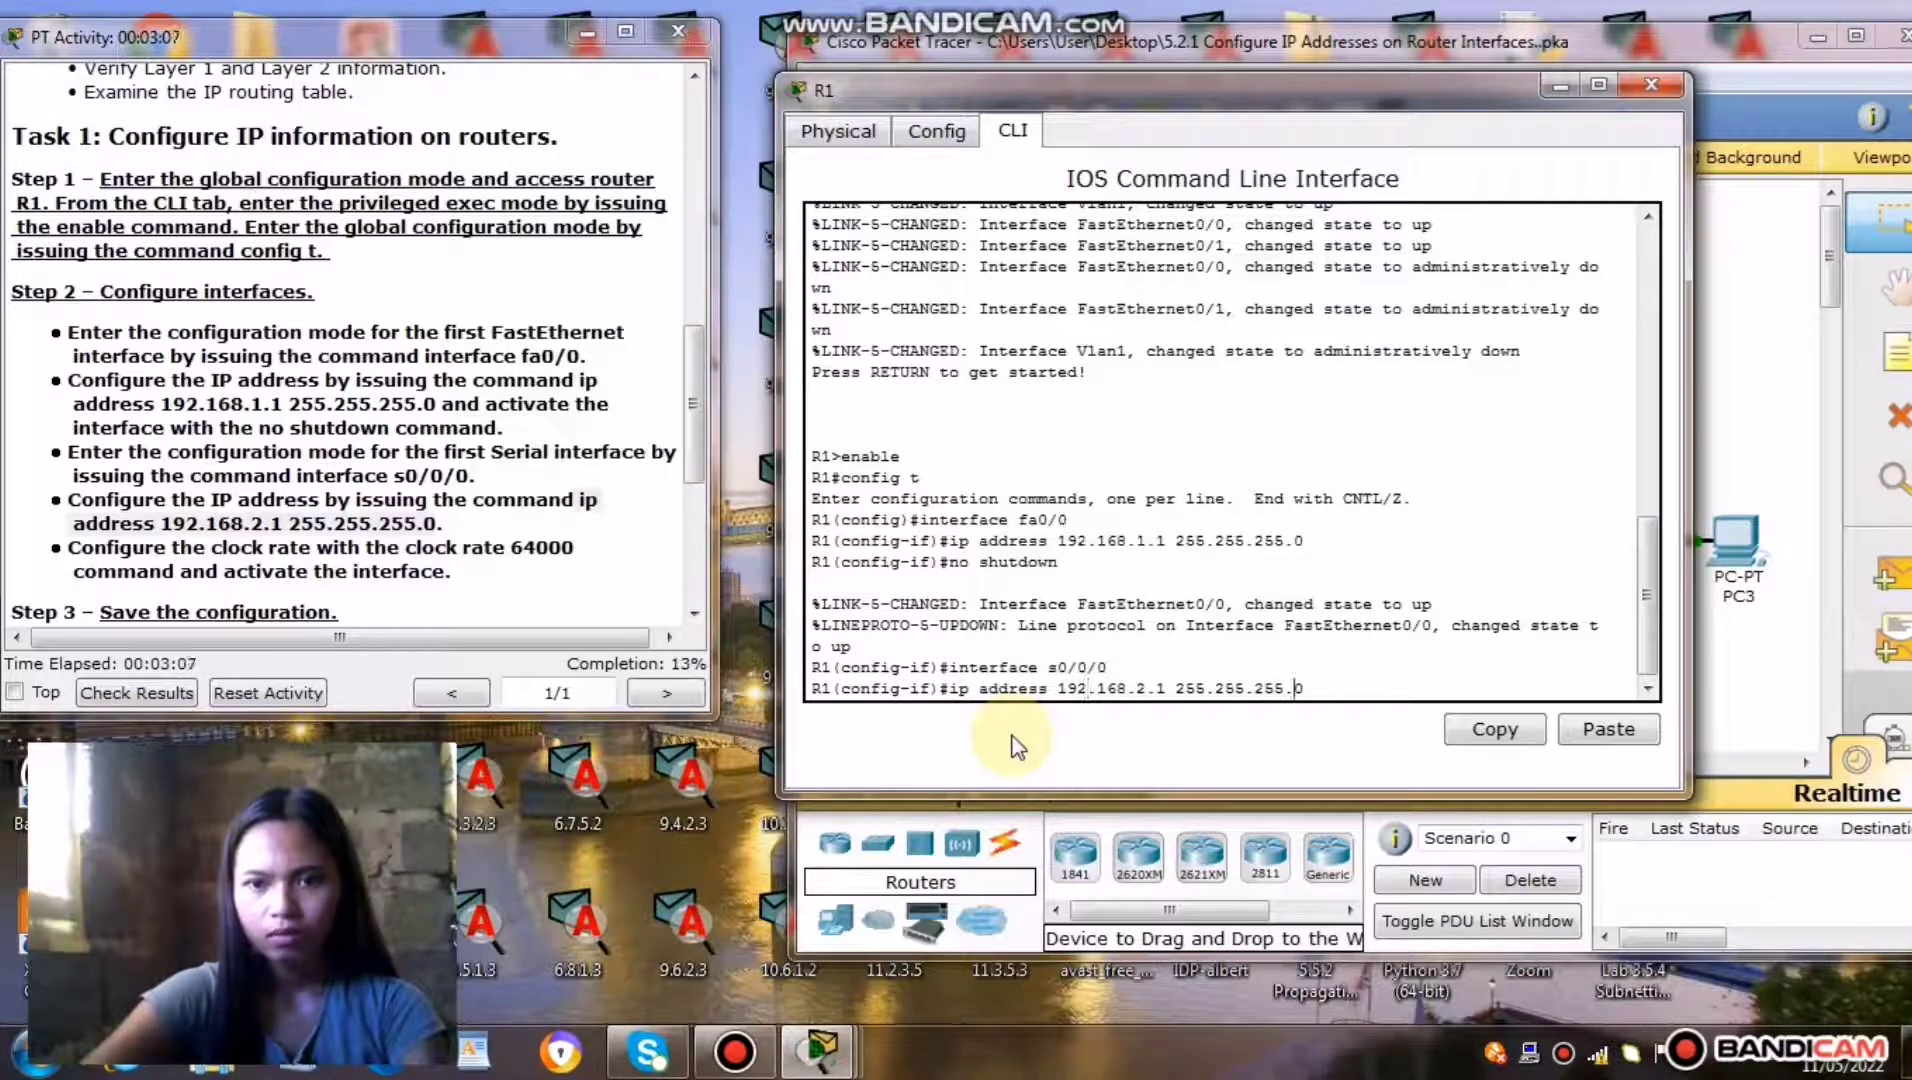
key("Return")
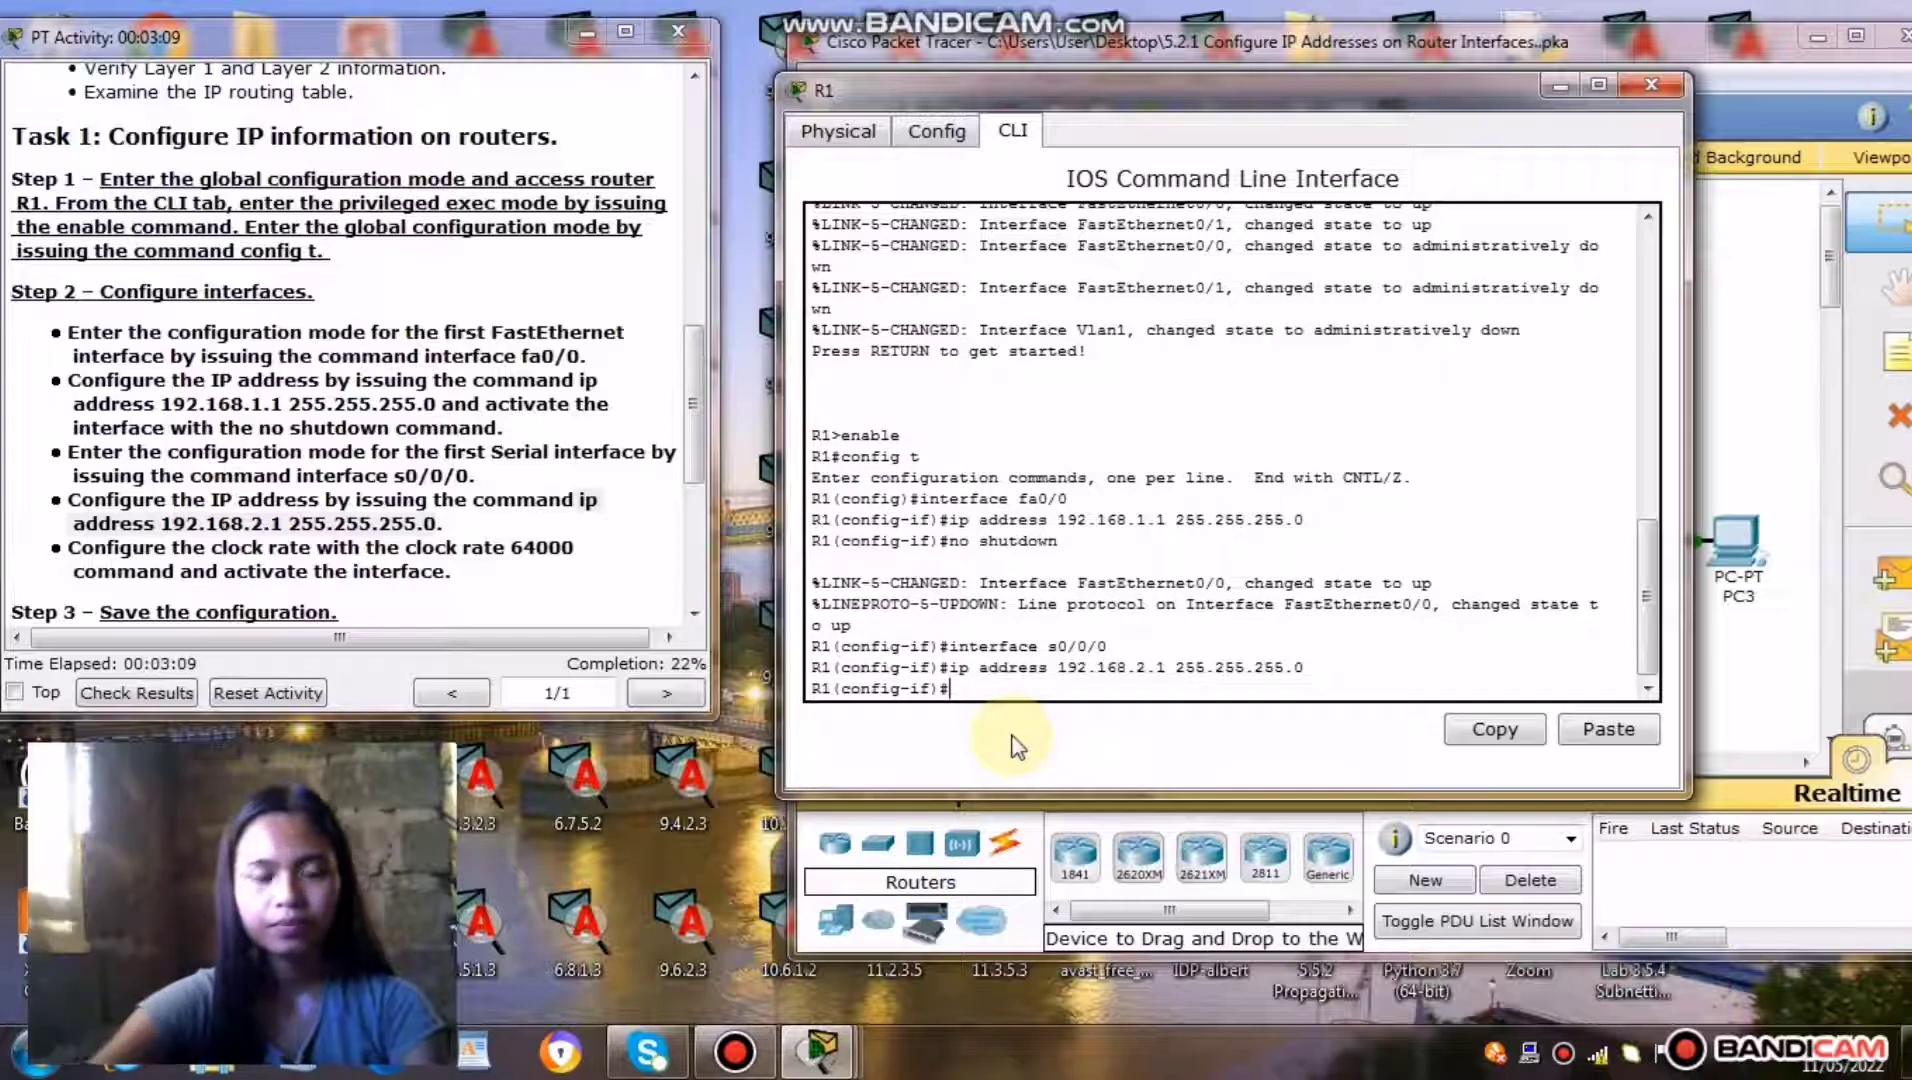
Step: Set the clock rate of R1's S0/0/0 interface by copying clock rate 64000 from the instructions and running it
left_click_drag(697, 422, 695, 465)
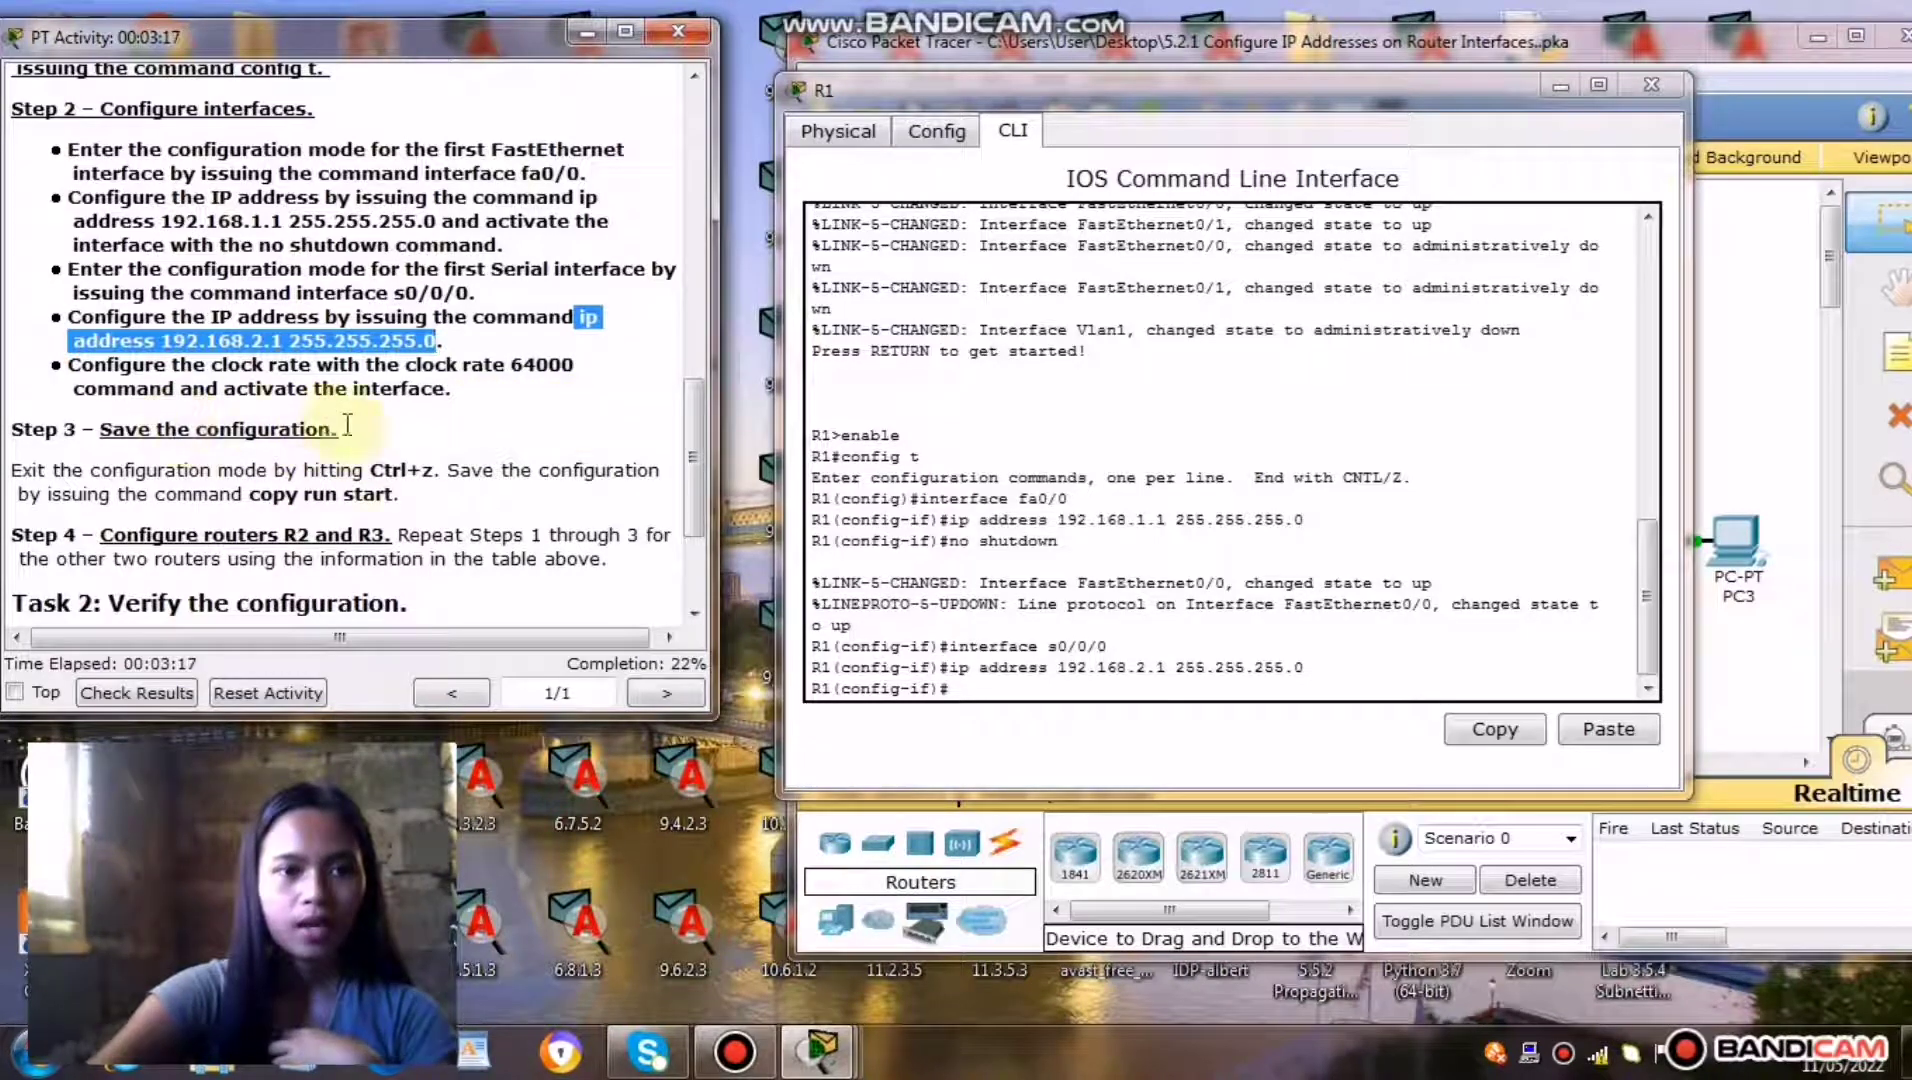
left_click_drag(407, 366, 581, 366)
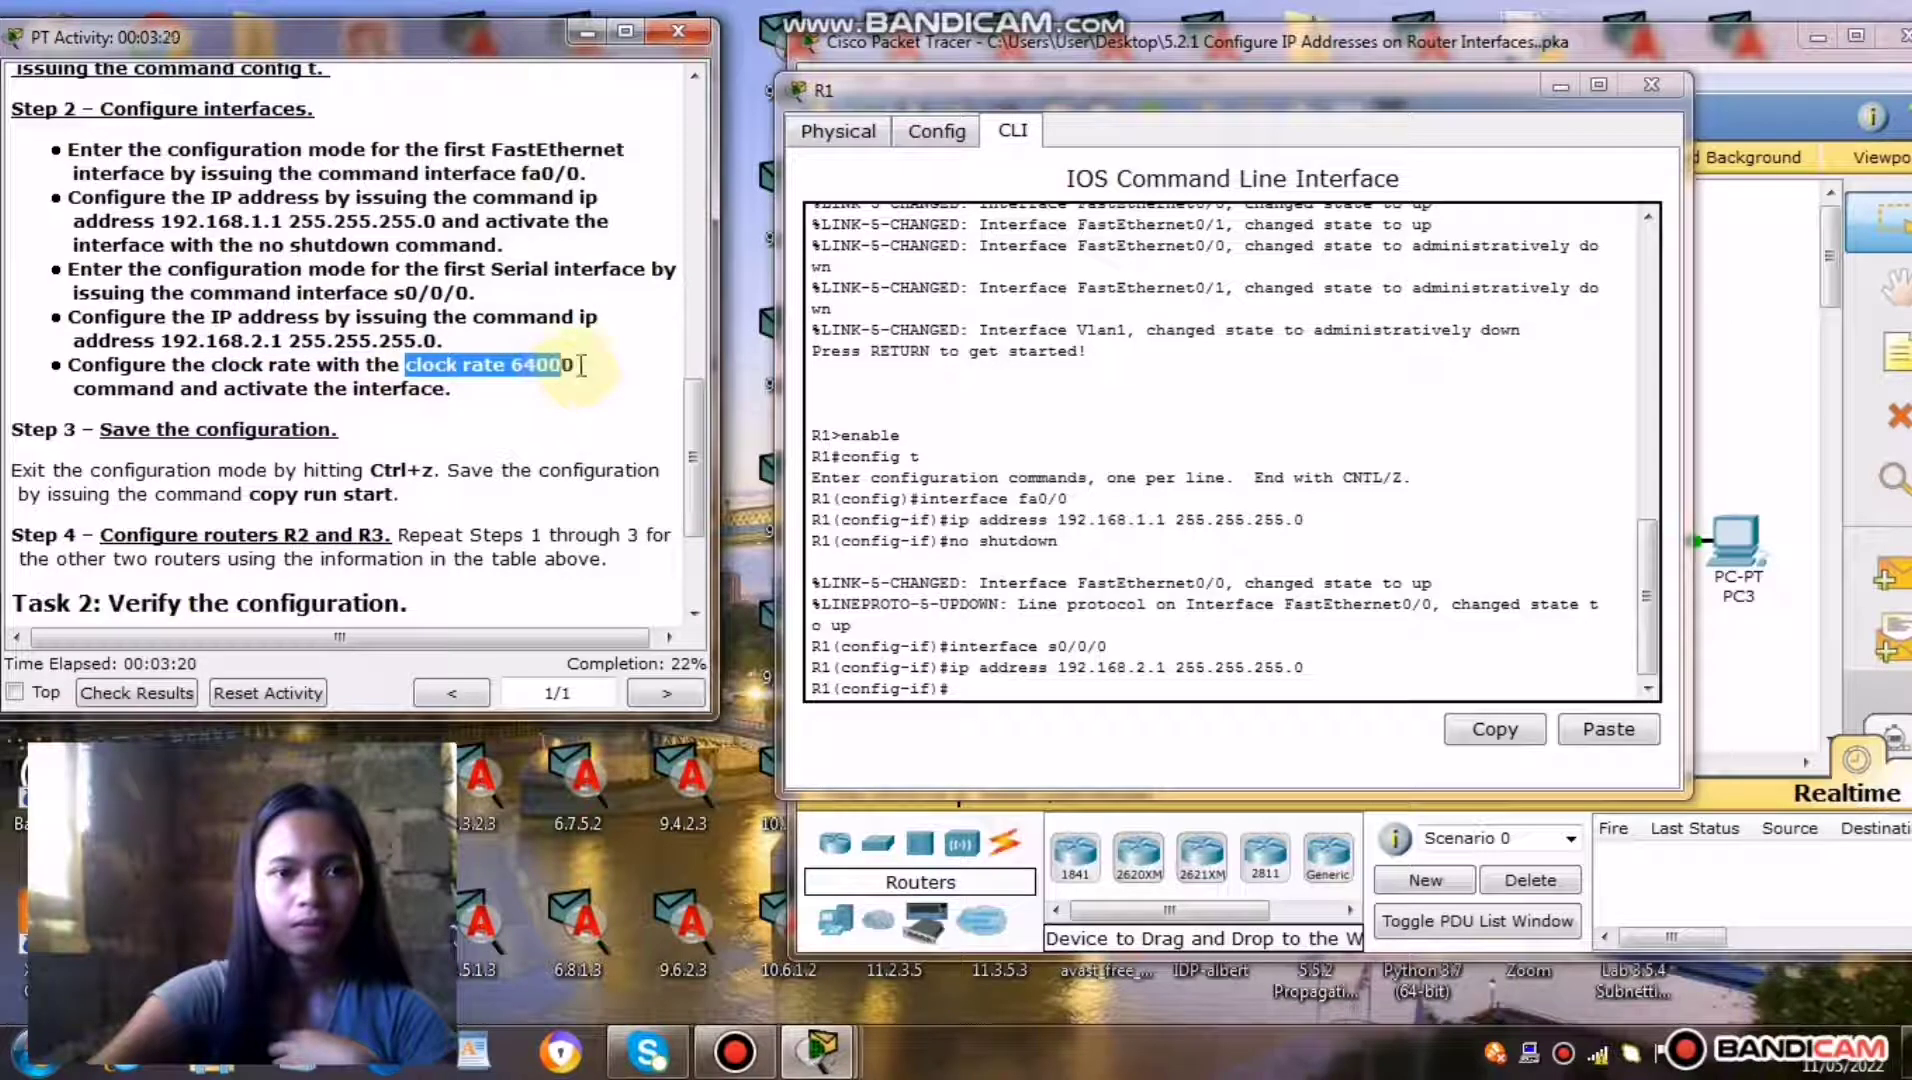
right_click(528, 372)
left_click(598, 496)
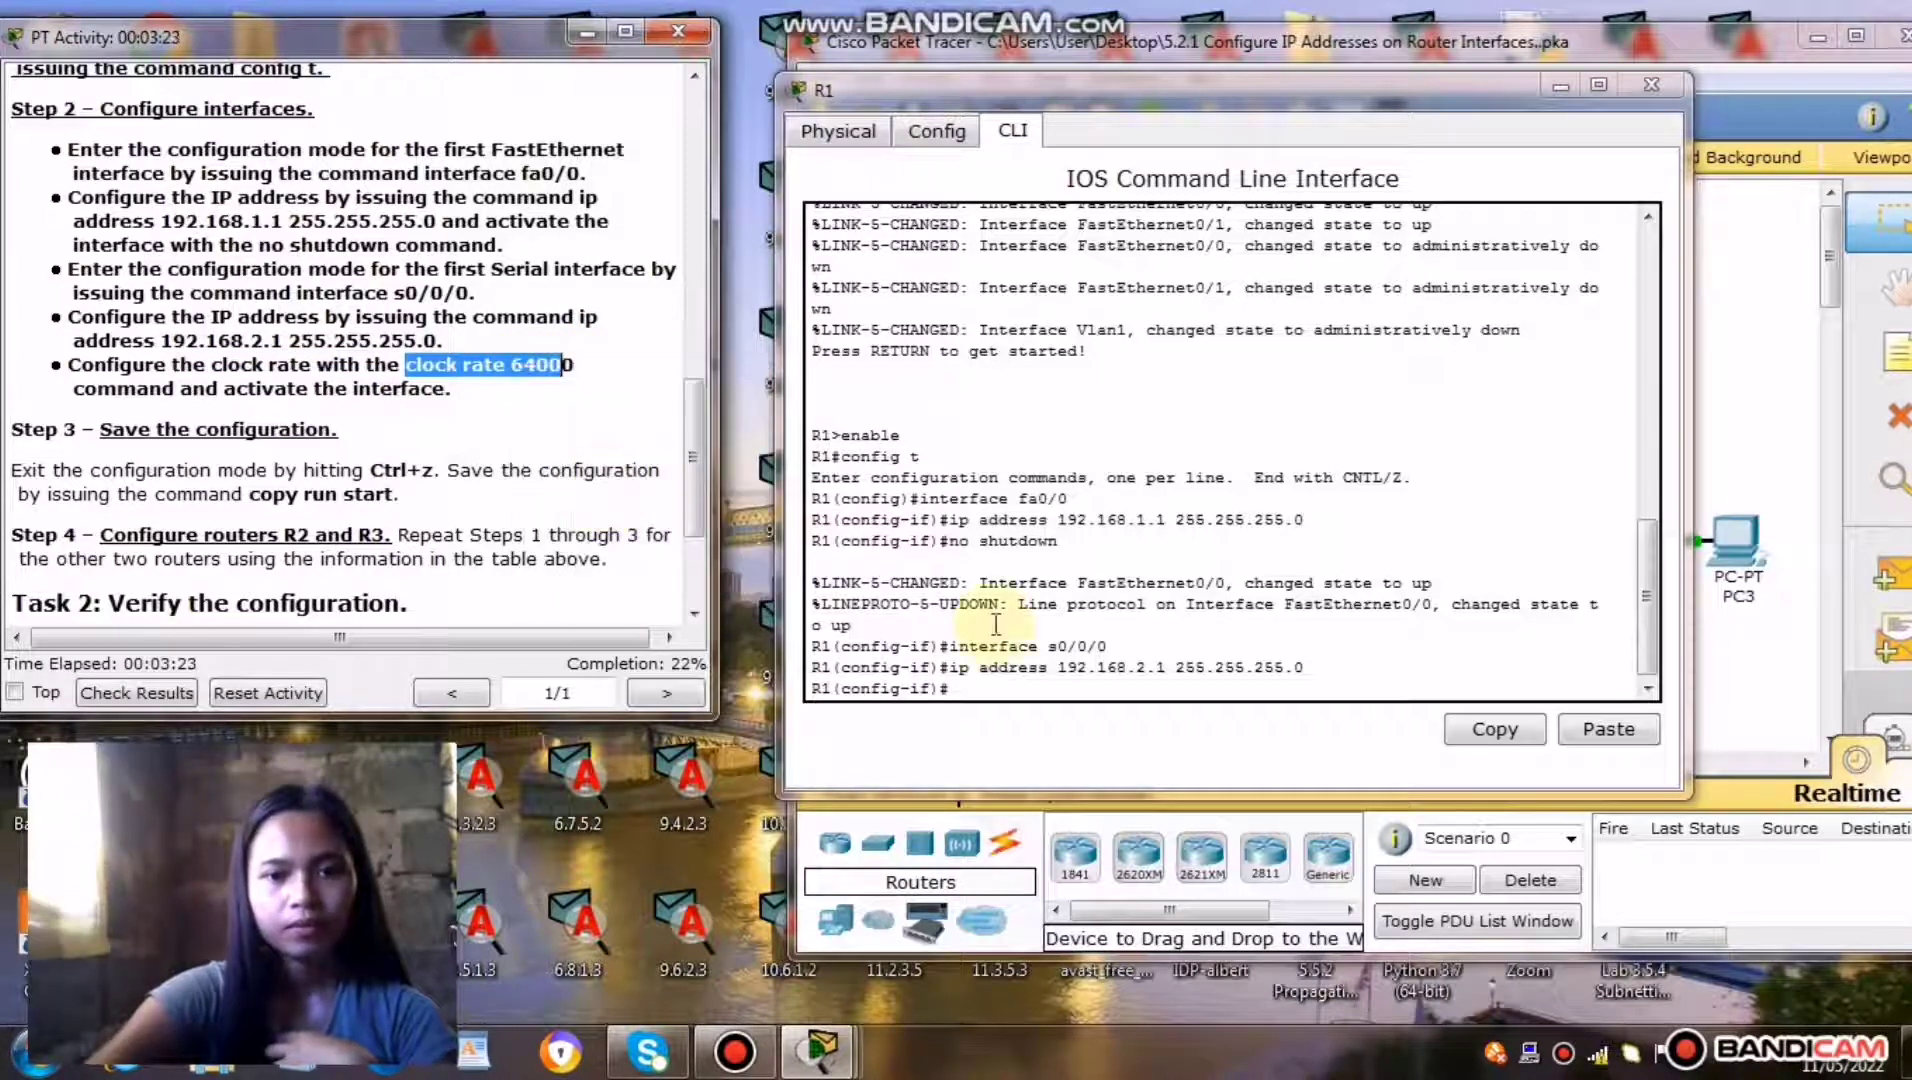
left_click(975, 680)
right_click(960, 690)
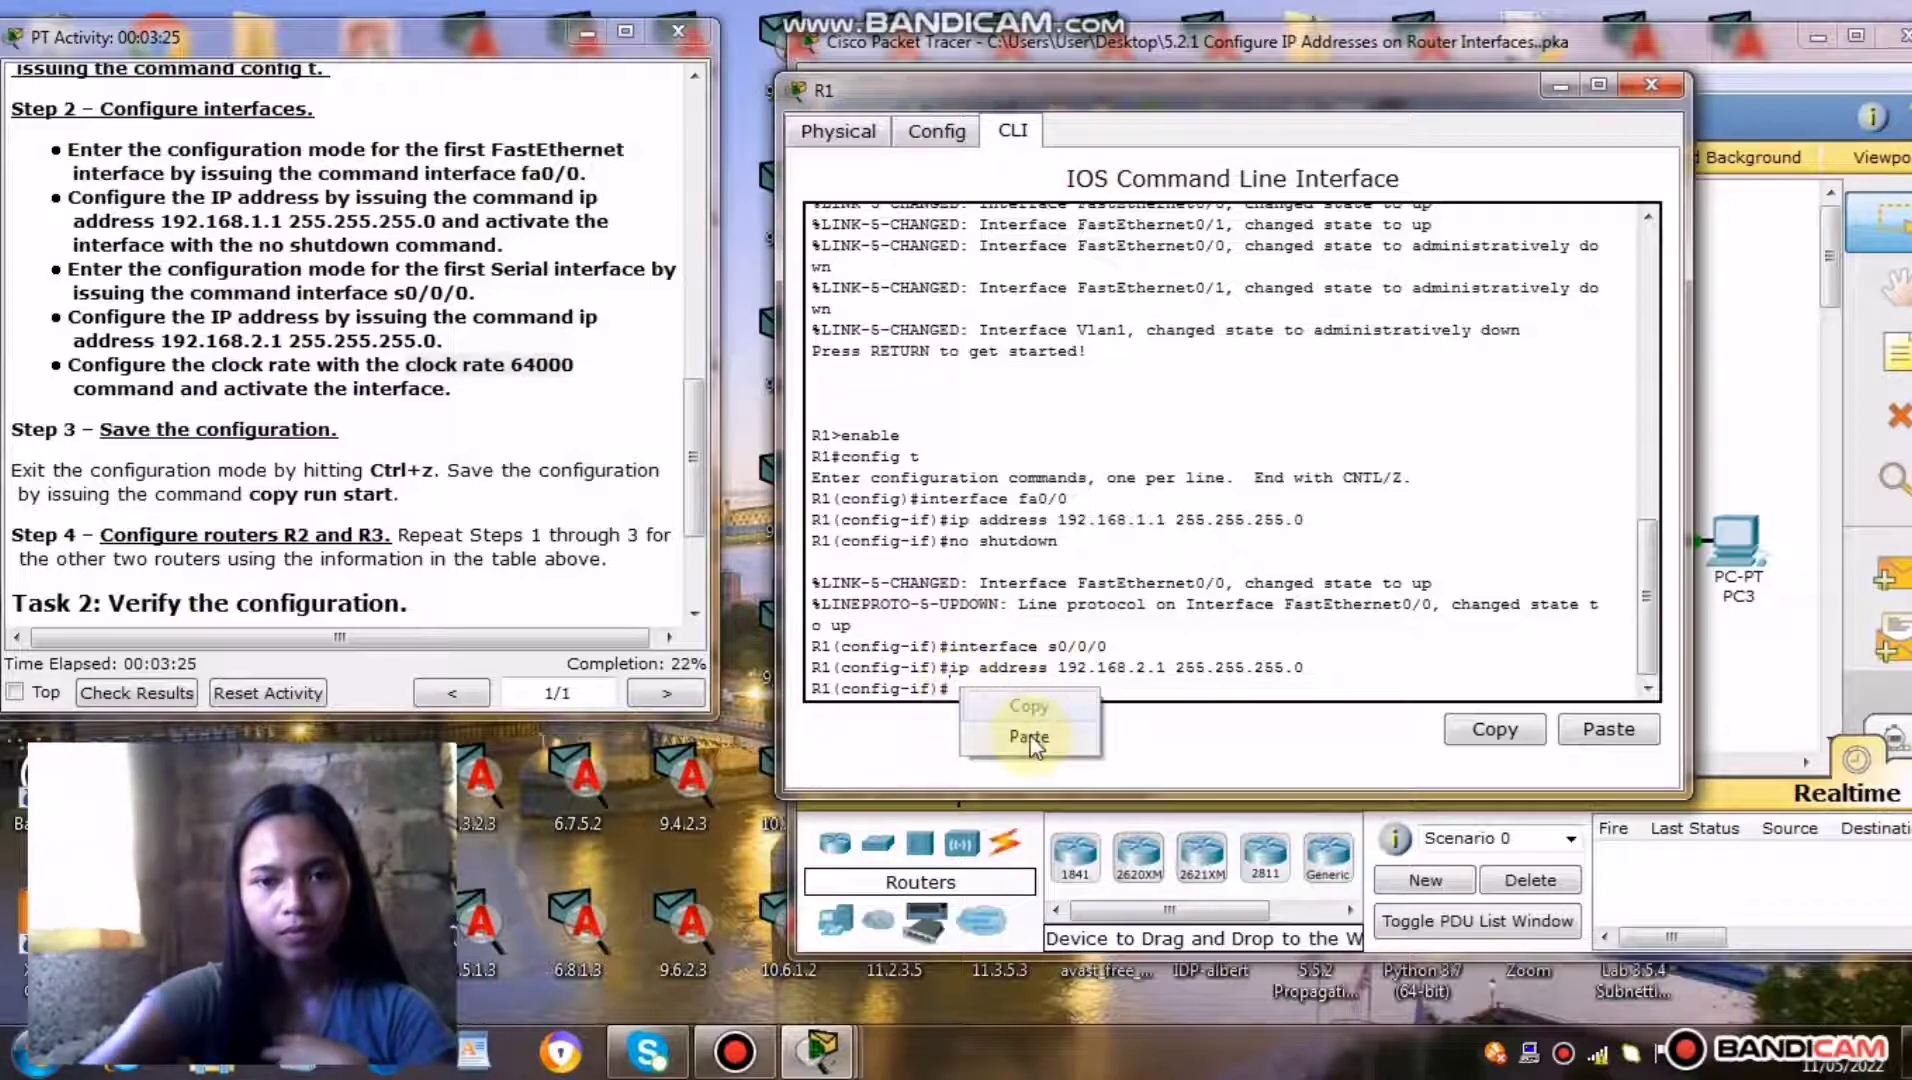
left_click(1029, 737)
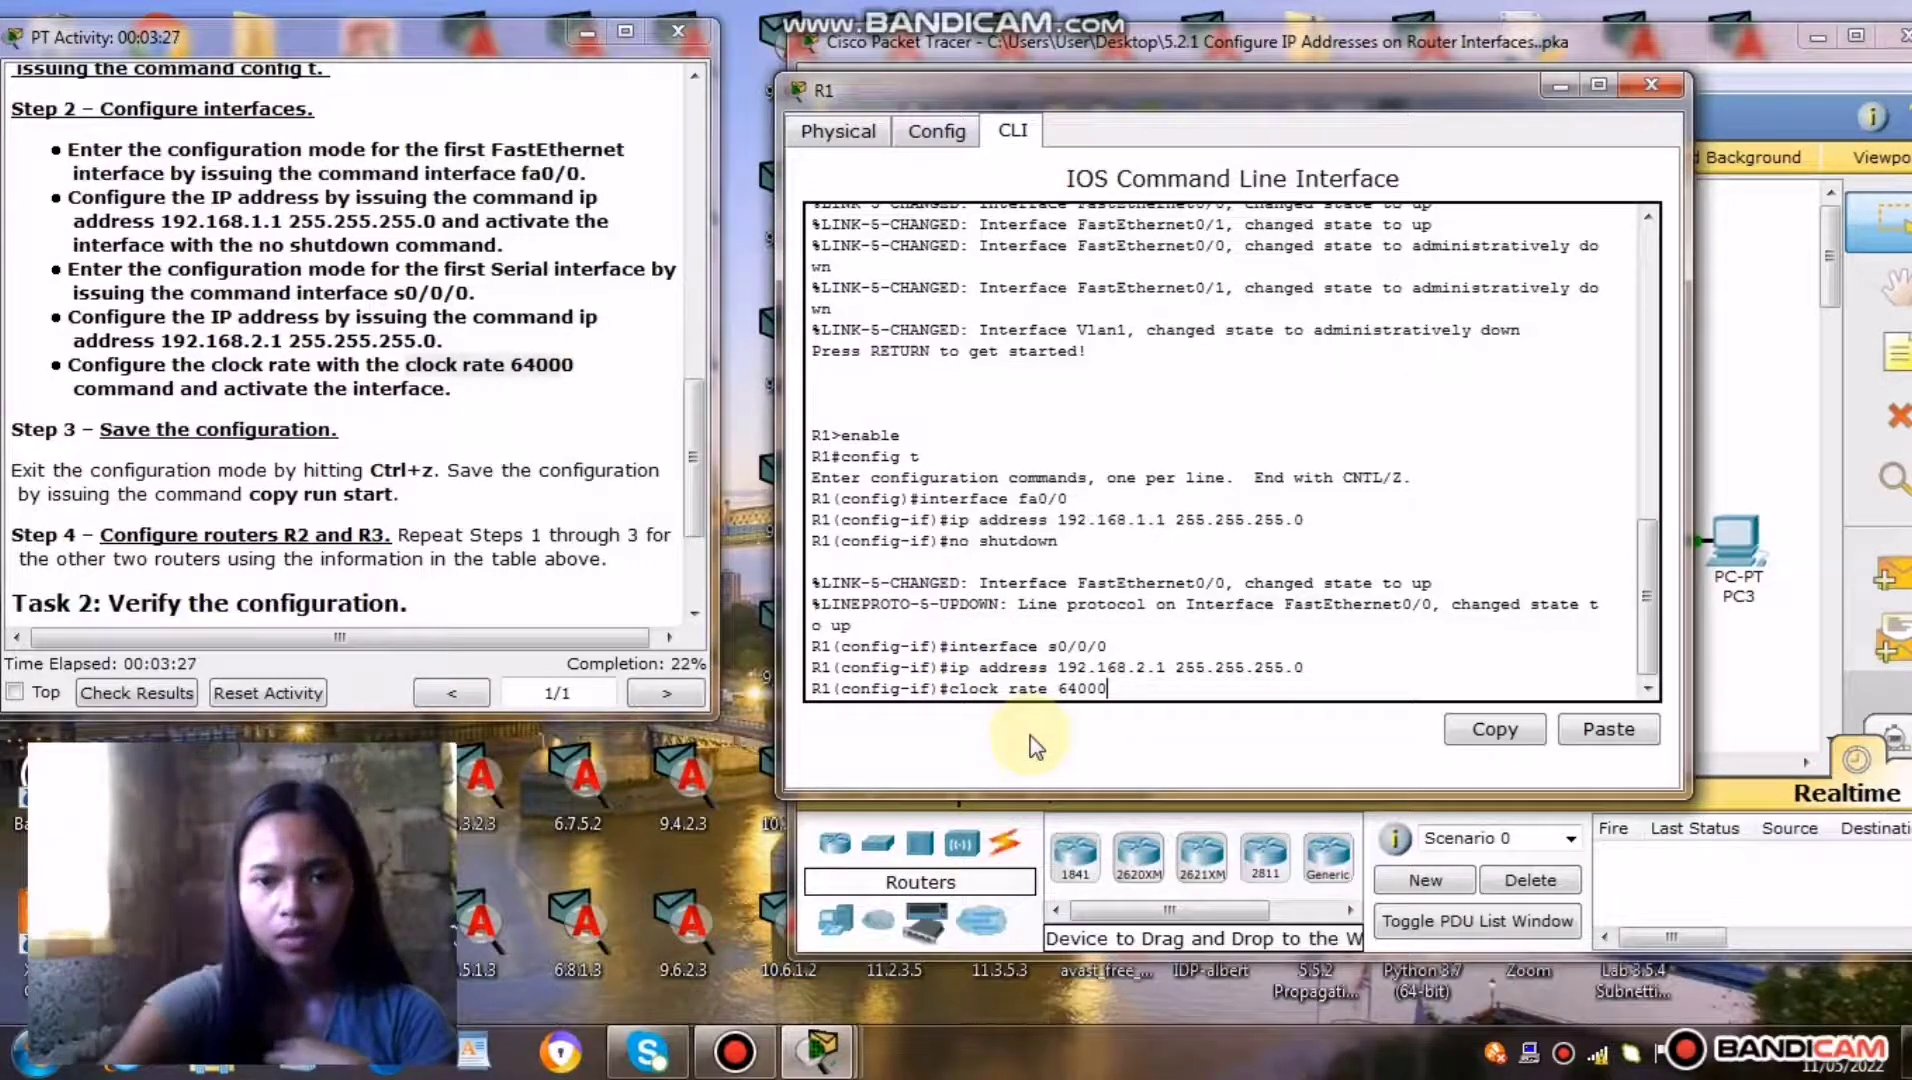
key("Return")
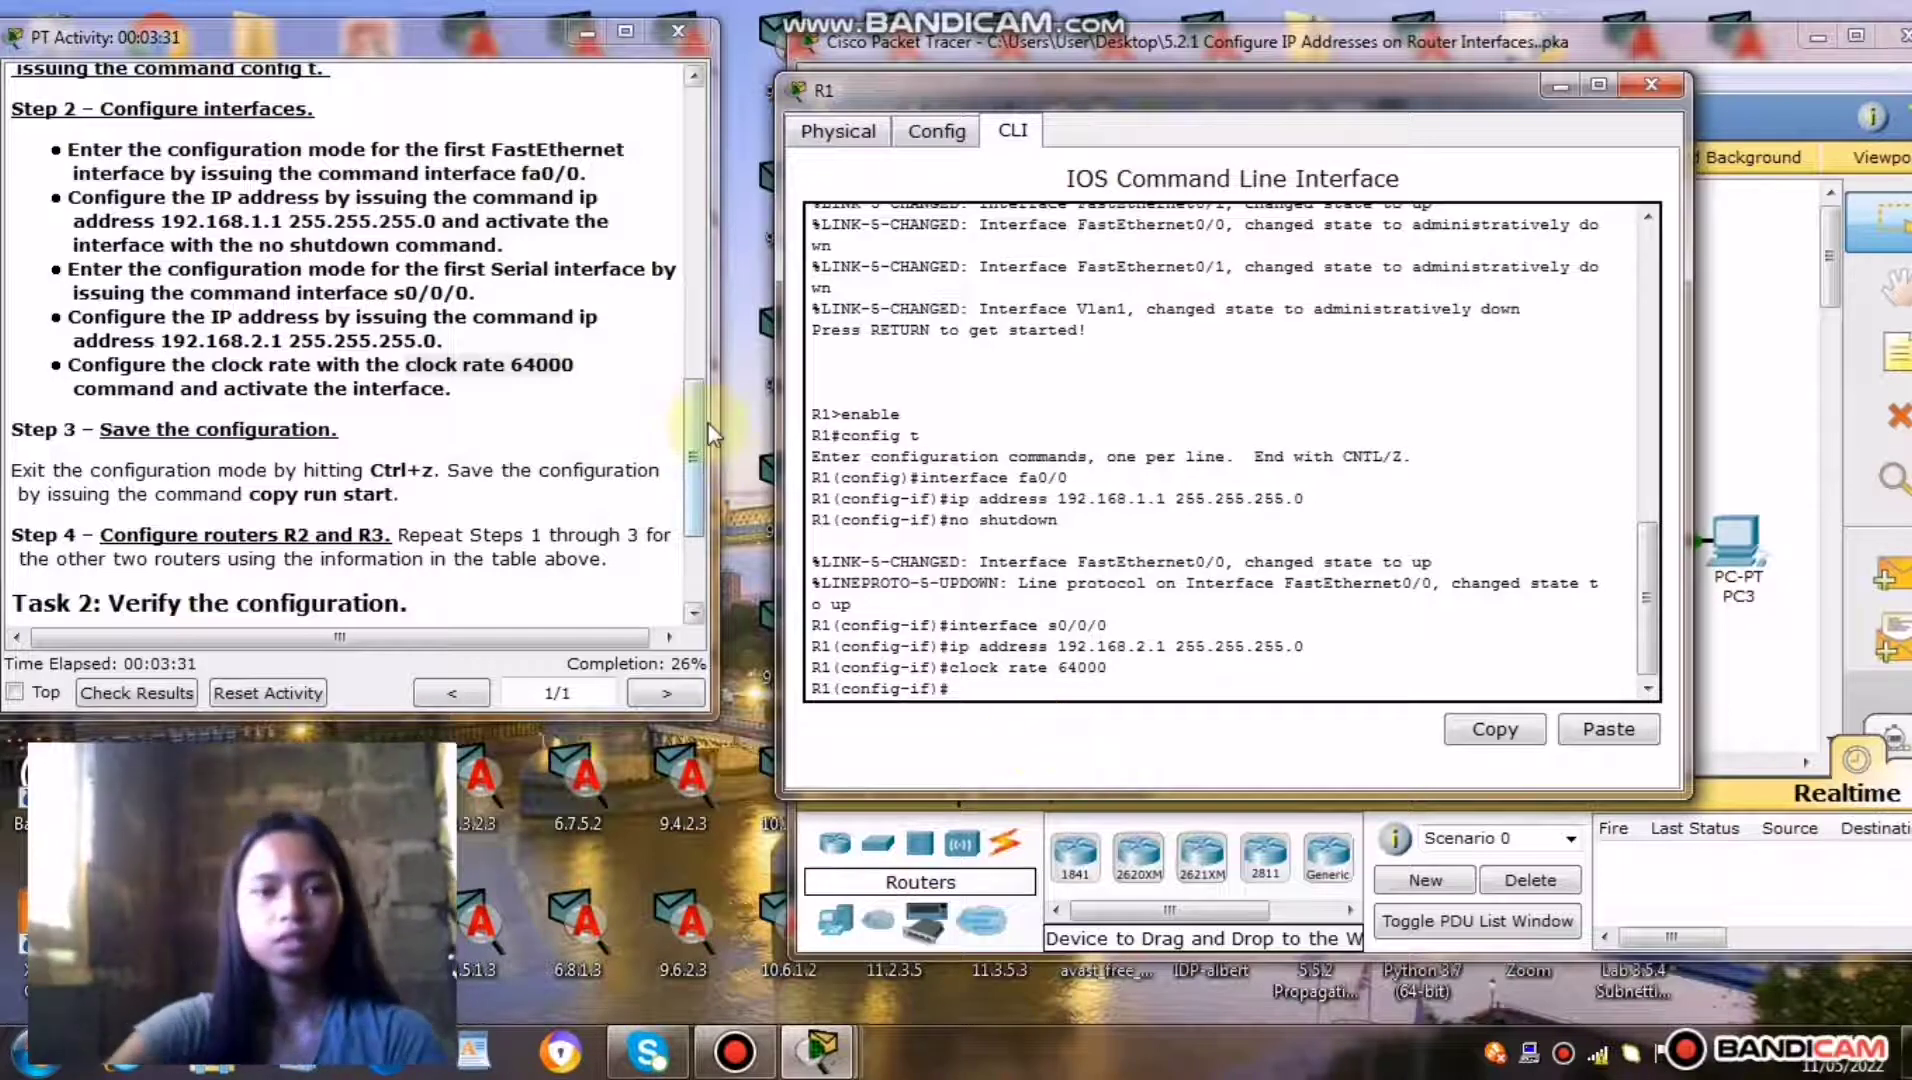
Step: Exit R1's interface configuration mode back to the privileged EXEC prompt, as Step 3 of the instructions directs
left_click_drag(696, 444, 707, 541)
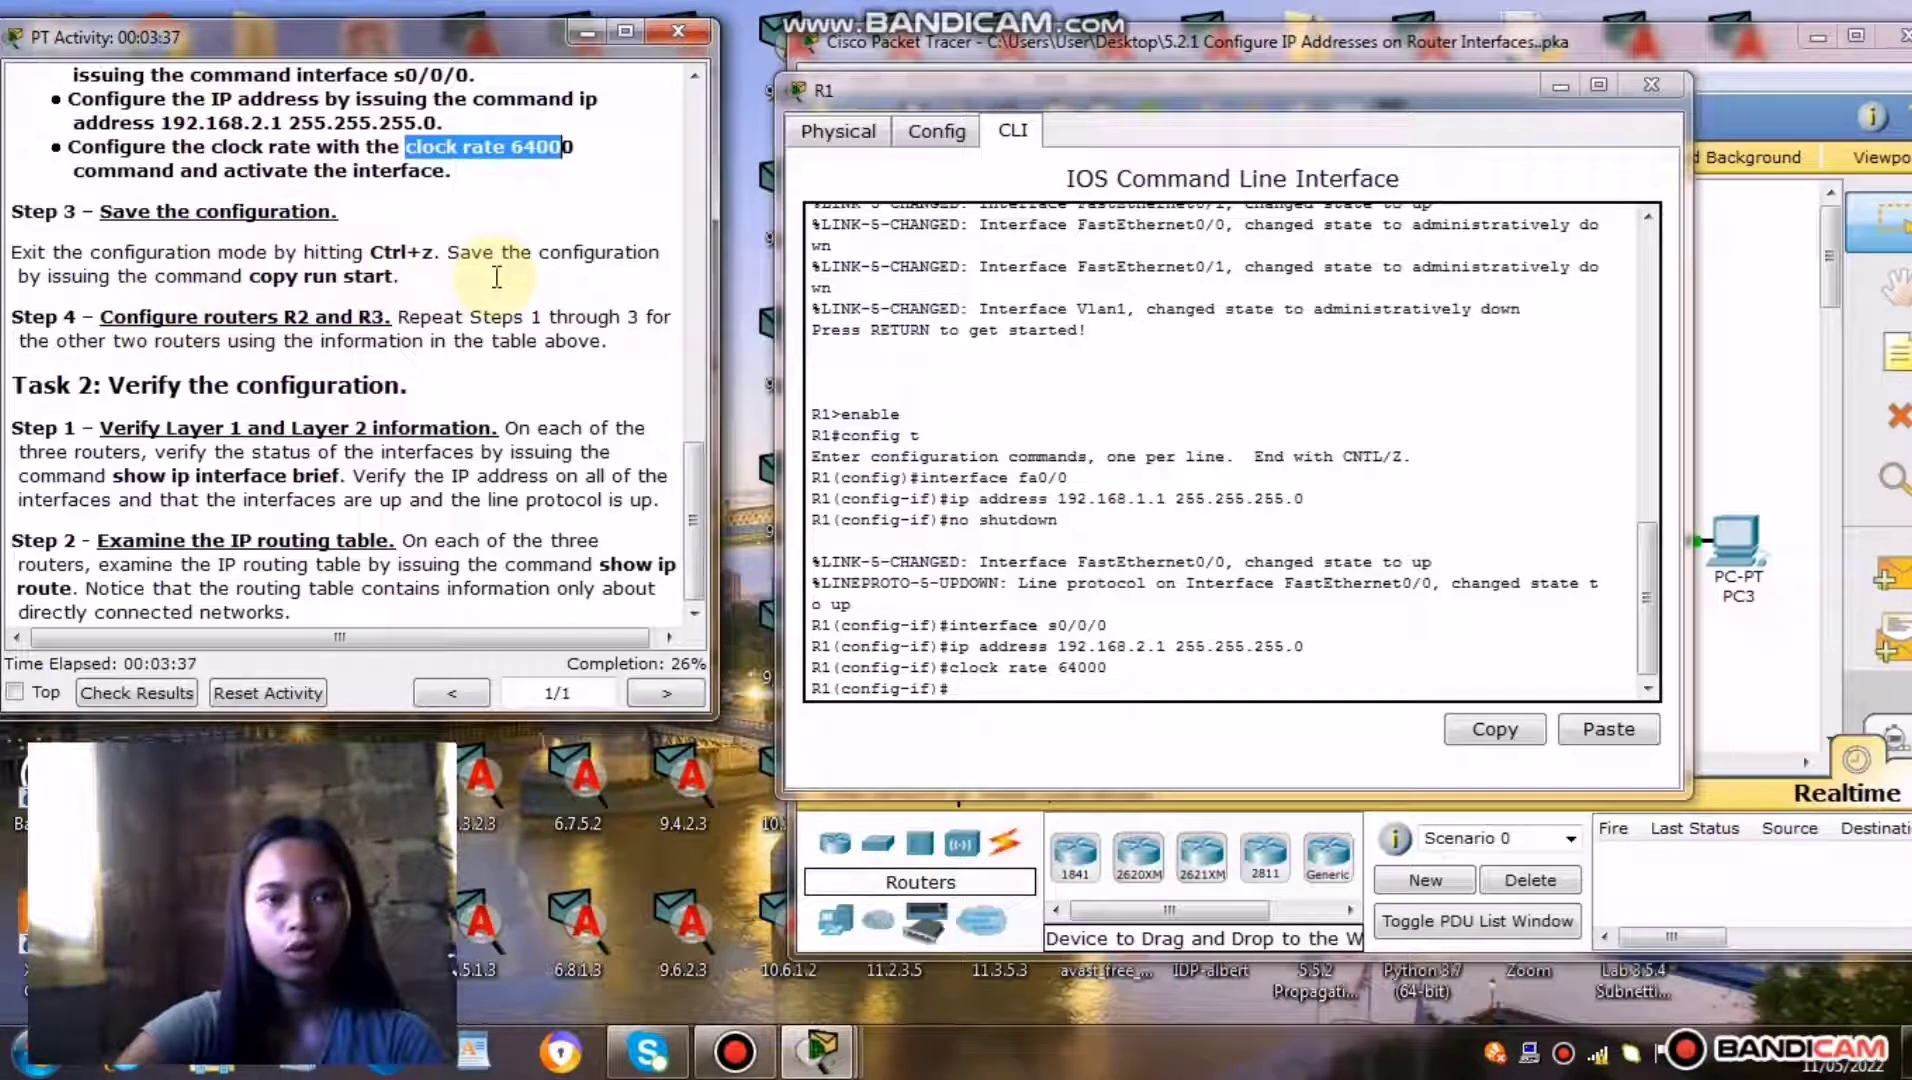
left_click(971, 692)
key("ctrl+z")
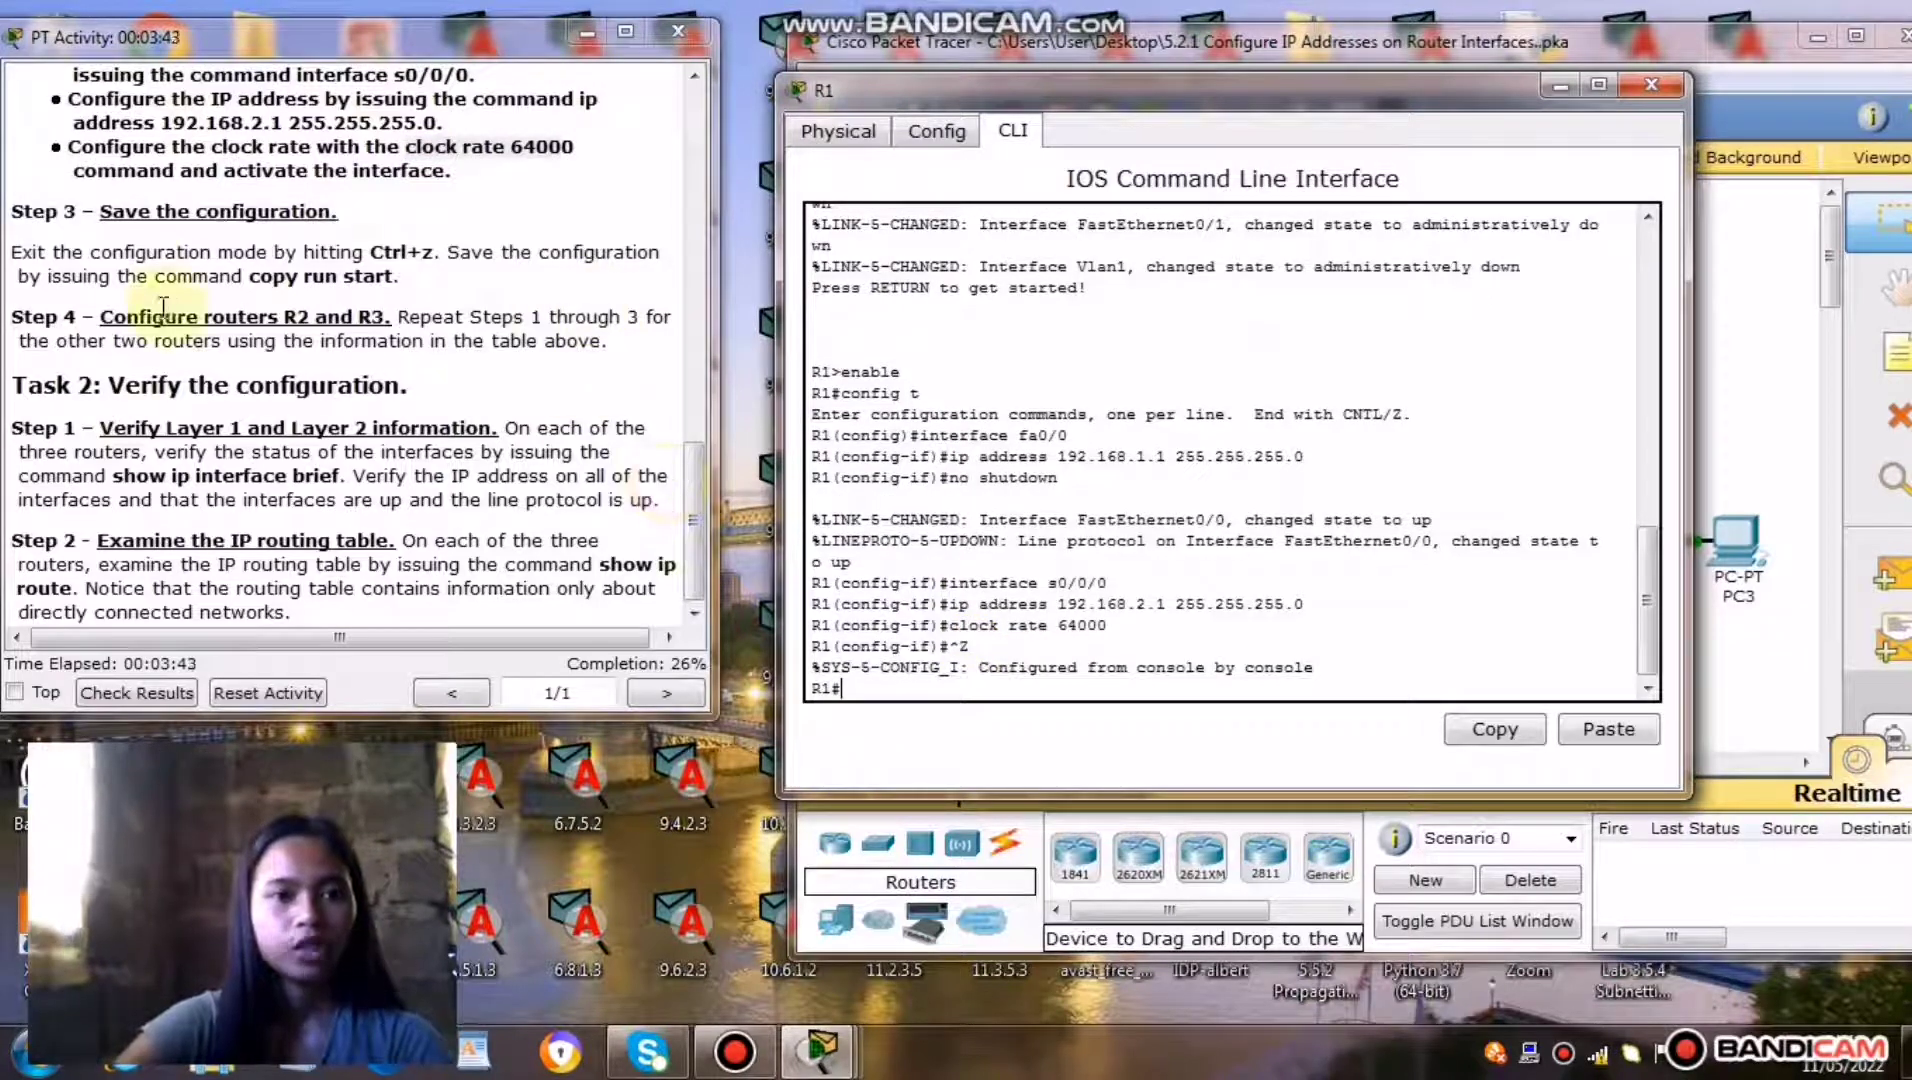
Step: Save R1's configuration by copying copy run start from the instructions, running it and accepting startup-config as the destination filename
left_click_drag(251, 281, 390, 277)
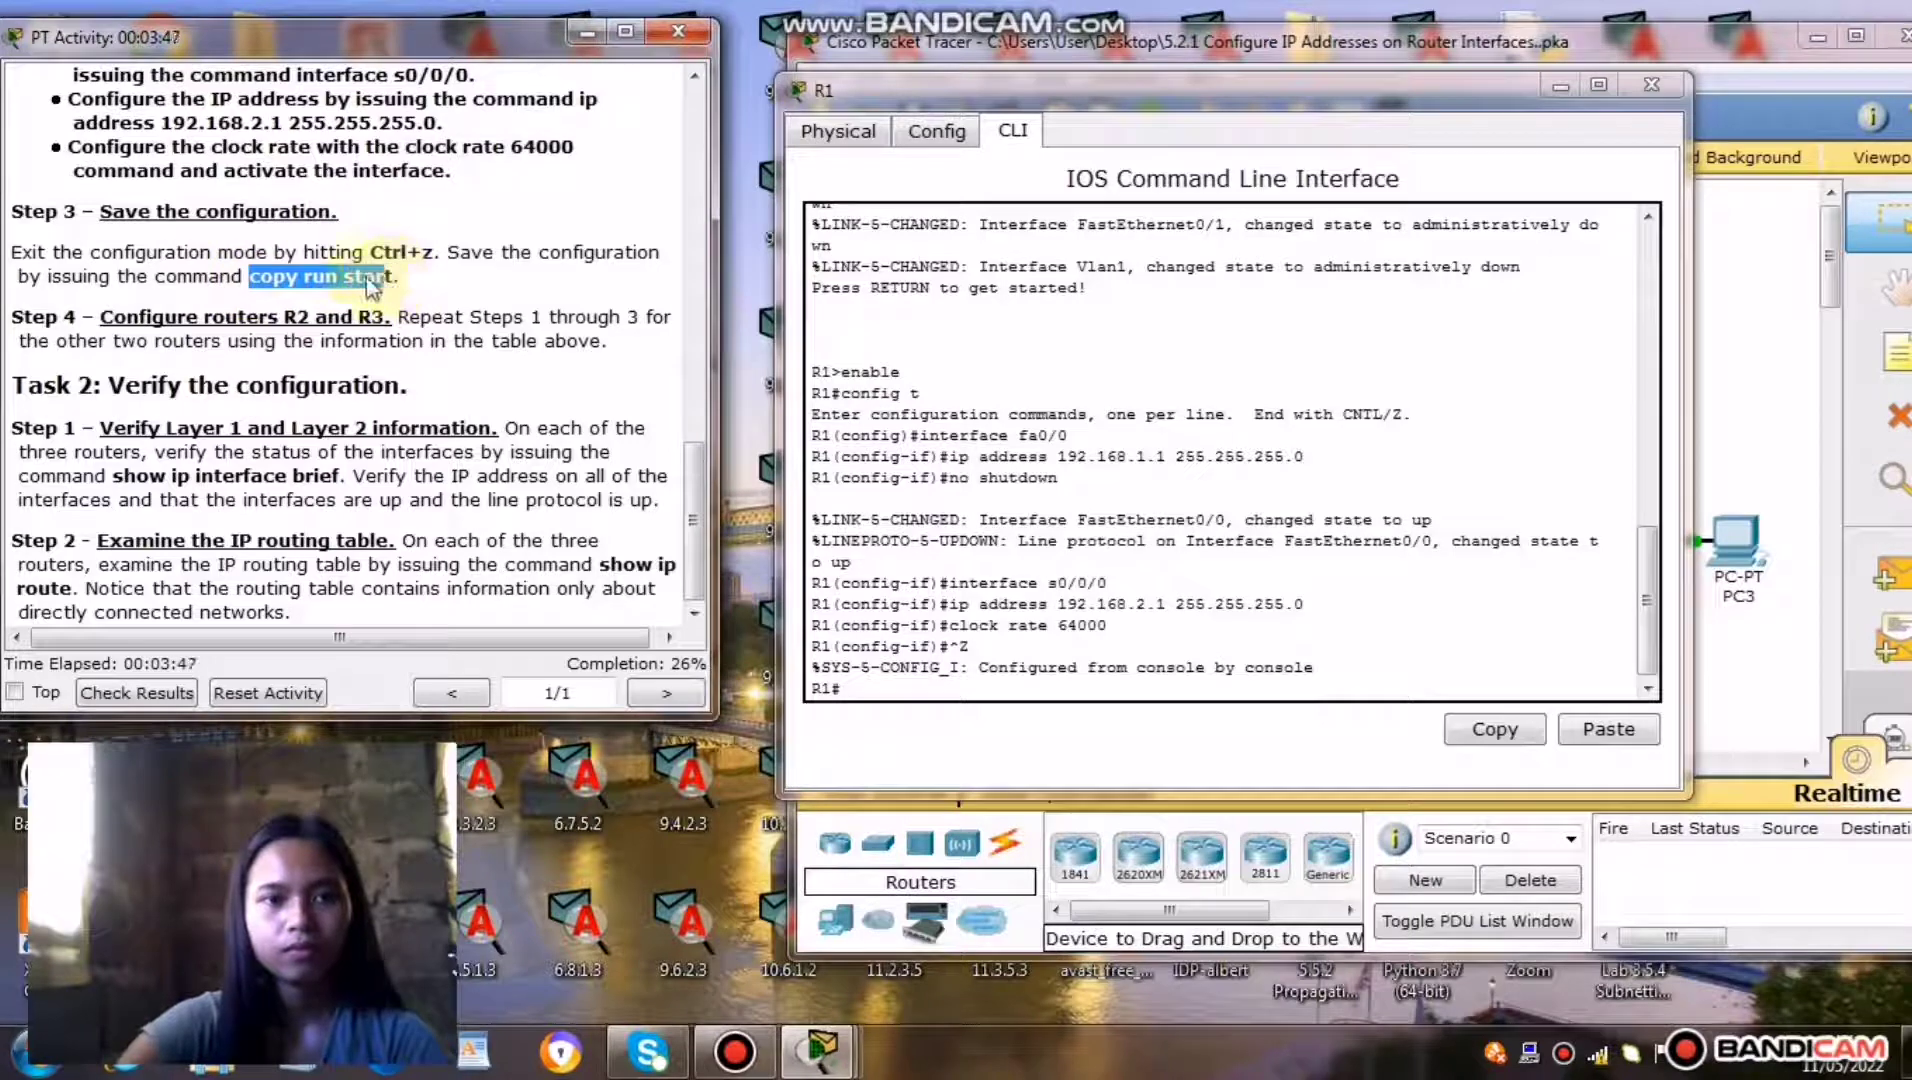
right_click(363, 279)
left_click(432, 401)
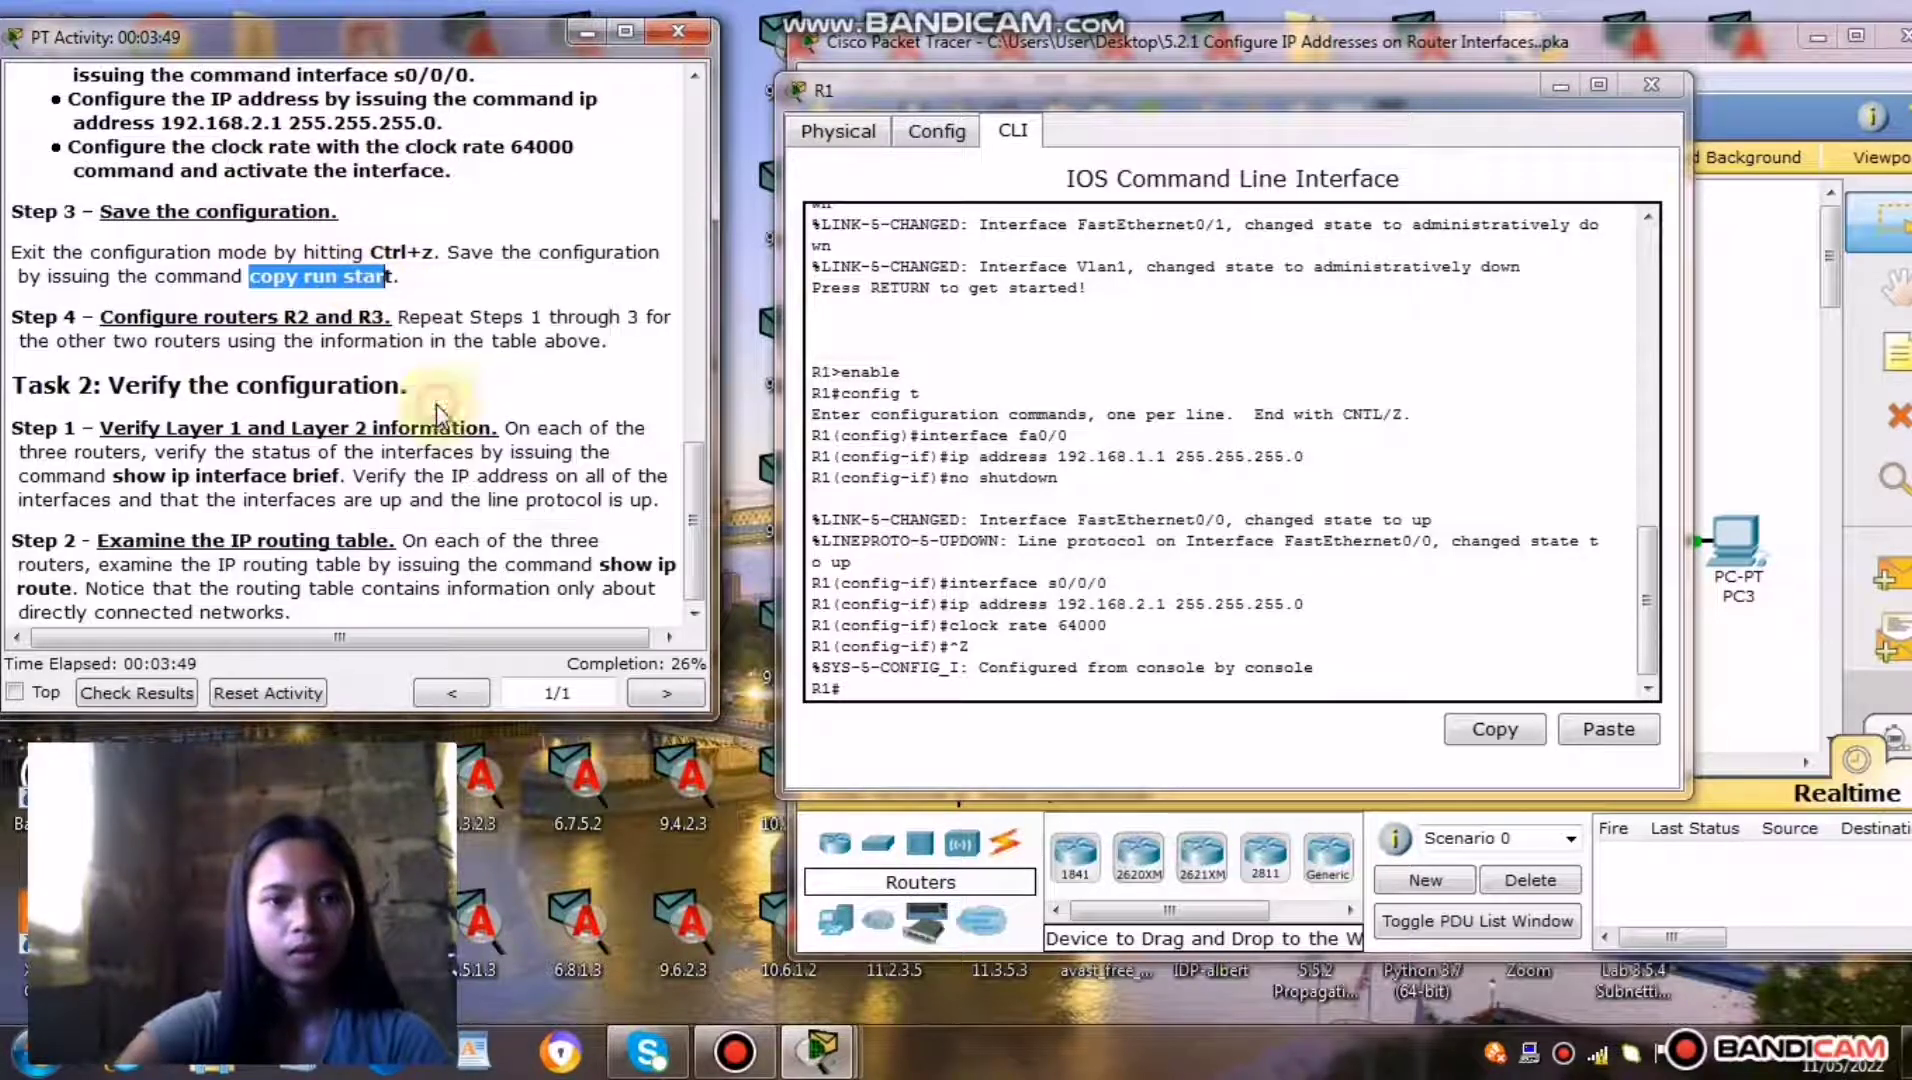
right_click(853, 686)
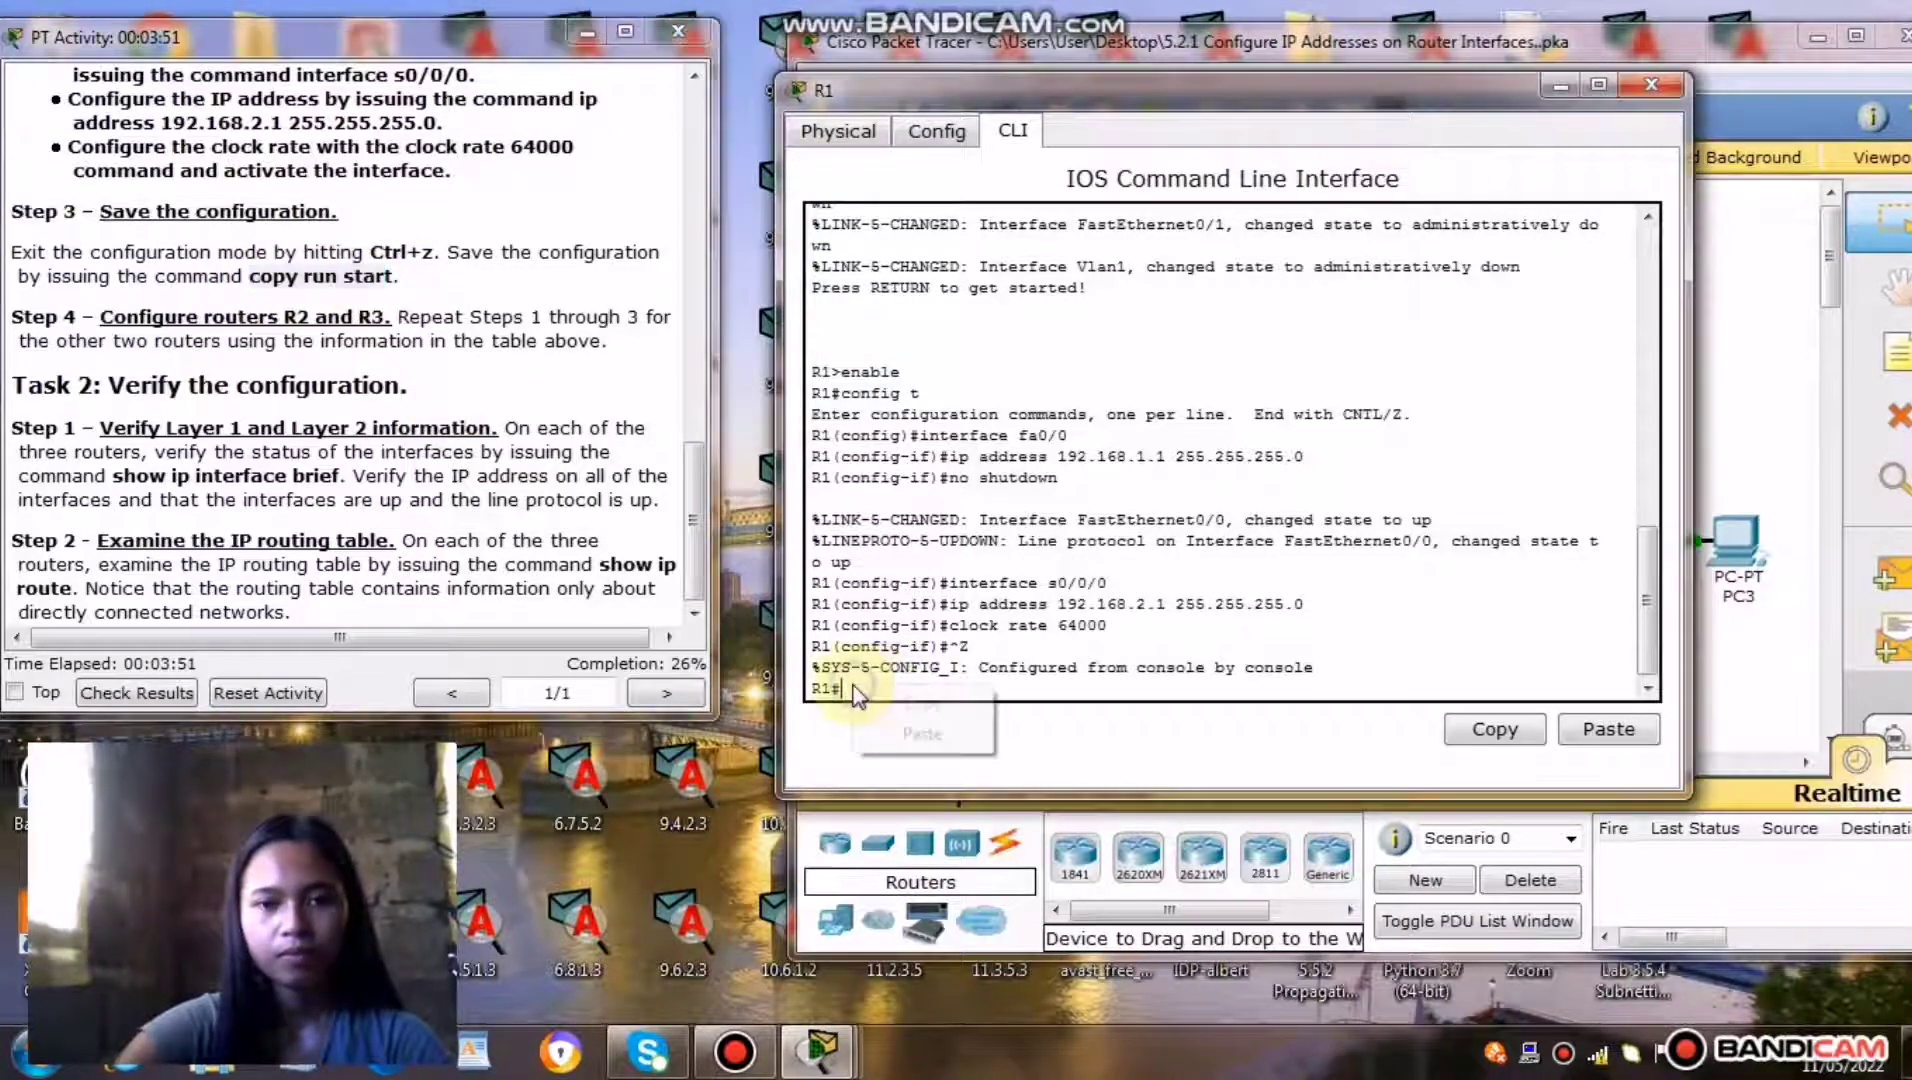
left_click(900, 730)
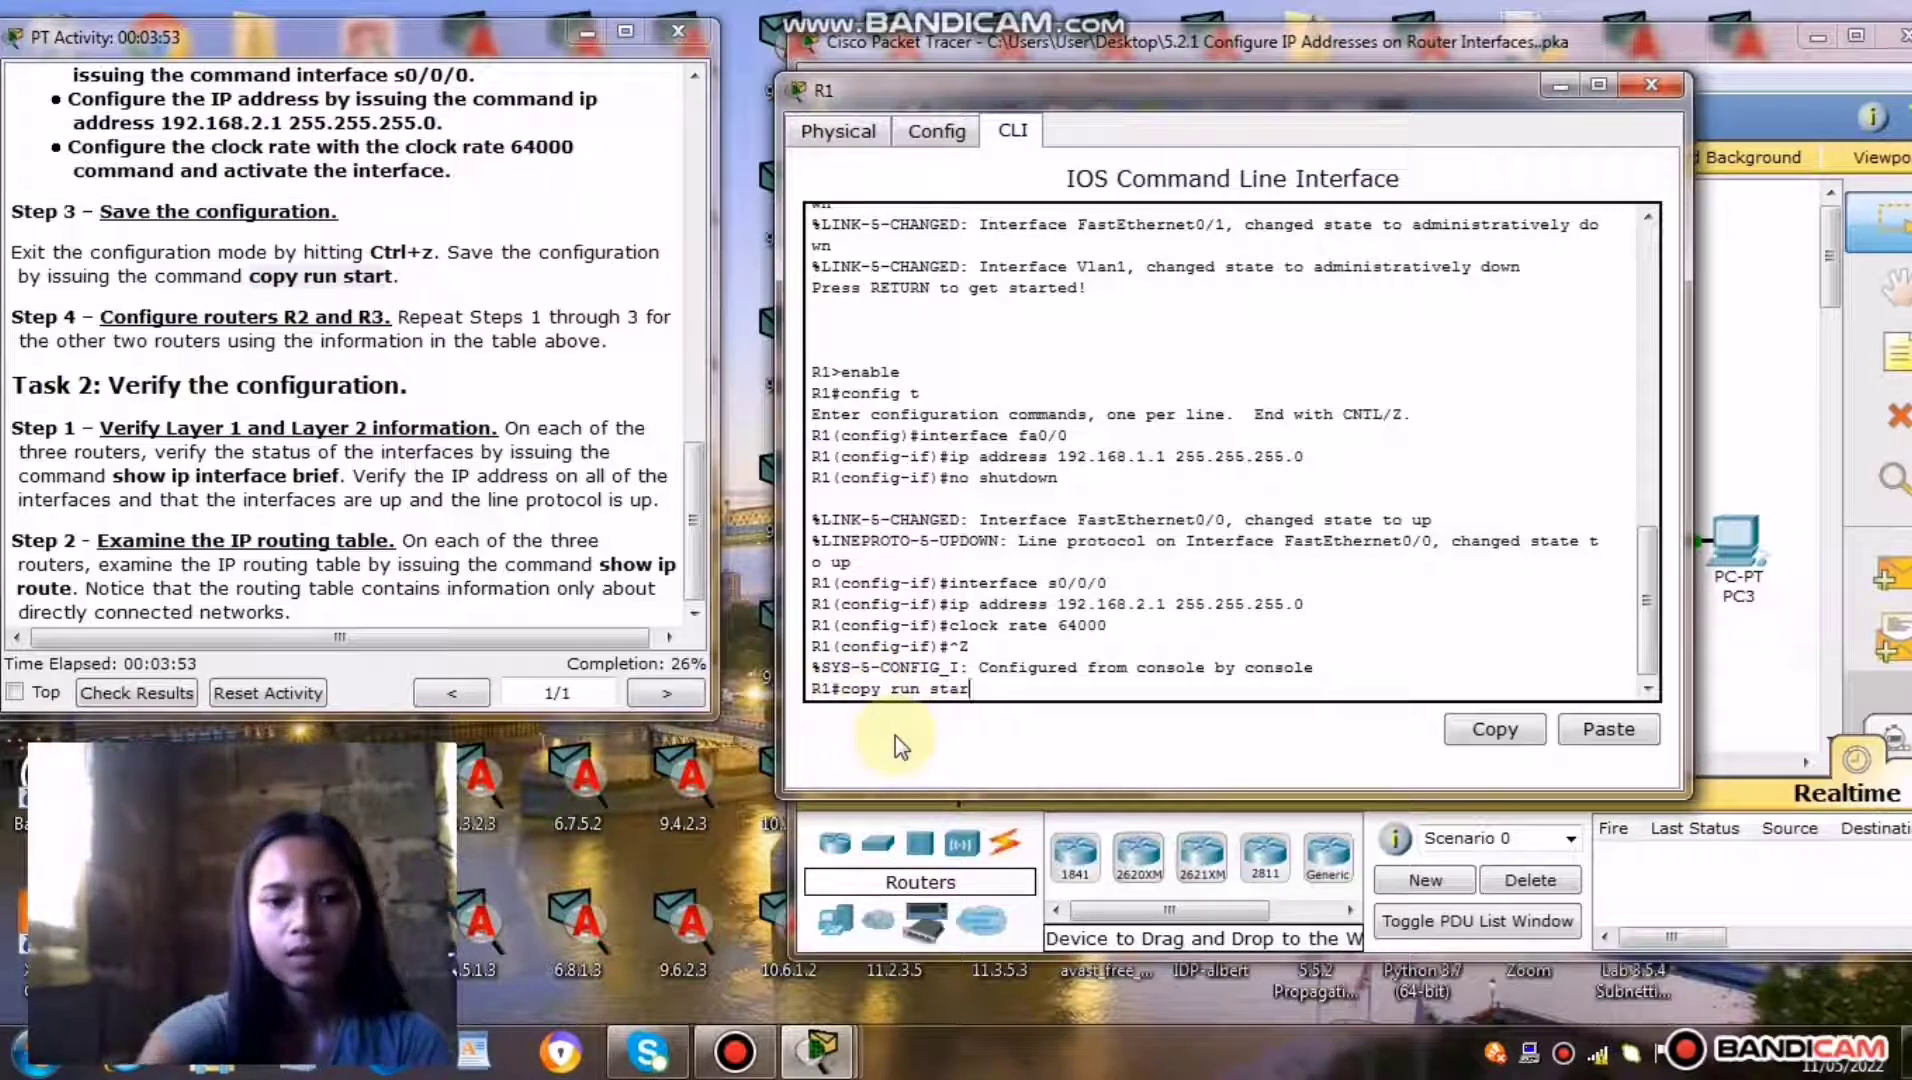
type("t")
key("Return")
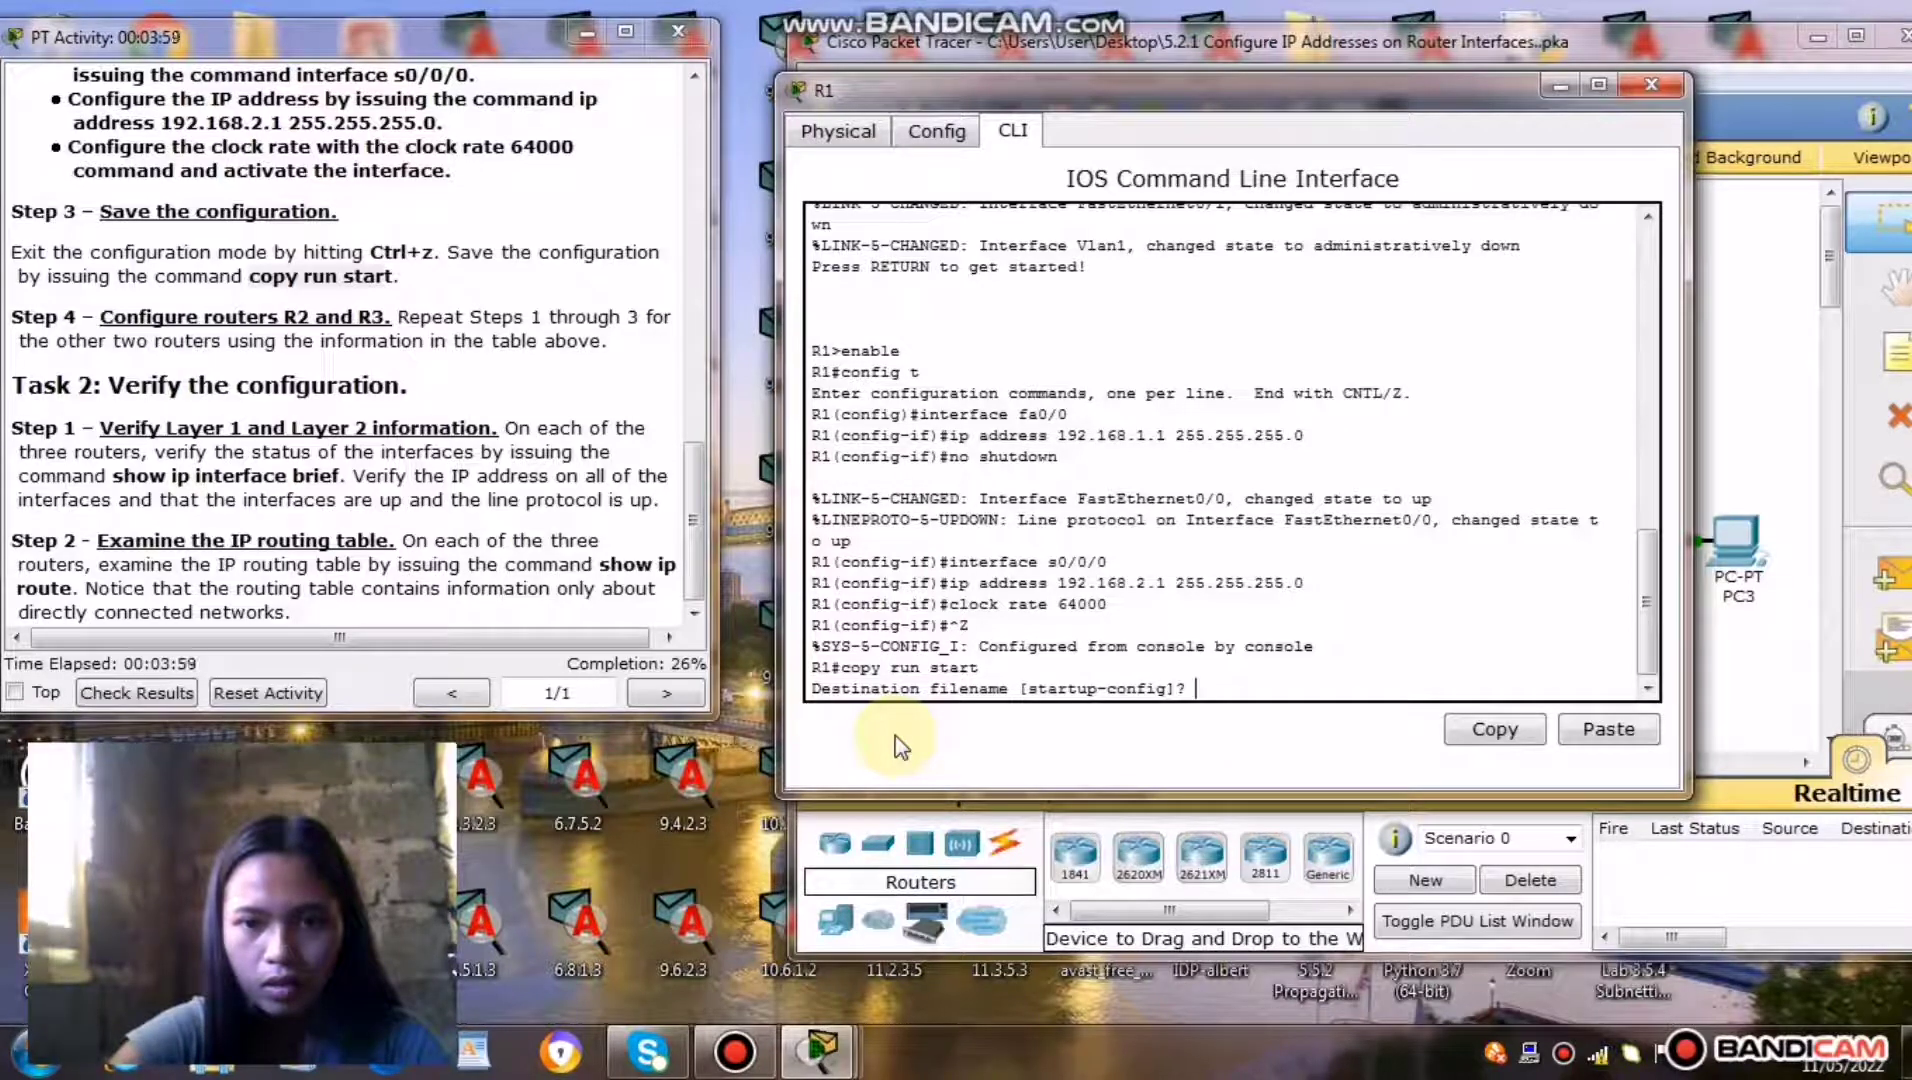
key("Return")
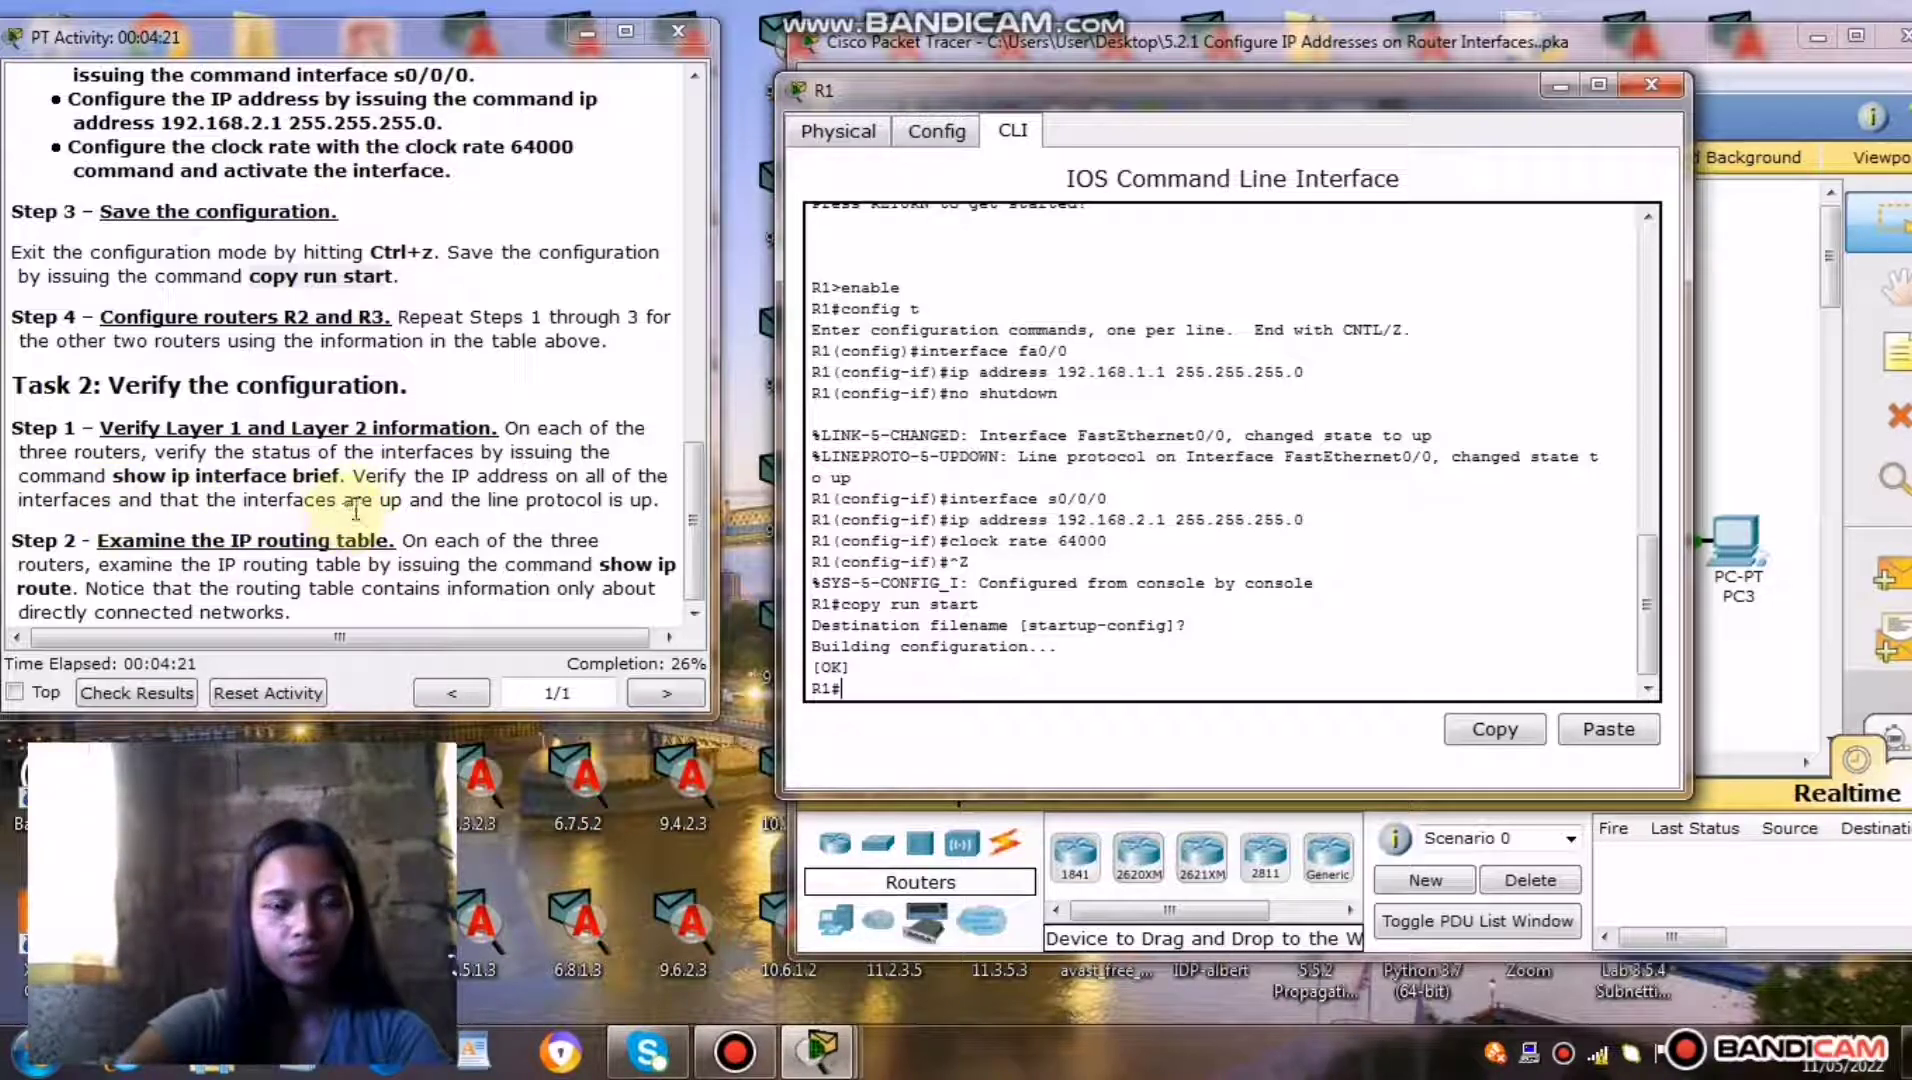
Step: Check the status of R1's interfaces by copying show ip interface brief from the instructions and running it
left_click(187, 477)
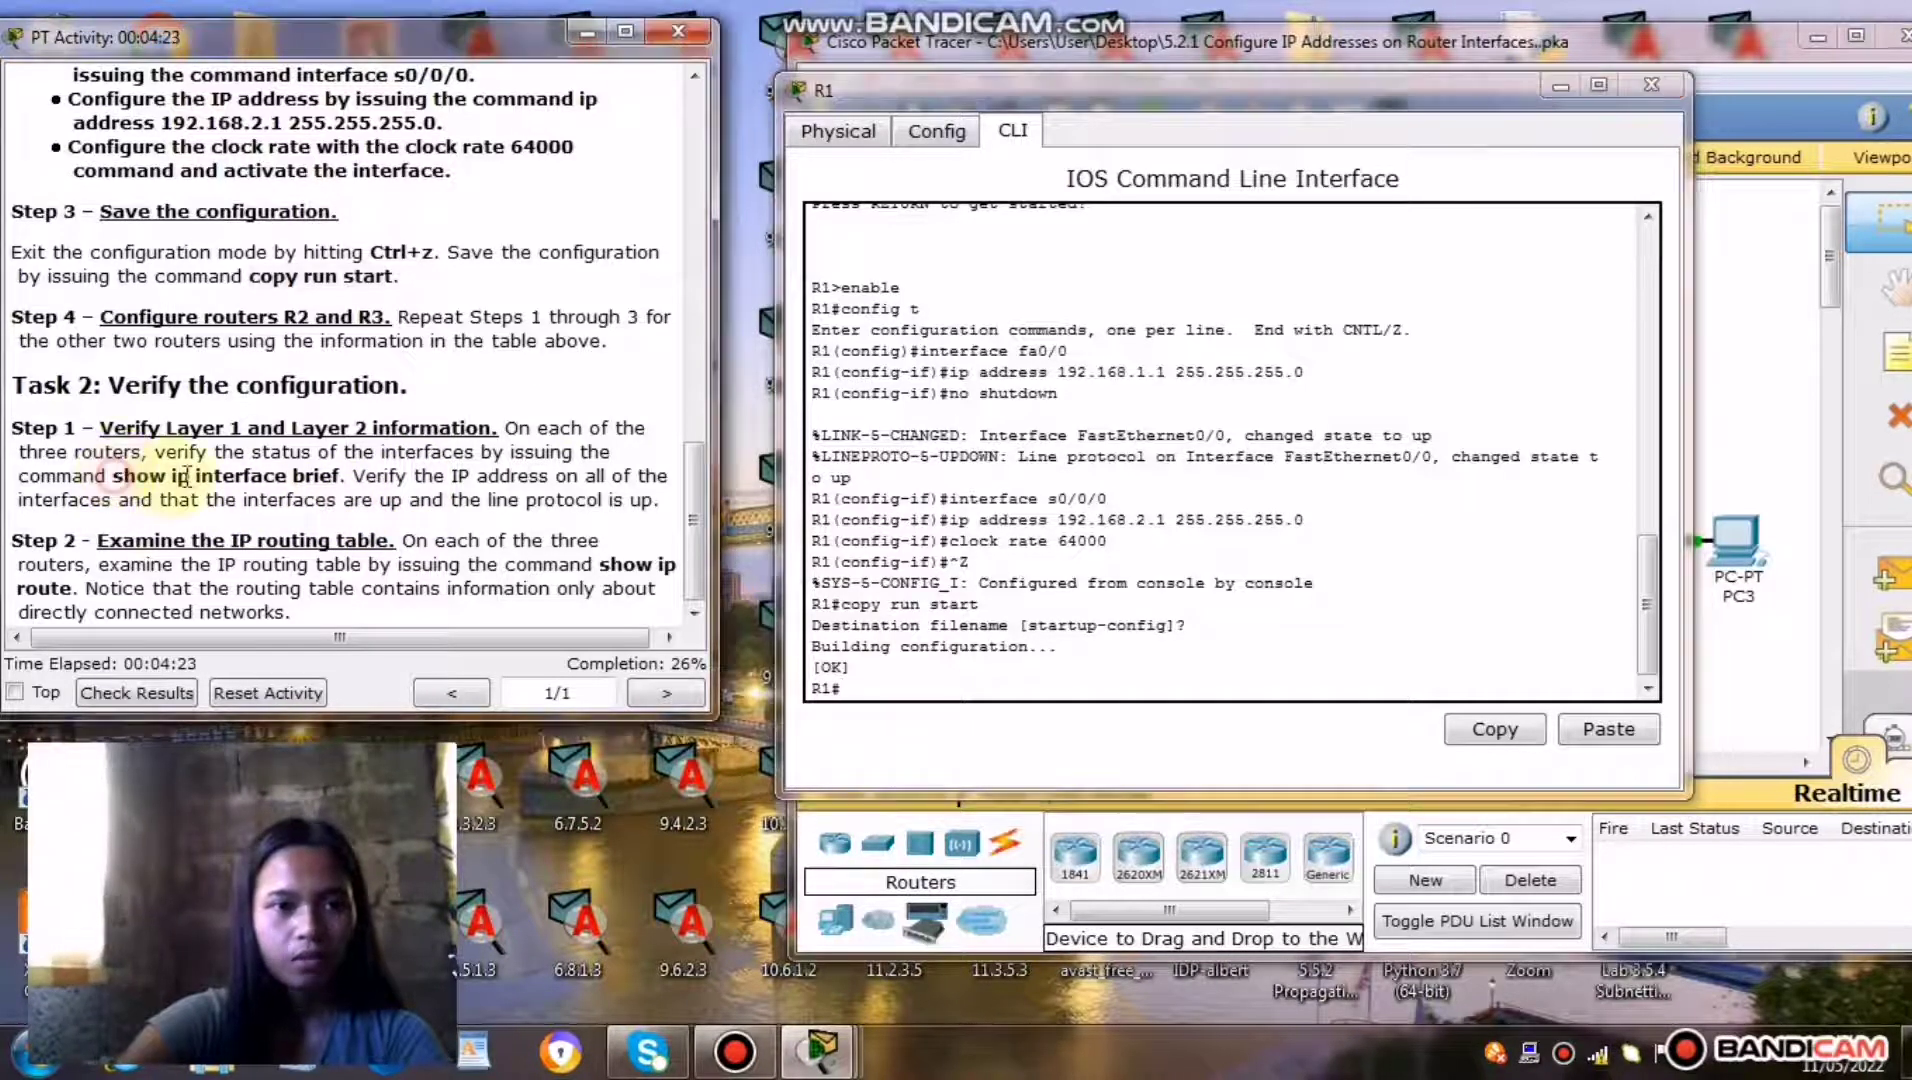
left_click_drag(113, 477, 345, 477)
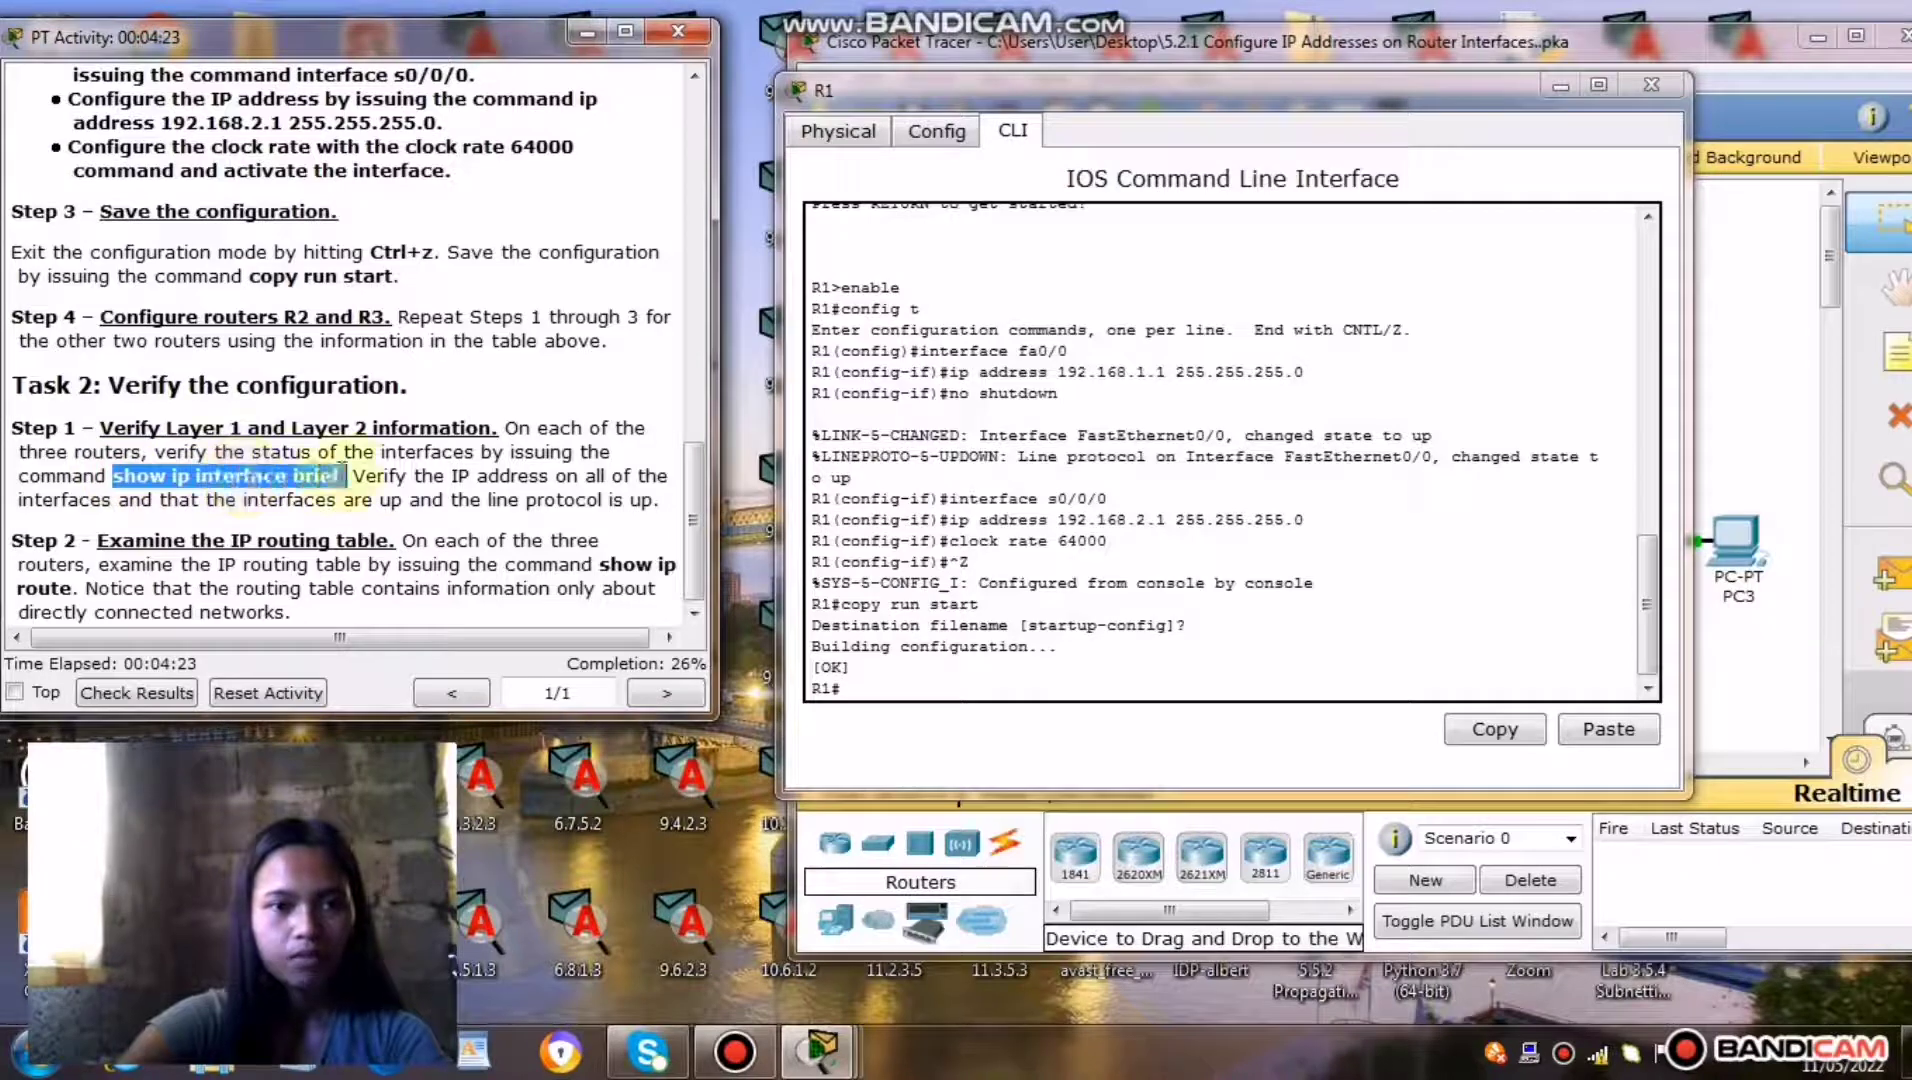
right_click(300, 484)
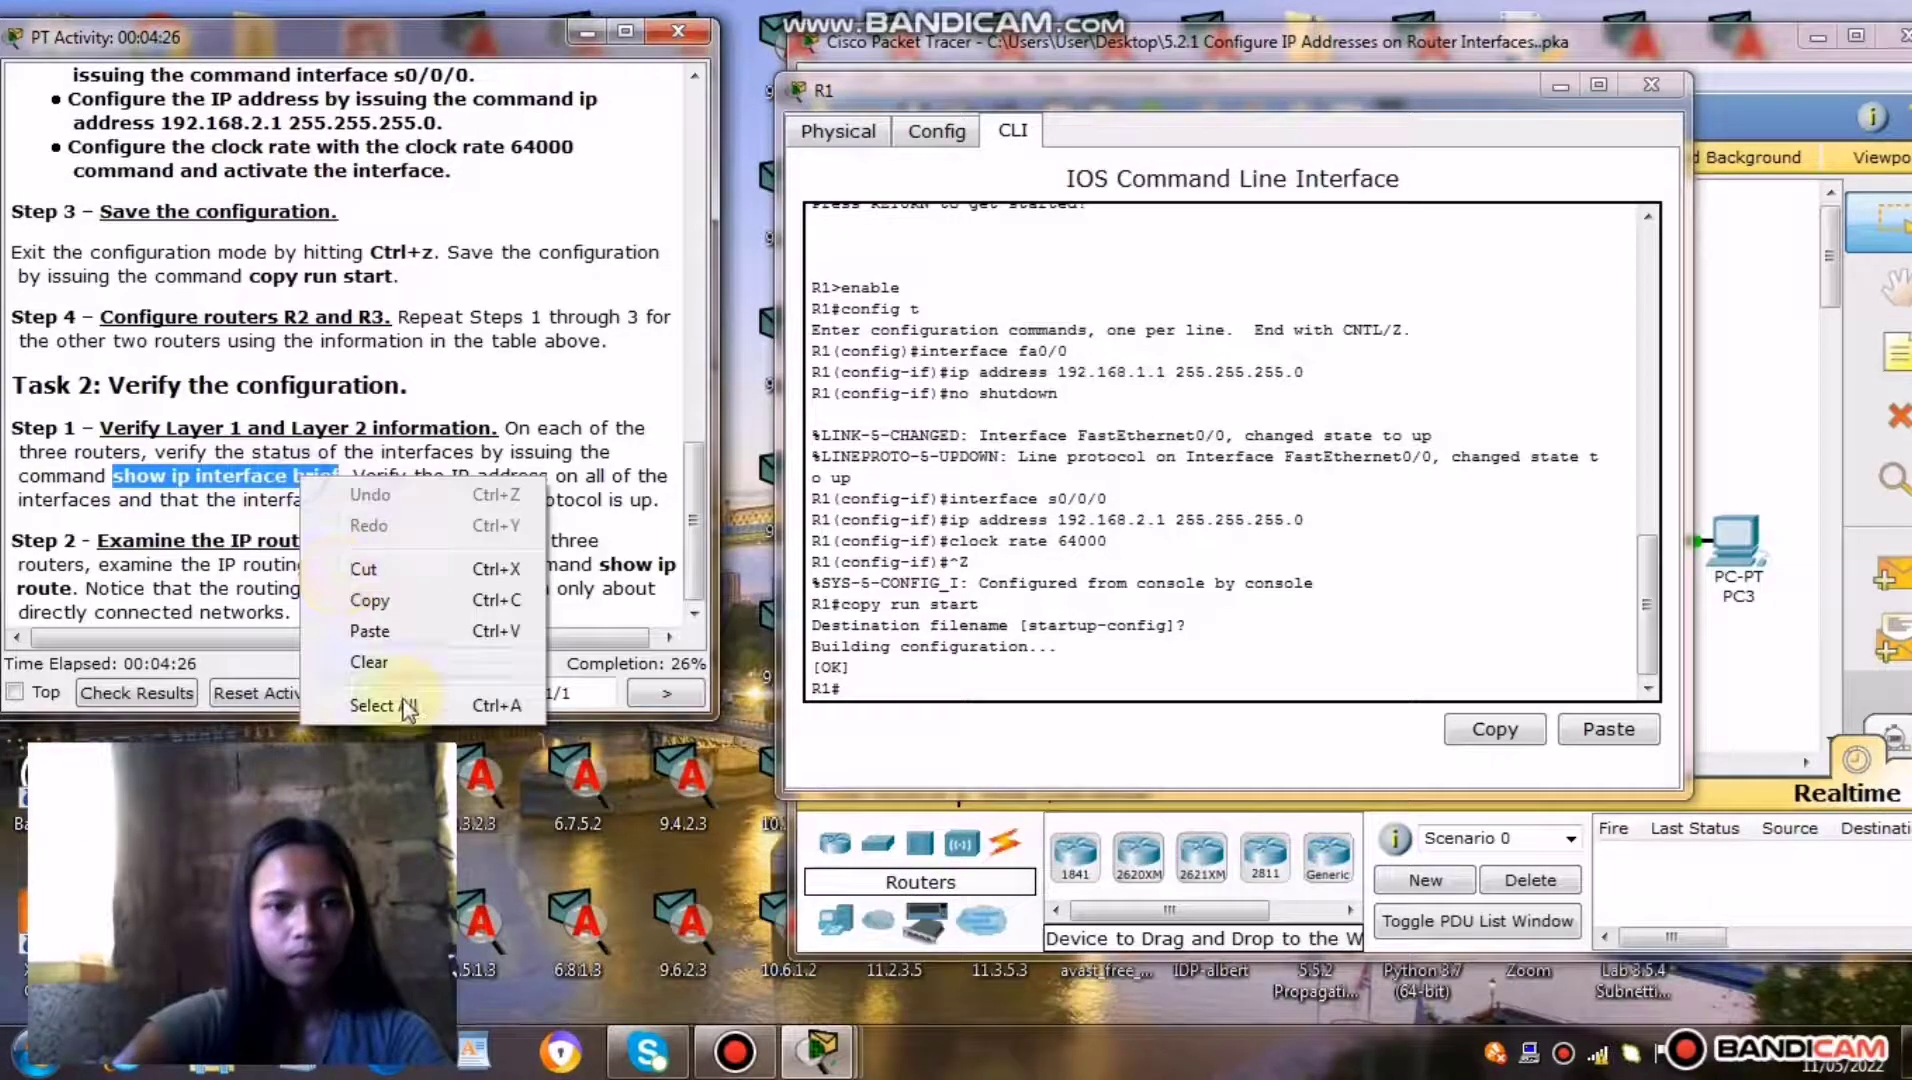
left_click(378, 603)
left_click(883, 670)
right_click(835, 671)
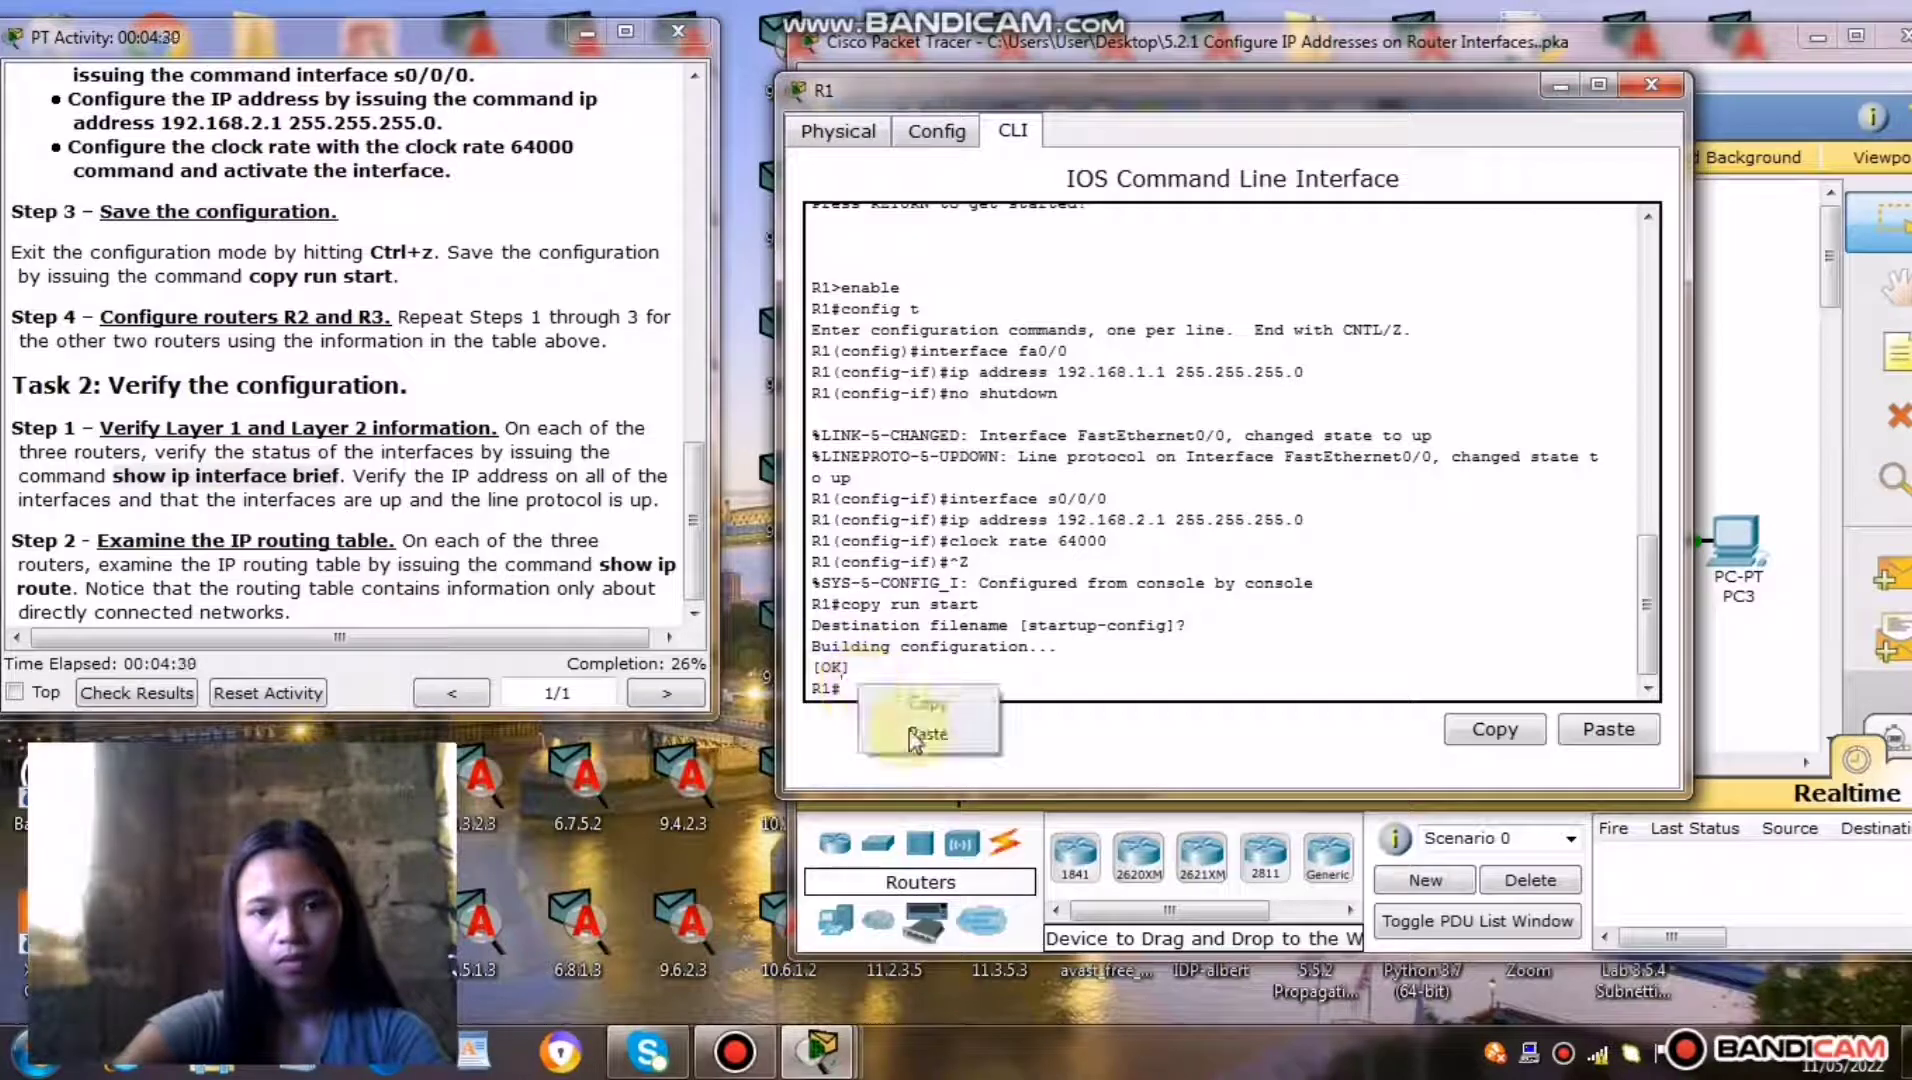
left_click(910, 730)
key("Return")
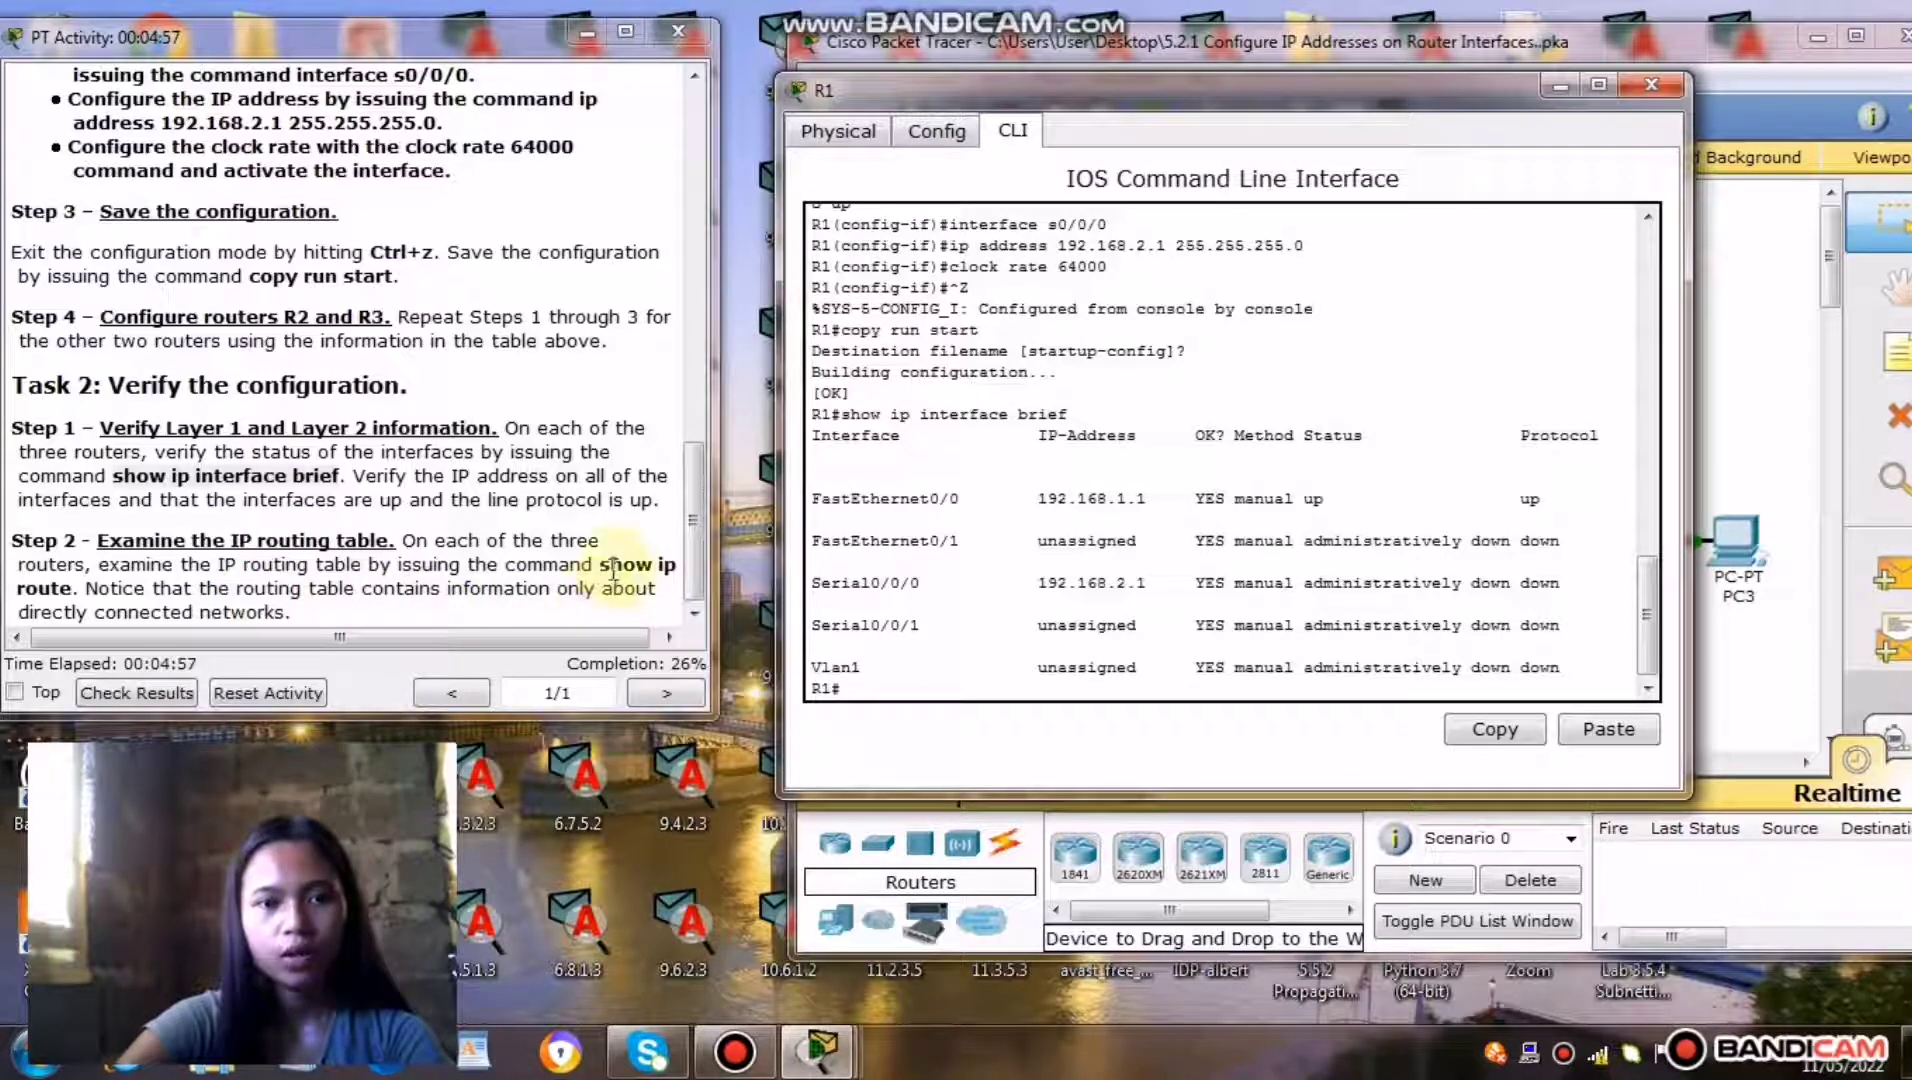
Step: Examine R1's routing table by copying show ip route from the instructions and running it
left_click_drag(600, 564, 42, 592)
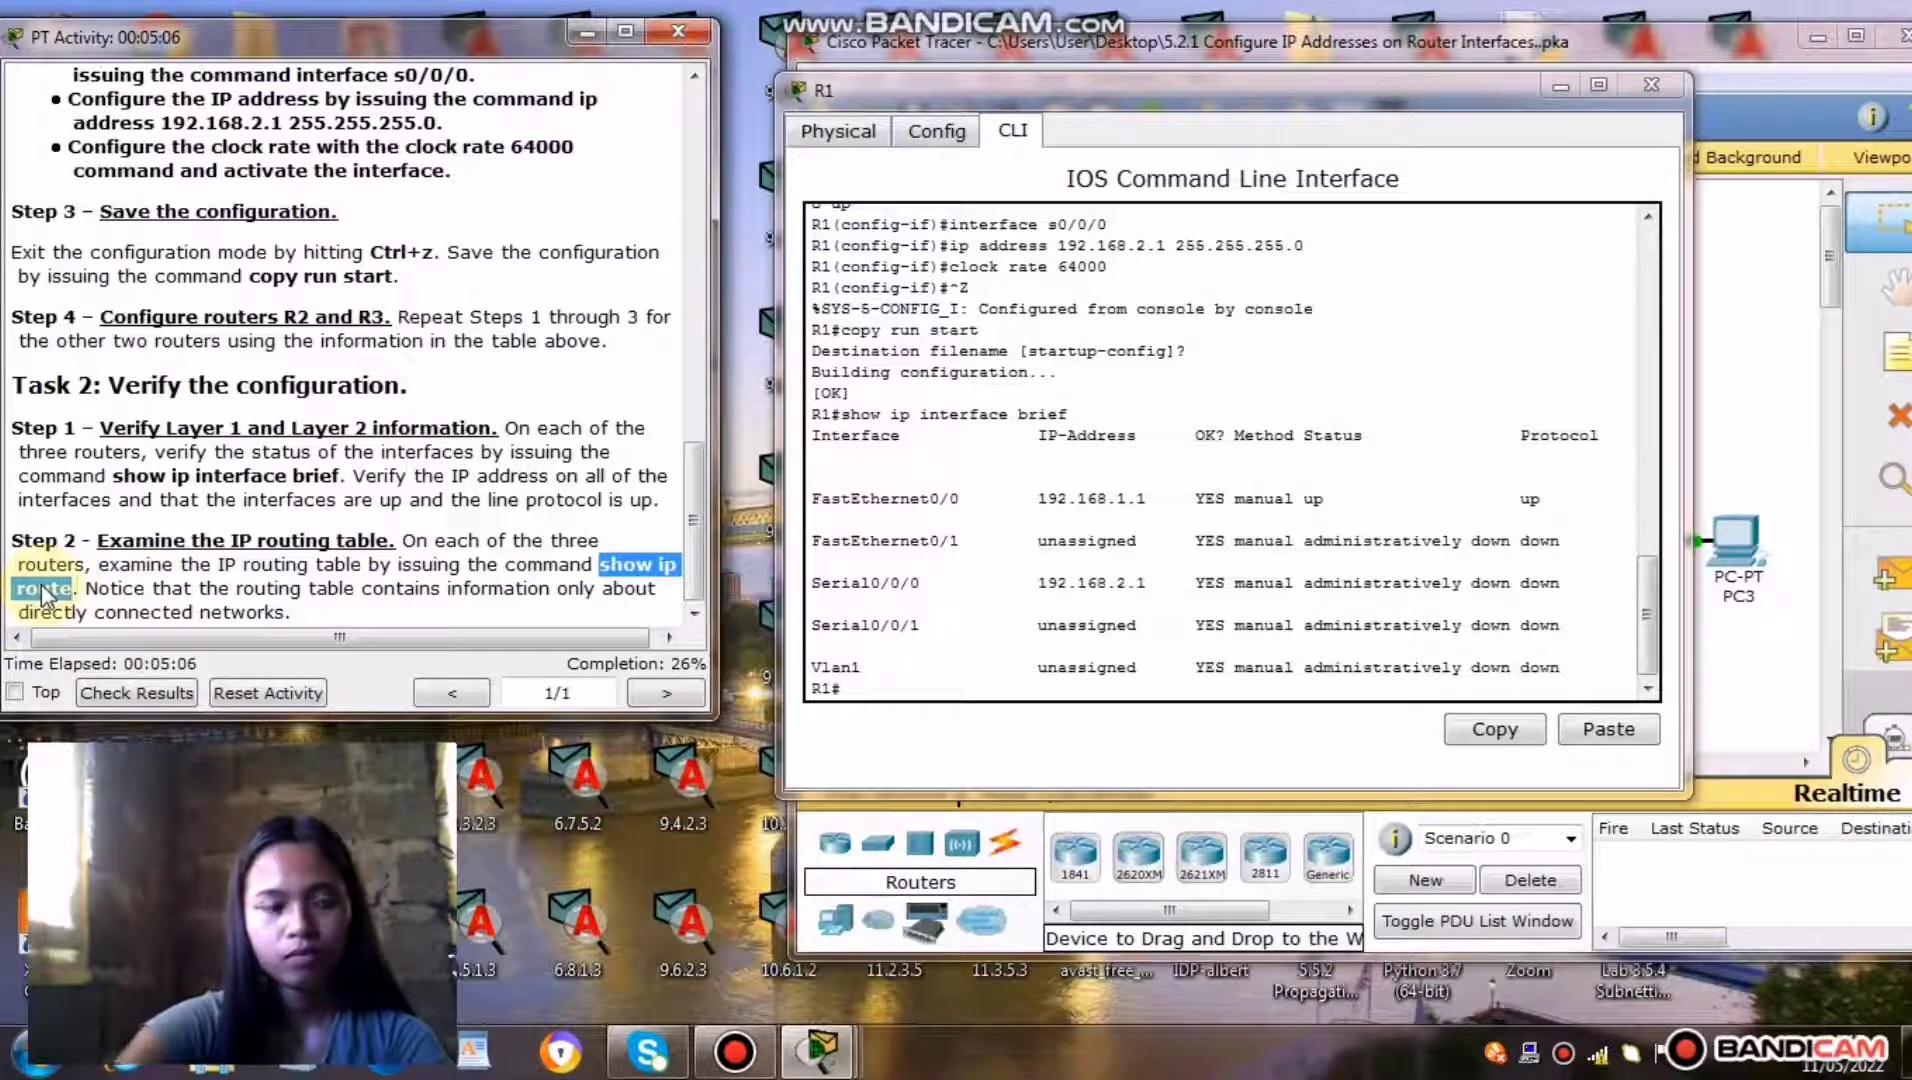
right_click(42, 592)
left_click(133, 710)
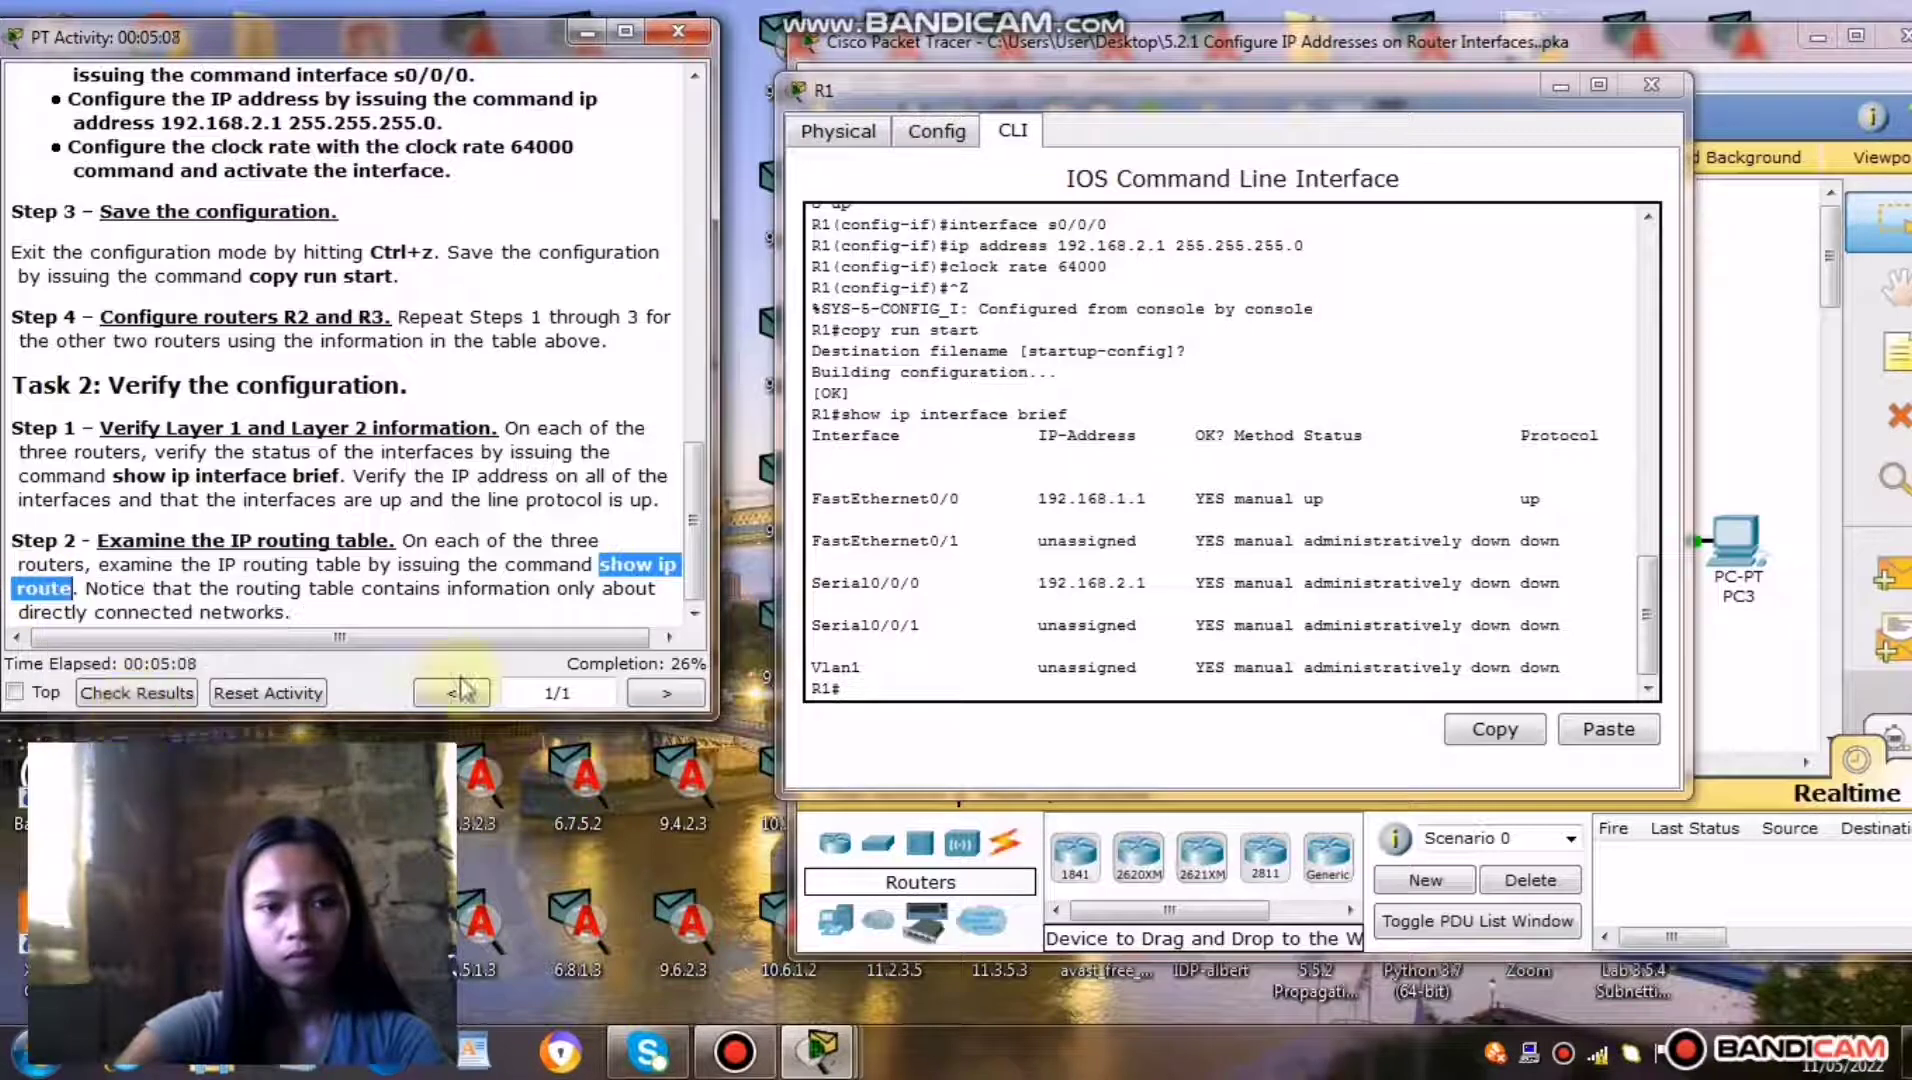
left_click(876, 692)
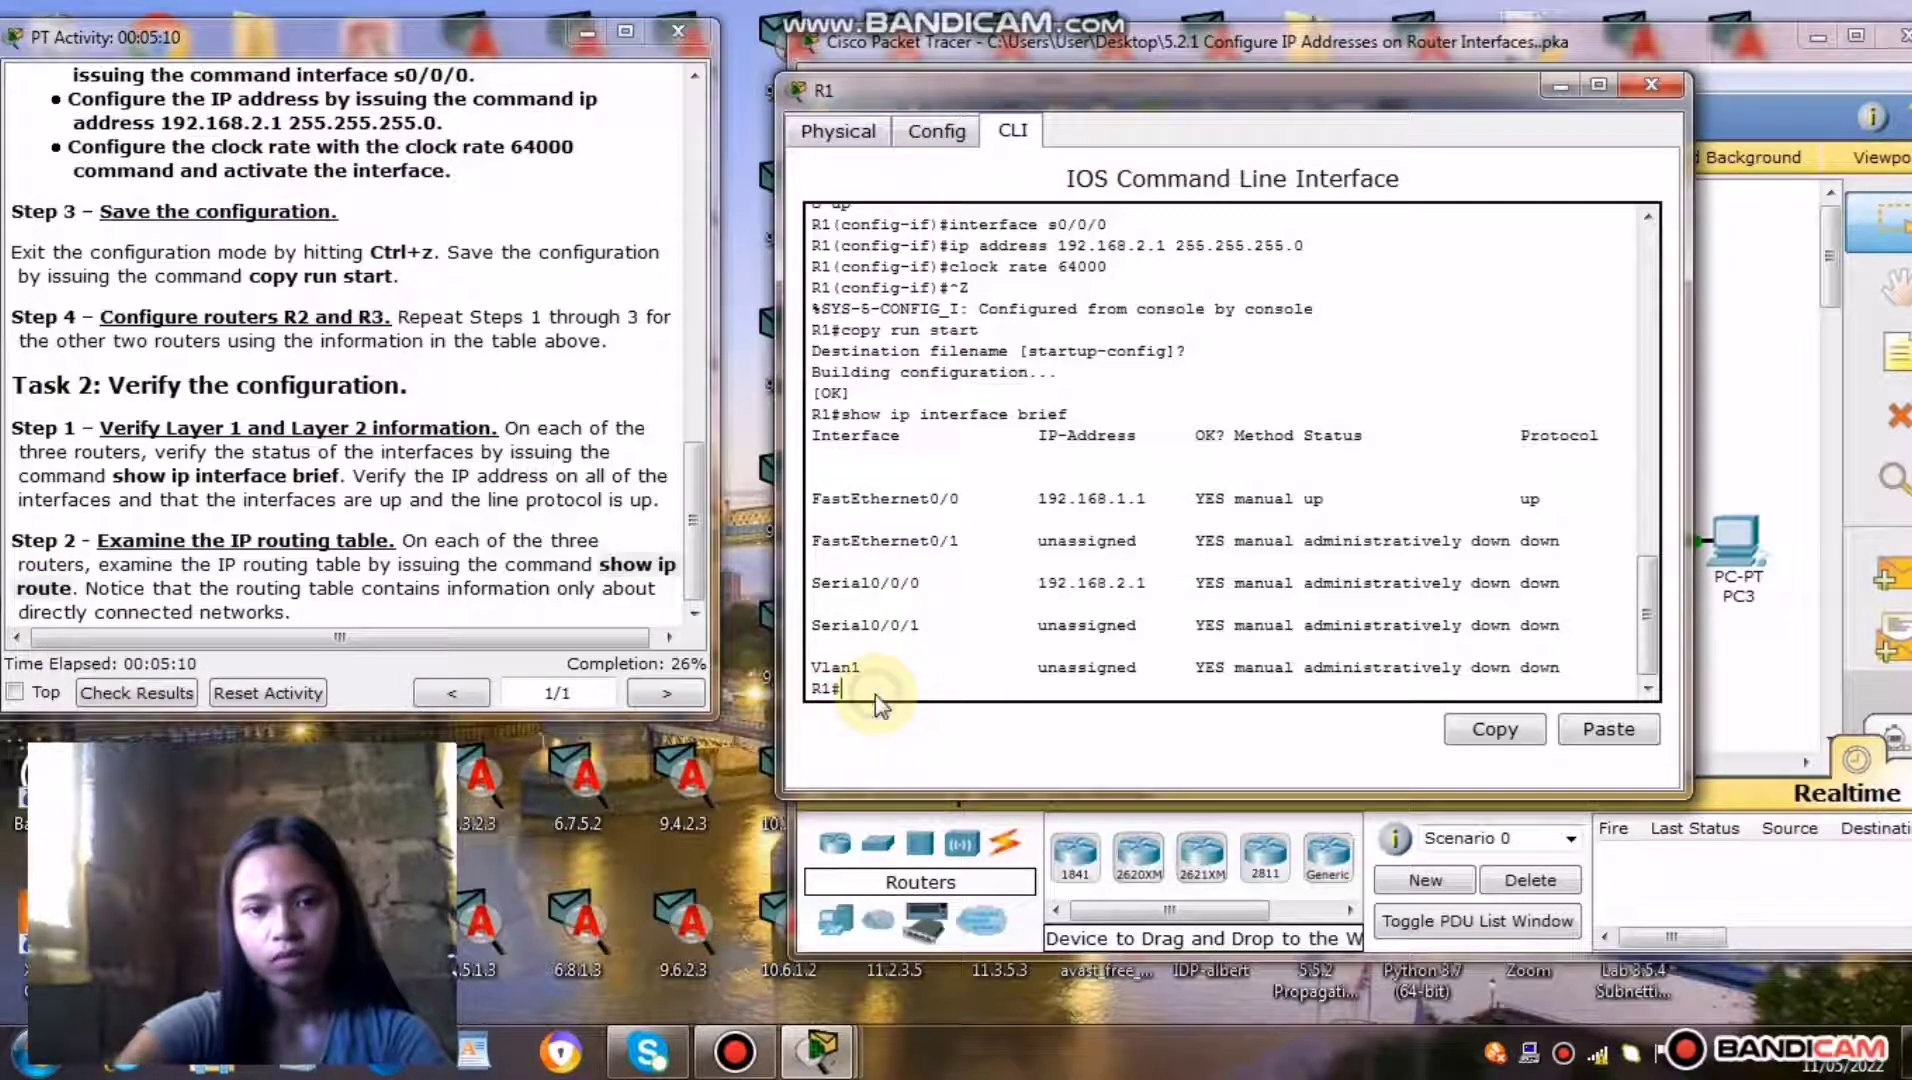
right_click(876, 703)
left_click(930, 752)
key("Return")
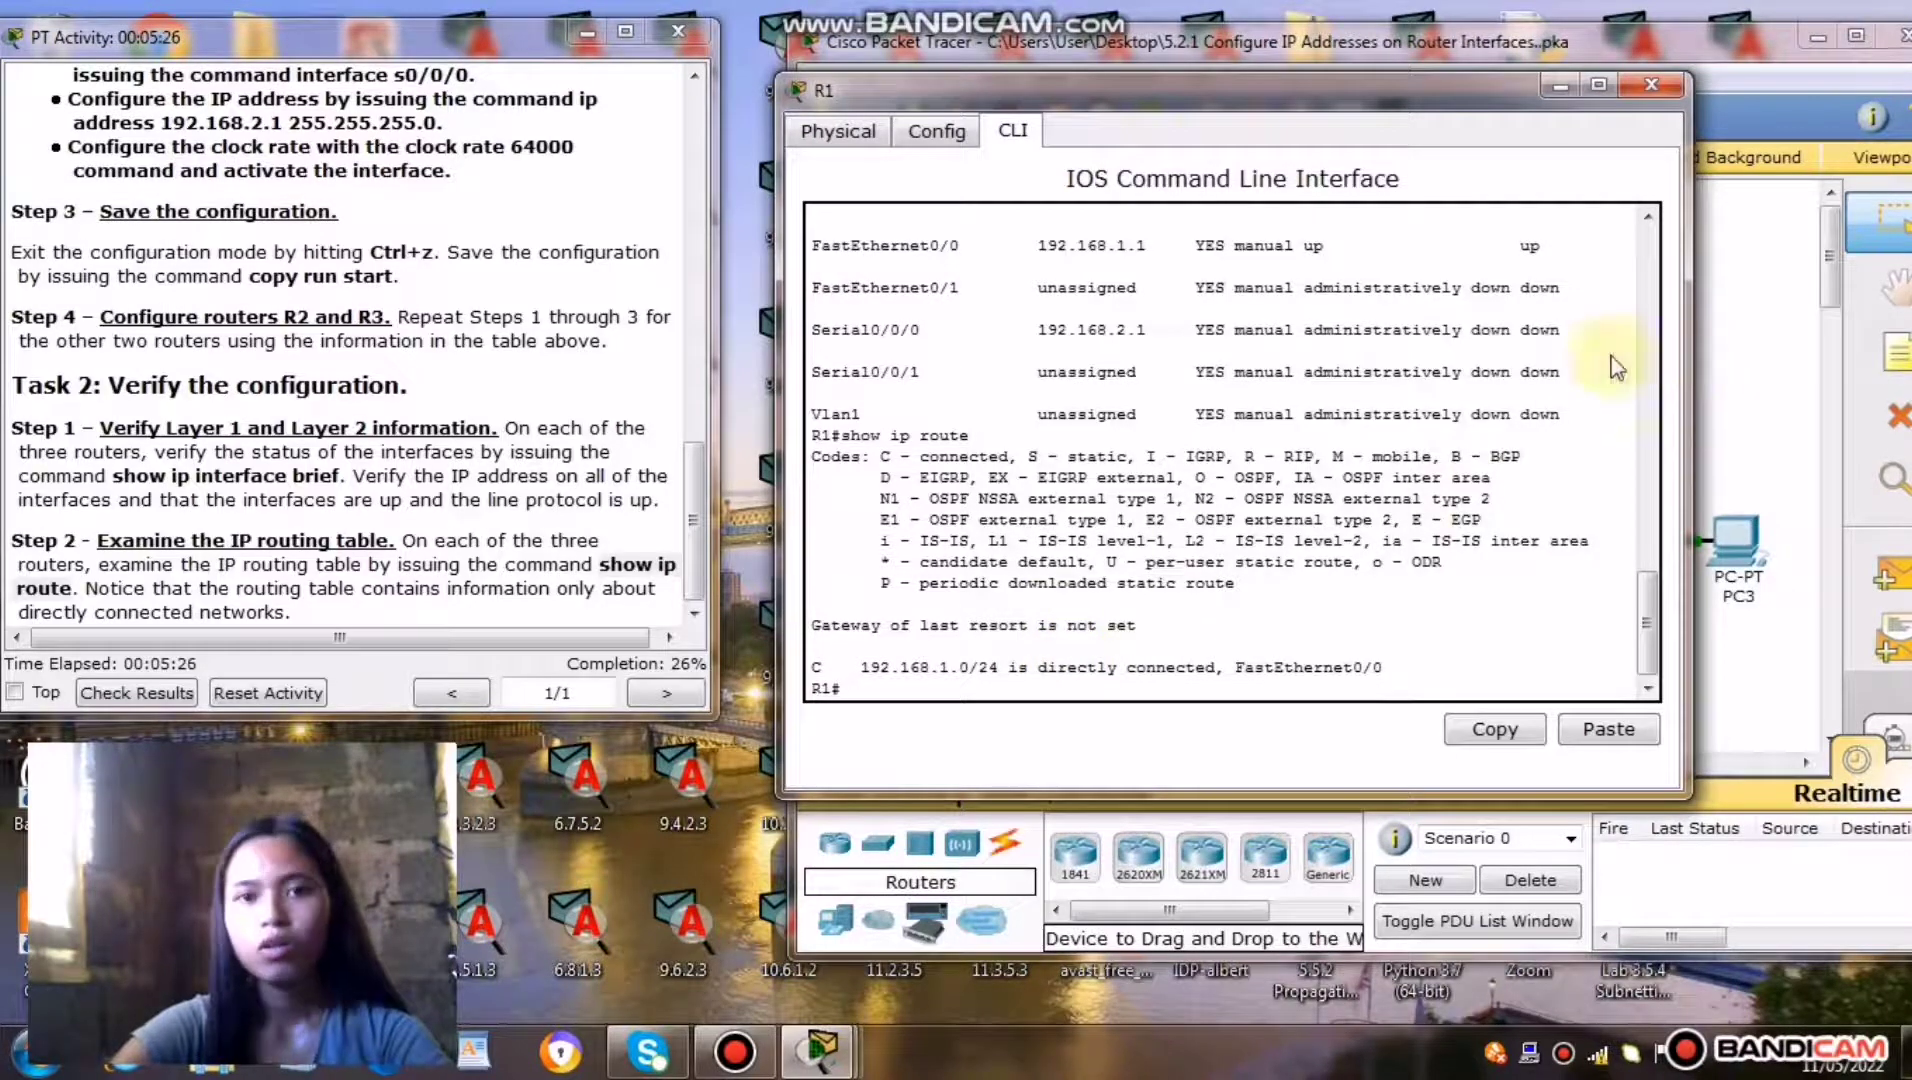
Step: Close R1, return to the Task 1 instructions and start a command-line session on router R2 beside them
left_click(1669, 84)
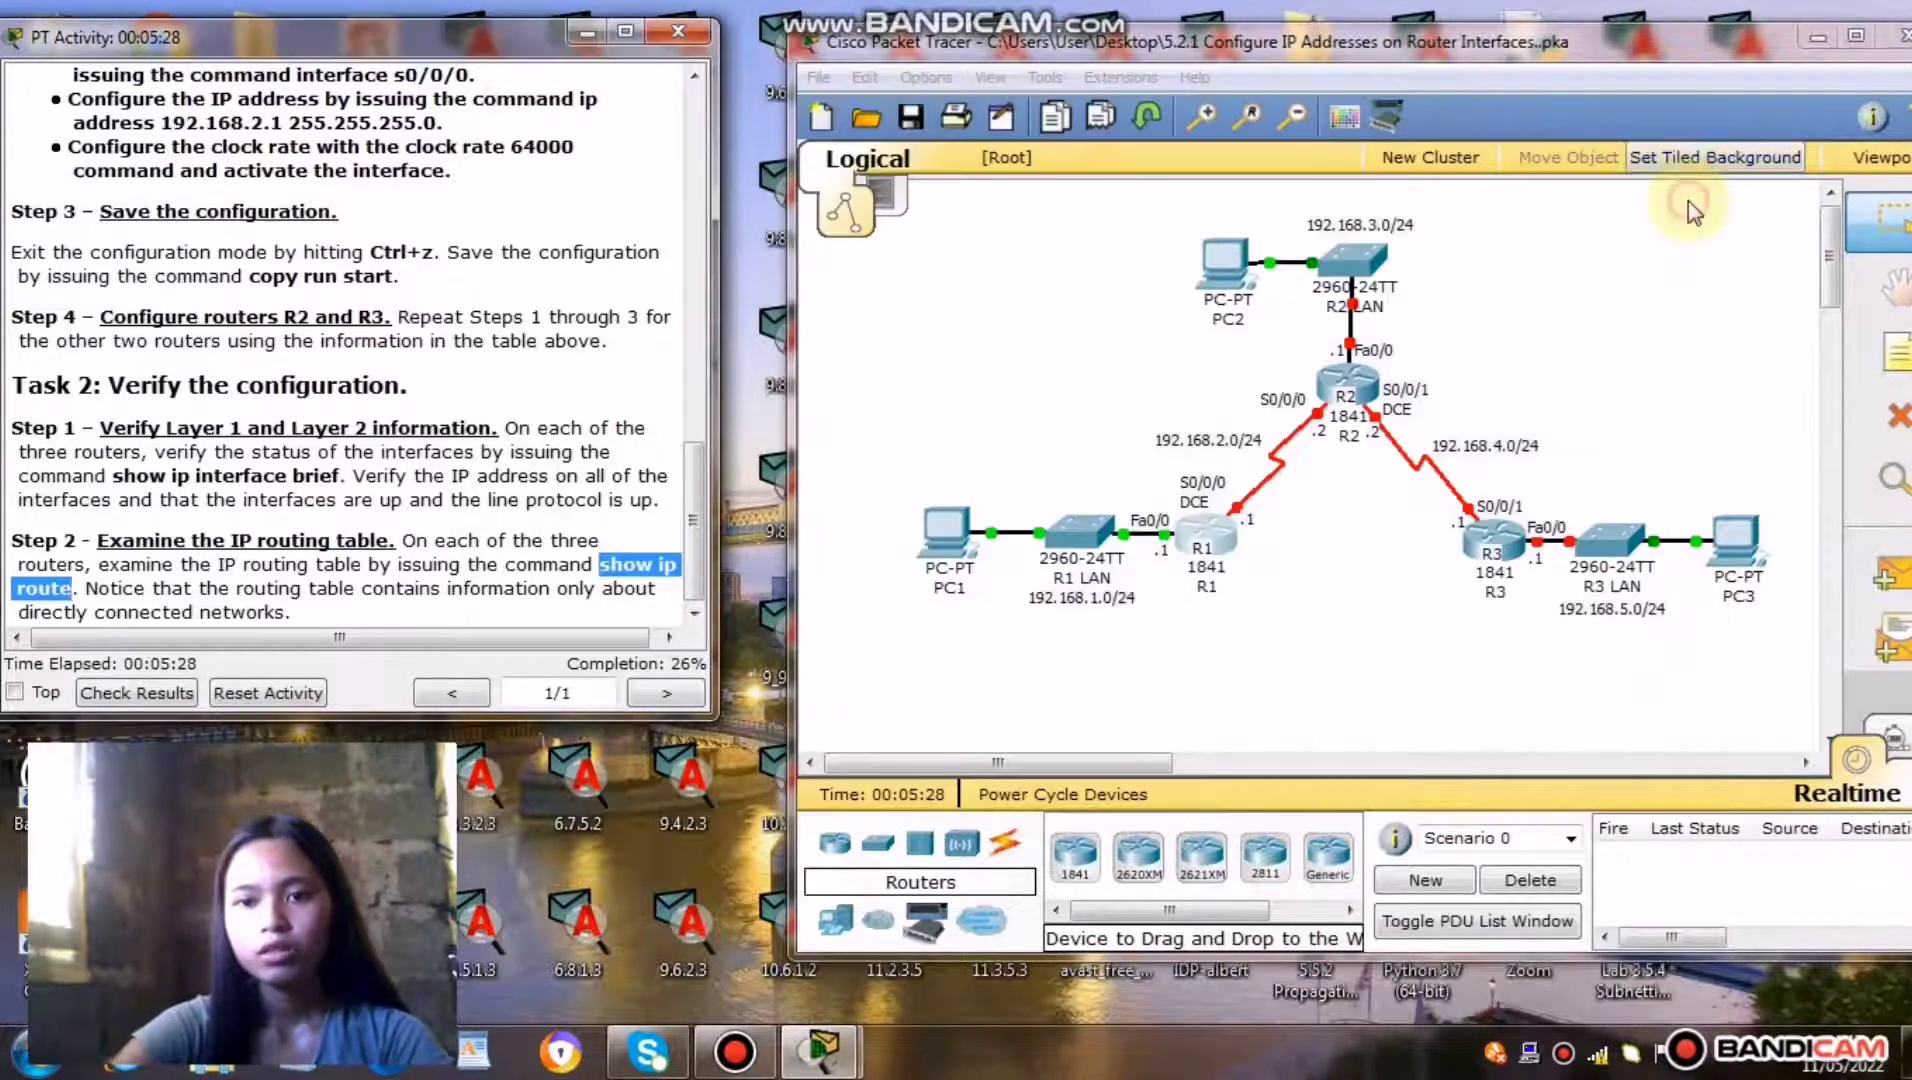
left_click_drag(693, 520, 712, 390)
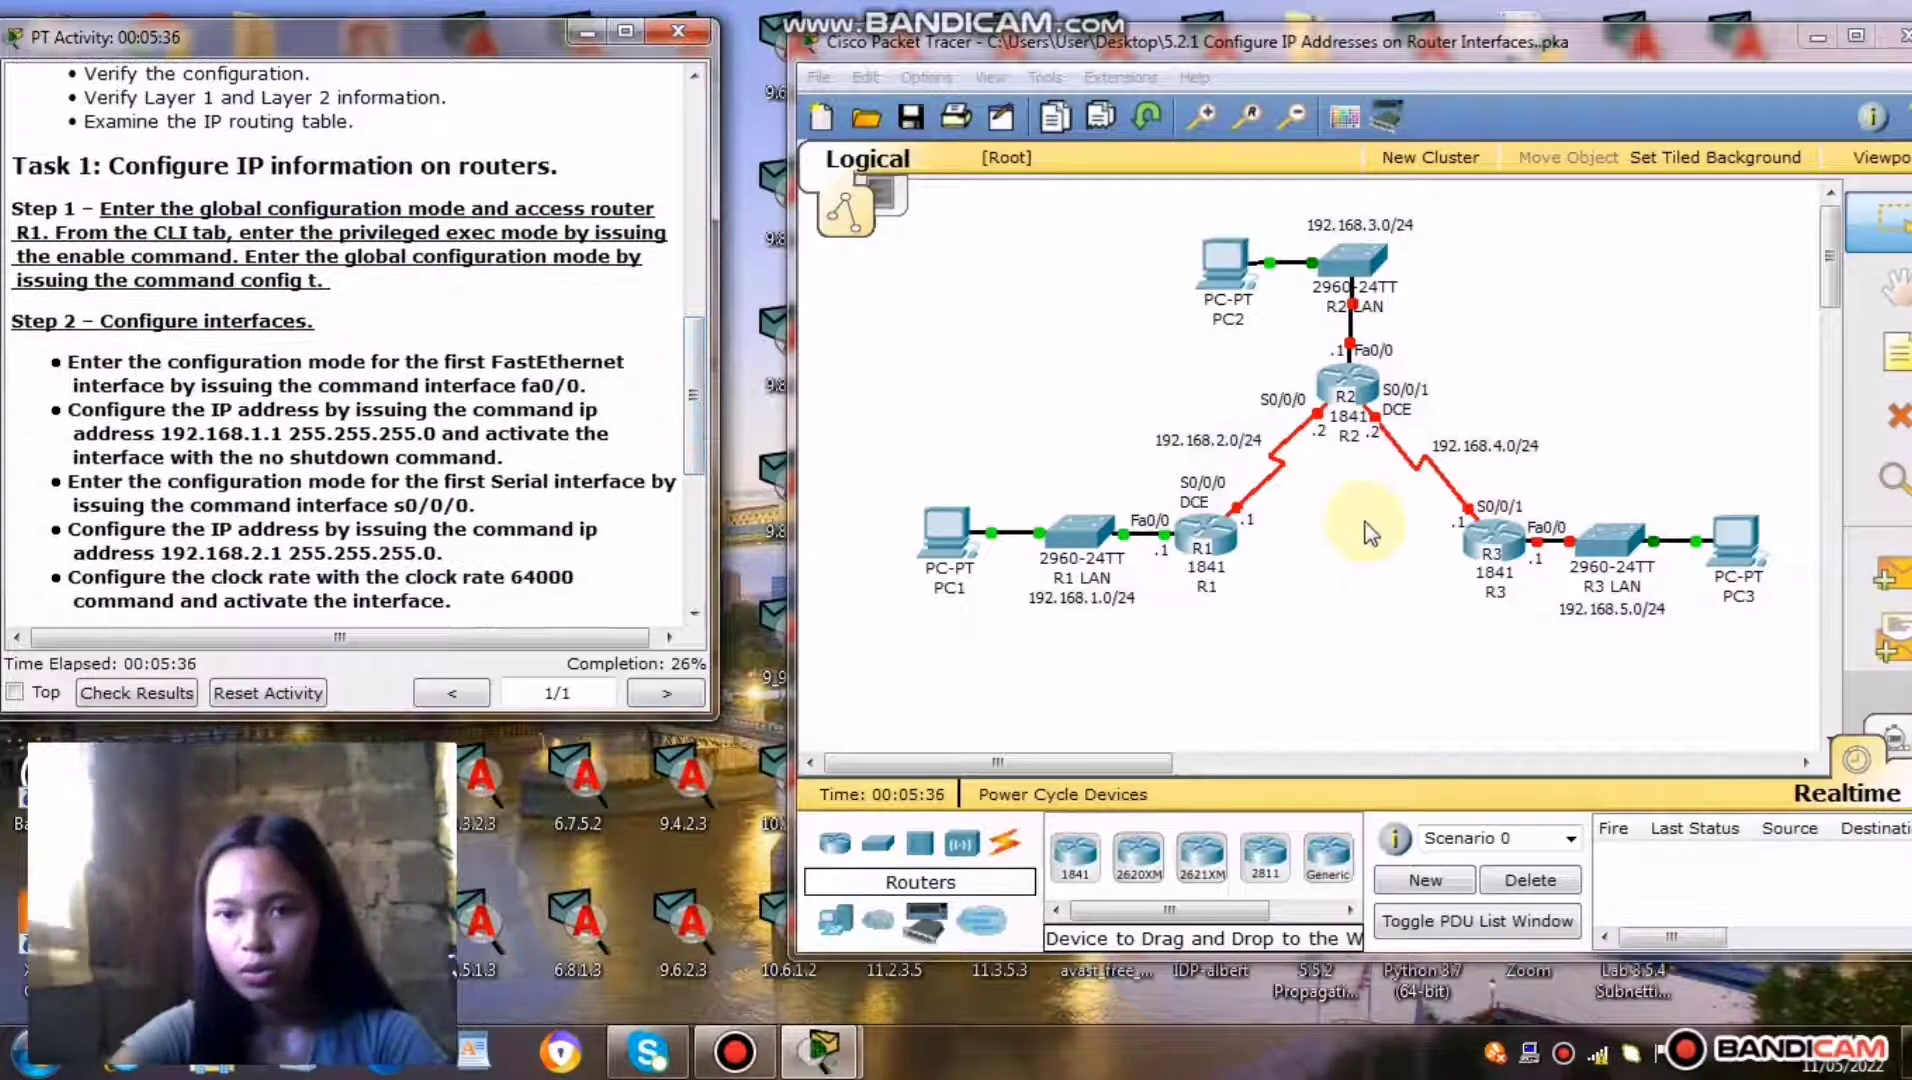
left_click(1360, 390)
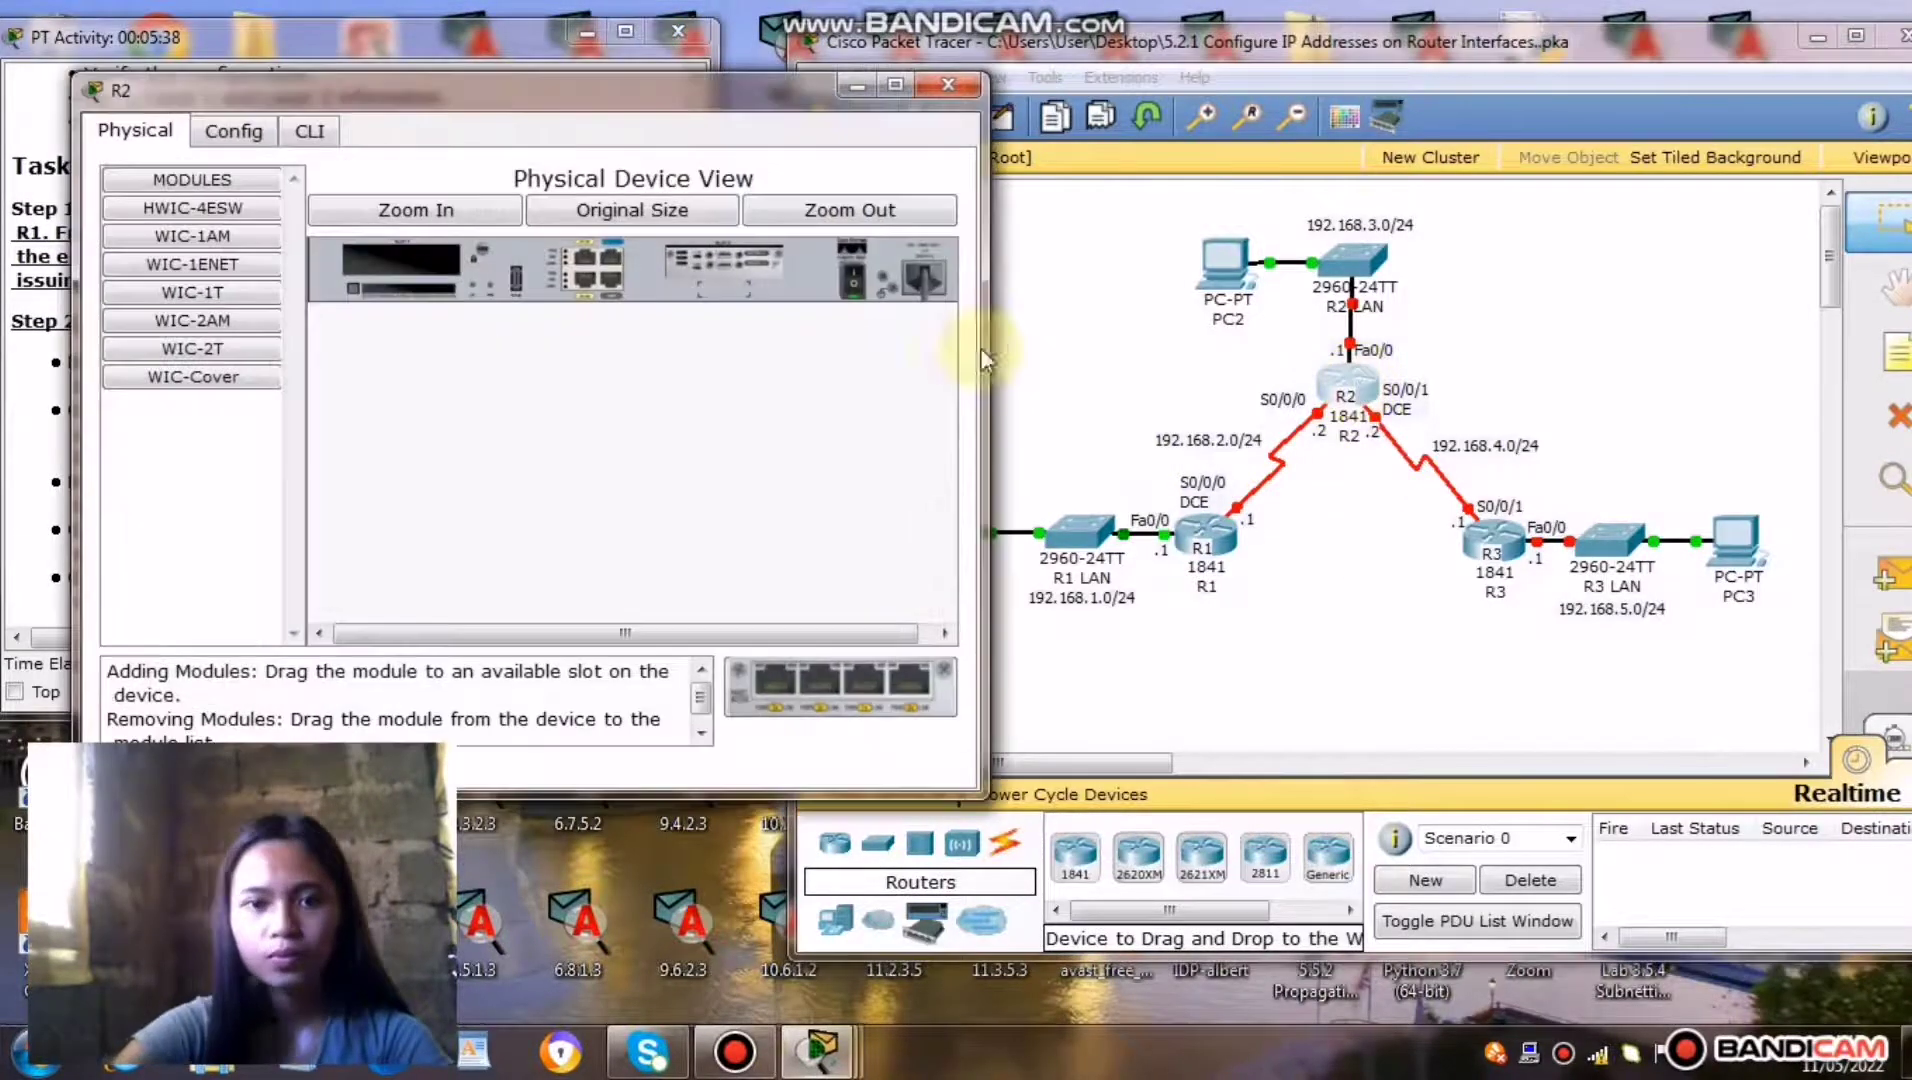
left_click_drag(527, 88, 1198, 110)
left_click(1064, 146)
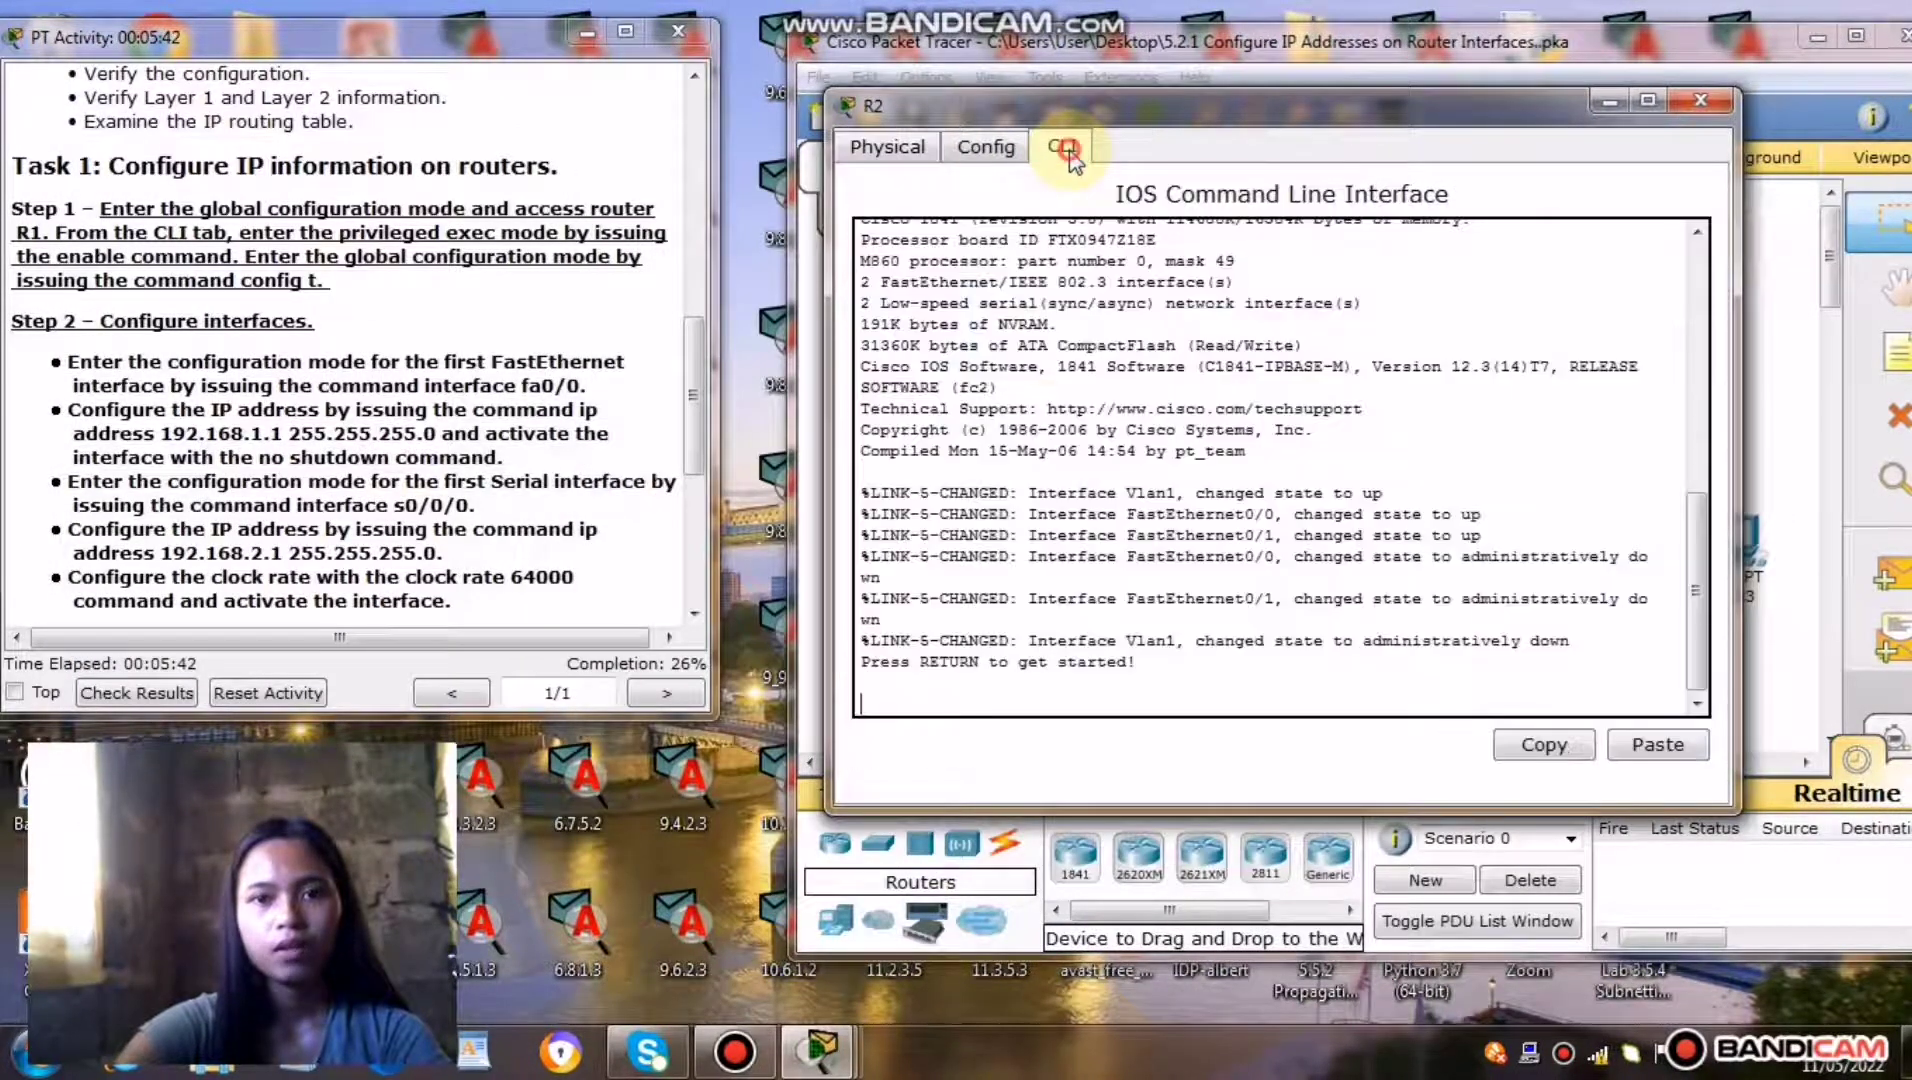
key("Return")
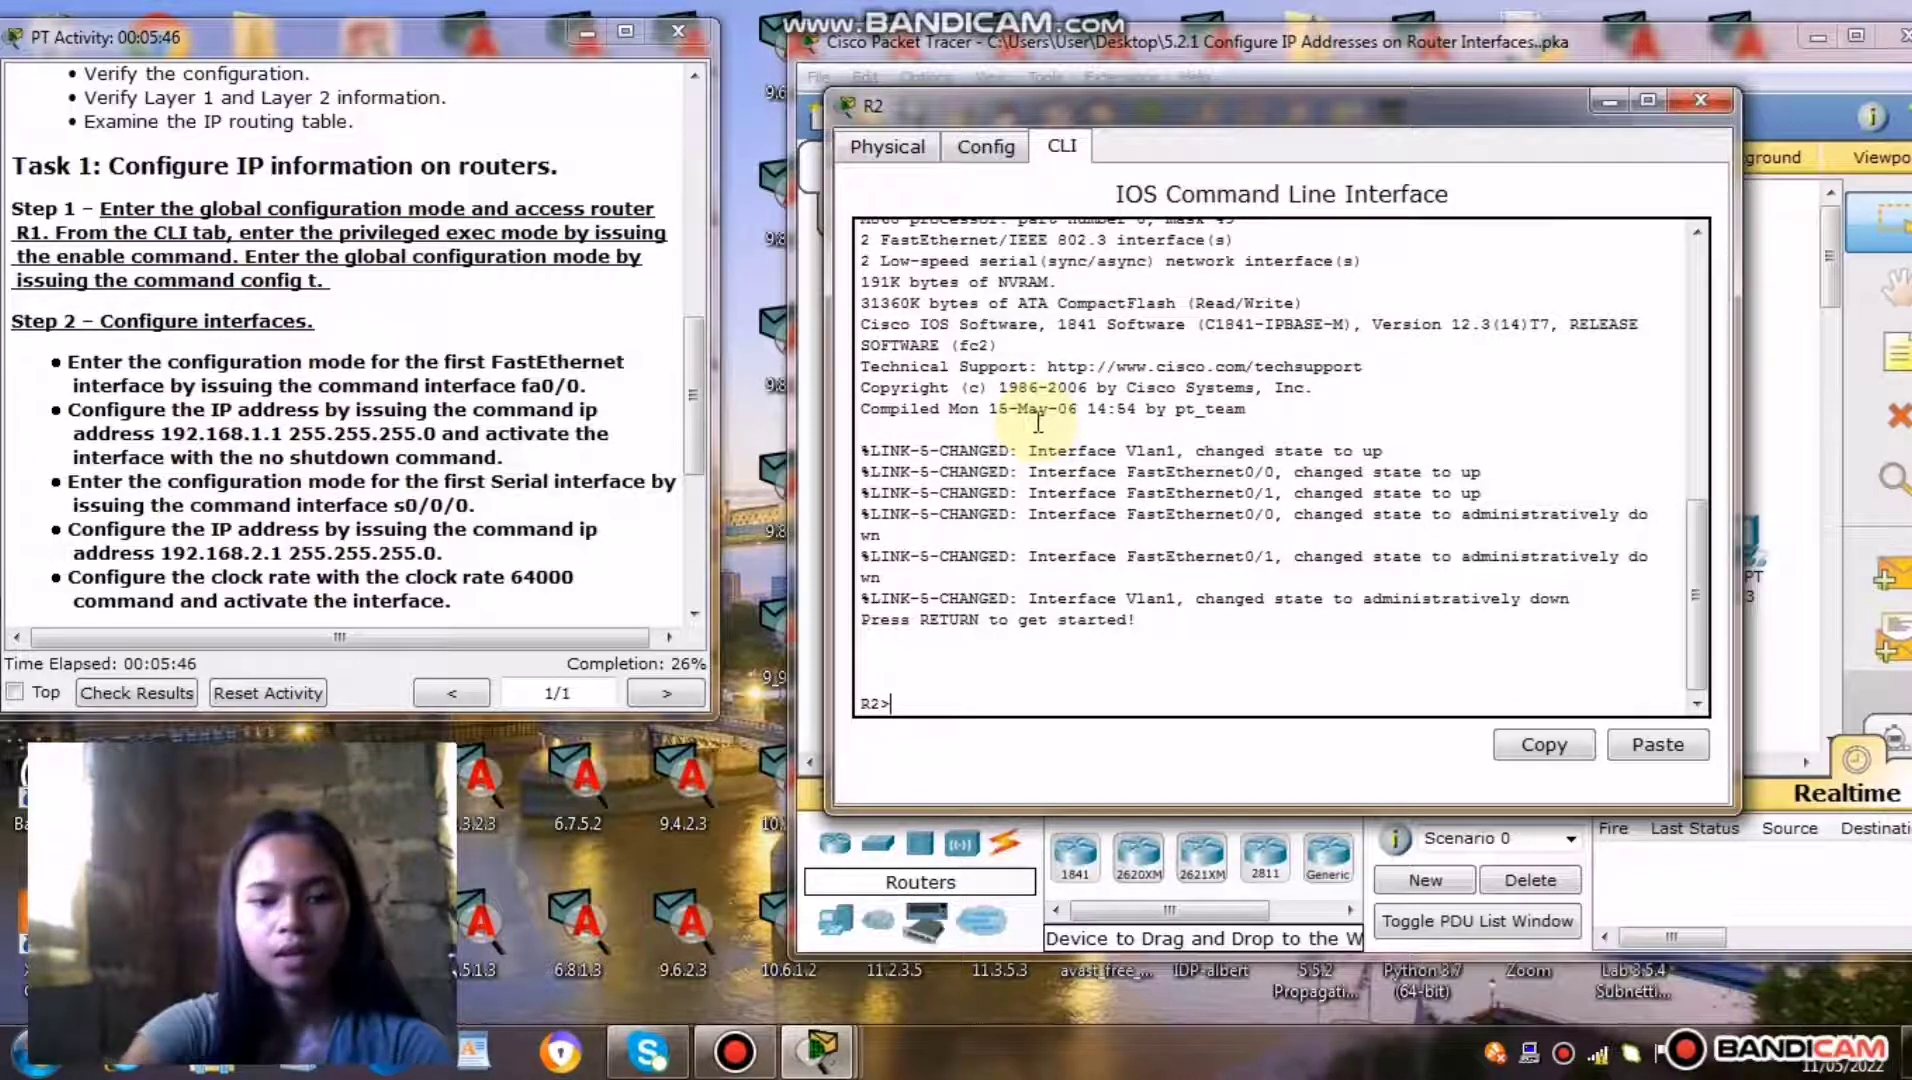
Step: Enter global configuration mode on R2 by running en and config t
type("en")
key("Return")
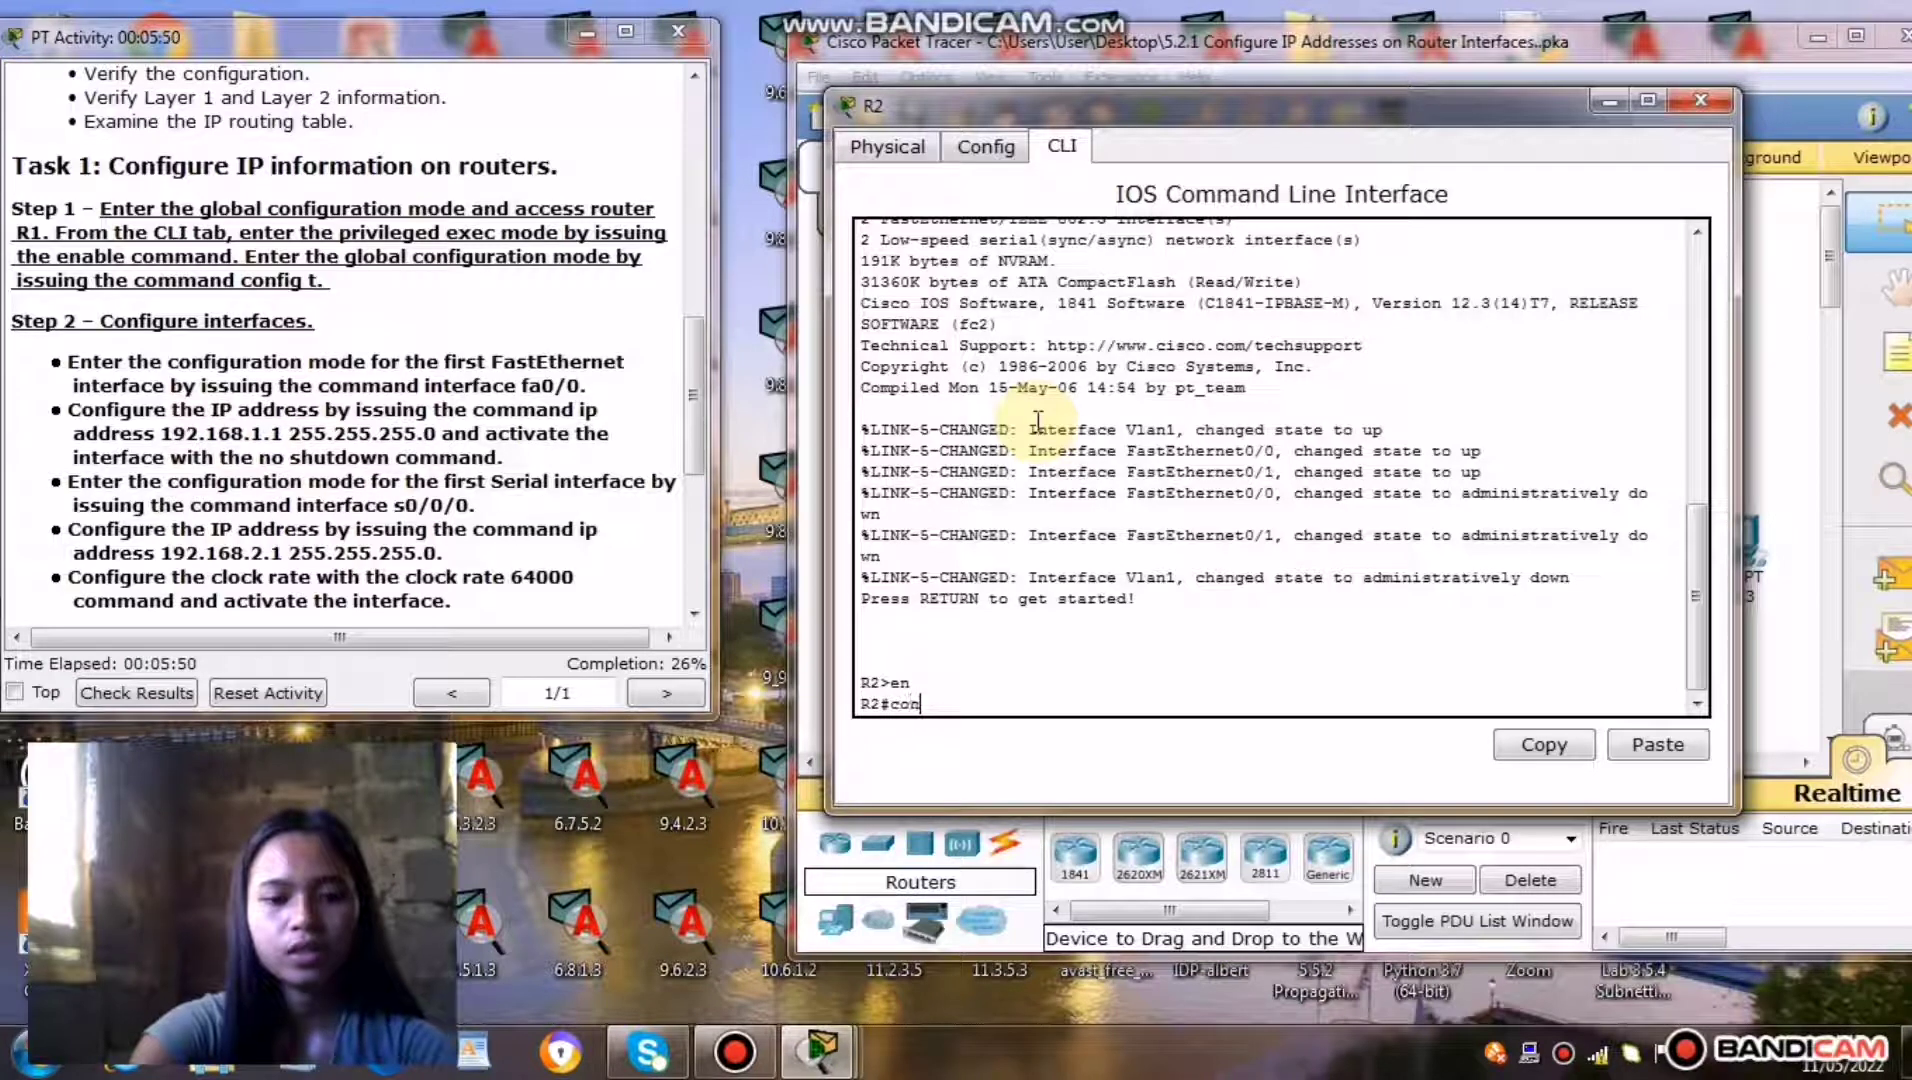
type("config t")
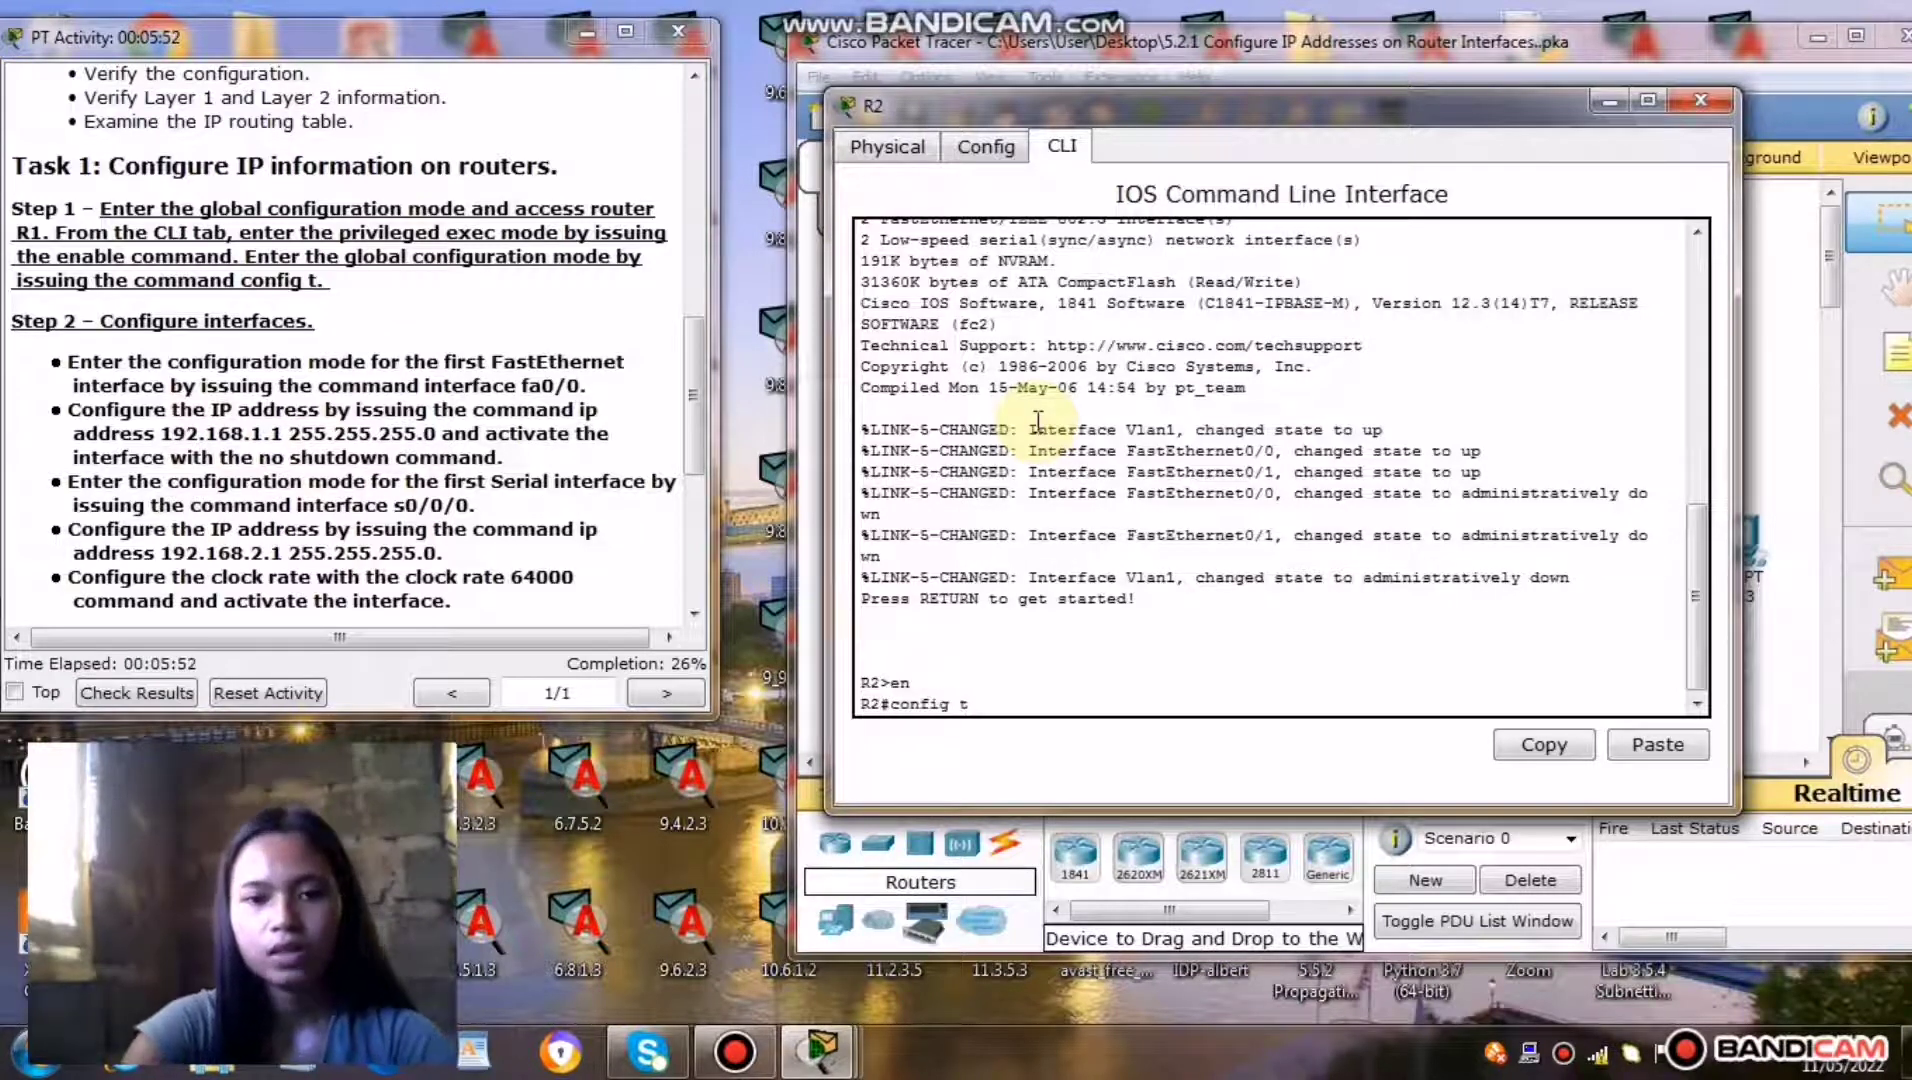
key("Return")
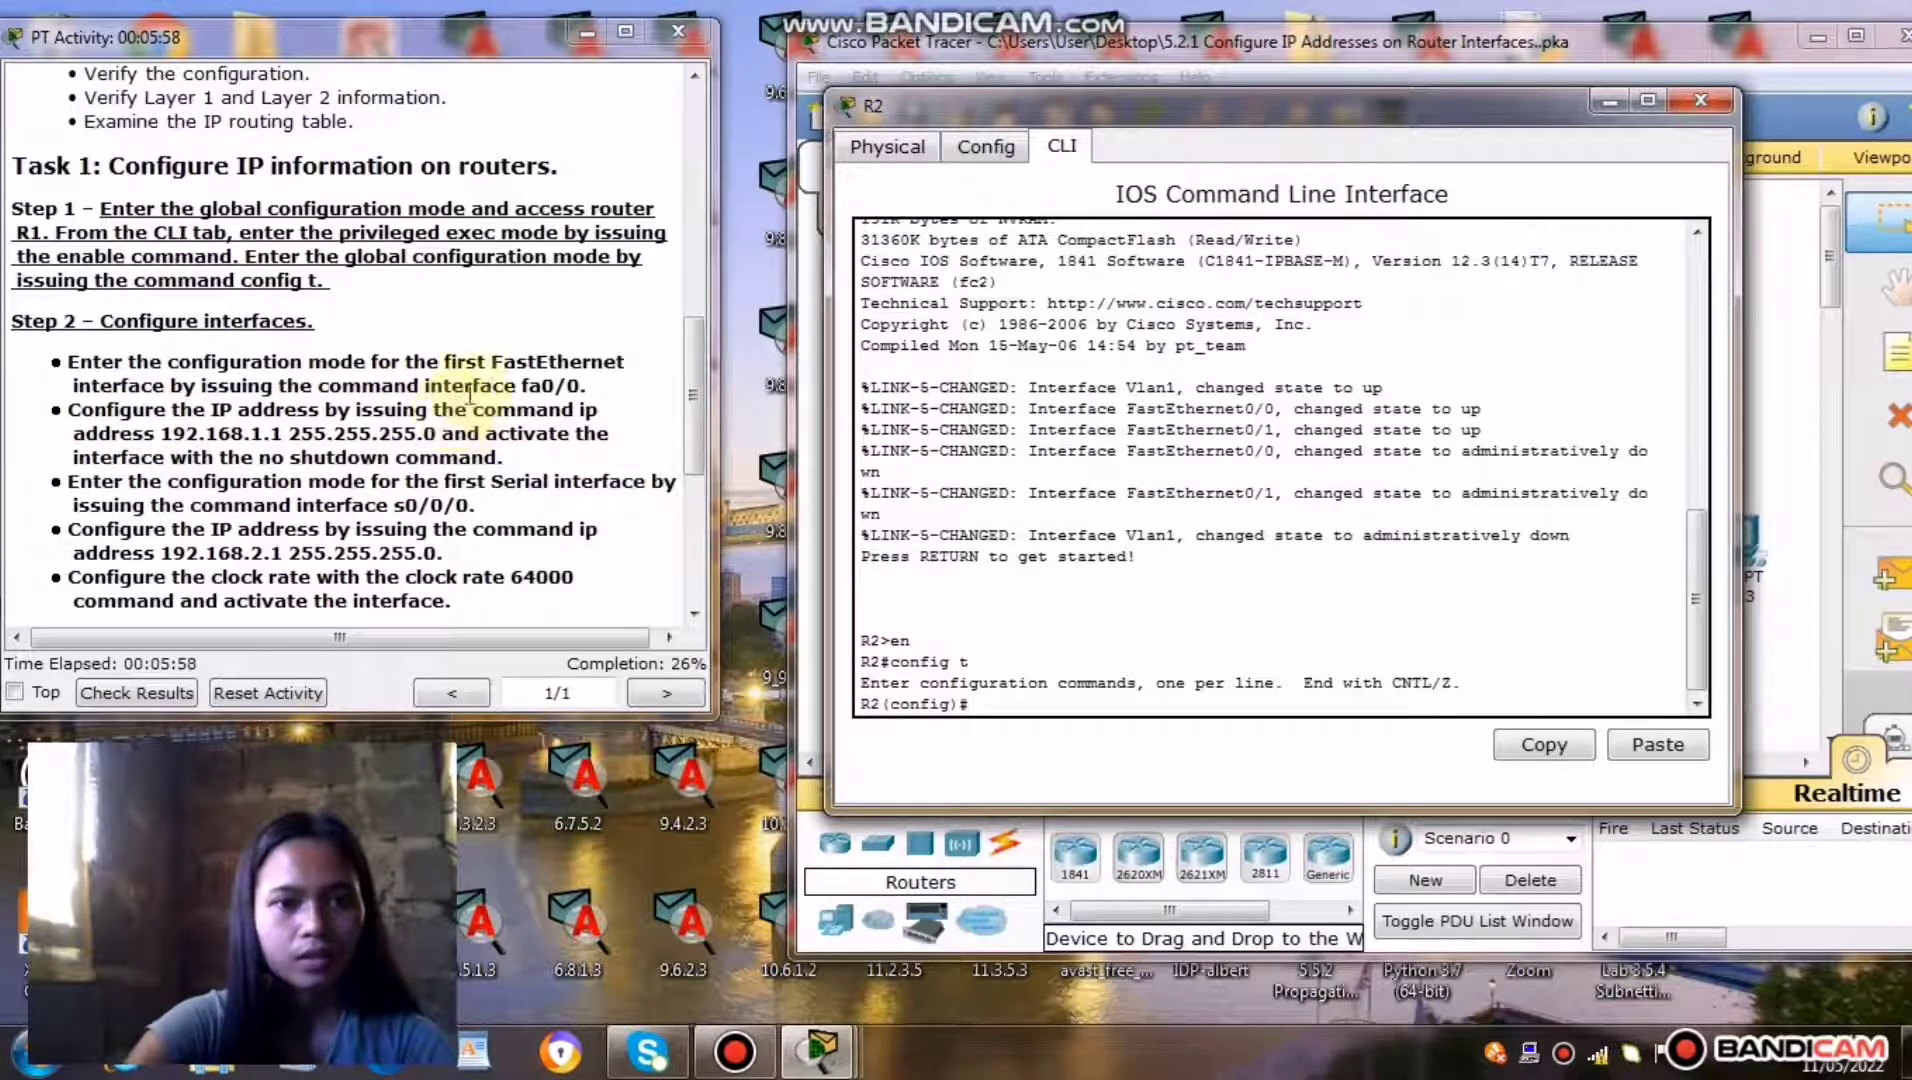
Step: Enter configuration mode for R2's first FastEthernet interface by copying interface fa0/0 from the instructions and running it
left_click_drag(426, 386, 580, 387)
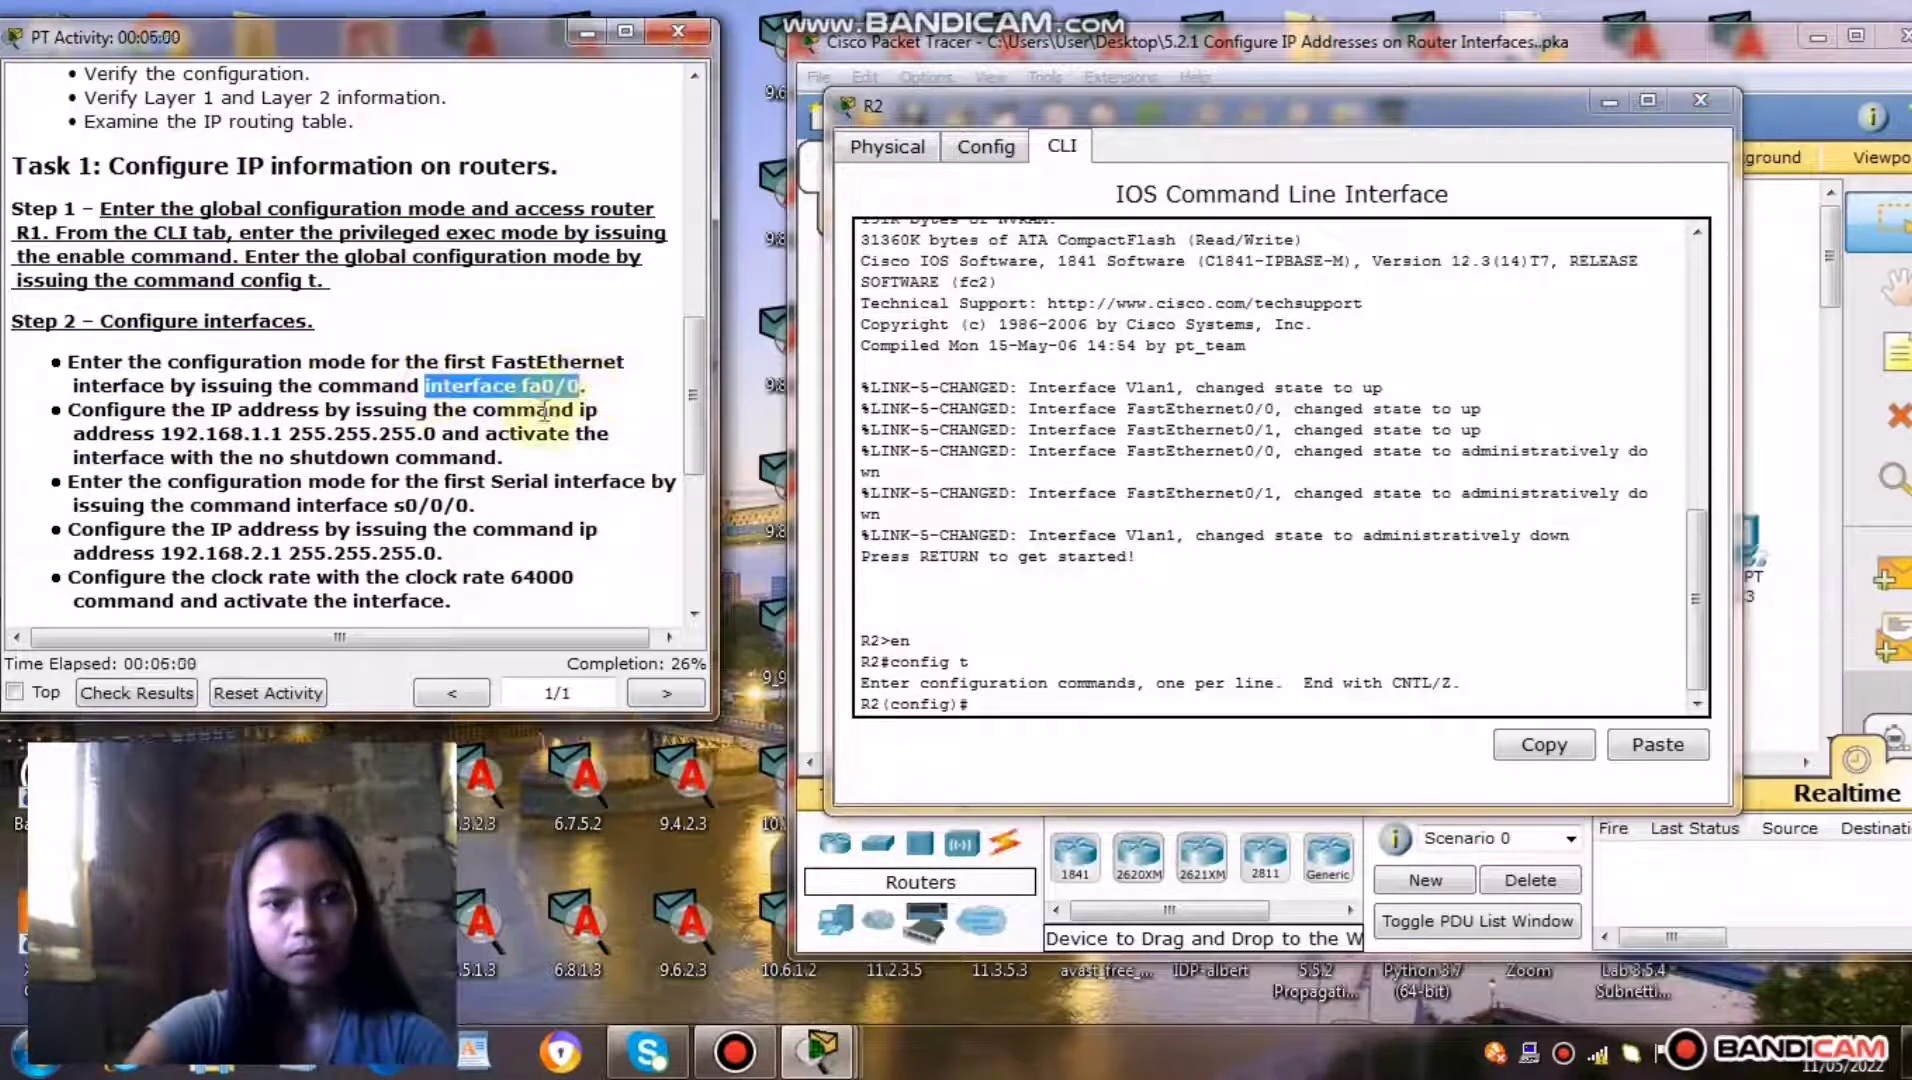
right_click(595, 430)
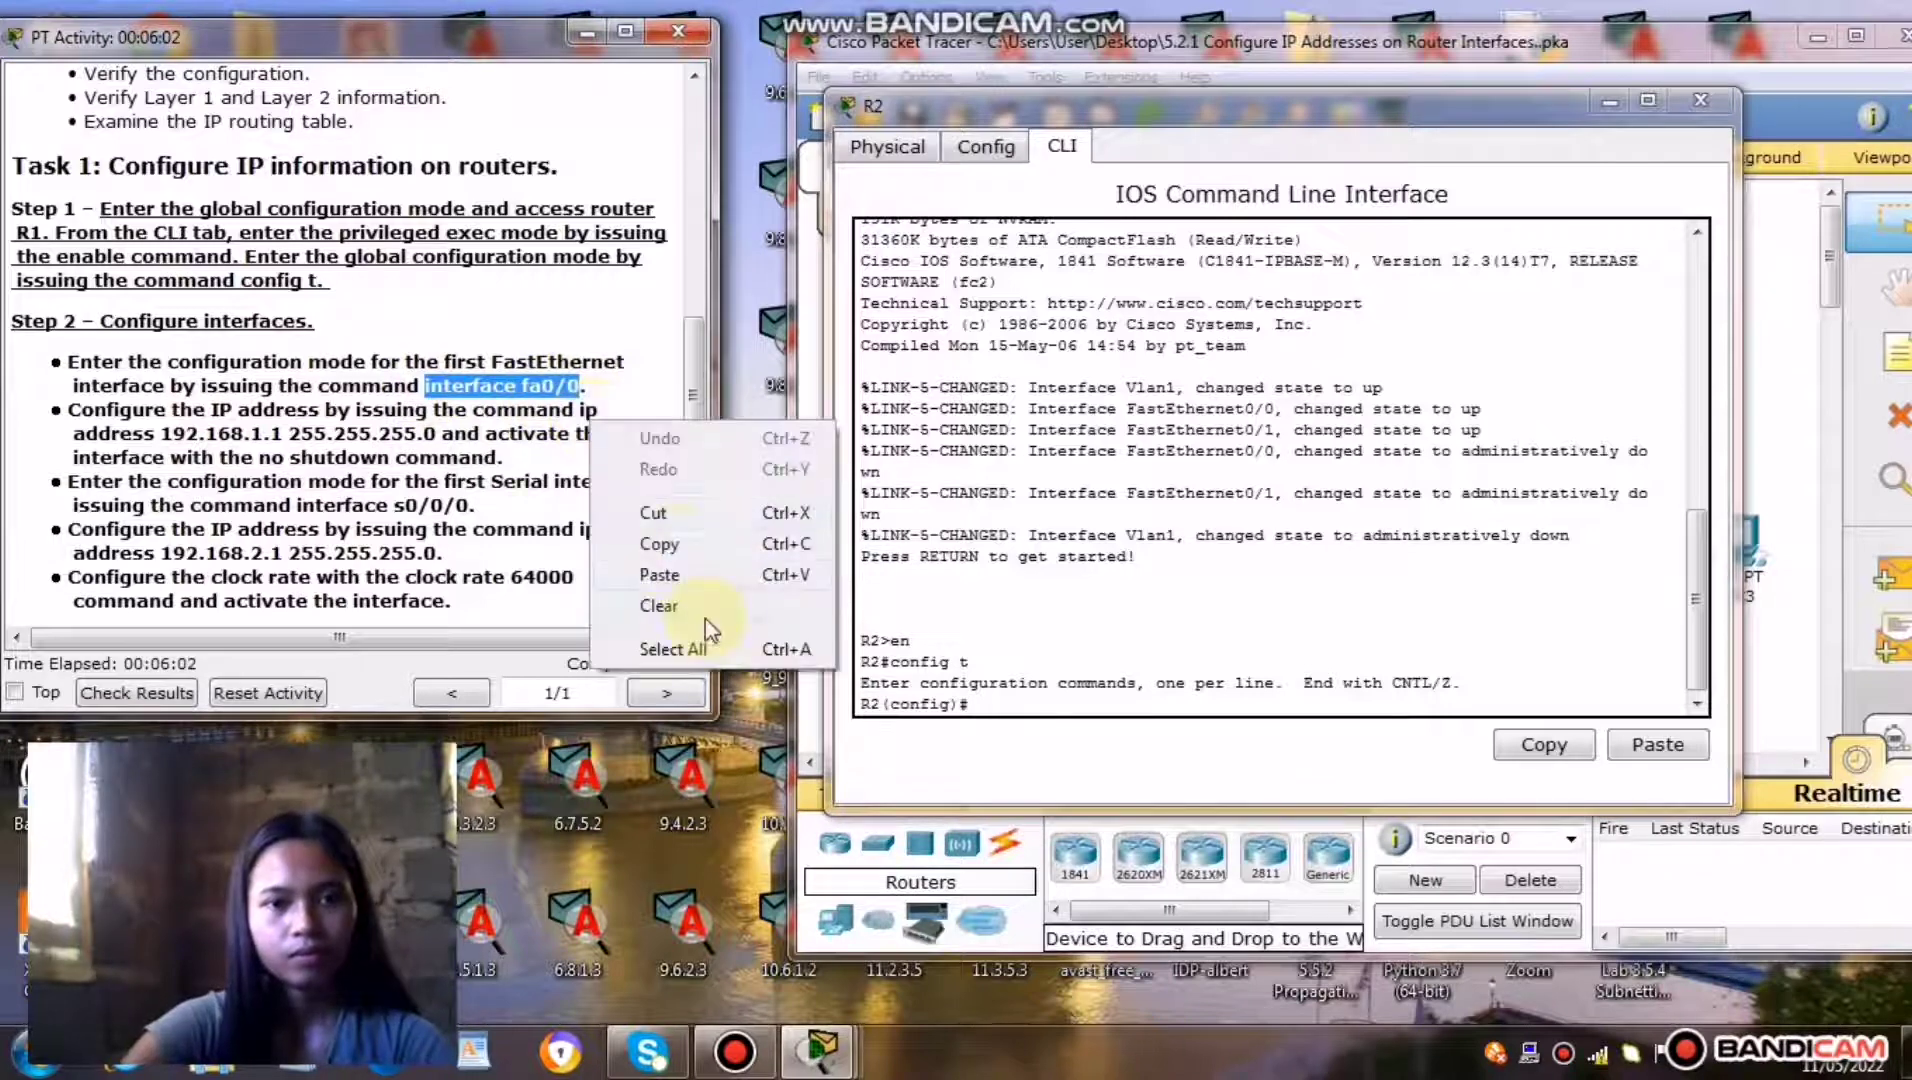
left_click(675, 545)
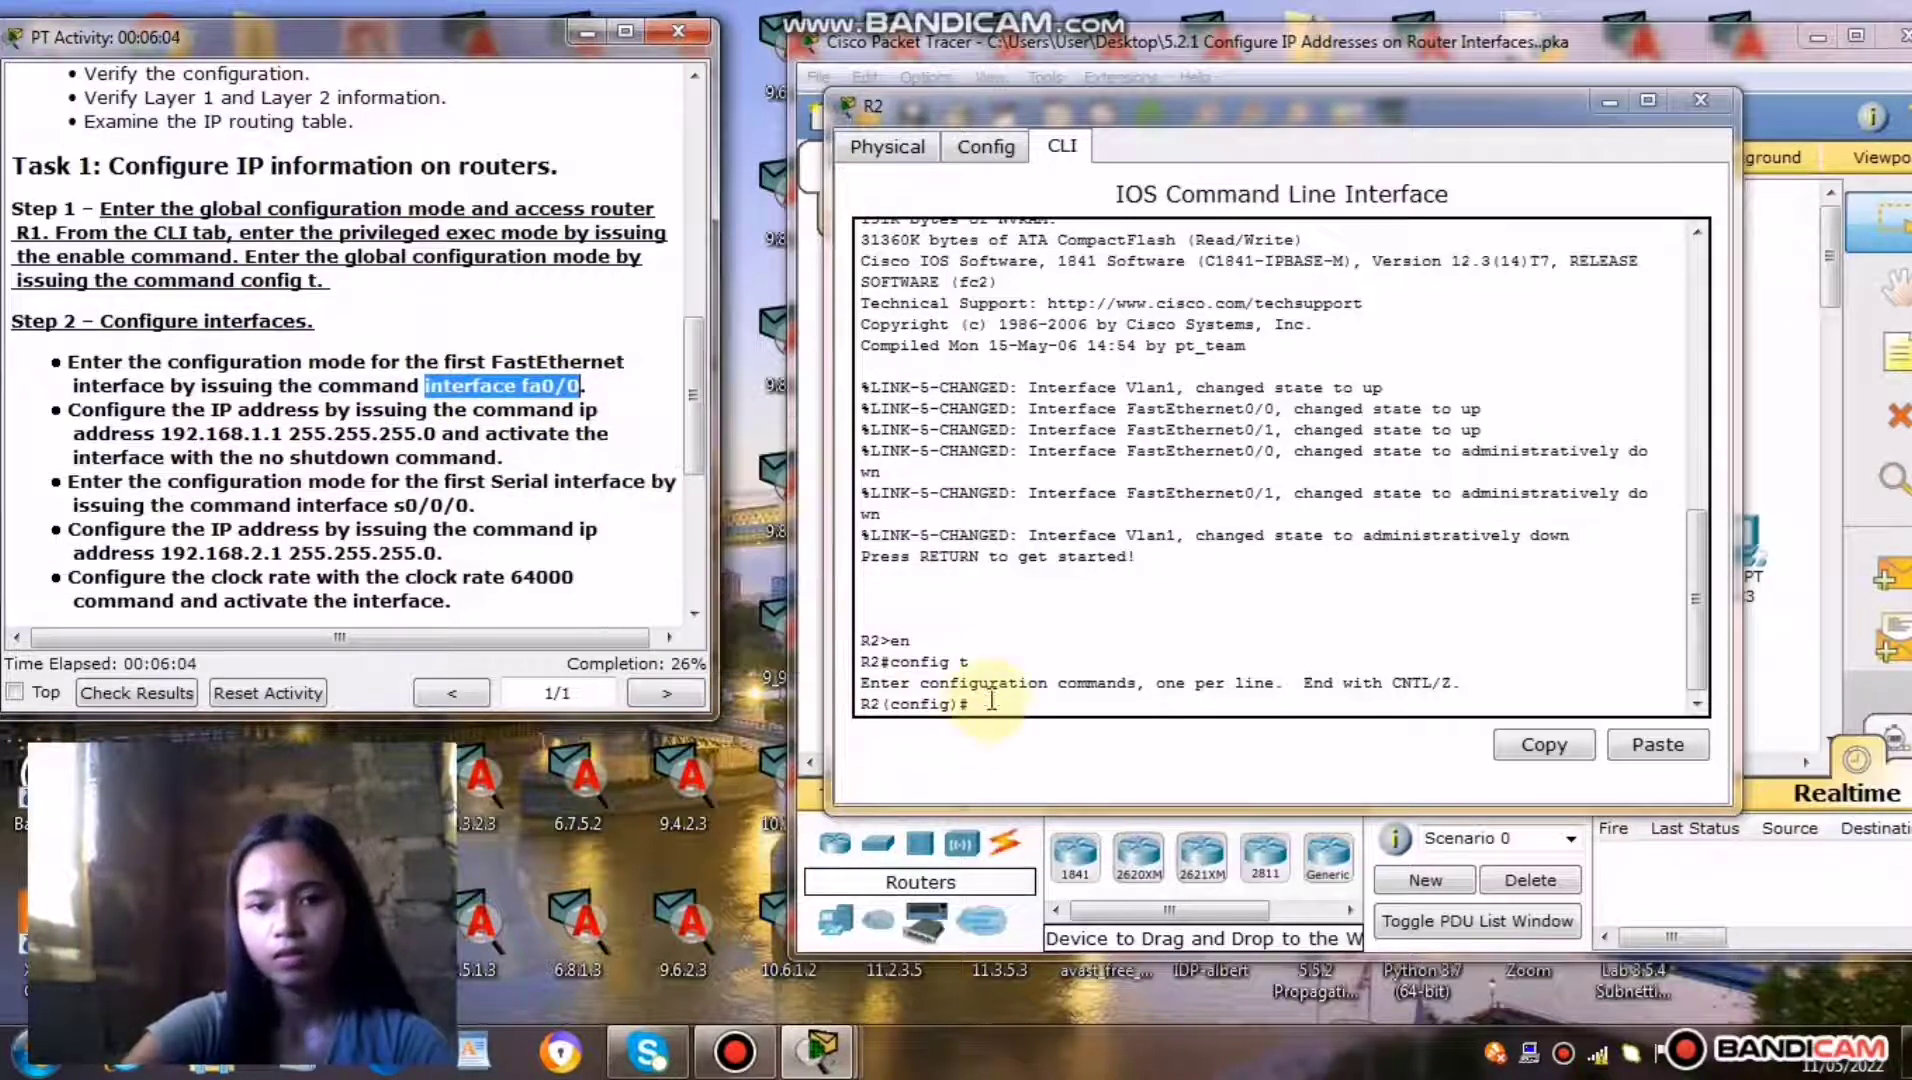
left_click(991, 702)
right_click(991, 702)
left_click(1057, 749)
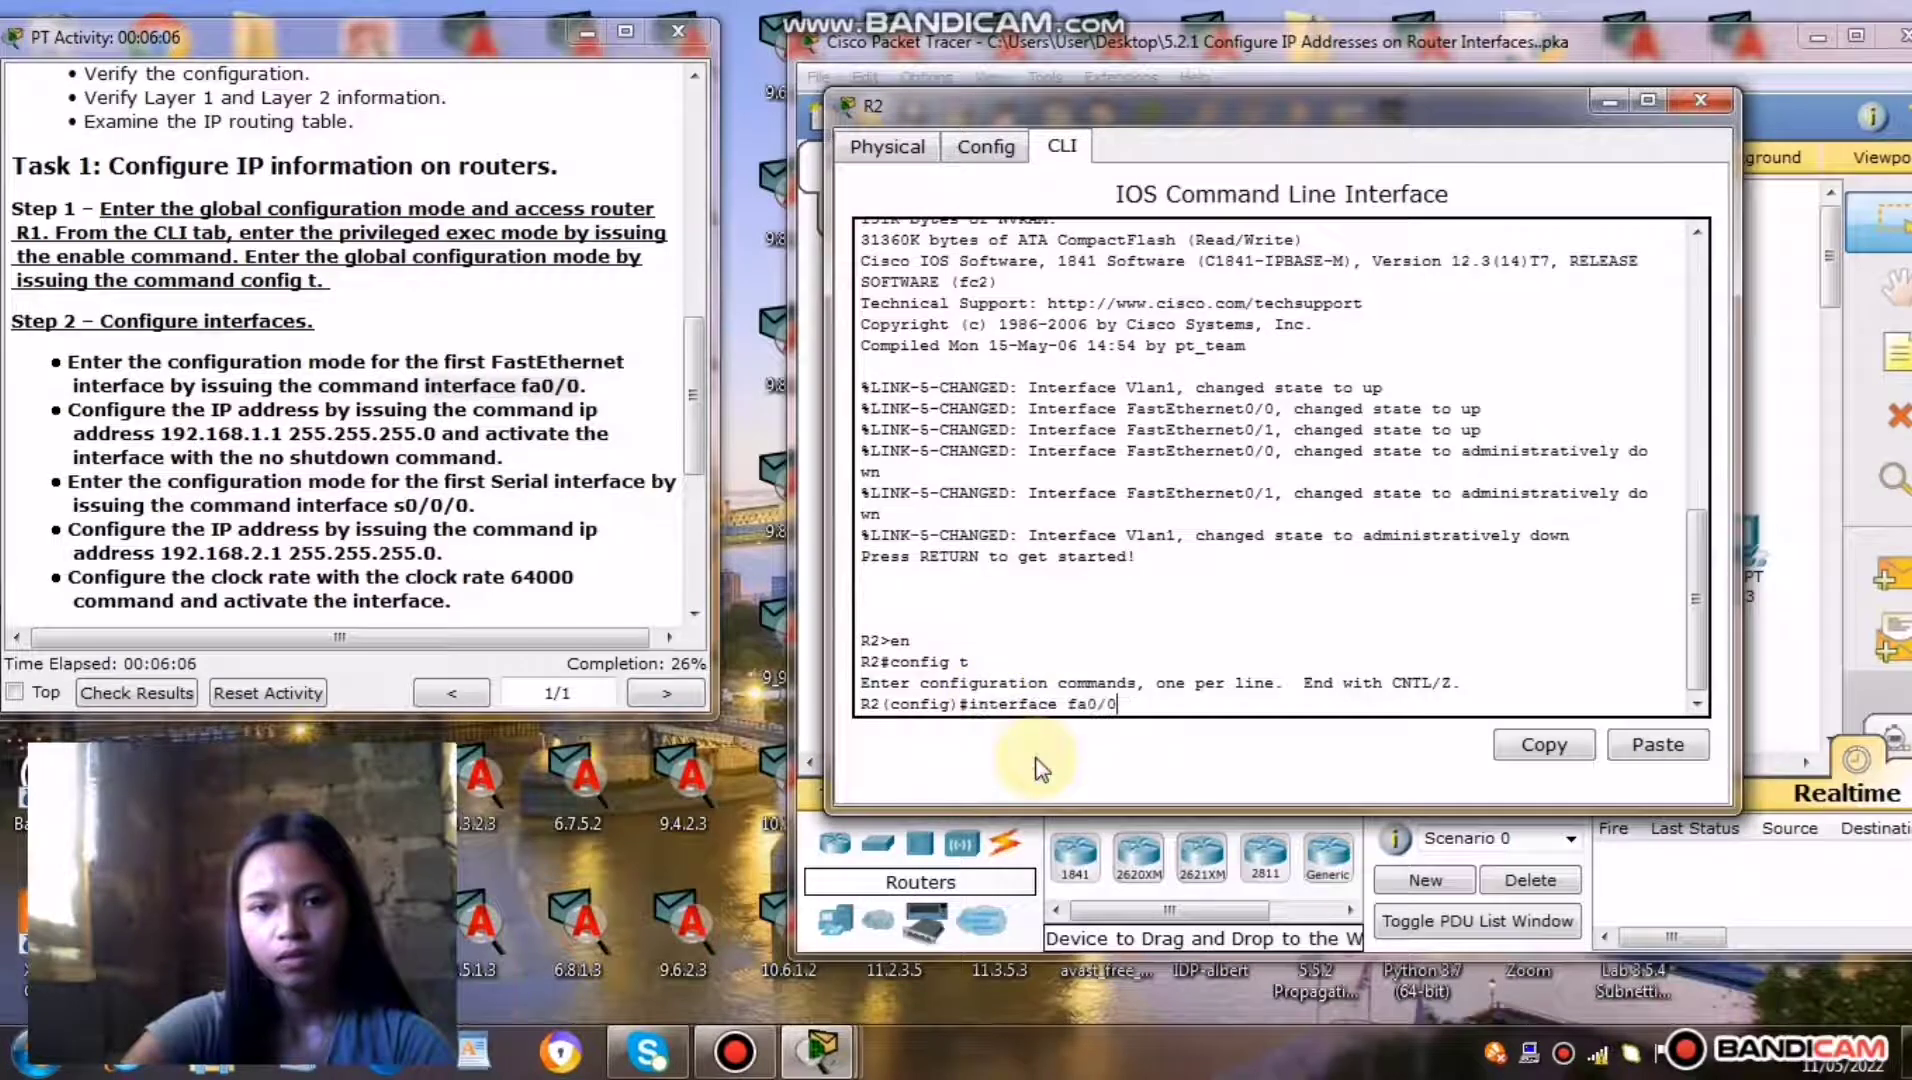
key("Return")
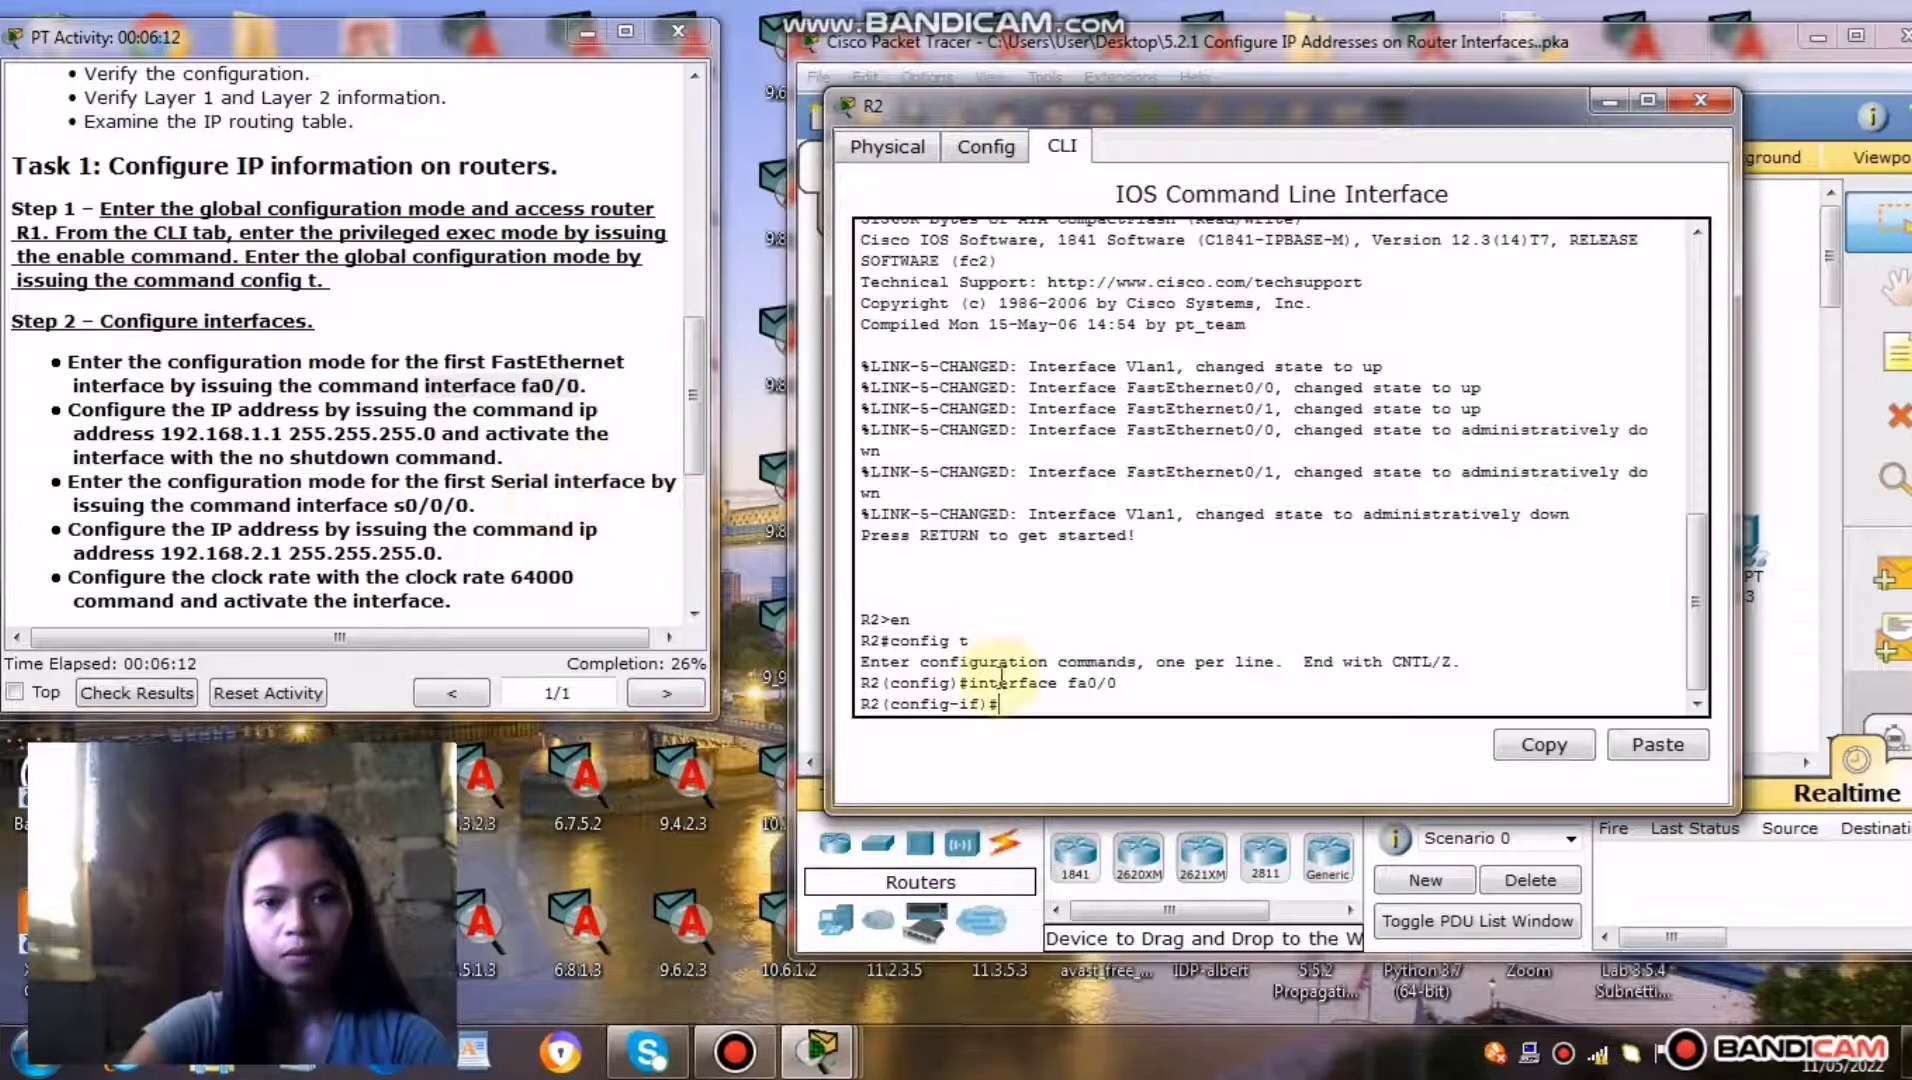
Step: Assign R2's Fa0/0 interface the IP address 192.168.3.1 from the addressing table with subnet mask 255.255.255.0
type("p address")
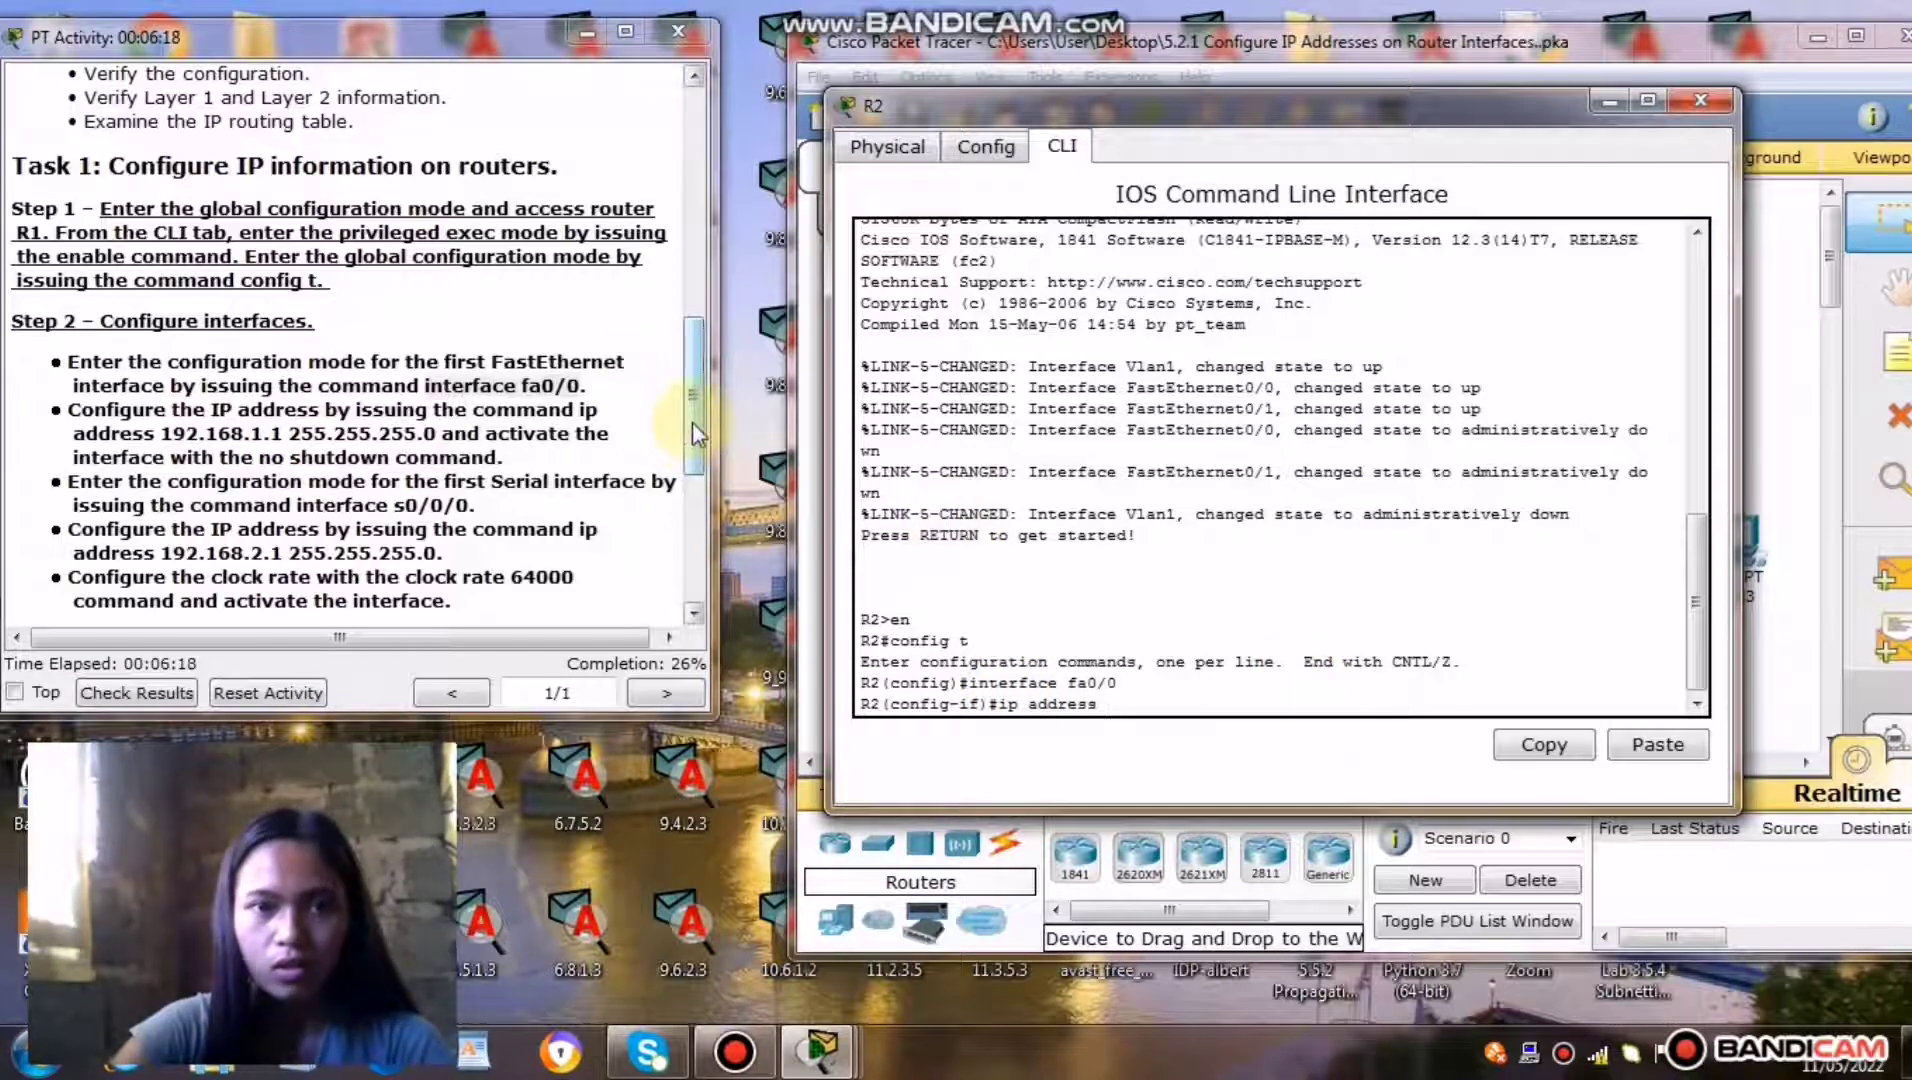
left_click_drag(700, 400, 704, 84)
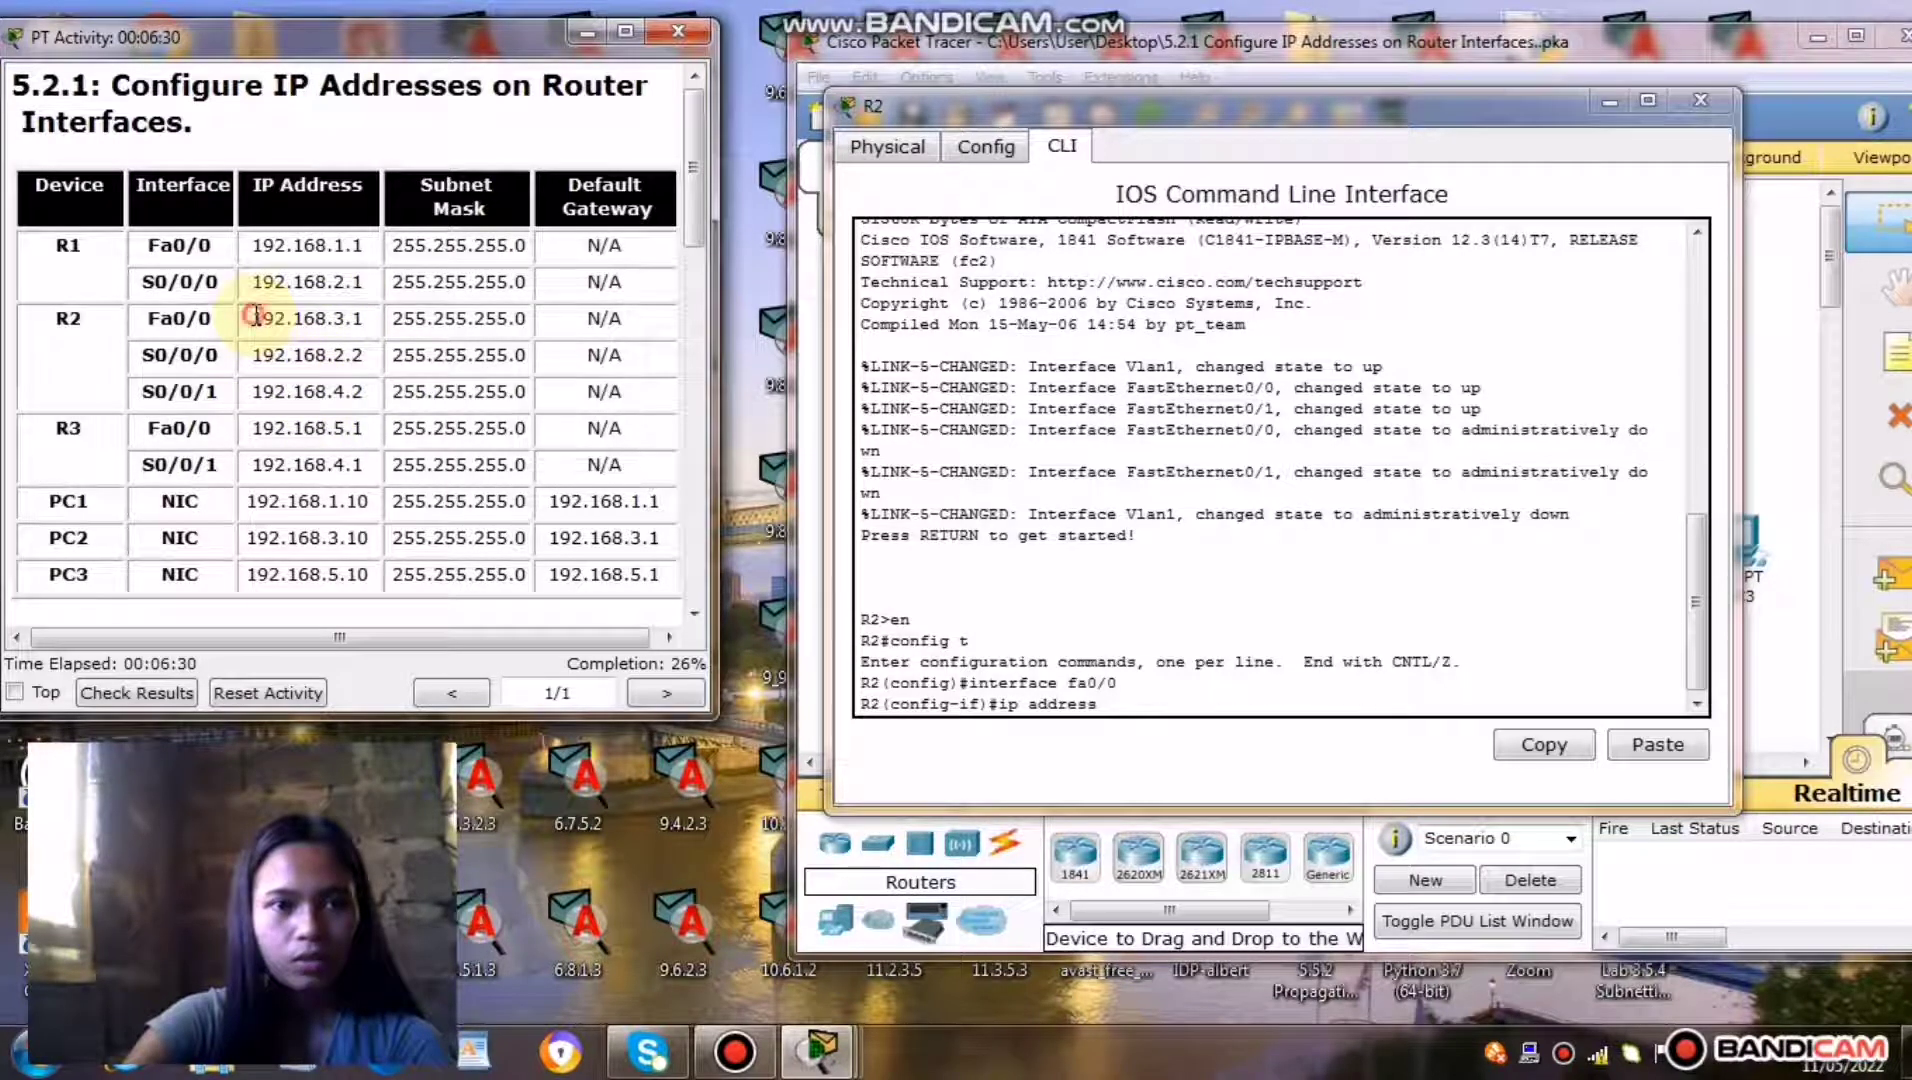
left_click_drag(255, 317, 345, 330)
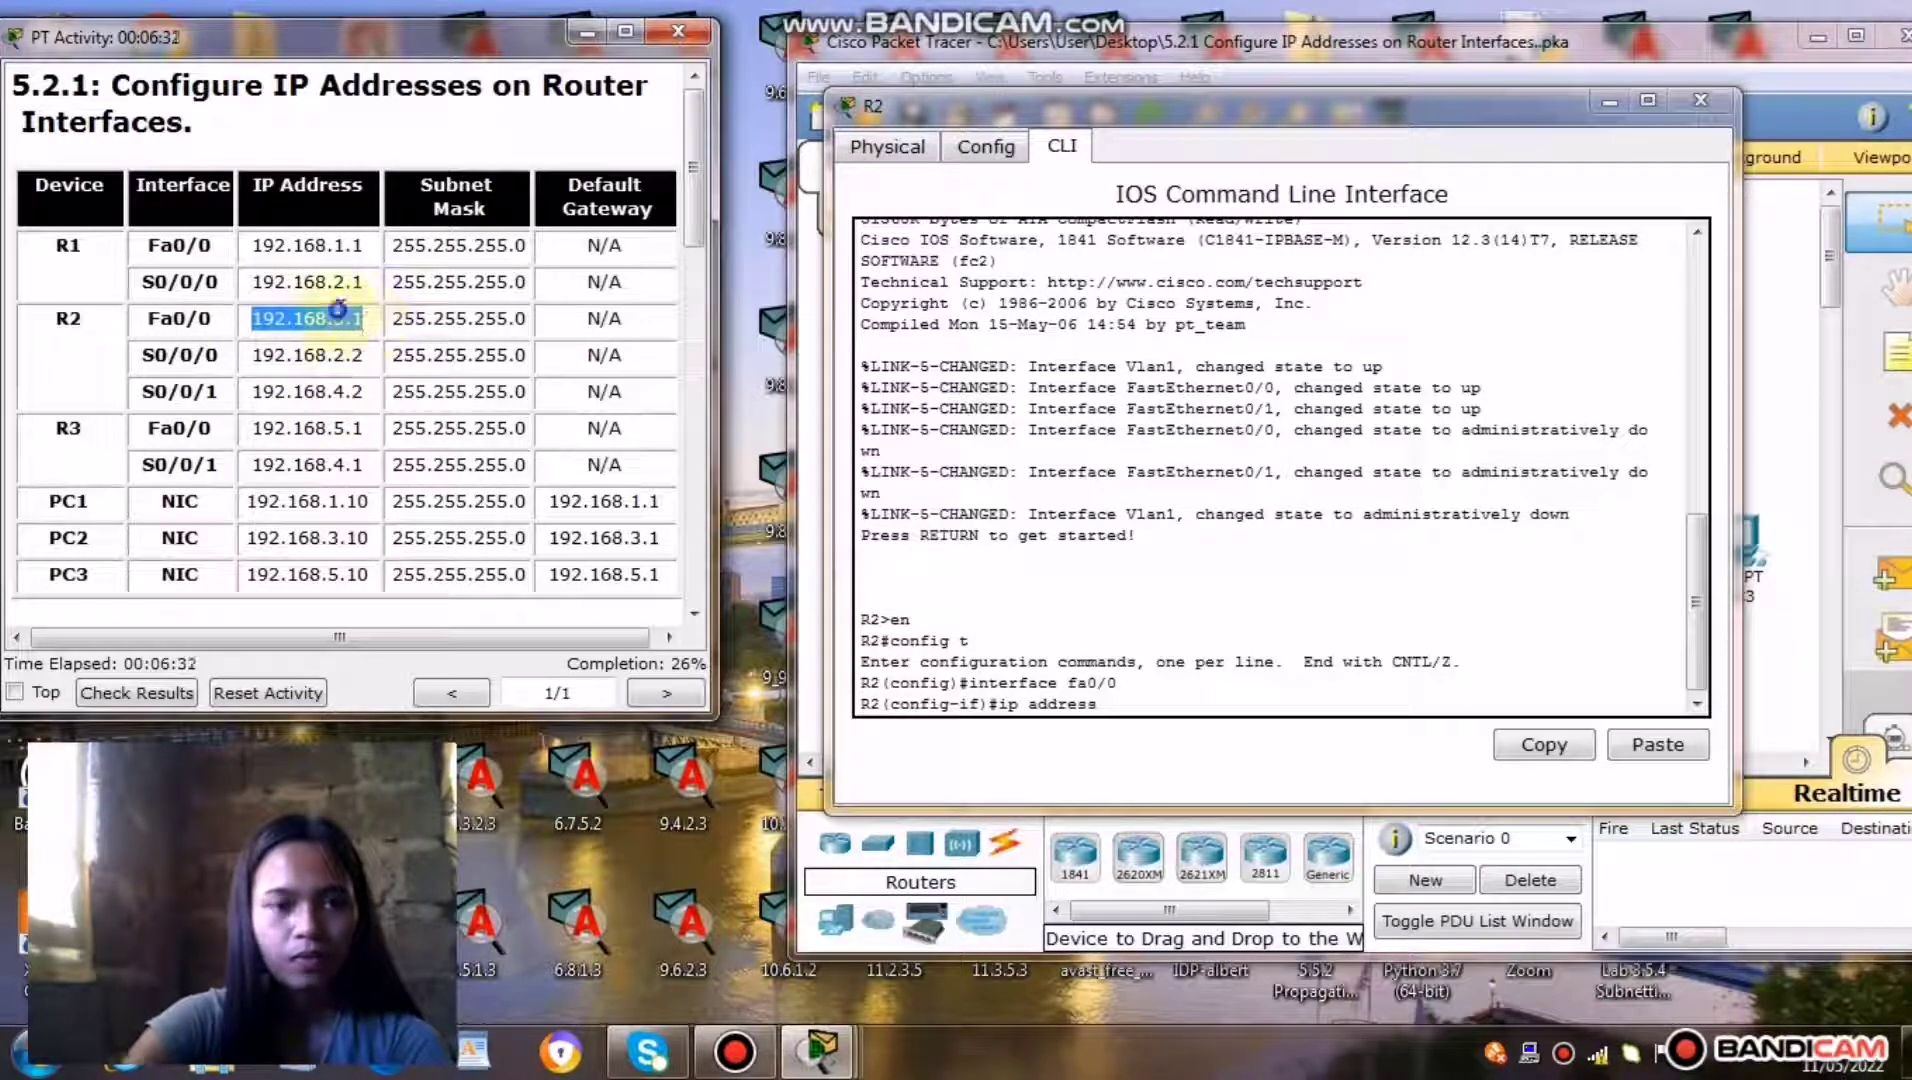
right_click(339, 311)
left_click(409, 434)
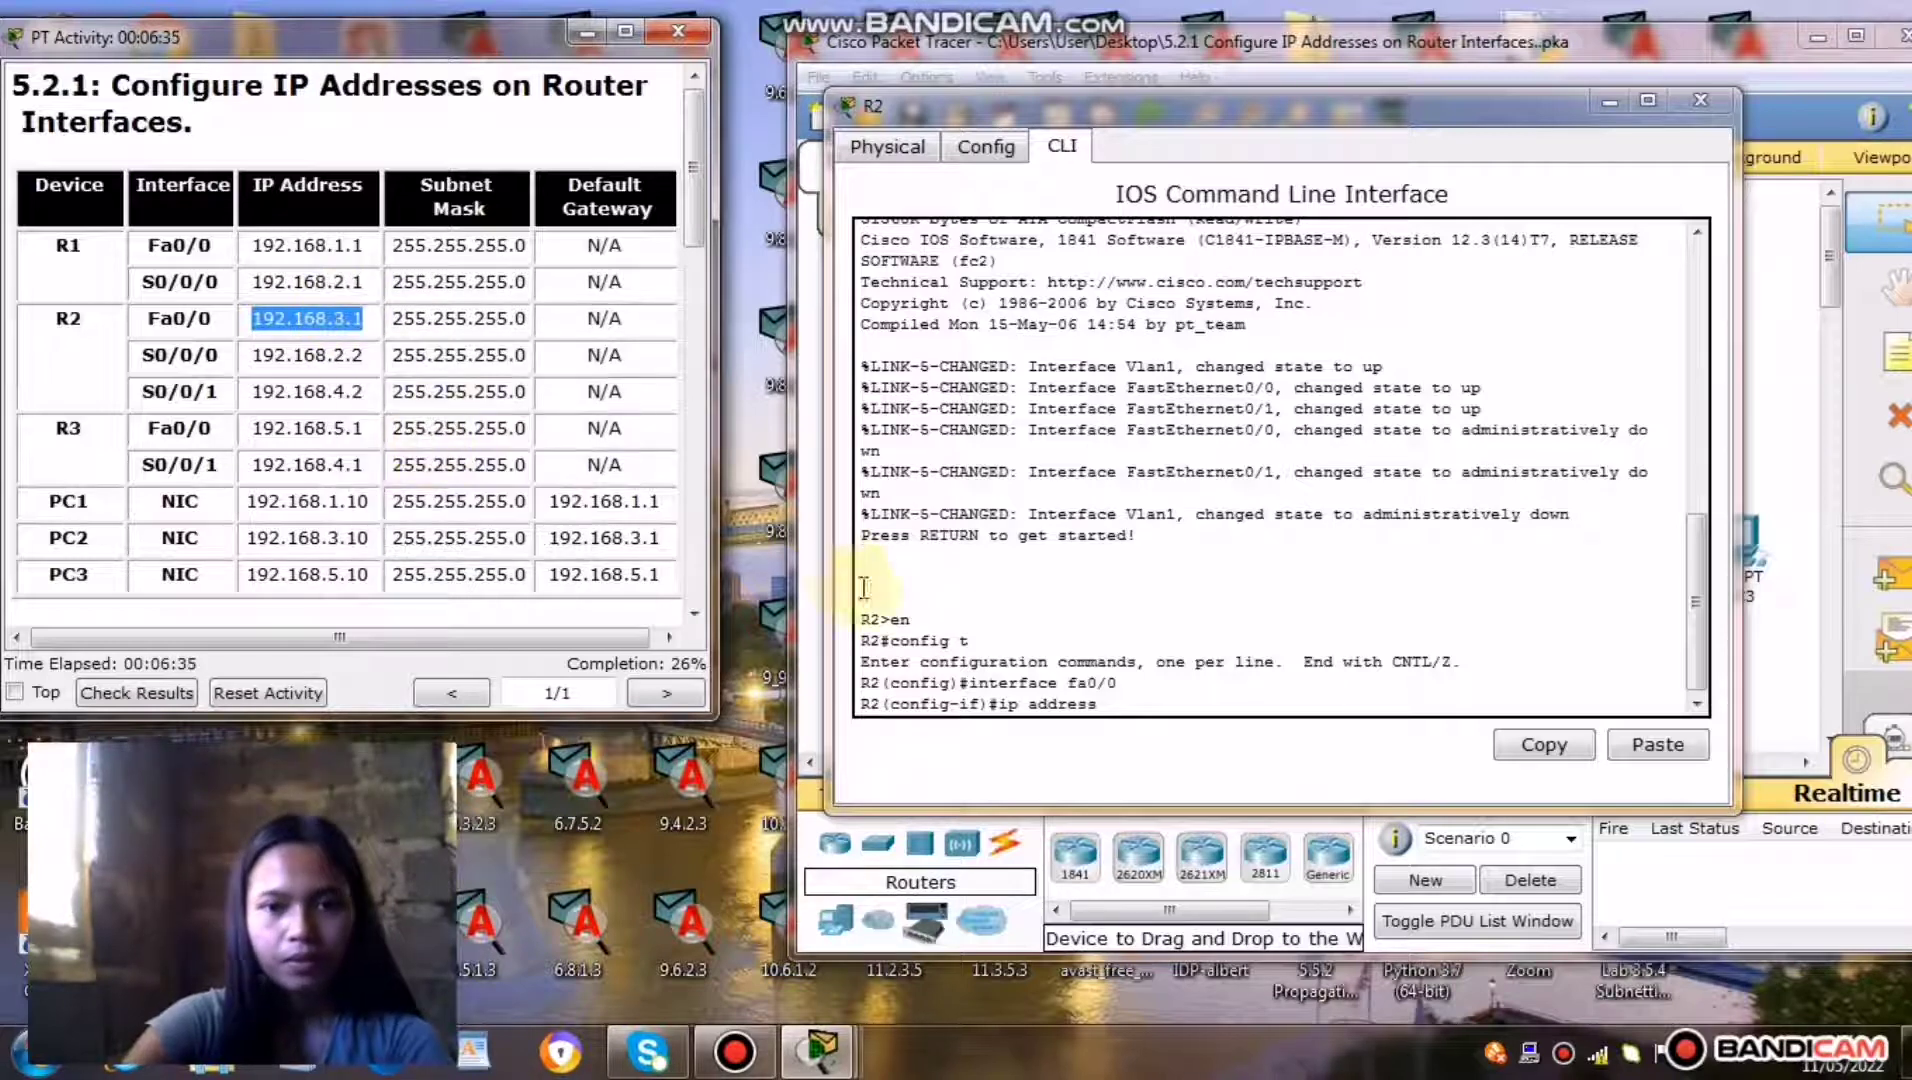
left_click(1113, 704)
right_click(1113, 704)
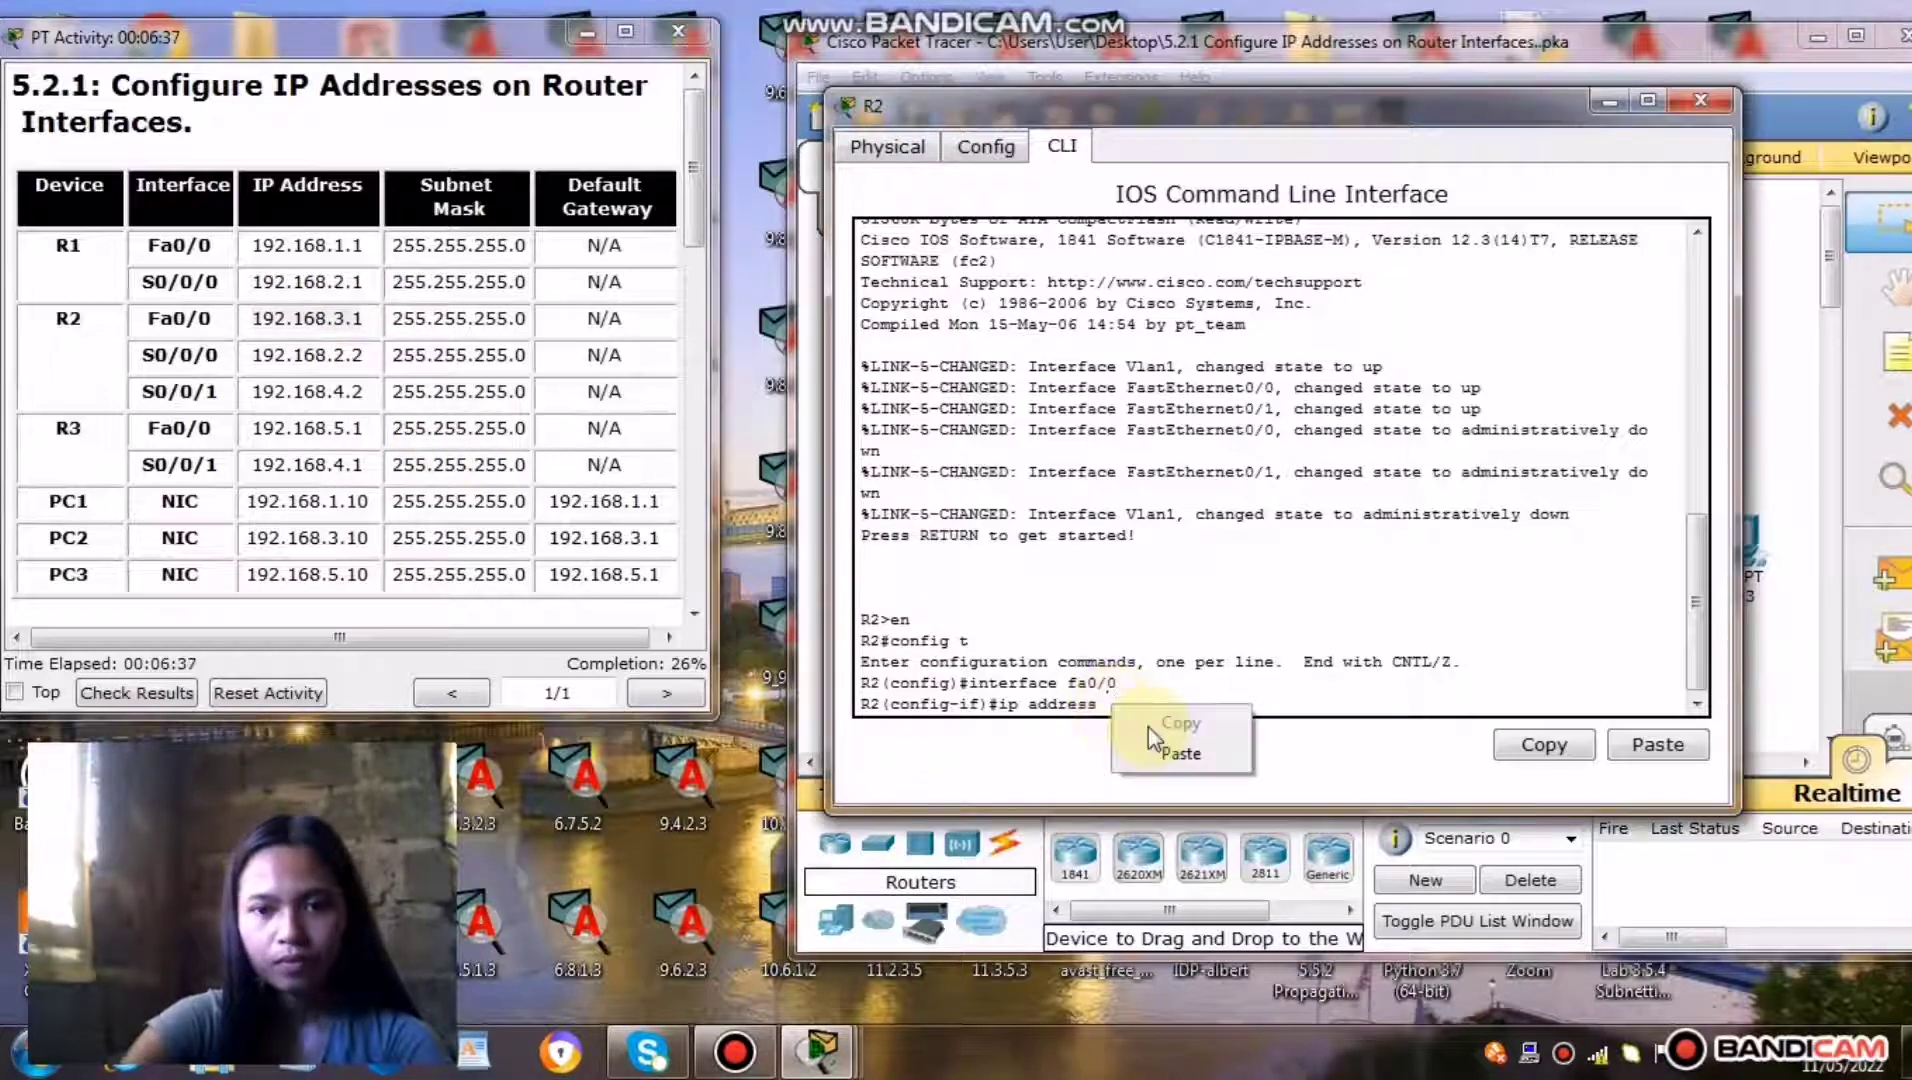
left_click(1165, 755)
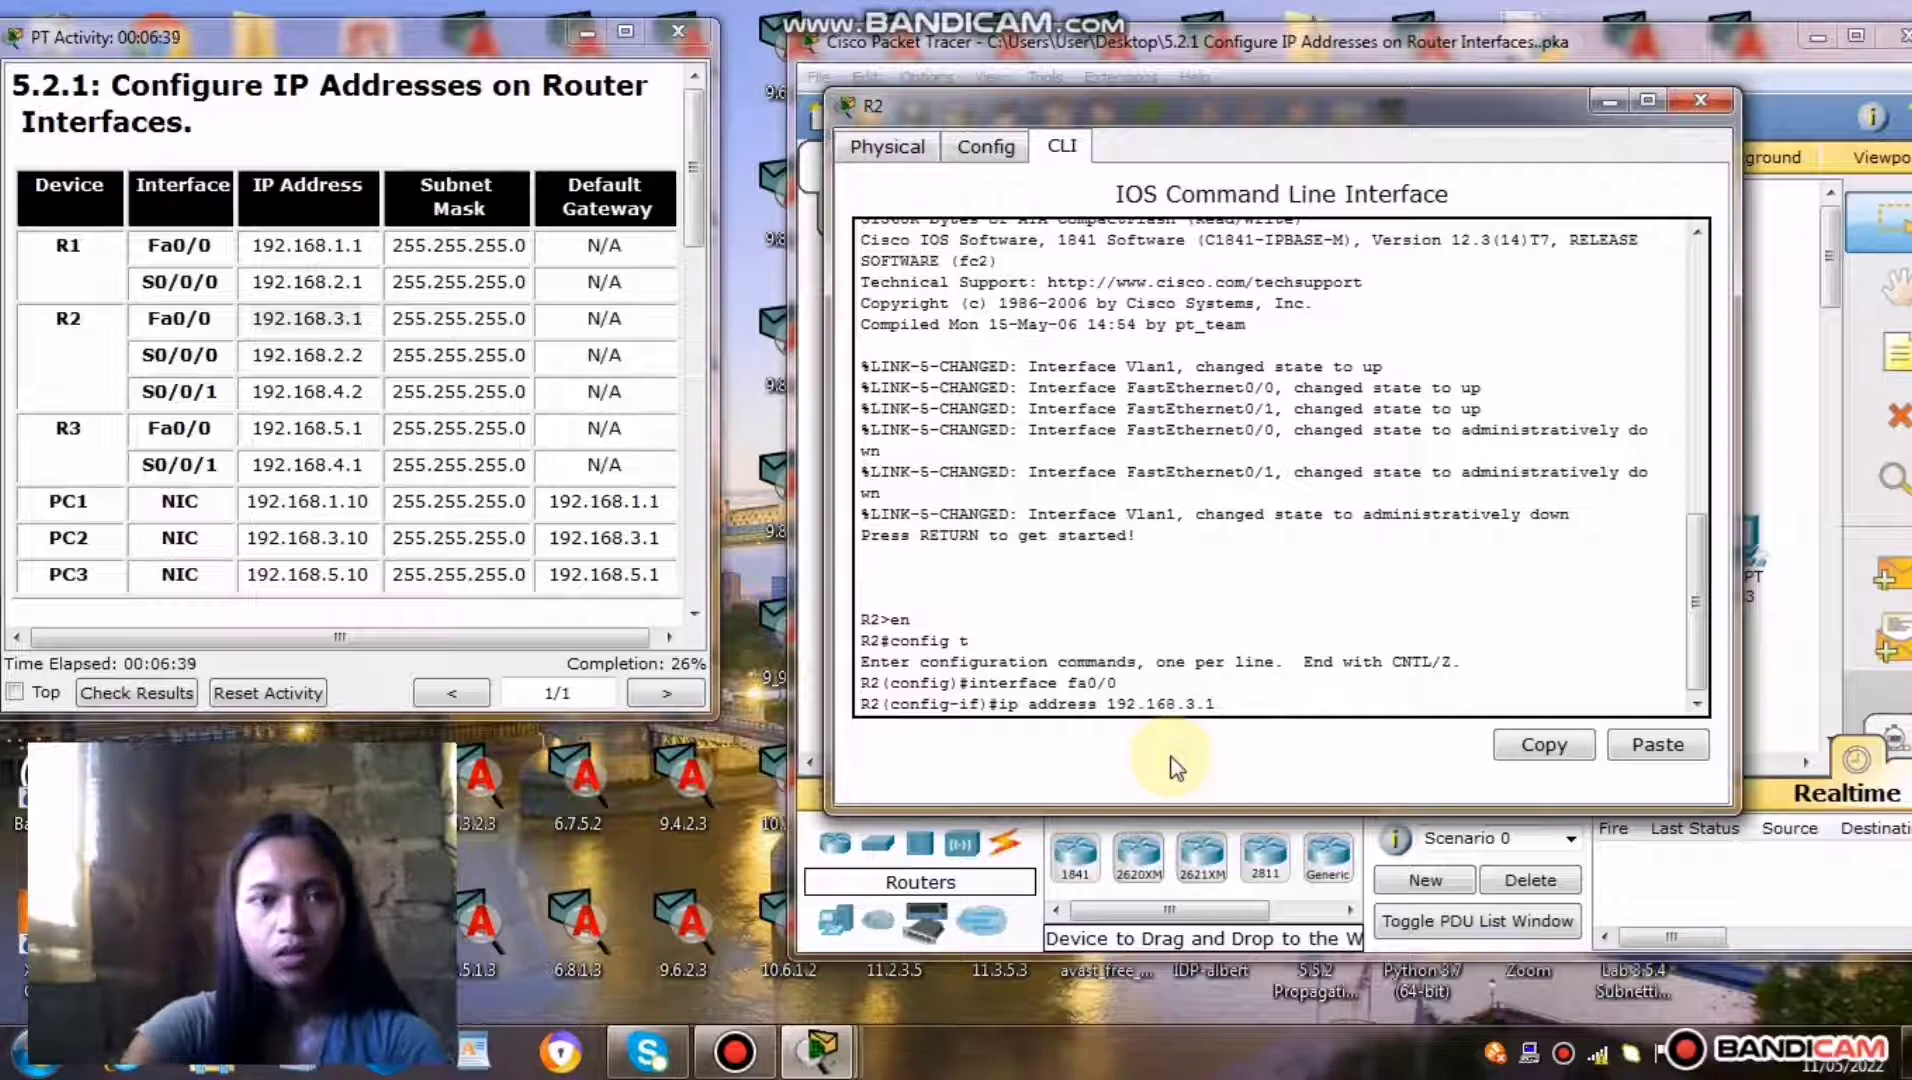
type("255.255.")
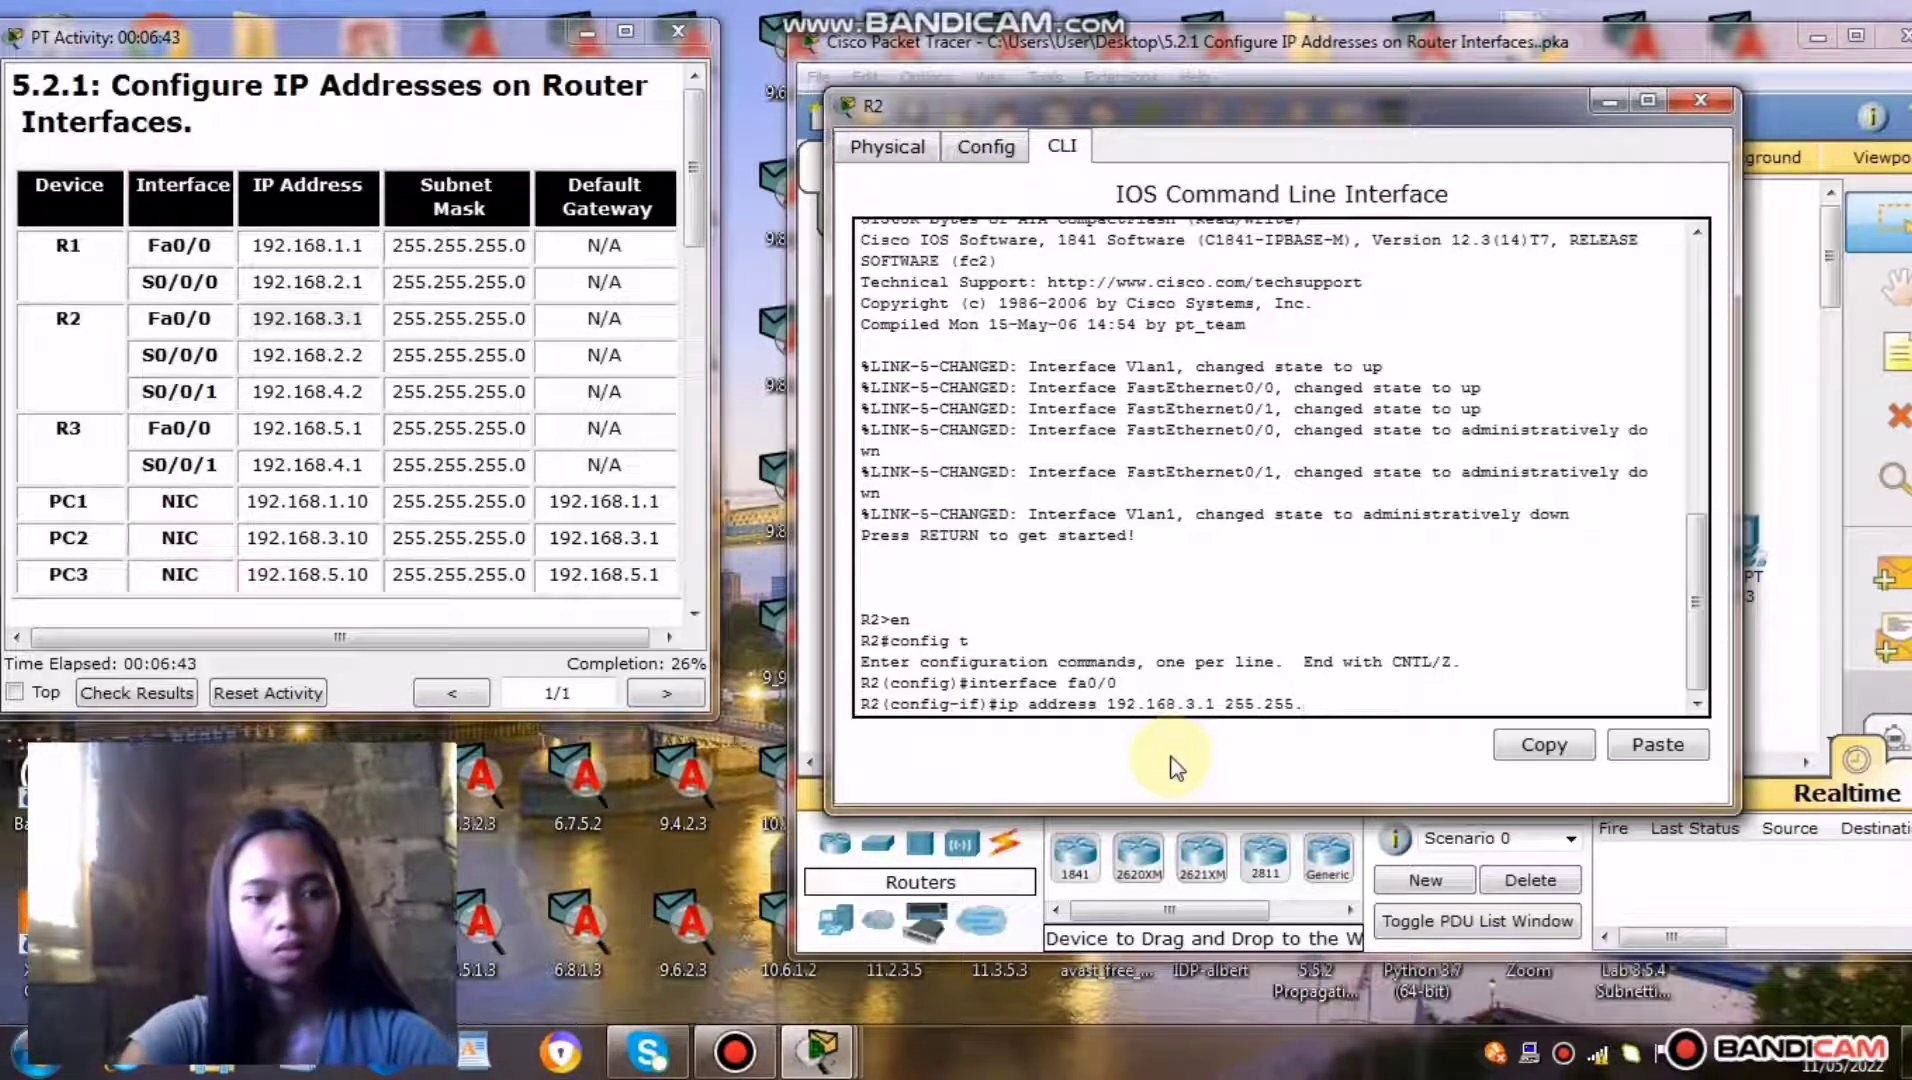
type("255.0")
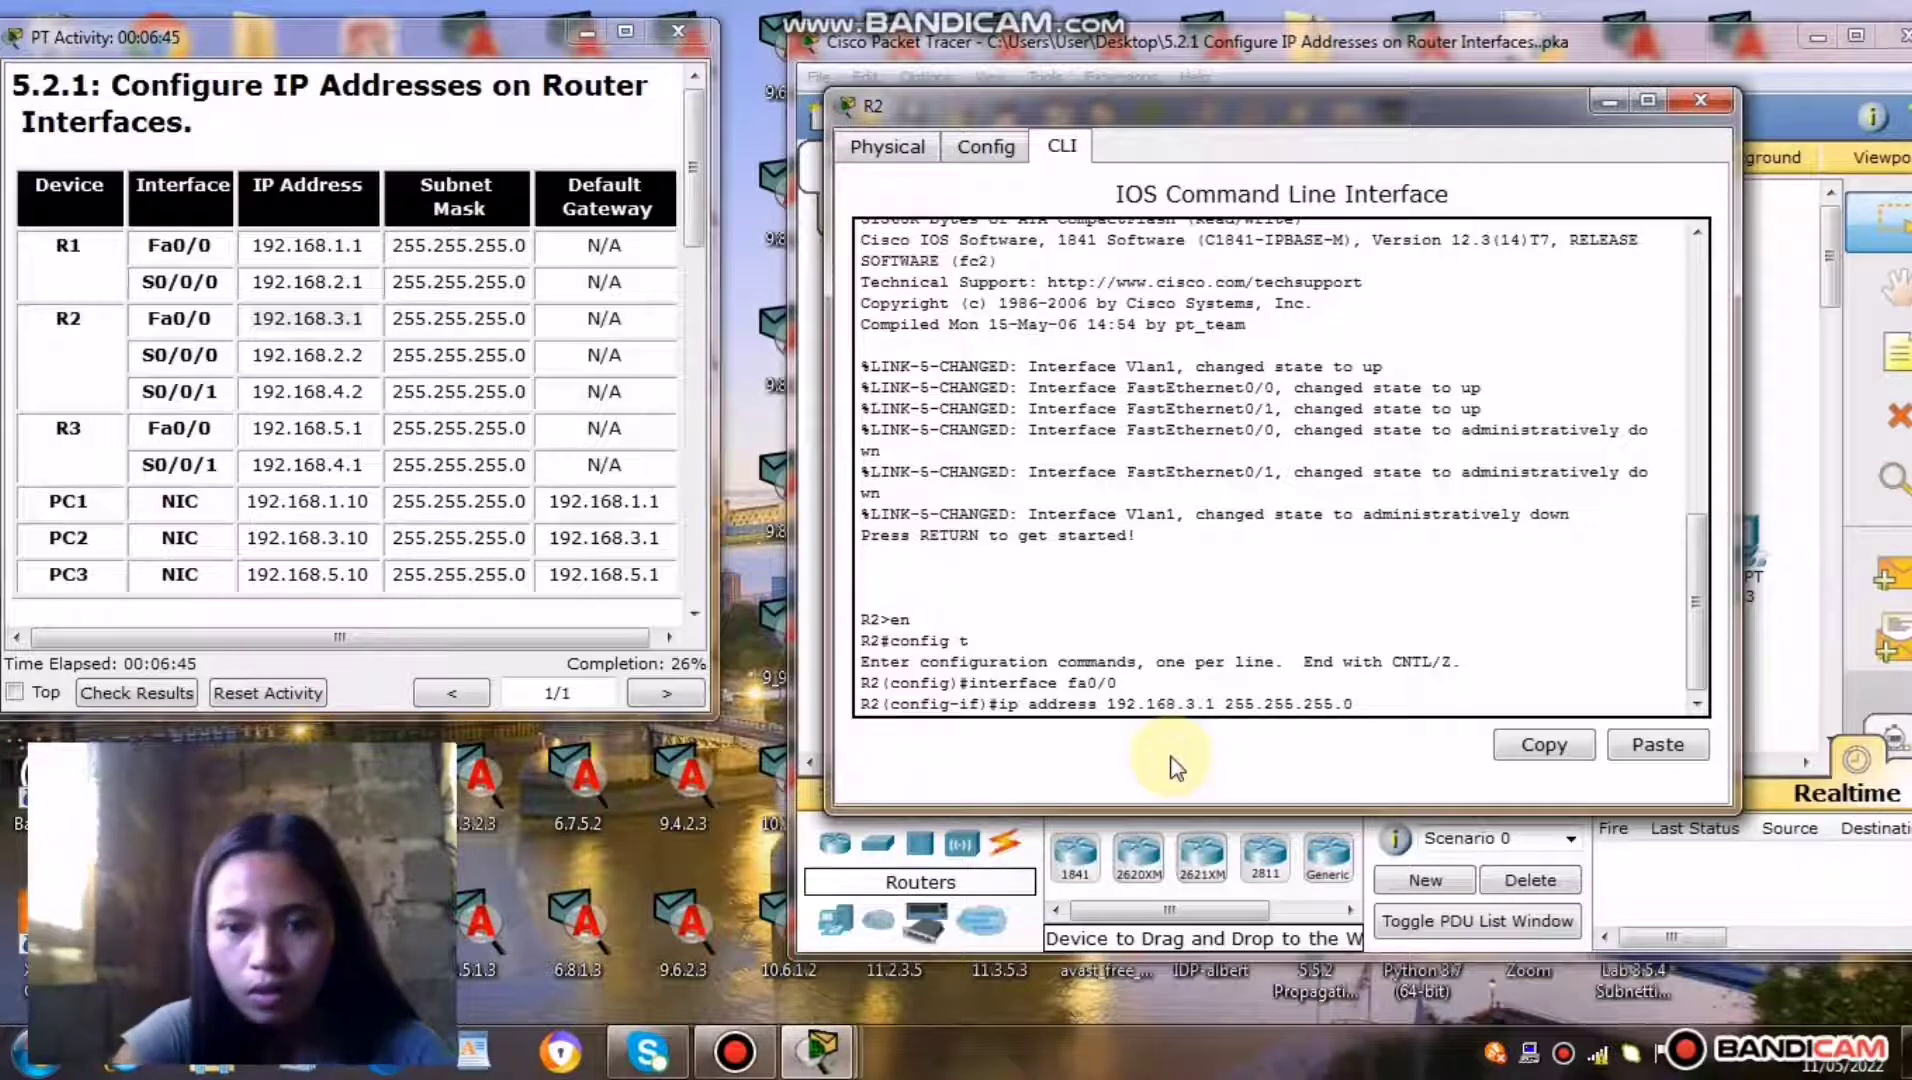
key("Return")
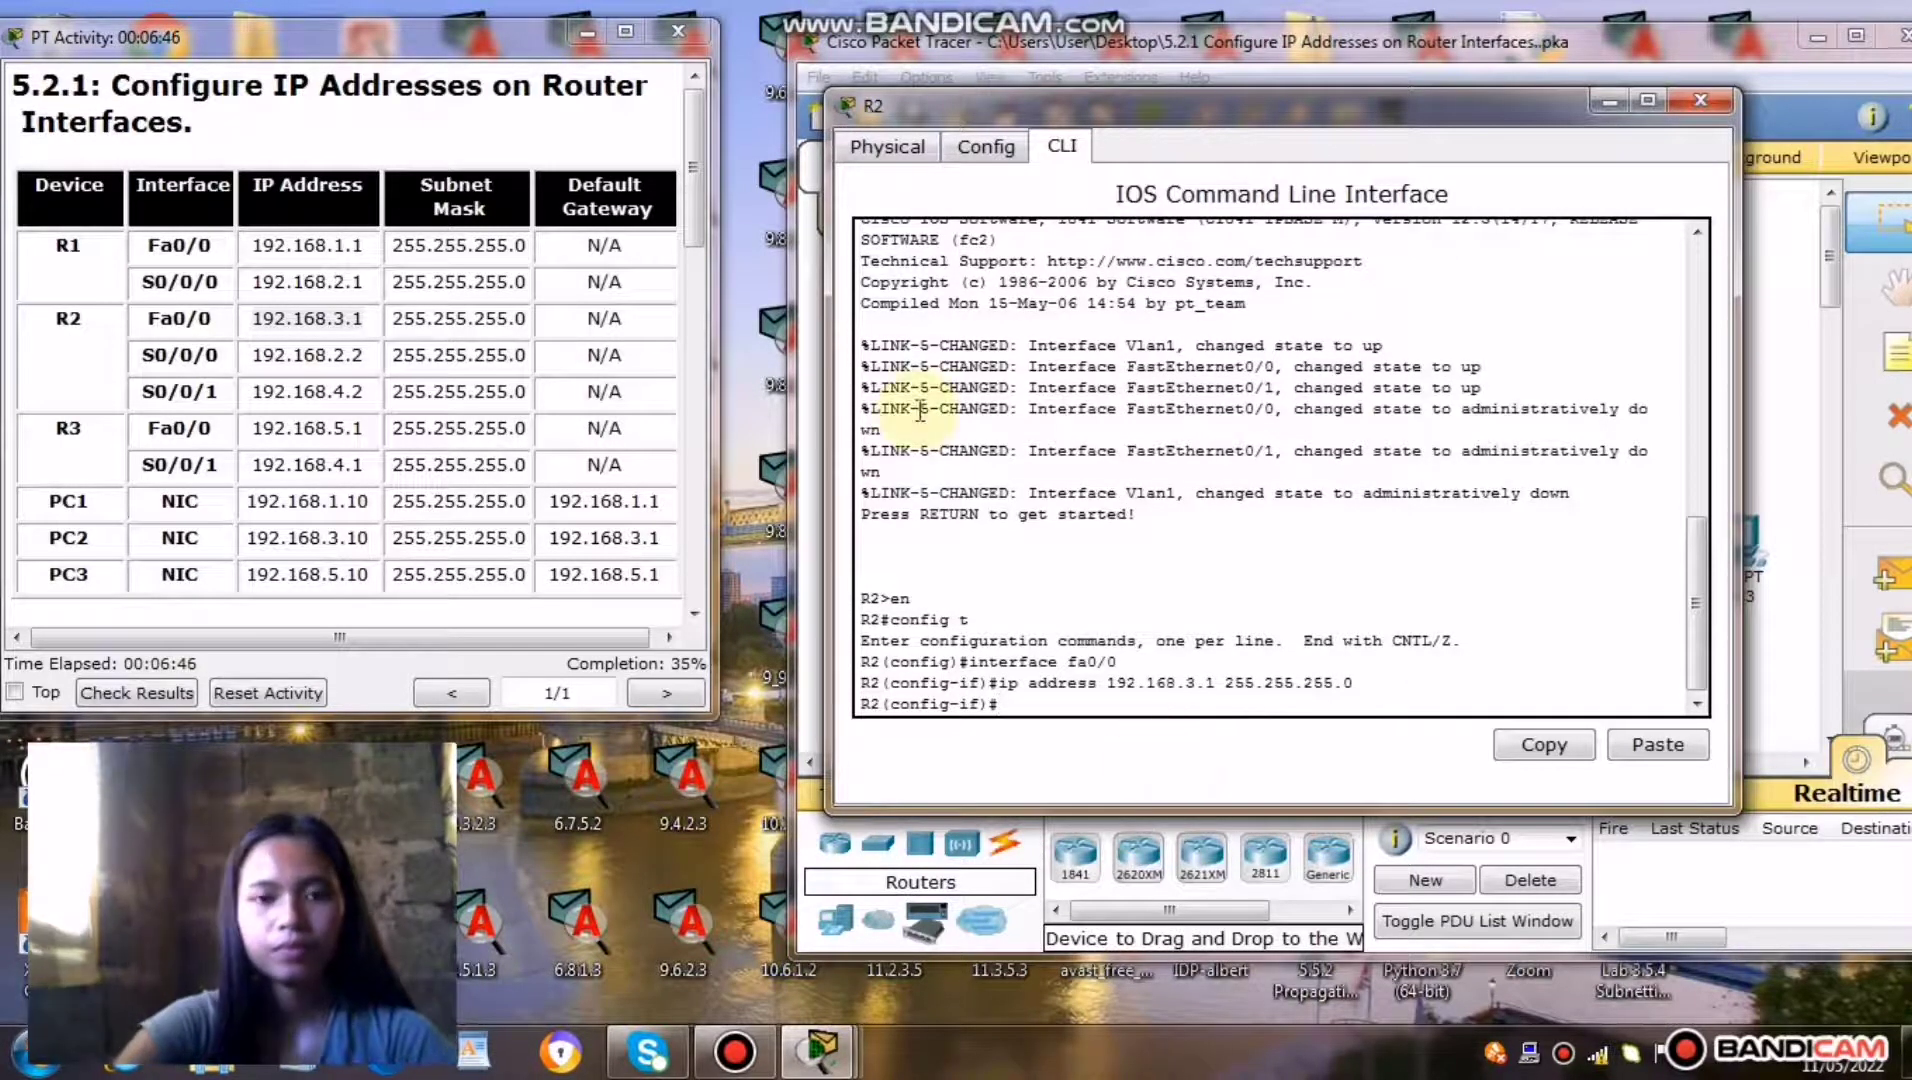
Step: Switch to configuring R2's first serial interface by copying interface s0/0/0 from the Step 2 instructions and running it
double_click(307, 318)
scroll(712, 410, "down", 8)
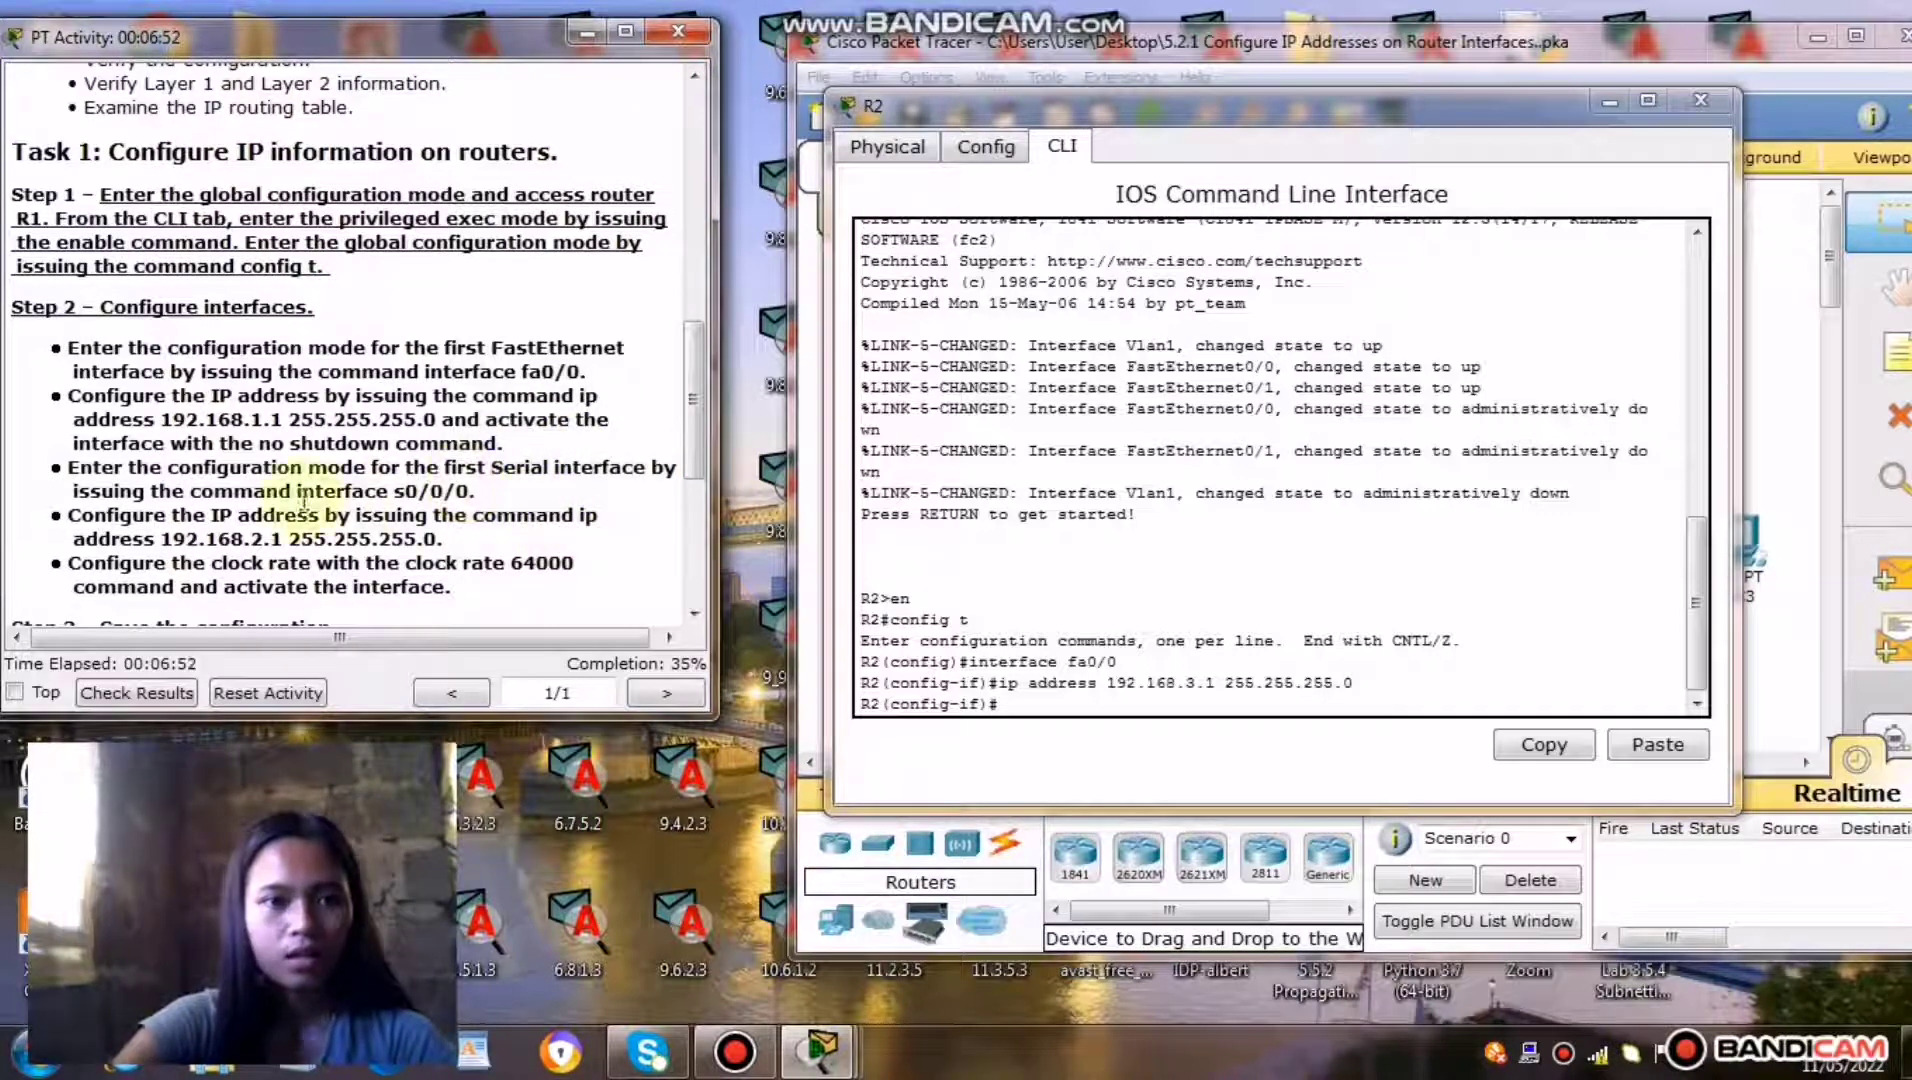
left_click_drag(468, 495, 470, 494)
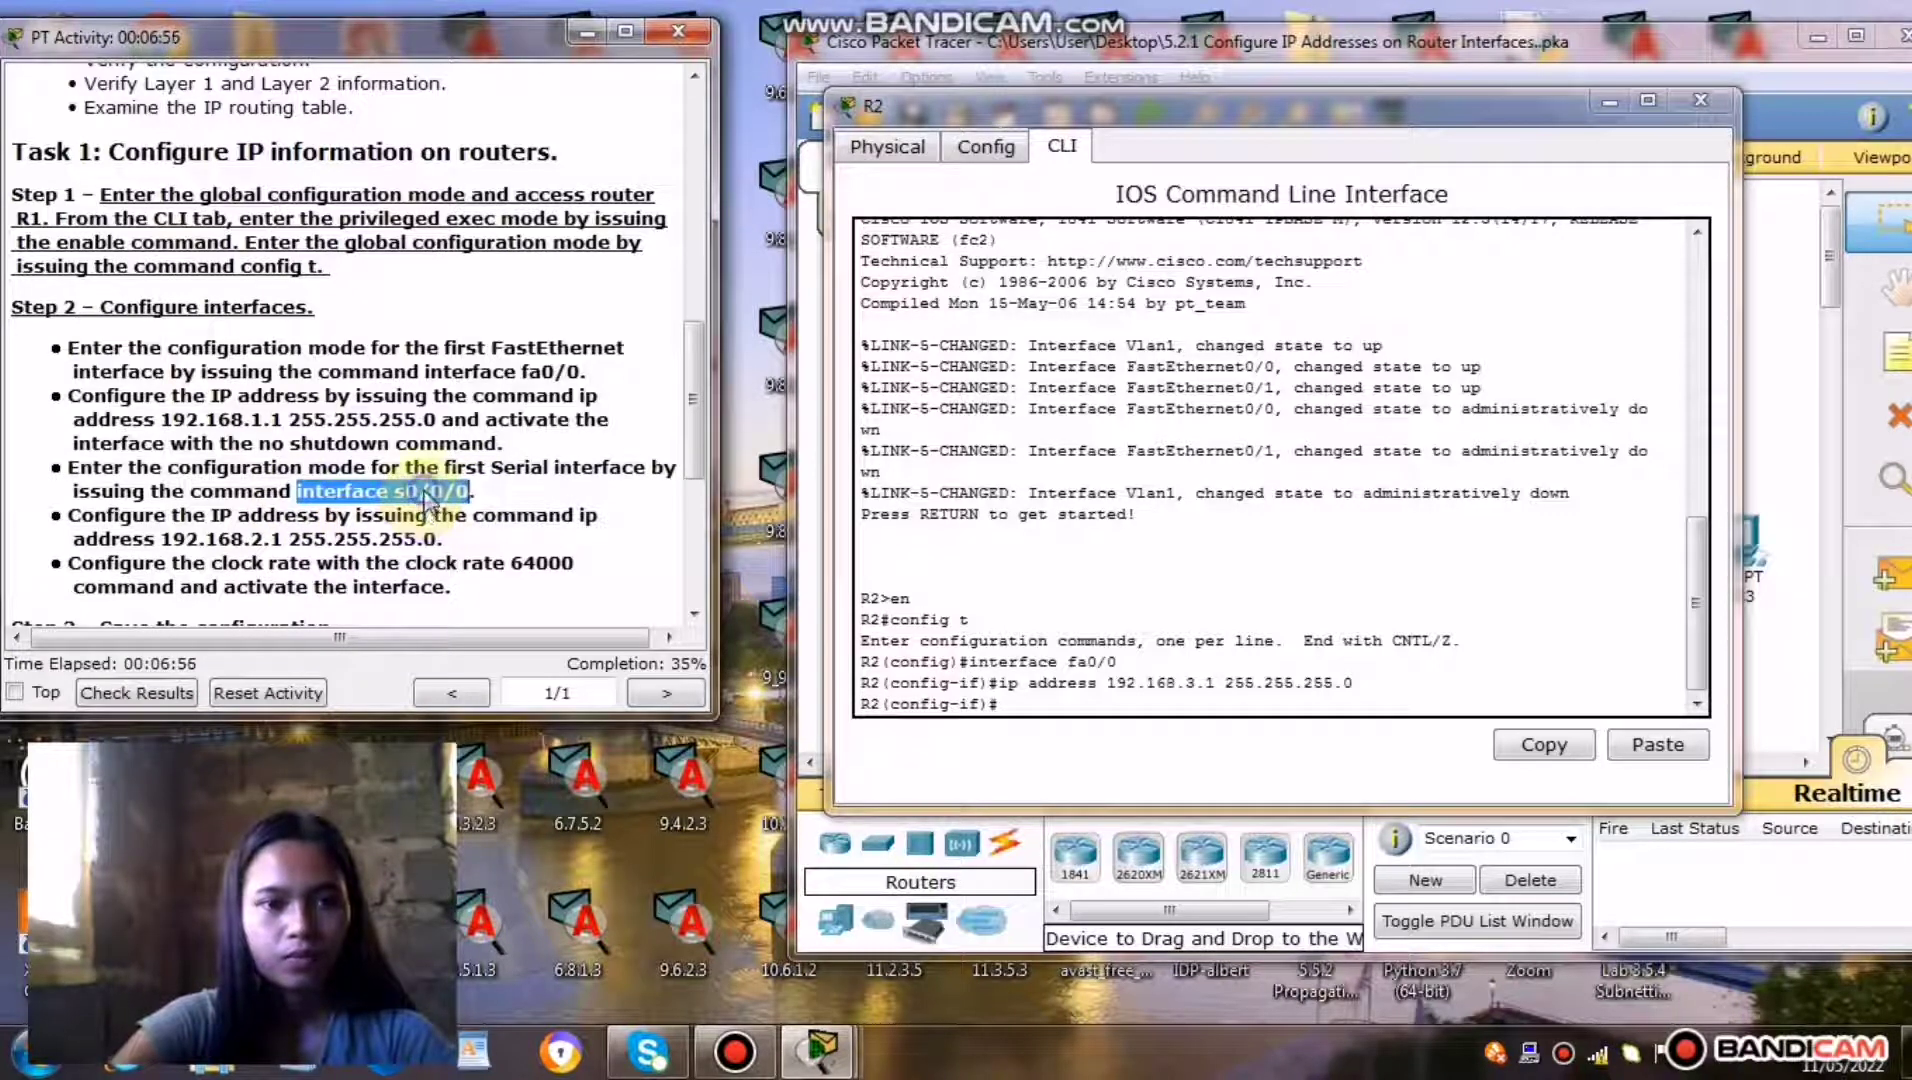
right_click(460, 490)
left_click(500, 612)
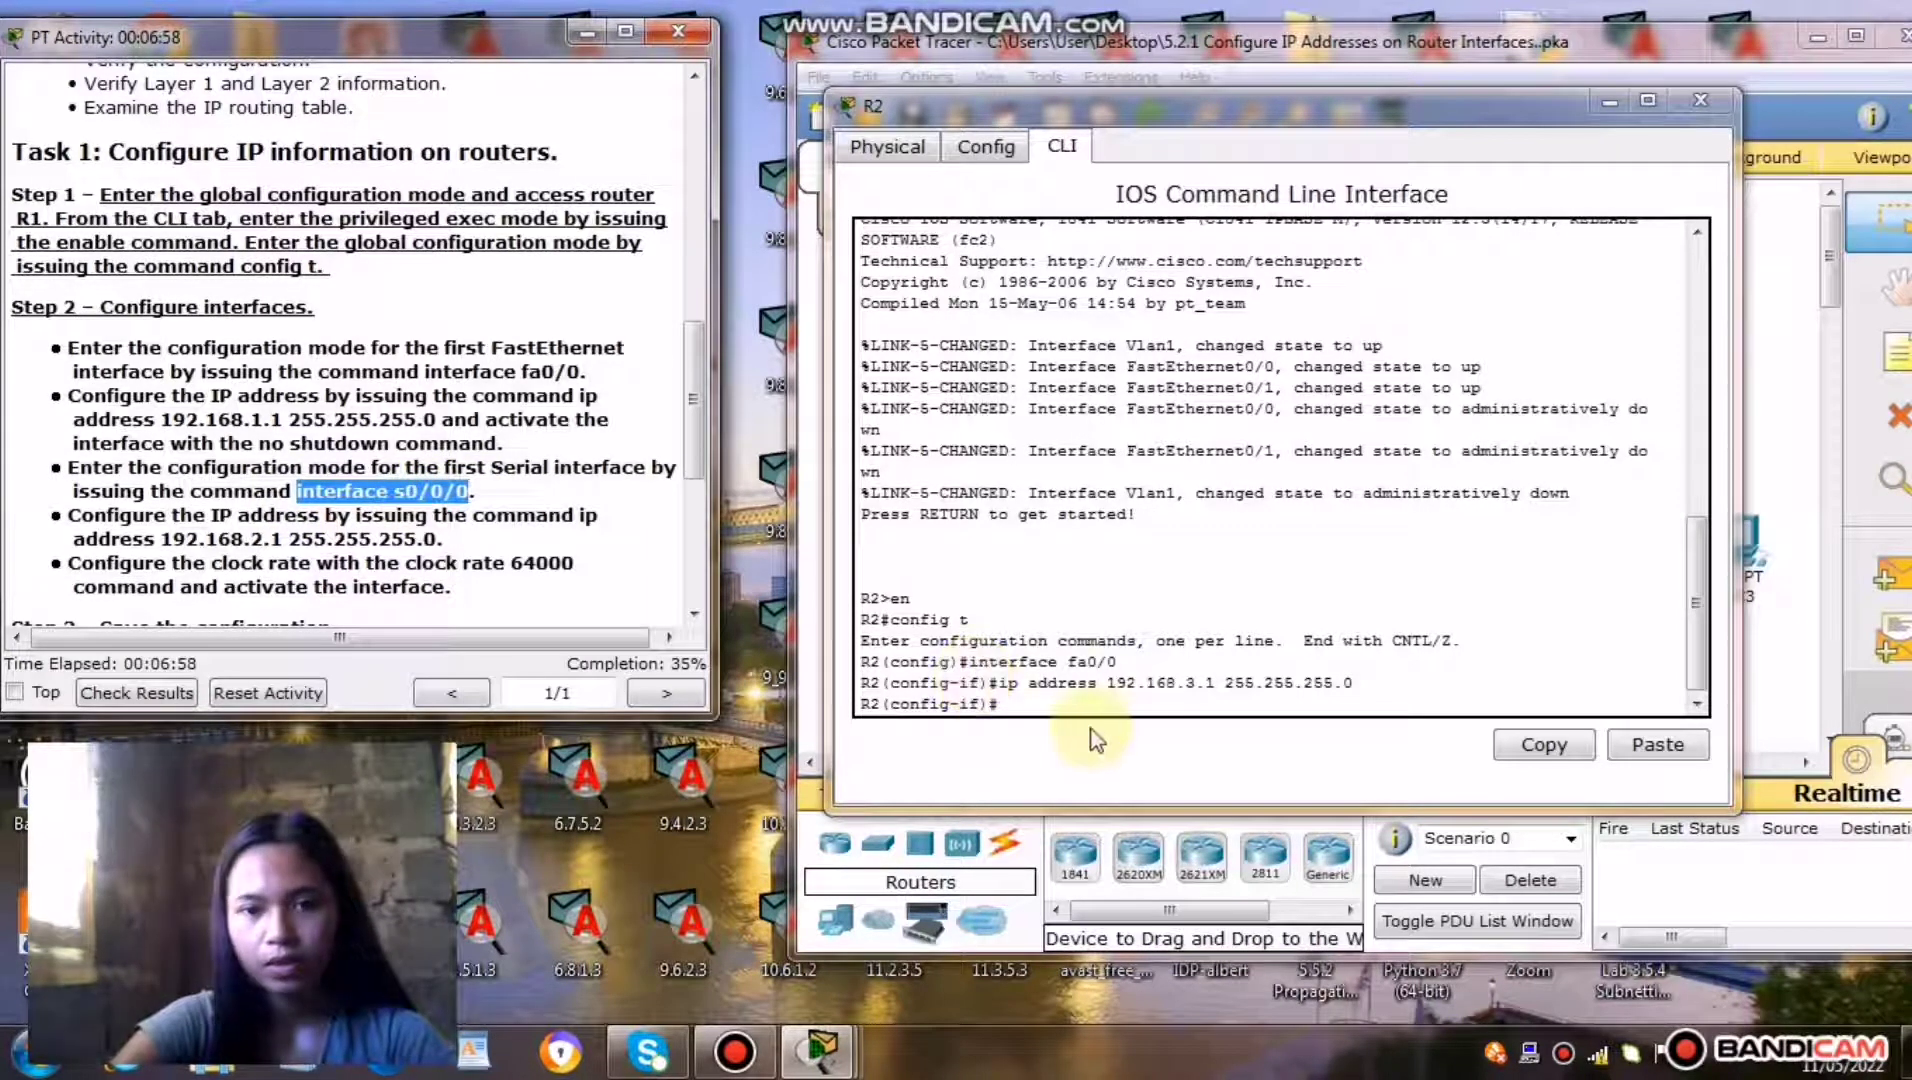
right_click(1022, 710)
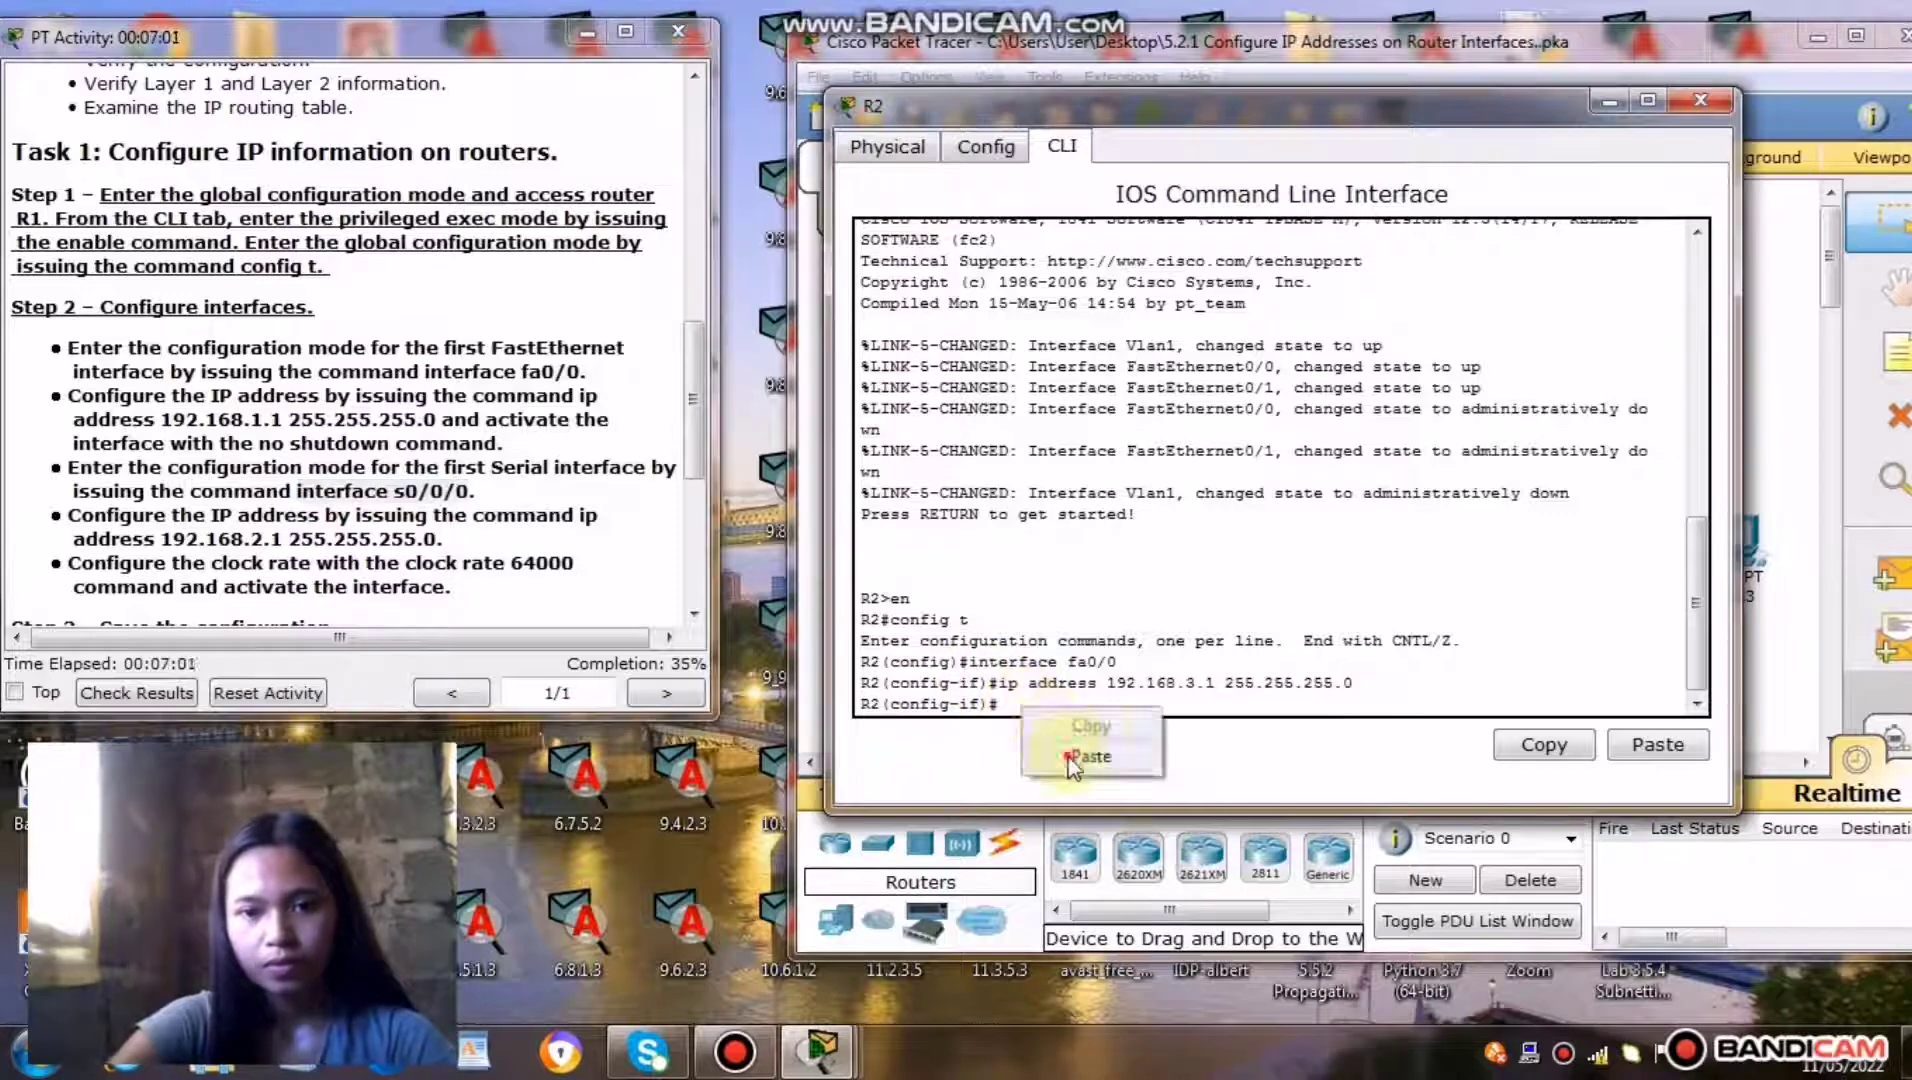
left_click(1075, 758)
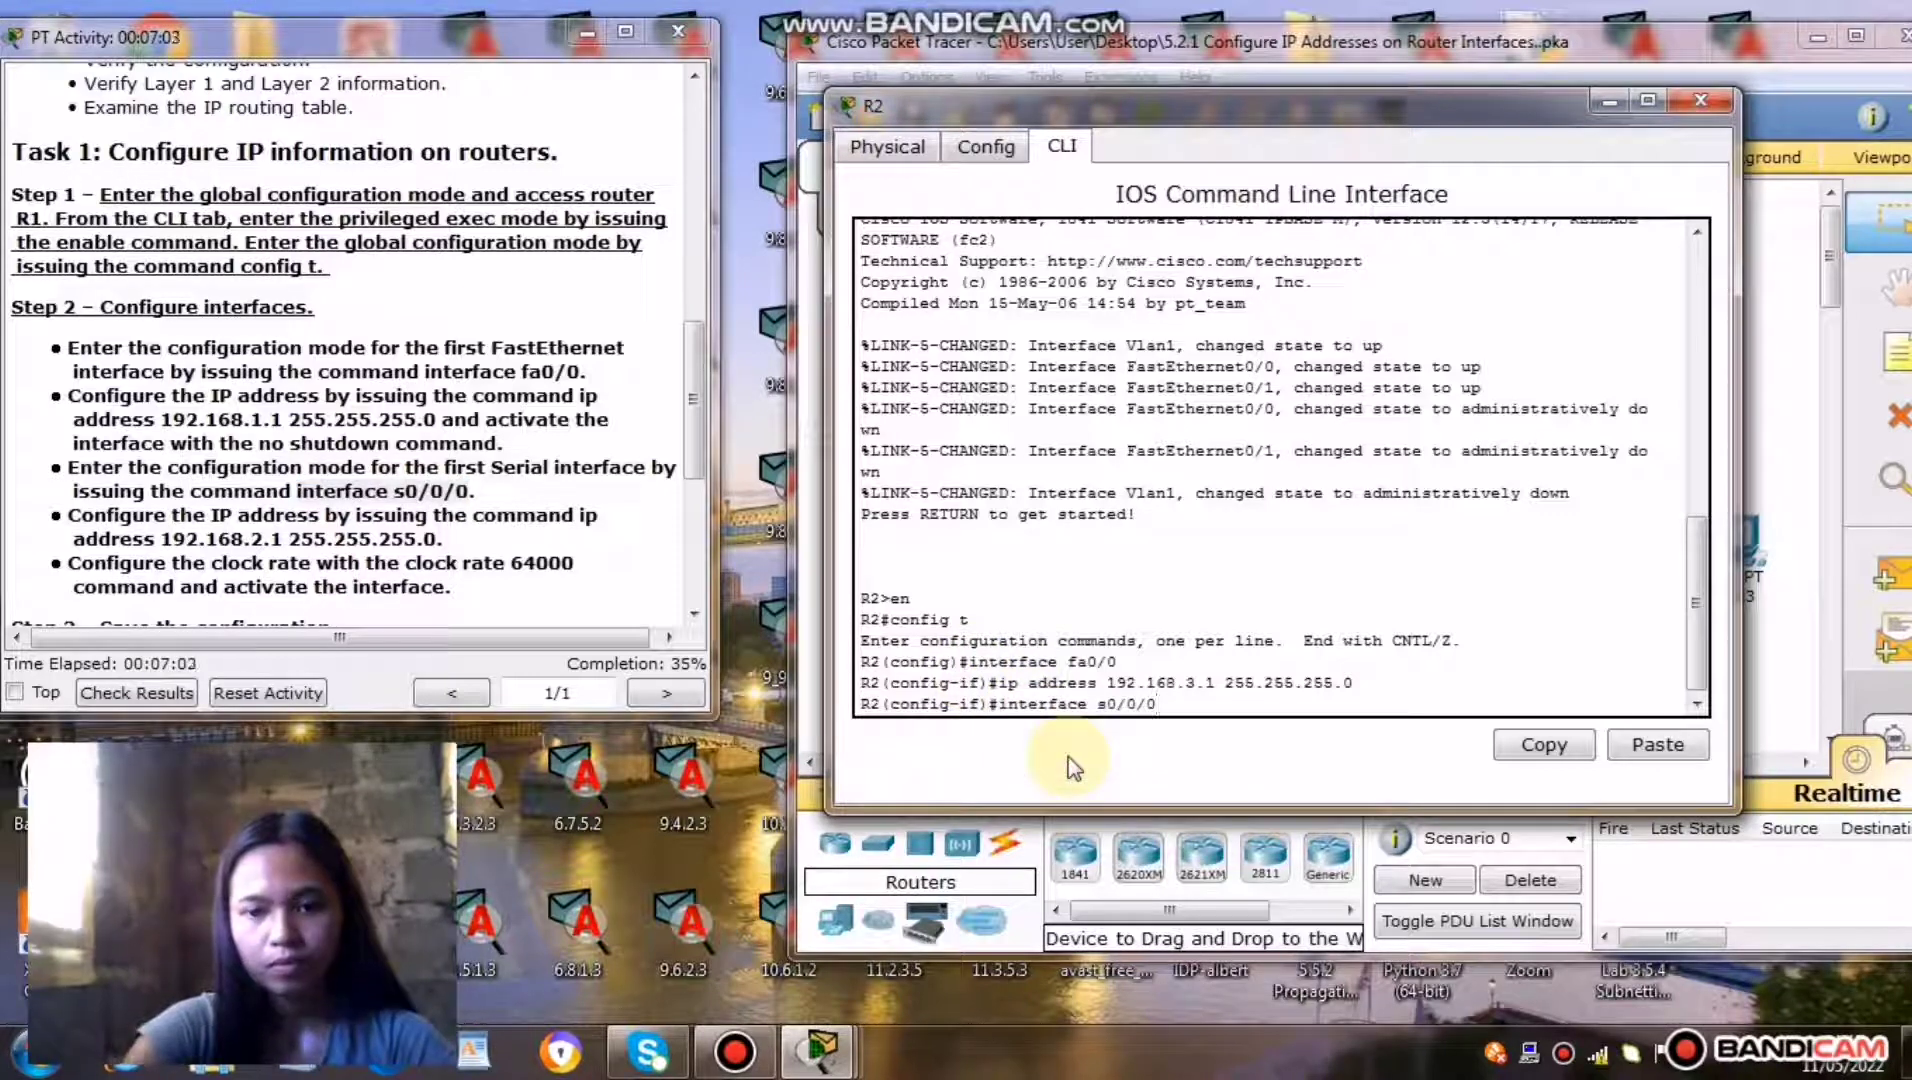
key("Return")
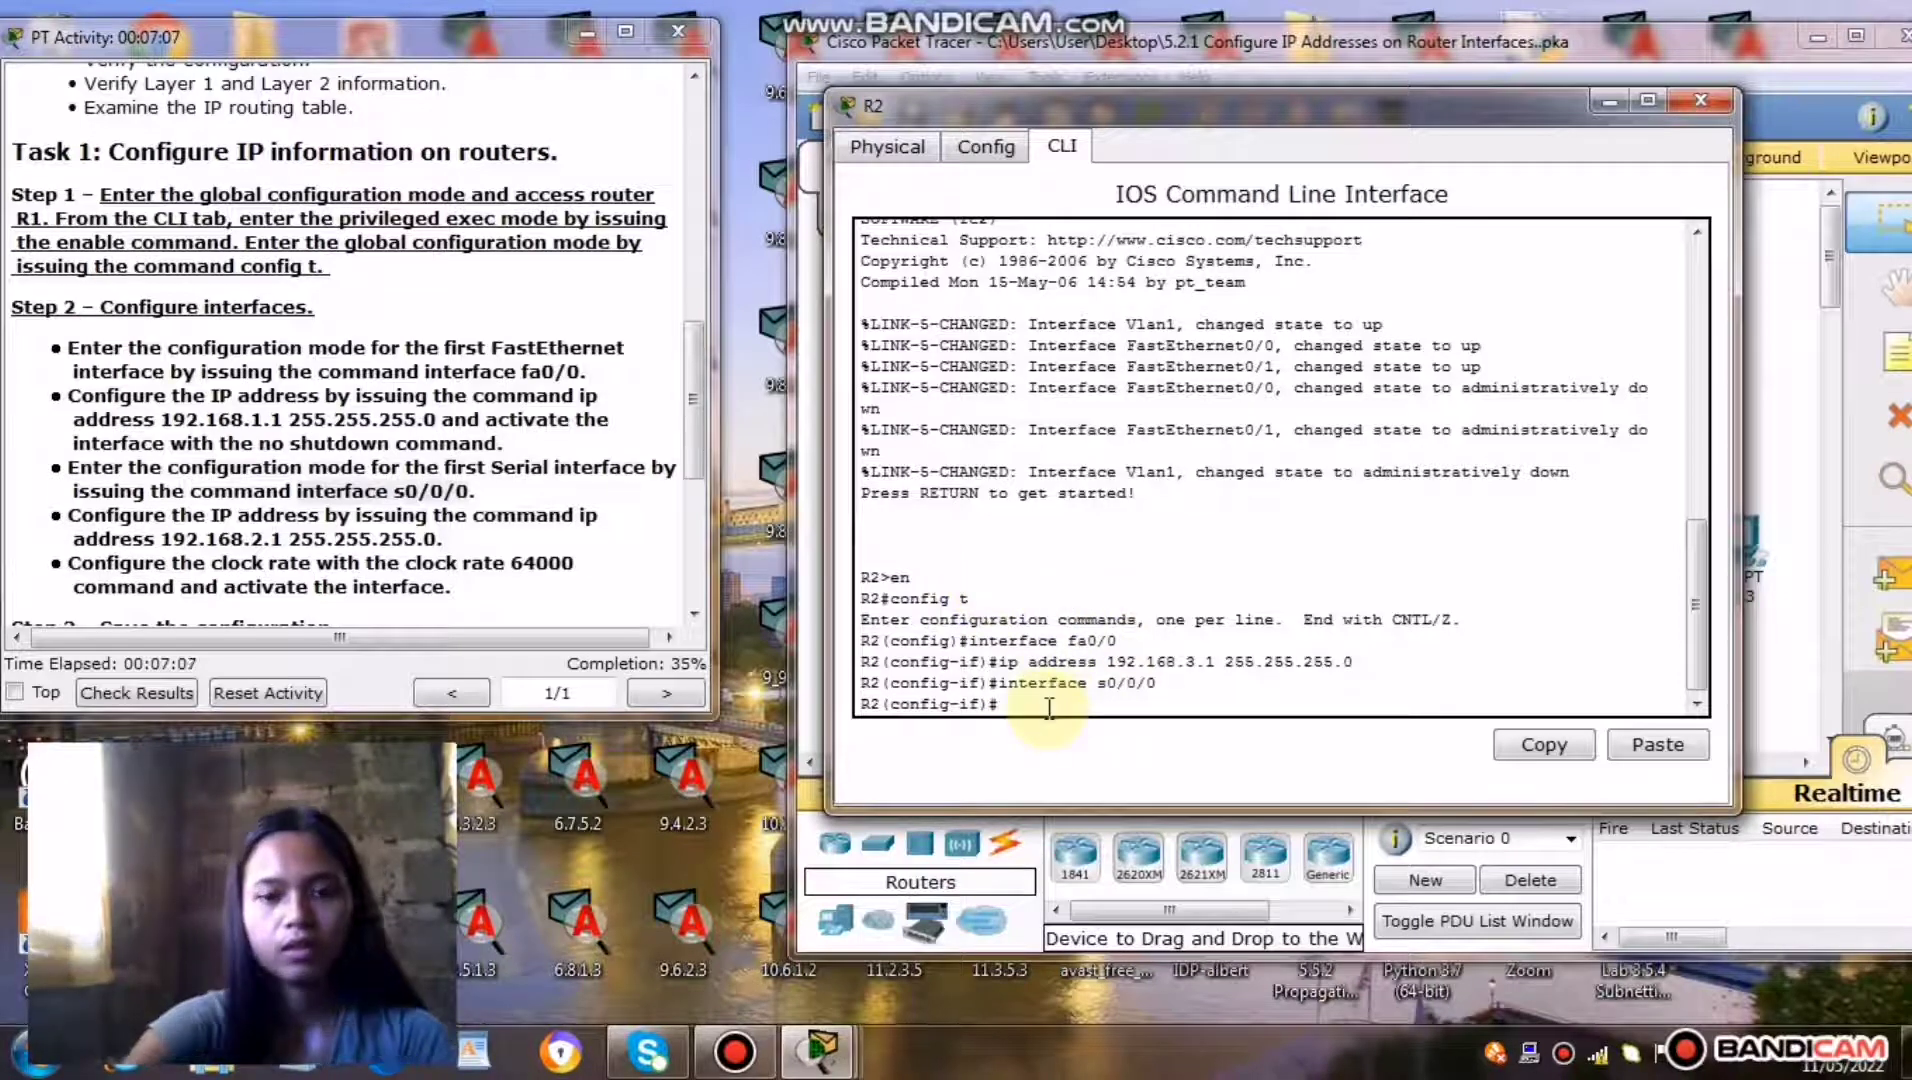
Step: Assign R2's S0/0/0 interface the IP address 192.168.2.2 from the addressing table with subnet mask 255.255.255.0
type("ip address")
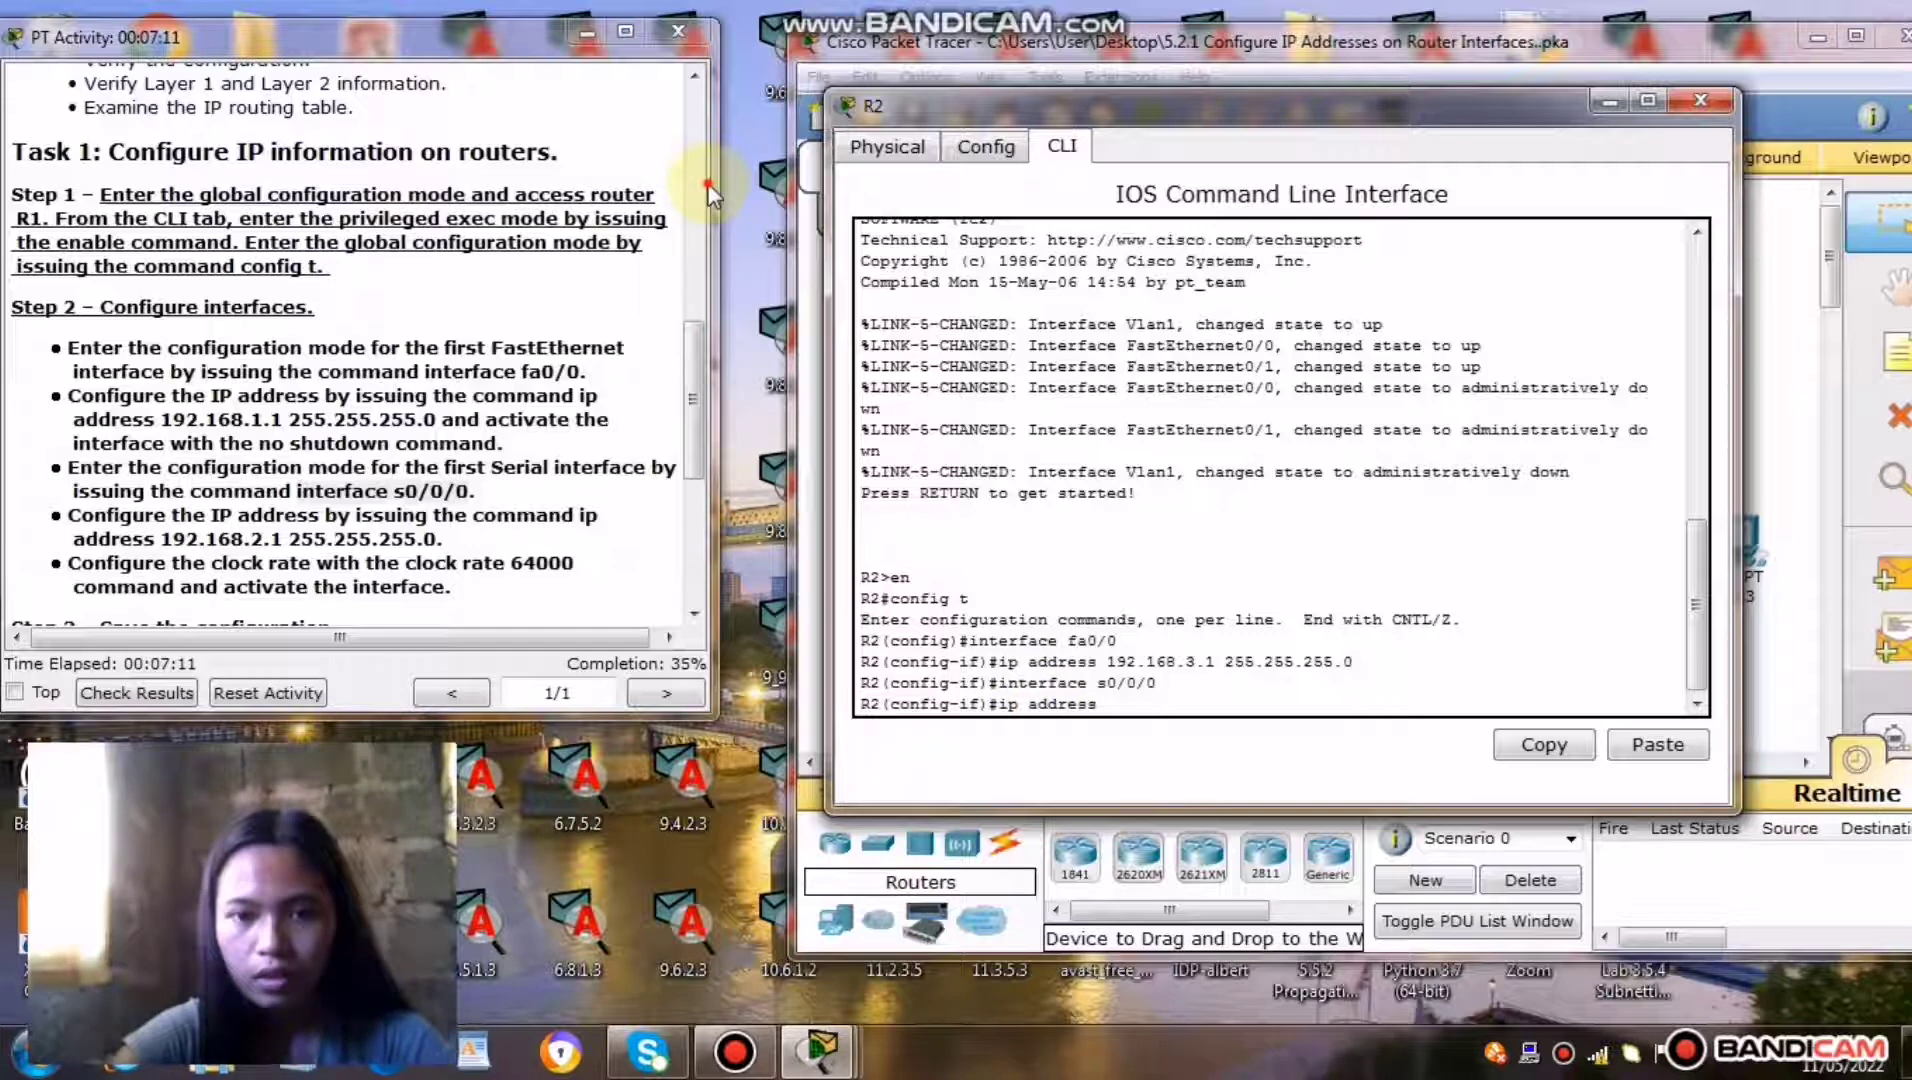
scroll(300, 390, "up", 10)
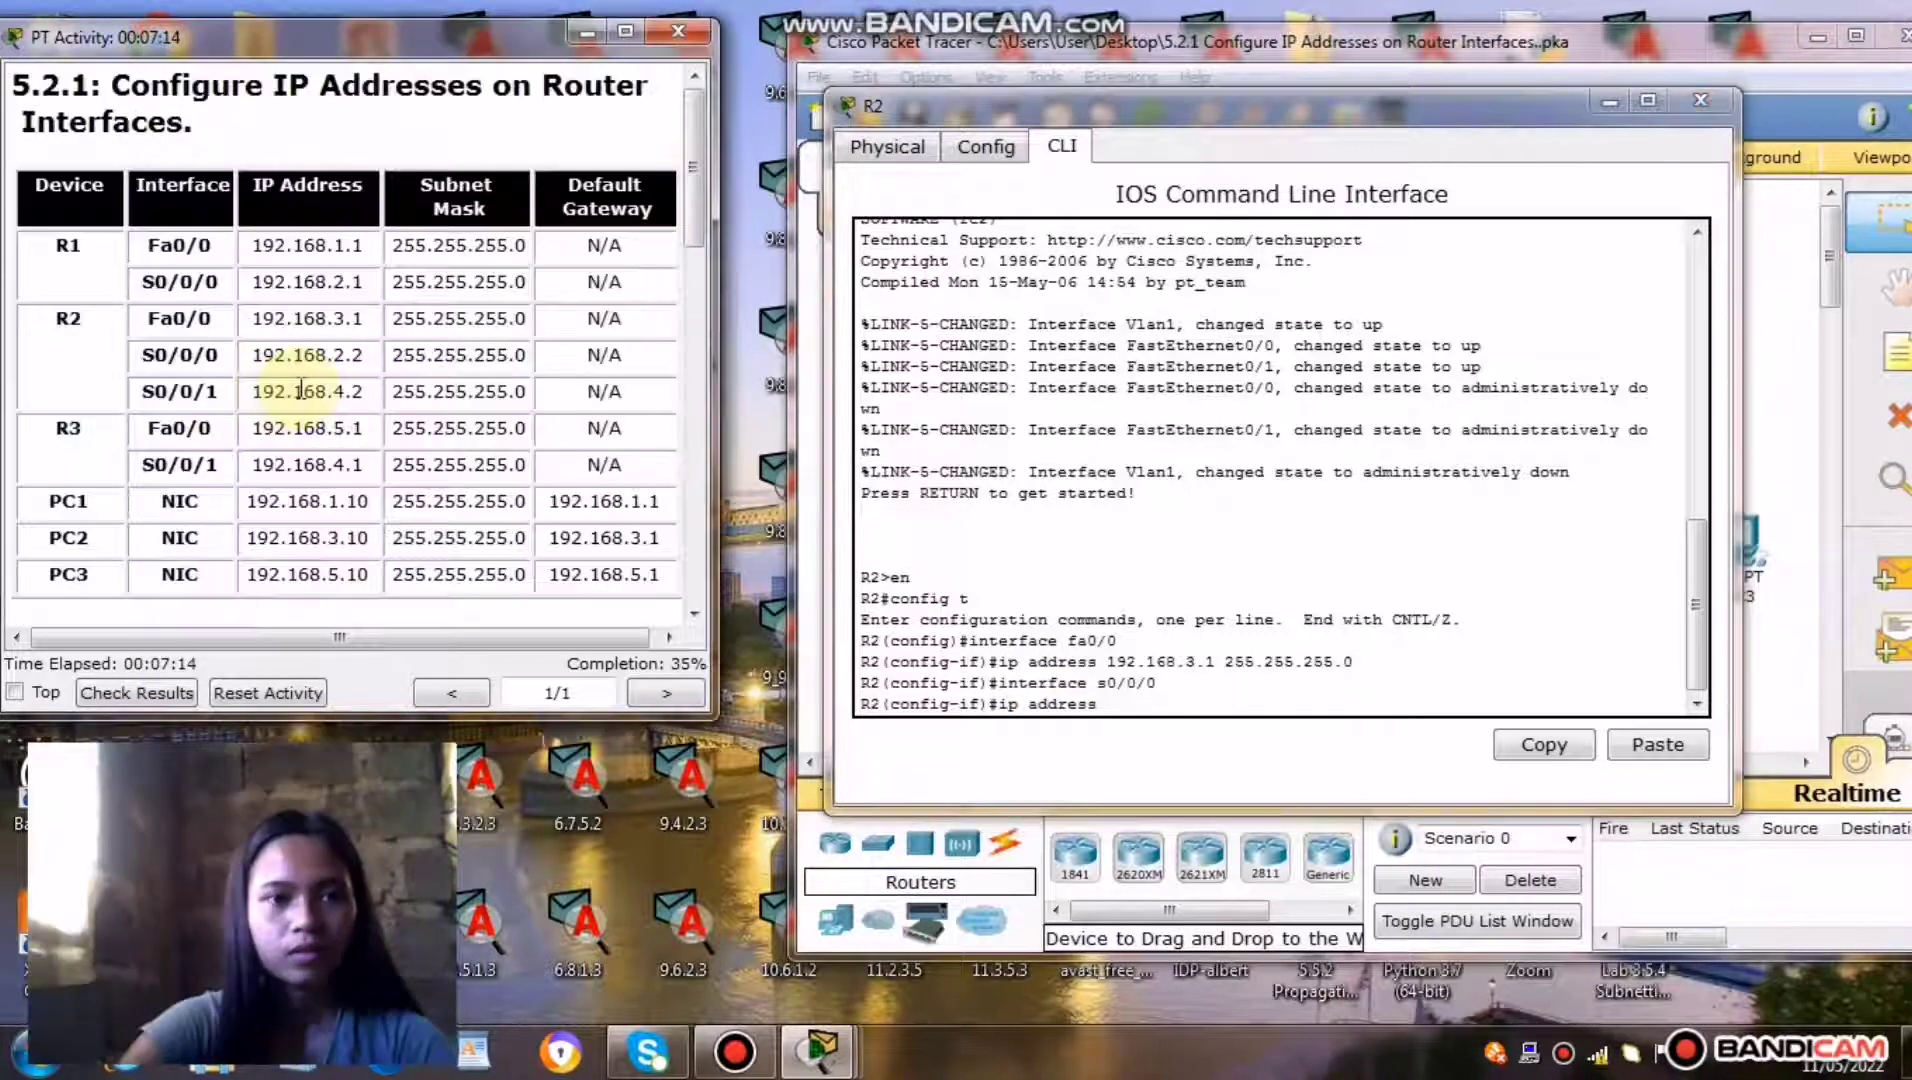
left_click_drag(256, 355, 372, 372)
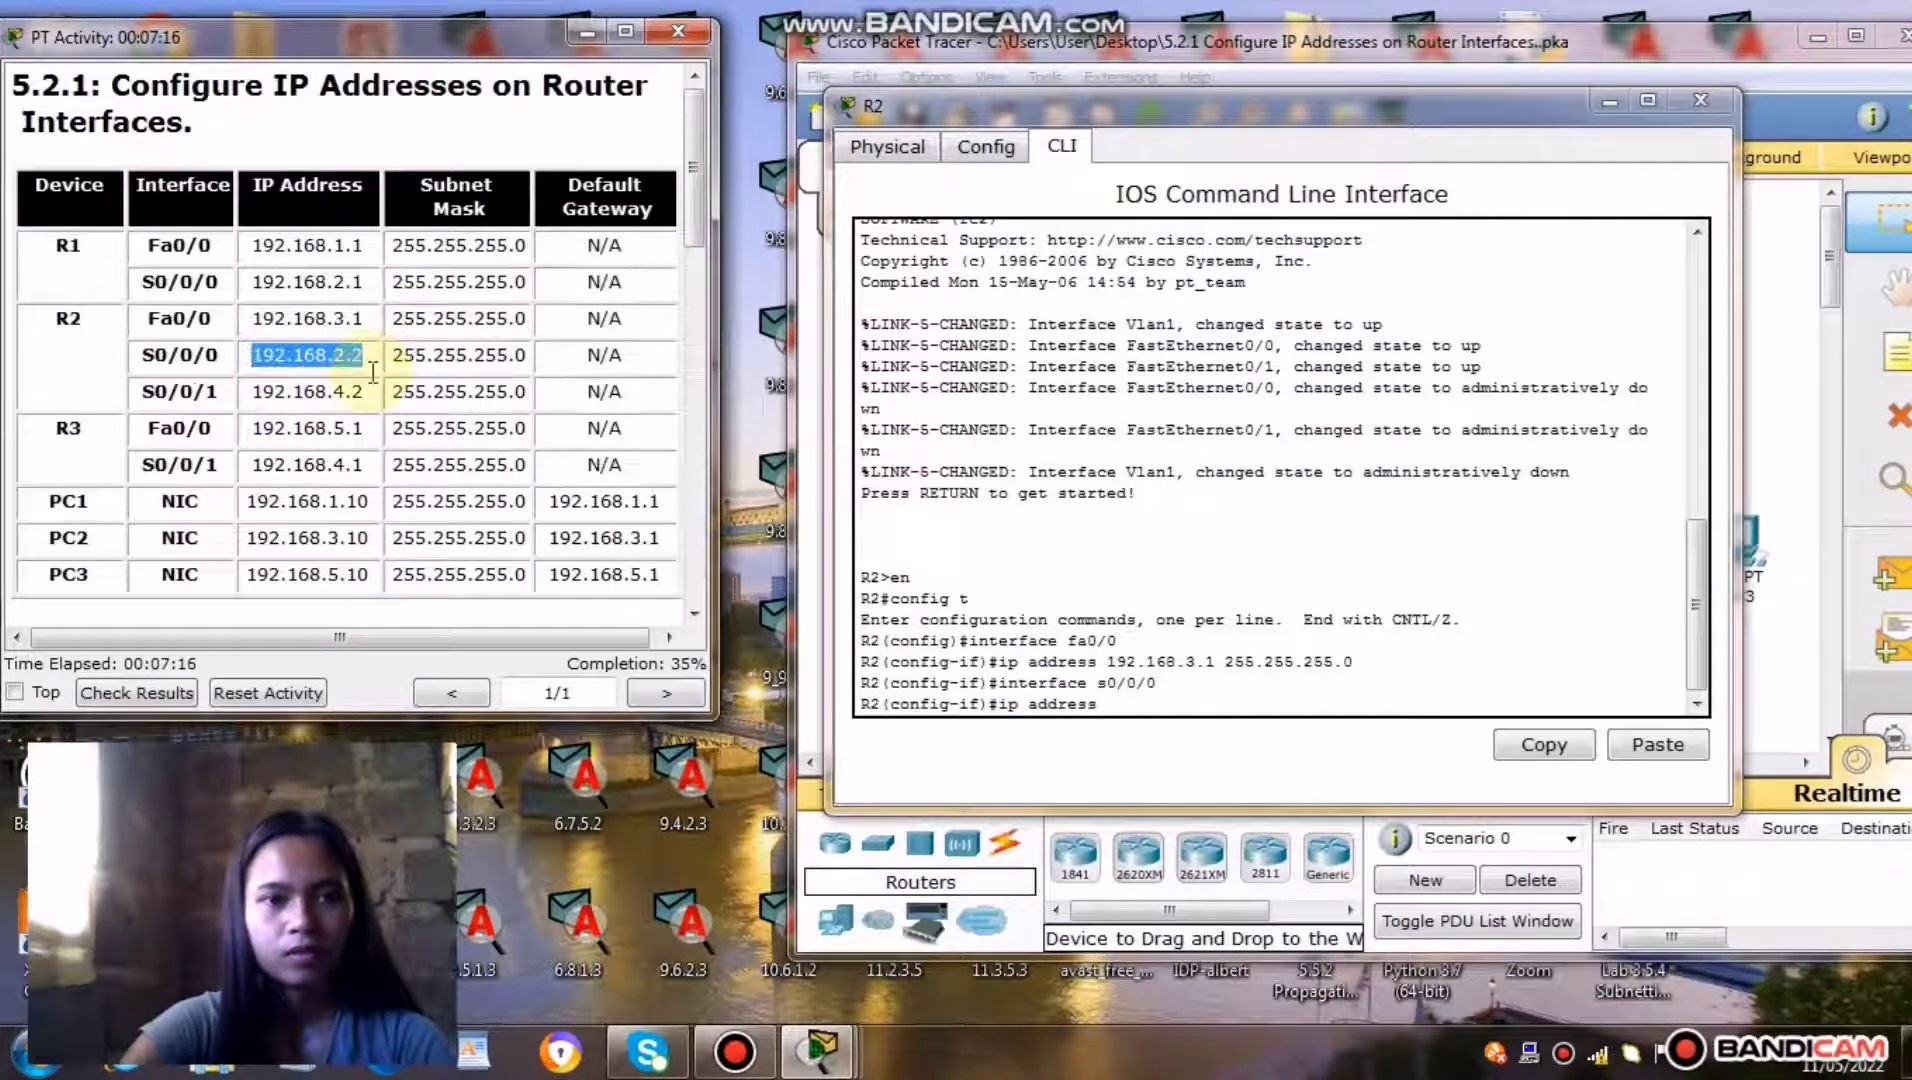
right_click(341, 354)
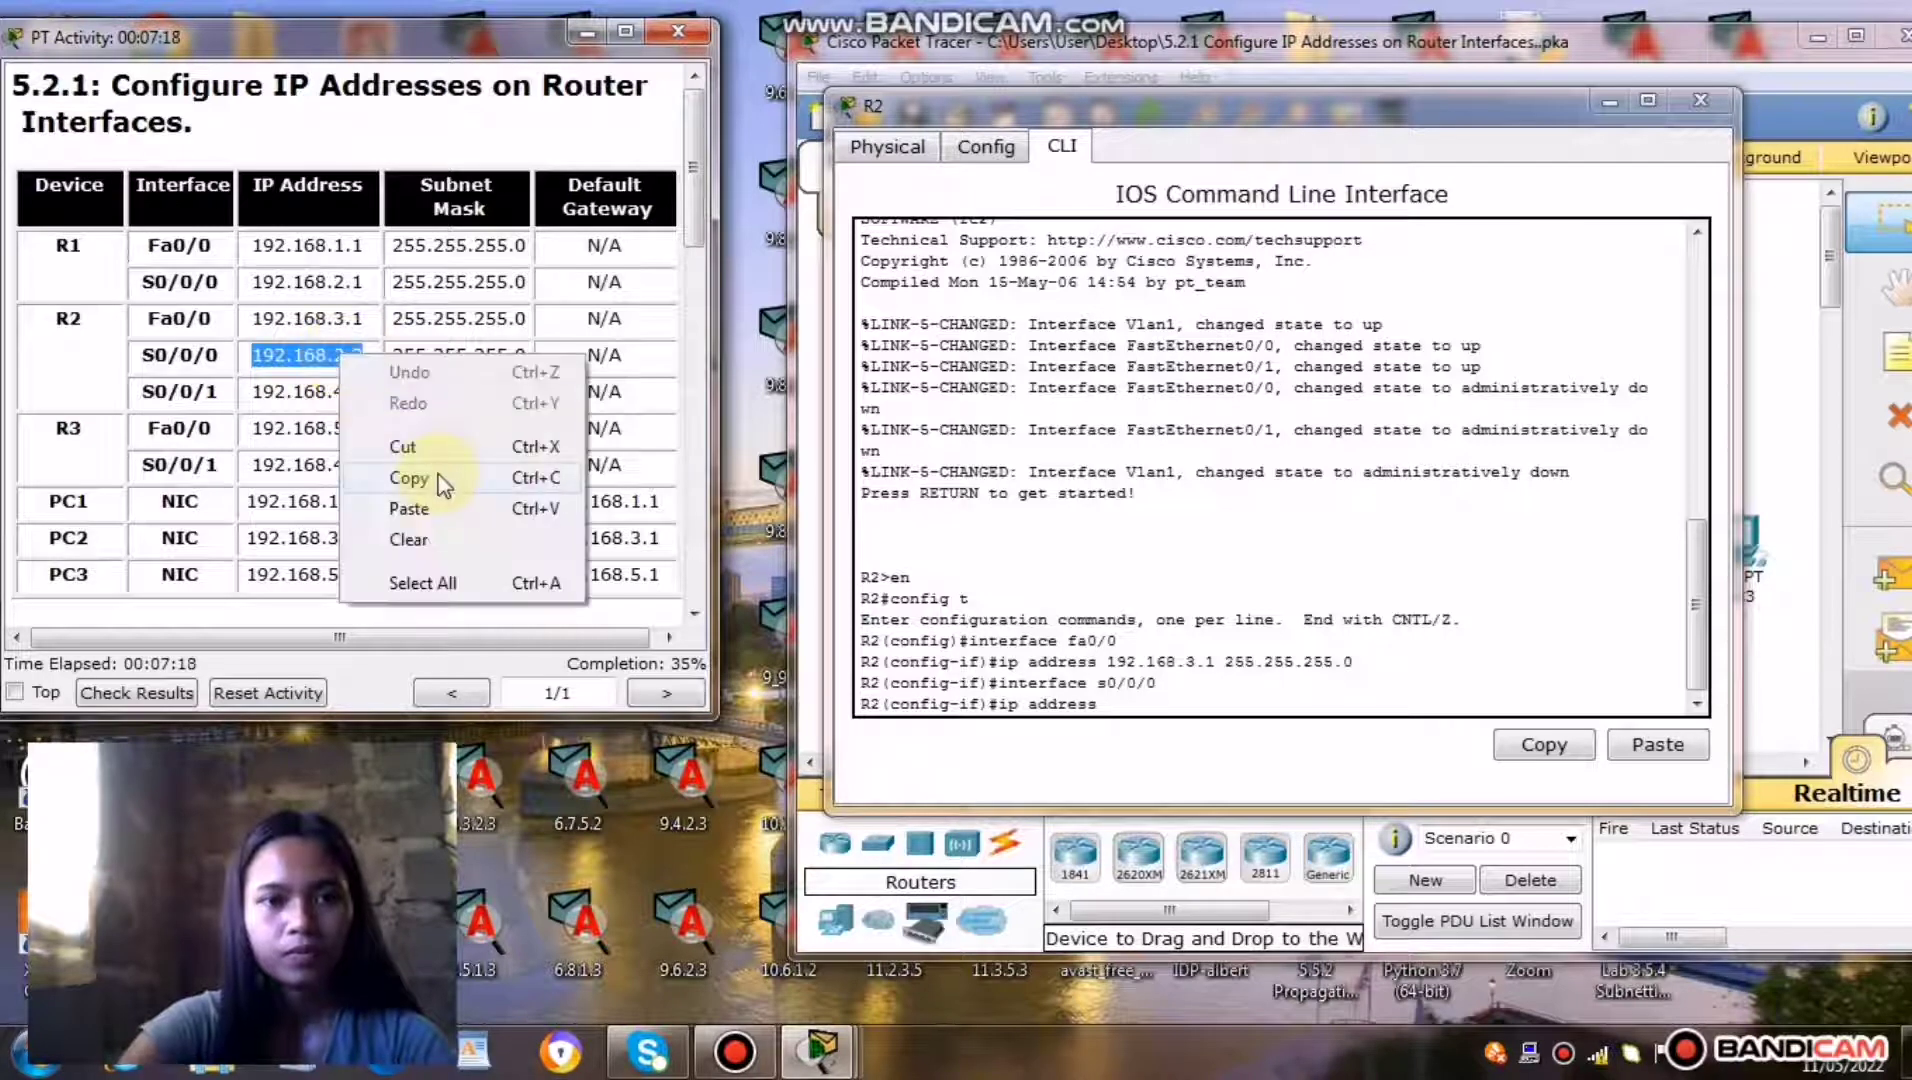
left_click(433, 480)
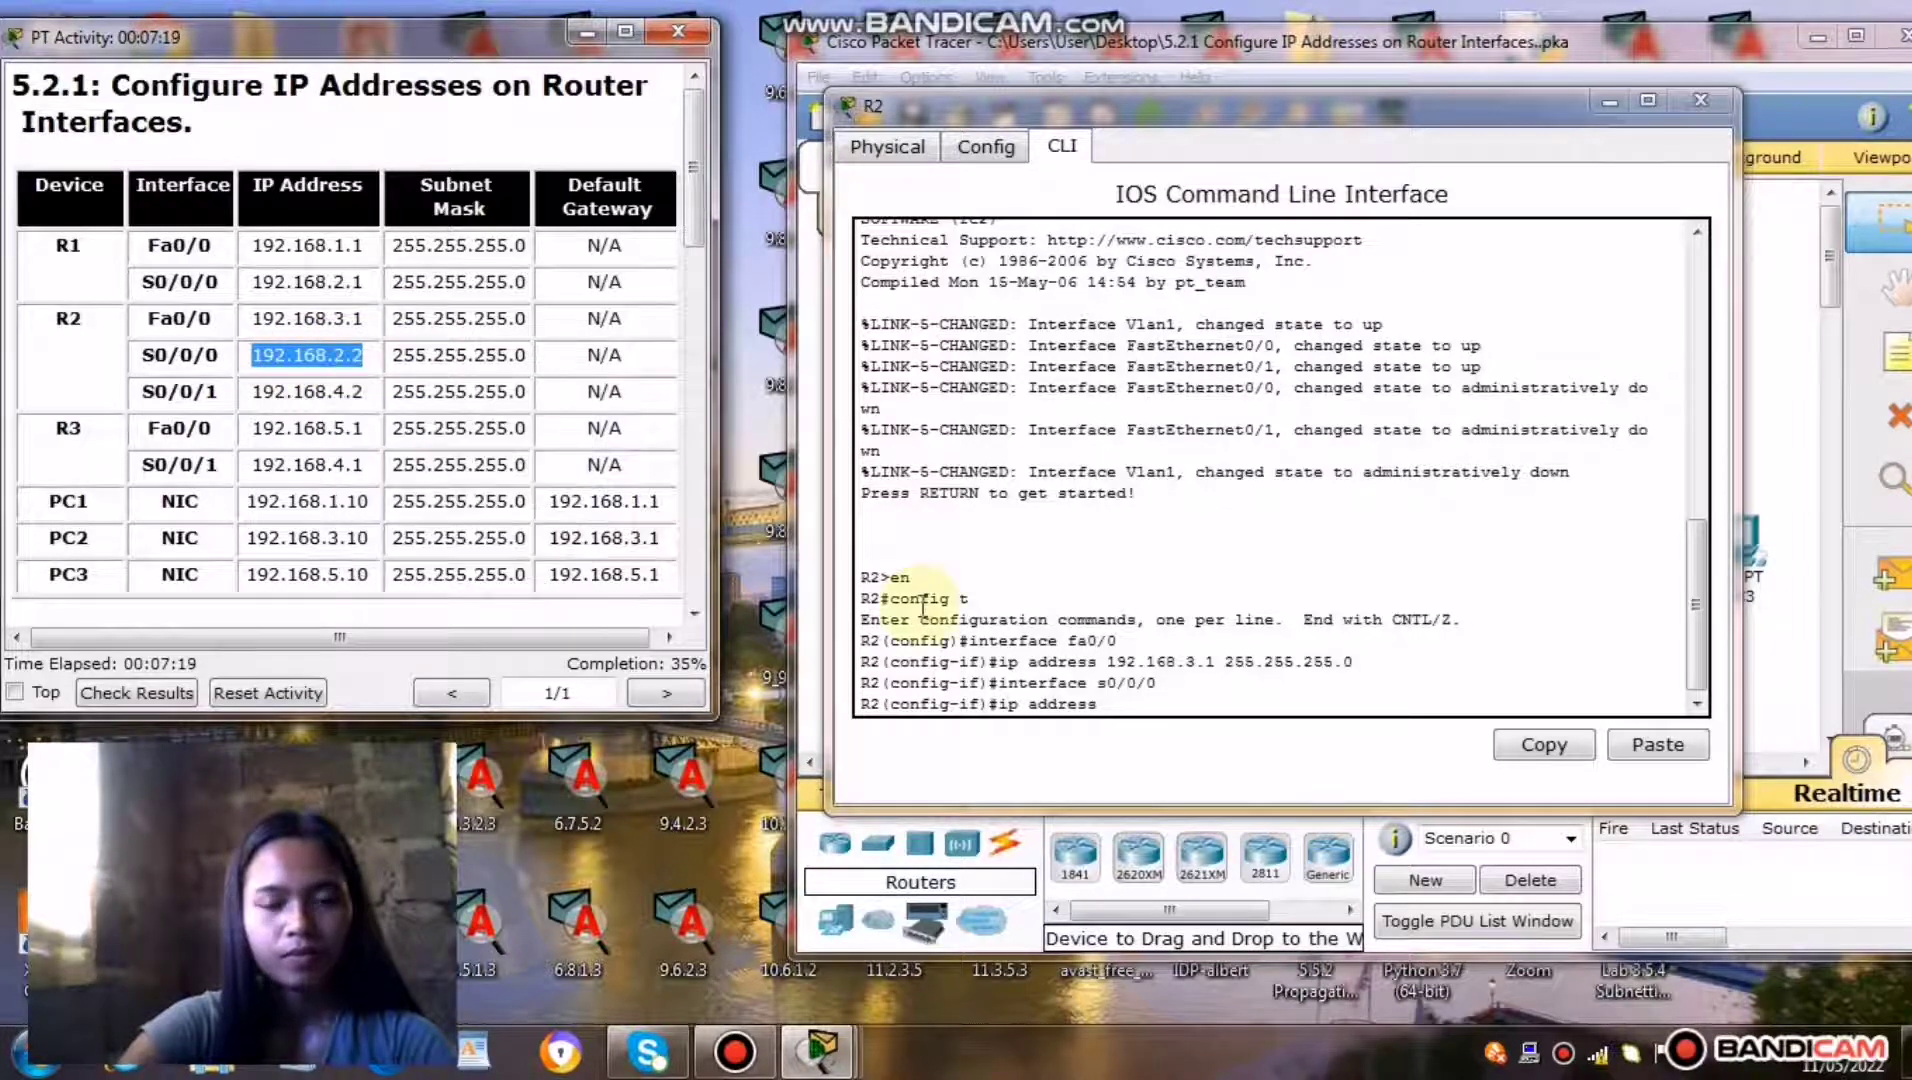
left_click(1122, 712)
right_click(1122, 712)
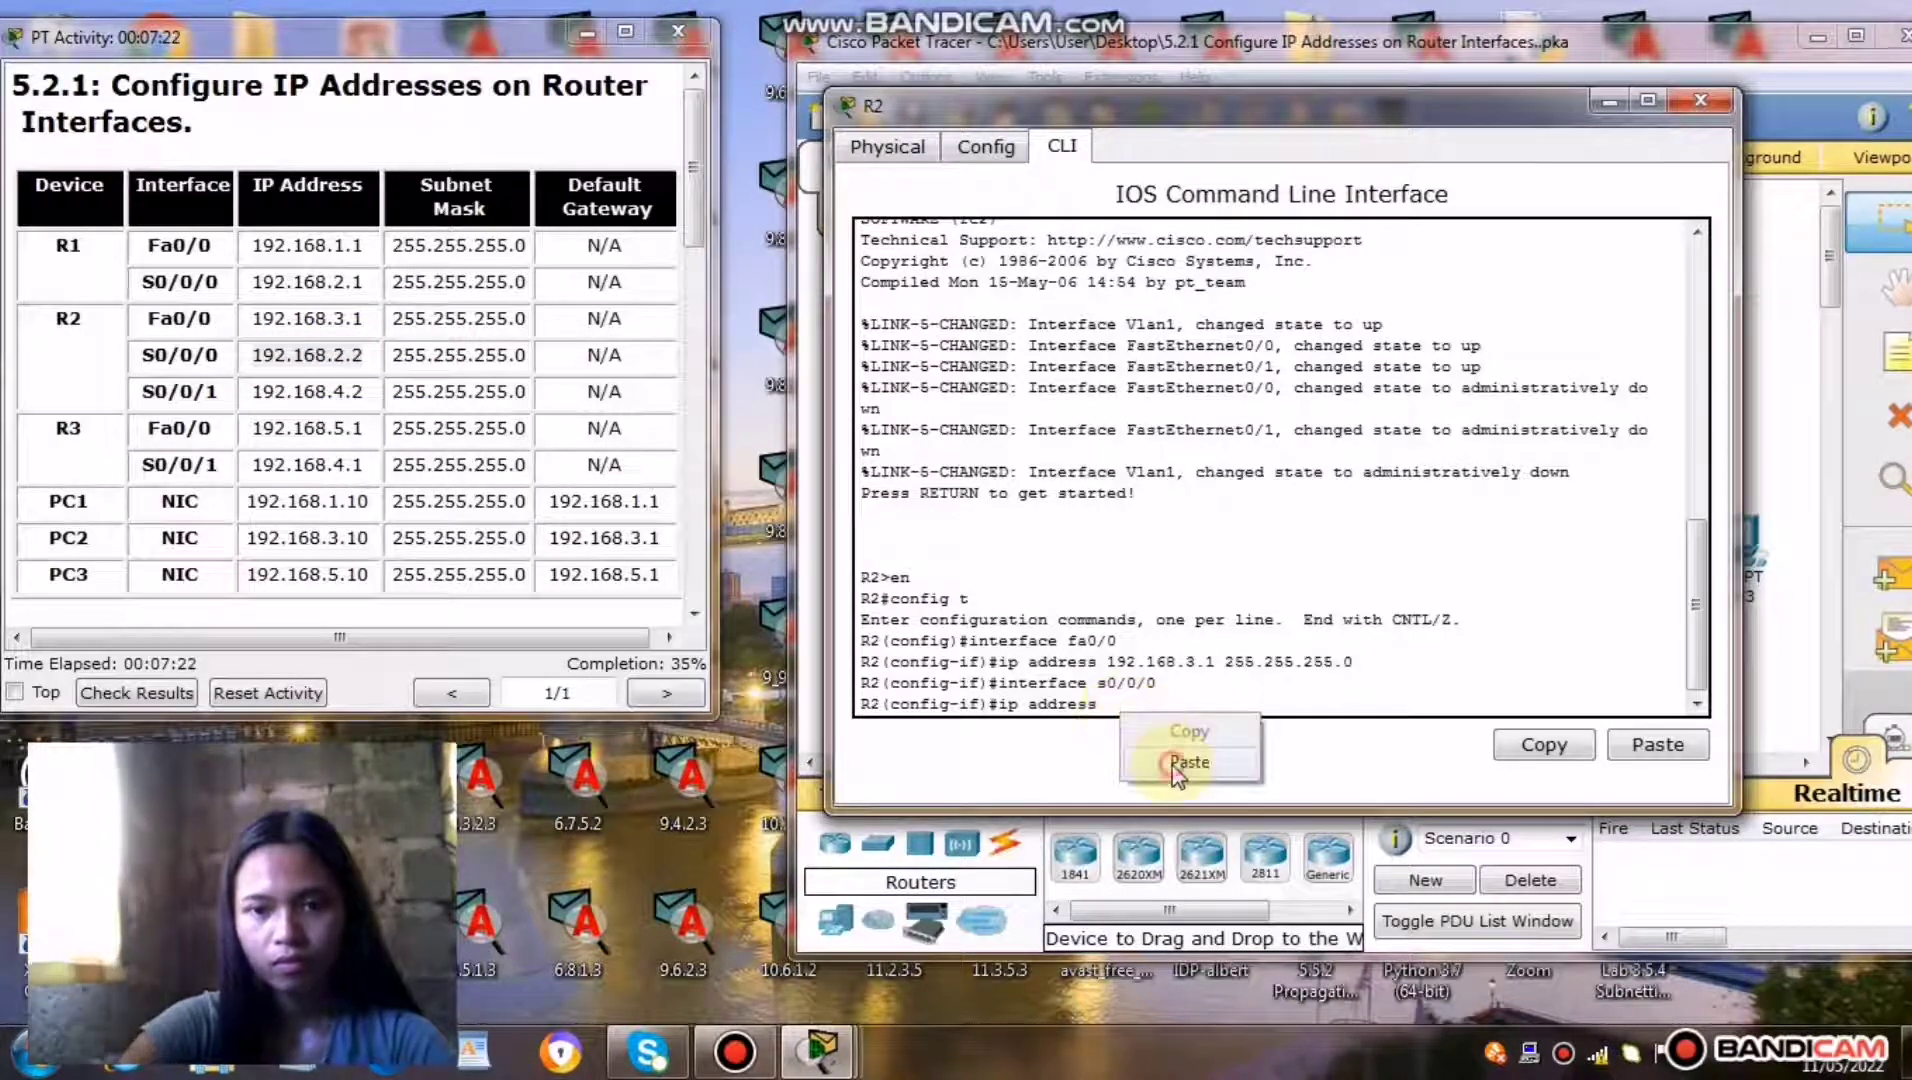
left_click(1182, 768)
type("25")
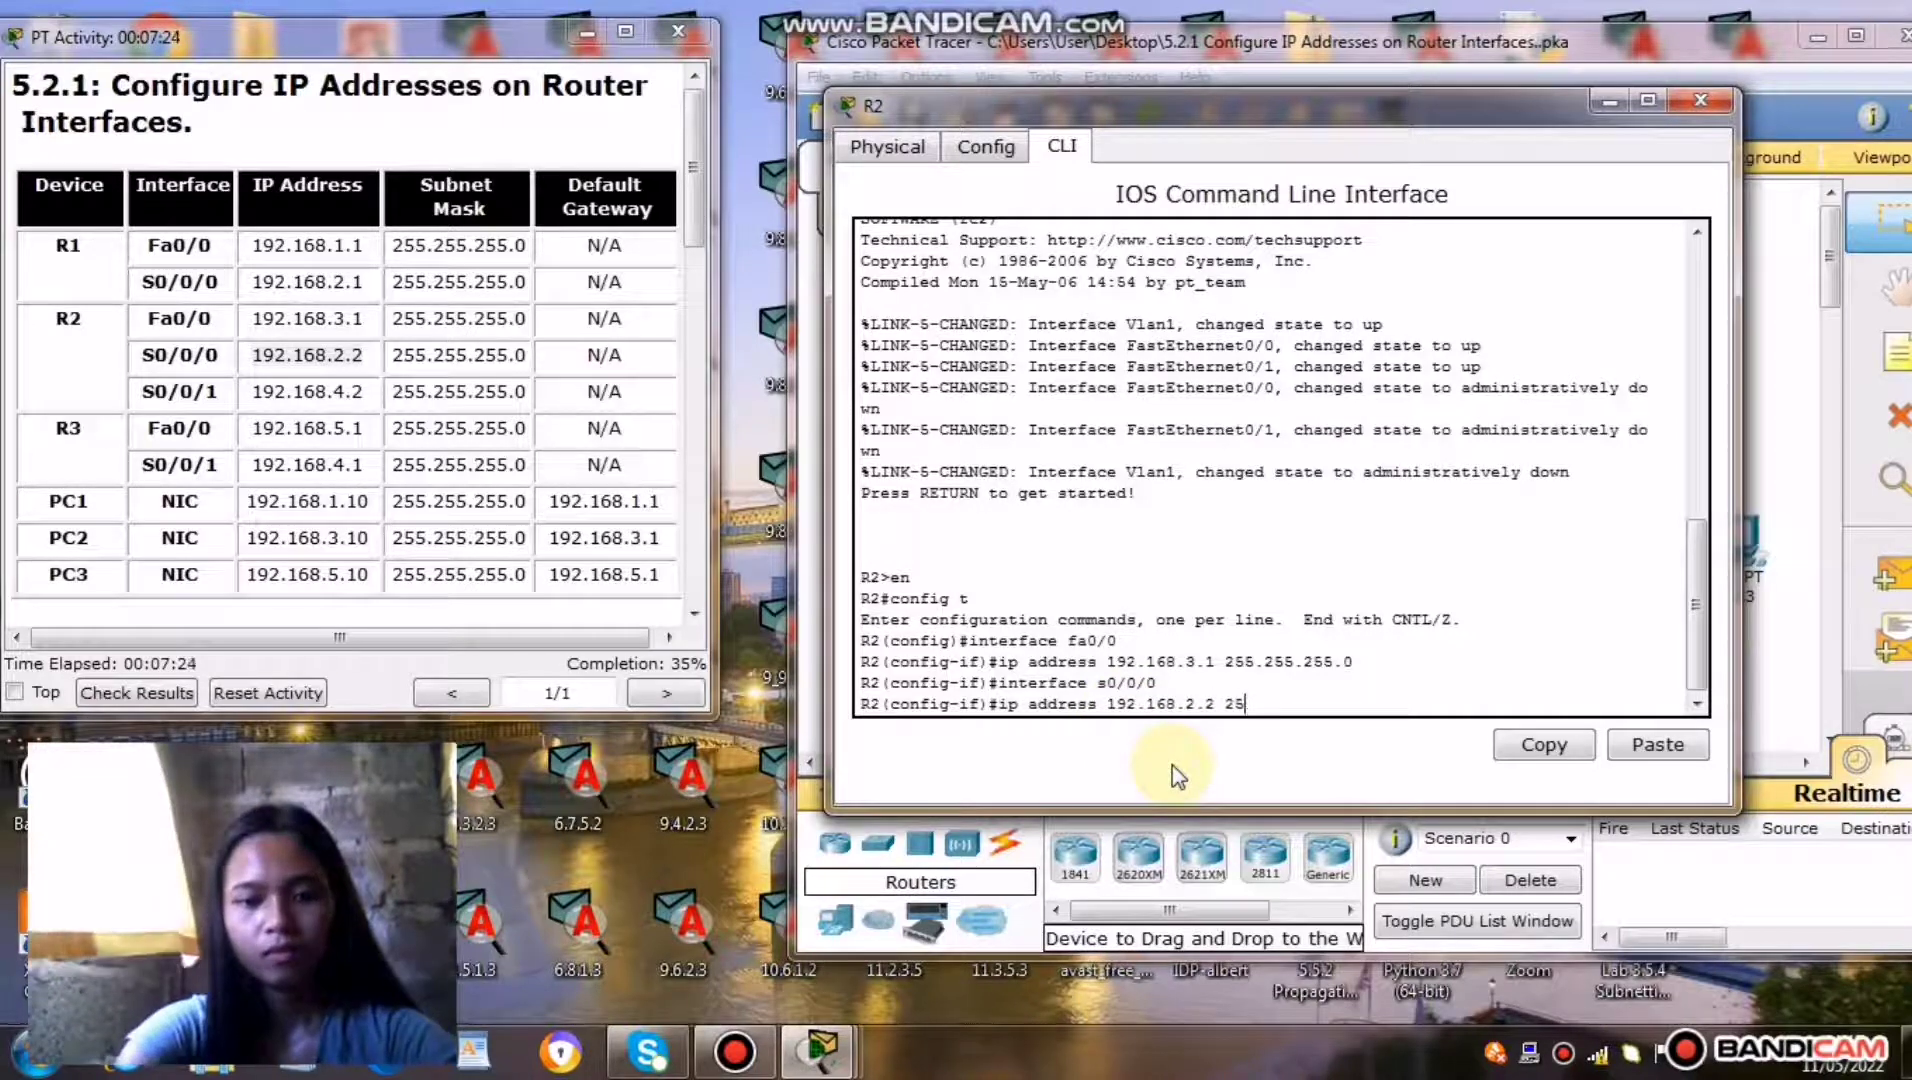
type("5.255.255.0")
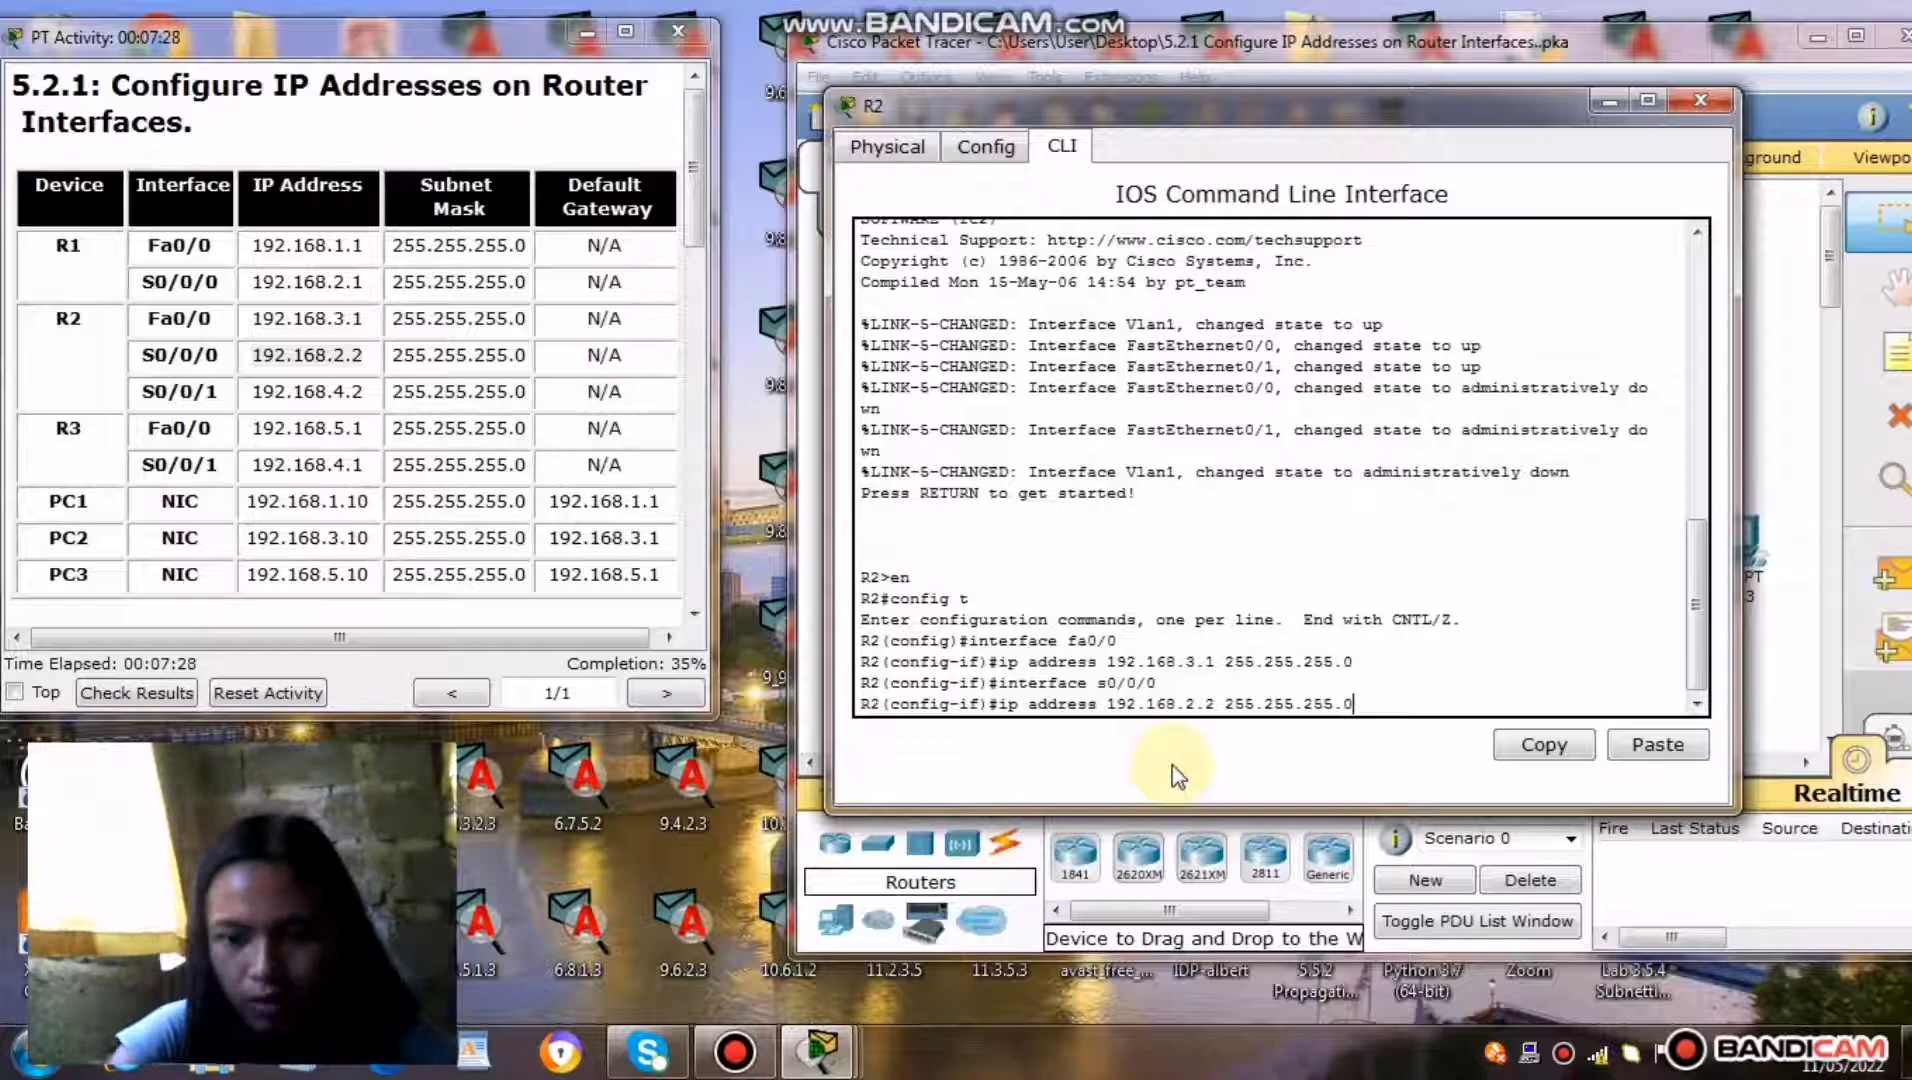
key("Return")
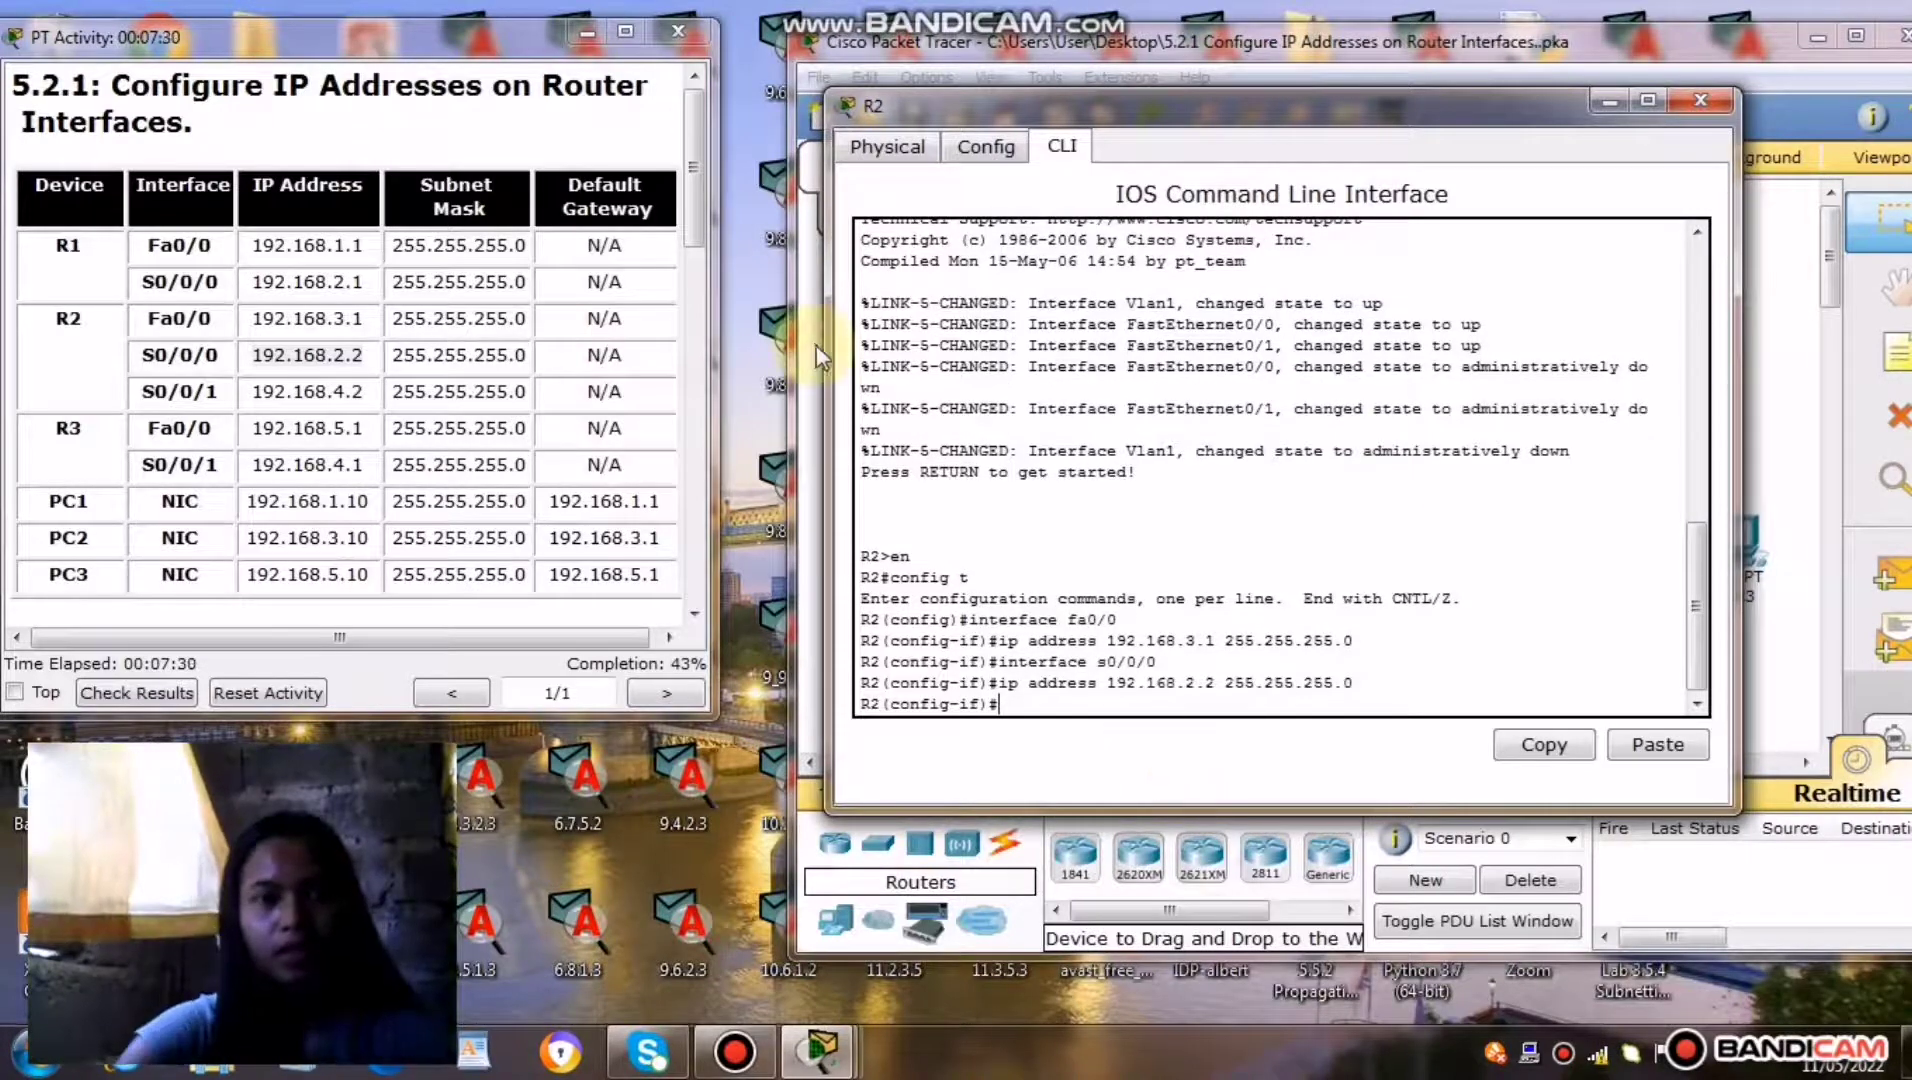
Step: Return to configuring R2's first FastEthernet interface by reusing the earlier interface fa0/0 command from the console and running it
scroll(713, 400, "down", 5)
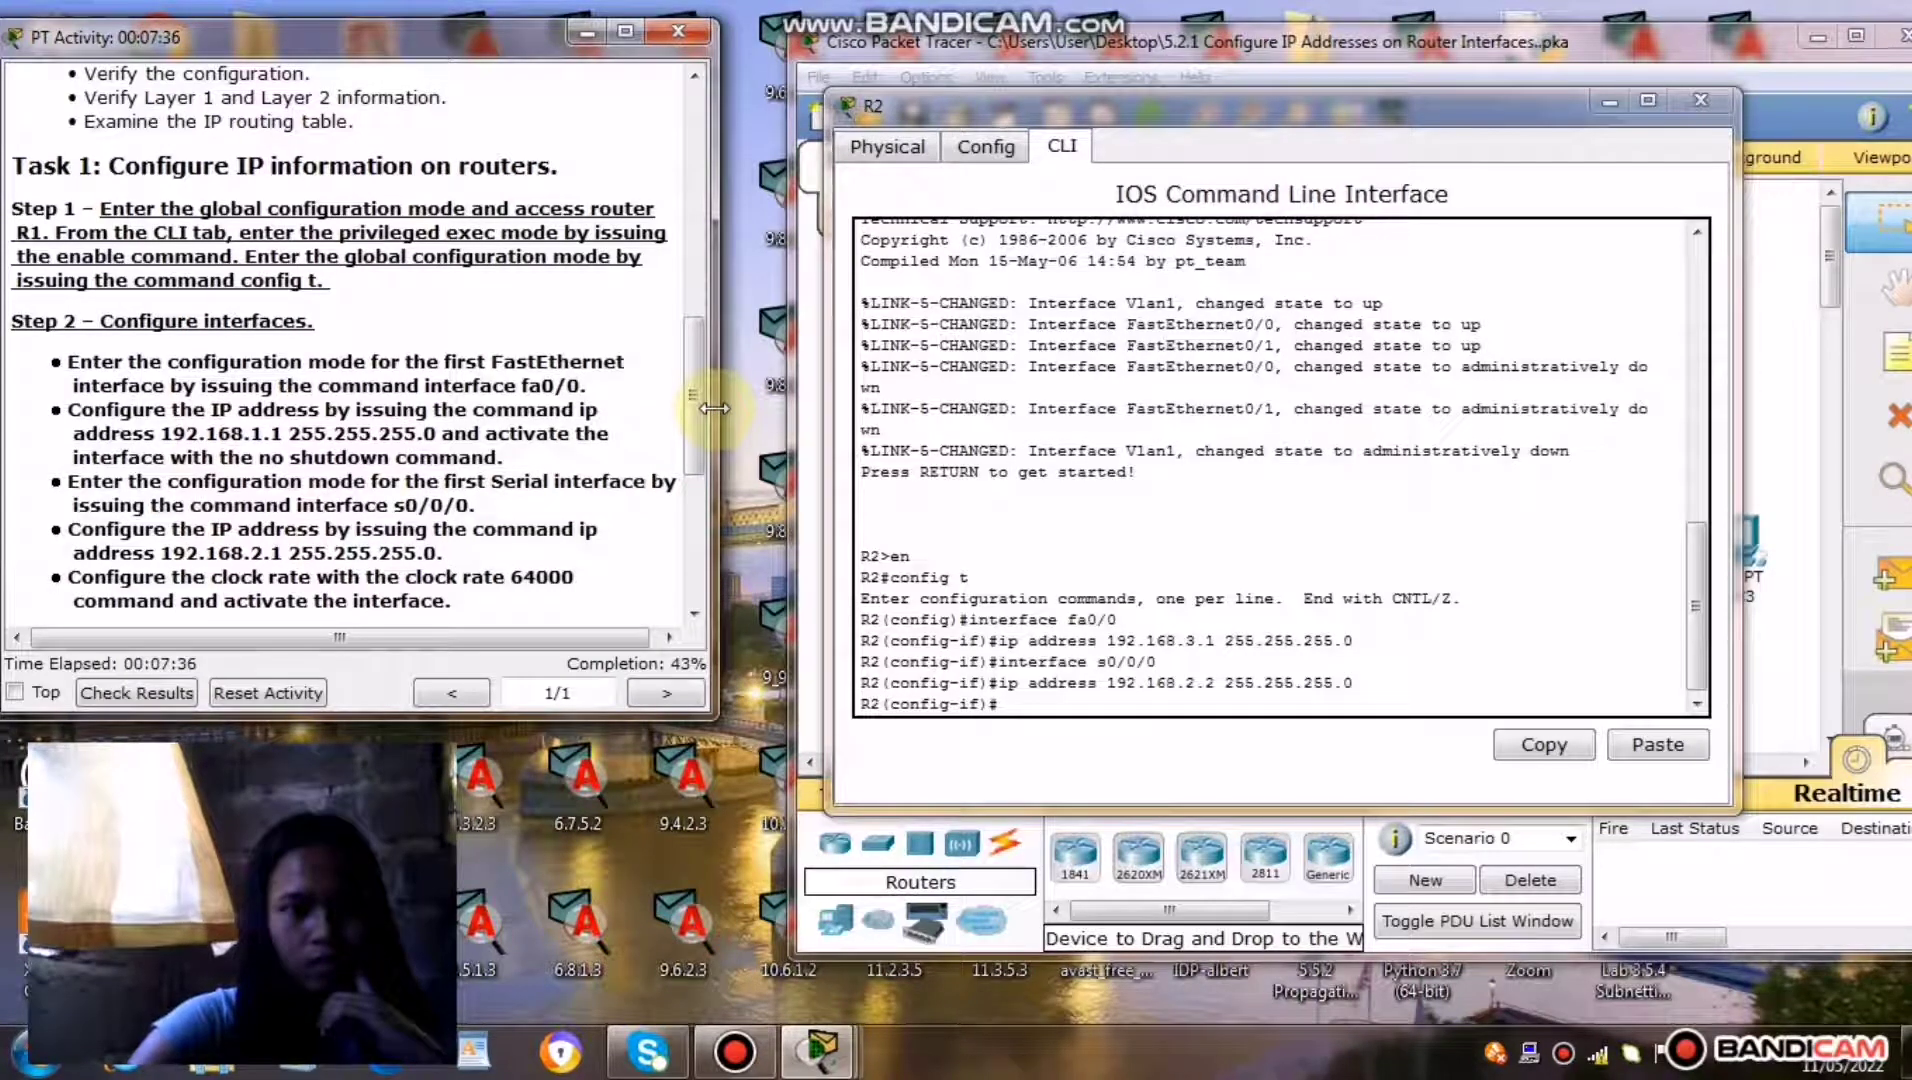
scroll(703, 462, "down", 1)
scroll(703, 462, "down", 2)
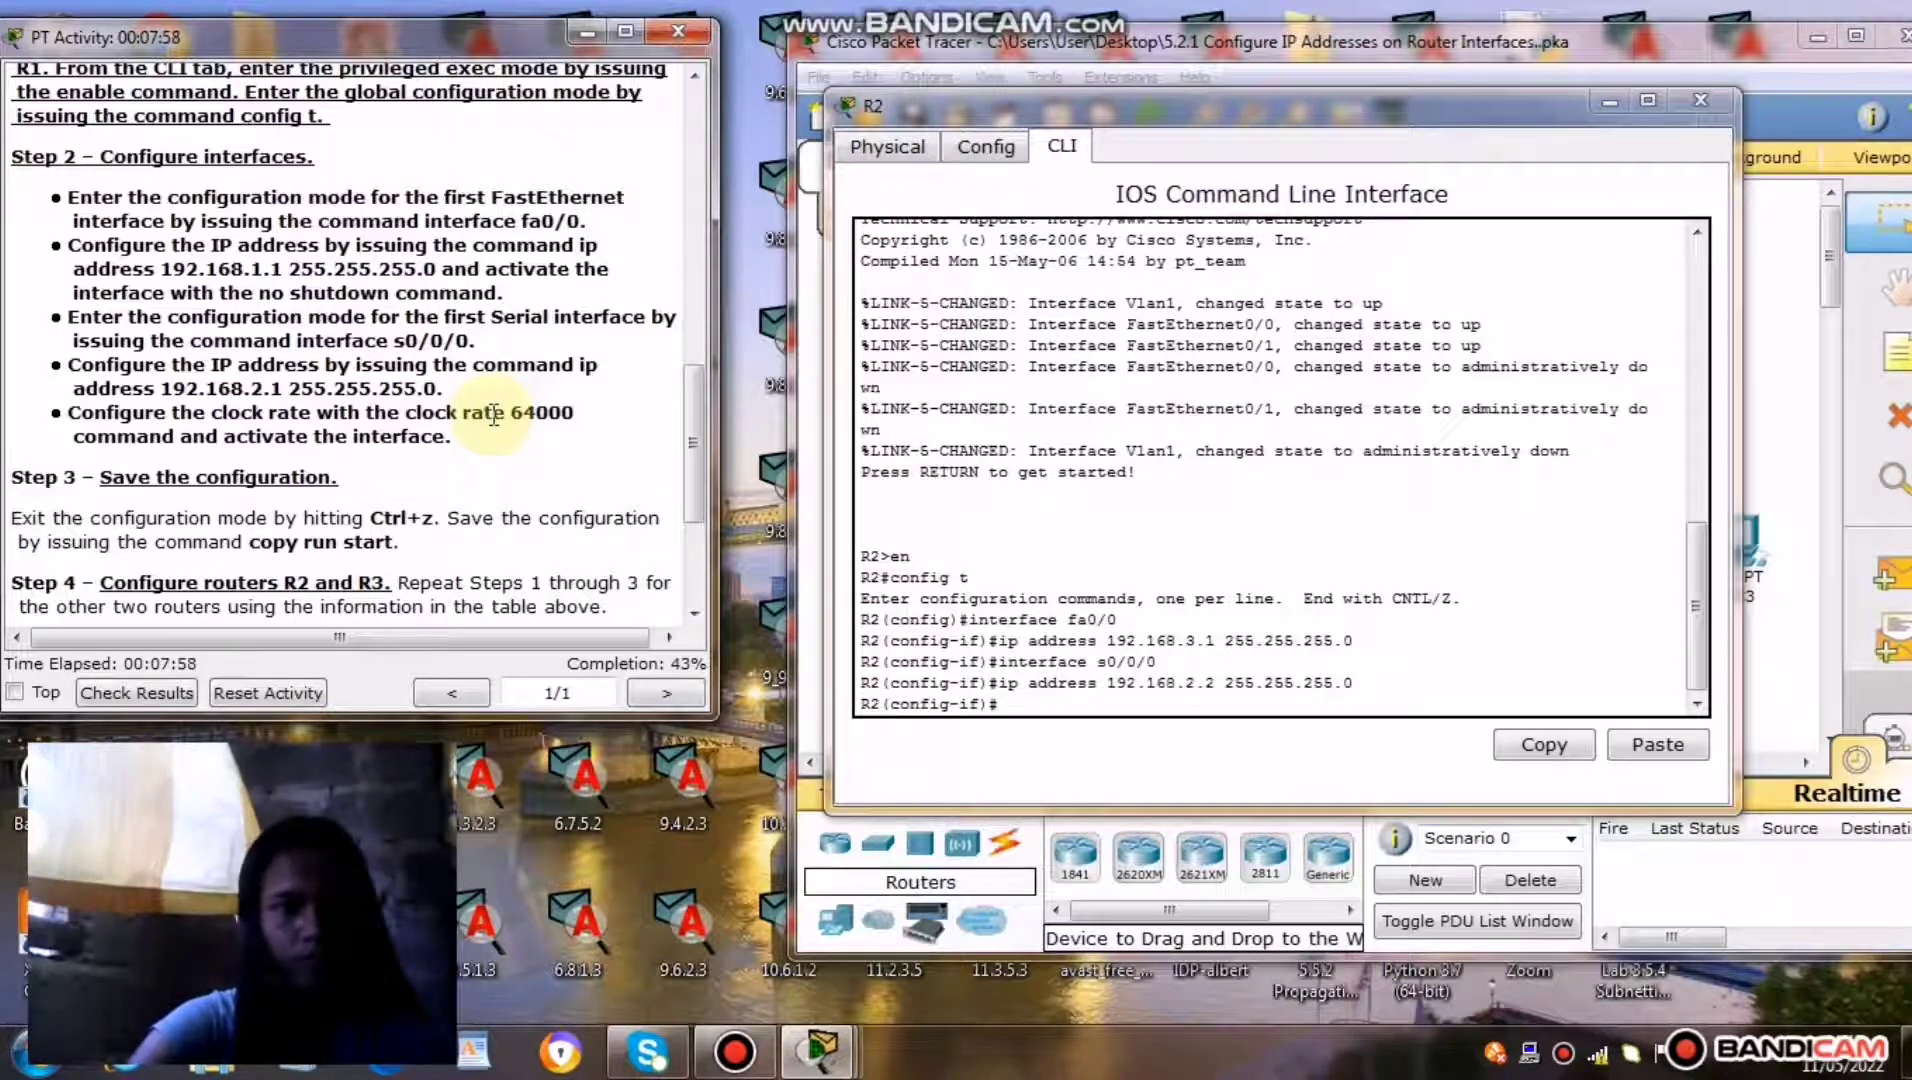
left_click(1010, 704)
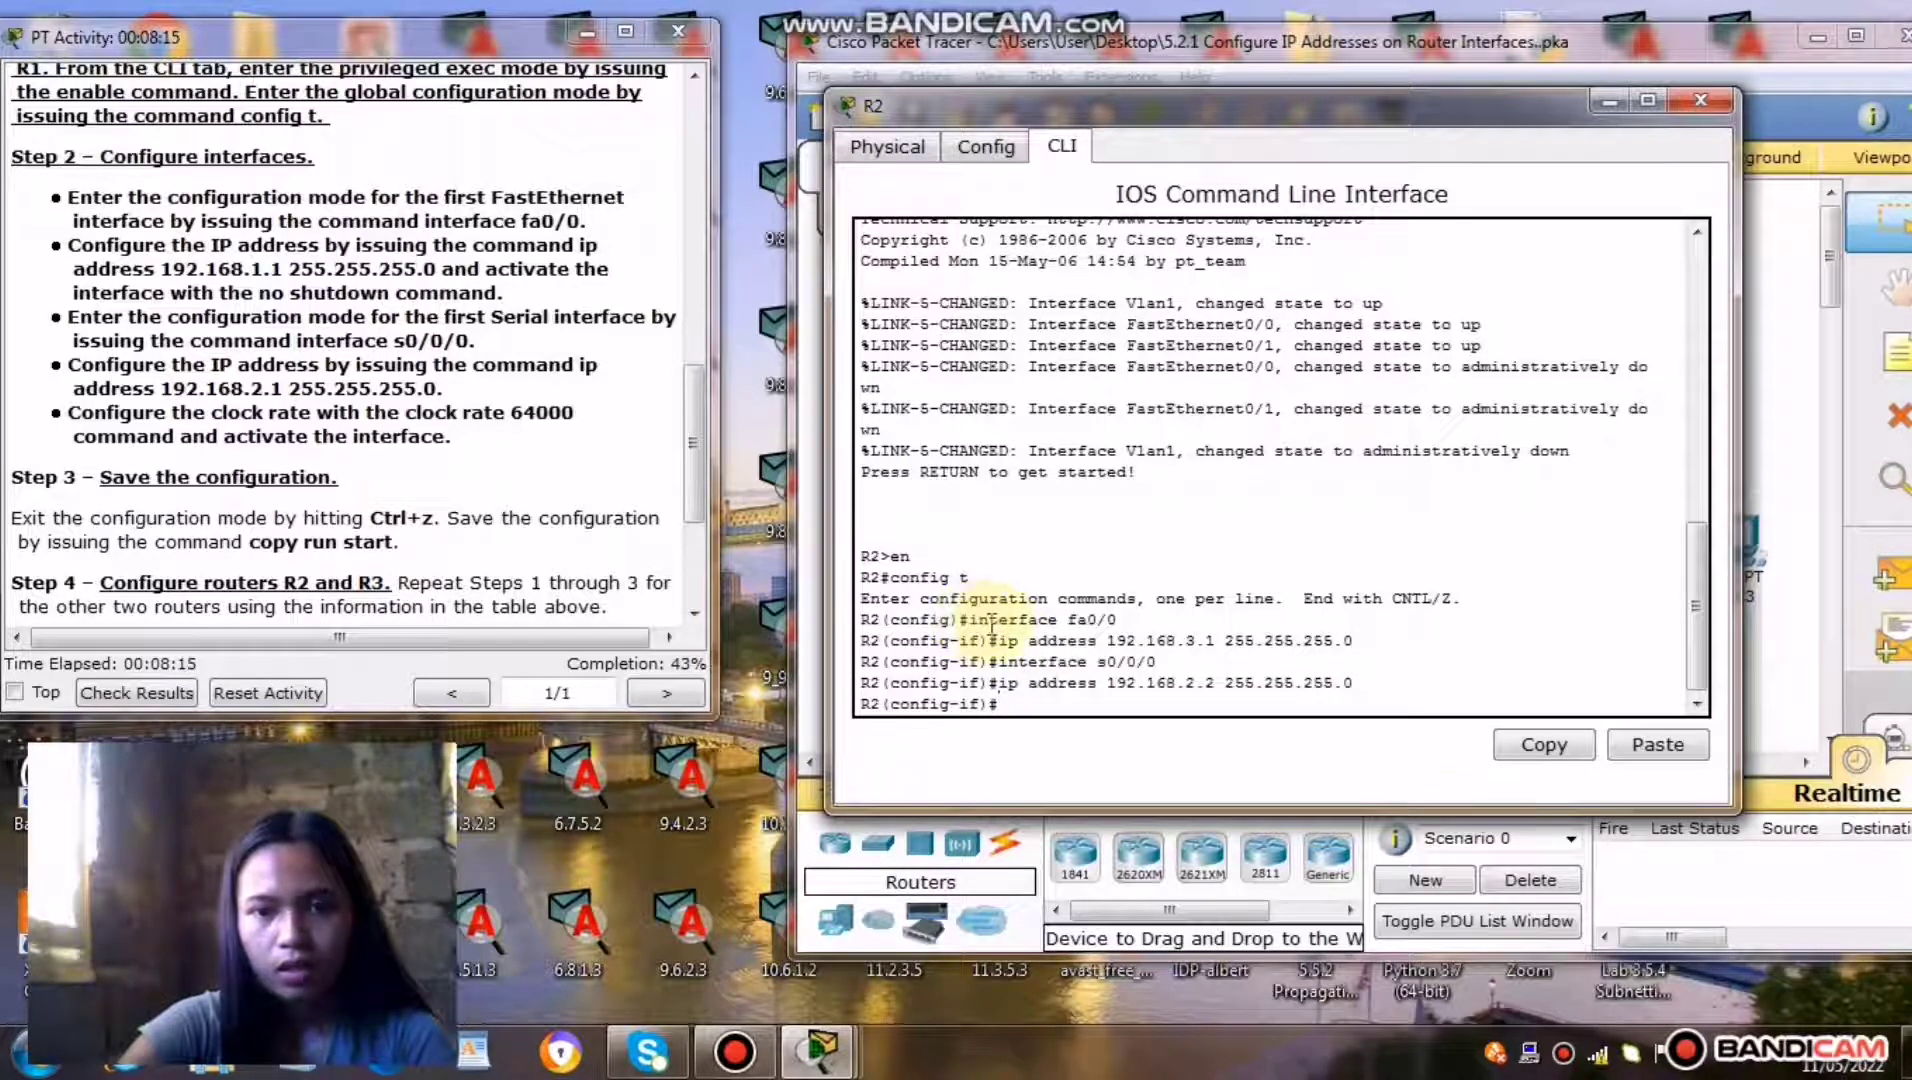
left_click_drag(969, 619, 1090, 628)
right_click(1100, 626)
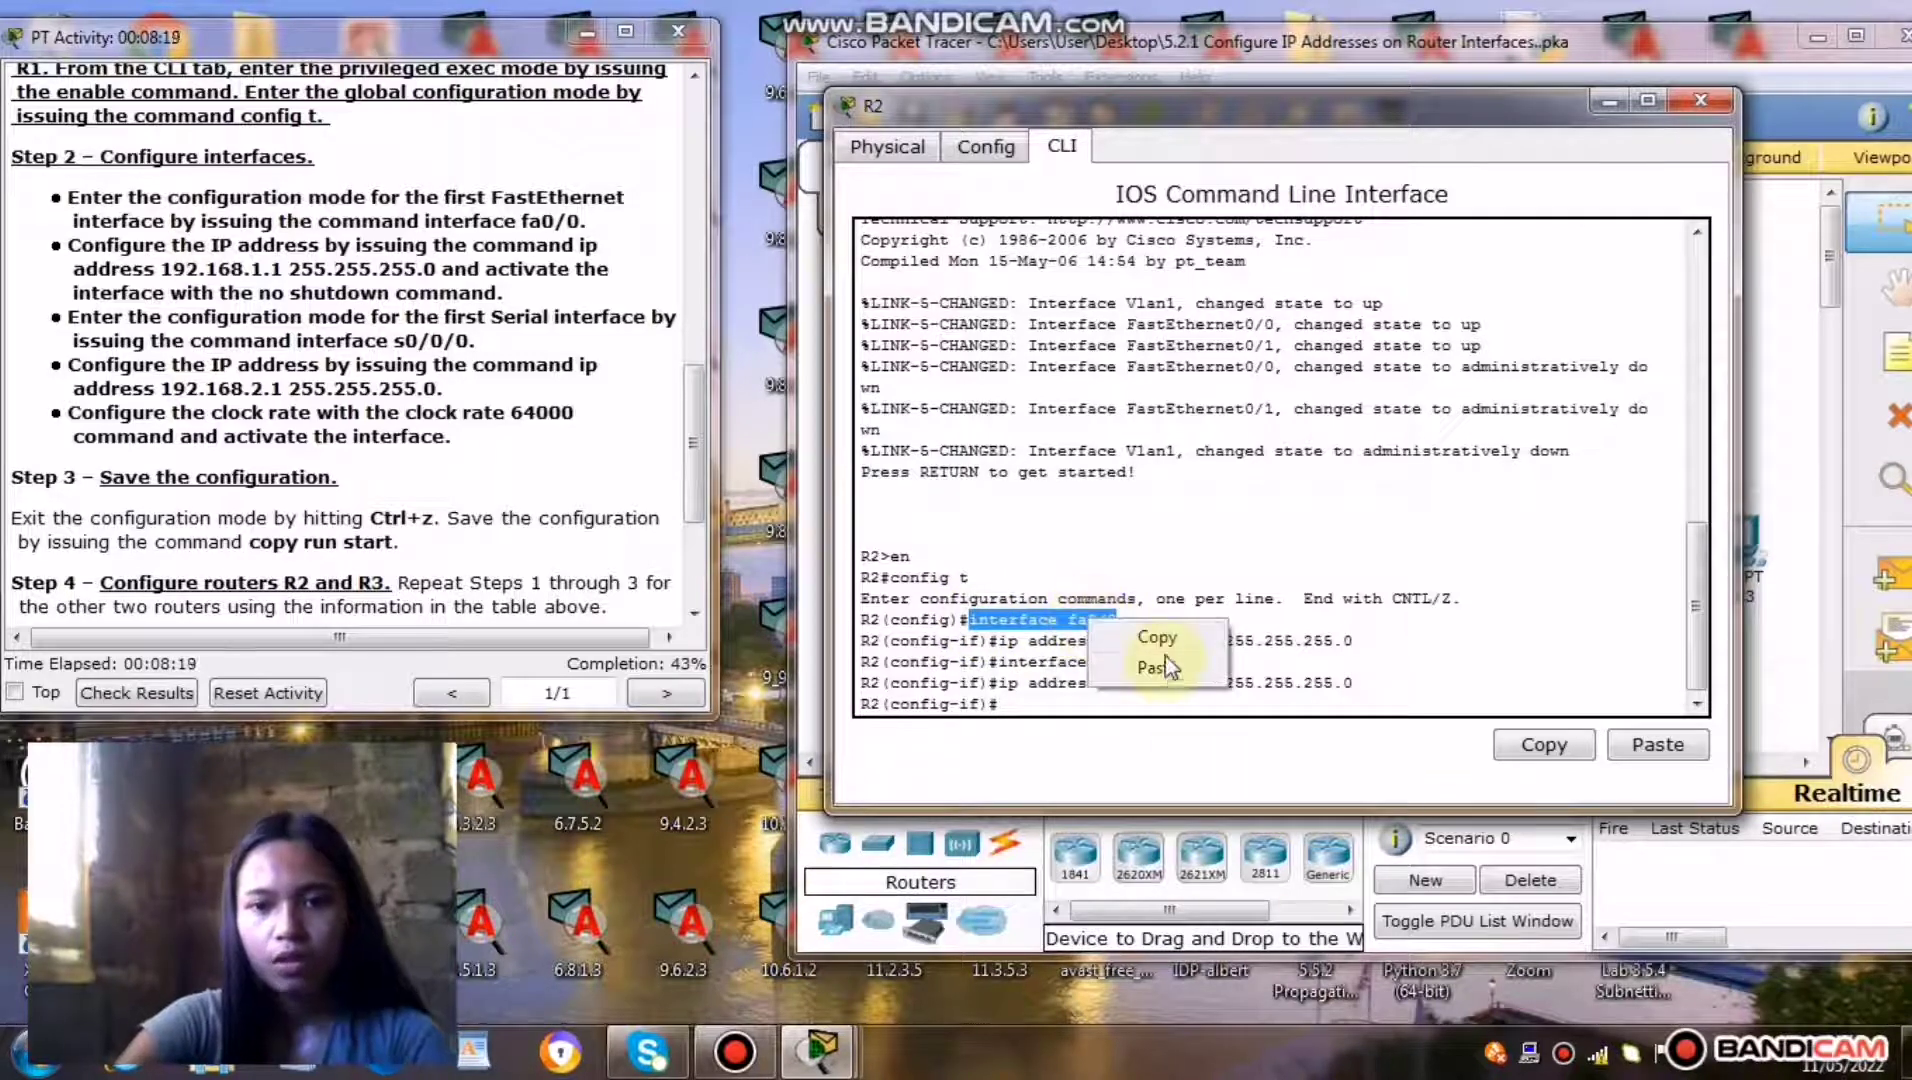
left_click(1140, 638)
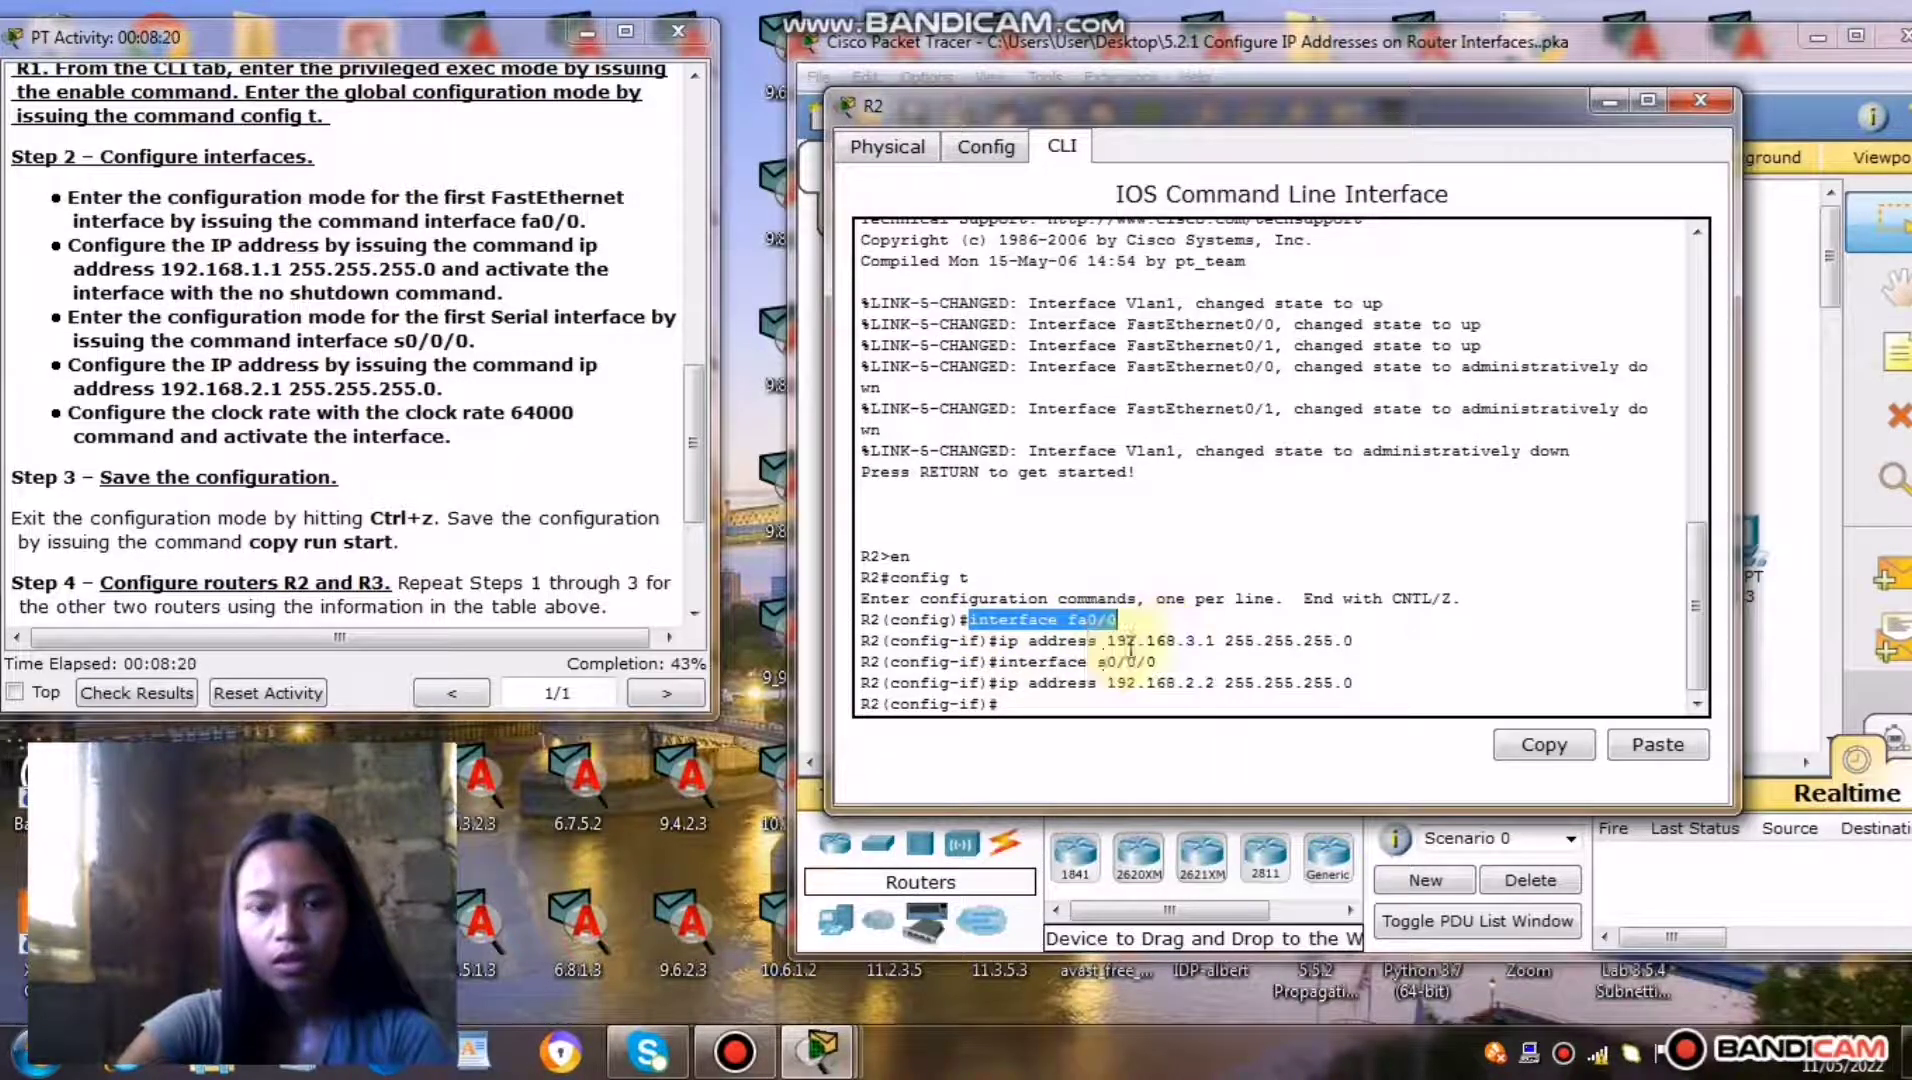
left_click(1012, 708)
right_click(1012, 712)
left_click(1060, 759)
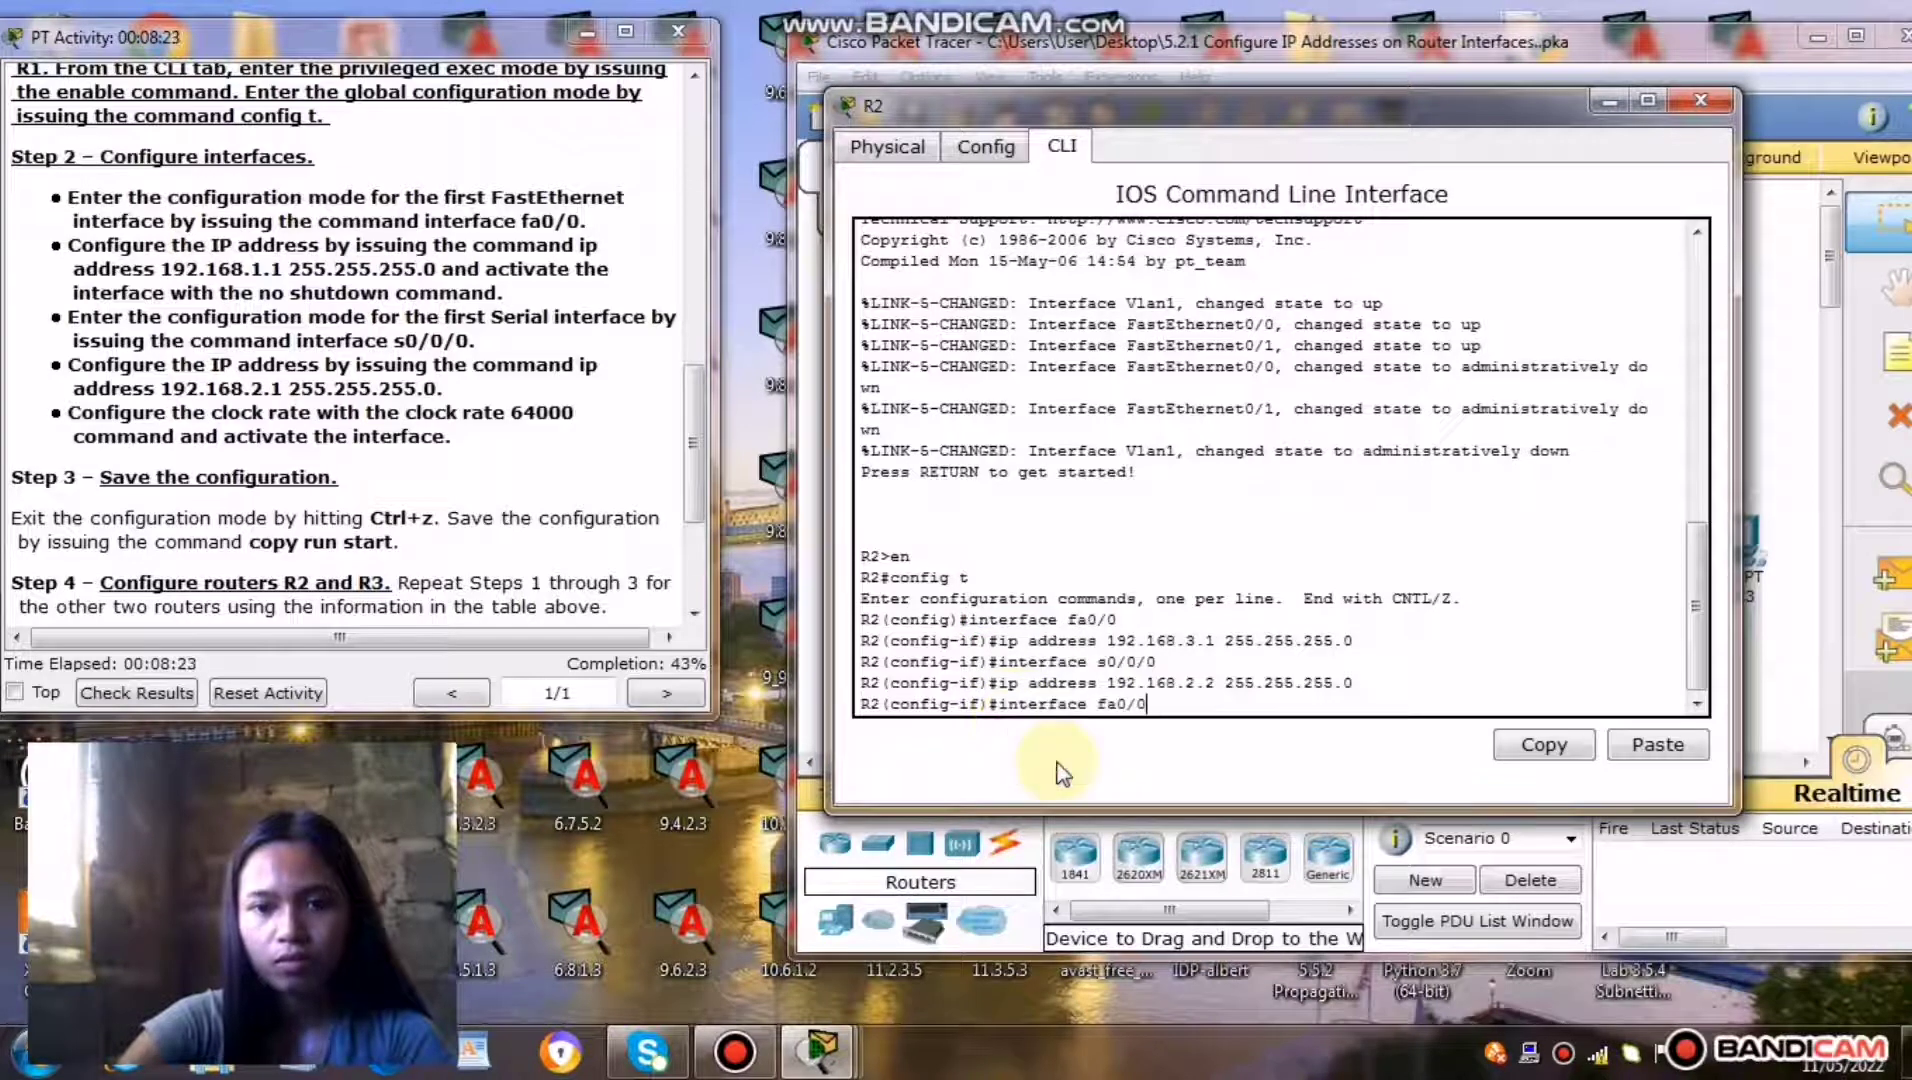
key("Return")
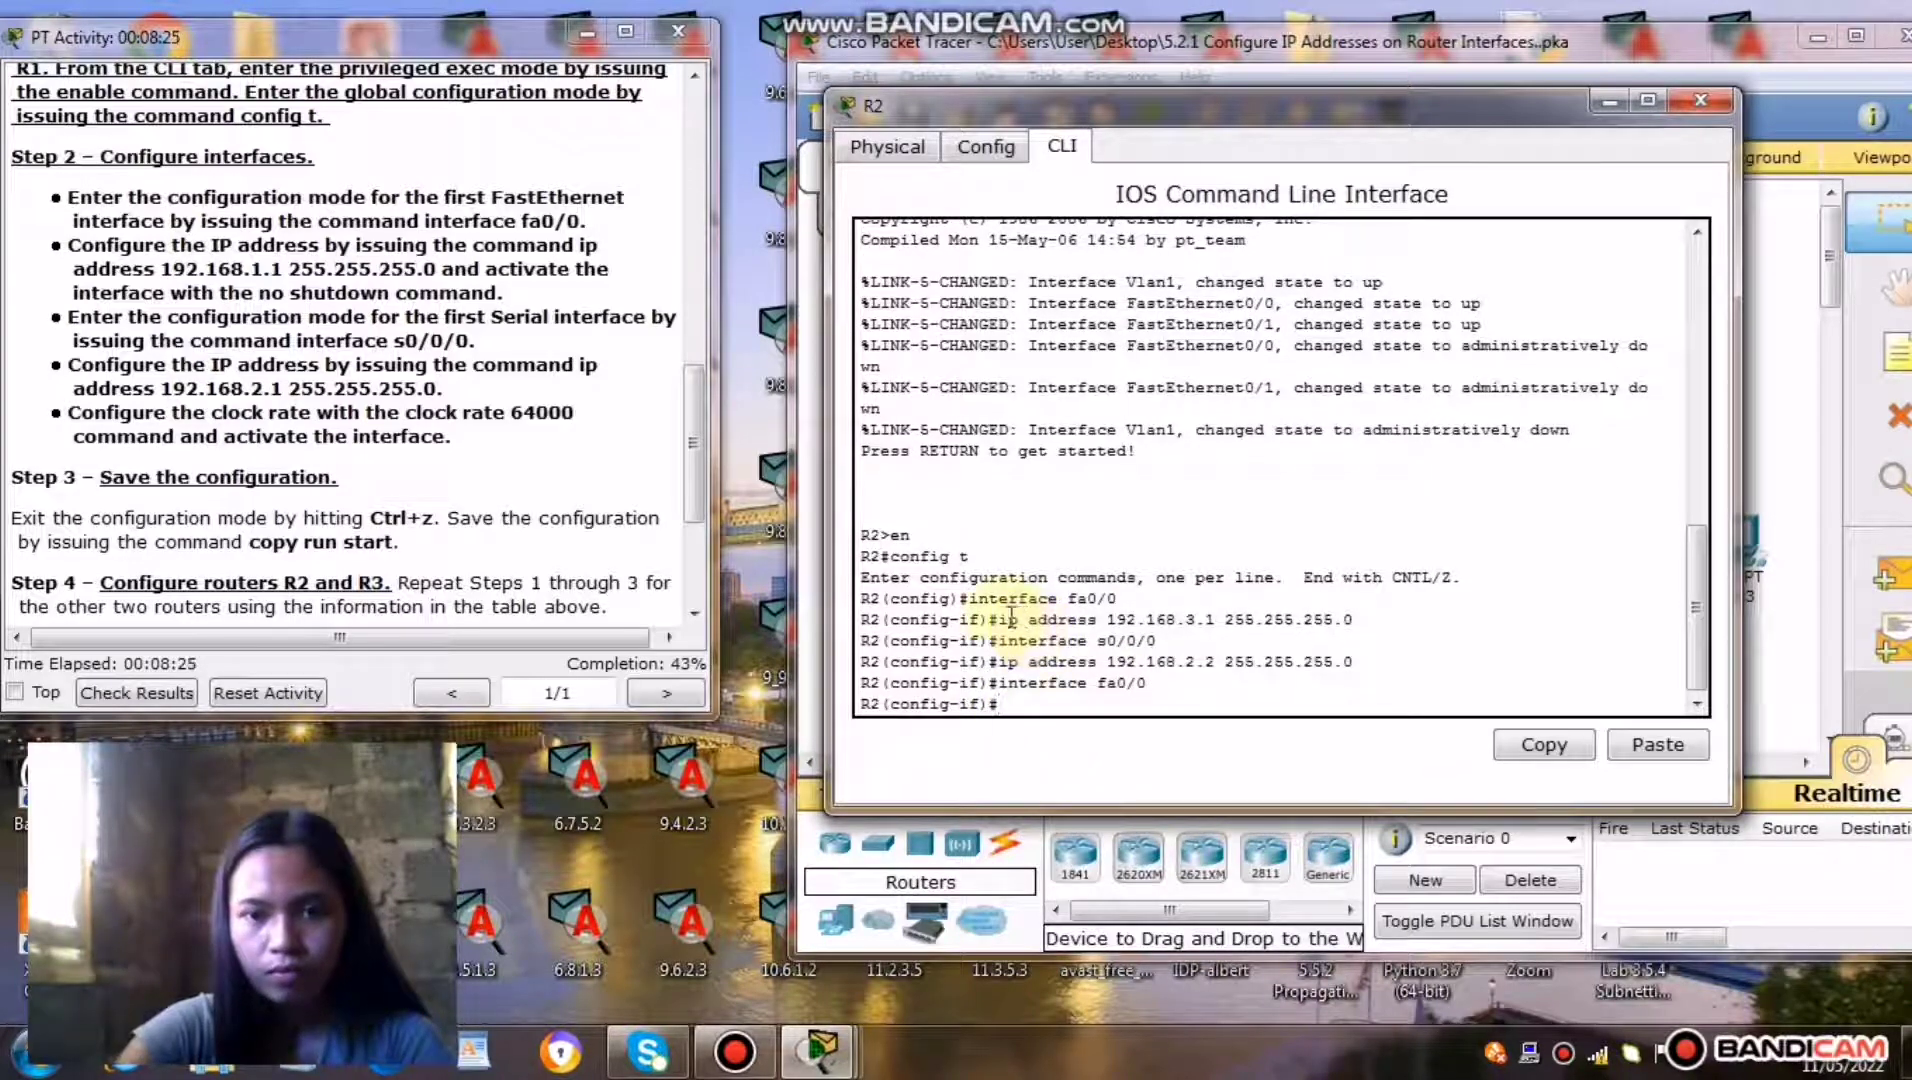
Step: Reapply IP address 192.168.3.1 with mask 255.255.255.0 to R2's Fa0/0 by copying the earlier console command and running it
left_click_drag(1000, 619, 1218, 619)
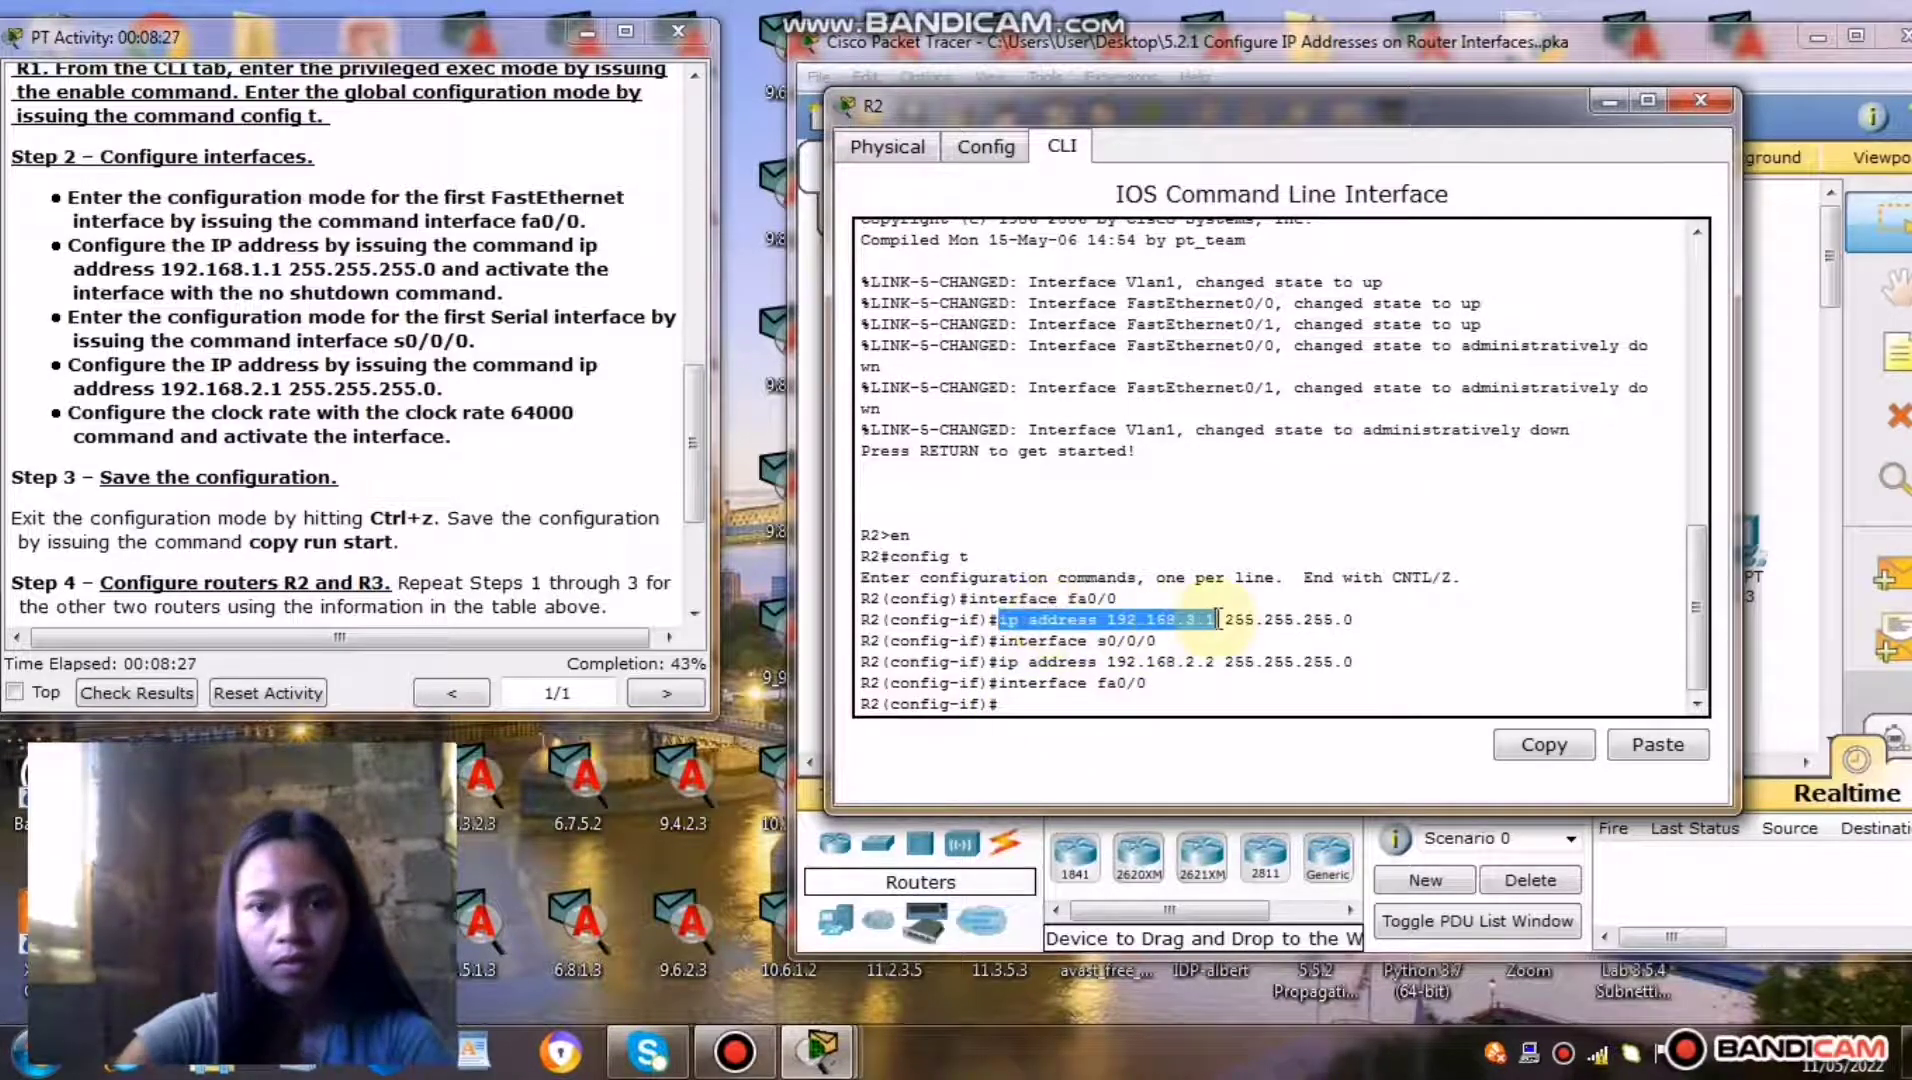
left_click(1215, 620)
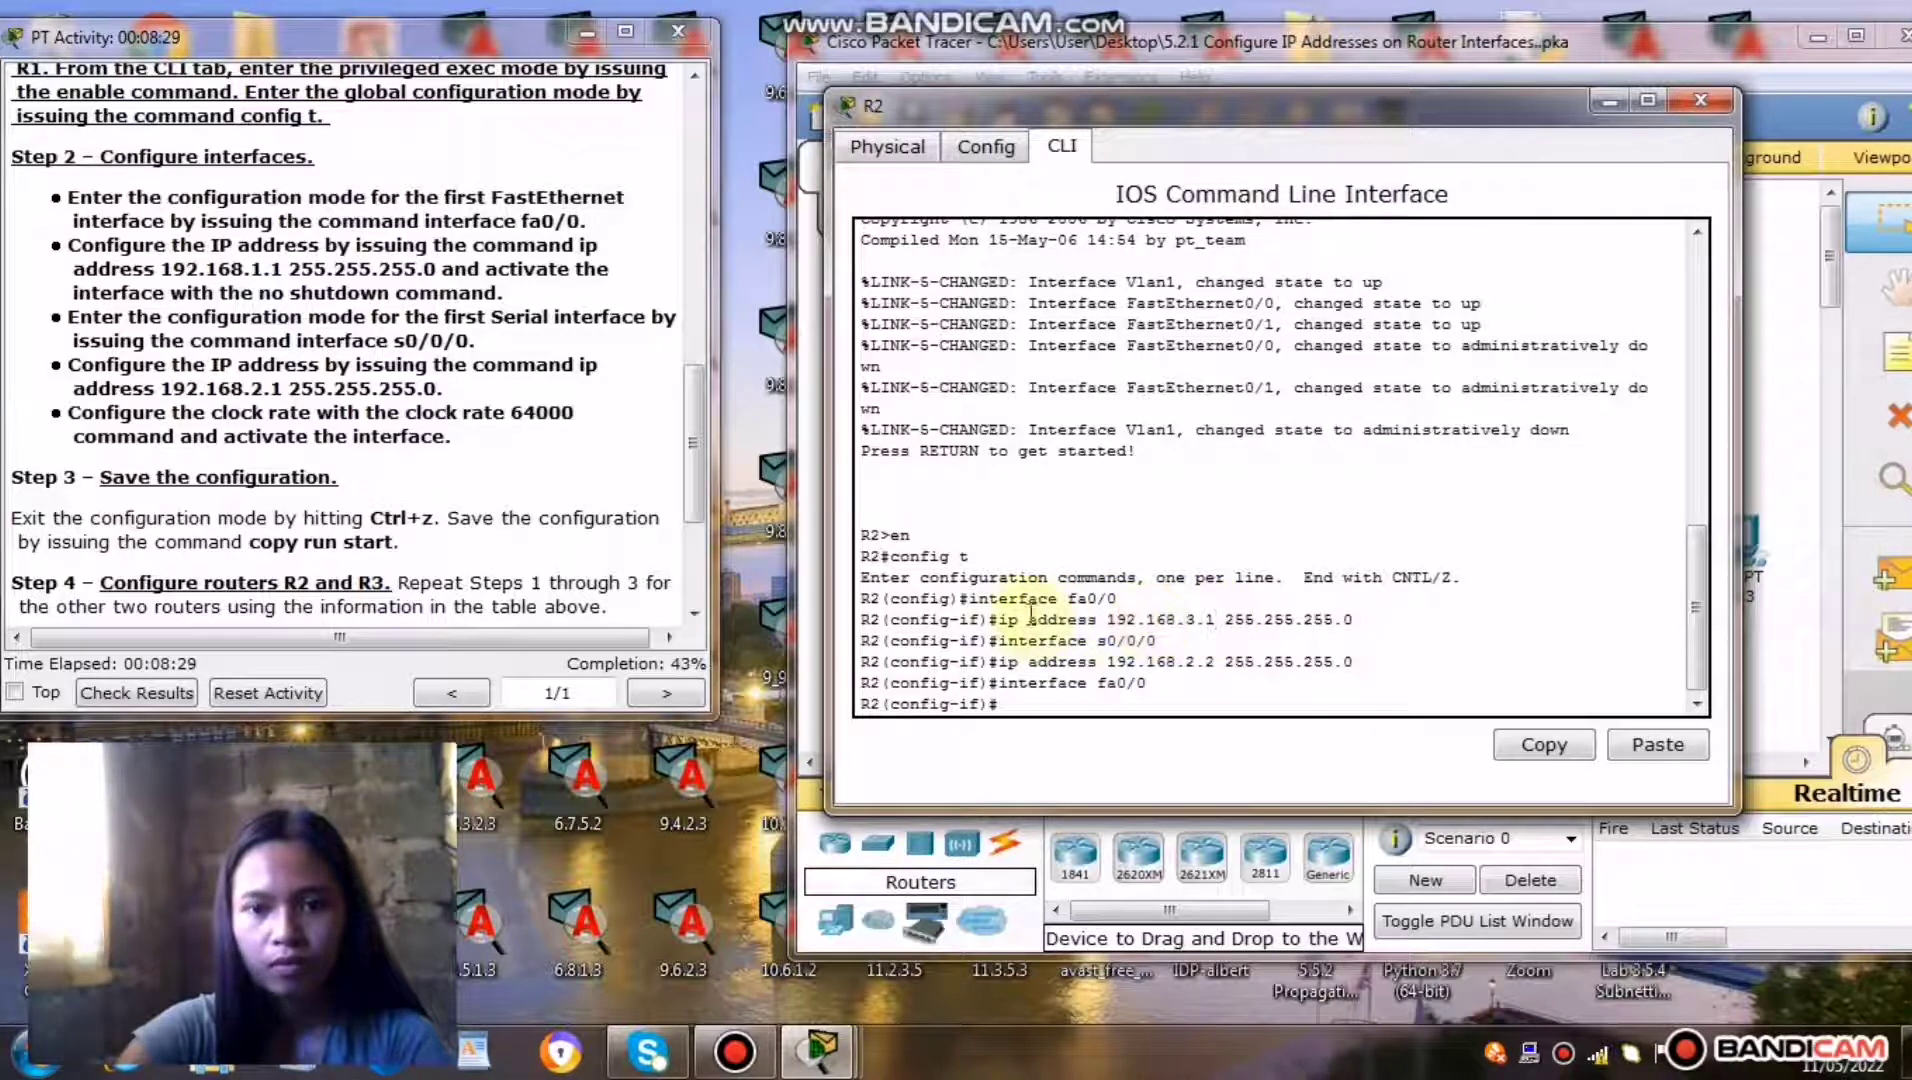
left_click_drag(1002, 621, 1352, 622)
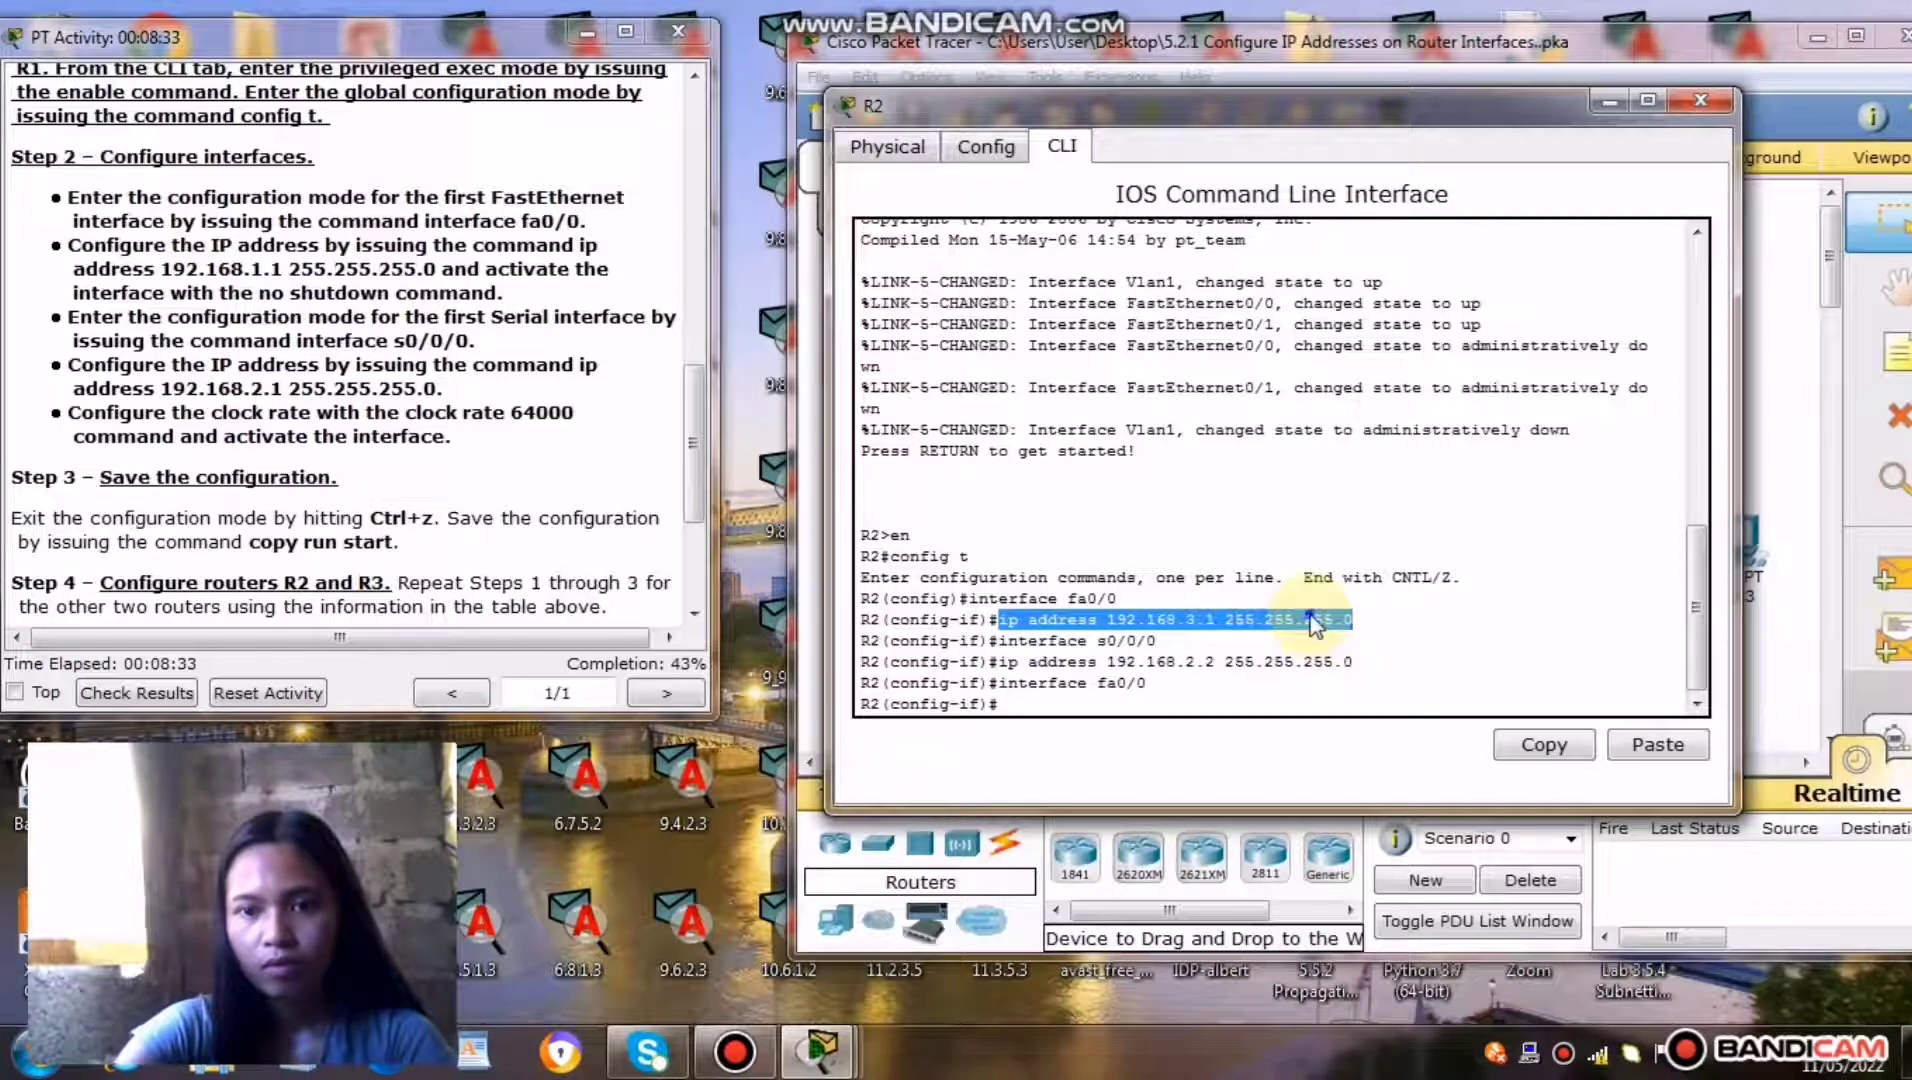
right_click(1312, 624)
left_click(1352, 636)
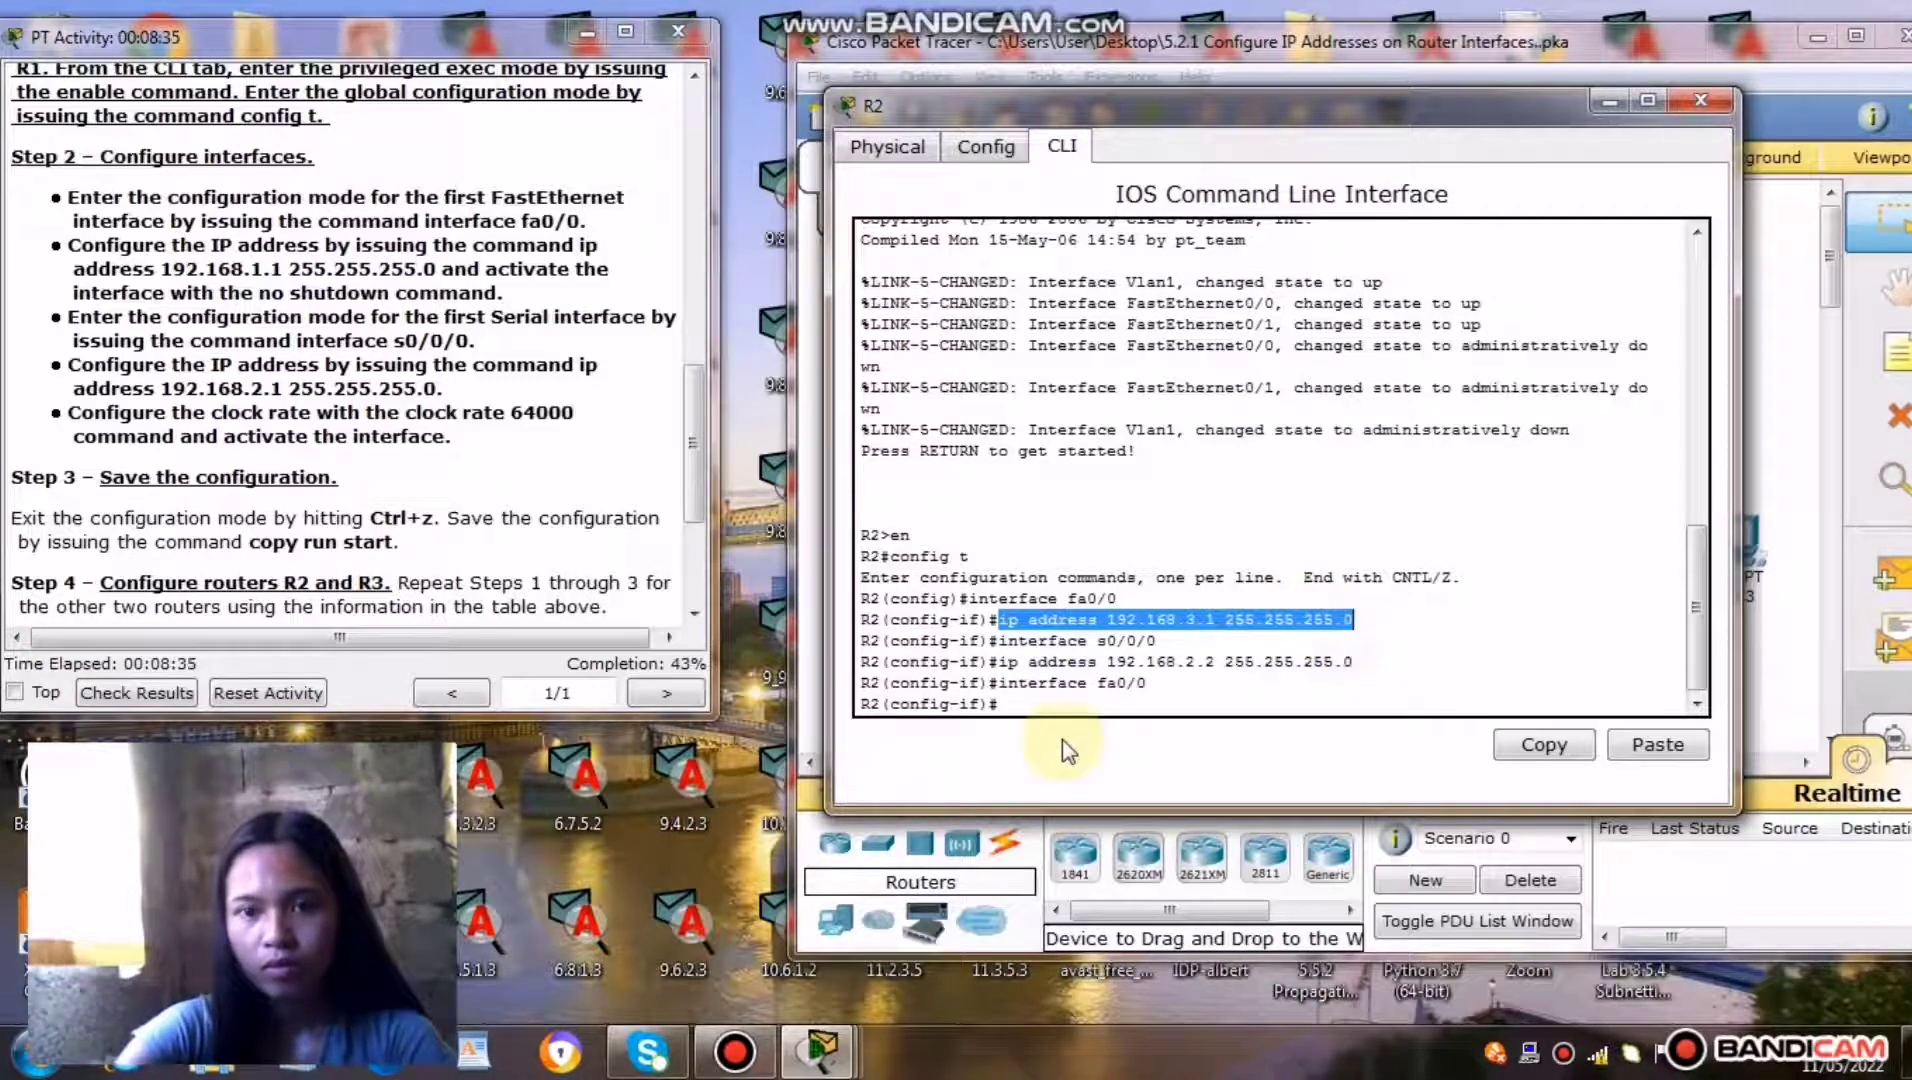
left_click(1013, 704)
right_click(1013, 704)
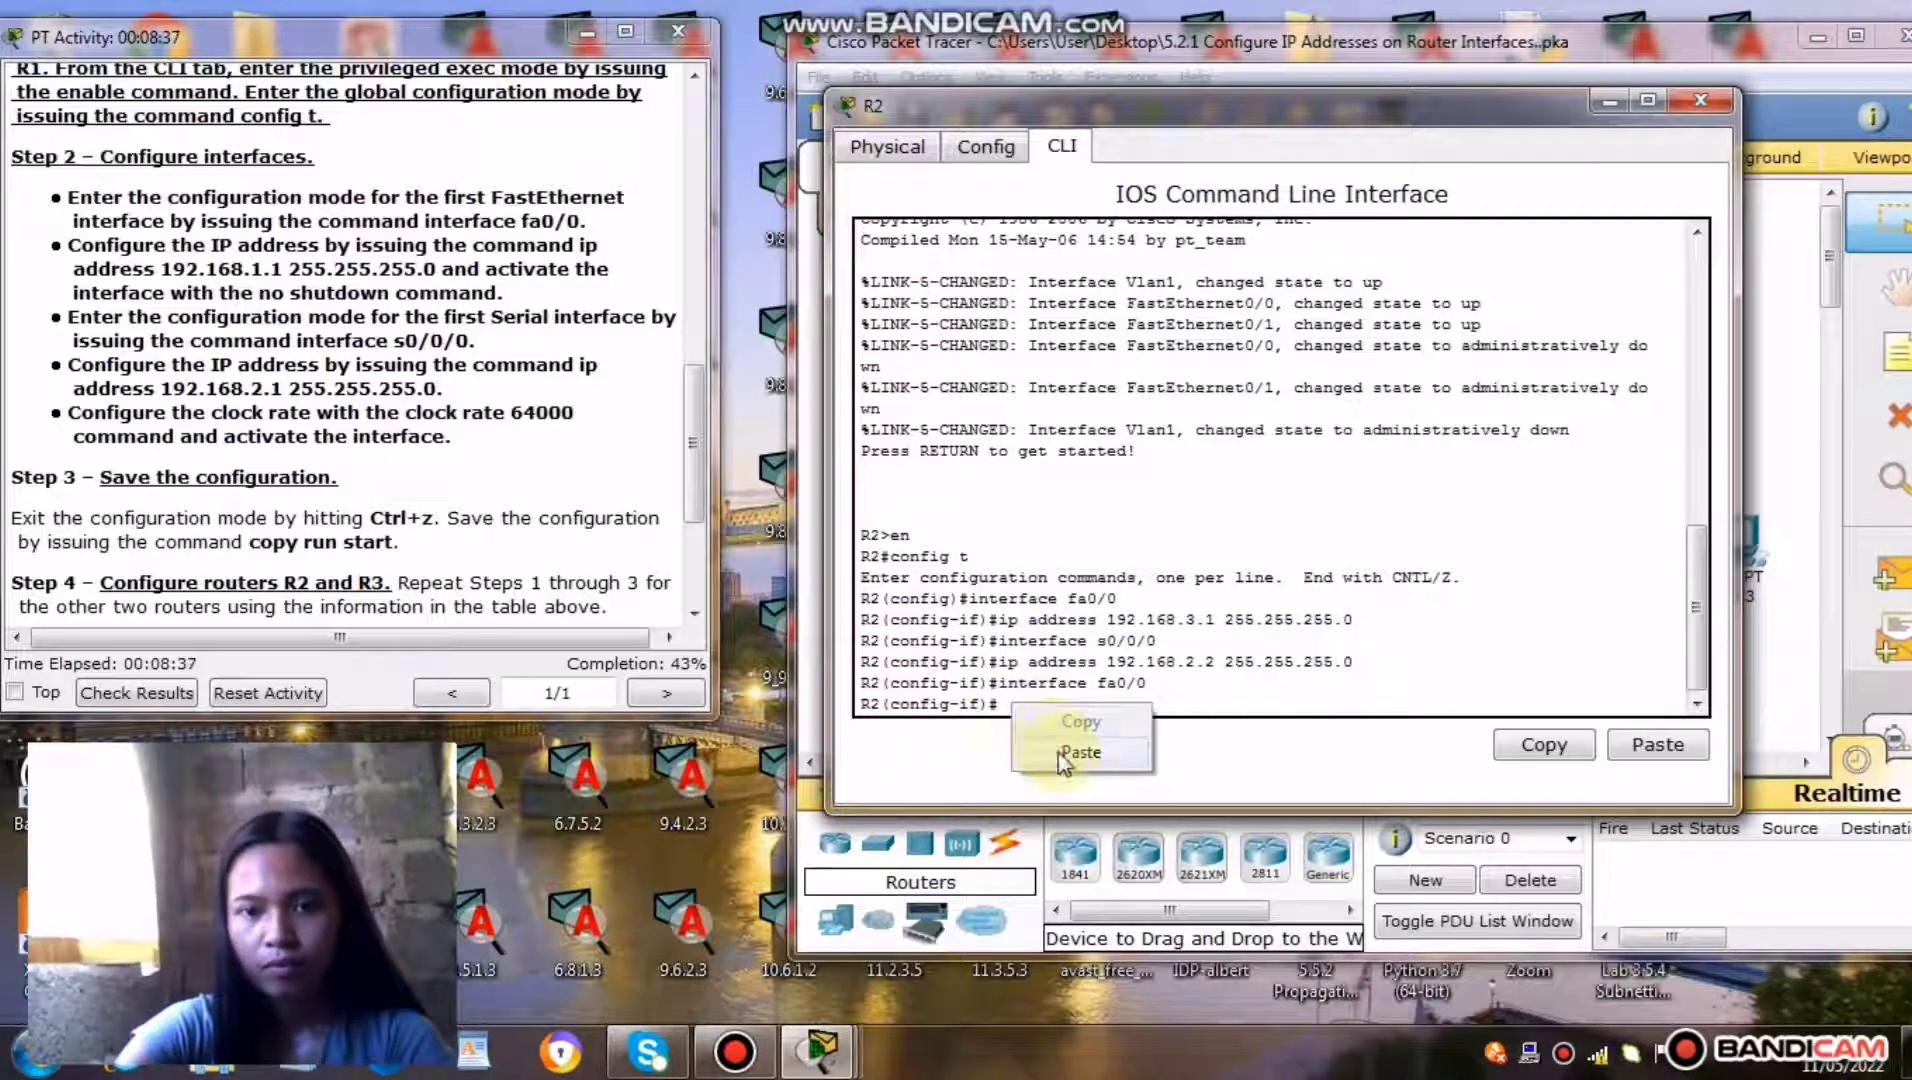
left_click(1060, 758)
key("Return")
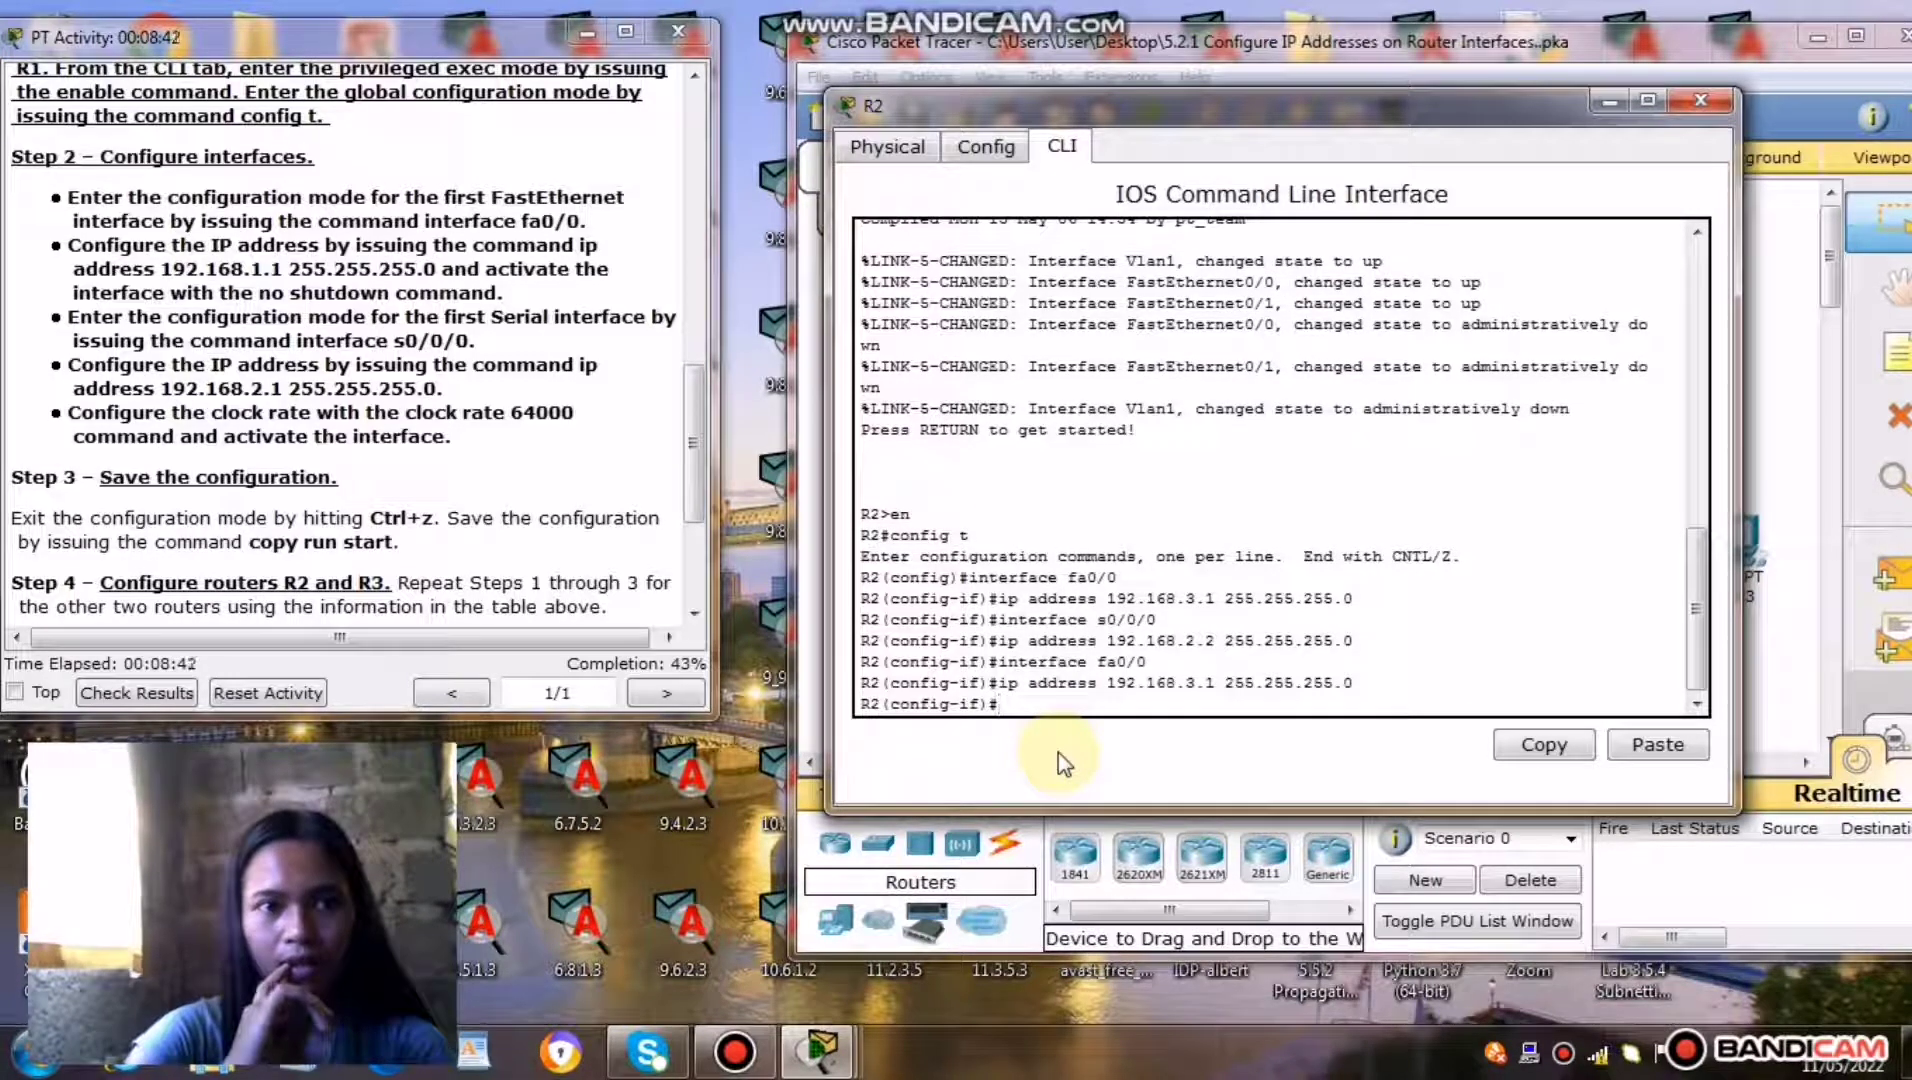
Step: Activate R2's Fa0/0 interface with the no shutdown command
type("no ")
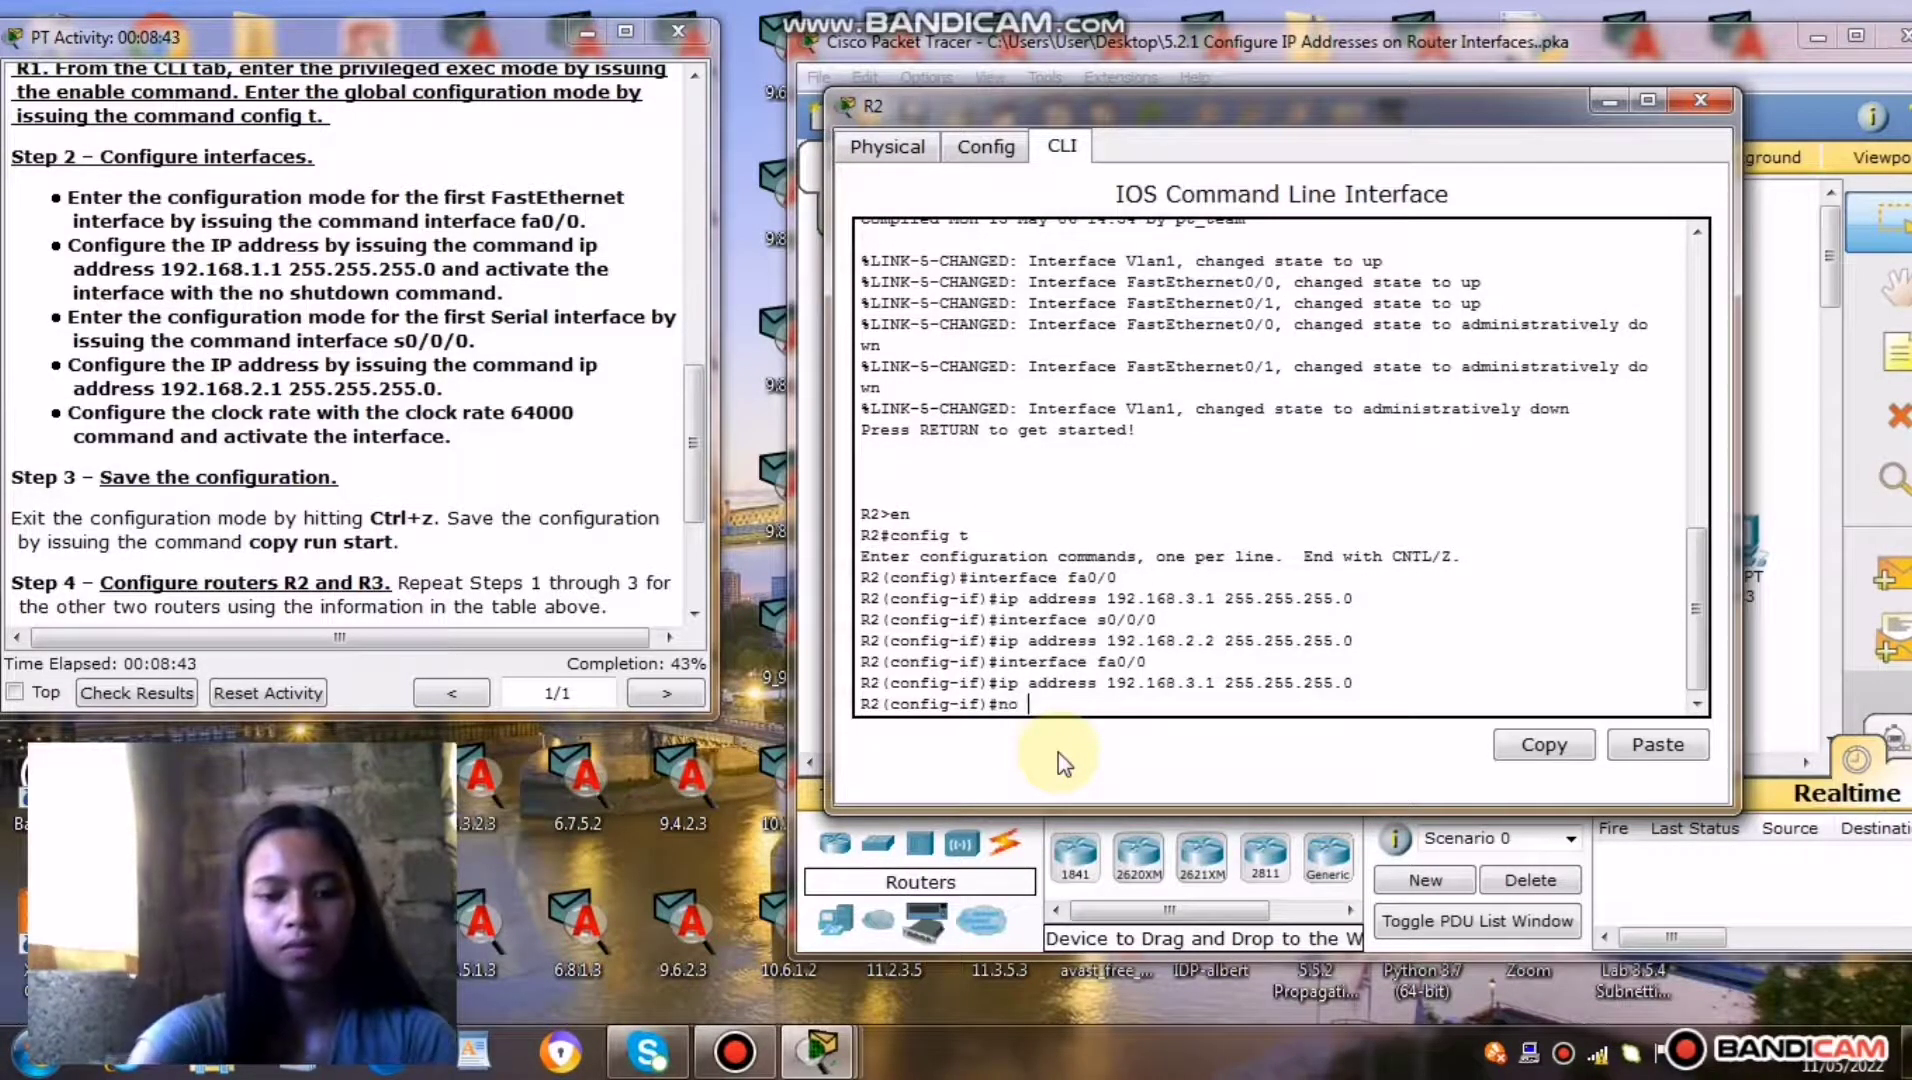
type("shutdown")
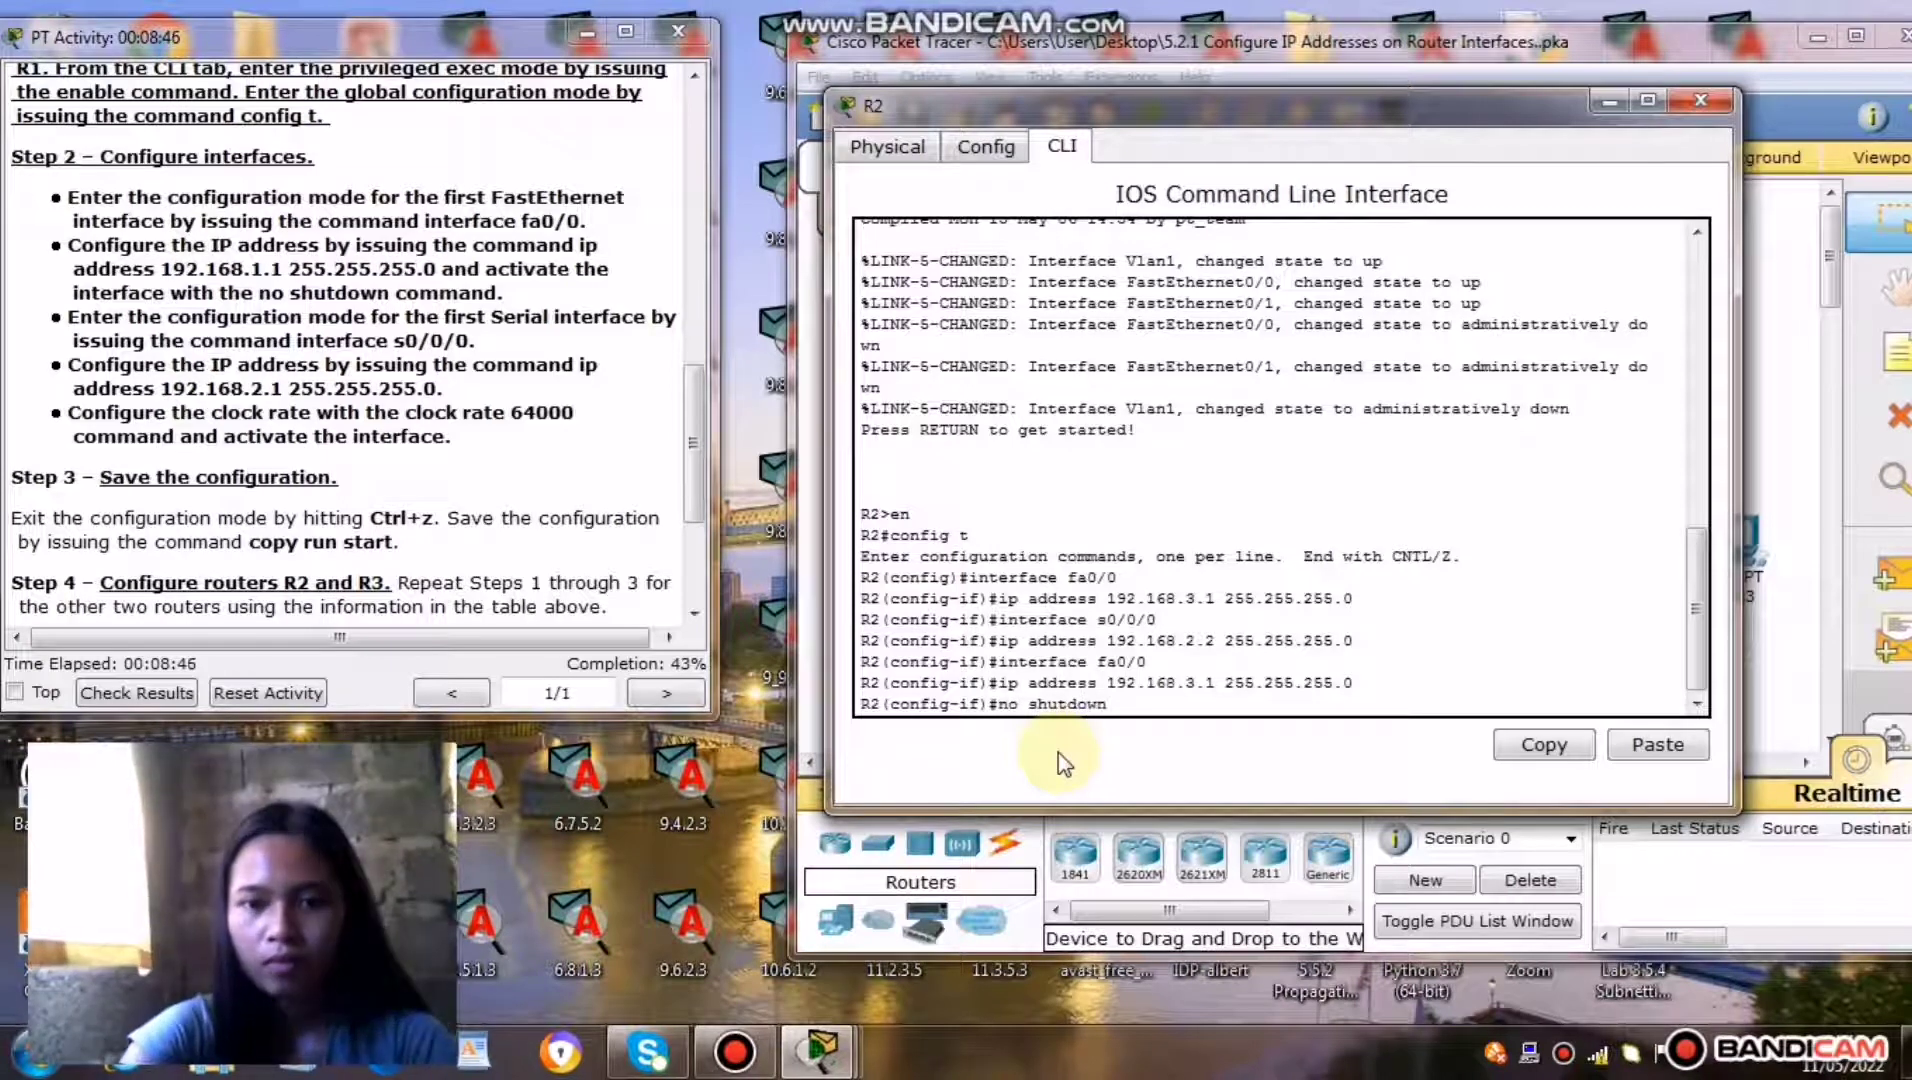
key("Return")
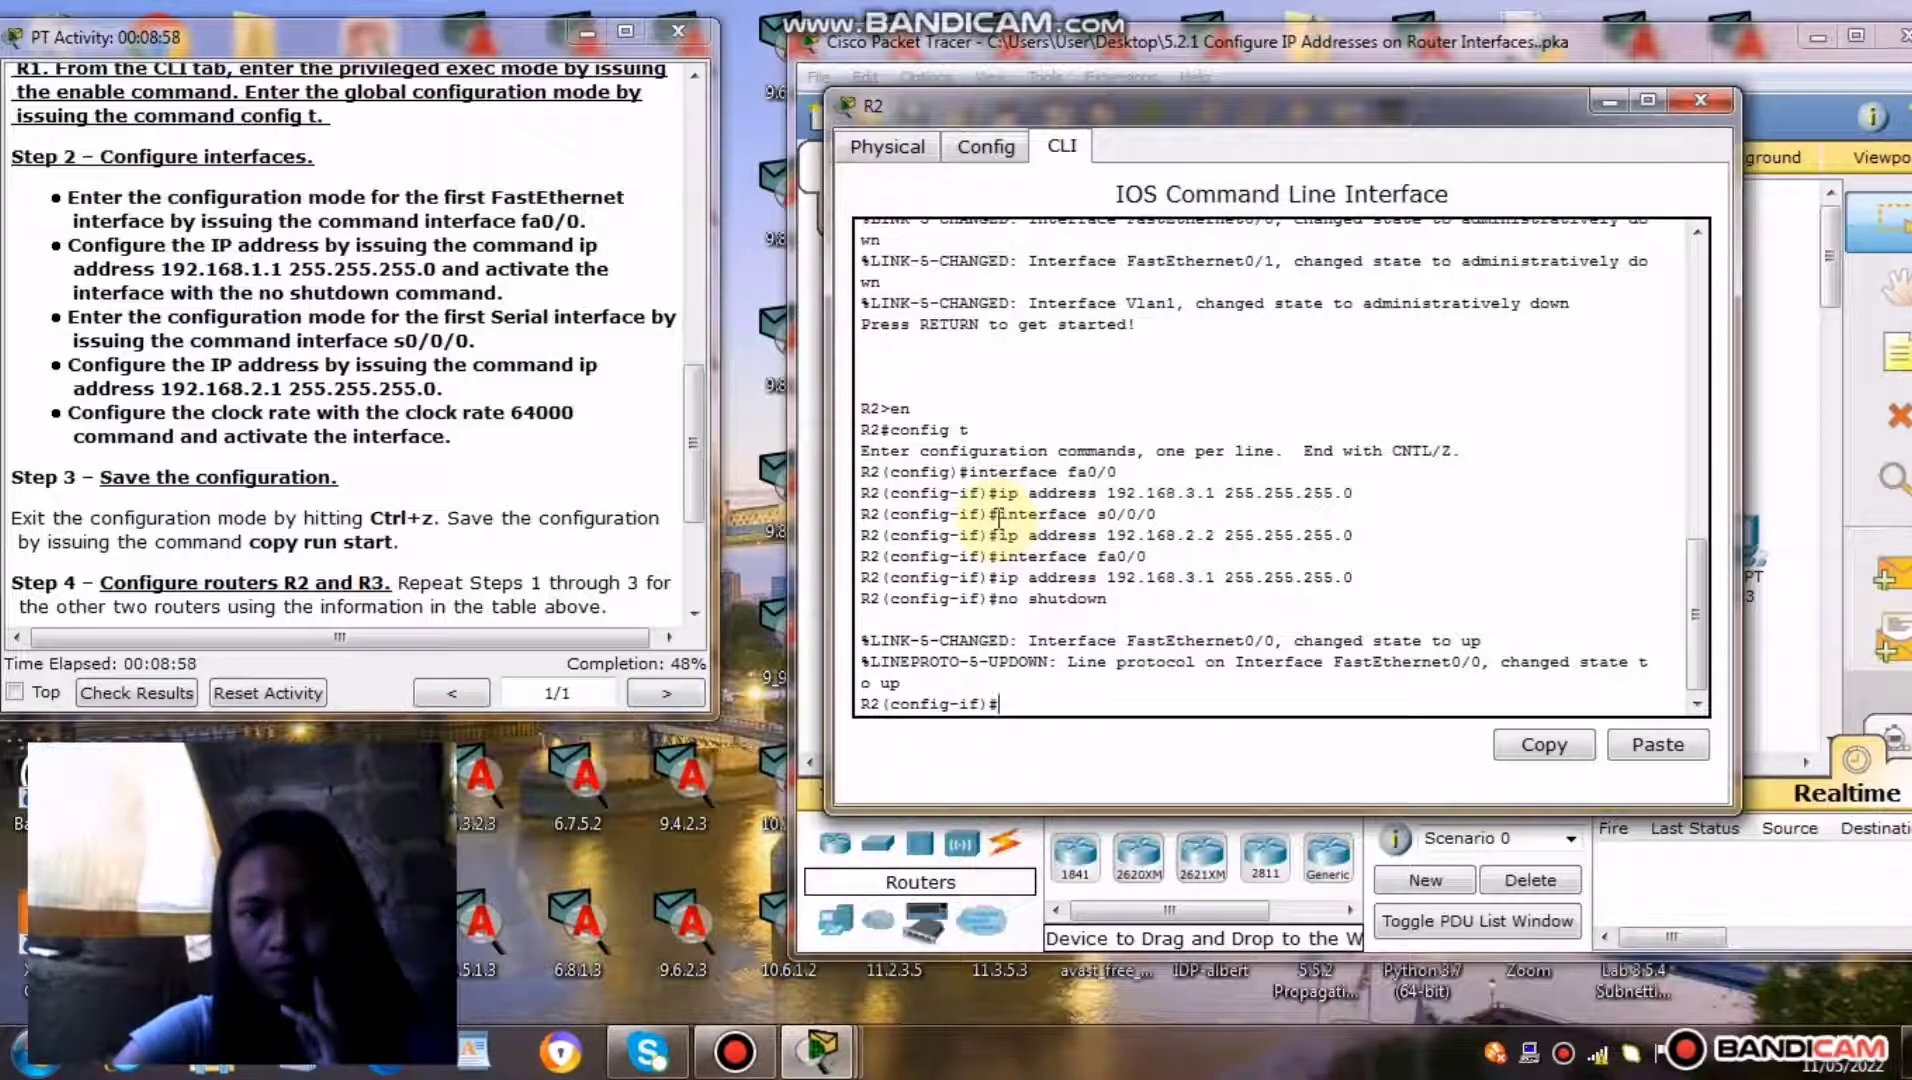
Step: Switch back to R2's first serial interface by copying the earlier interface s0/0/0 command from the console and running it
left_click_drag(998, 514, 1157, 514)
key("ctrl+c")
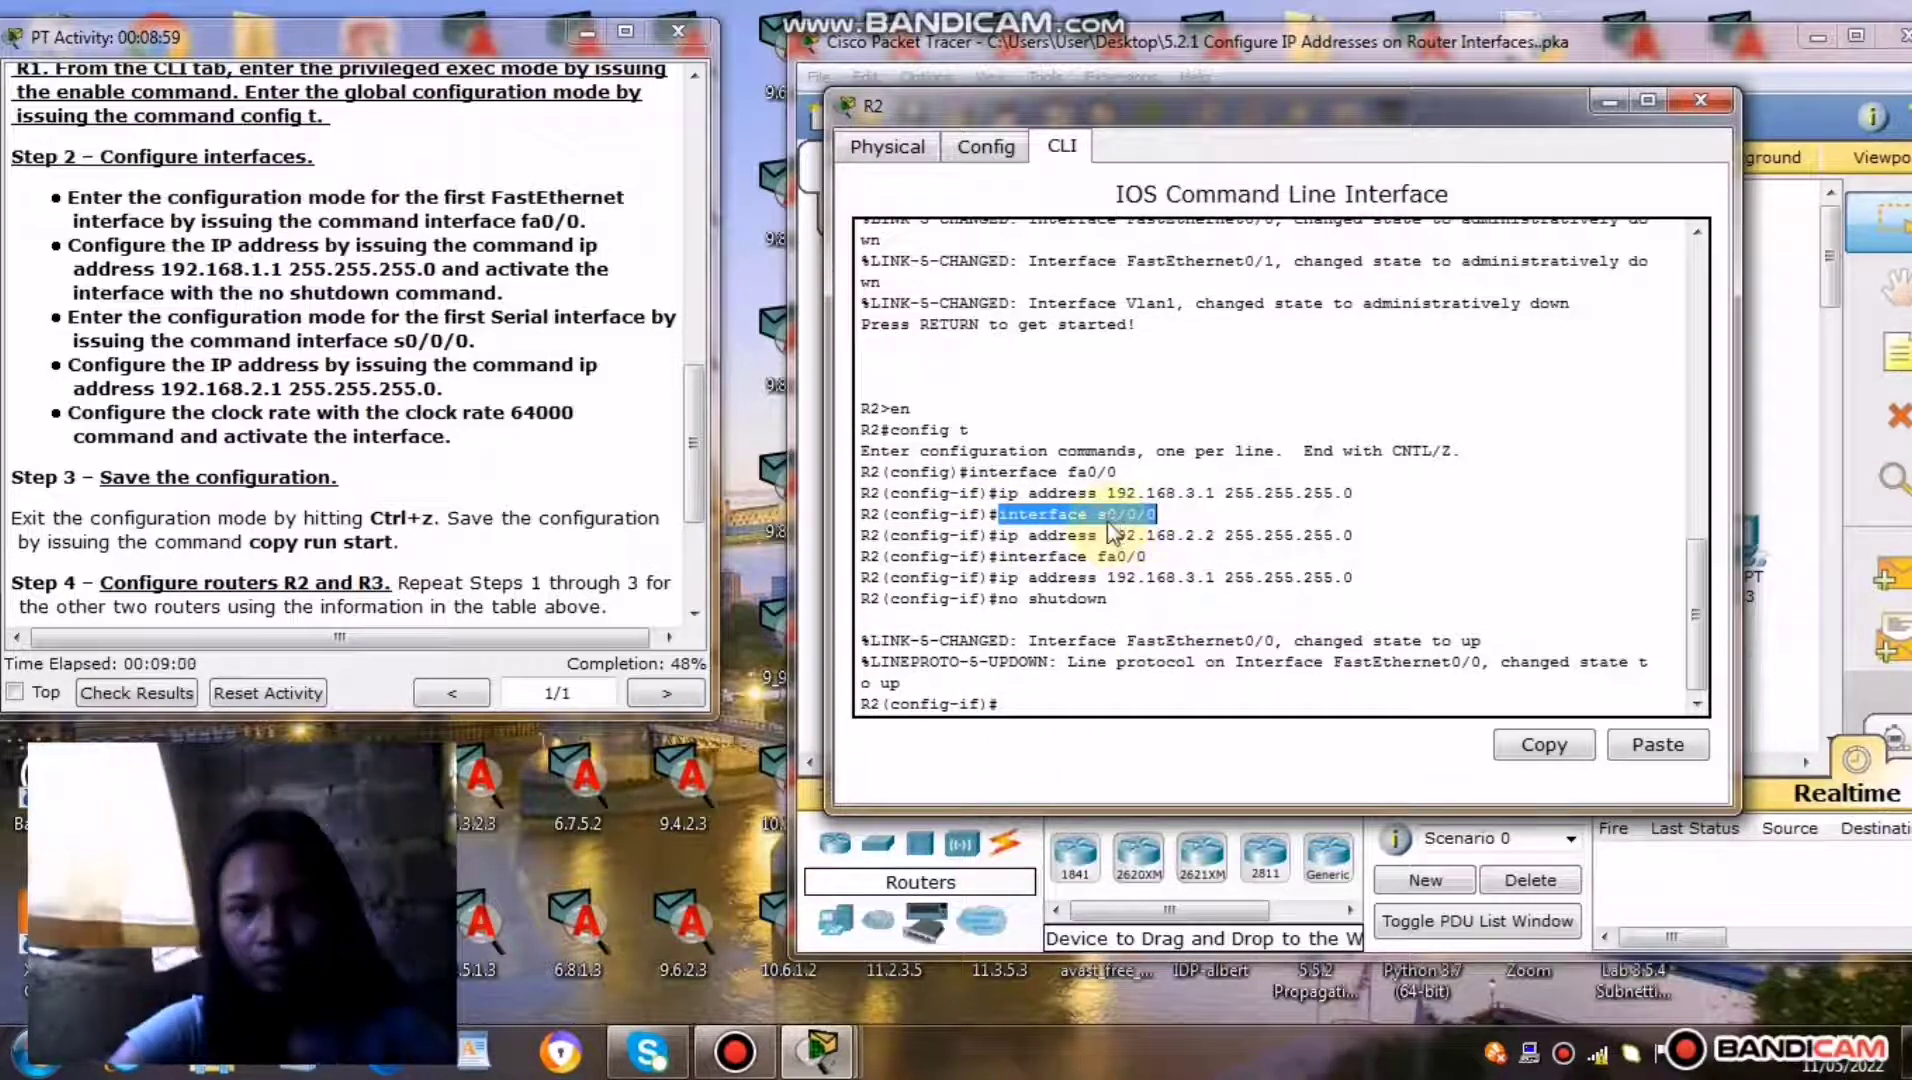
right_click(1110, 522)
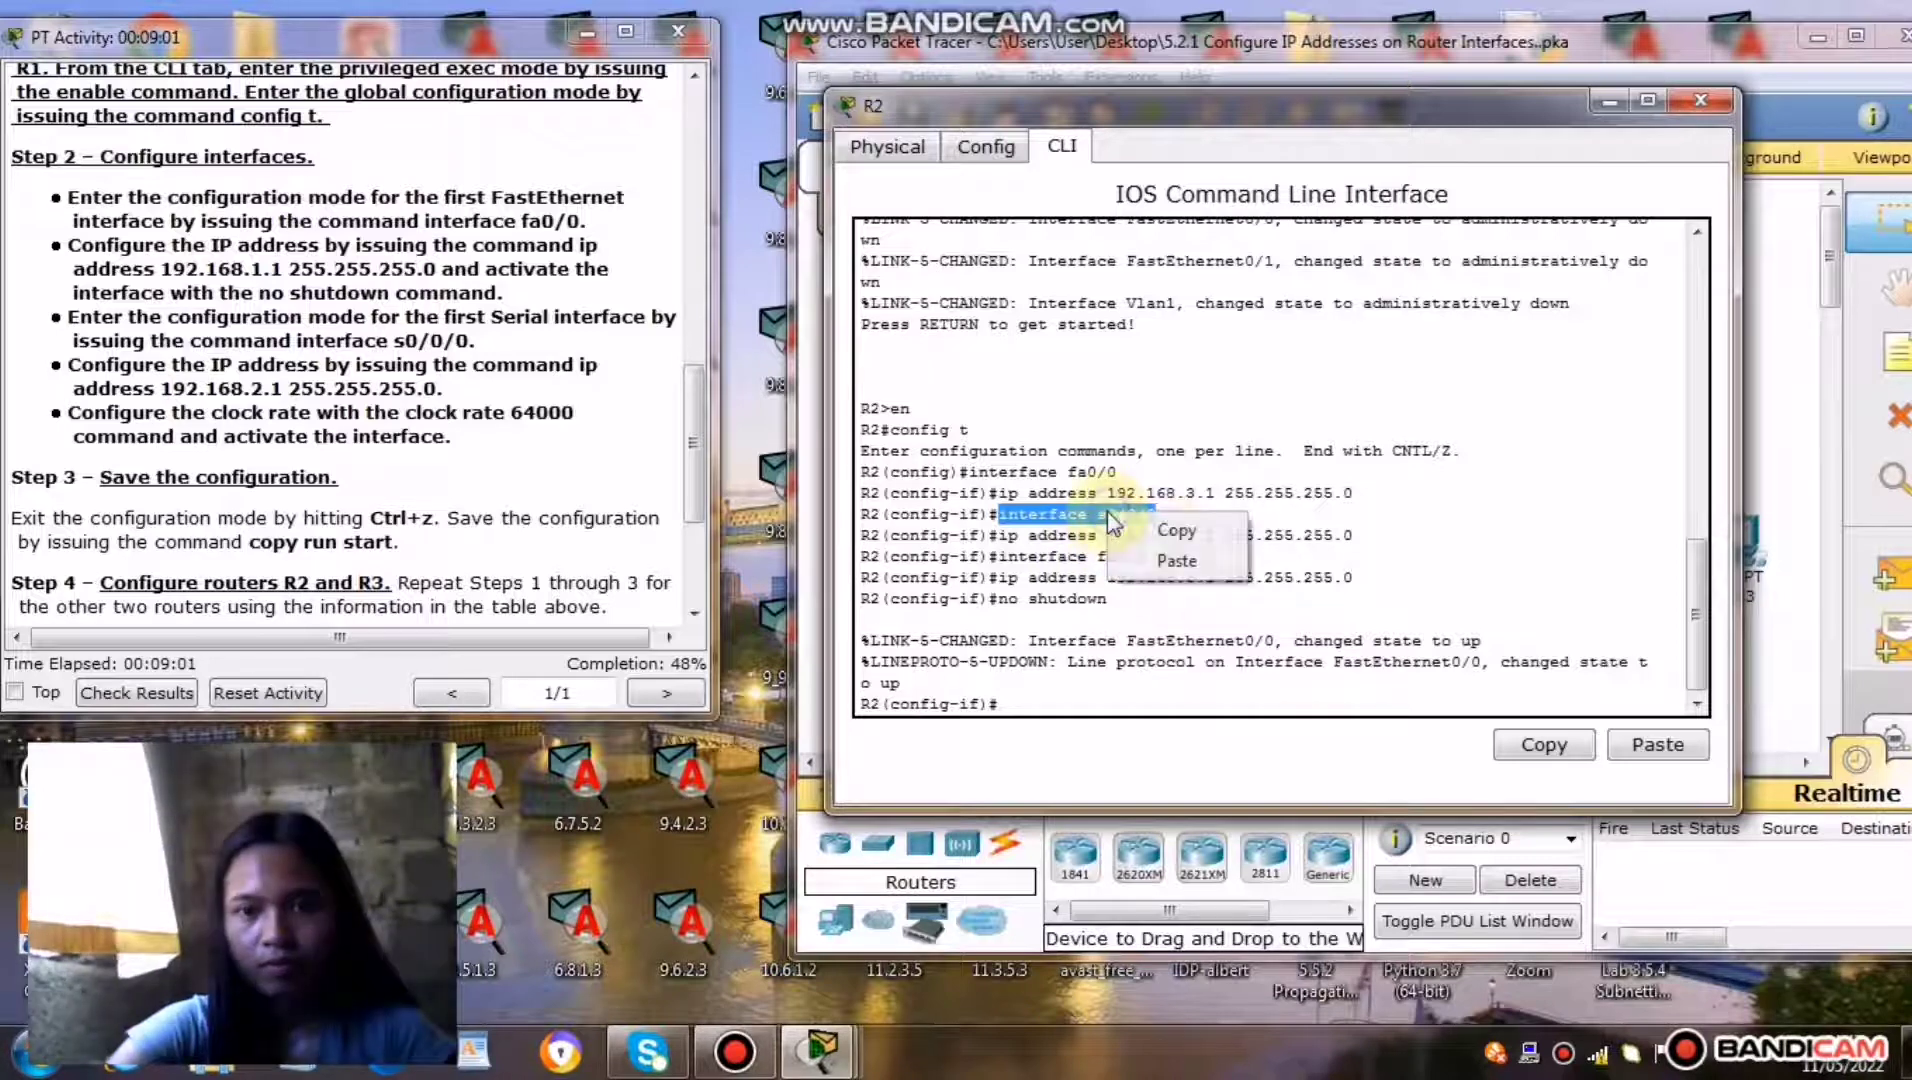
left_click(1176, 530)
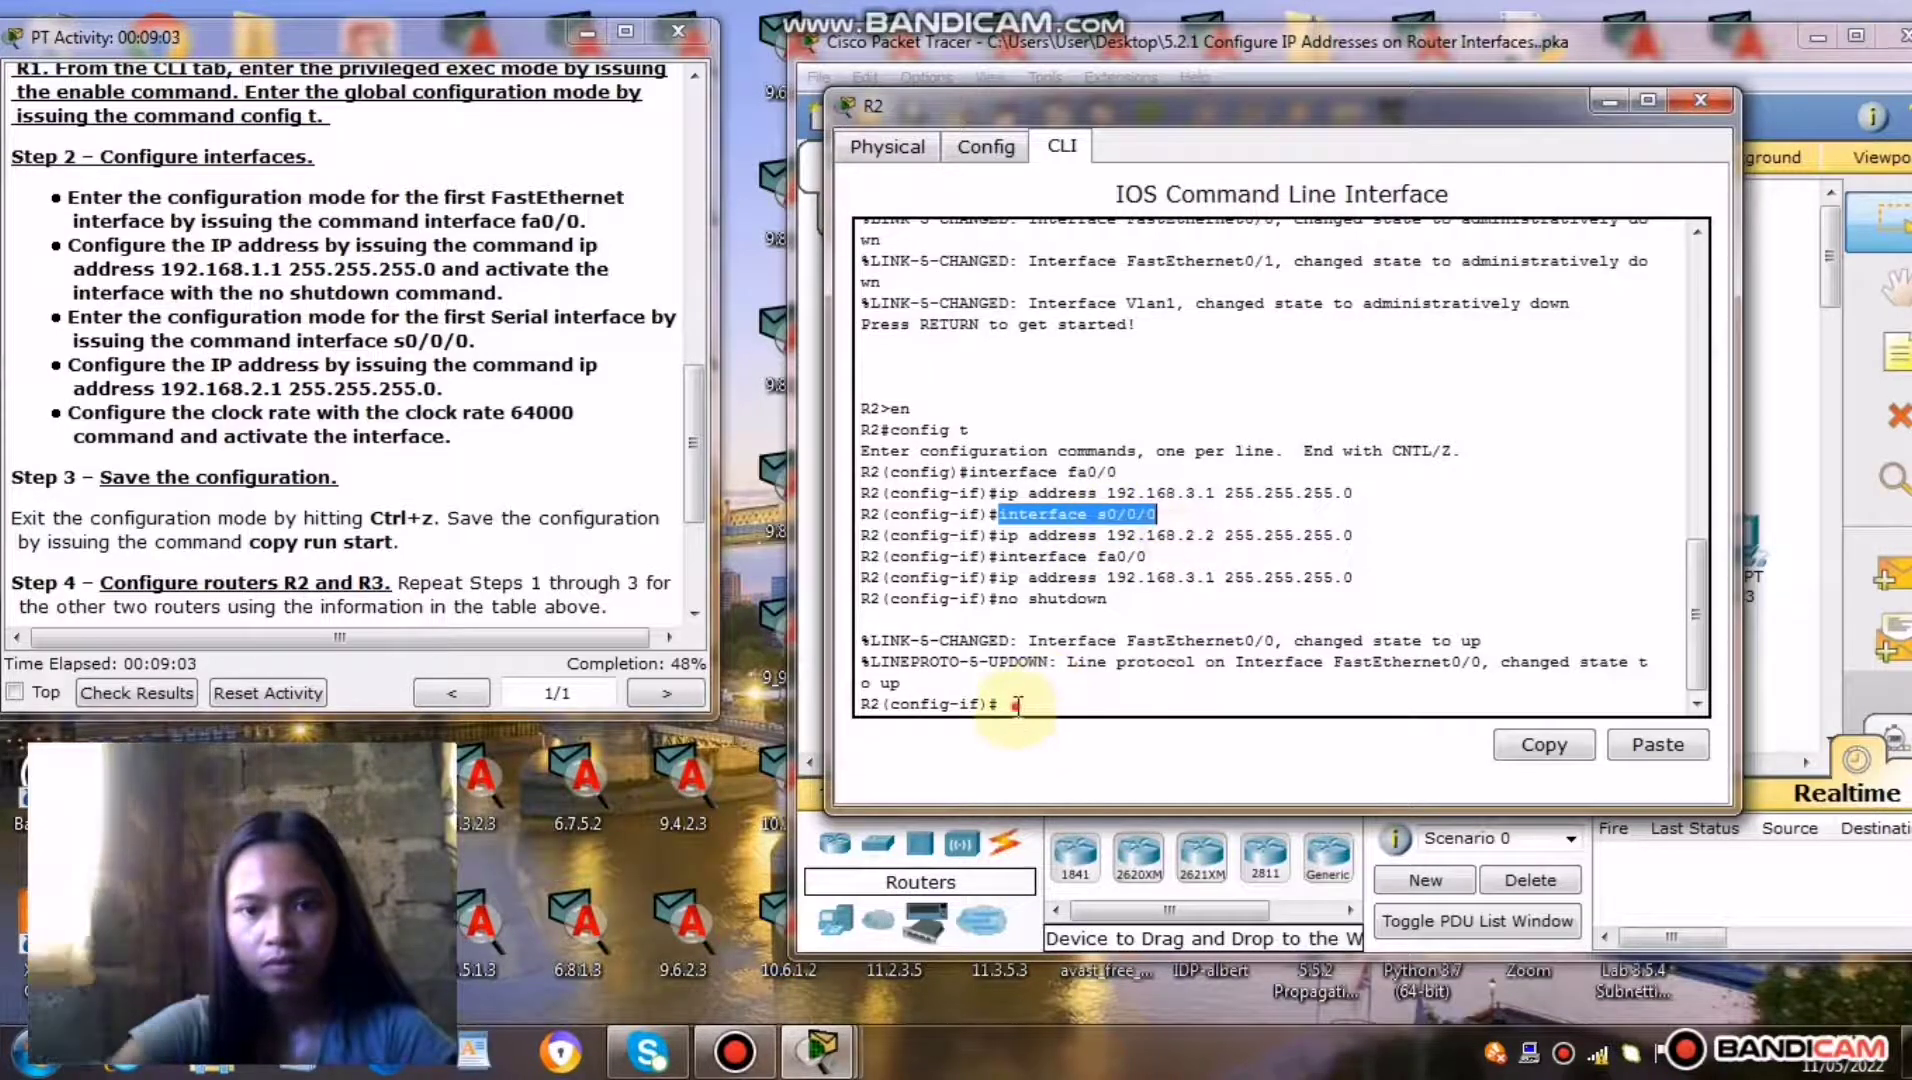
left_click(1016, 704)
right_click(1016, 706)
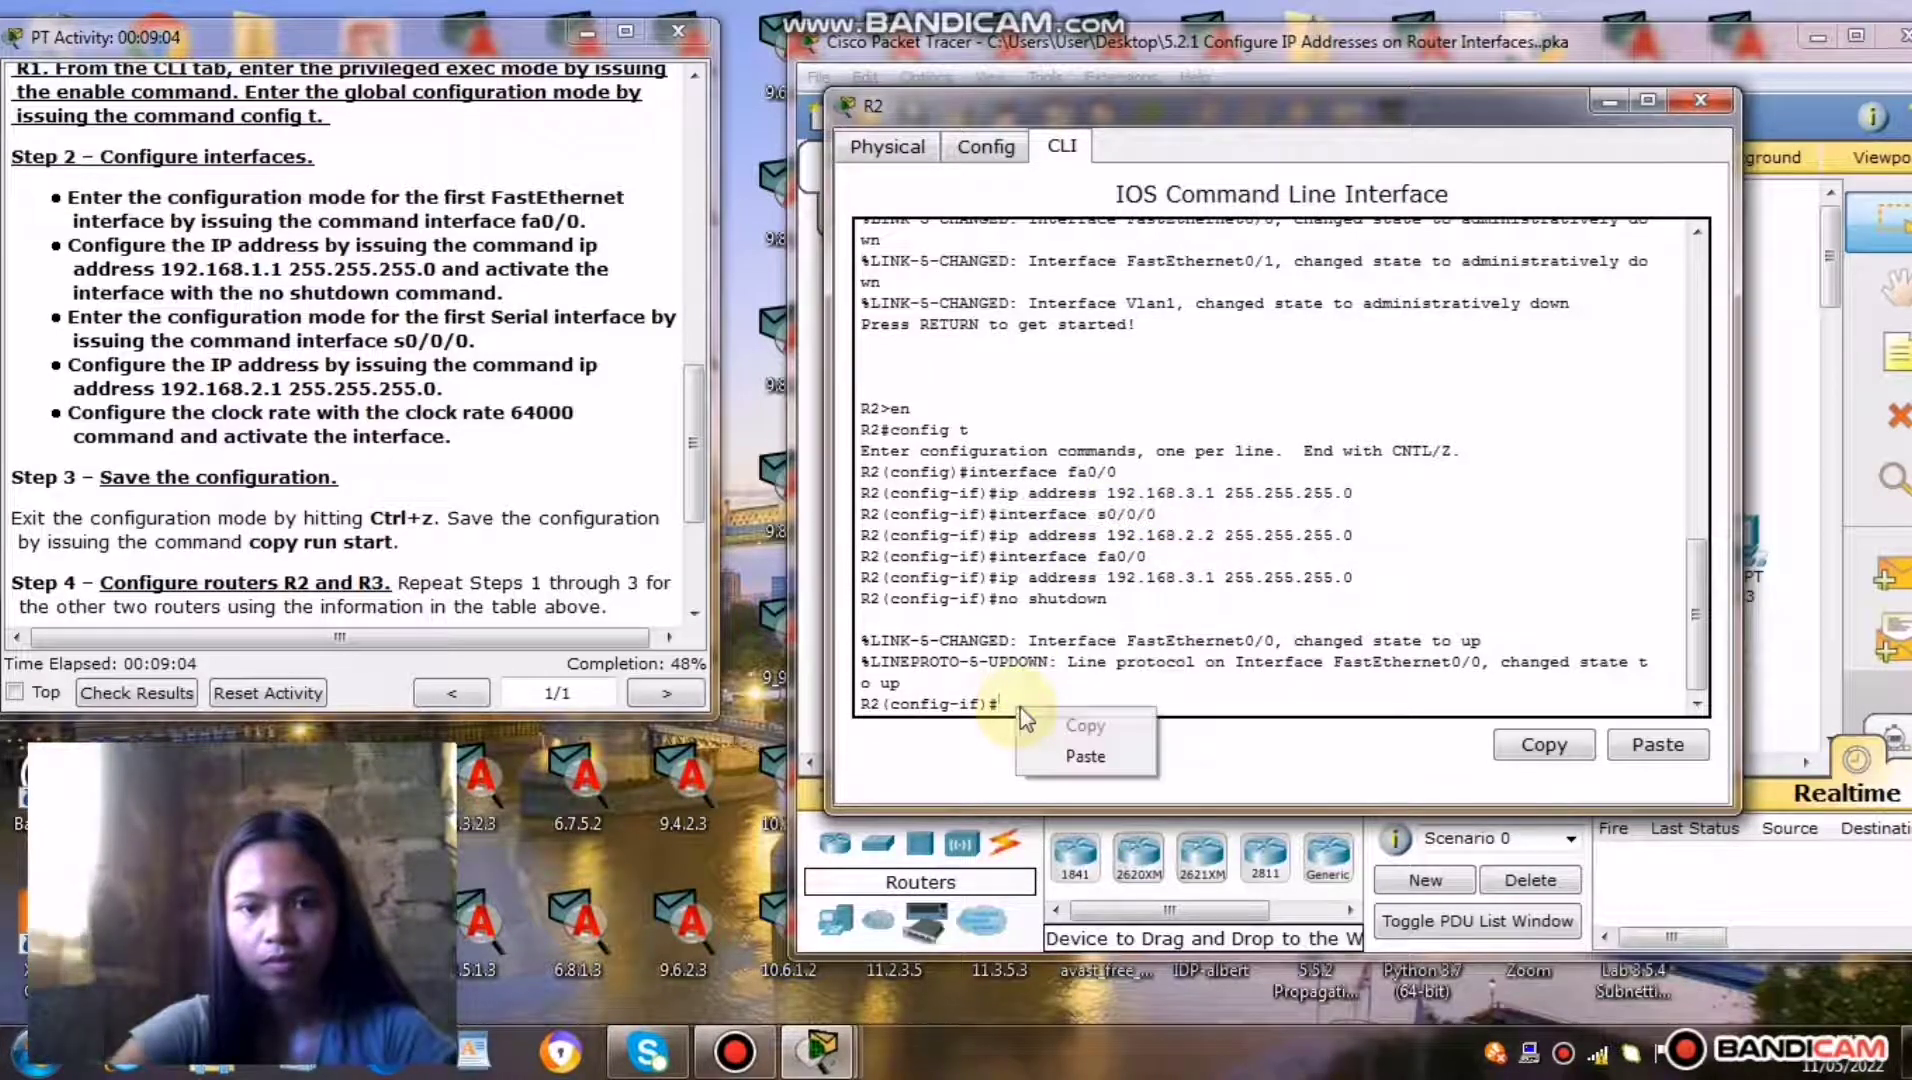
left_click(1070, 760)
key("Return")
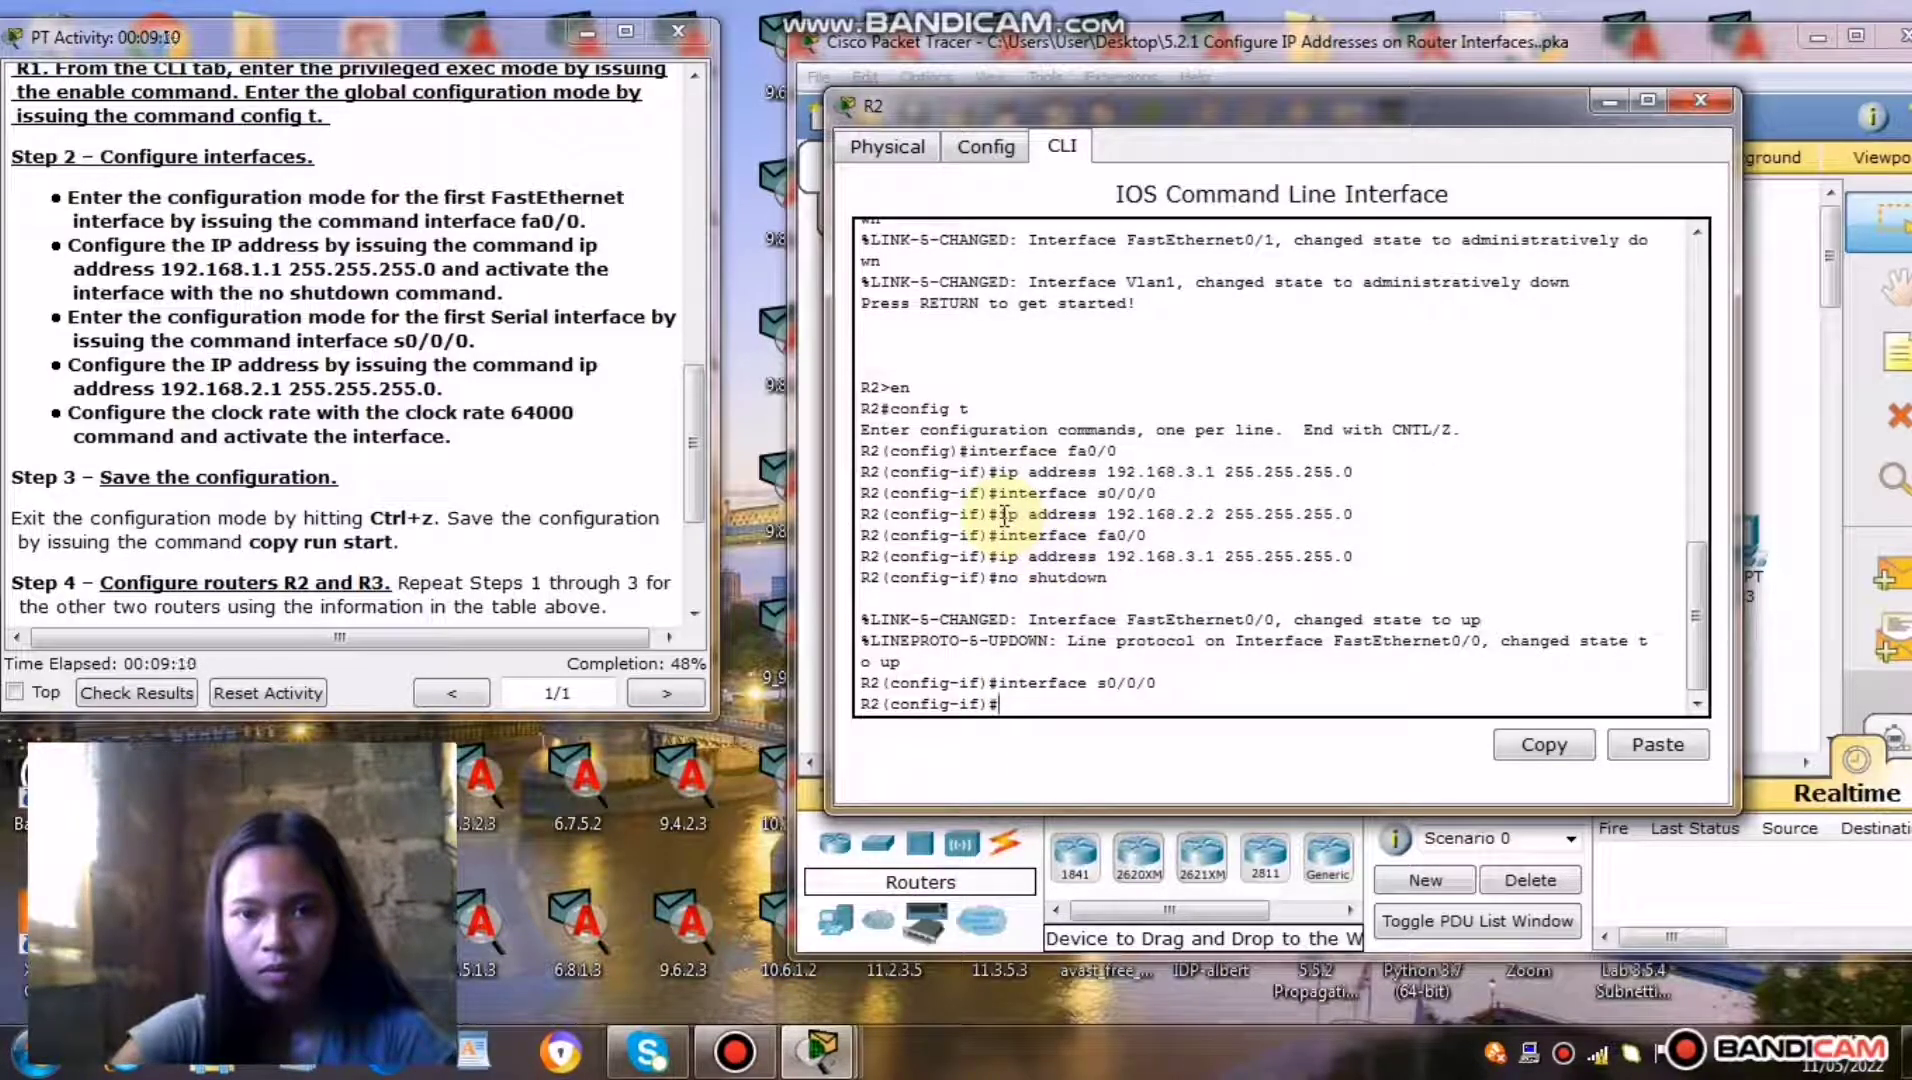
Step: Reapply IP address 192.168.2.2 with mask 255.255.255.0 to R2's S0/0/0 by copying the earlier console command and running it
left_click_drag(1004, 514, 1320, 520)
key("ctrl+c")
right_click(1341, 515)
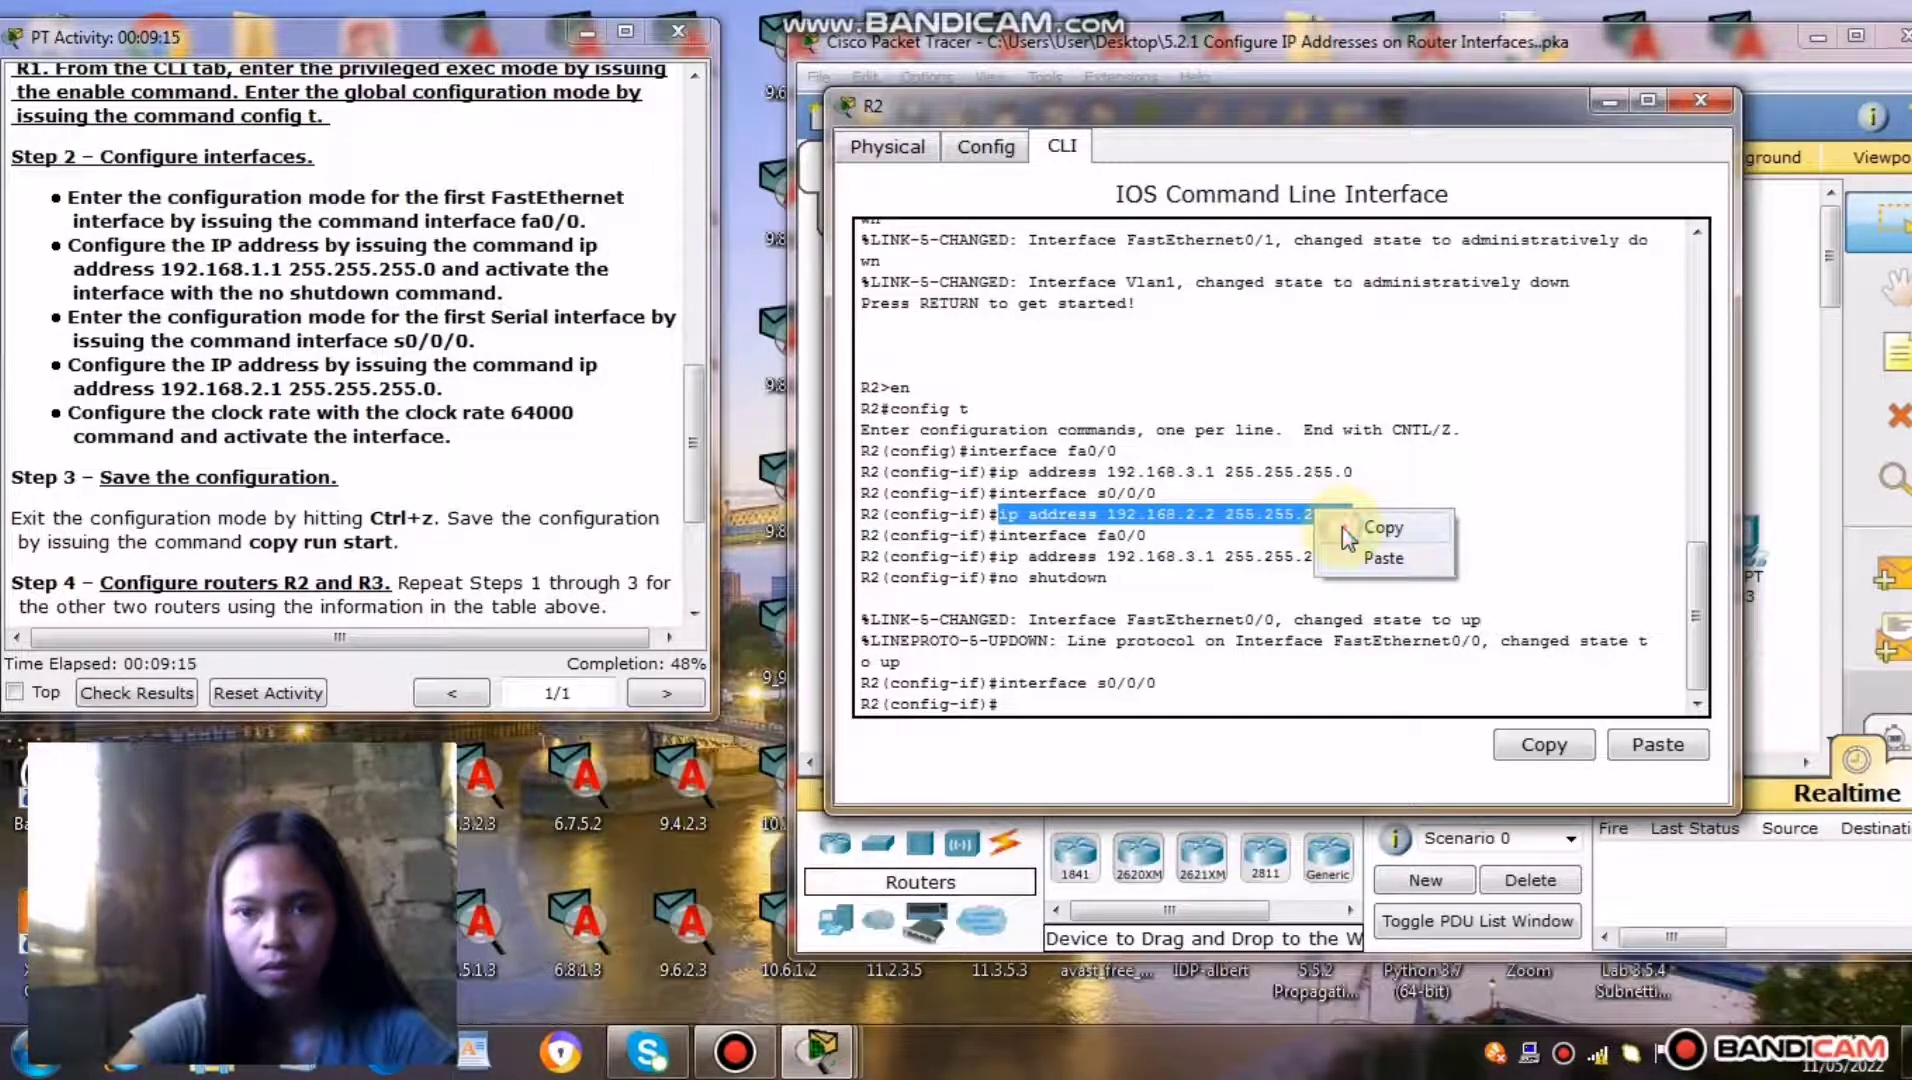
left_click(1372, 522)
left_click(1012, 708)
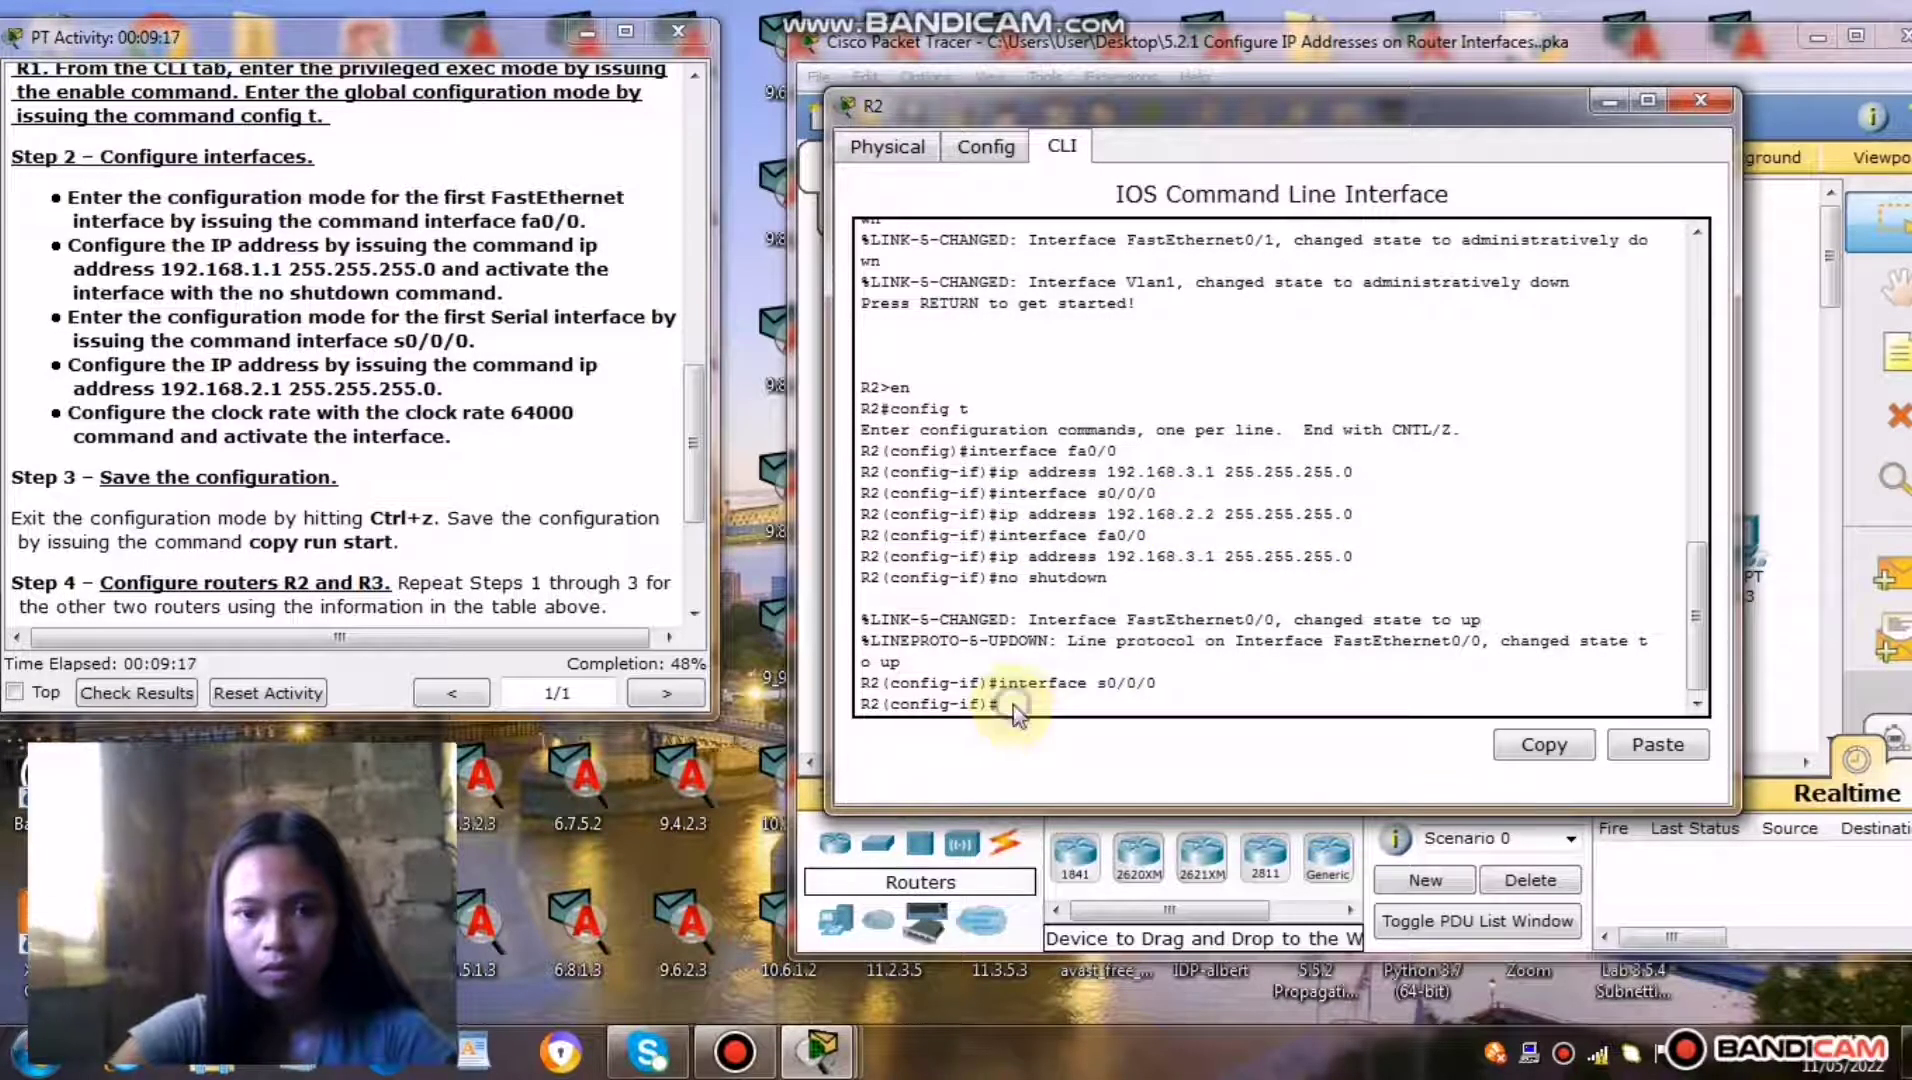
right_click(1015, 707)
left_click(1073, 758)
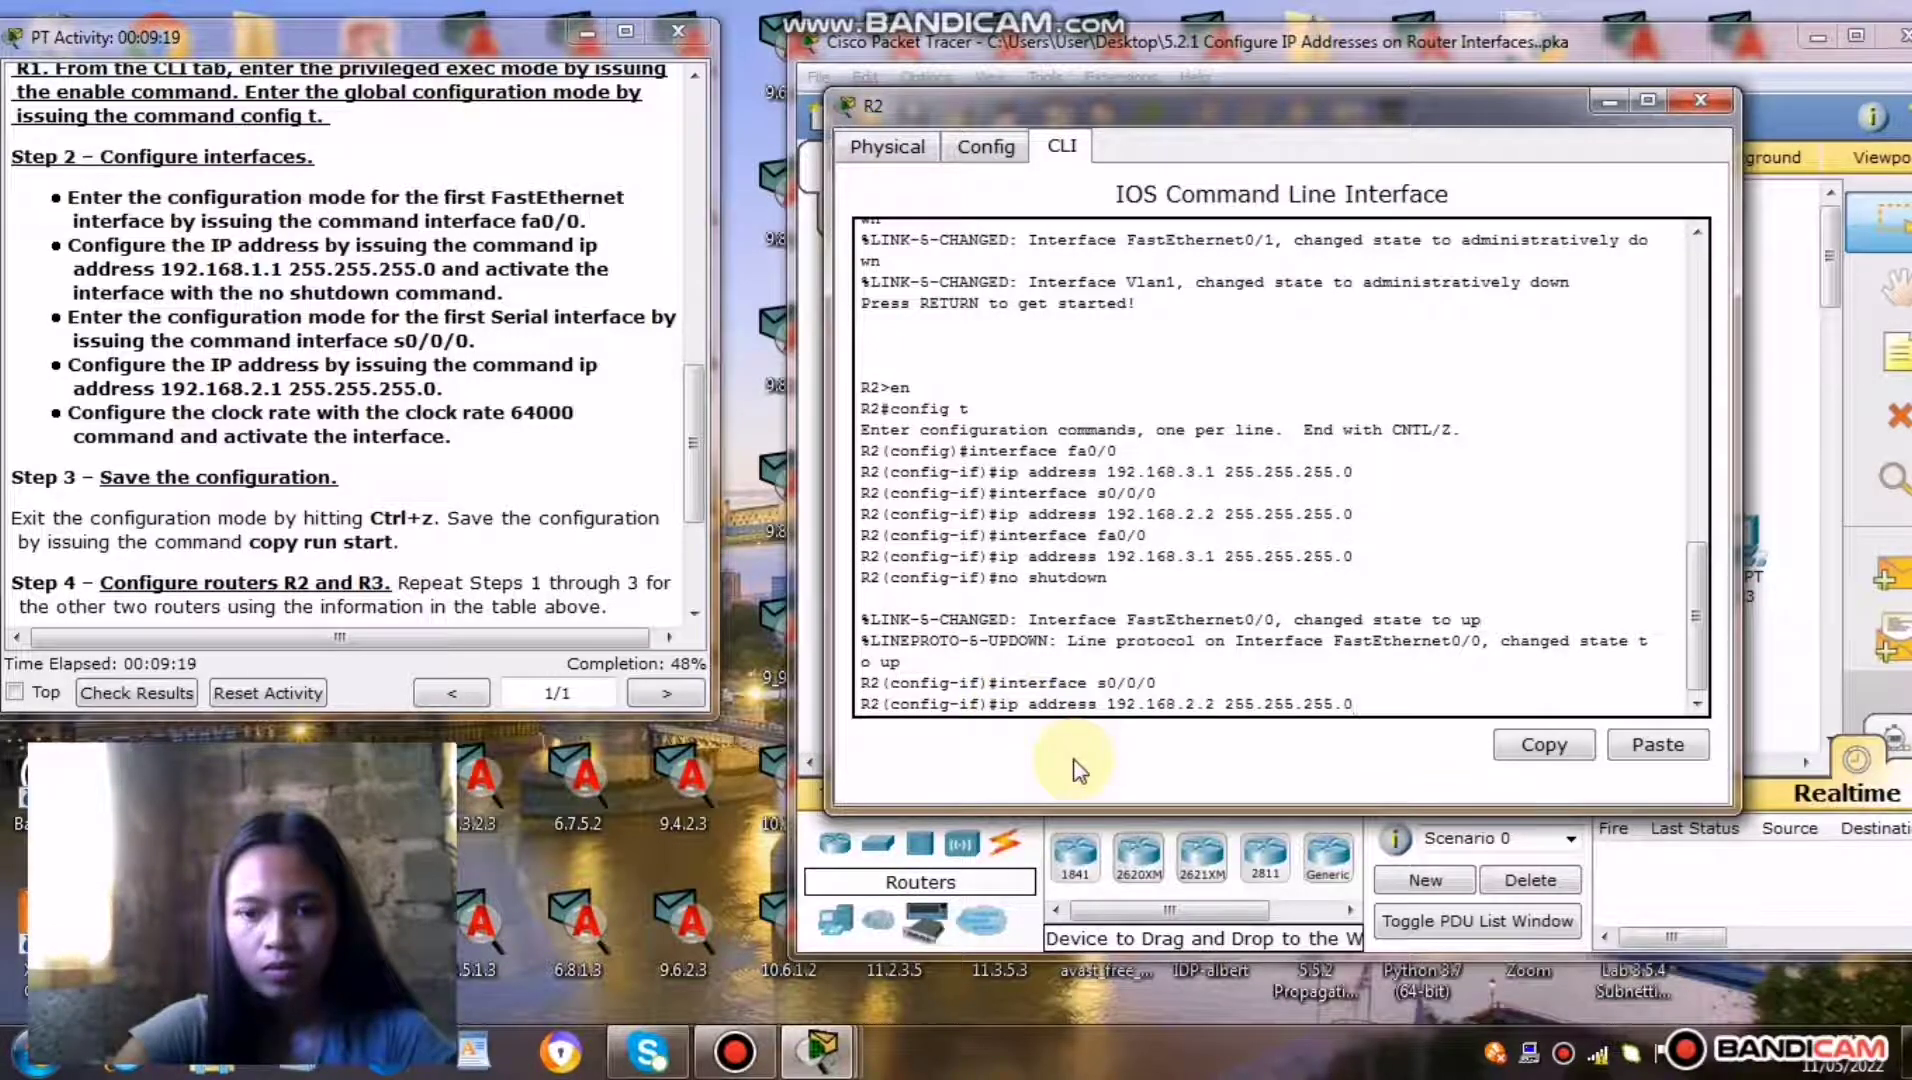
key("Return")
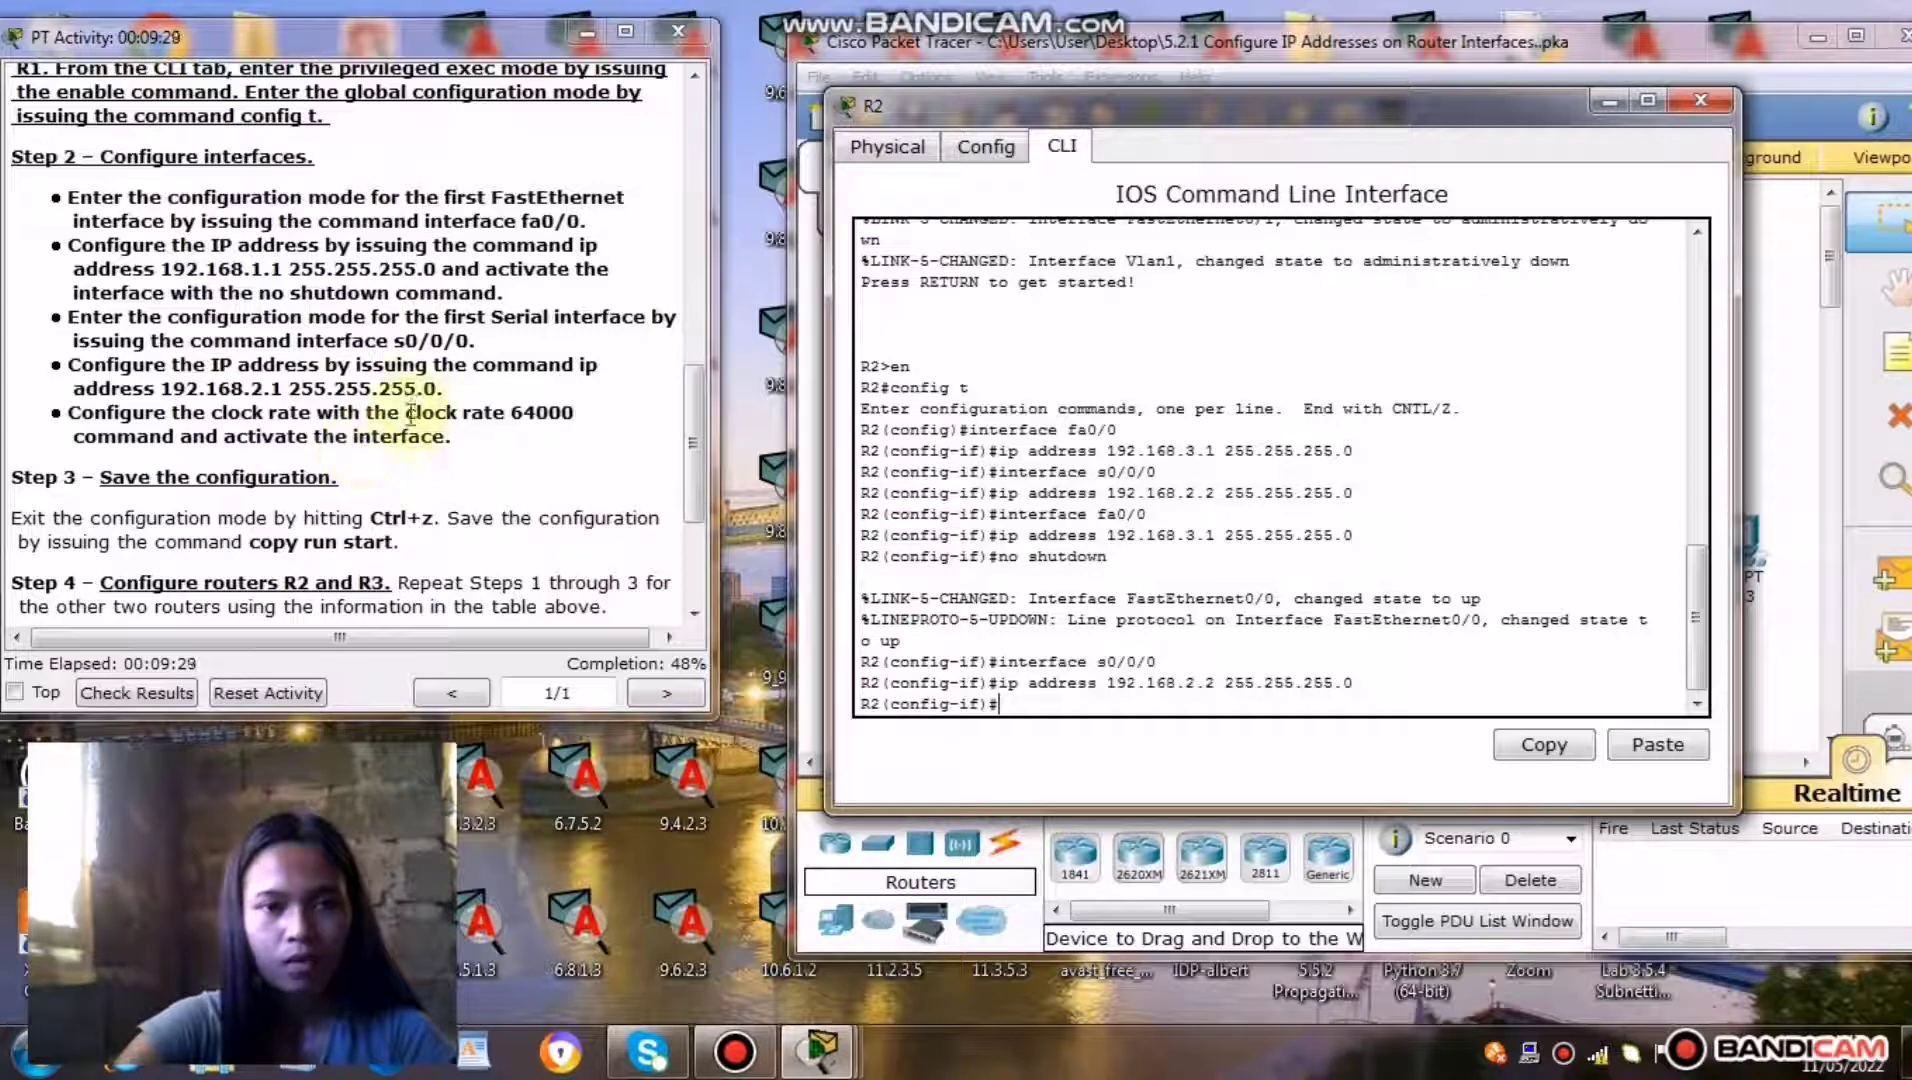
Step: Set the clock rate of R2's S0/0/0 interface to 64000, using the clock rate command copied from the Step 2 instructions
left_click_drag(406, 414, 562, 414)
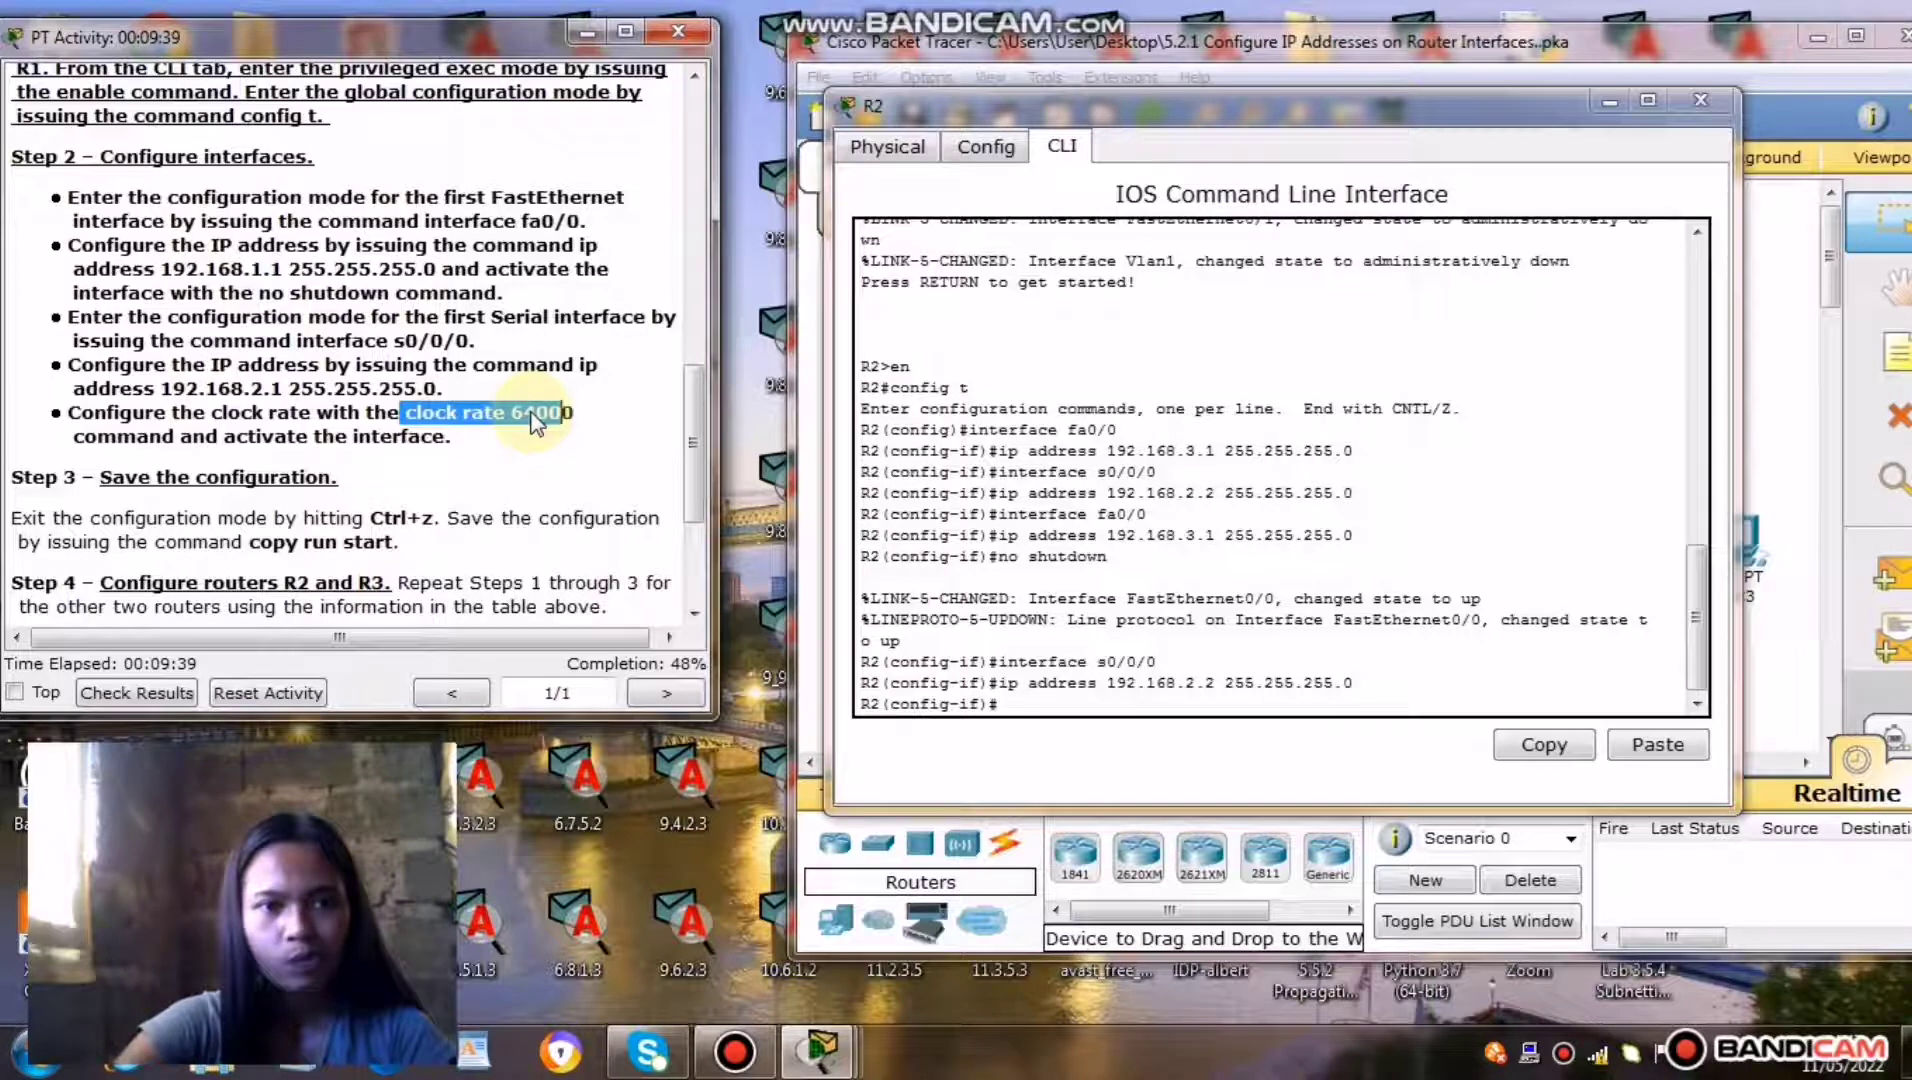
right_click(535, 415)
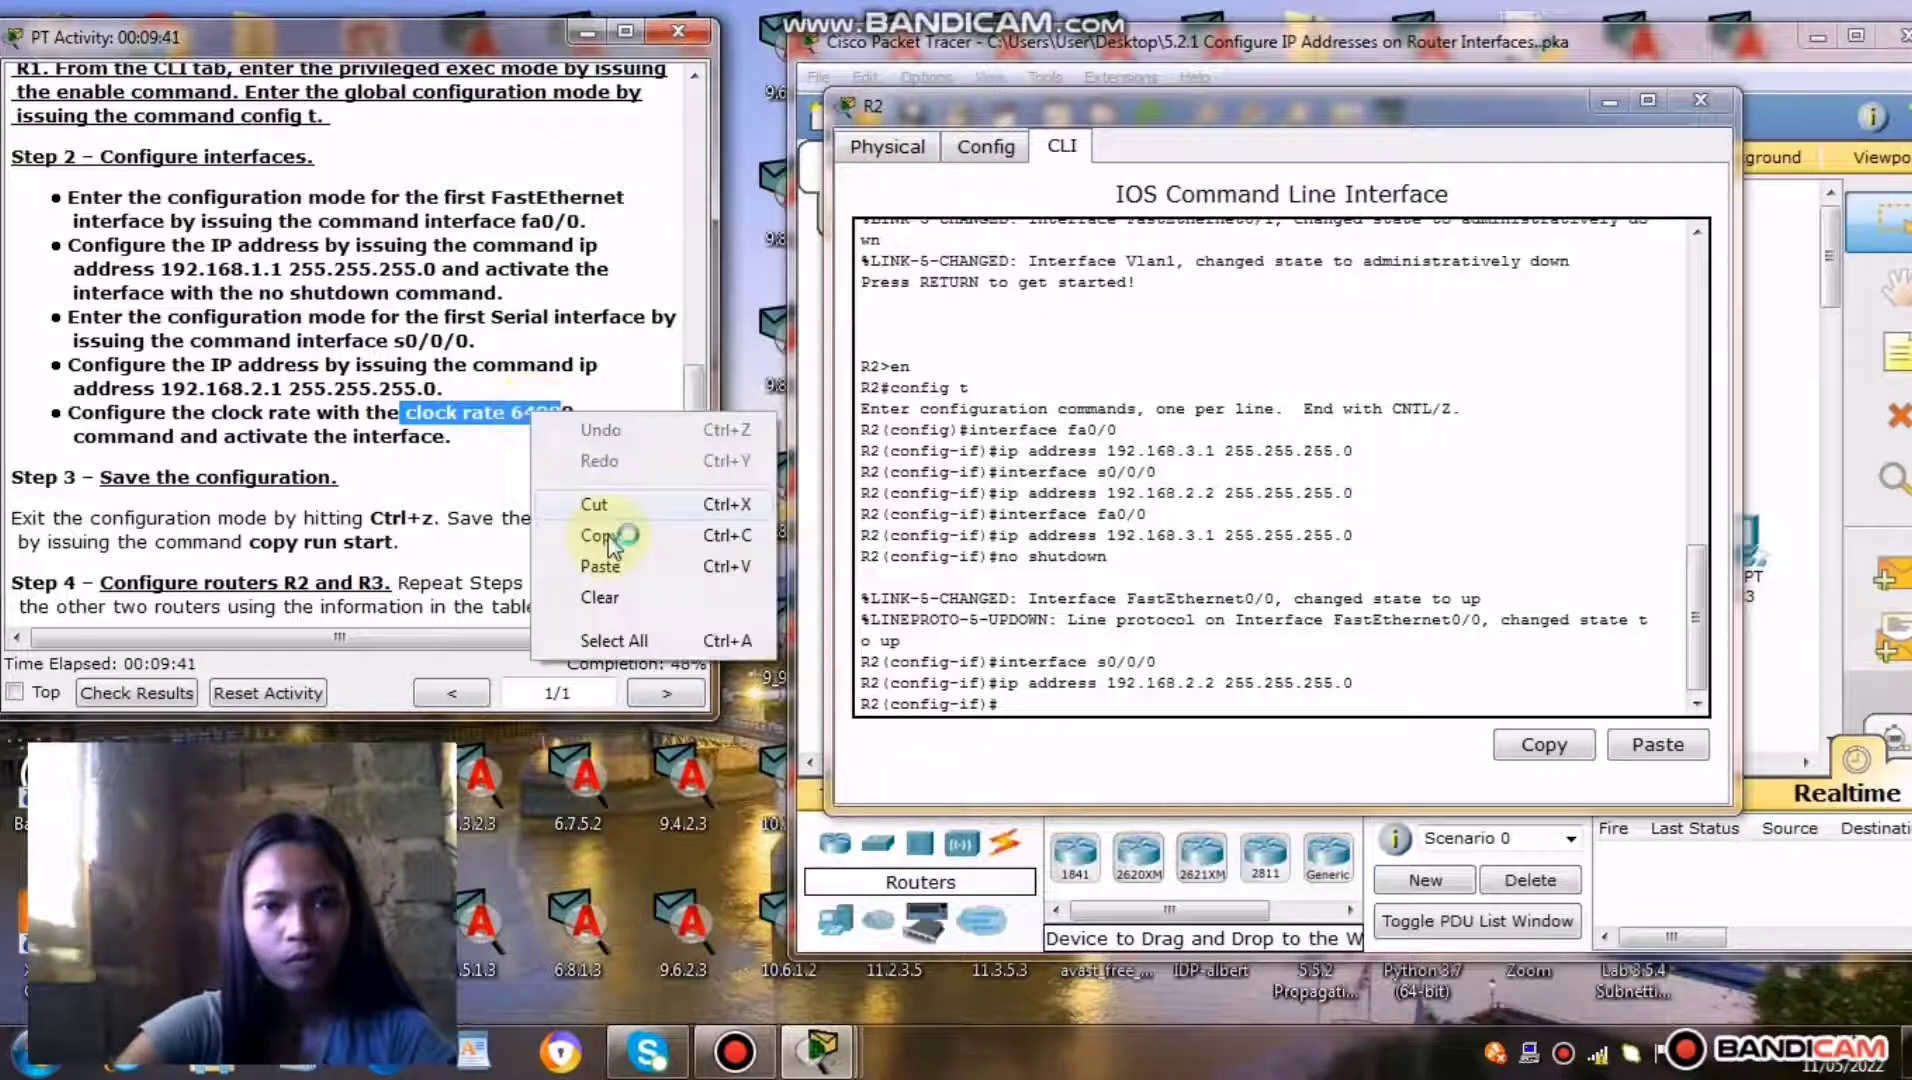
left_click(600, 530)
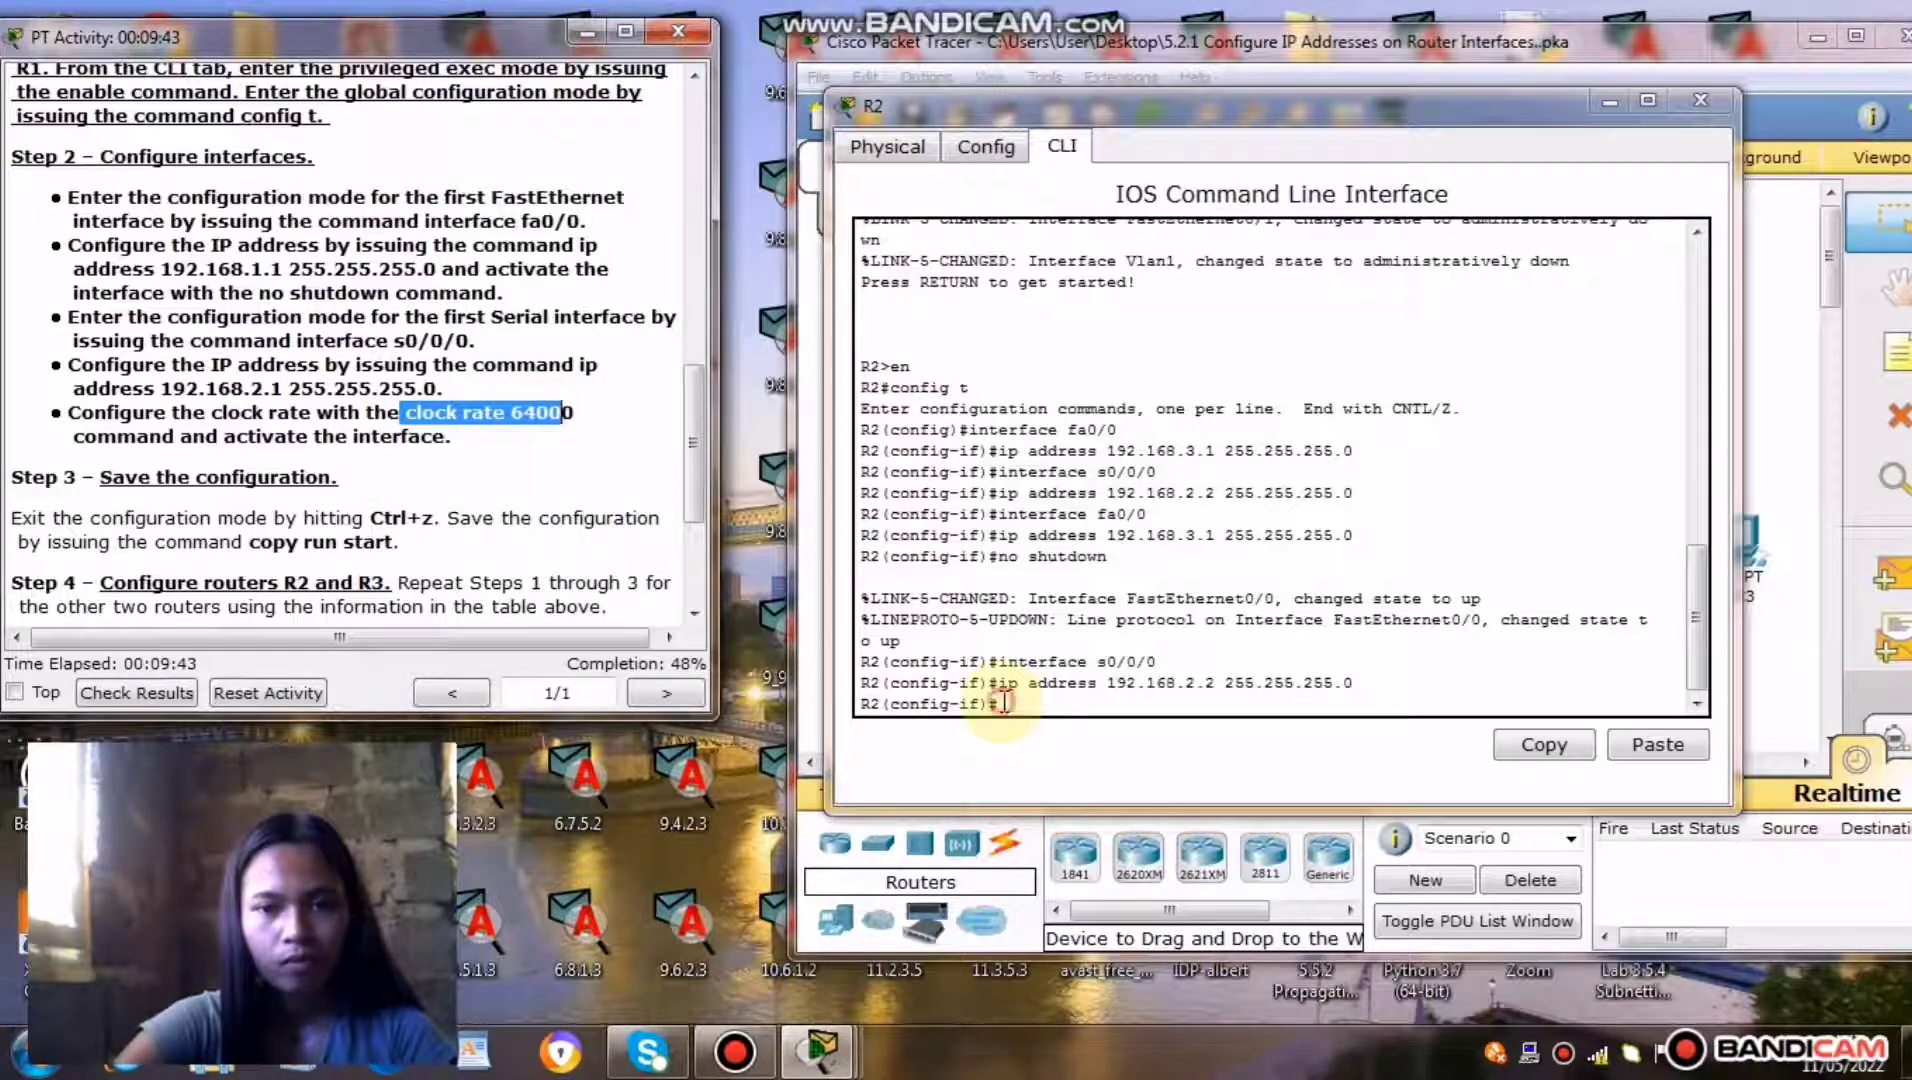
right_click(1005, 703)
left_click(1070, 753)
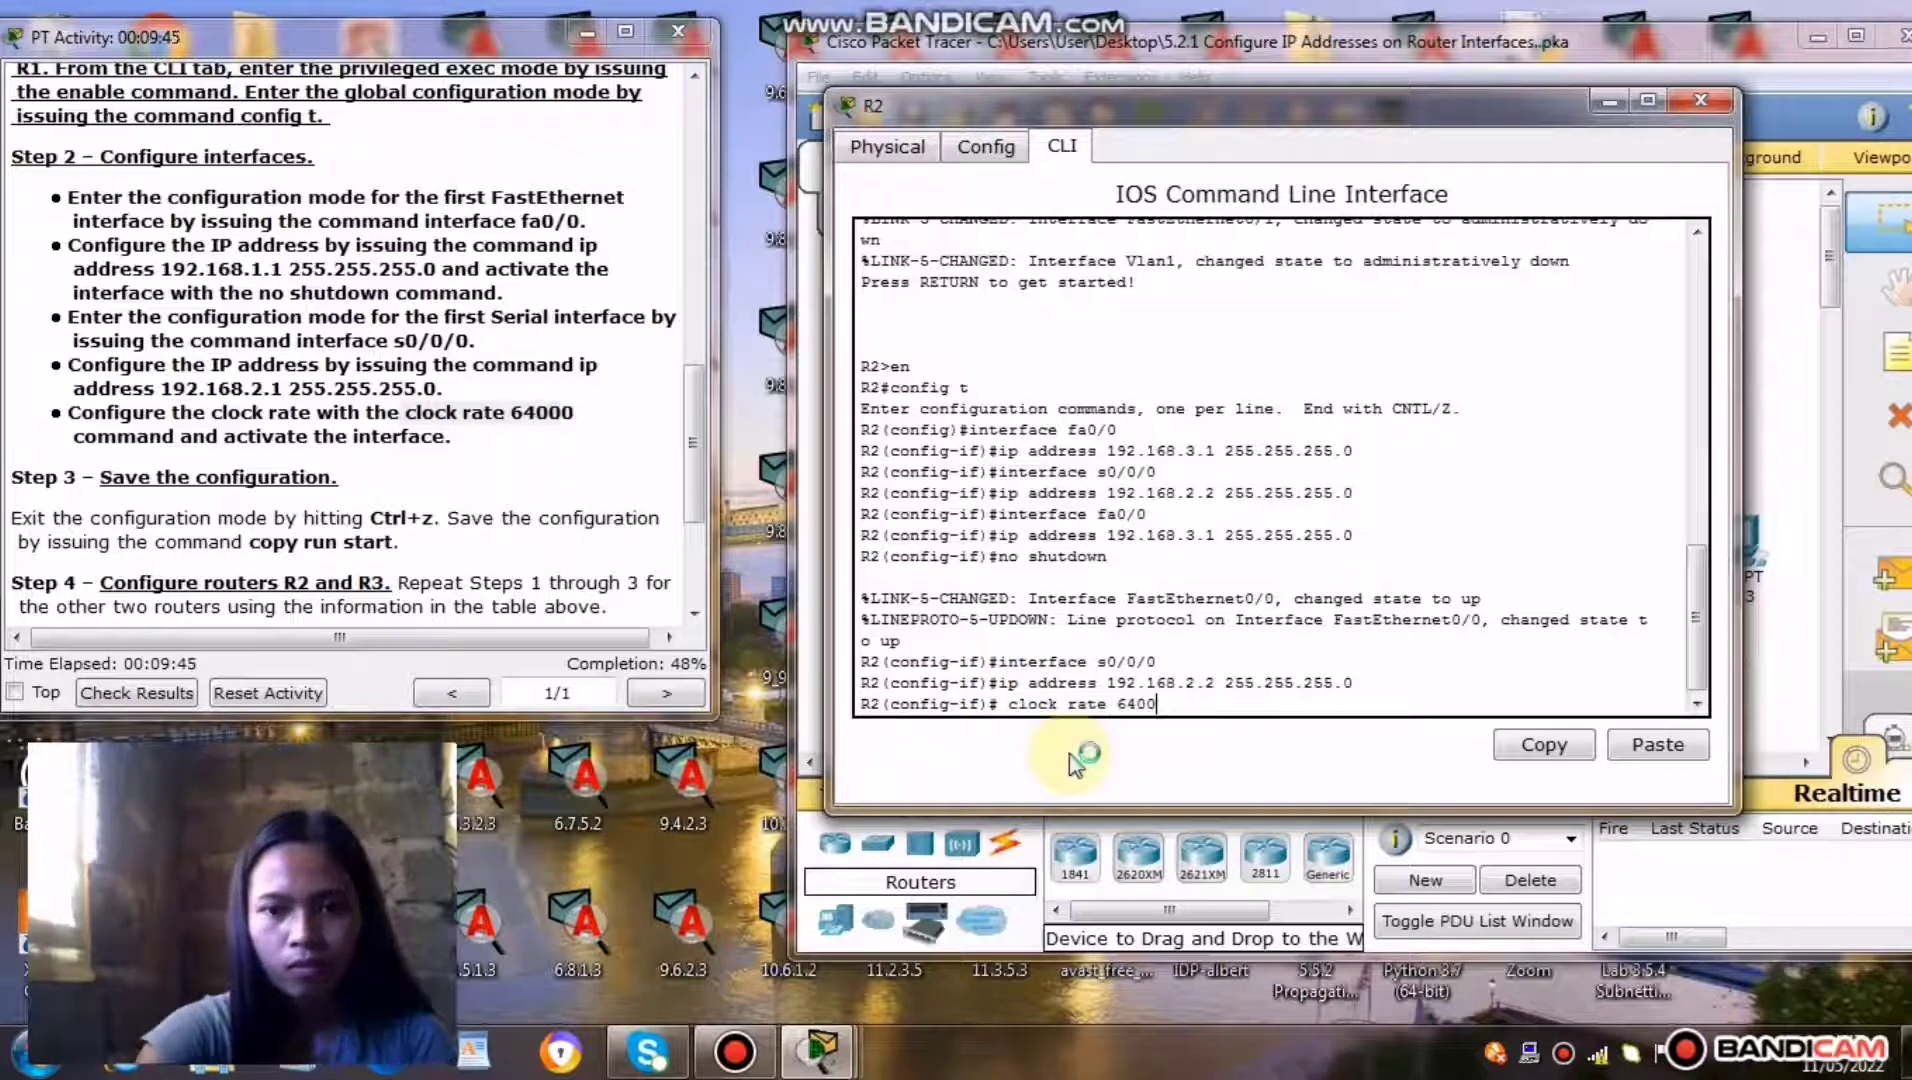
type("0")
key("Return")
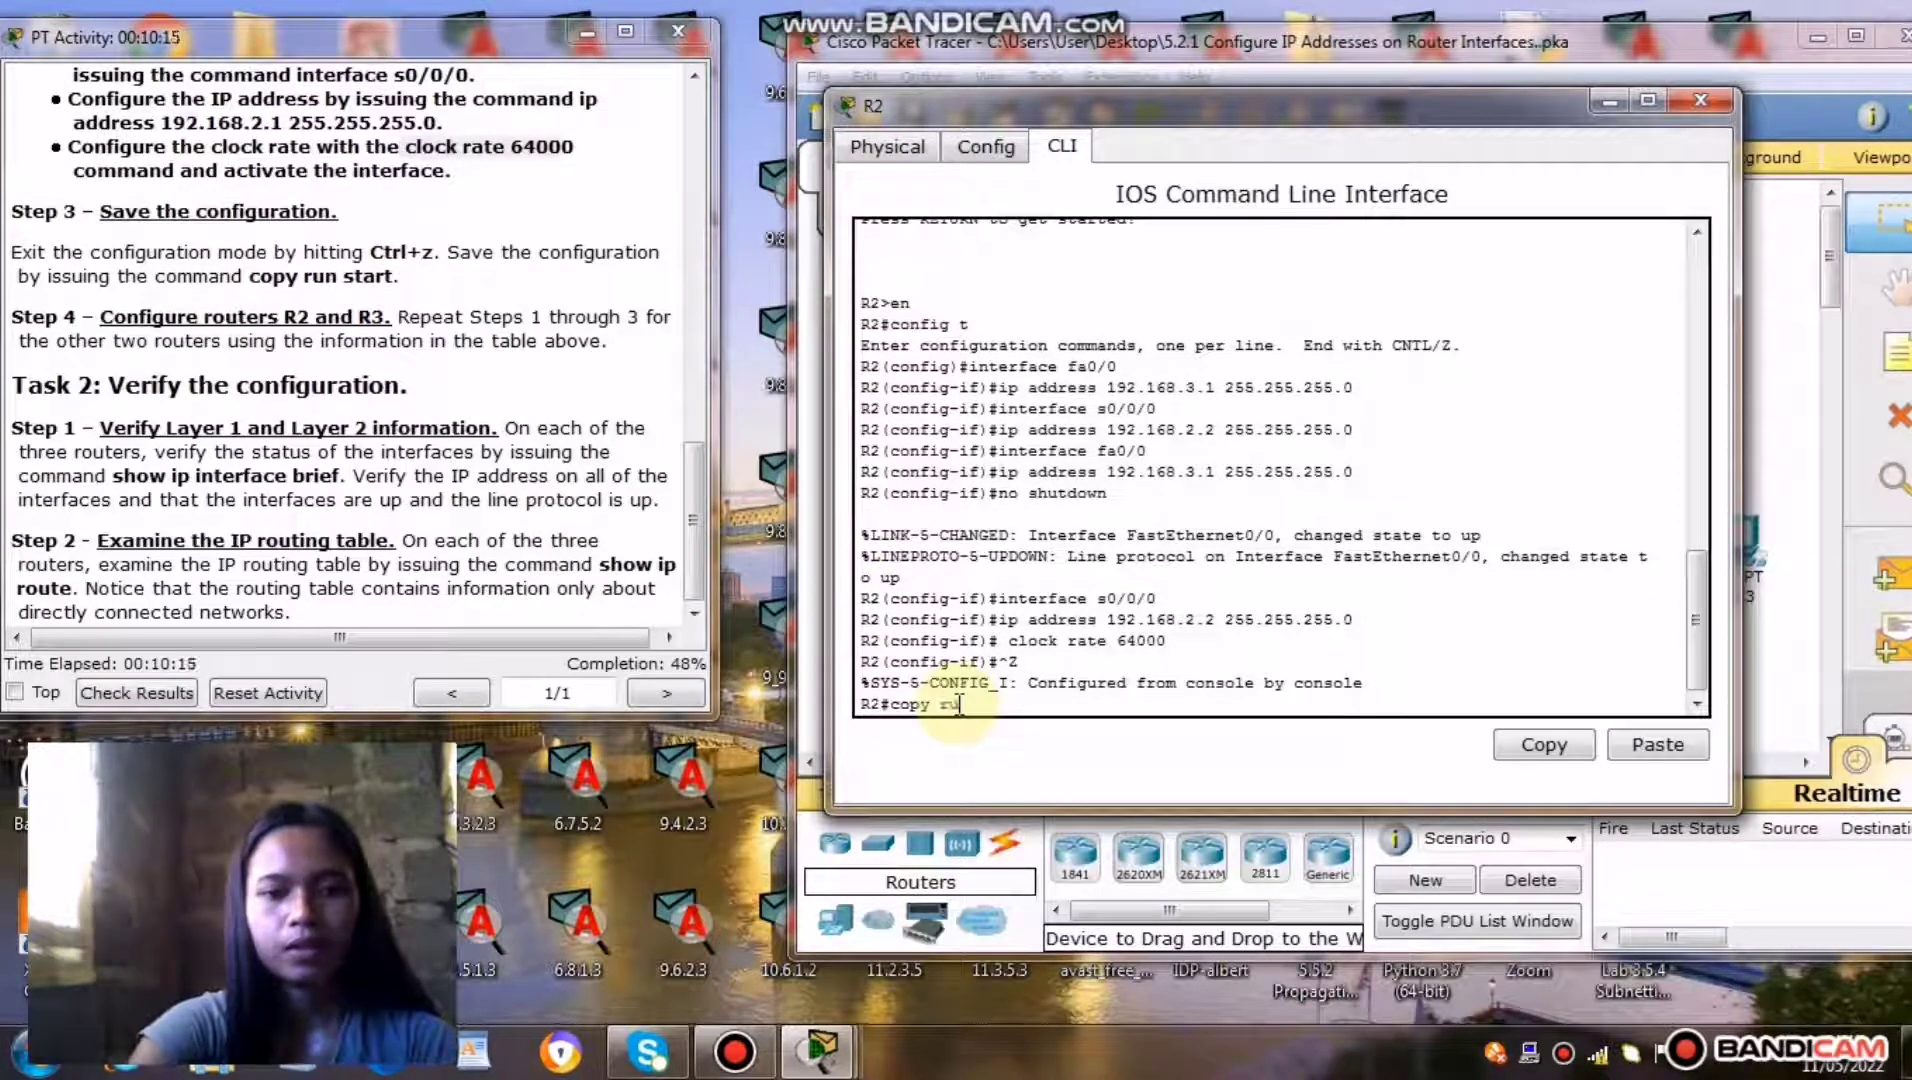
Step: Save R2's running configuration with copy run start, accepting the default destination filename startup-config
type("n st")
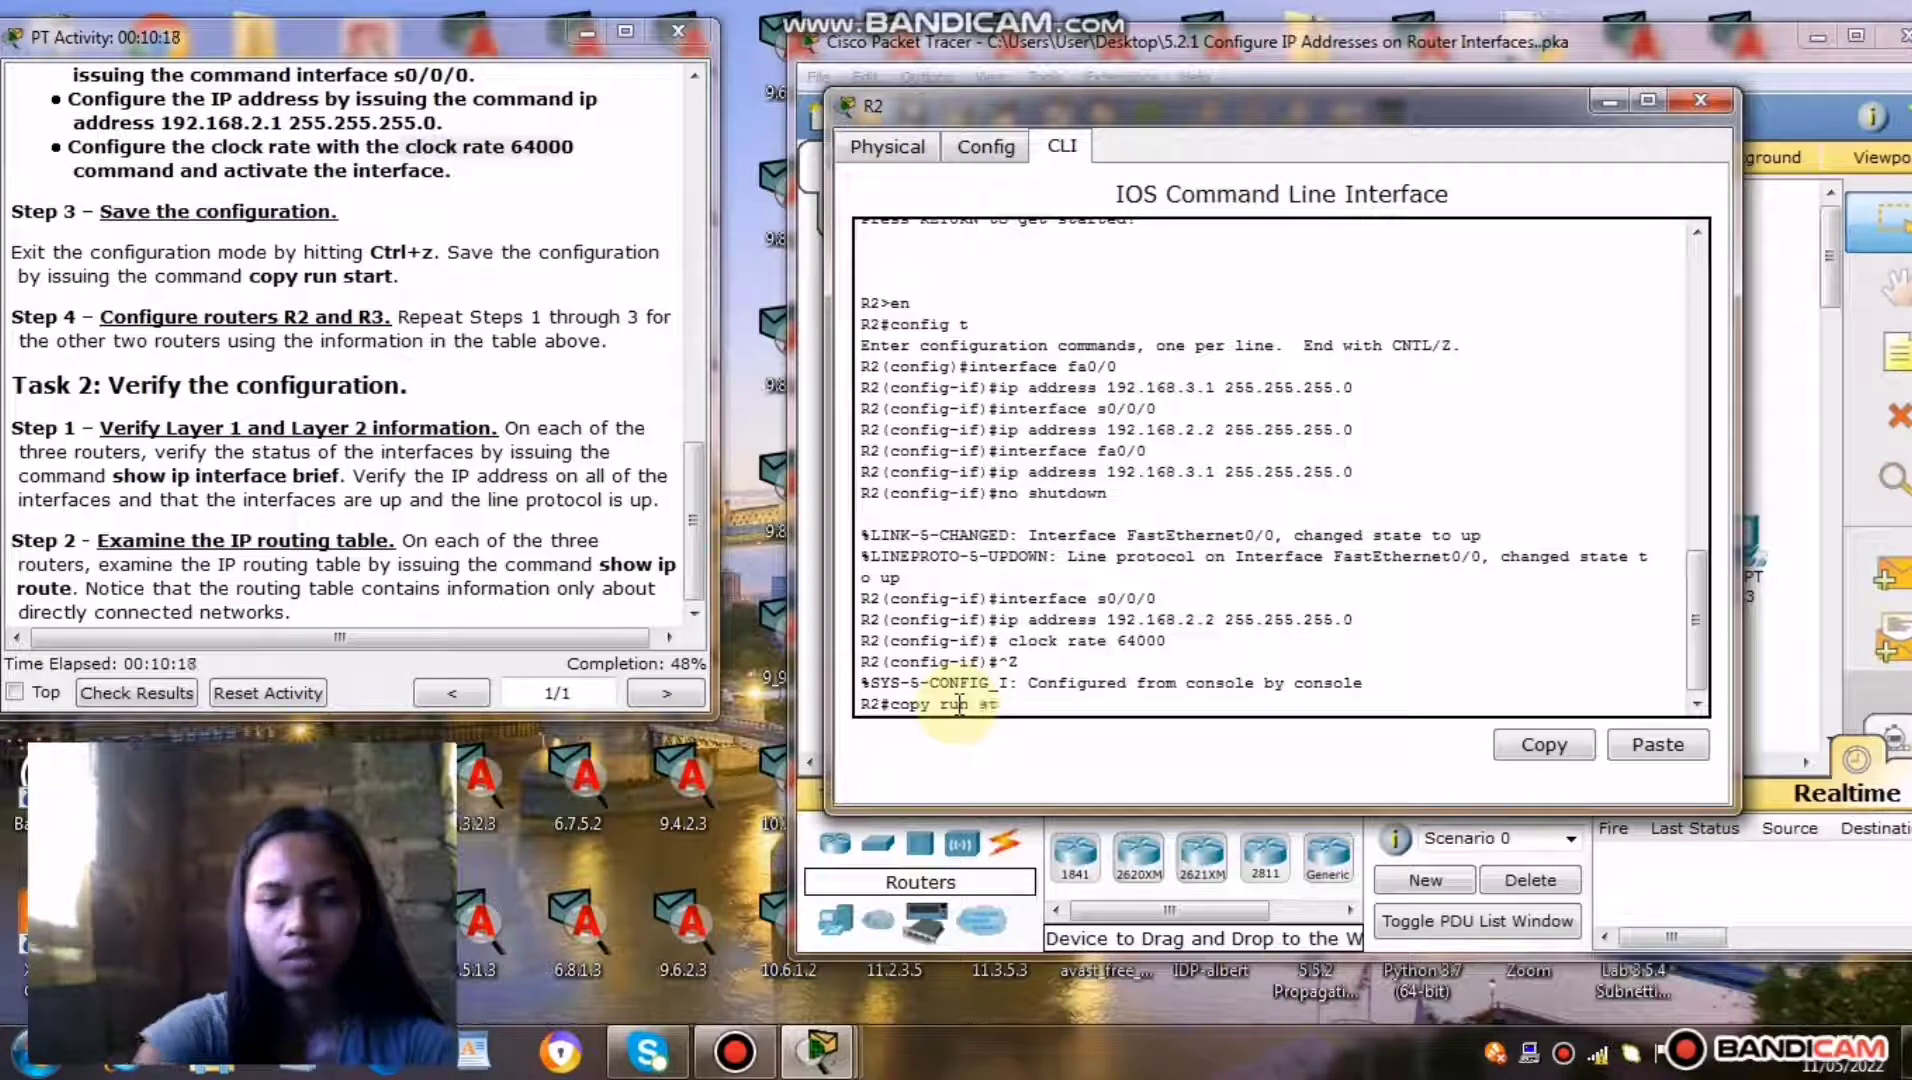
type("art")
key("Return")
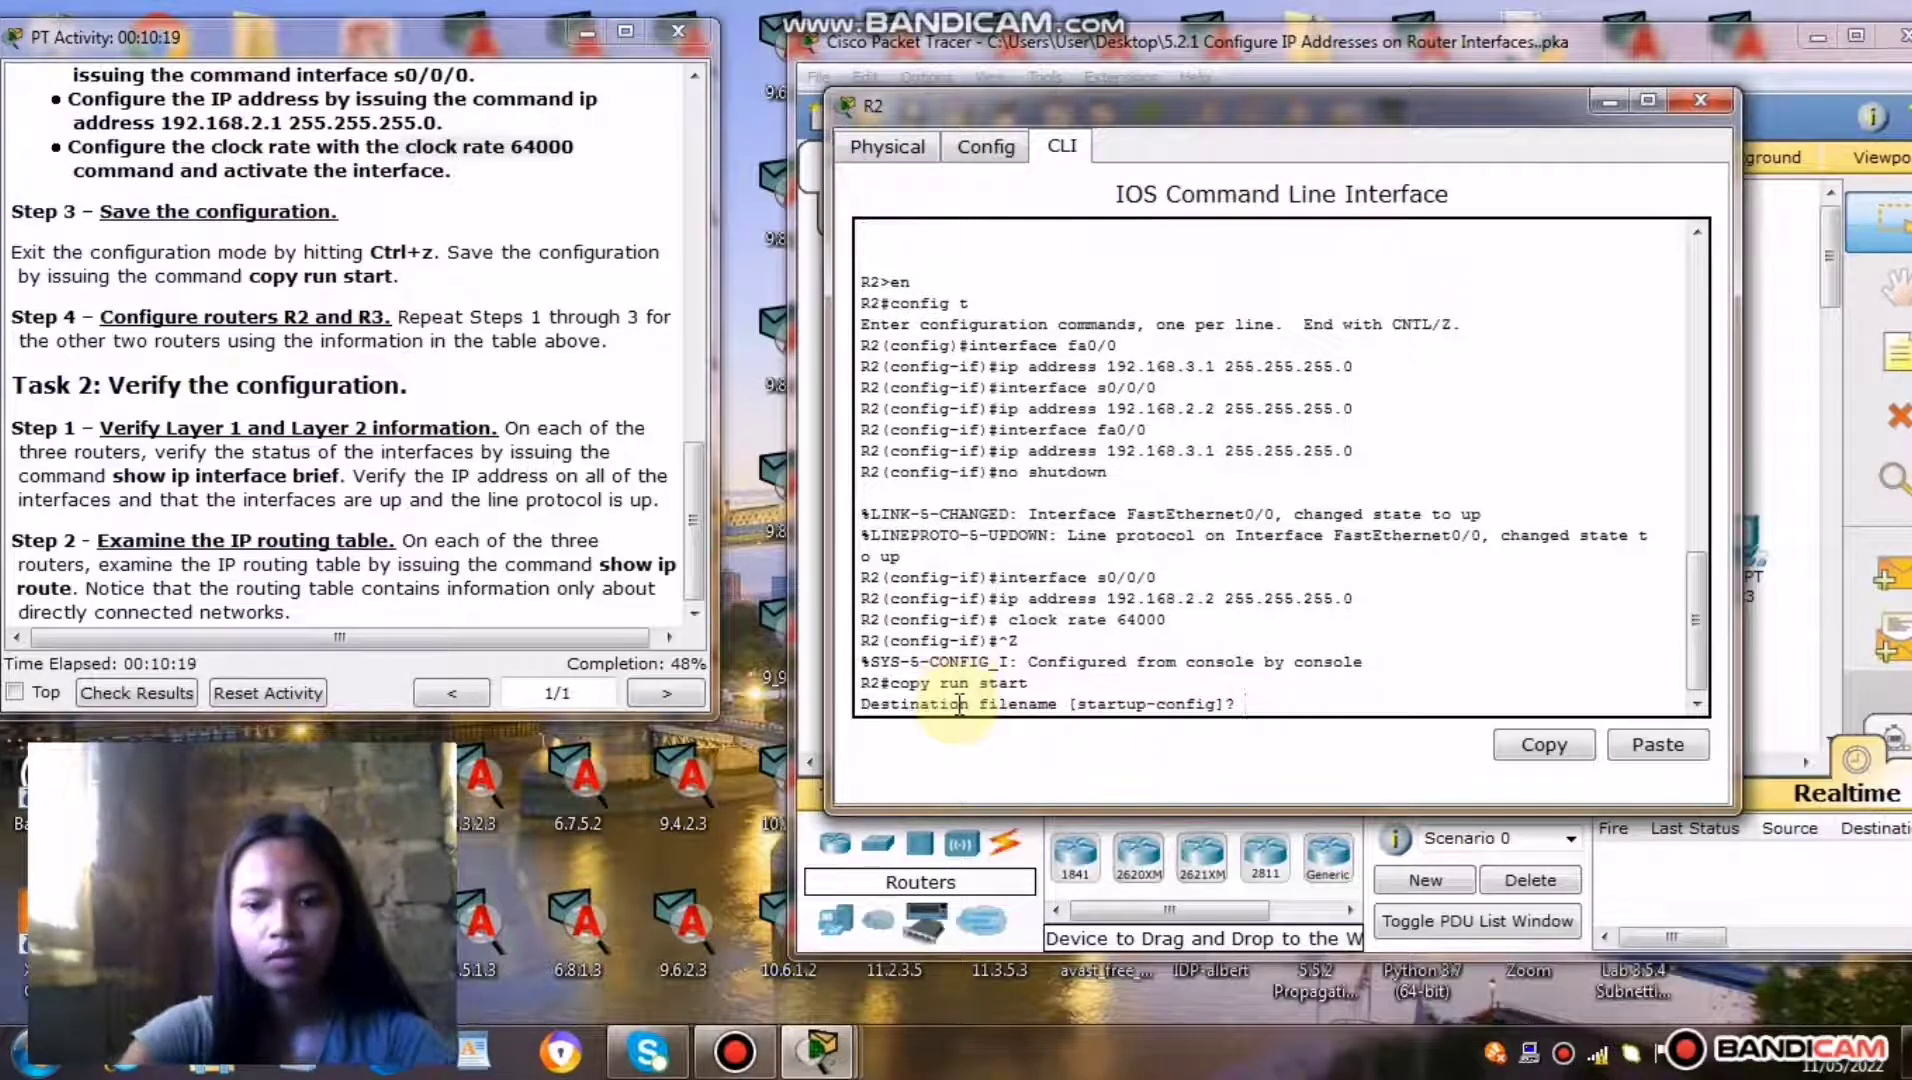
key("Return")
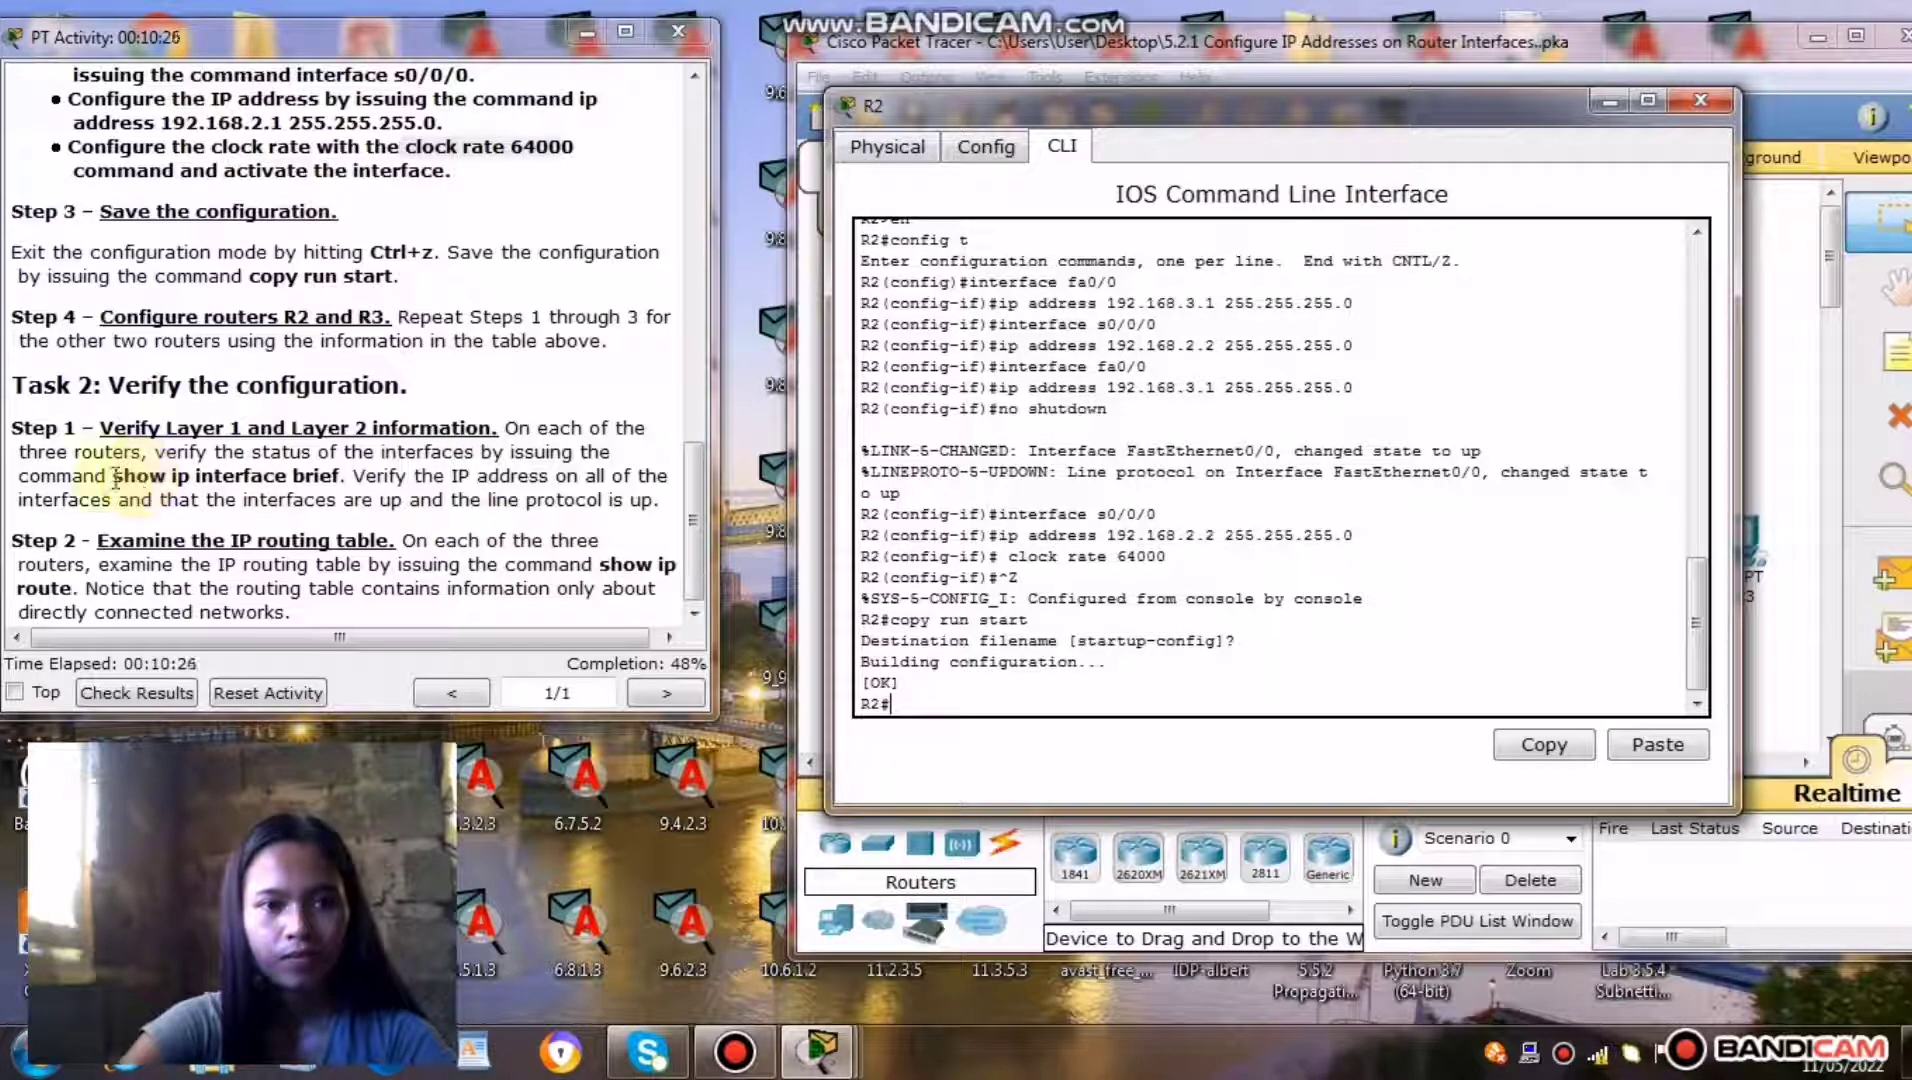
Step: Check R2's interface status by running show ip interface brief, copied from the Task 2 Step 1 instructions
left_click_drag(113, 478, 340, 478)
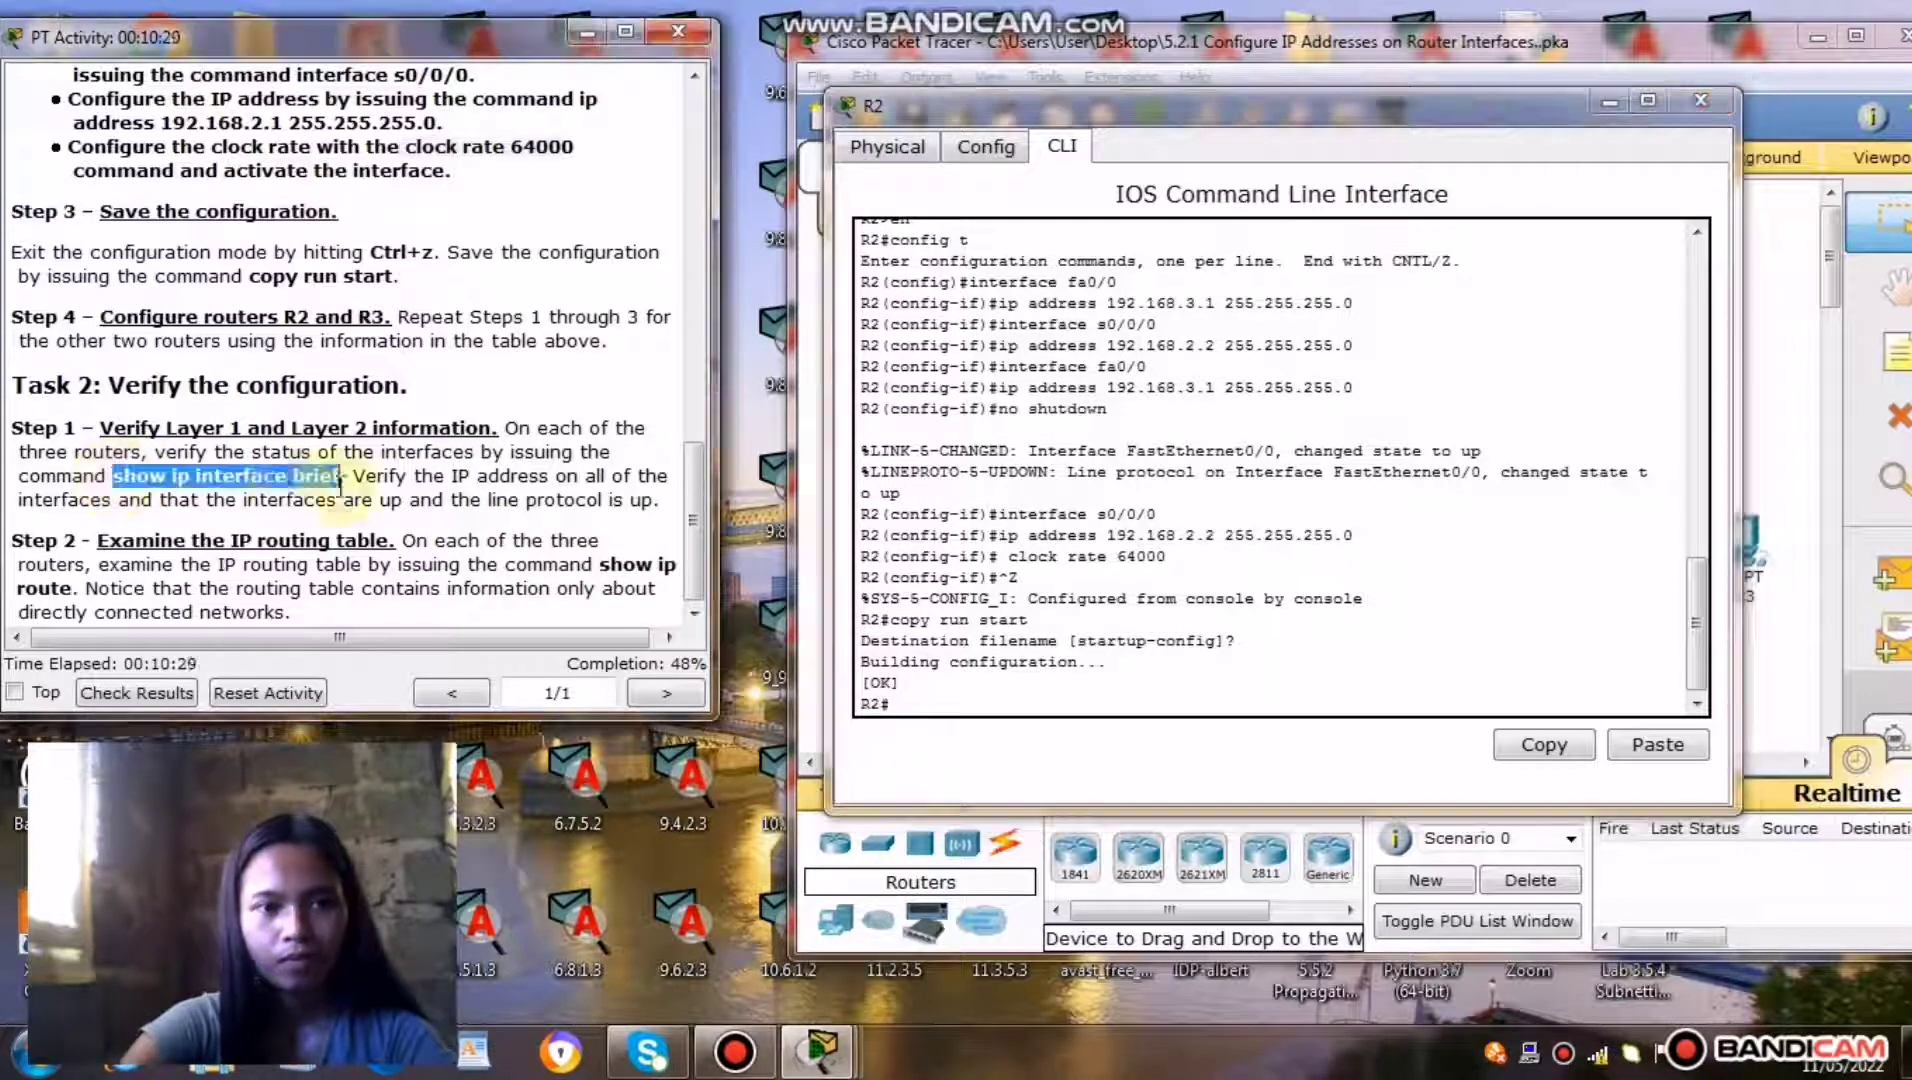
right_click(296, 484)
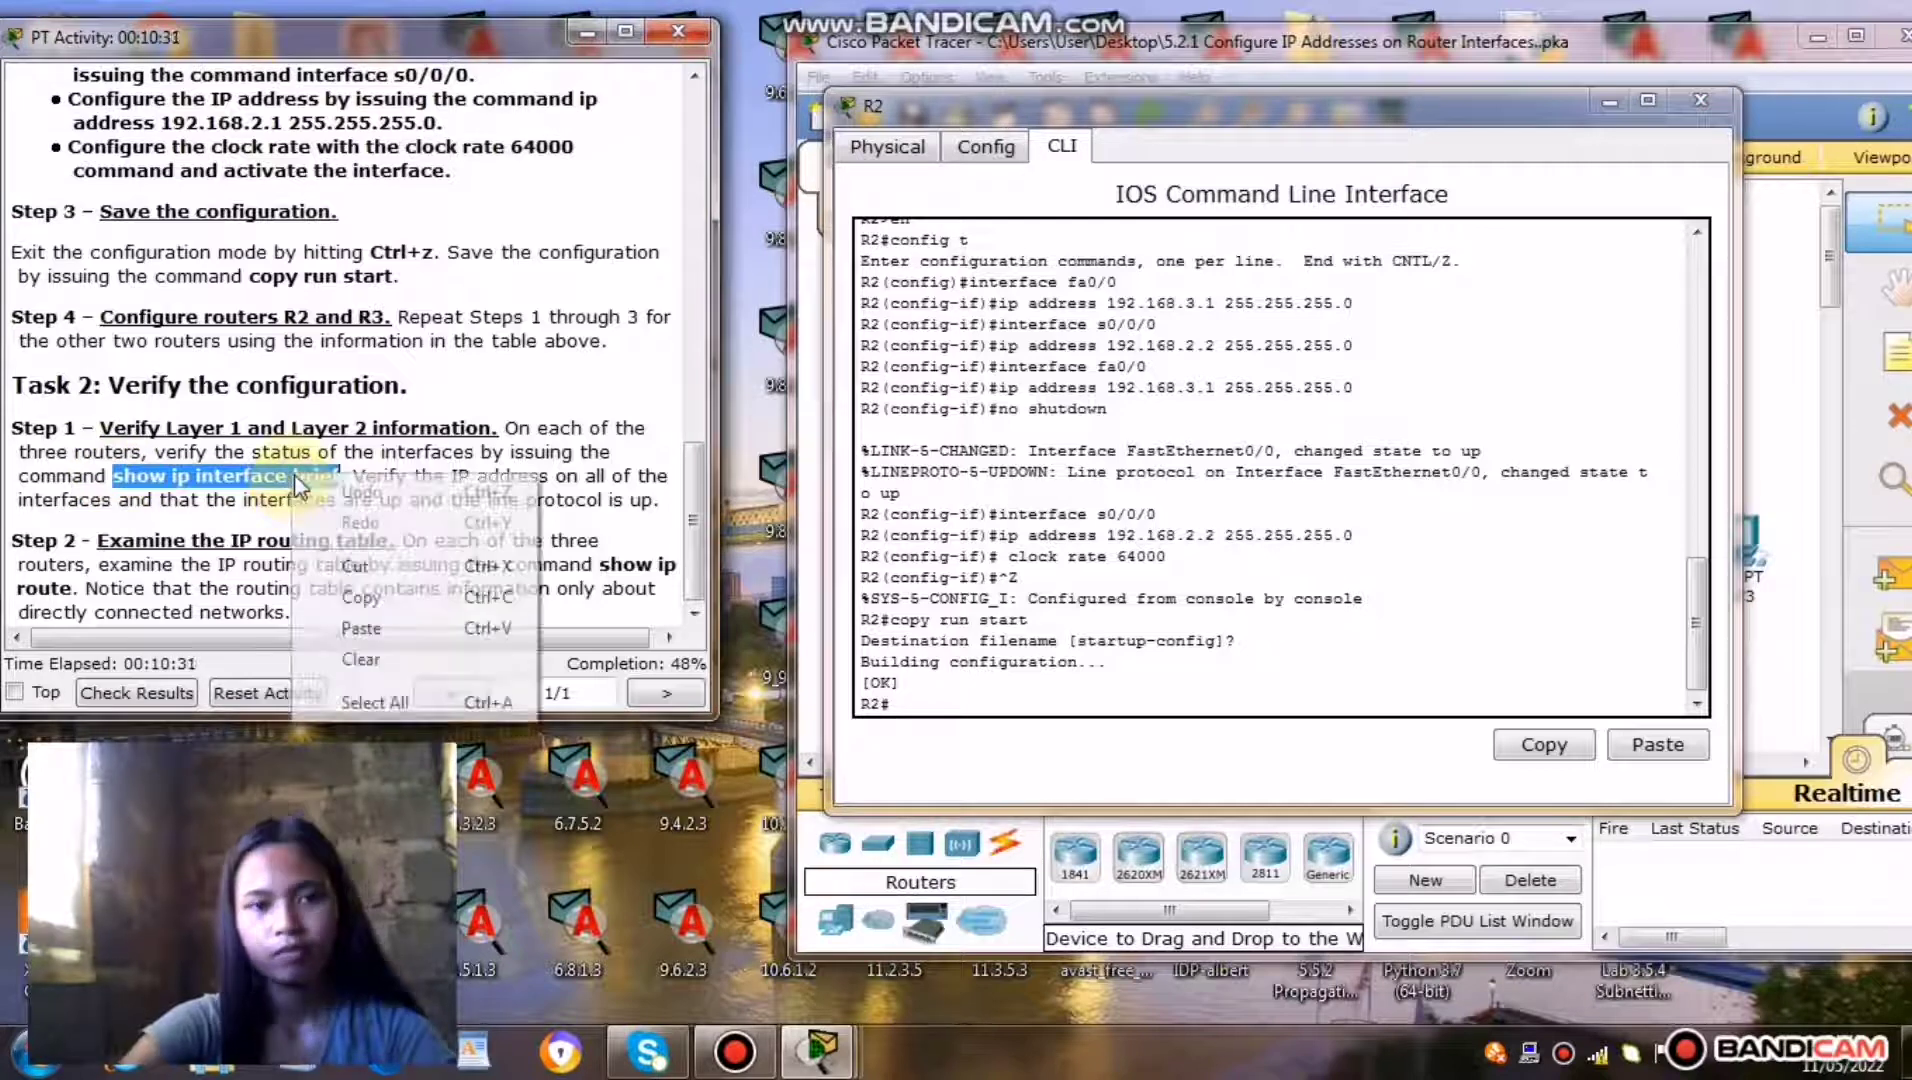
left_click(363, 597)
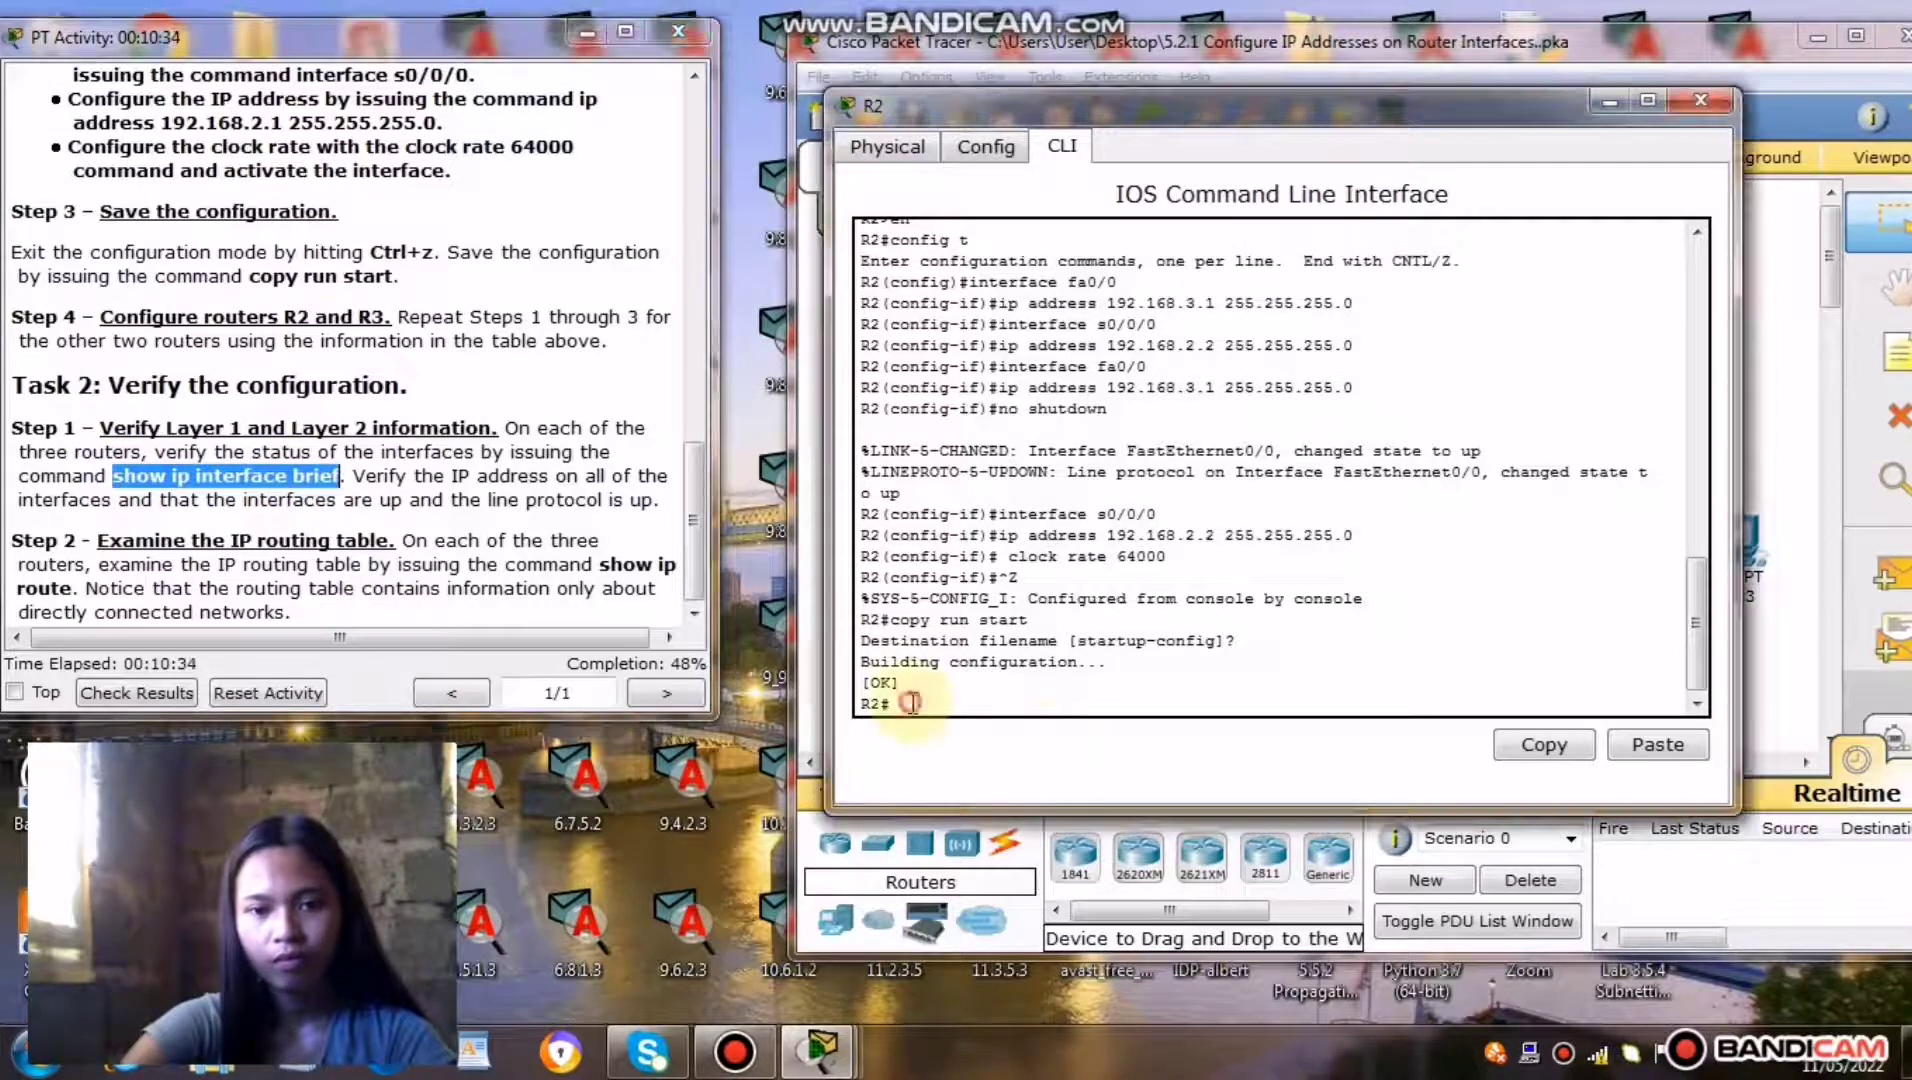
right_click(910, 706)
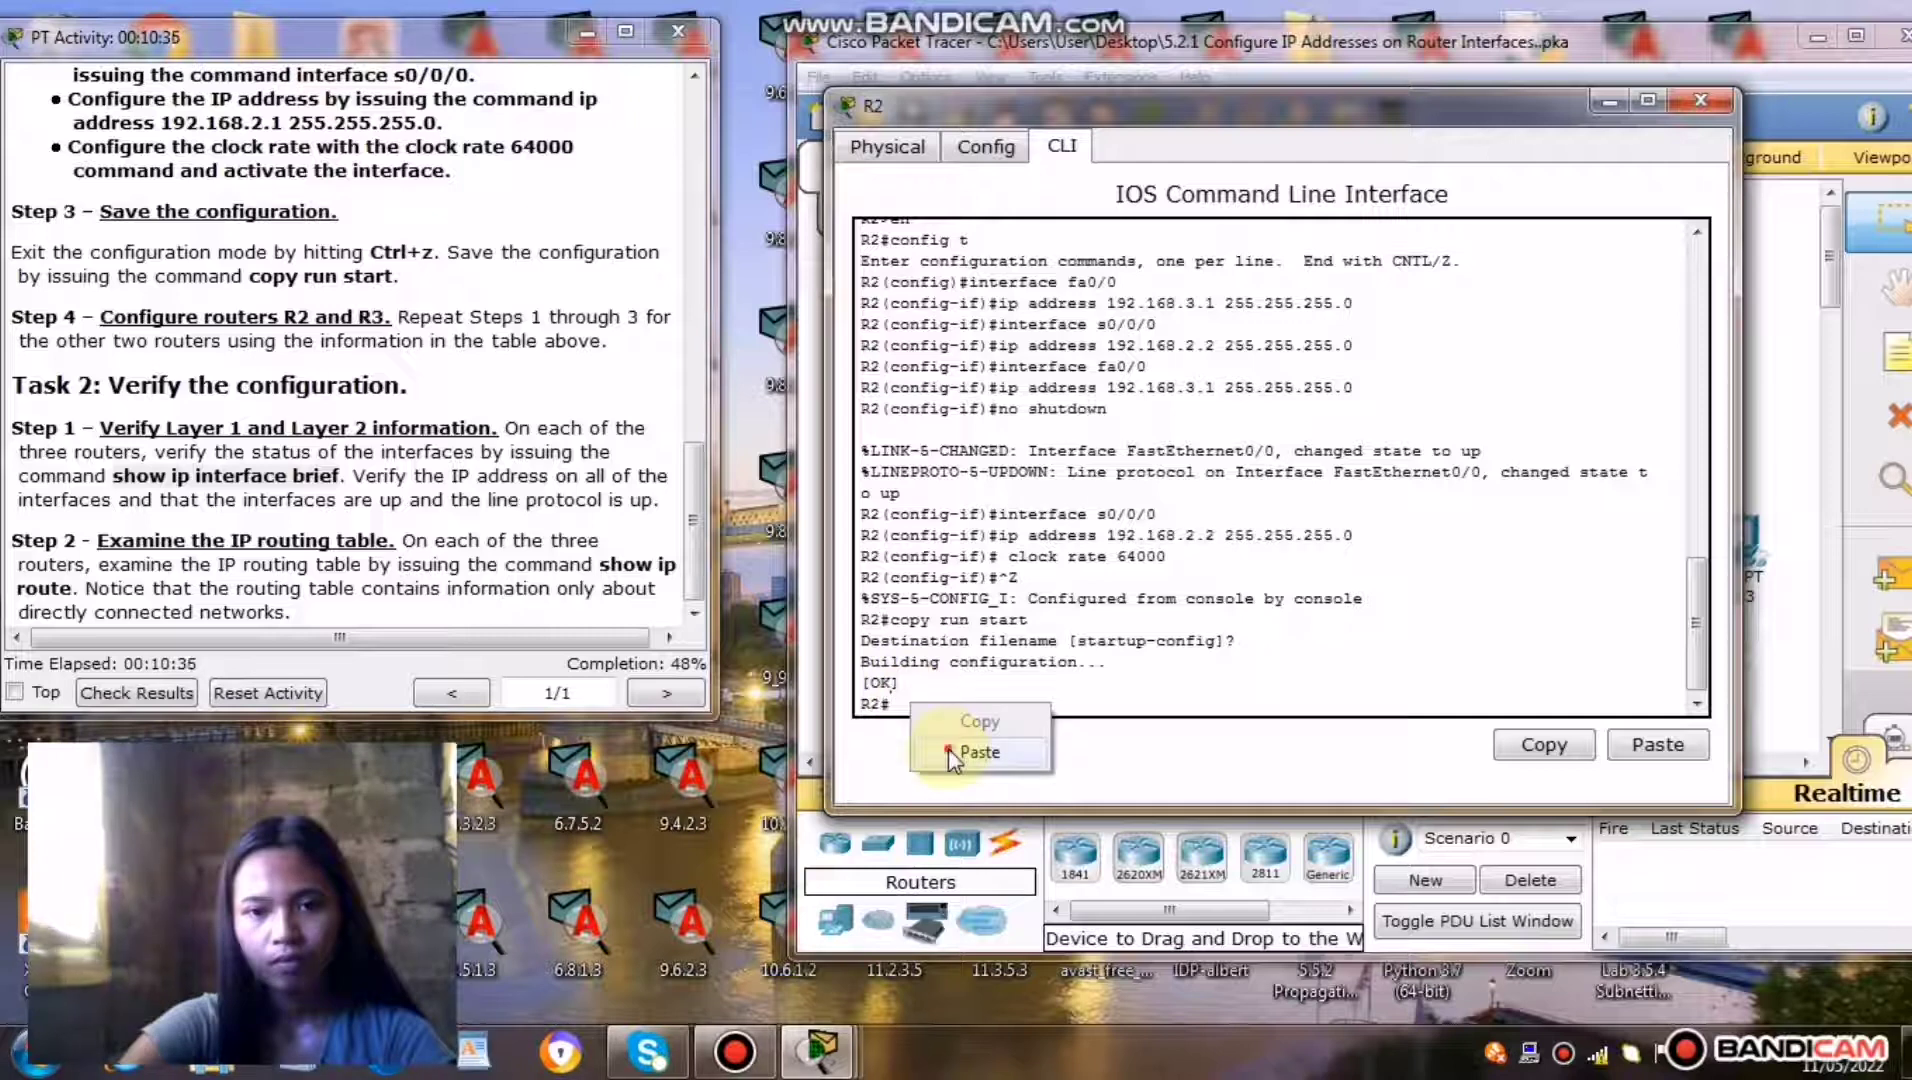
left_click(949, 752)
key("Return")
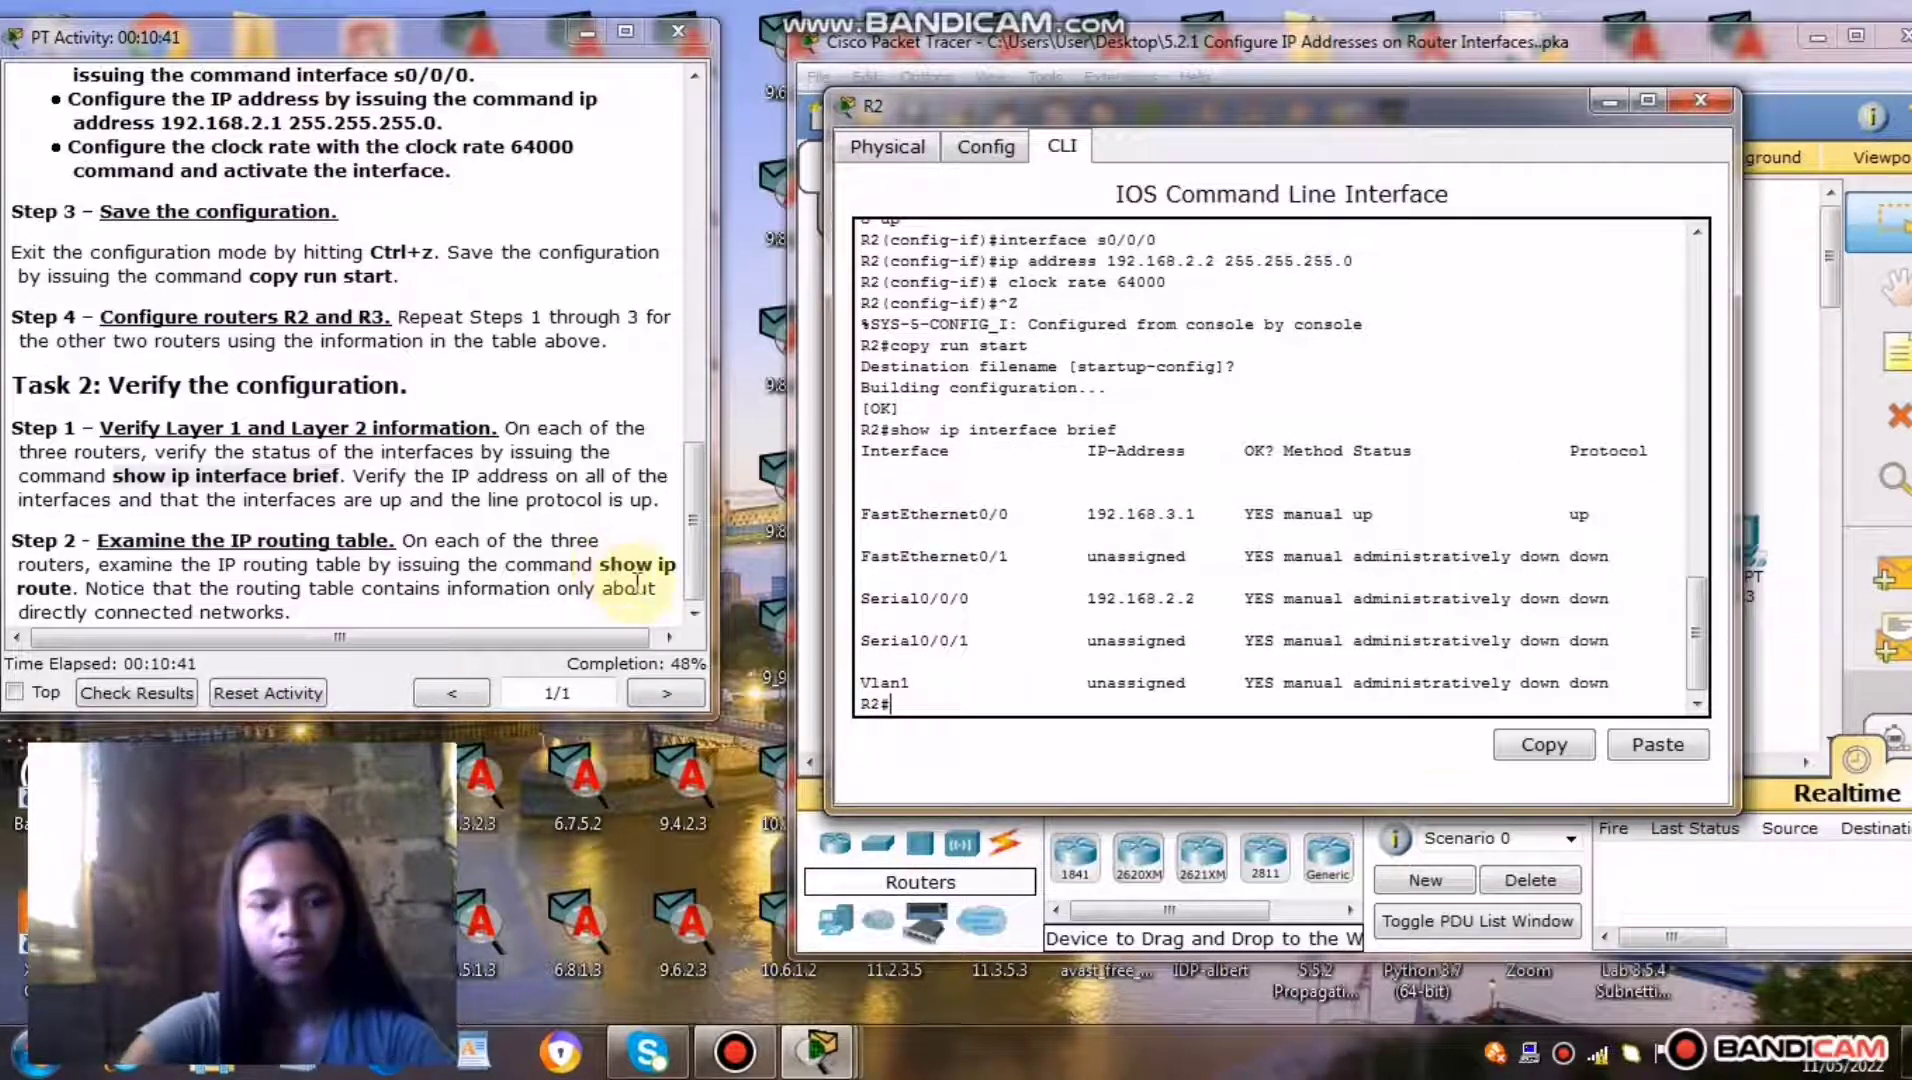
Step: Examine R2's IP routing table by running show ip route
type("show ip")
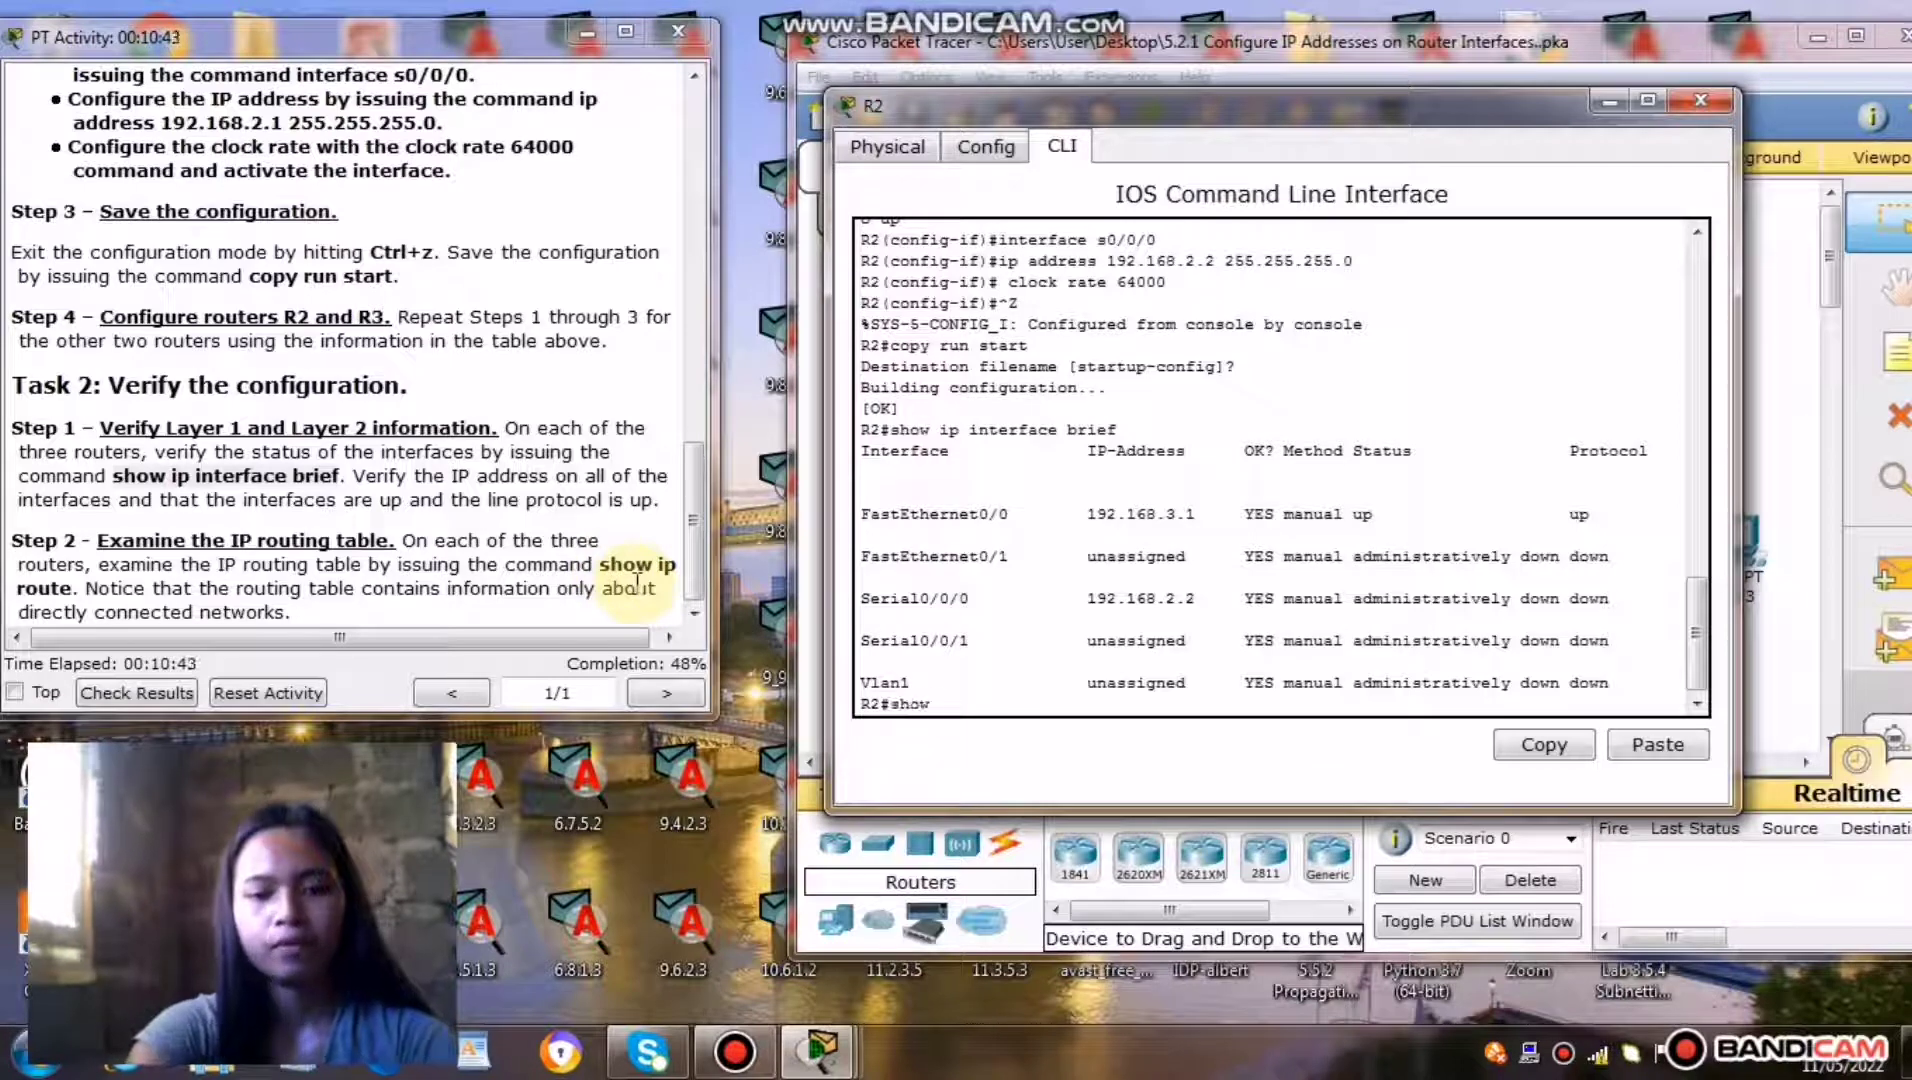
type("te")
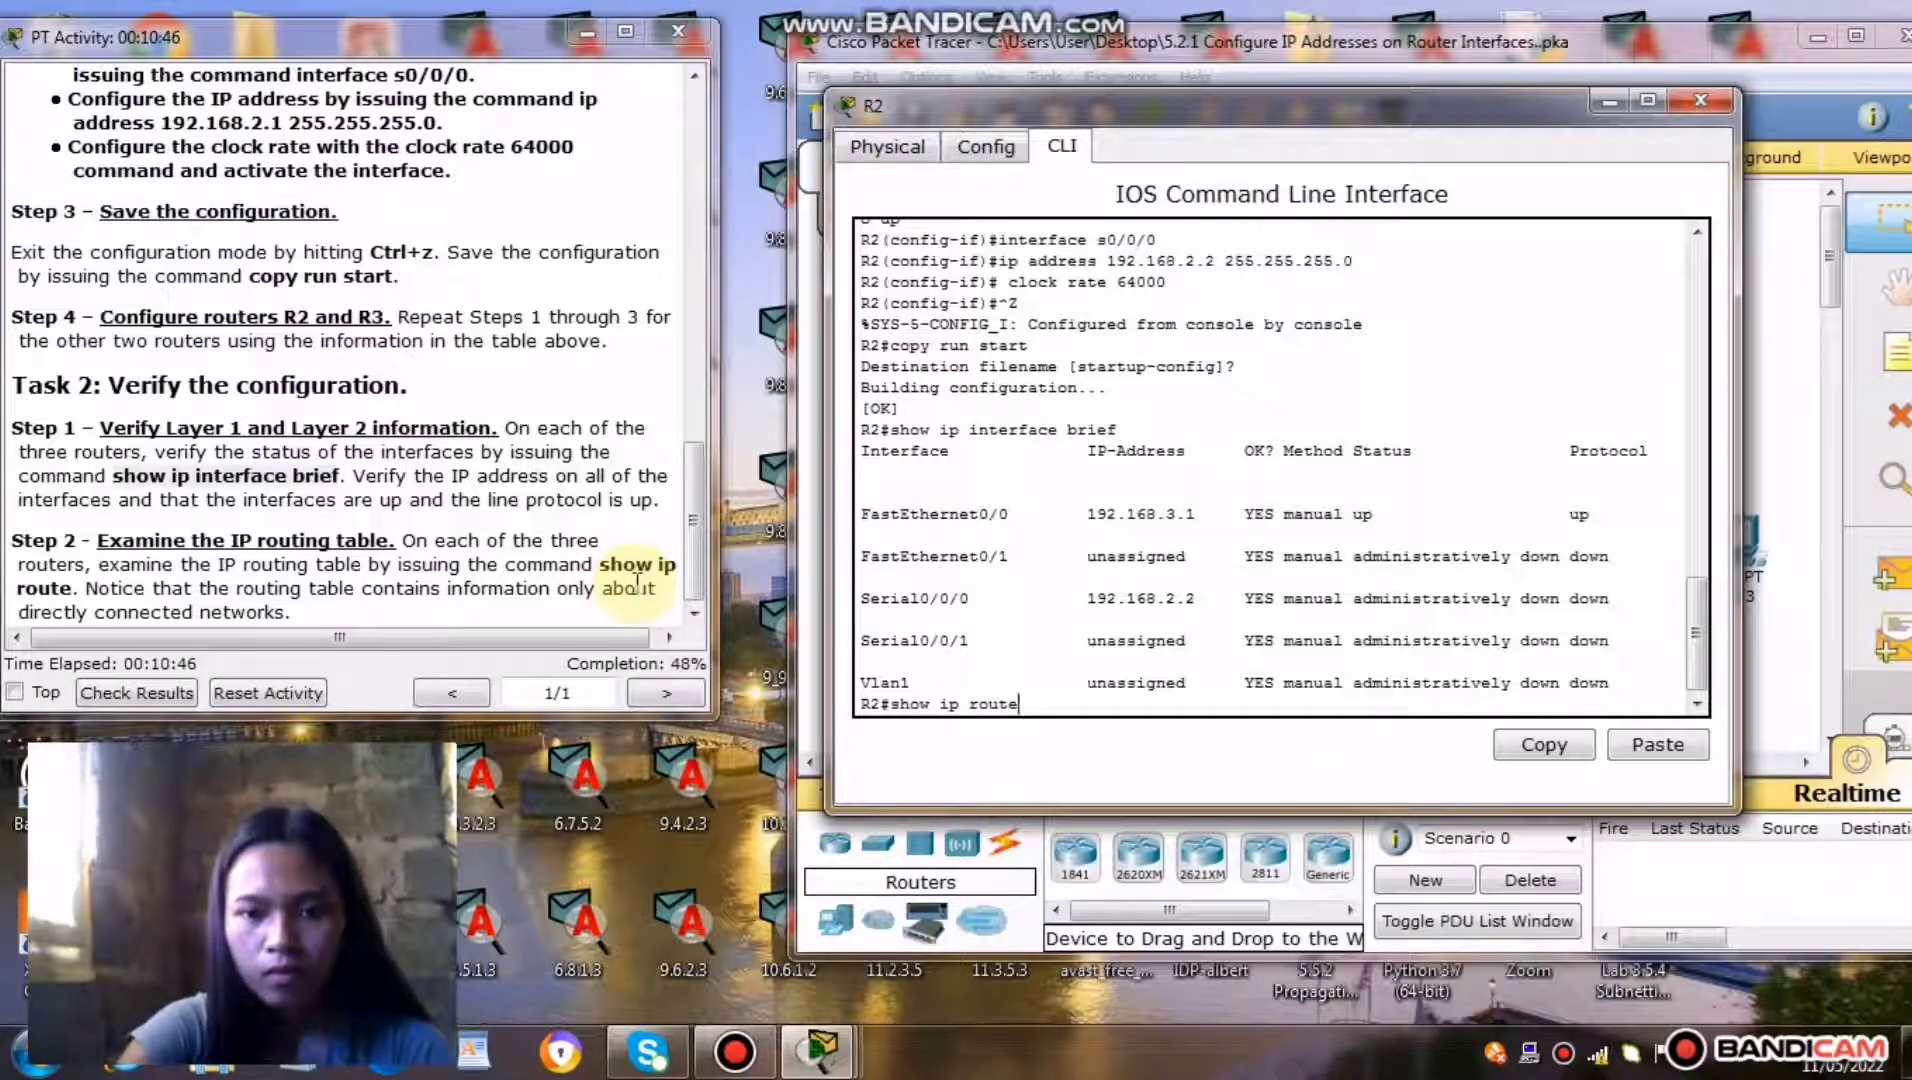
key("Return")
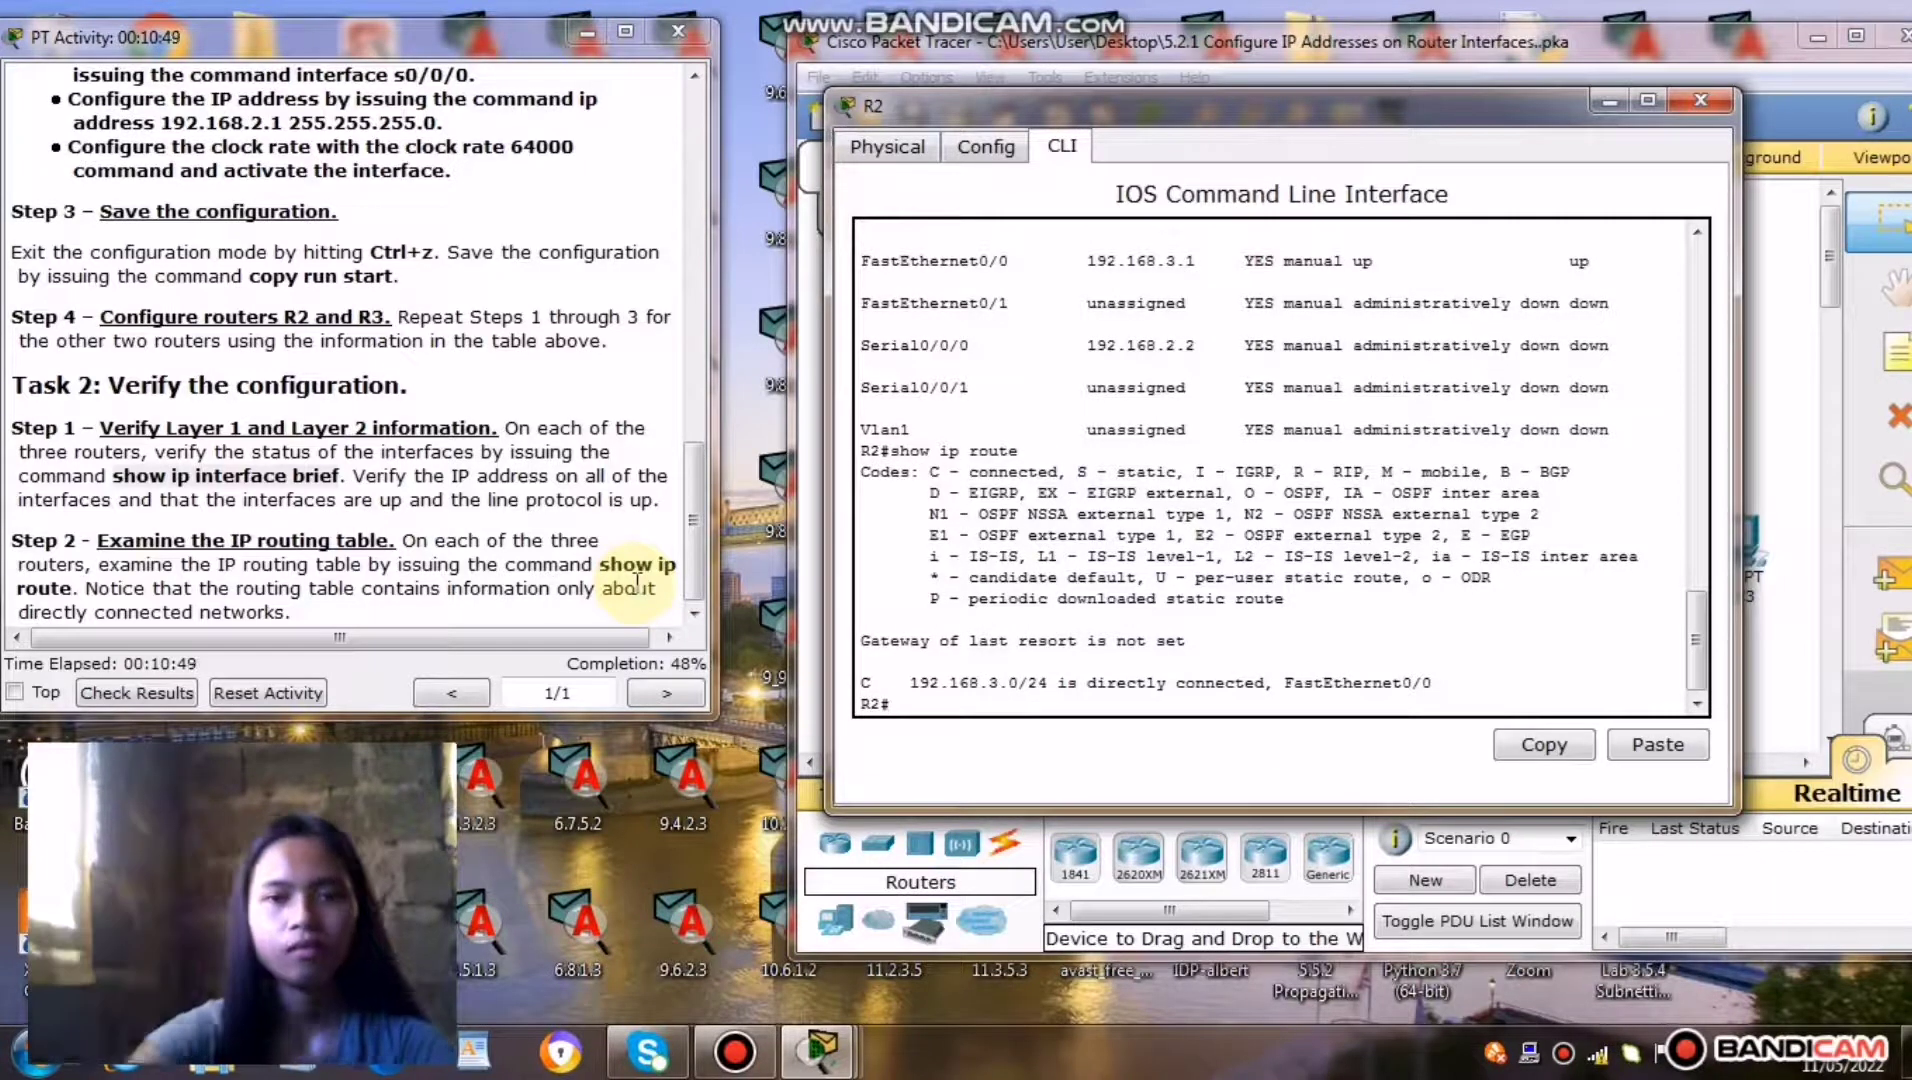
Step: Check the activity results and review the assessment items for all routers, closing R2's window and finally the results
left_click(146, 695)
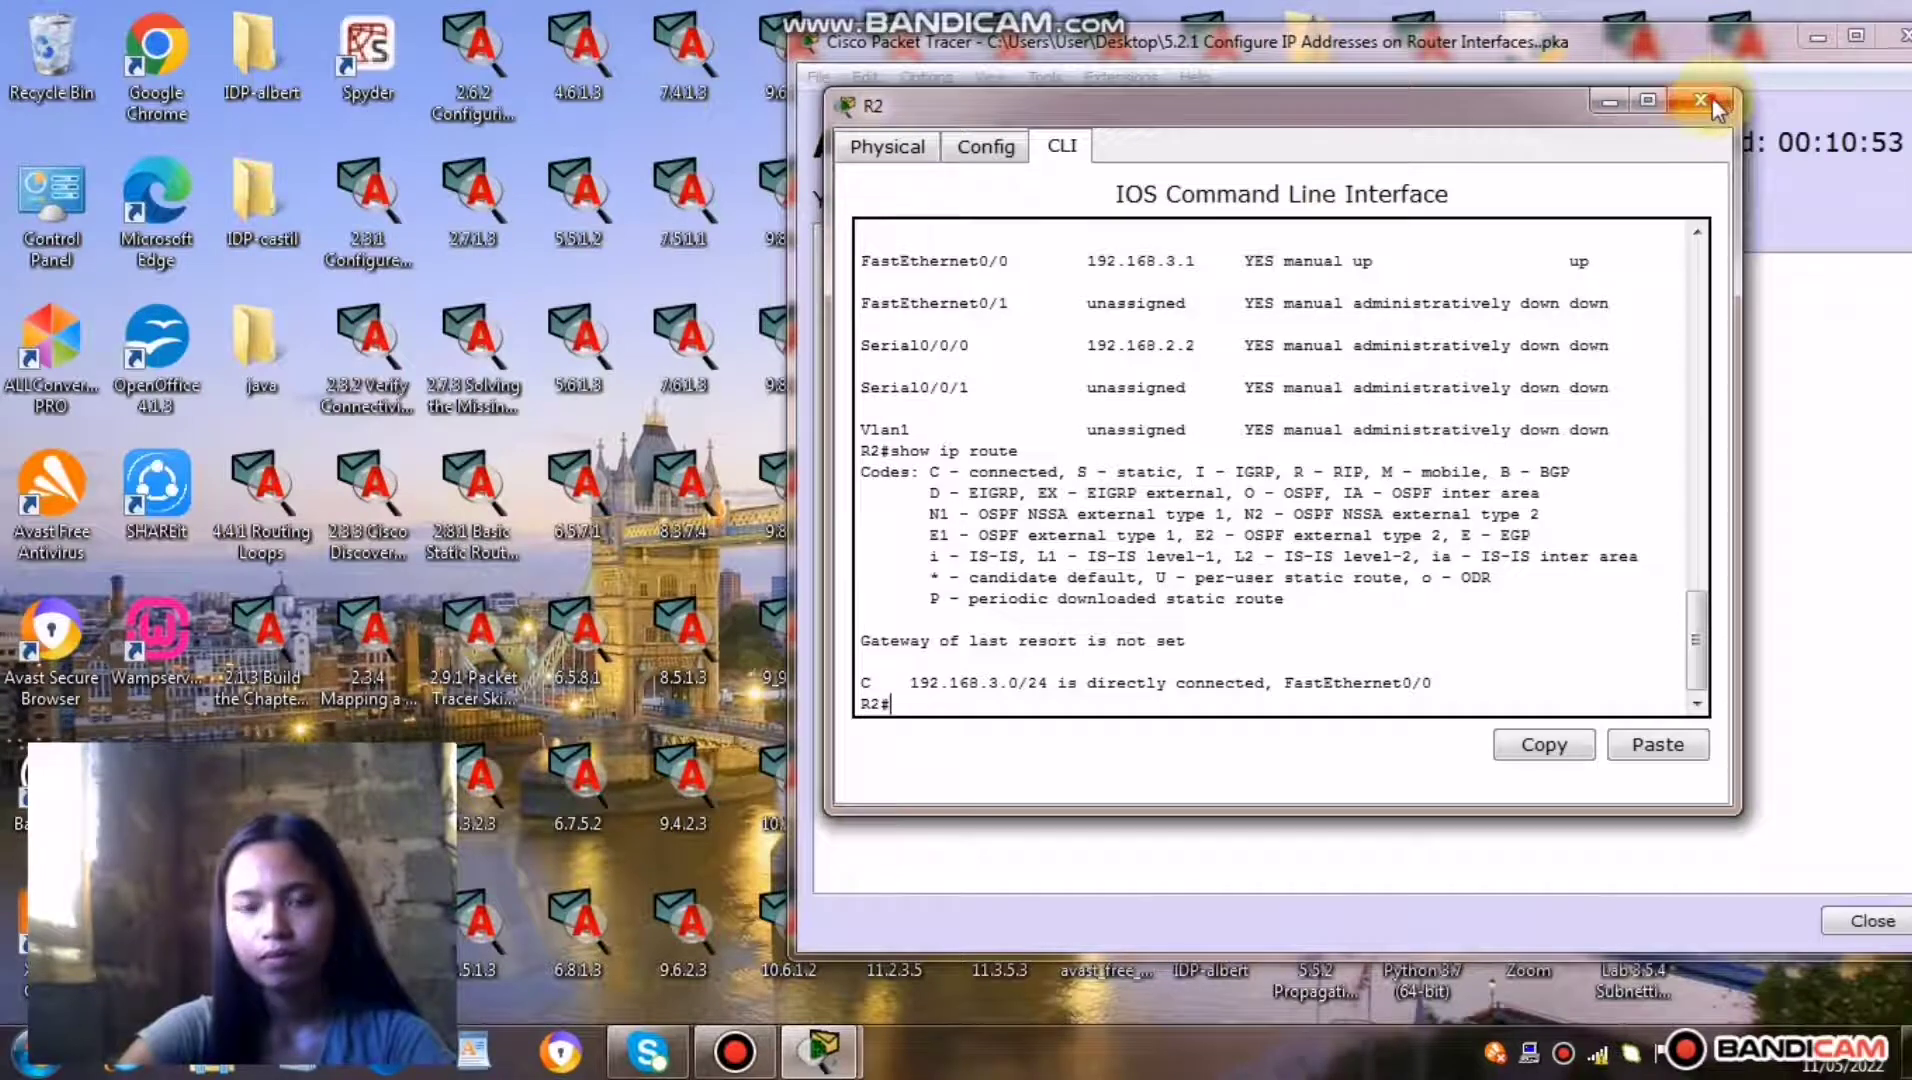
left_click(1712, 100)
left_click(1075, 238)
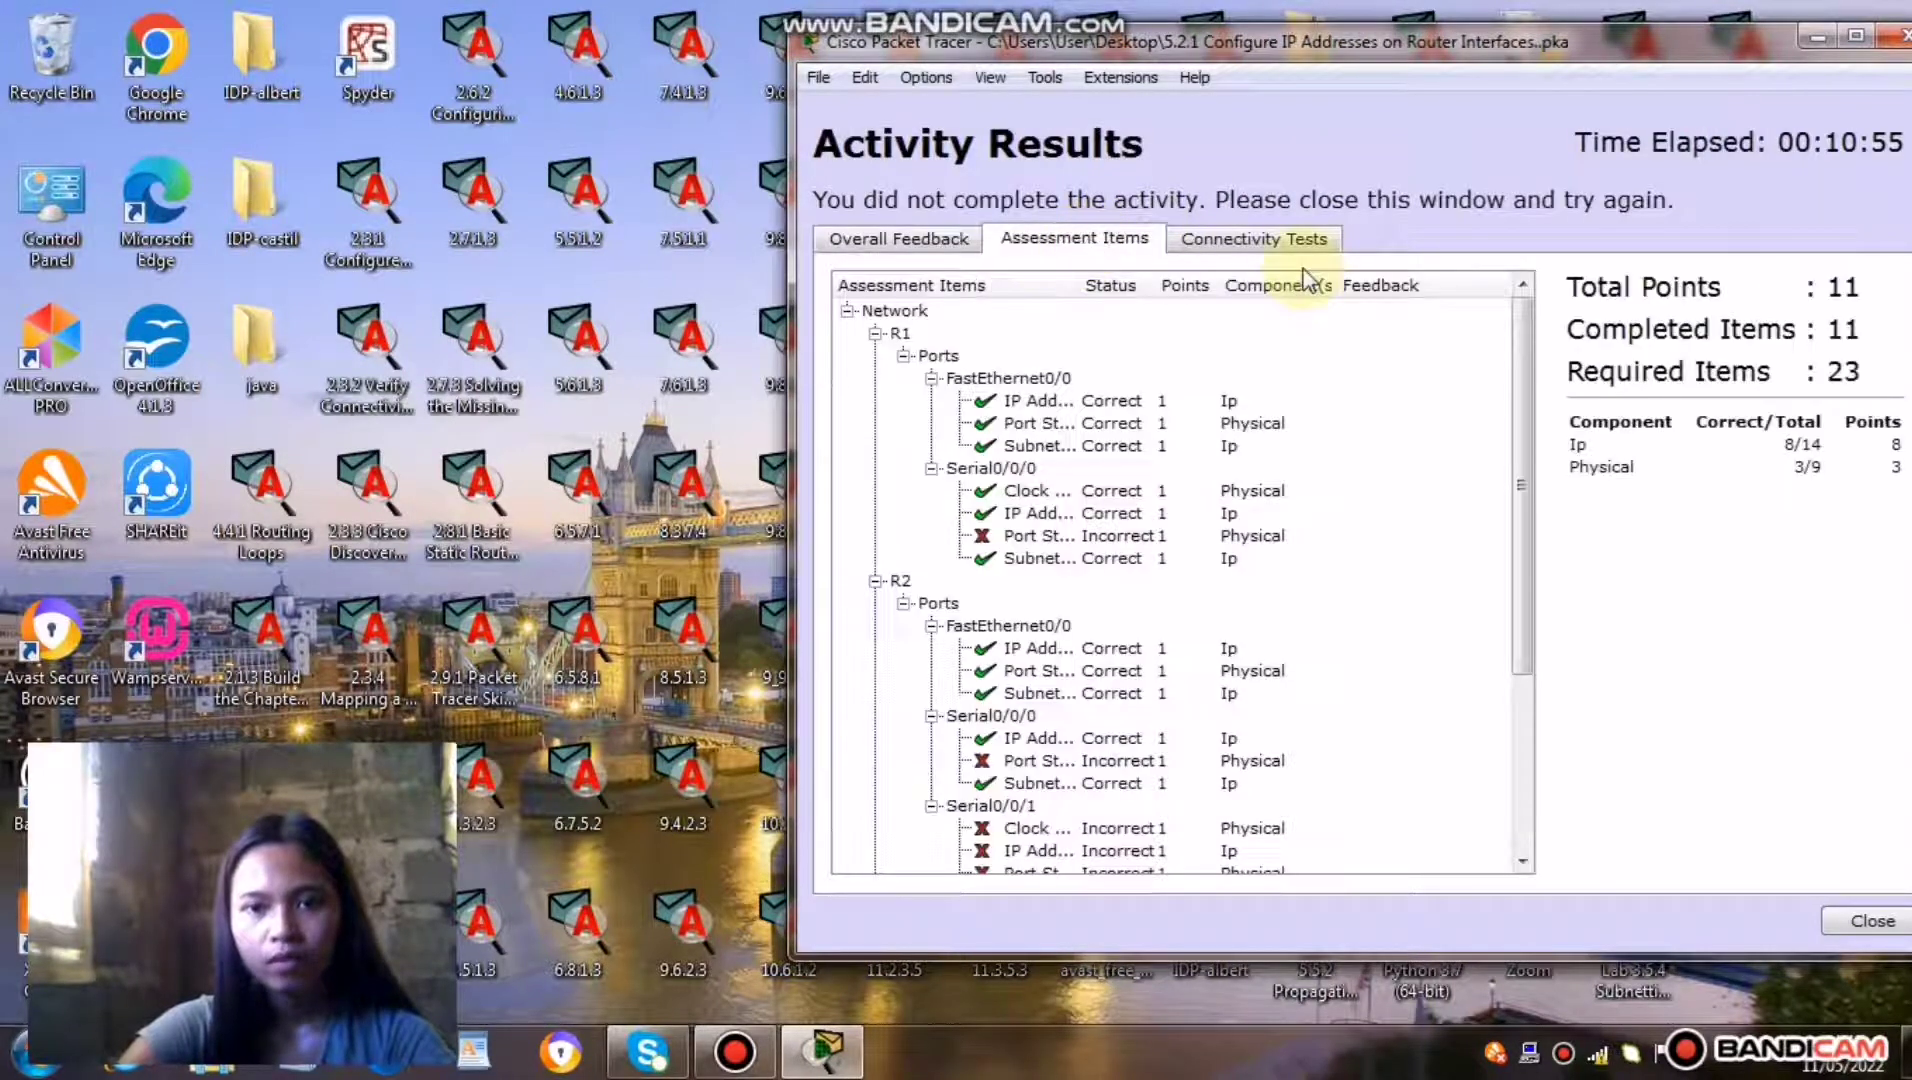
left_click(1524, 410)
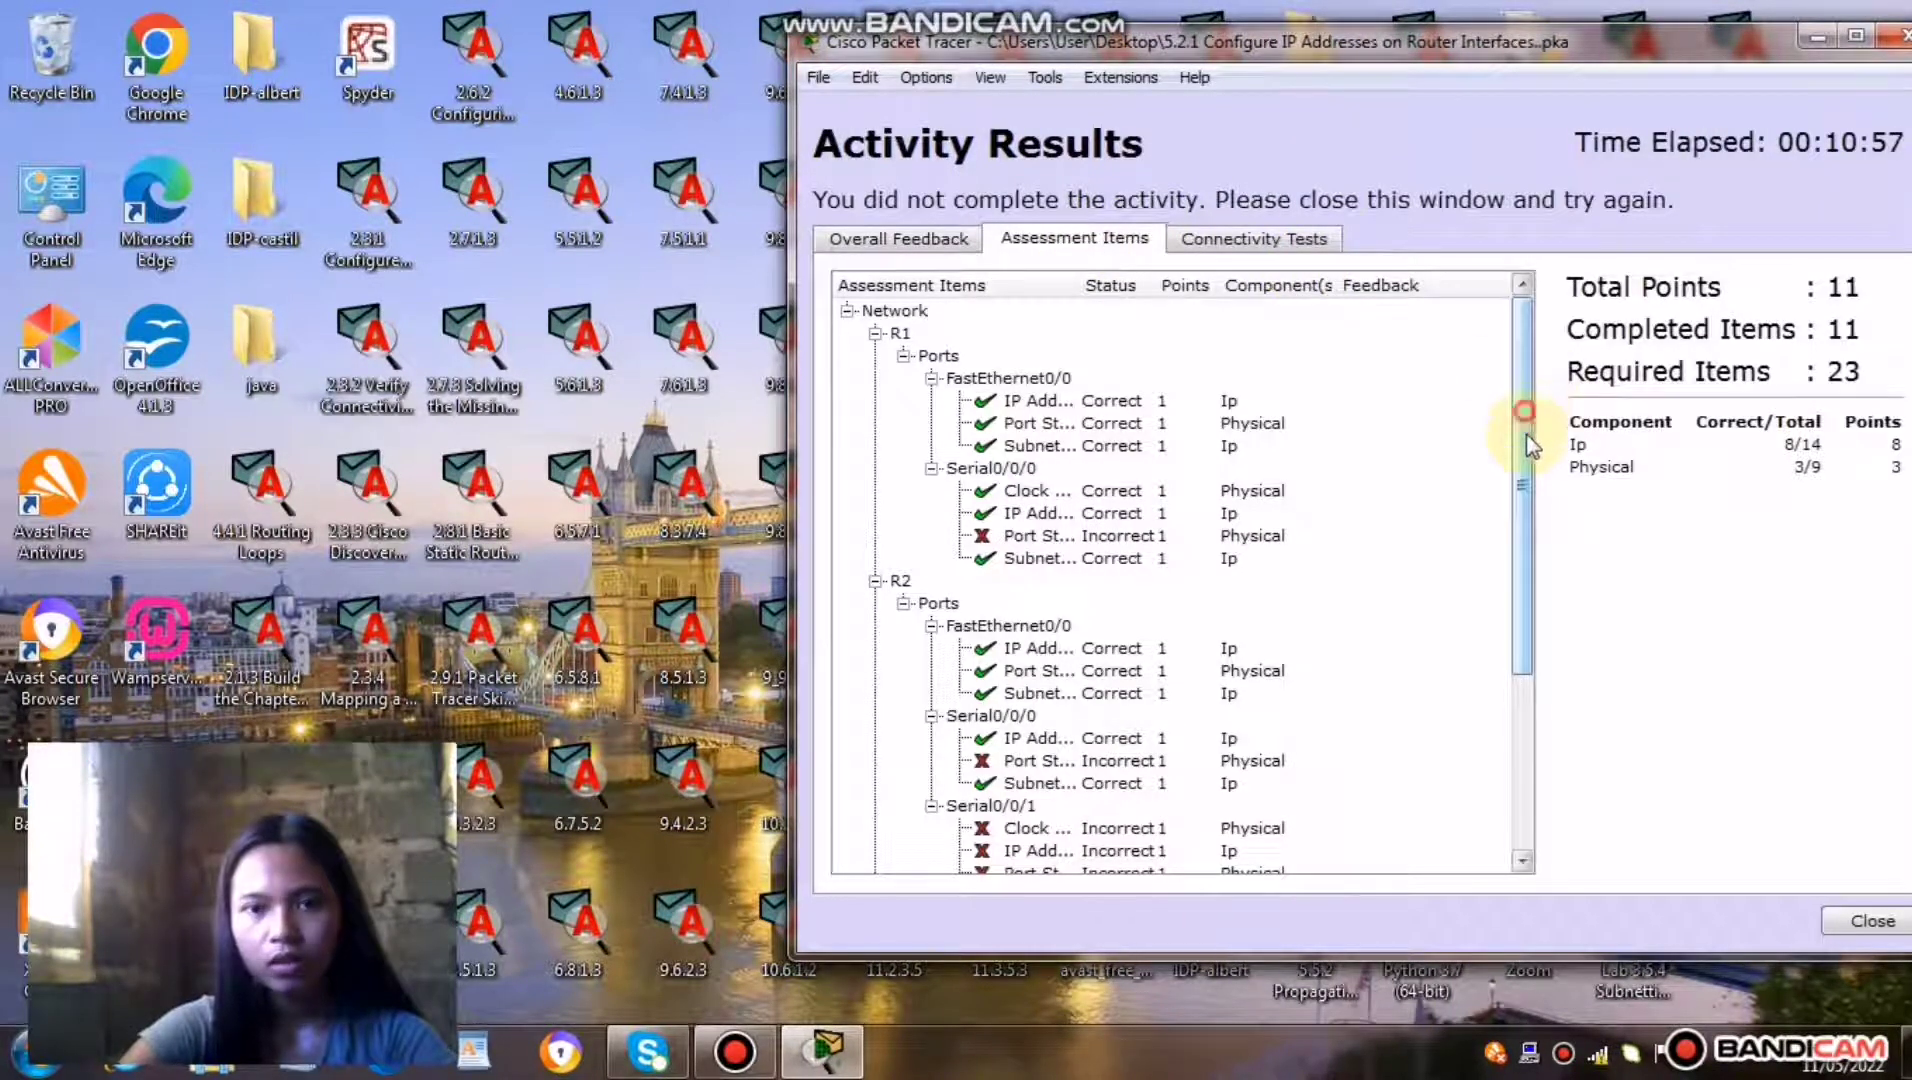
left_click_drag(1530, 445, 1535, 490)
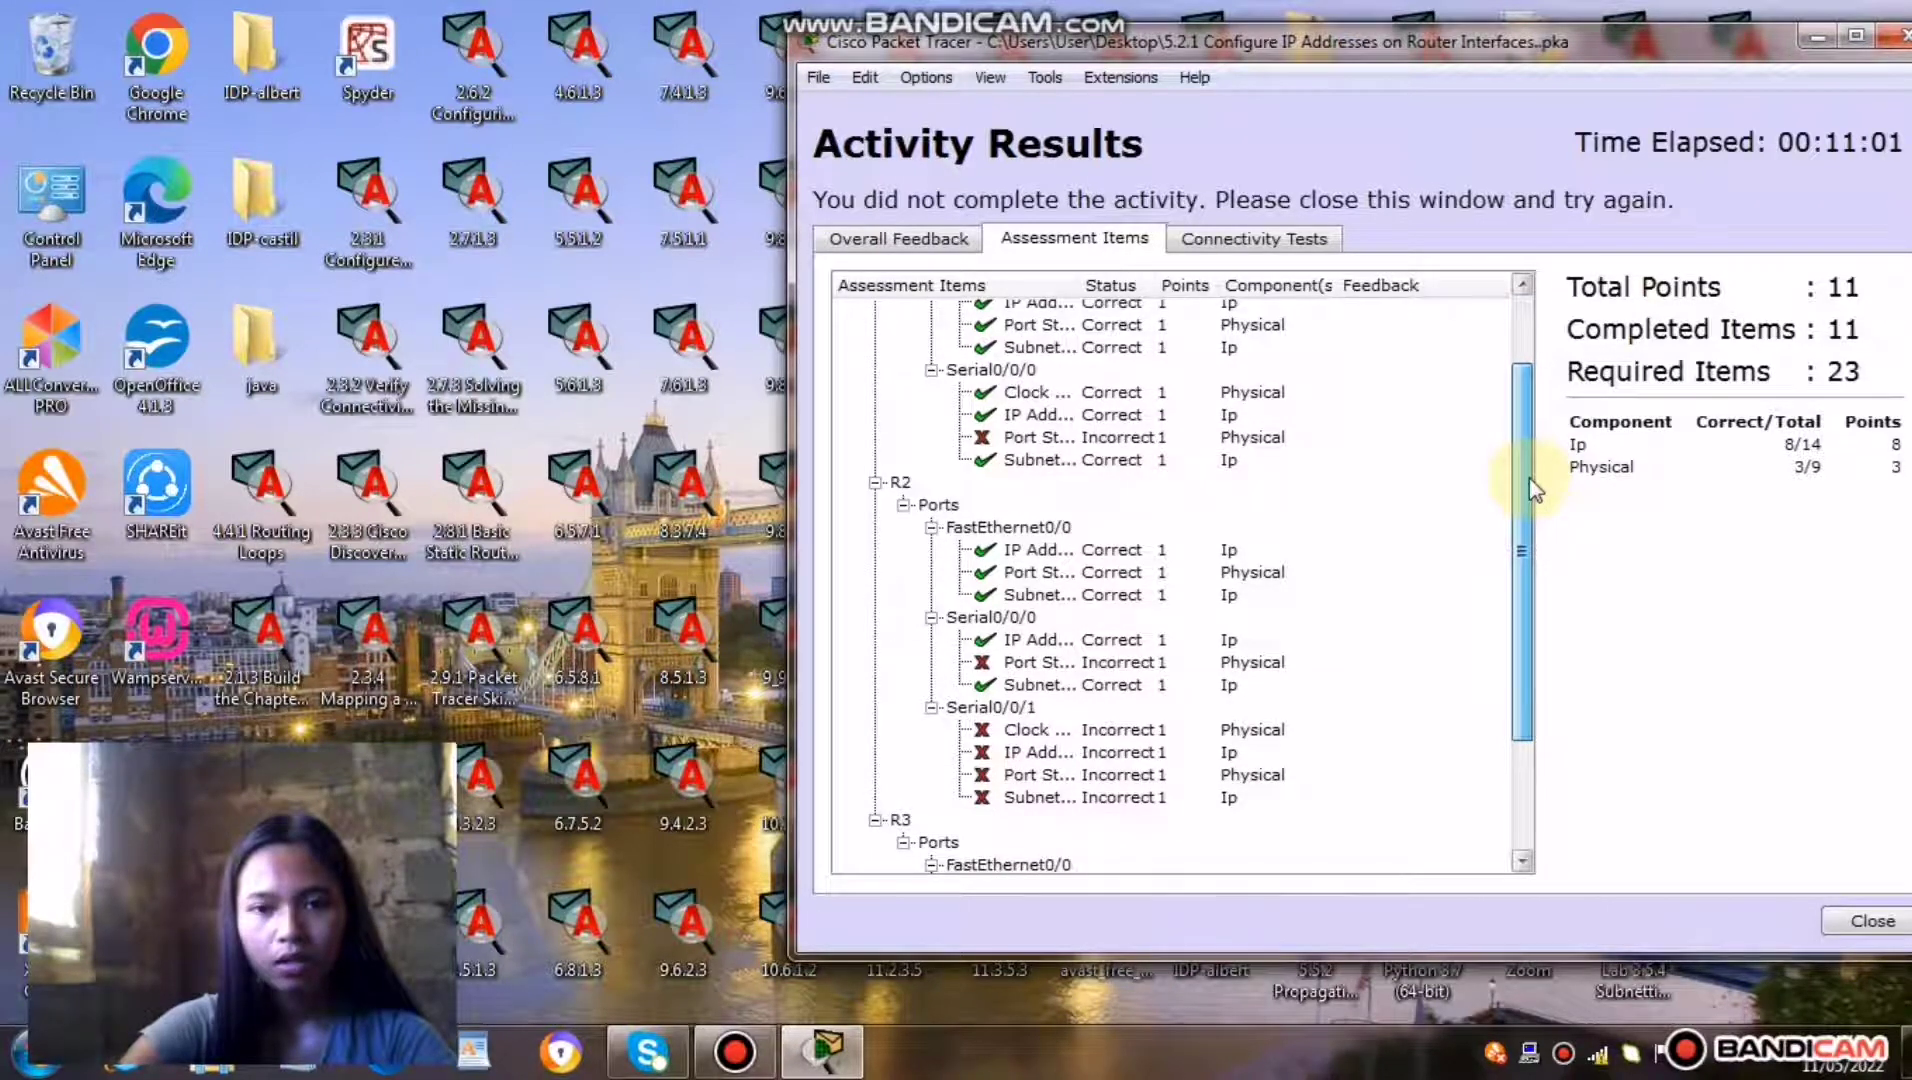
left_click_drag(1535, 490, 1535, 422)
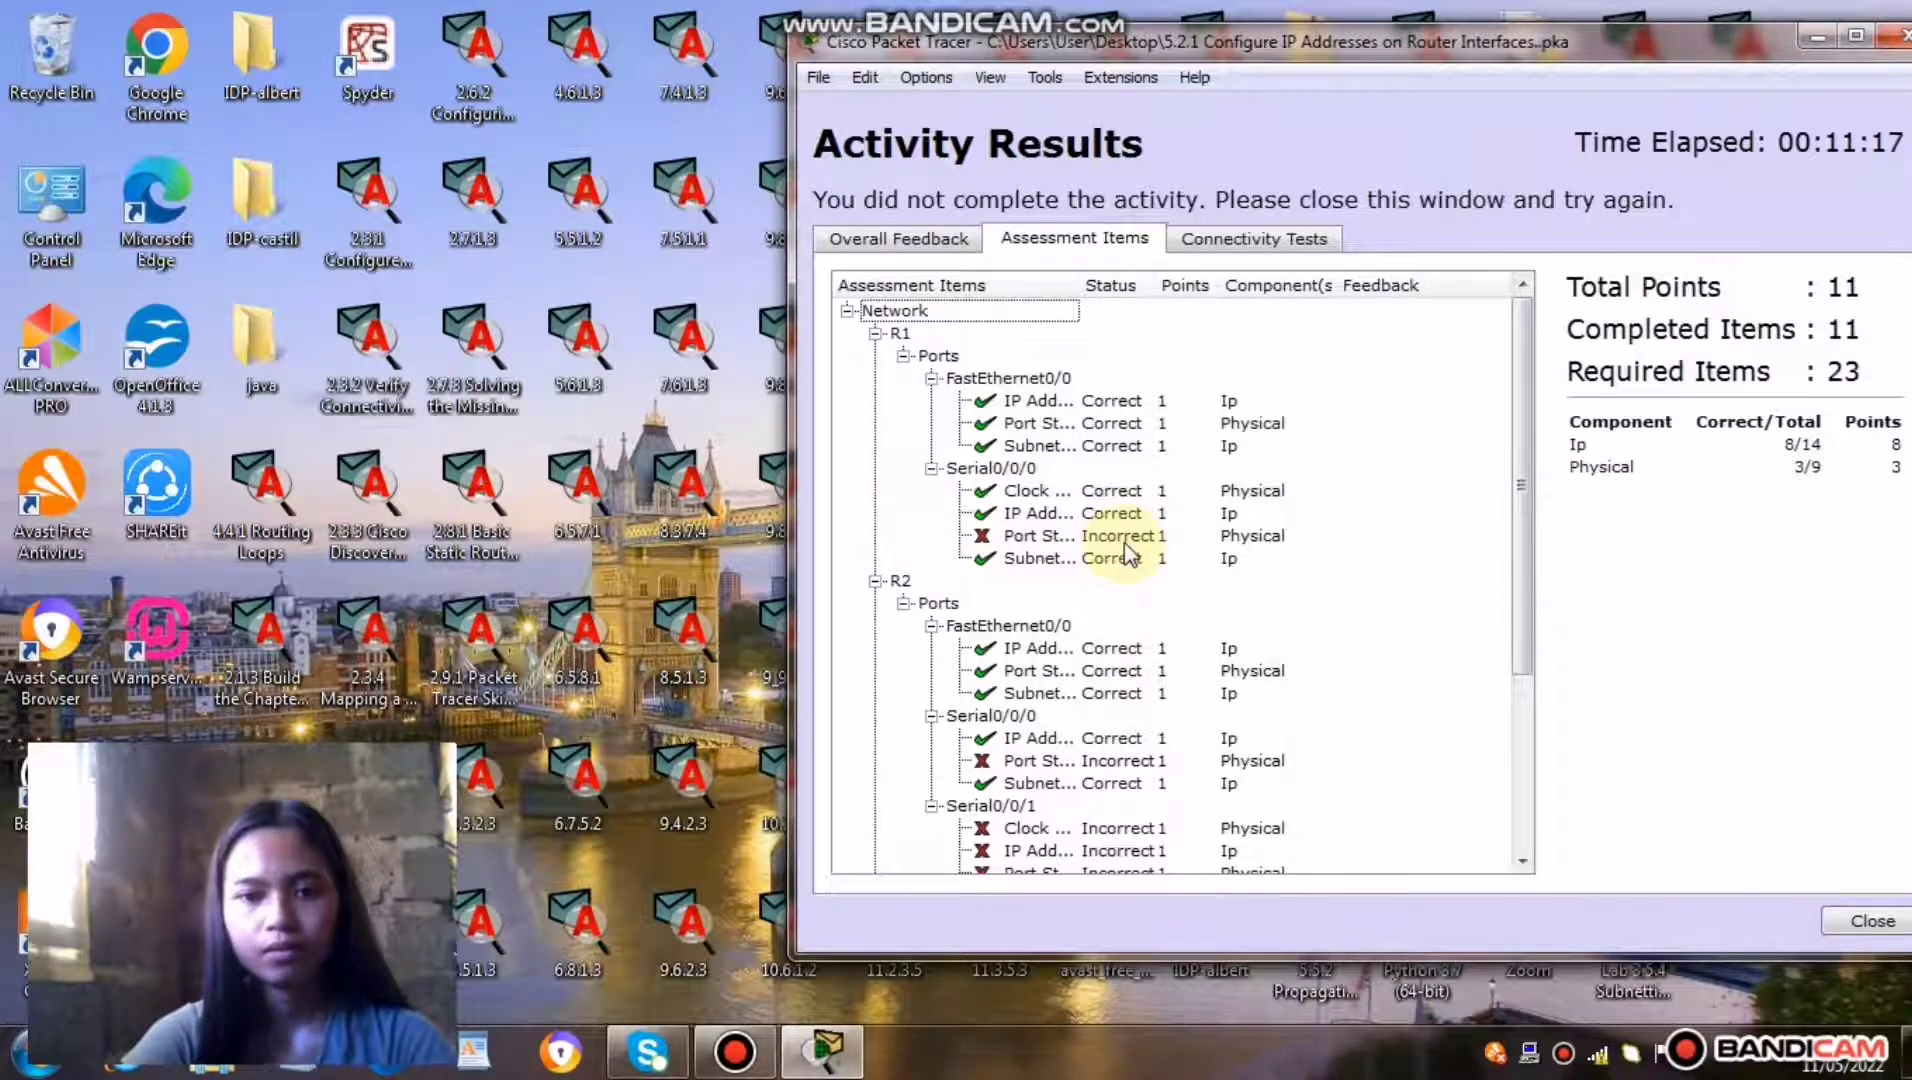
left_click(1902, 40)
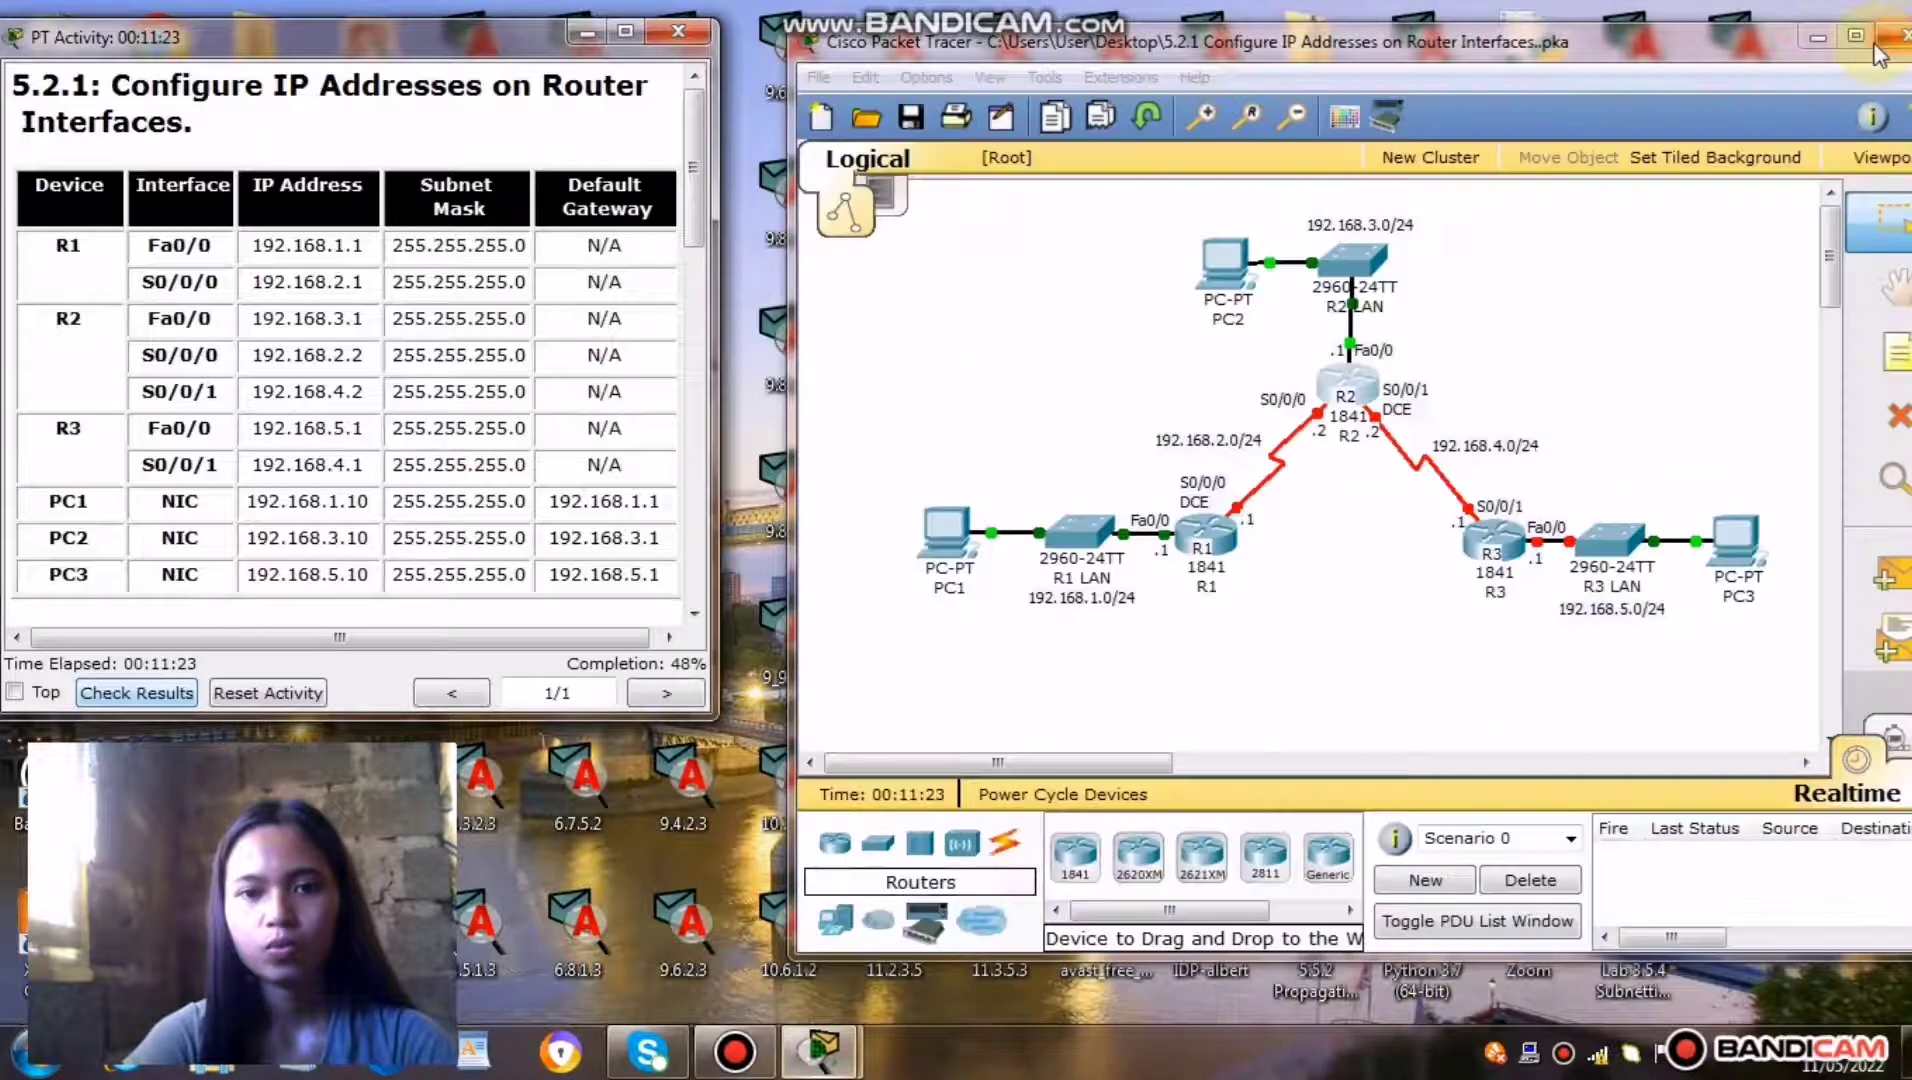
Step: Open router R1's command line from the topology and move its window clear of the activity instructions
left_click(1212, 534)
left_click_drag(480, 62, 1204, 64)
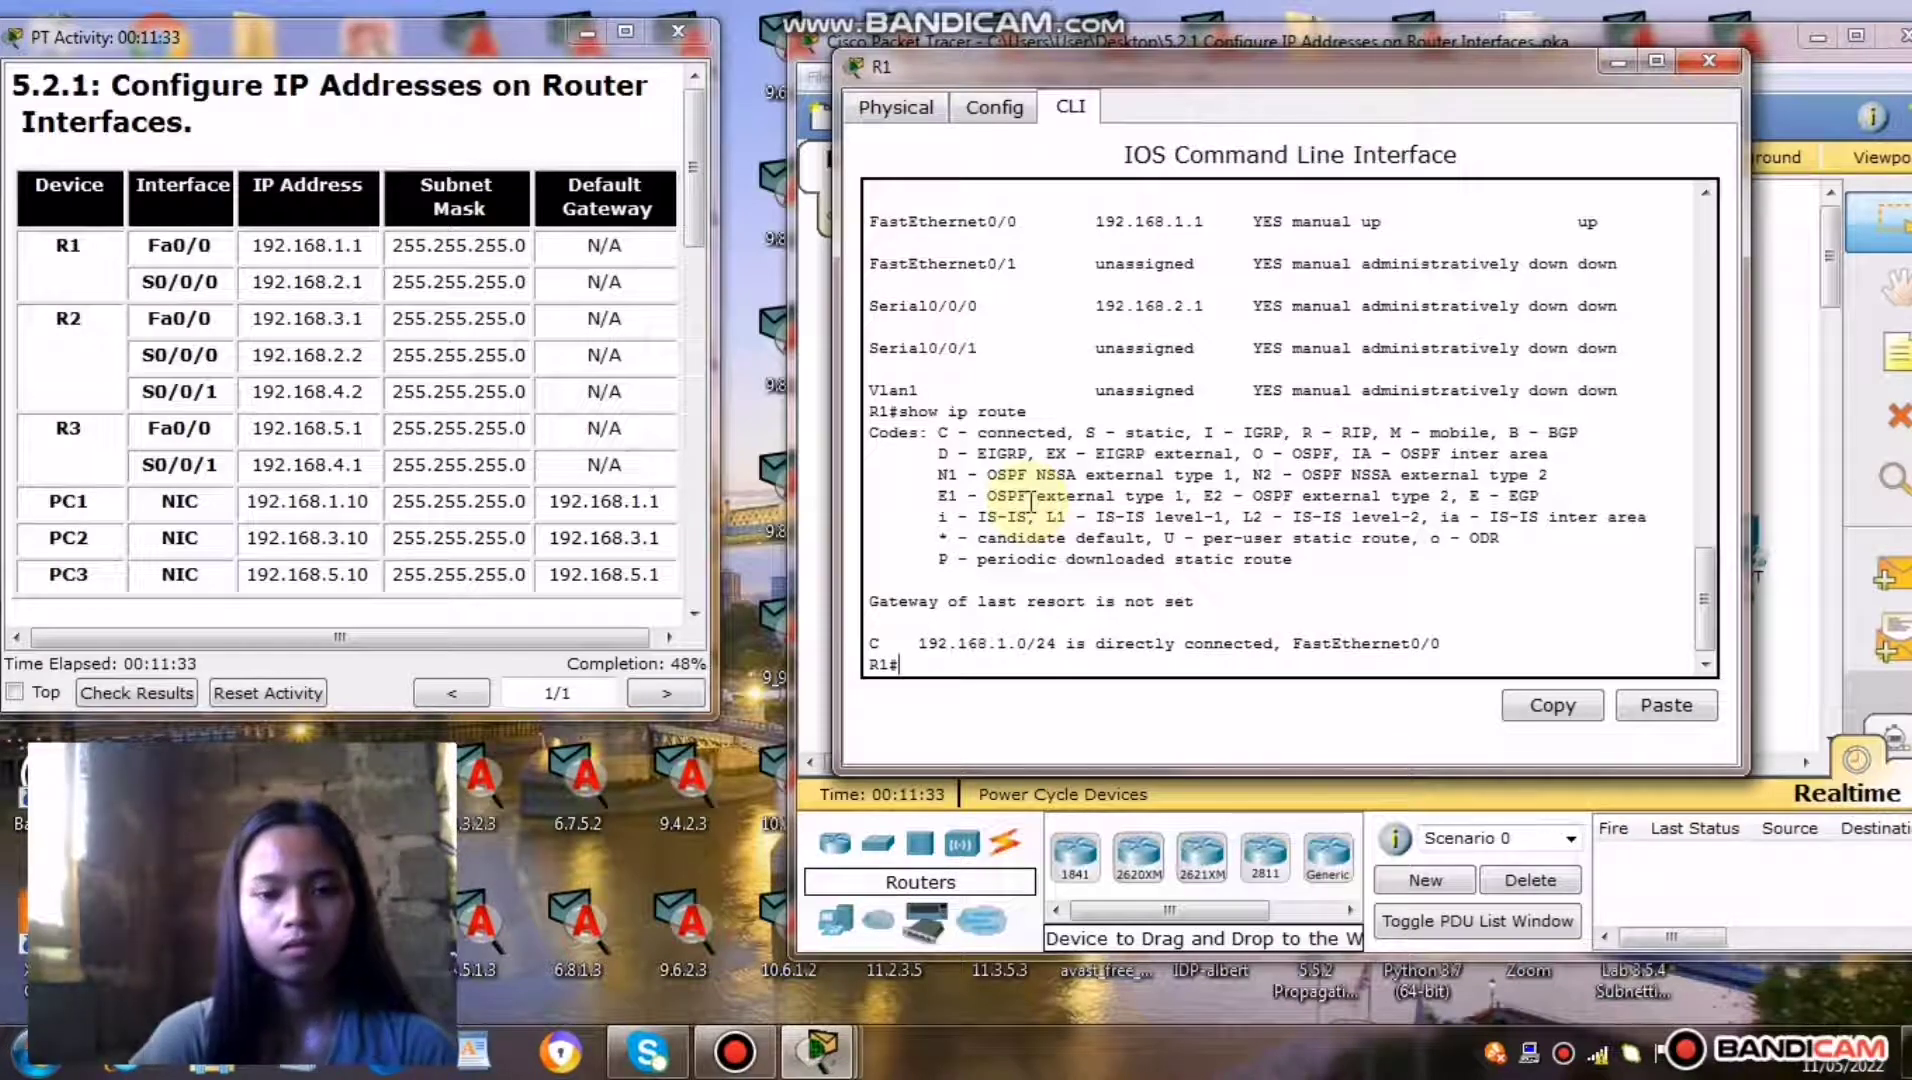
Step: Try to run int s0/0/0 on R1 directly from privileged mode
type("int")
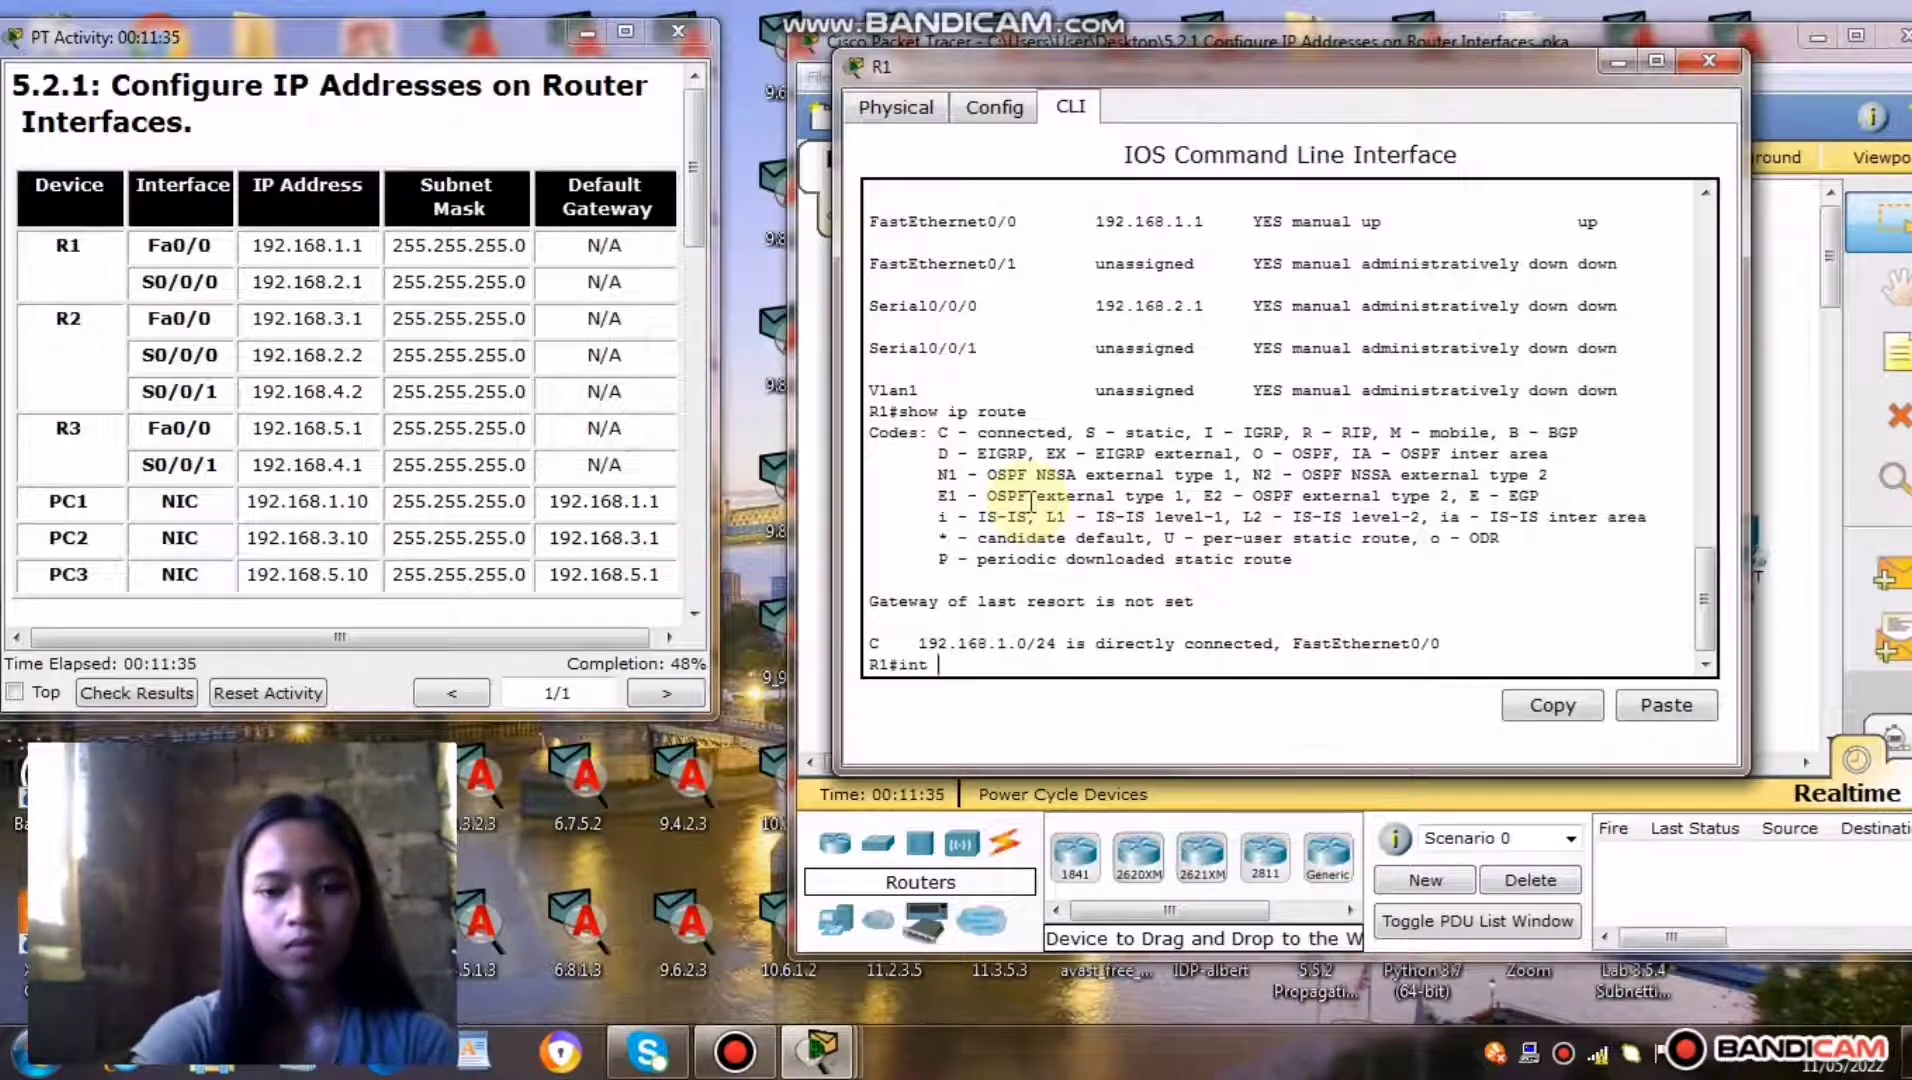
type(" s0/0")
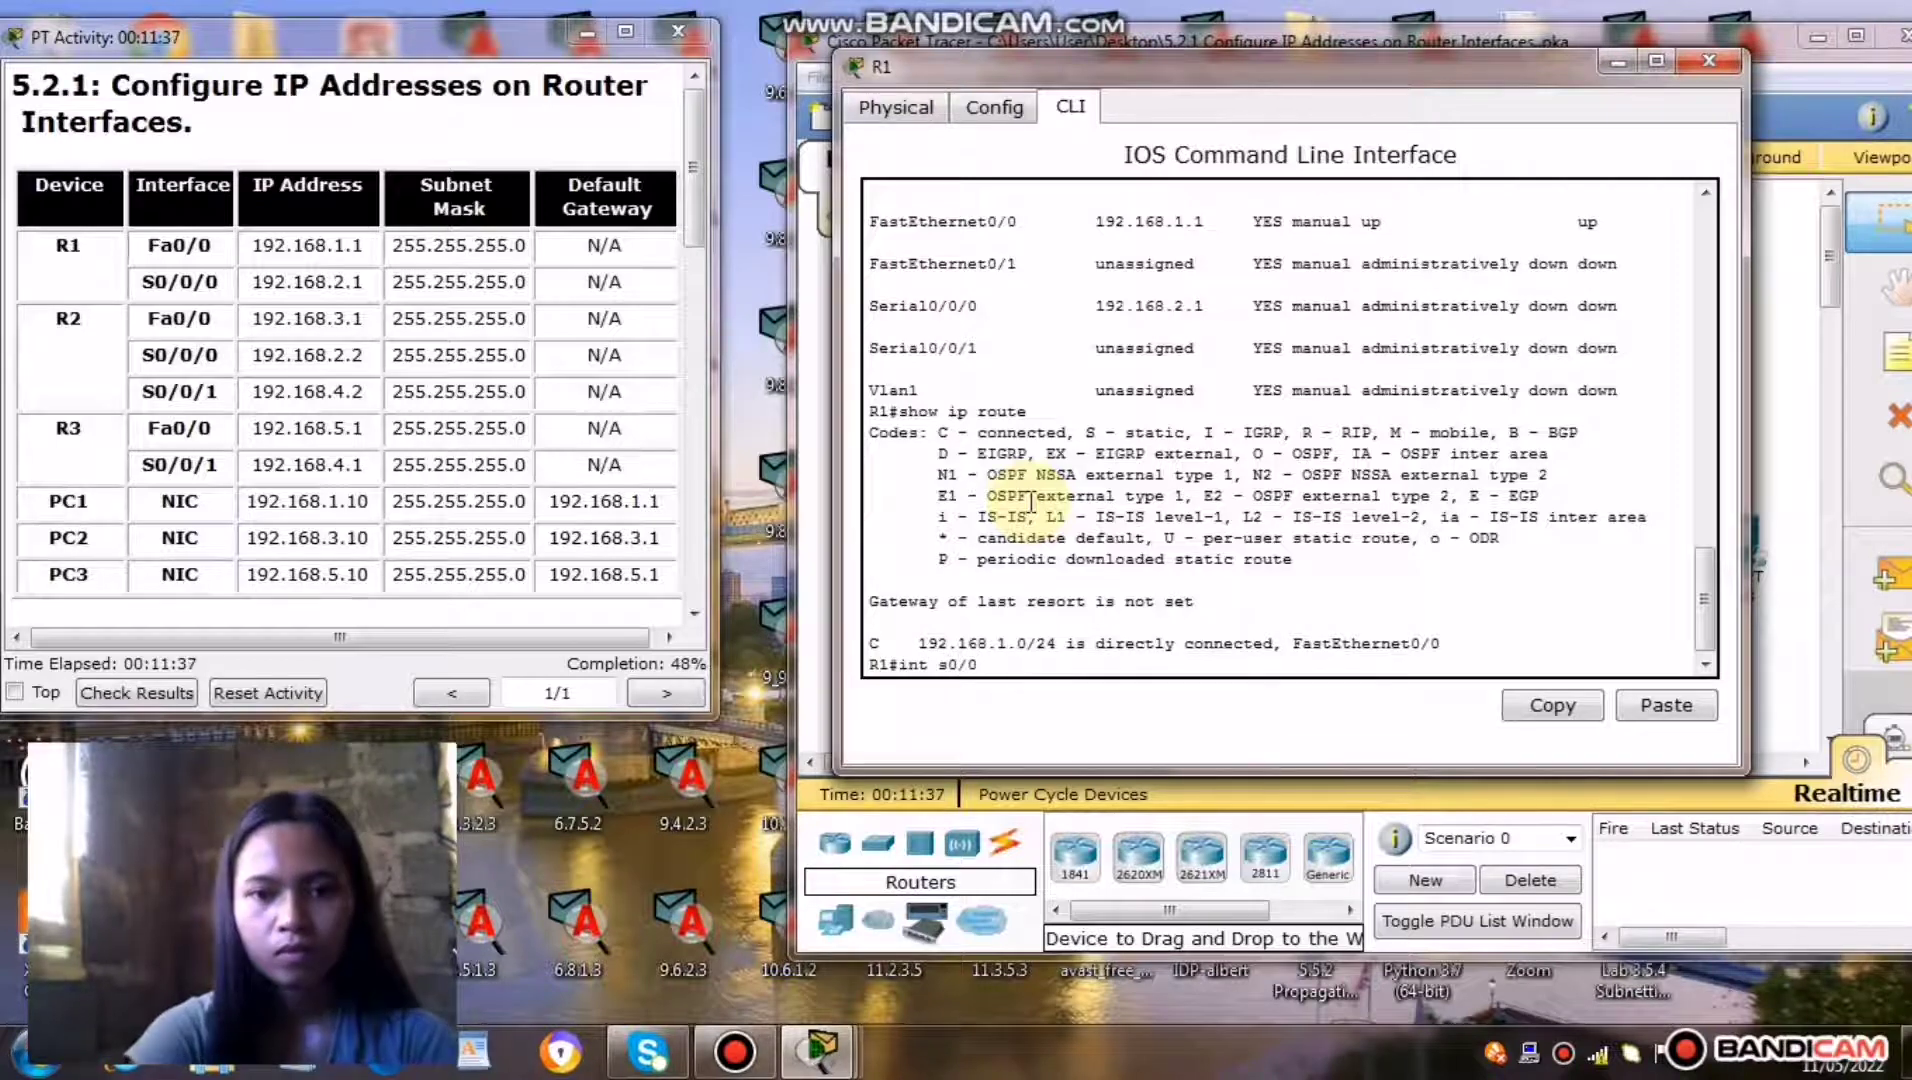
type("/0")
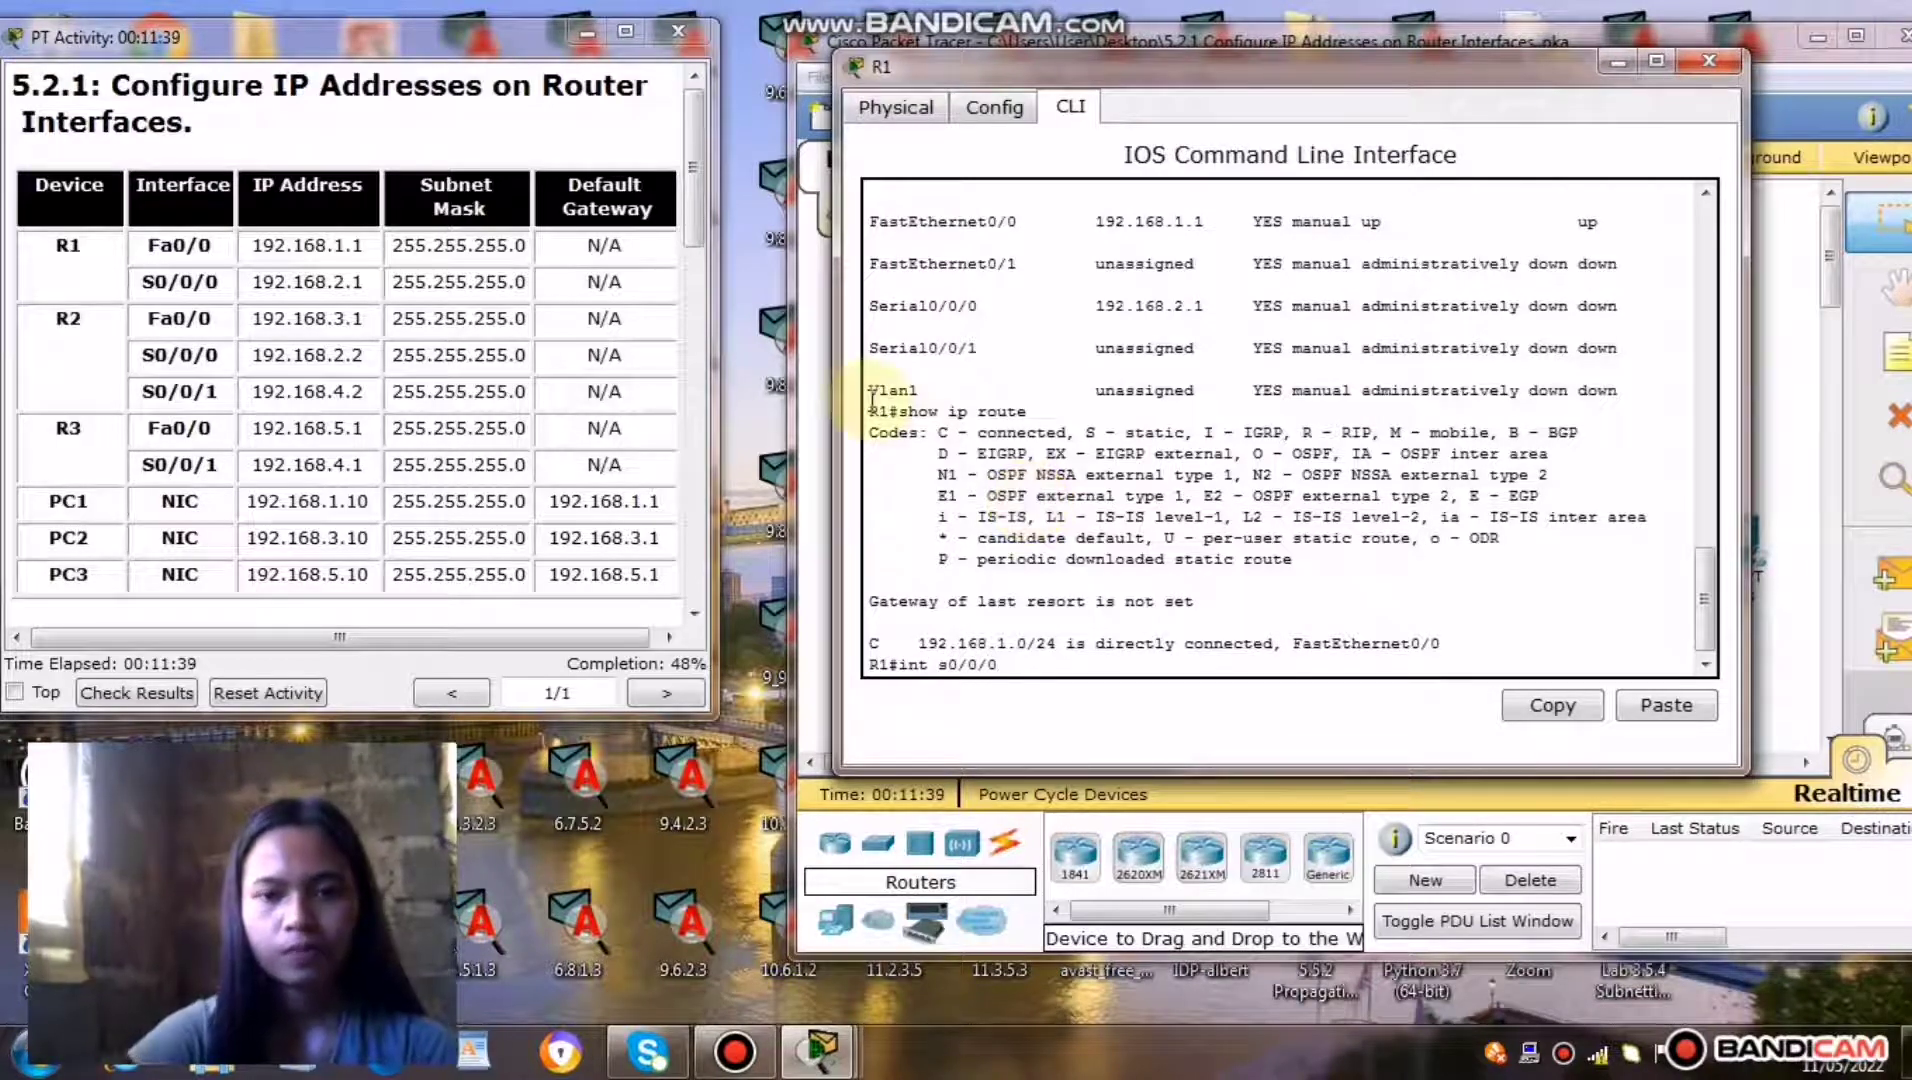
key("Return")
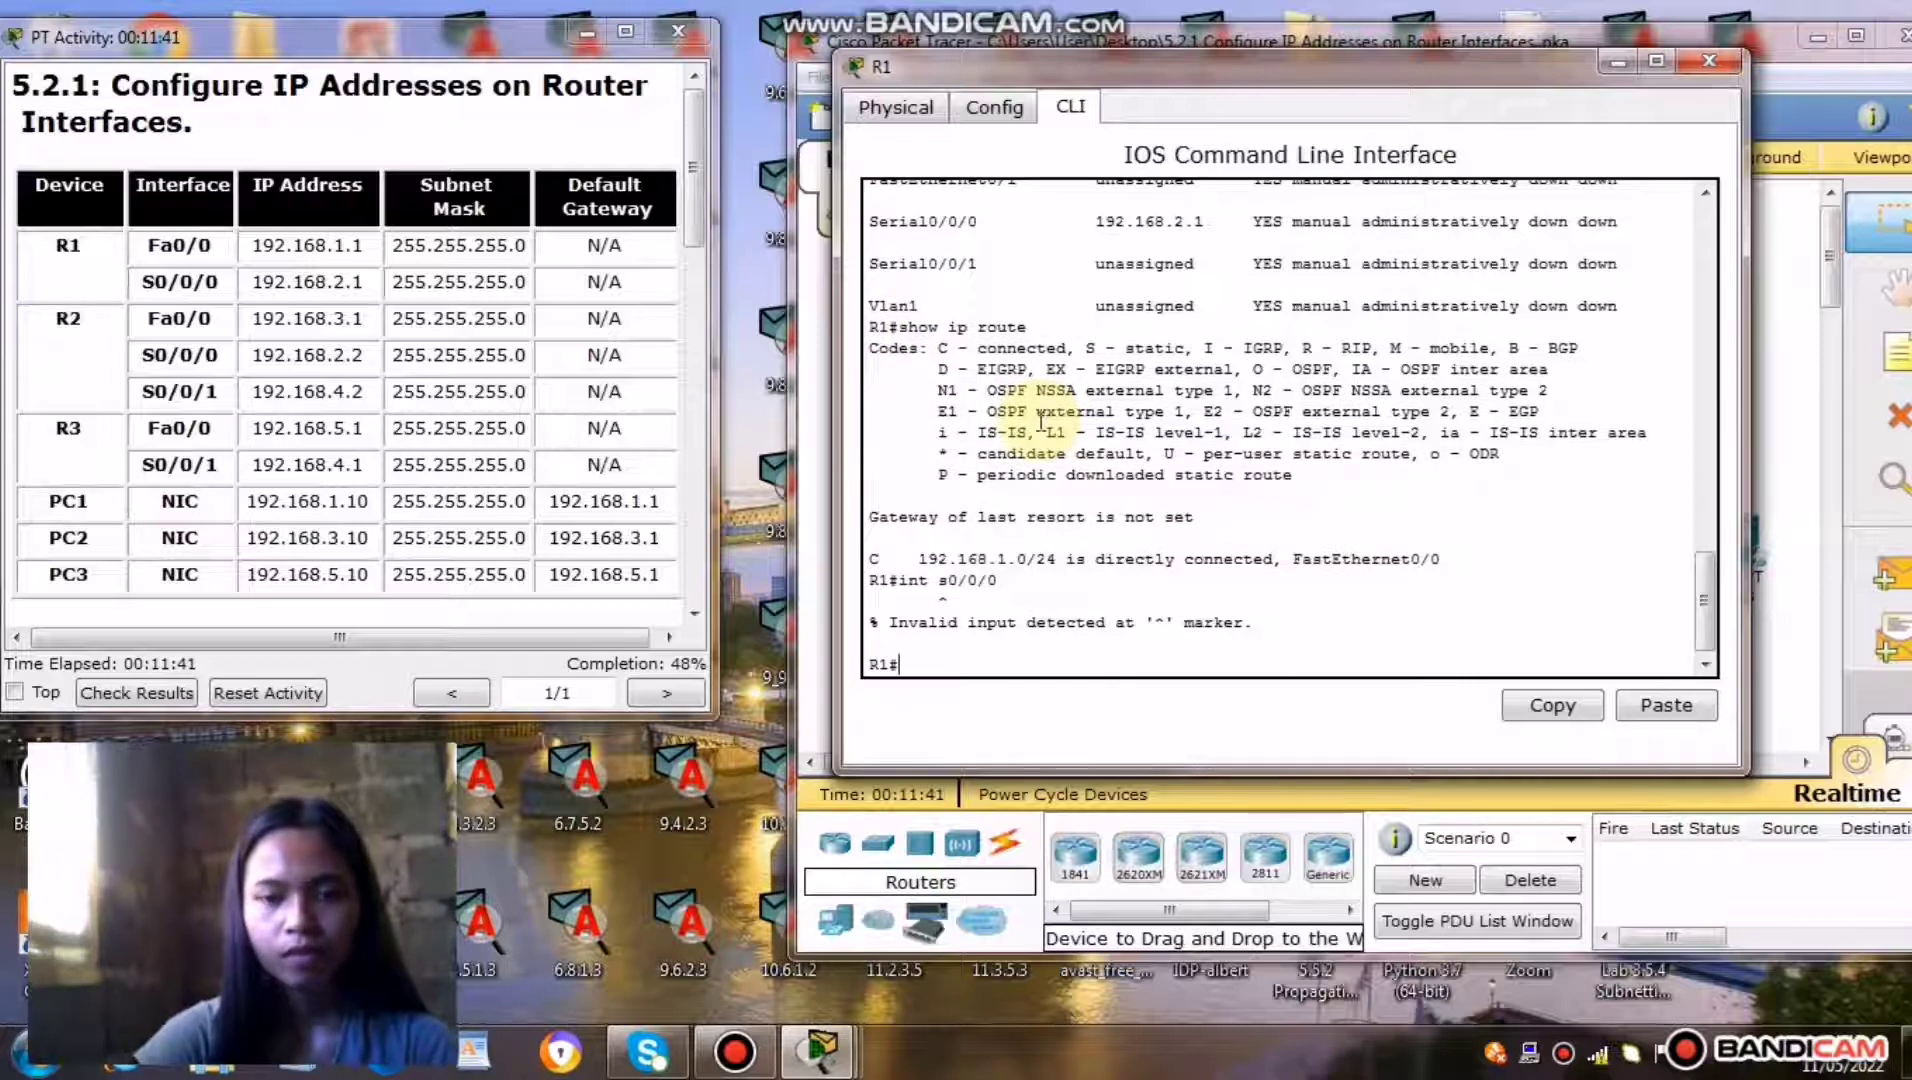
Step: Enter R1's global configuration mode with conf t and select its first serial interface with int s0/0/0
type("conf t")
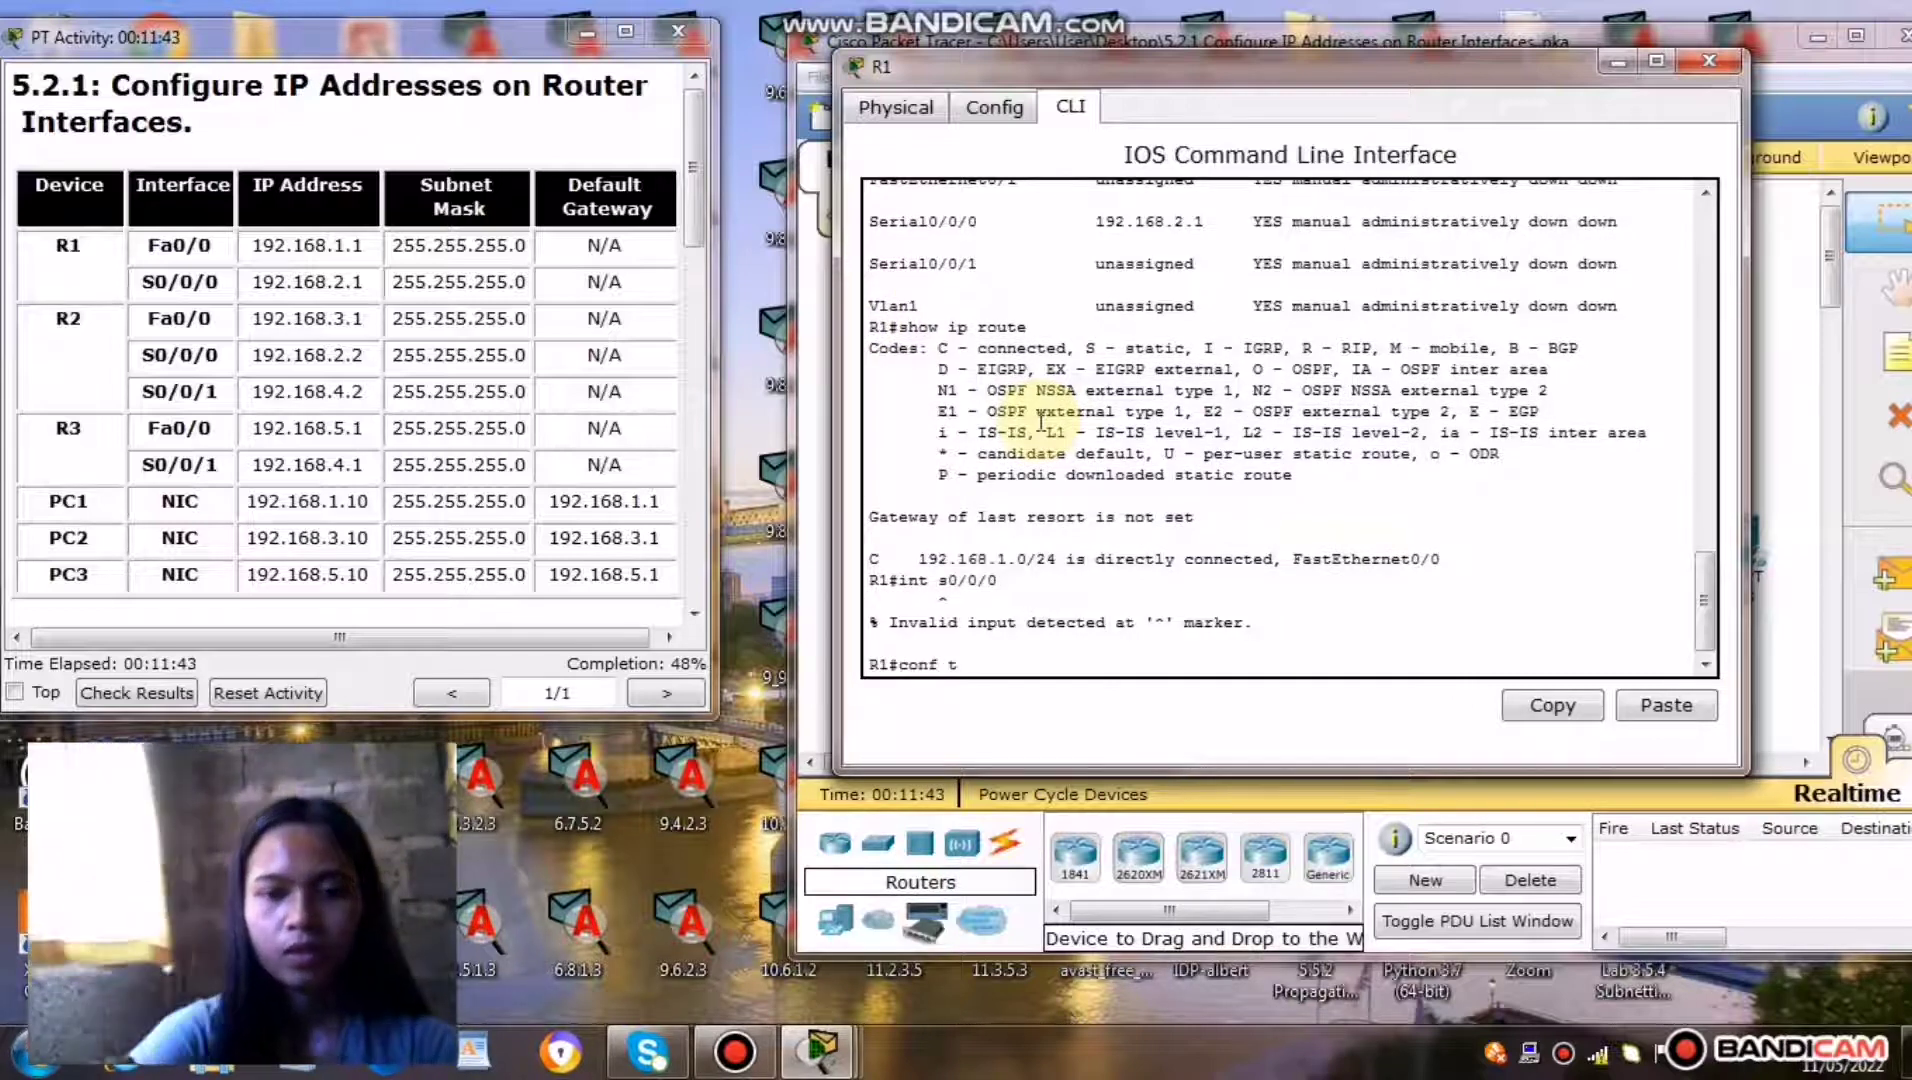
key("Return")
type("ig)#i")
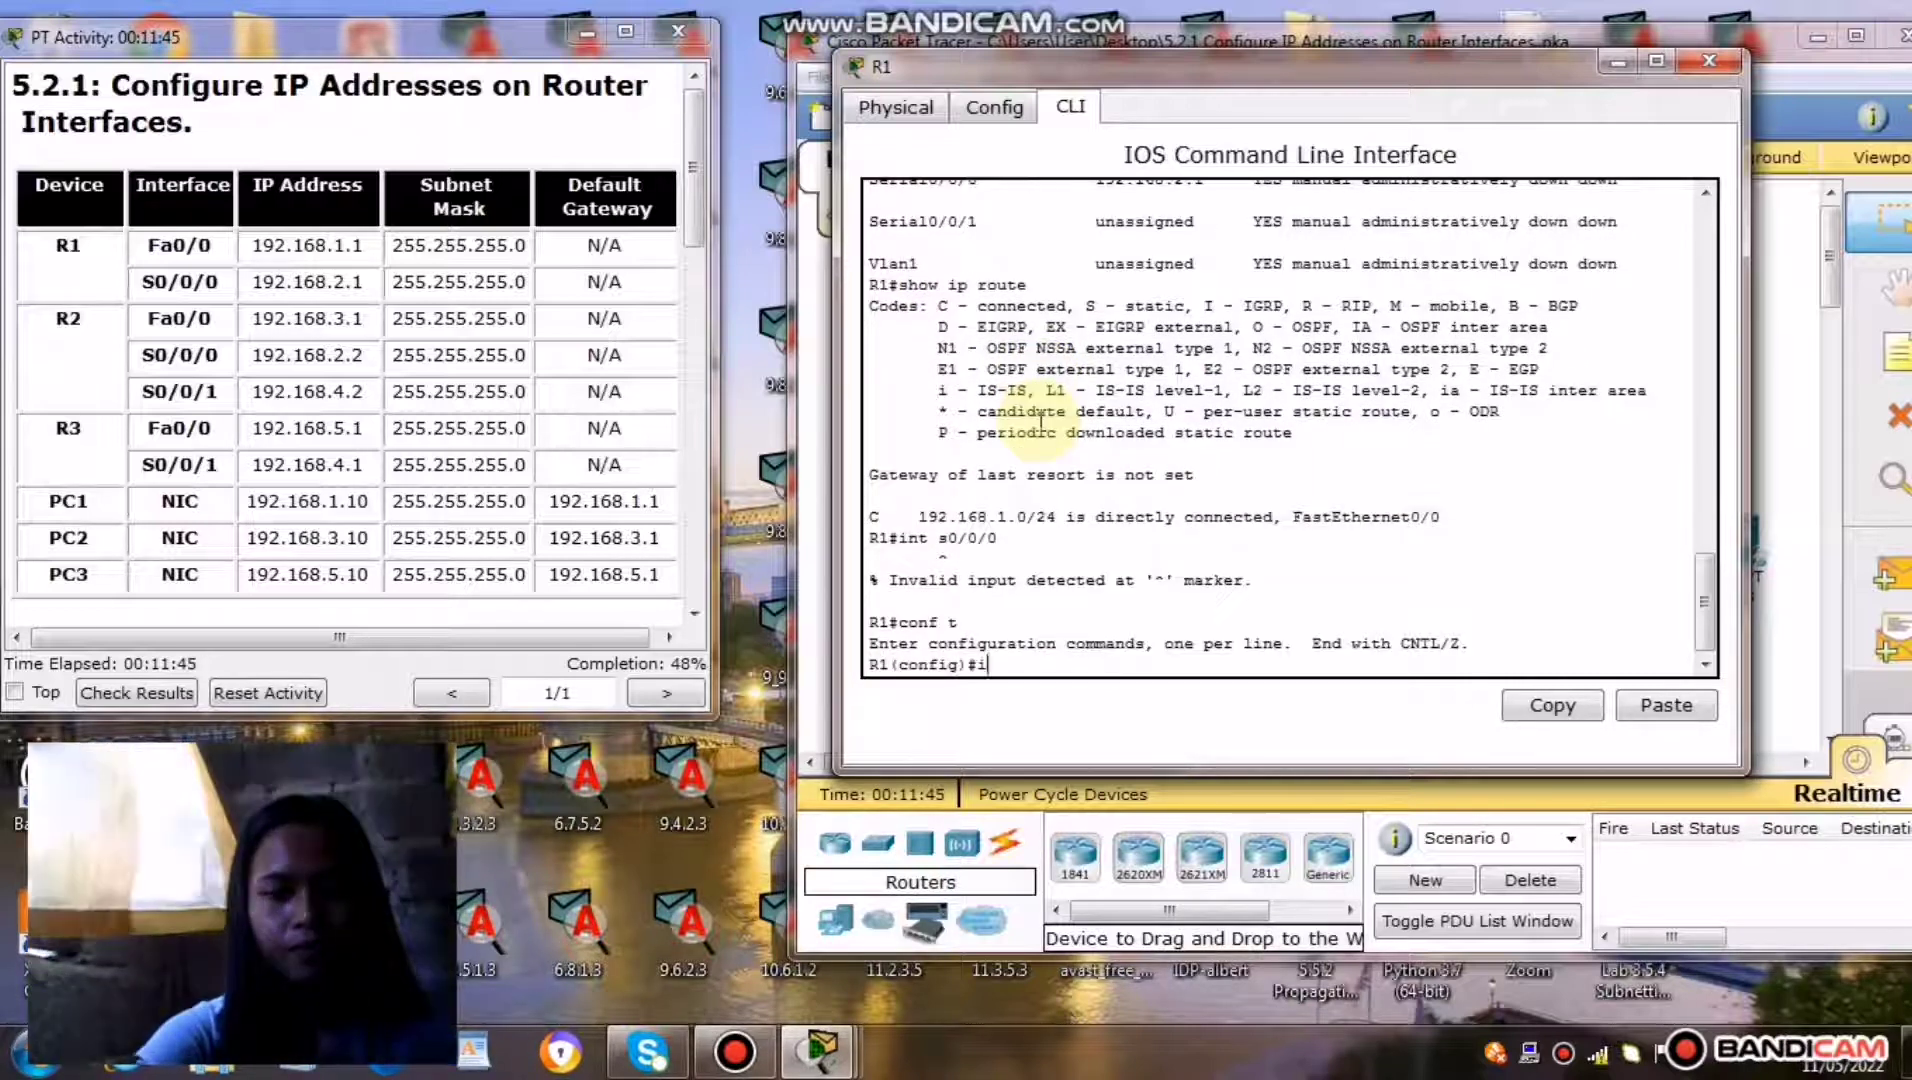
type("nt s0/0")
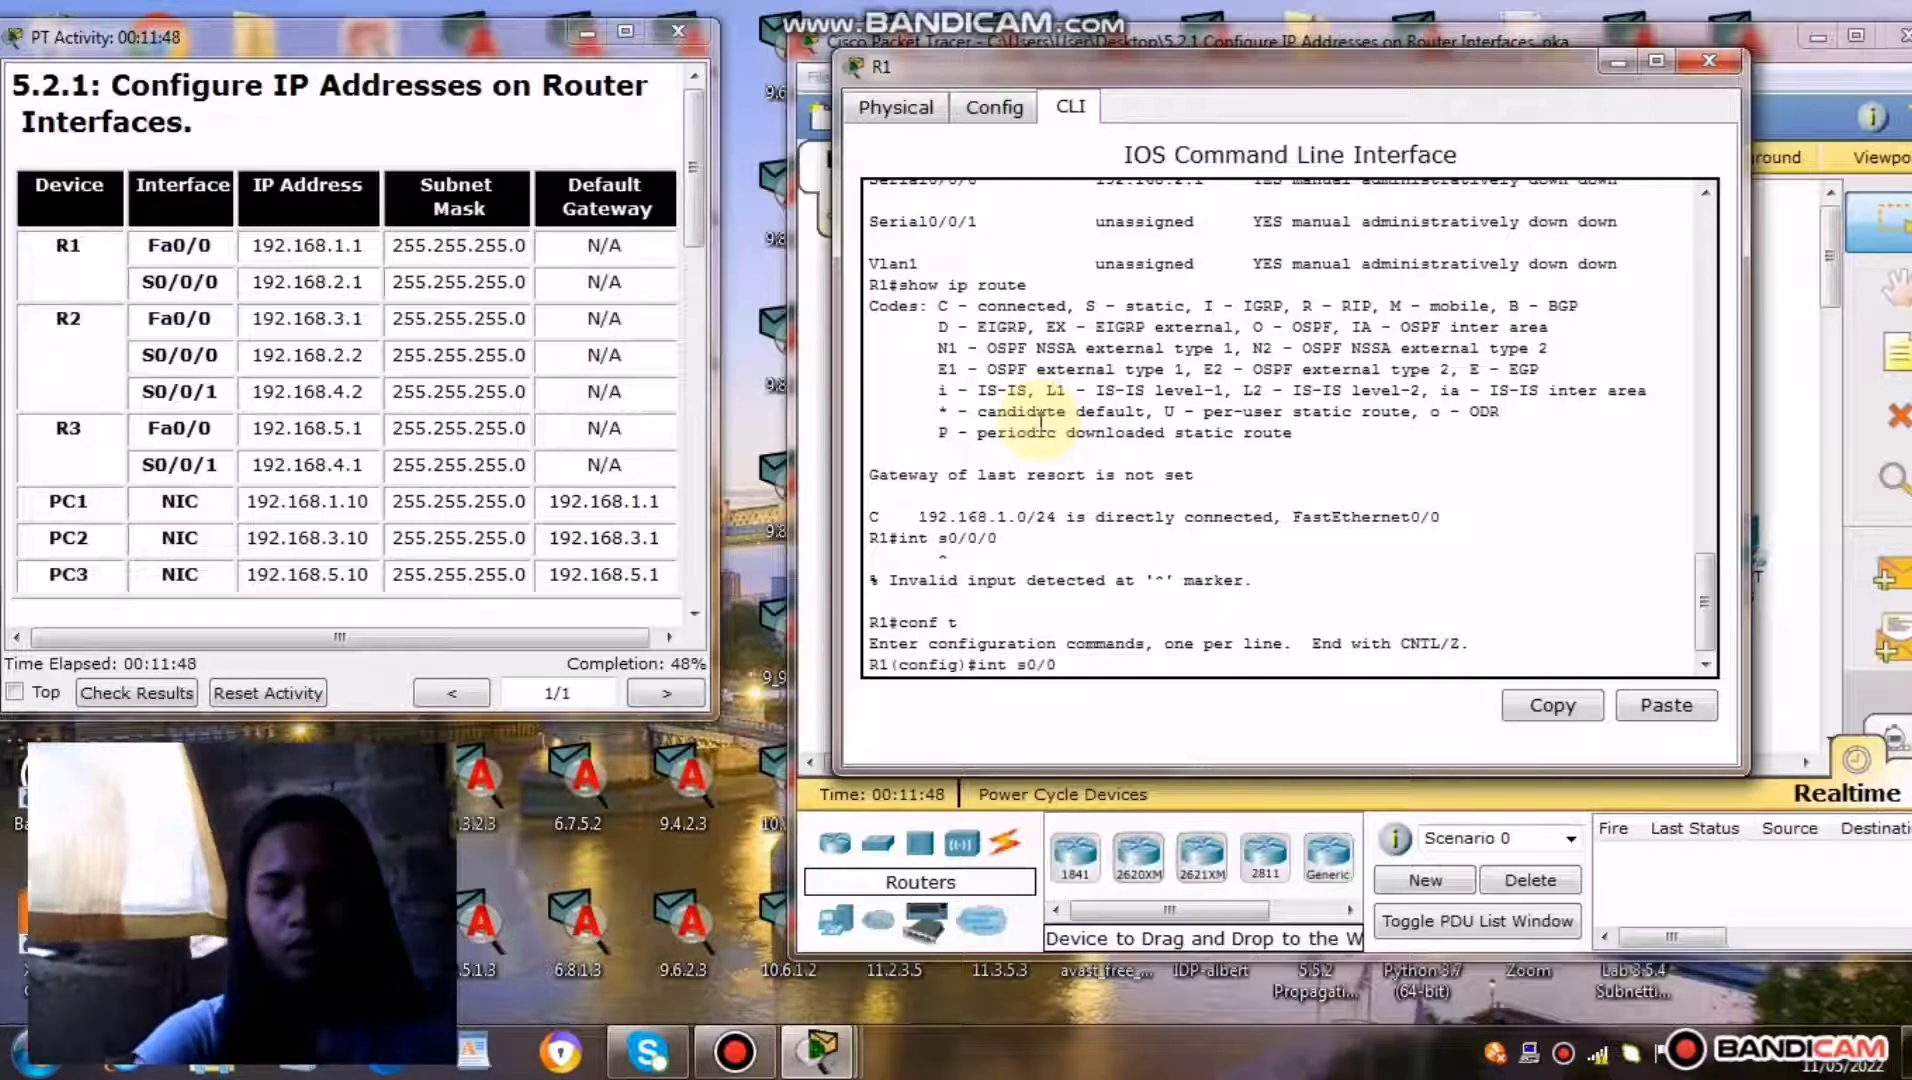
type("/0")
key("Return")
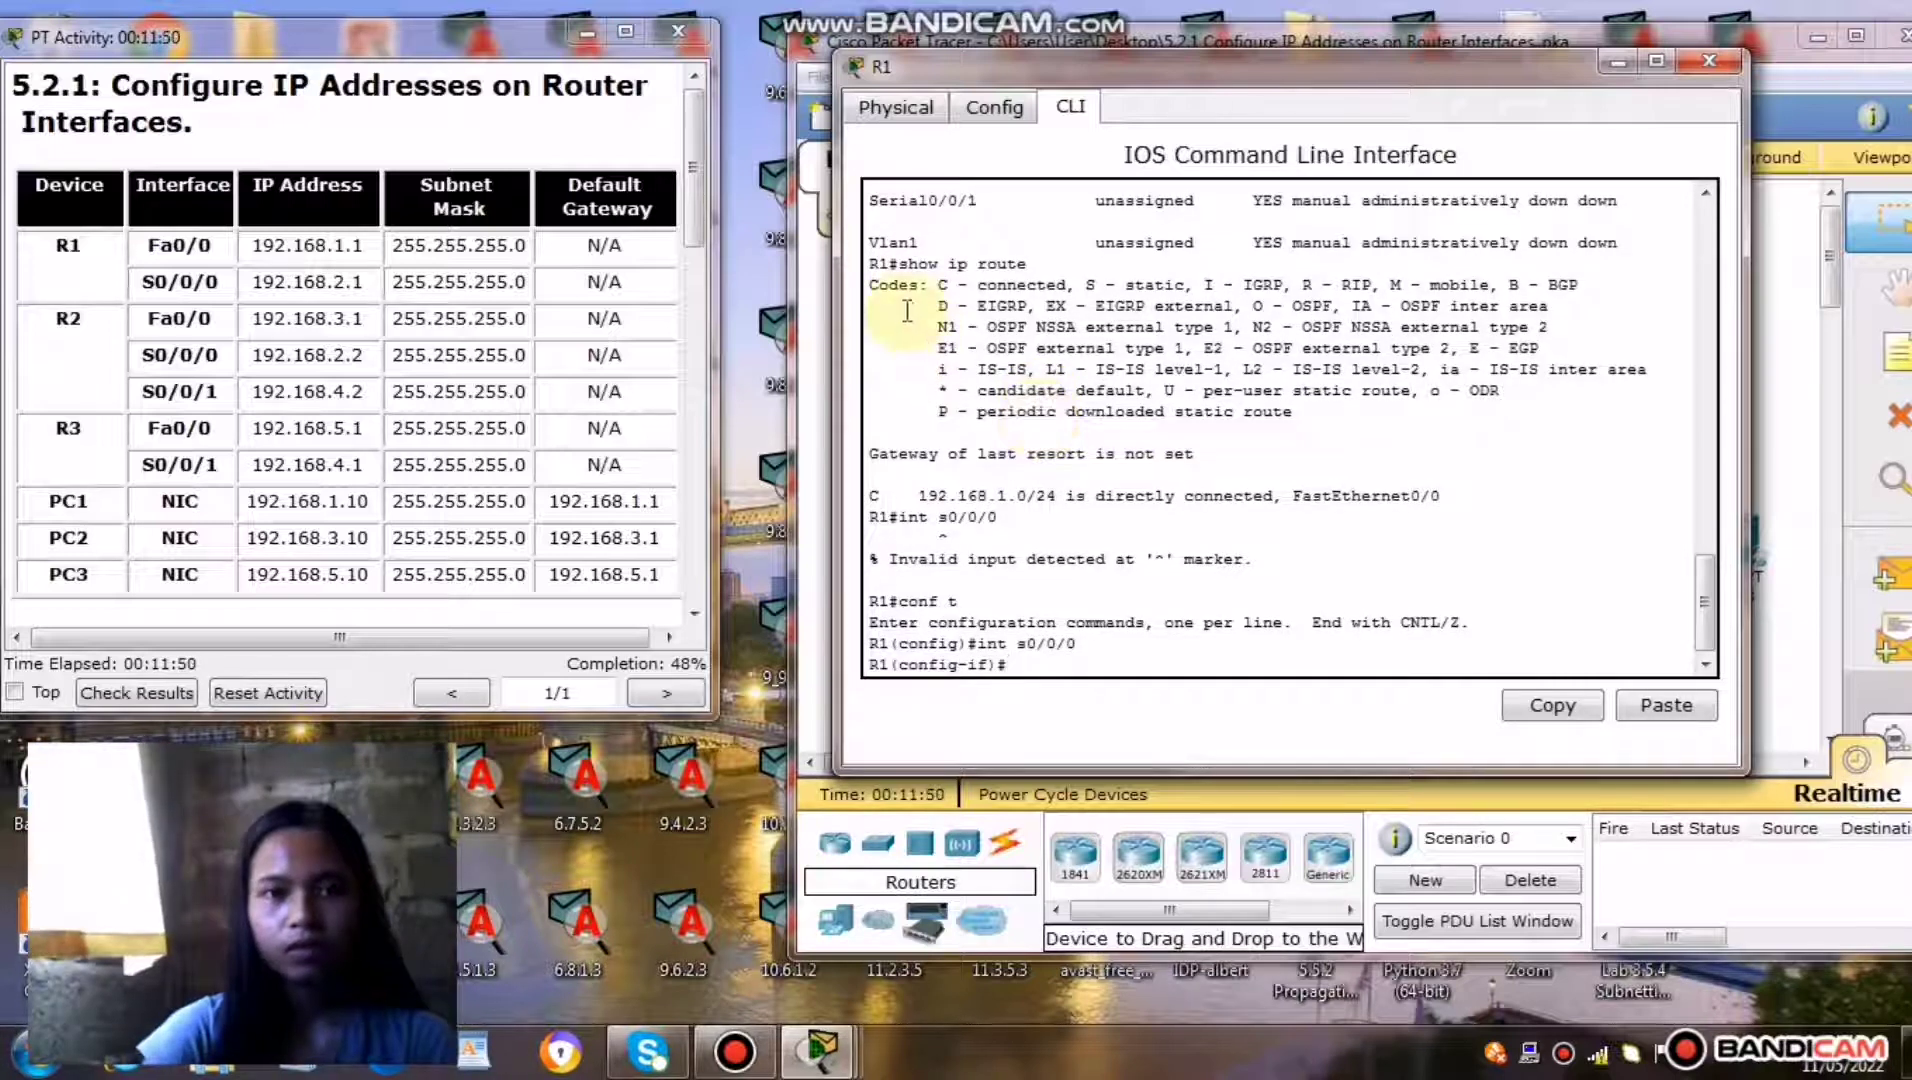
Step: Assign IP address 192.168.2.1 with mask 255.255.255.0 to R1's S0/0/0, copying the address from the addressing table
left_click(697, 213)
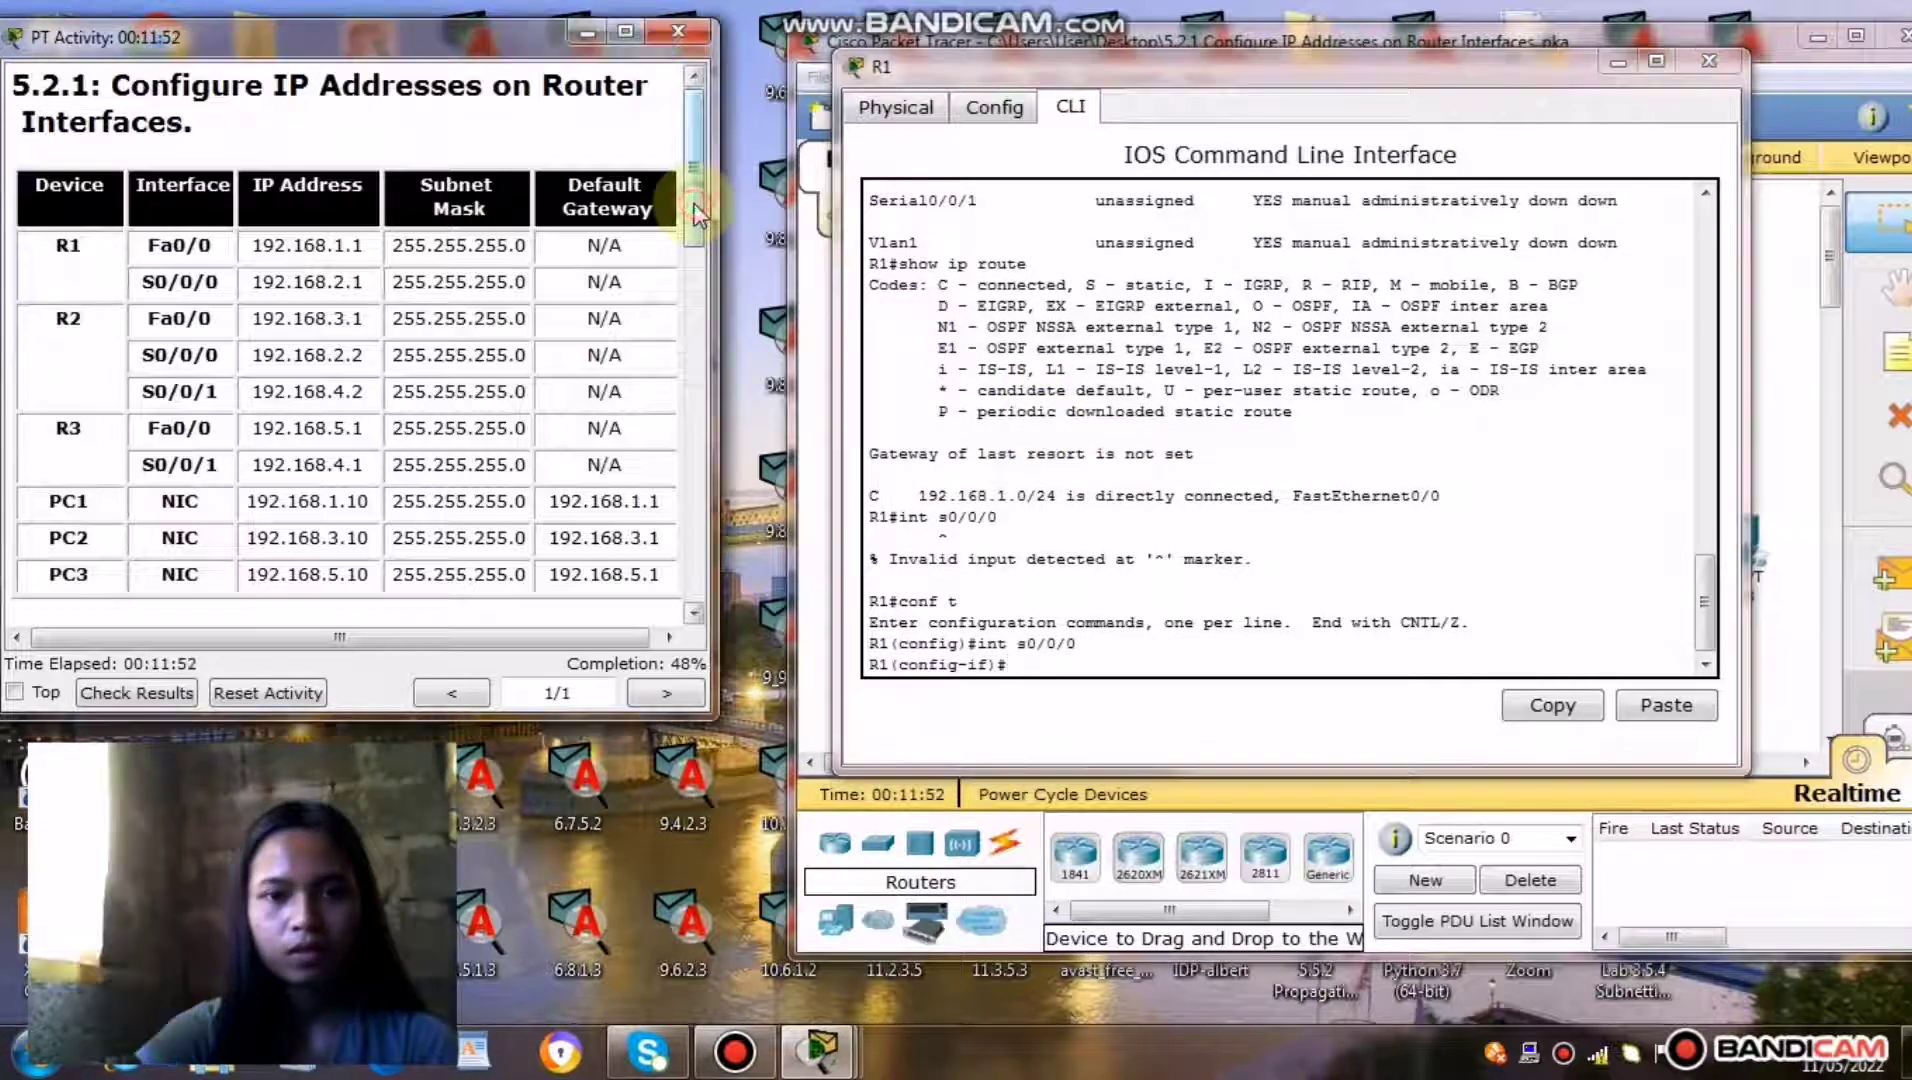
left_click(1021, 665)
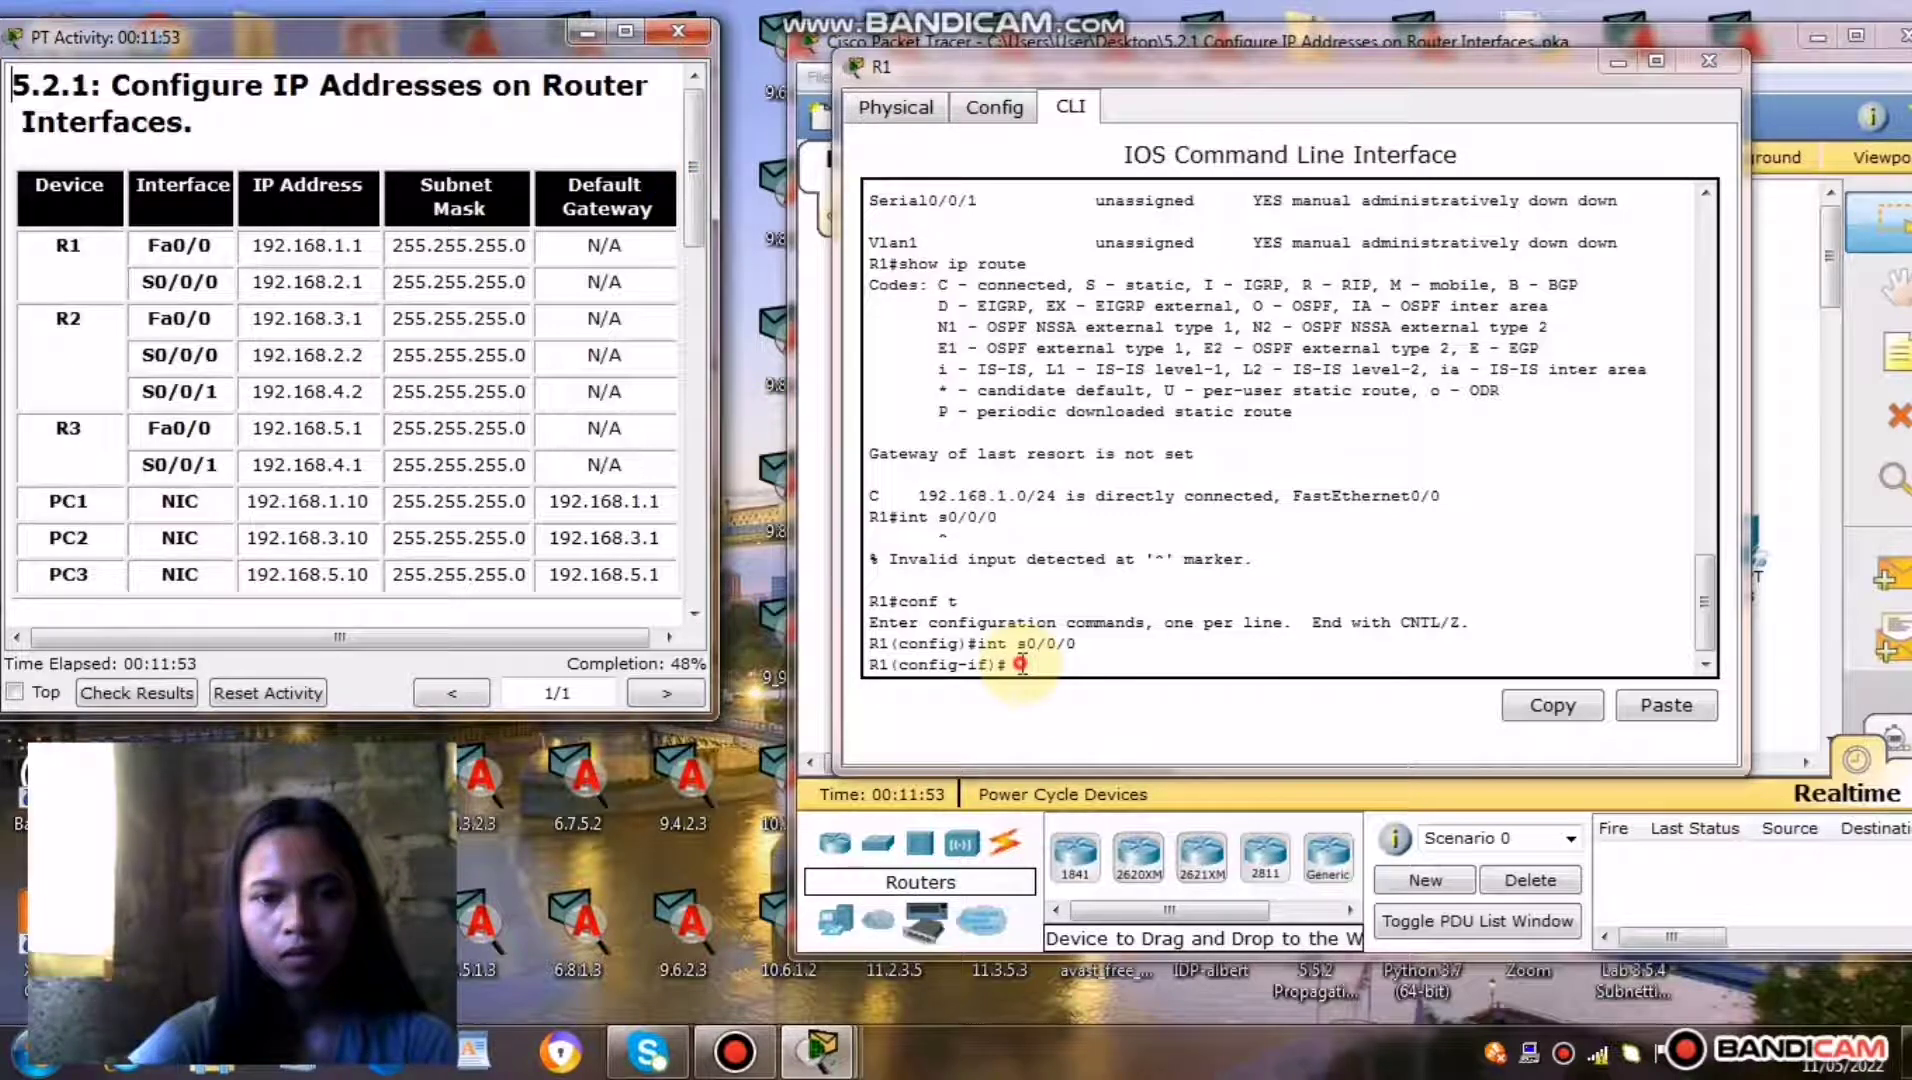
type("ip ad")
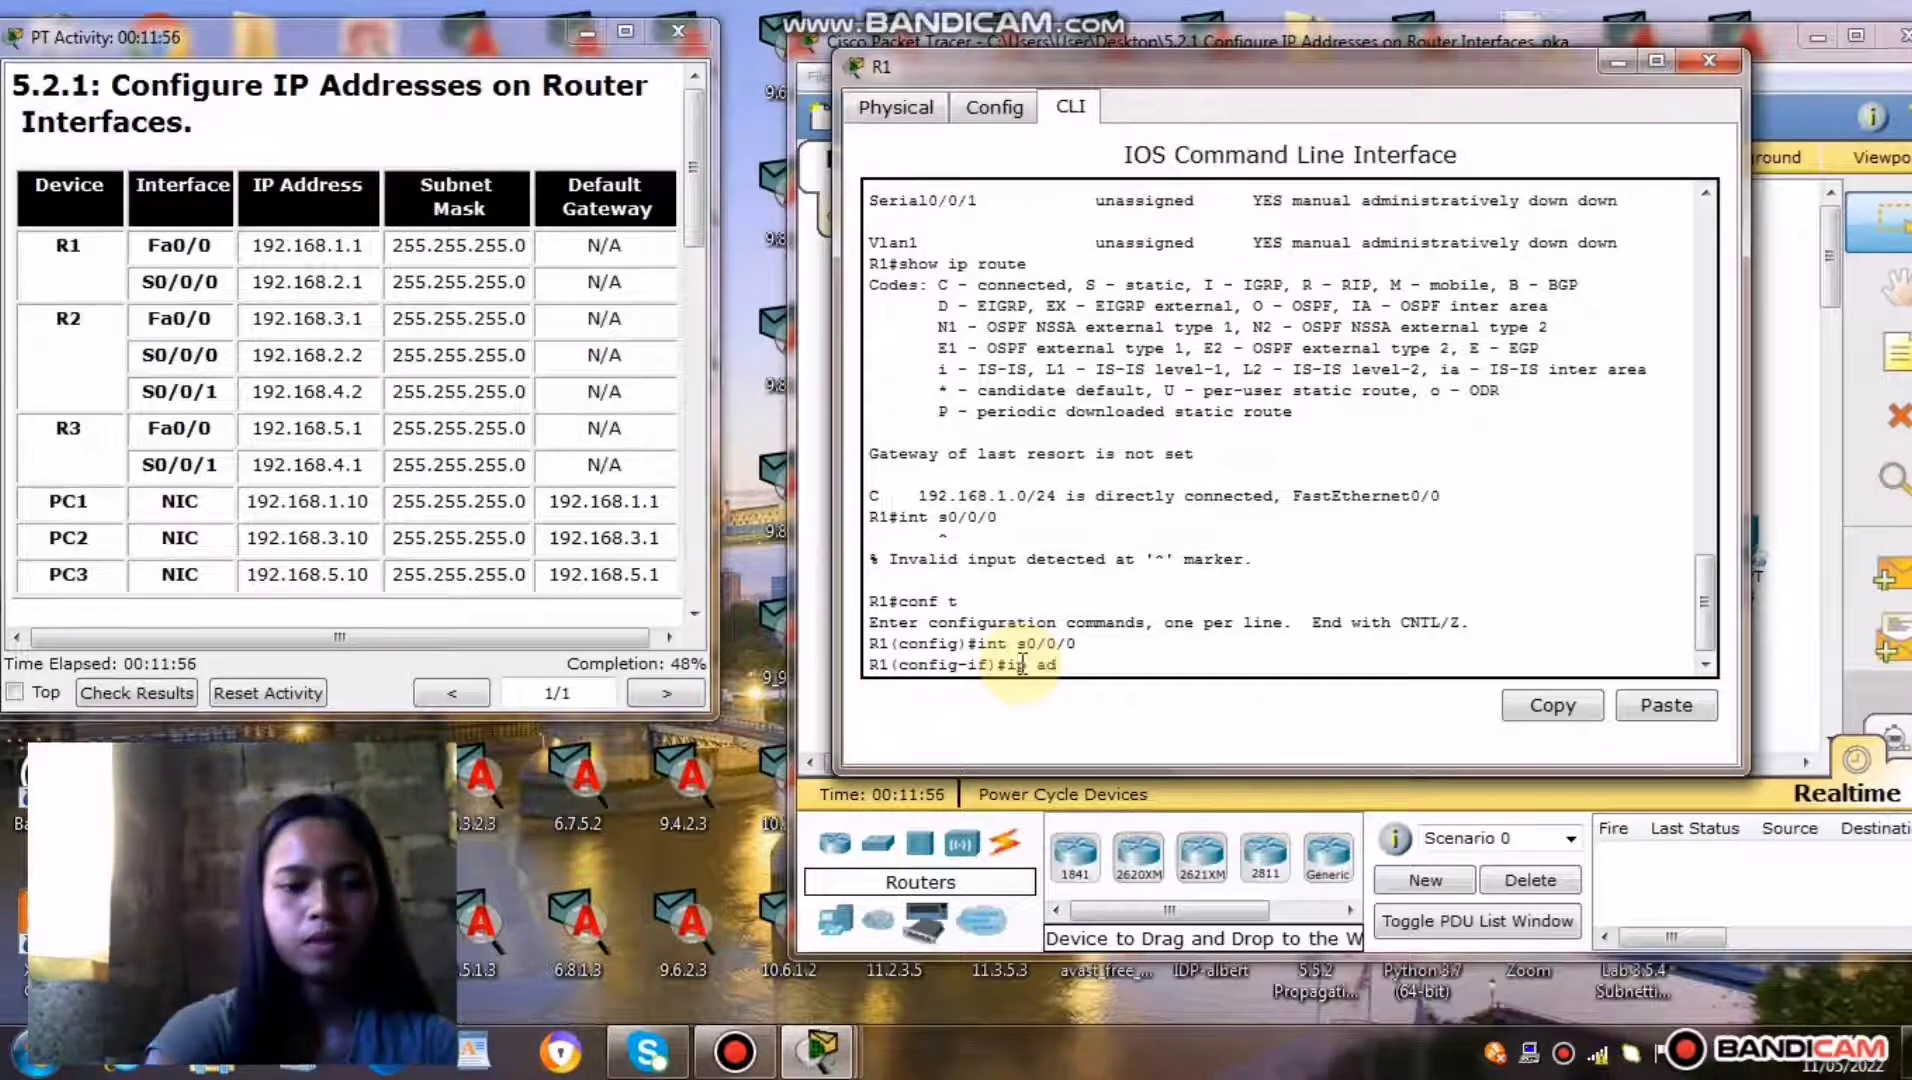
type("dress")
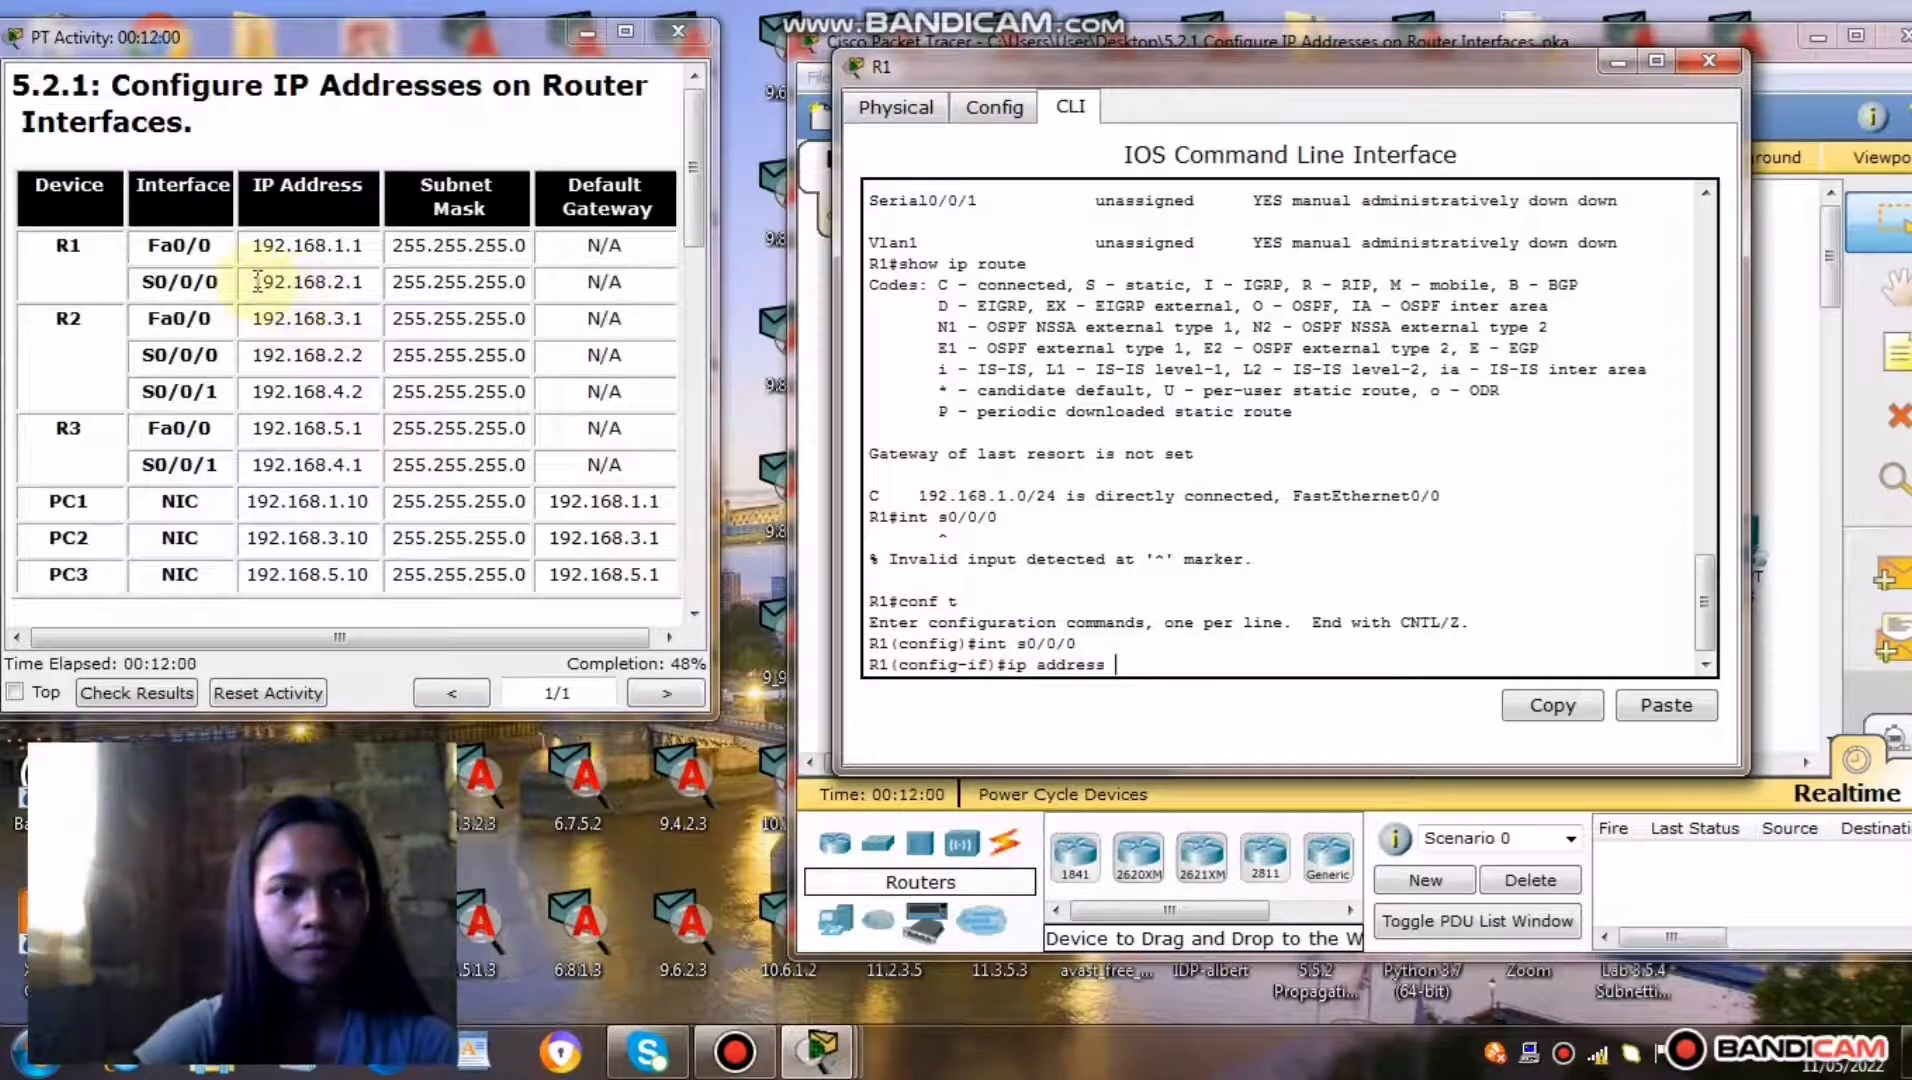
left_click_drag(257, 282, 363, 285)
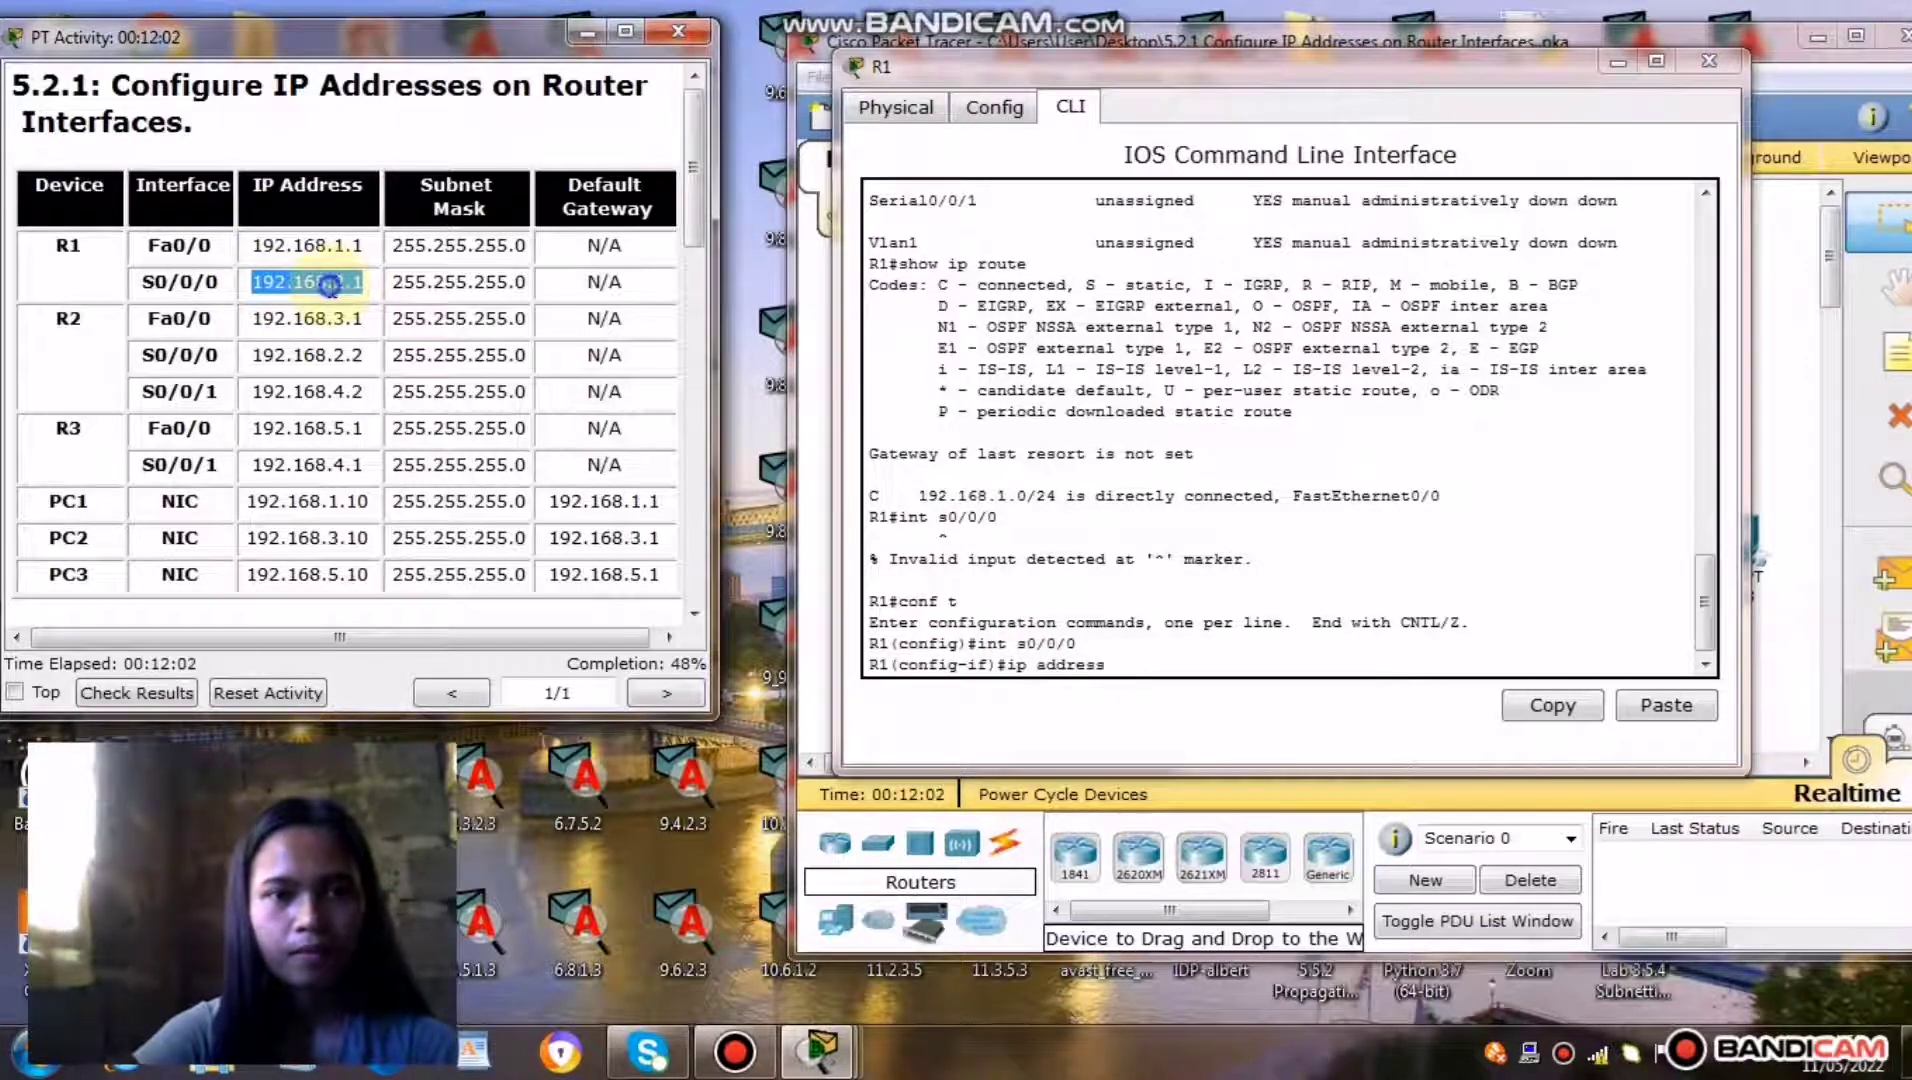
right_click(331, 288)
left_click(419, 411)
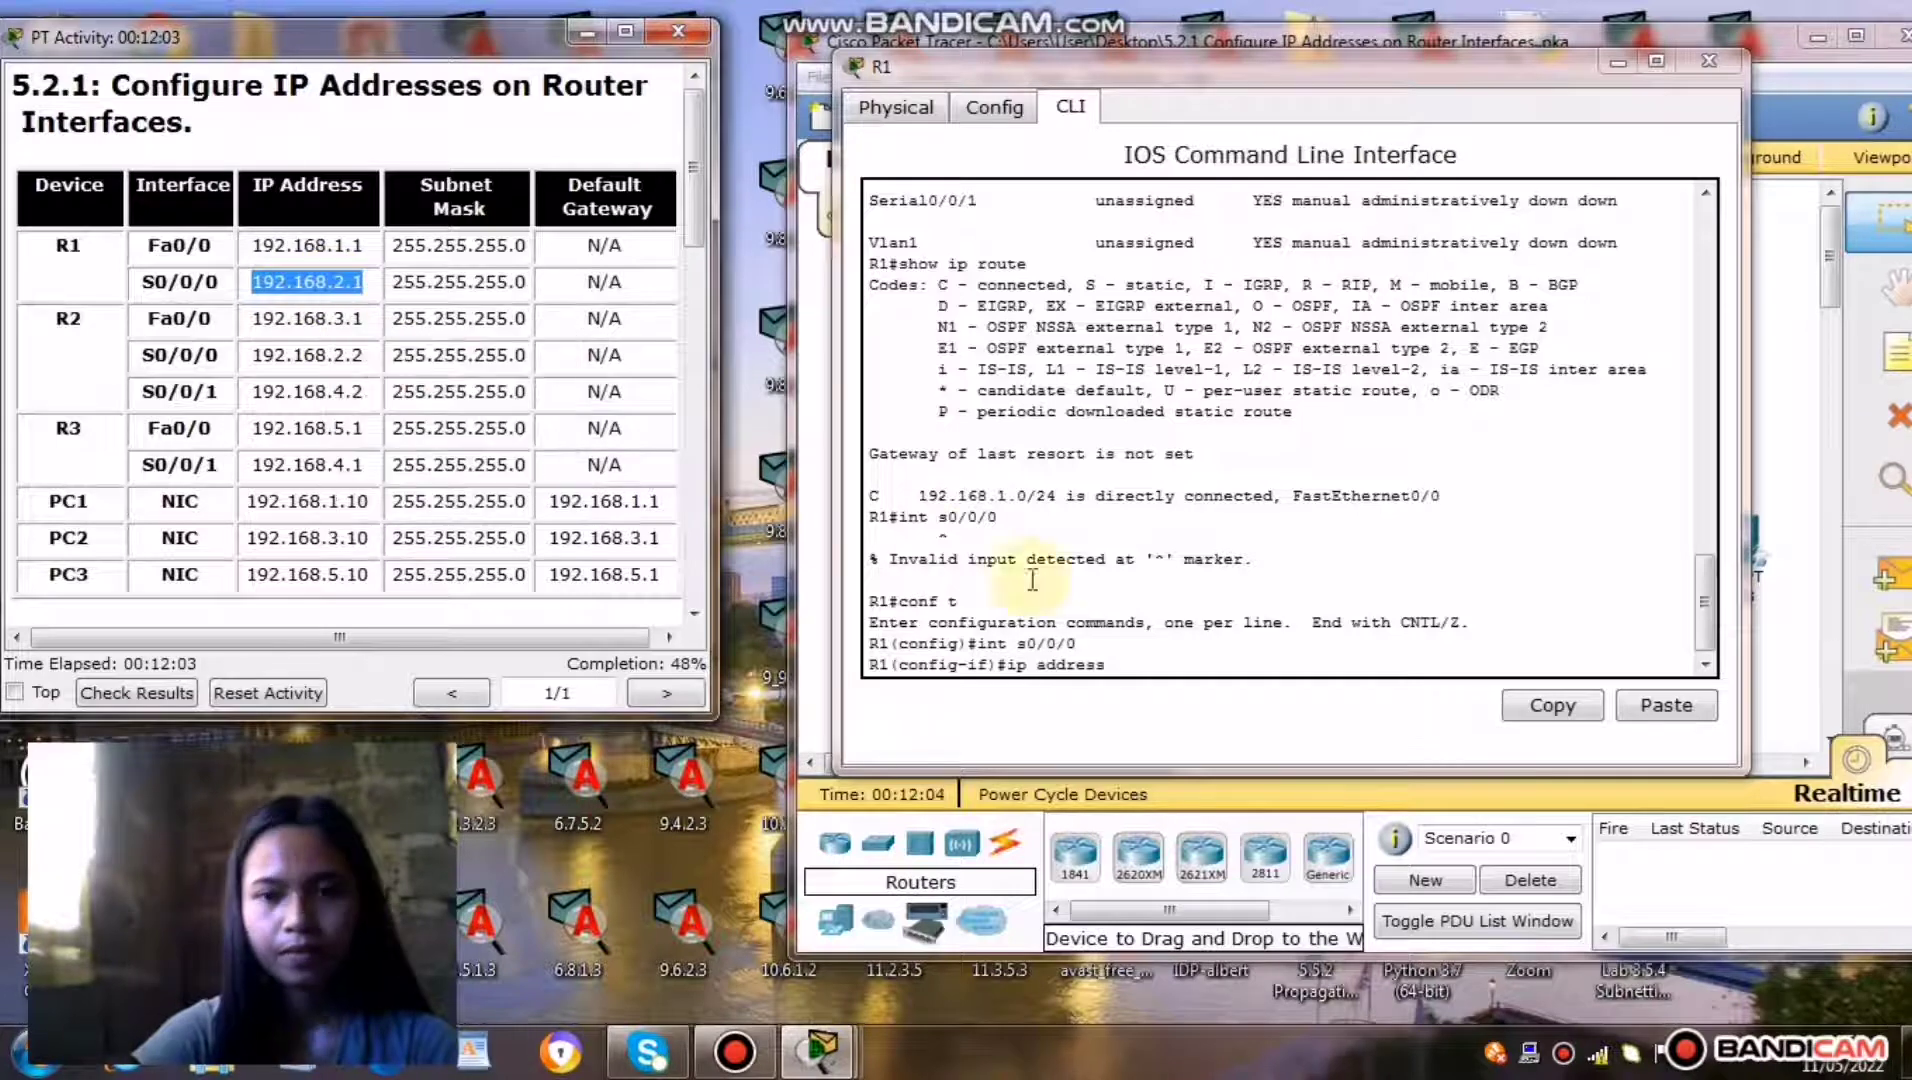
left_click(1128, 668)
right_click(1130, 670)
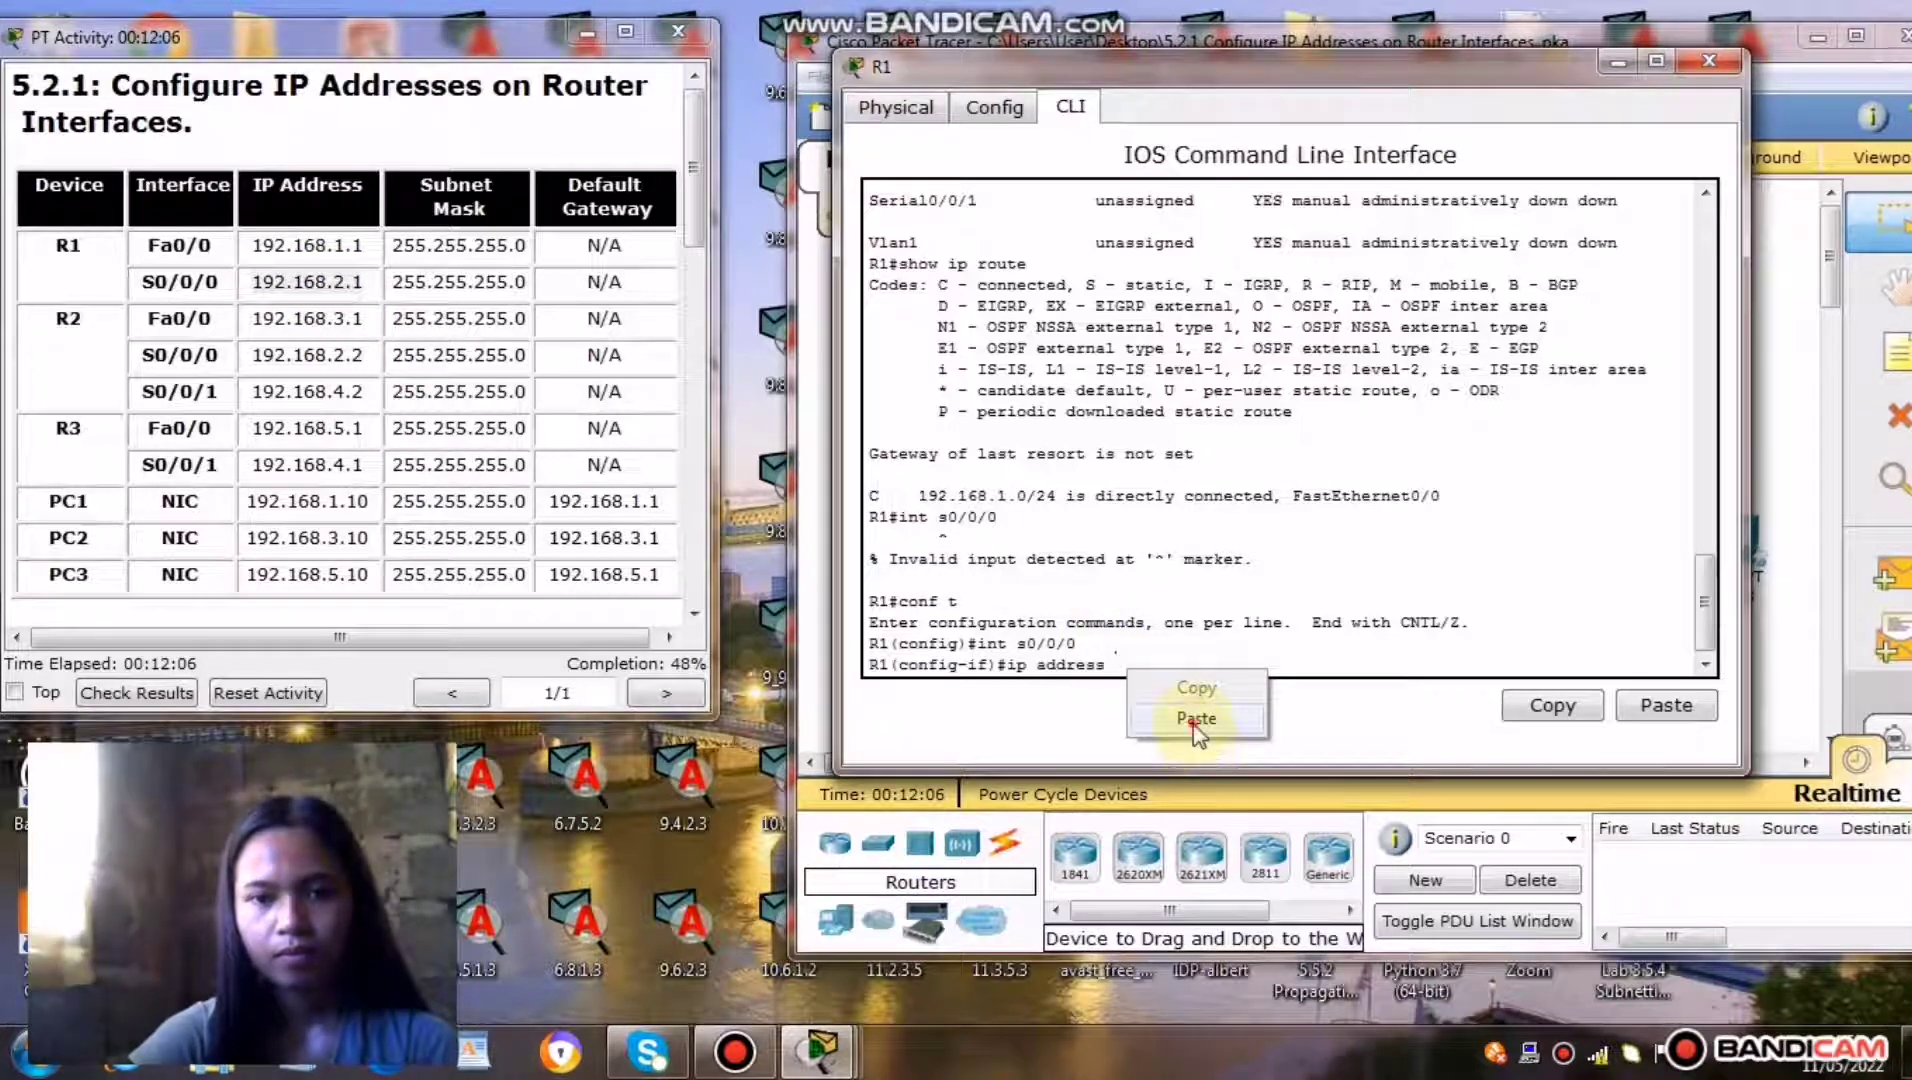
left_click(1196, 724)
type("2")
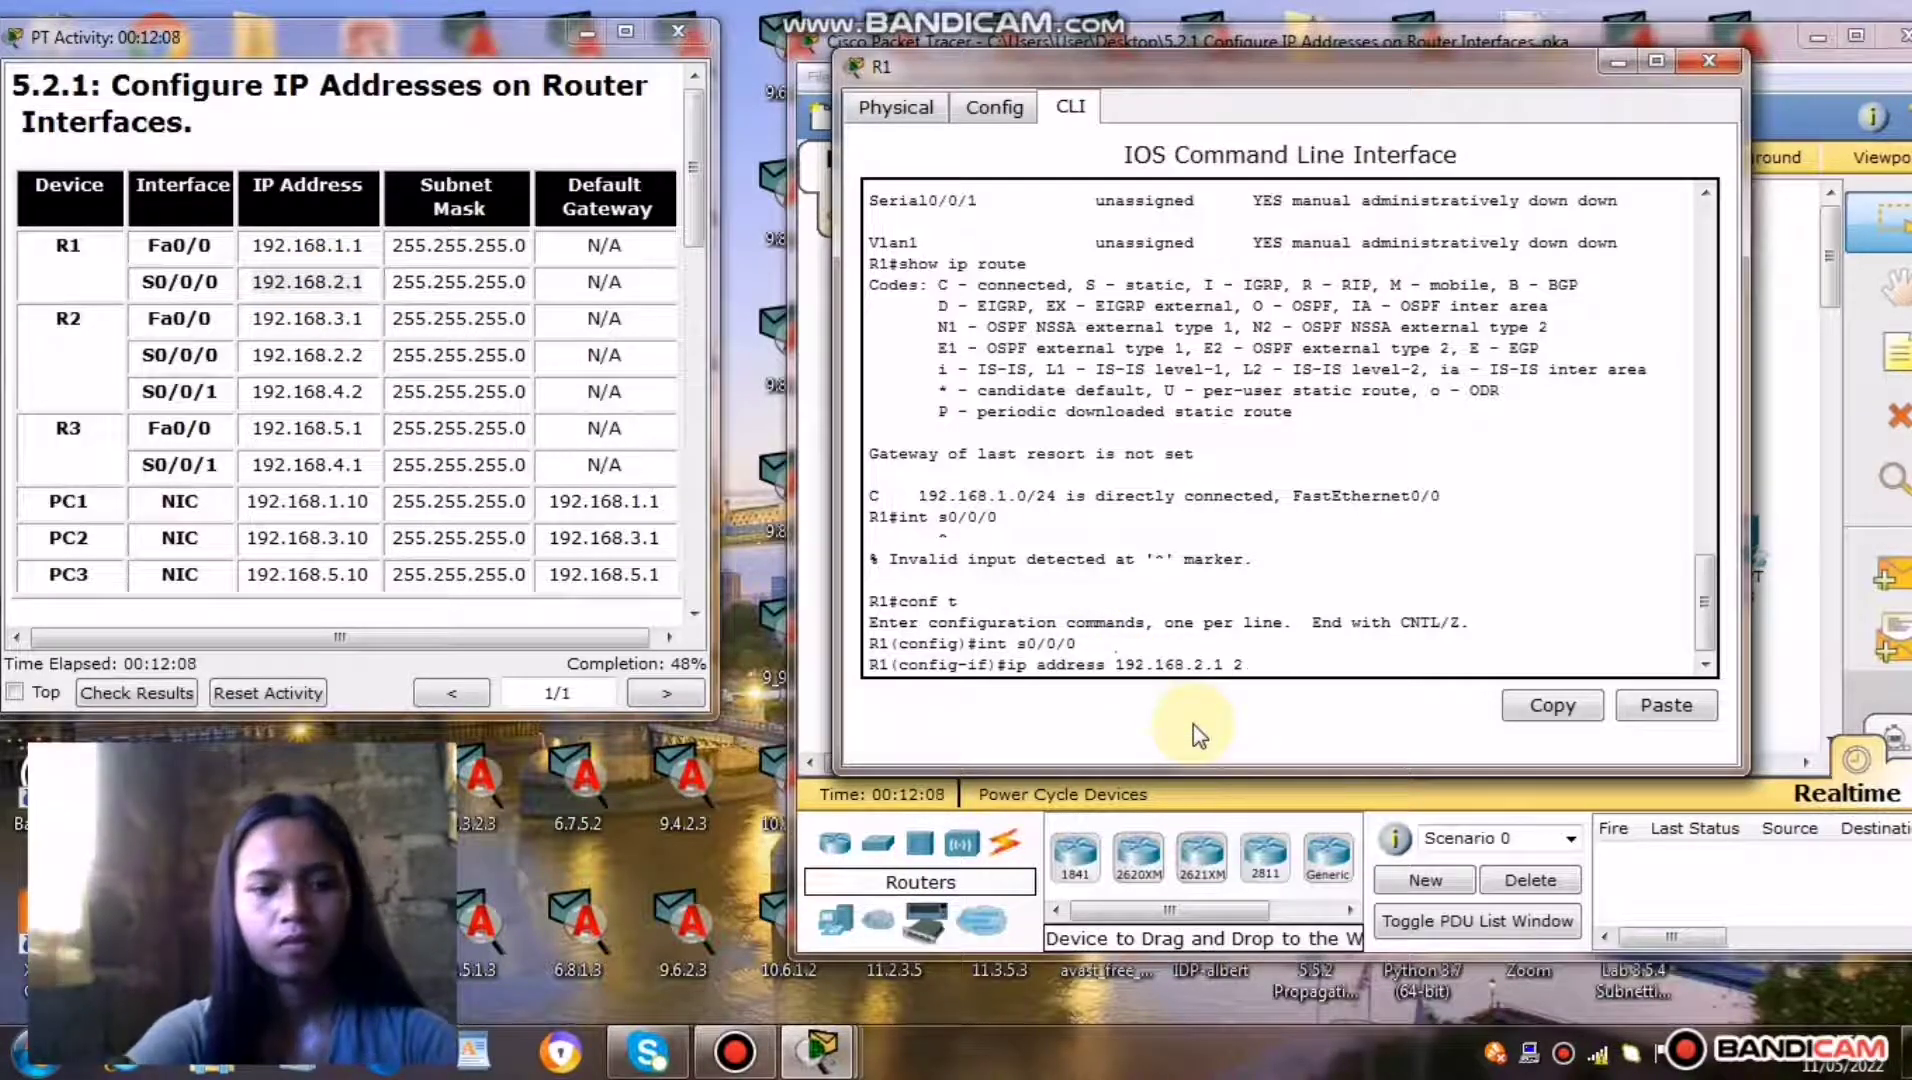
type("55.255.")
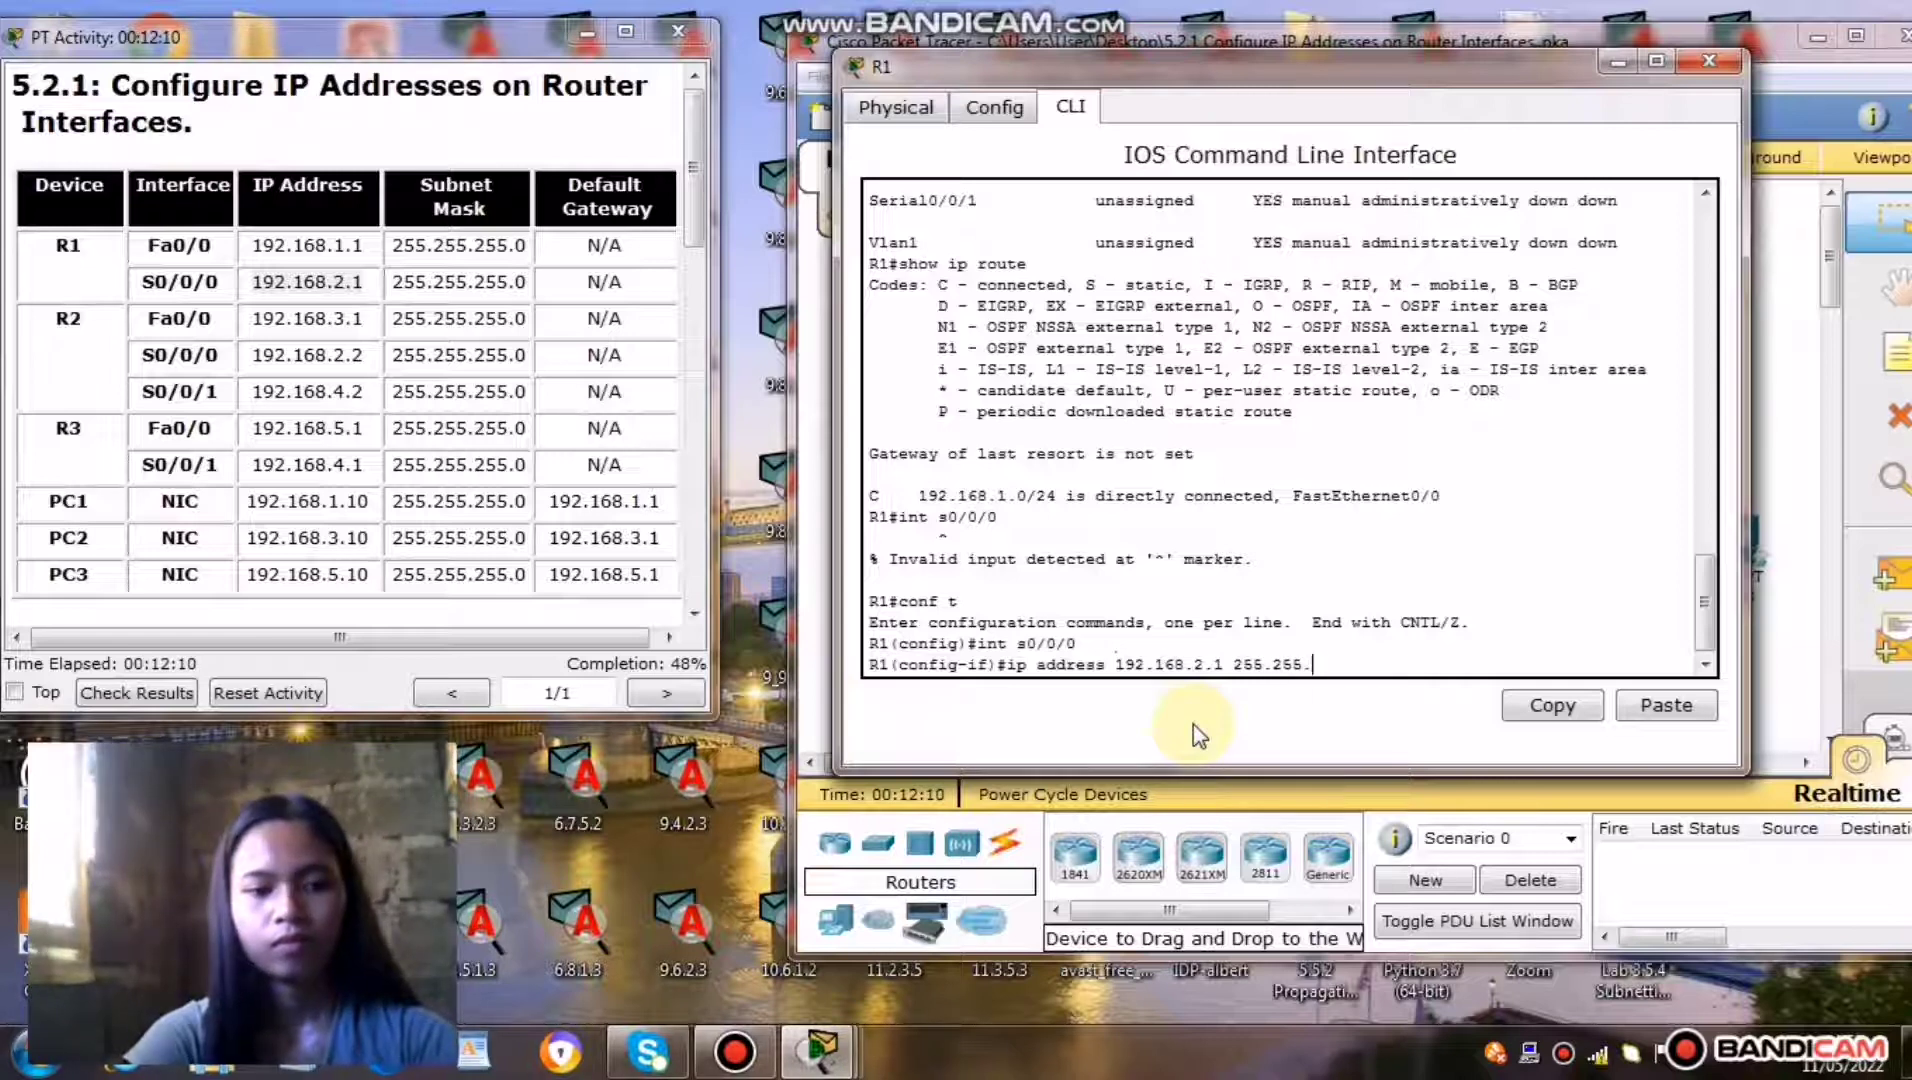
type("255.0")
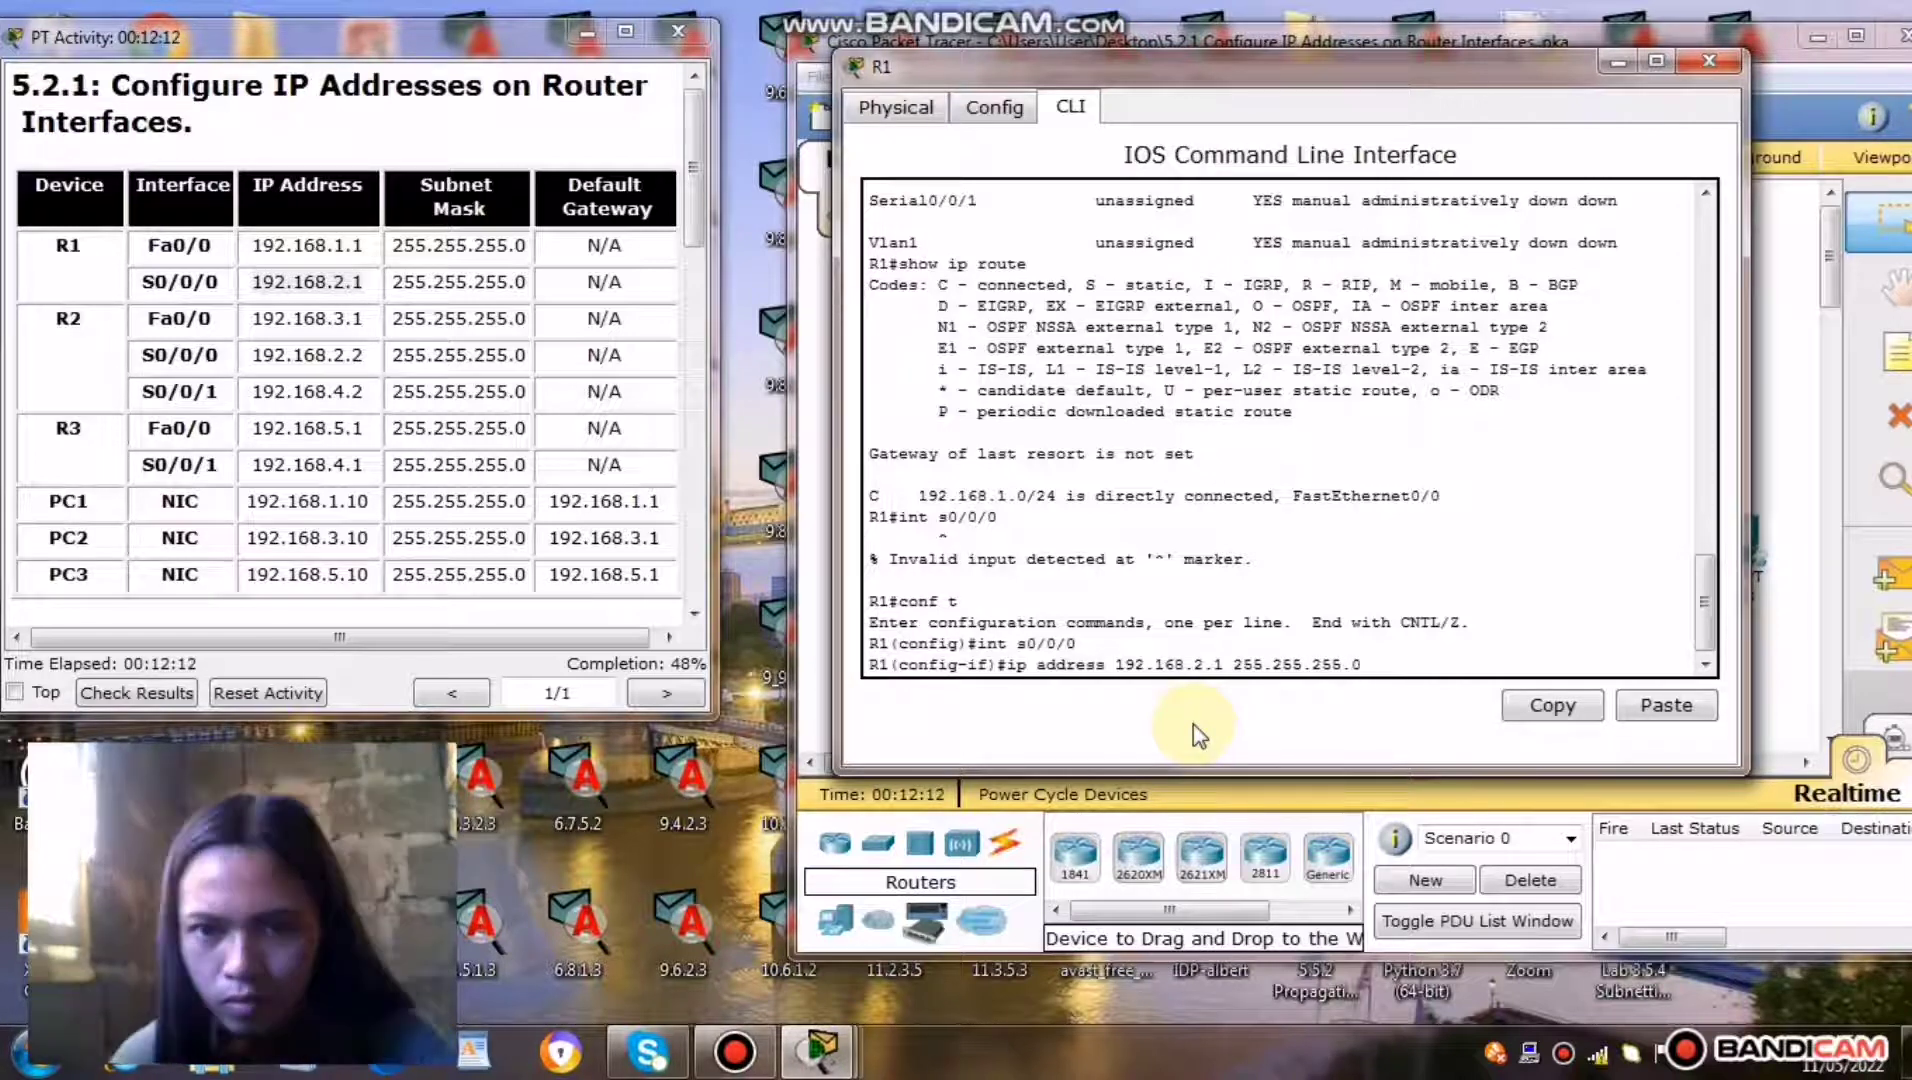
key("Return")
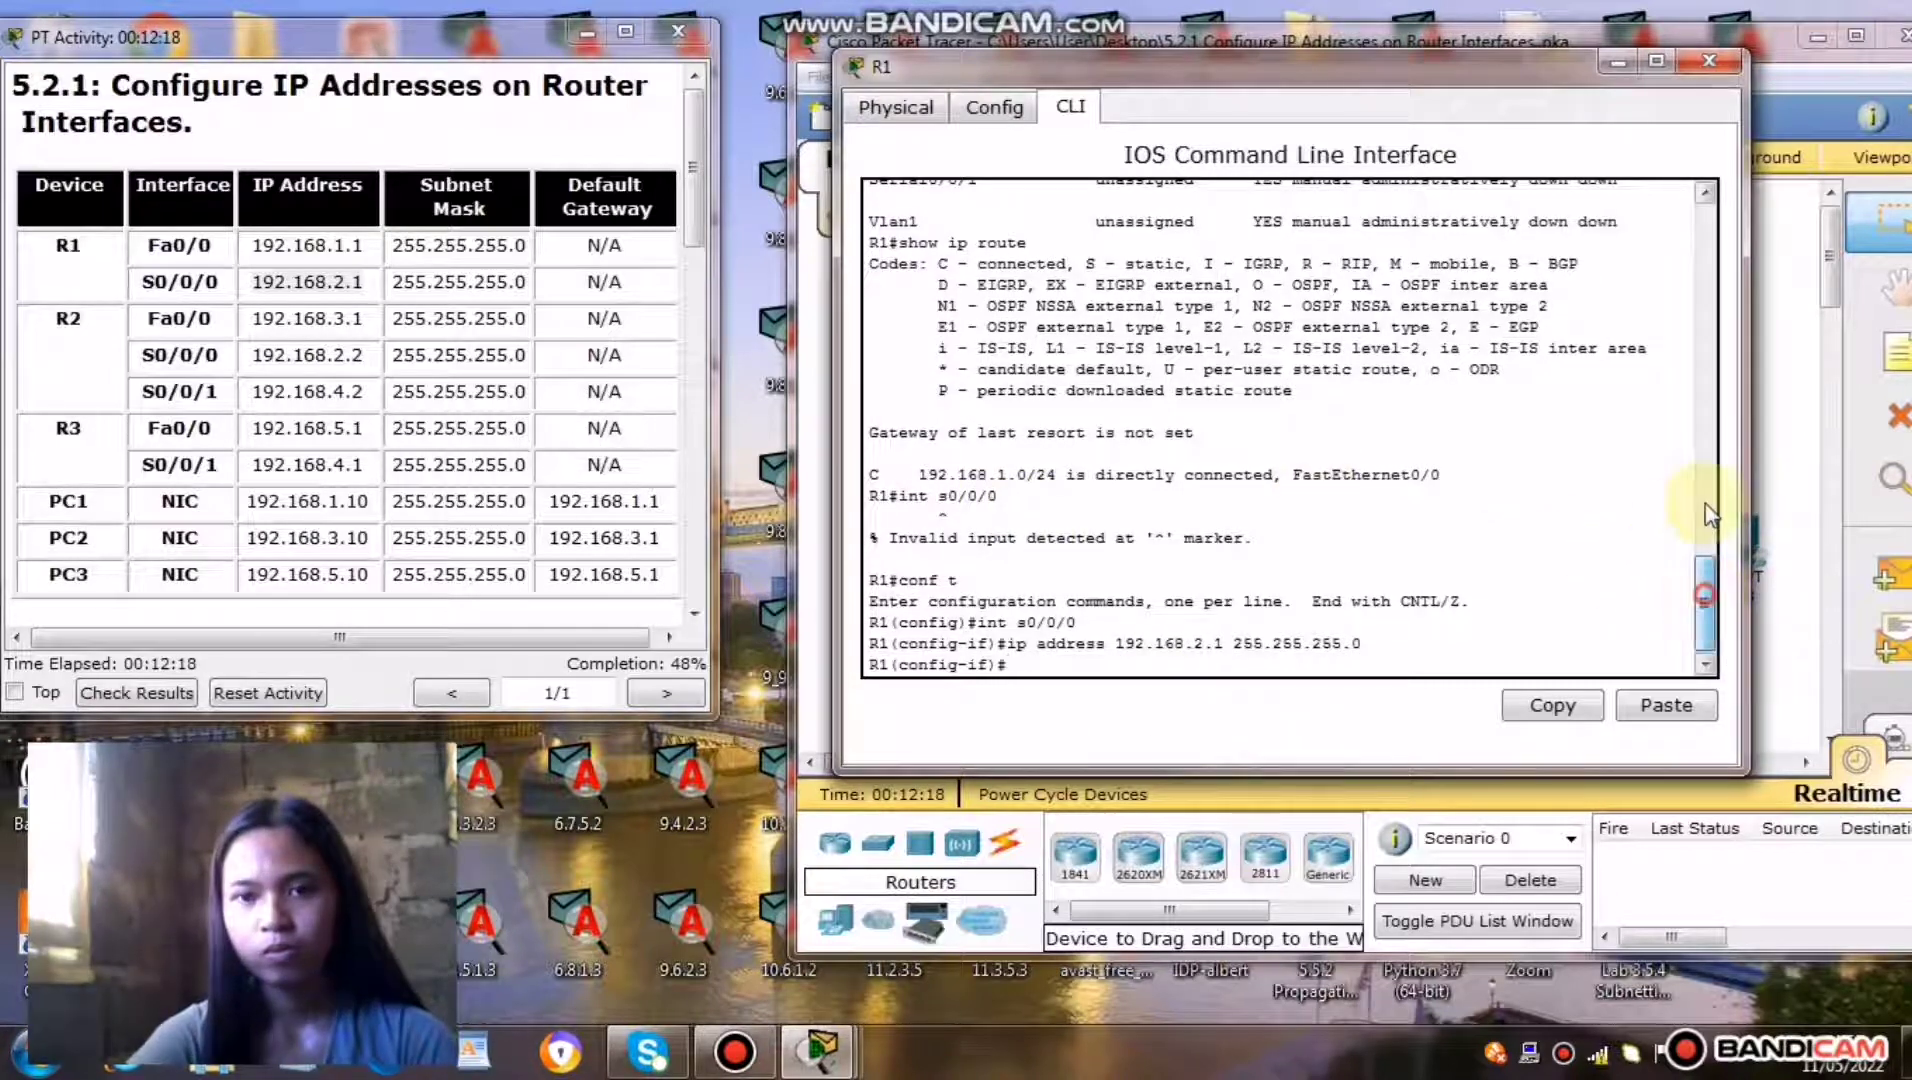
Step: Review R1's earlier console commands, enable its S0/0/0 interface with no shutdown, and close the router window
left_click_drag(1705, 603, 1705, 490)
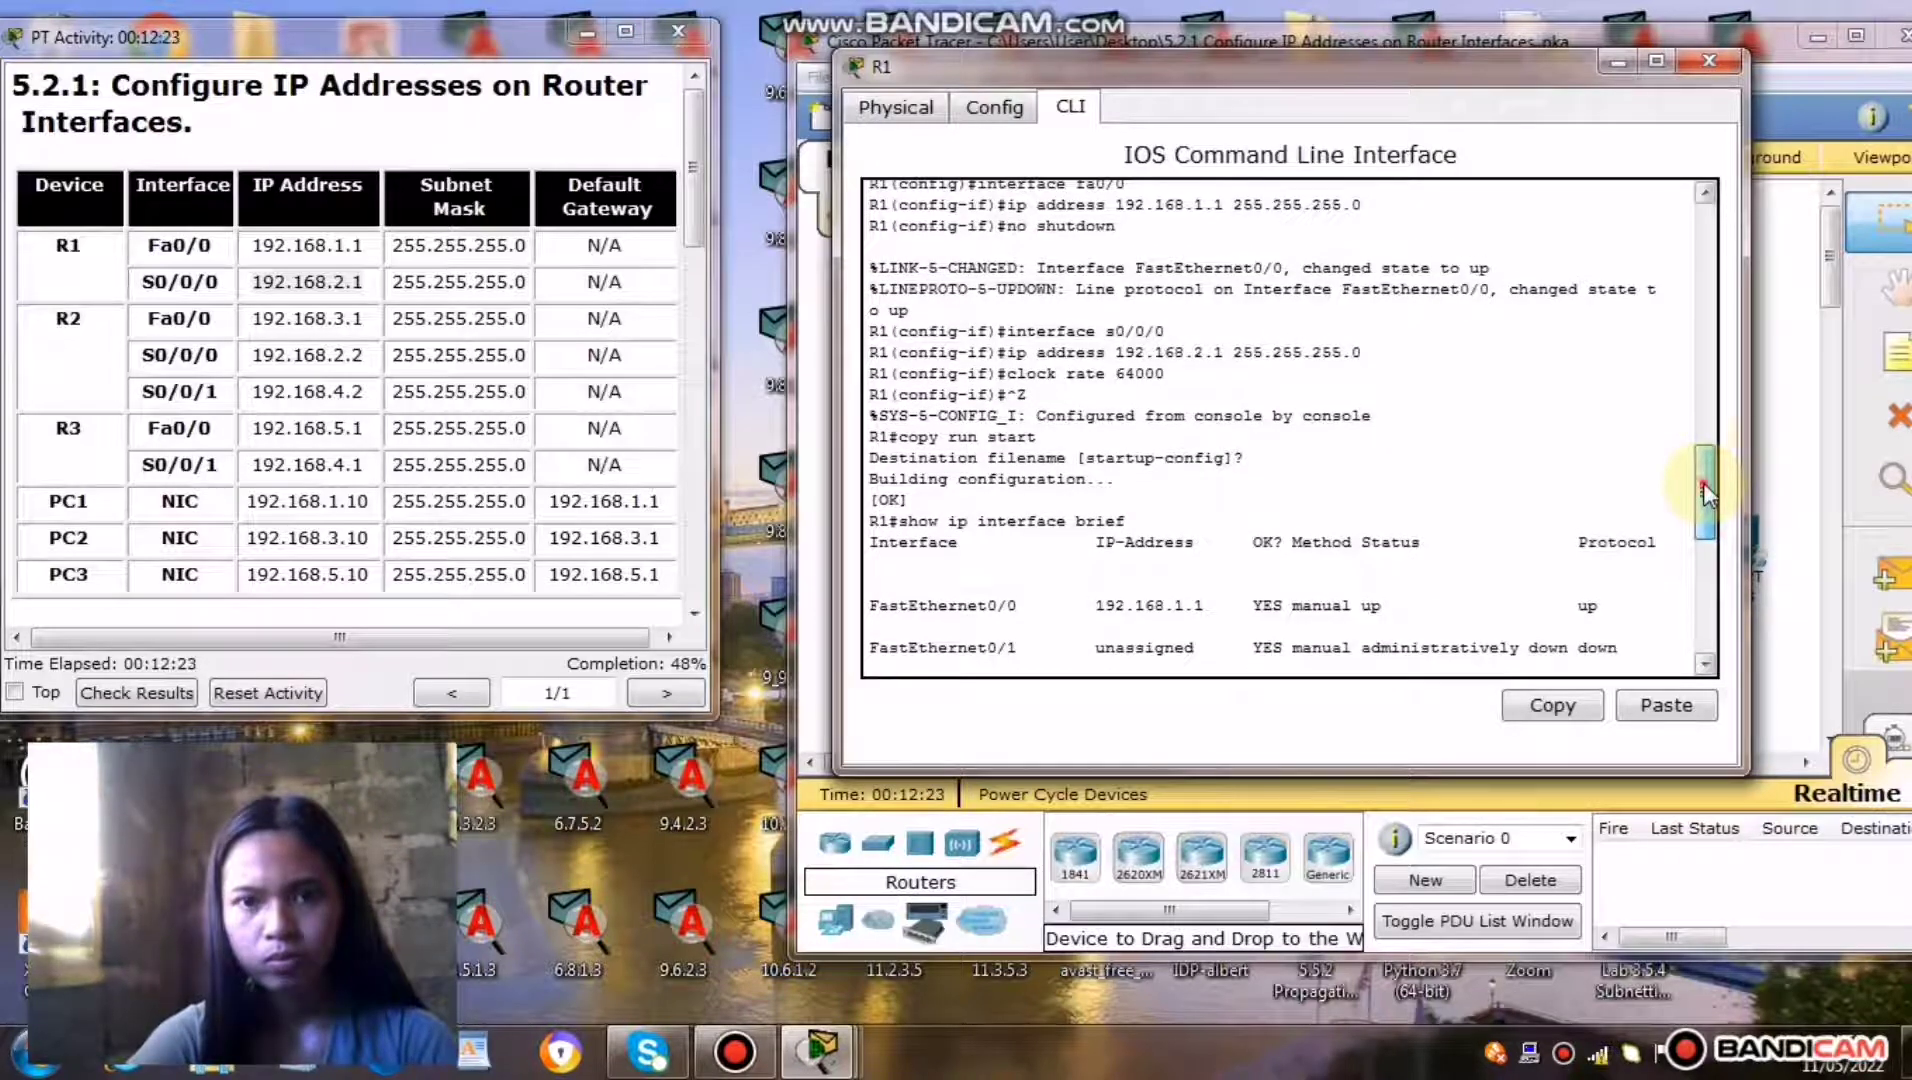
left_click_drag(1703, 482, 1704, 592)
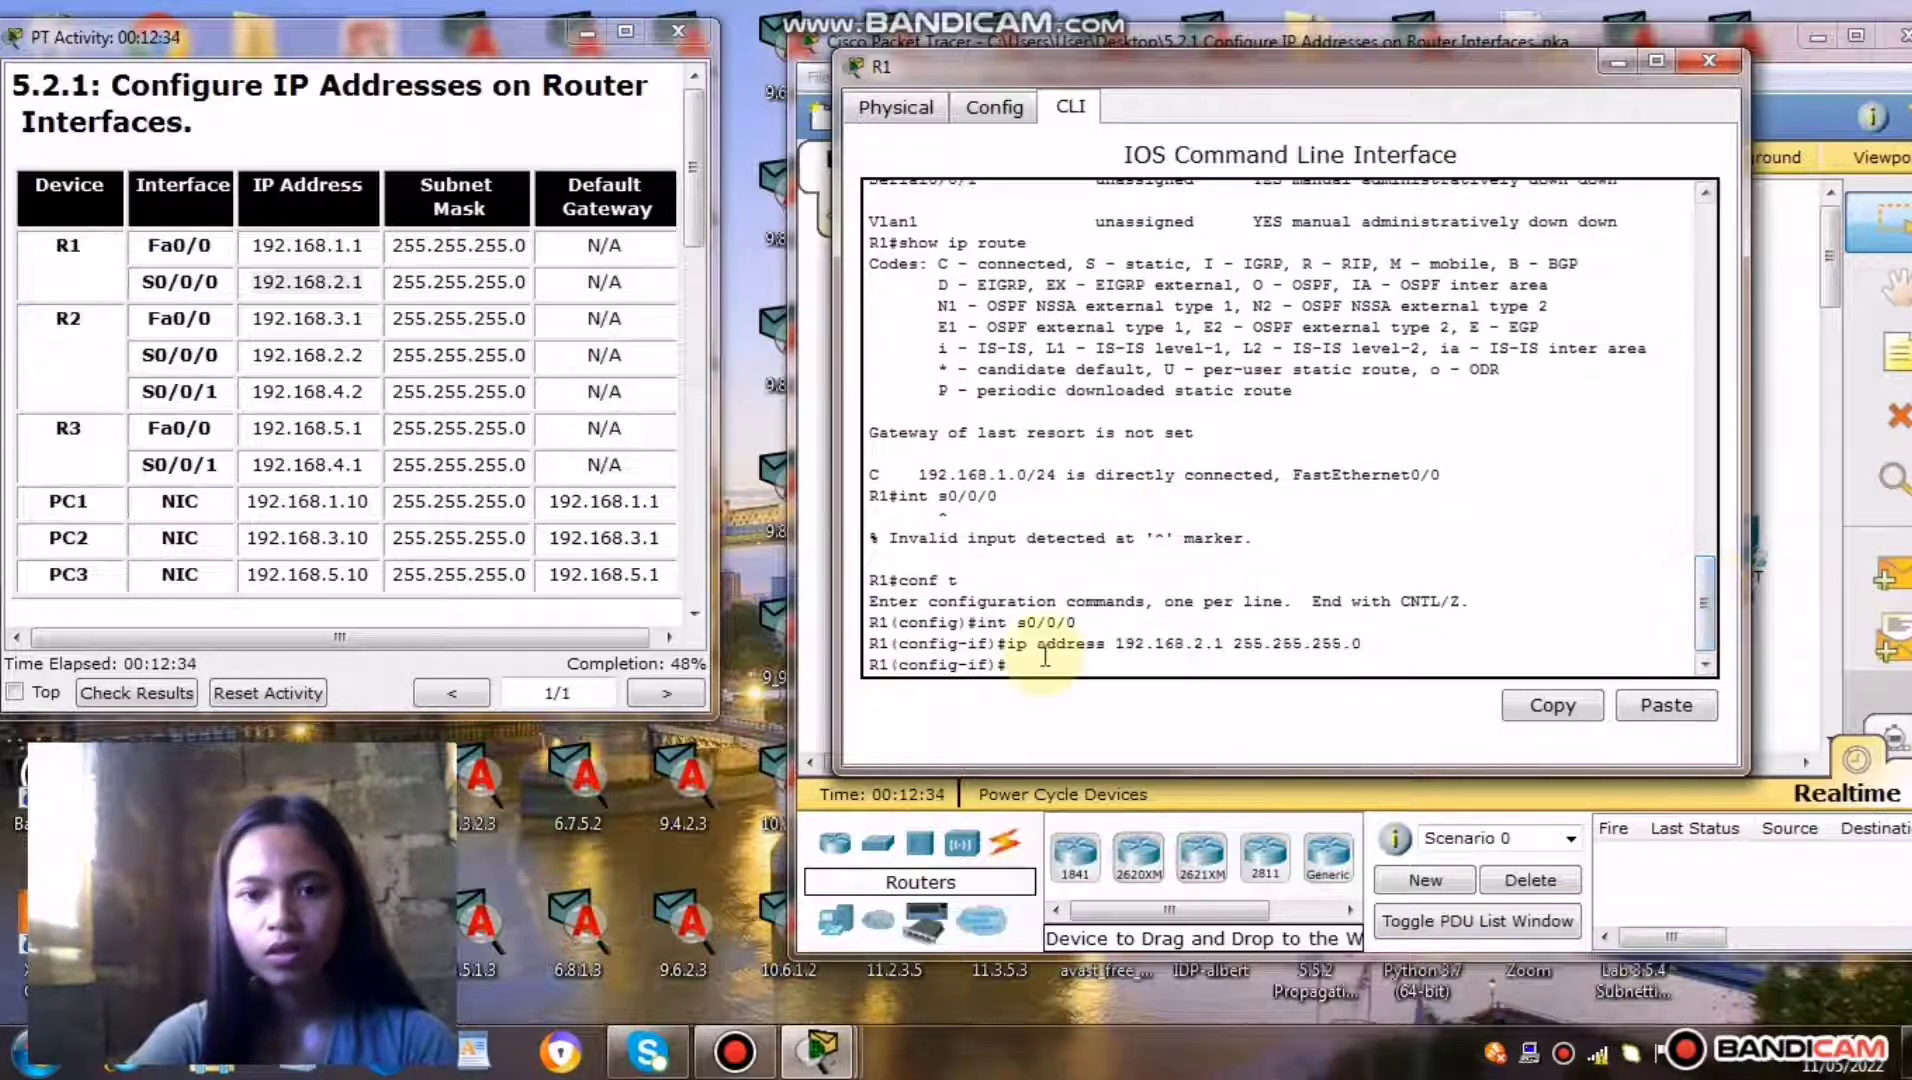
type("no ")
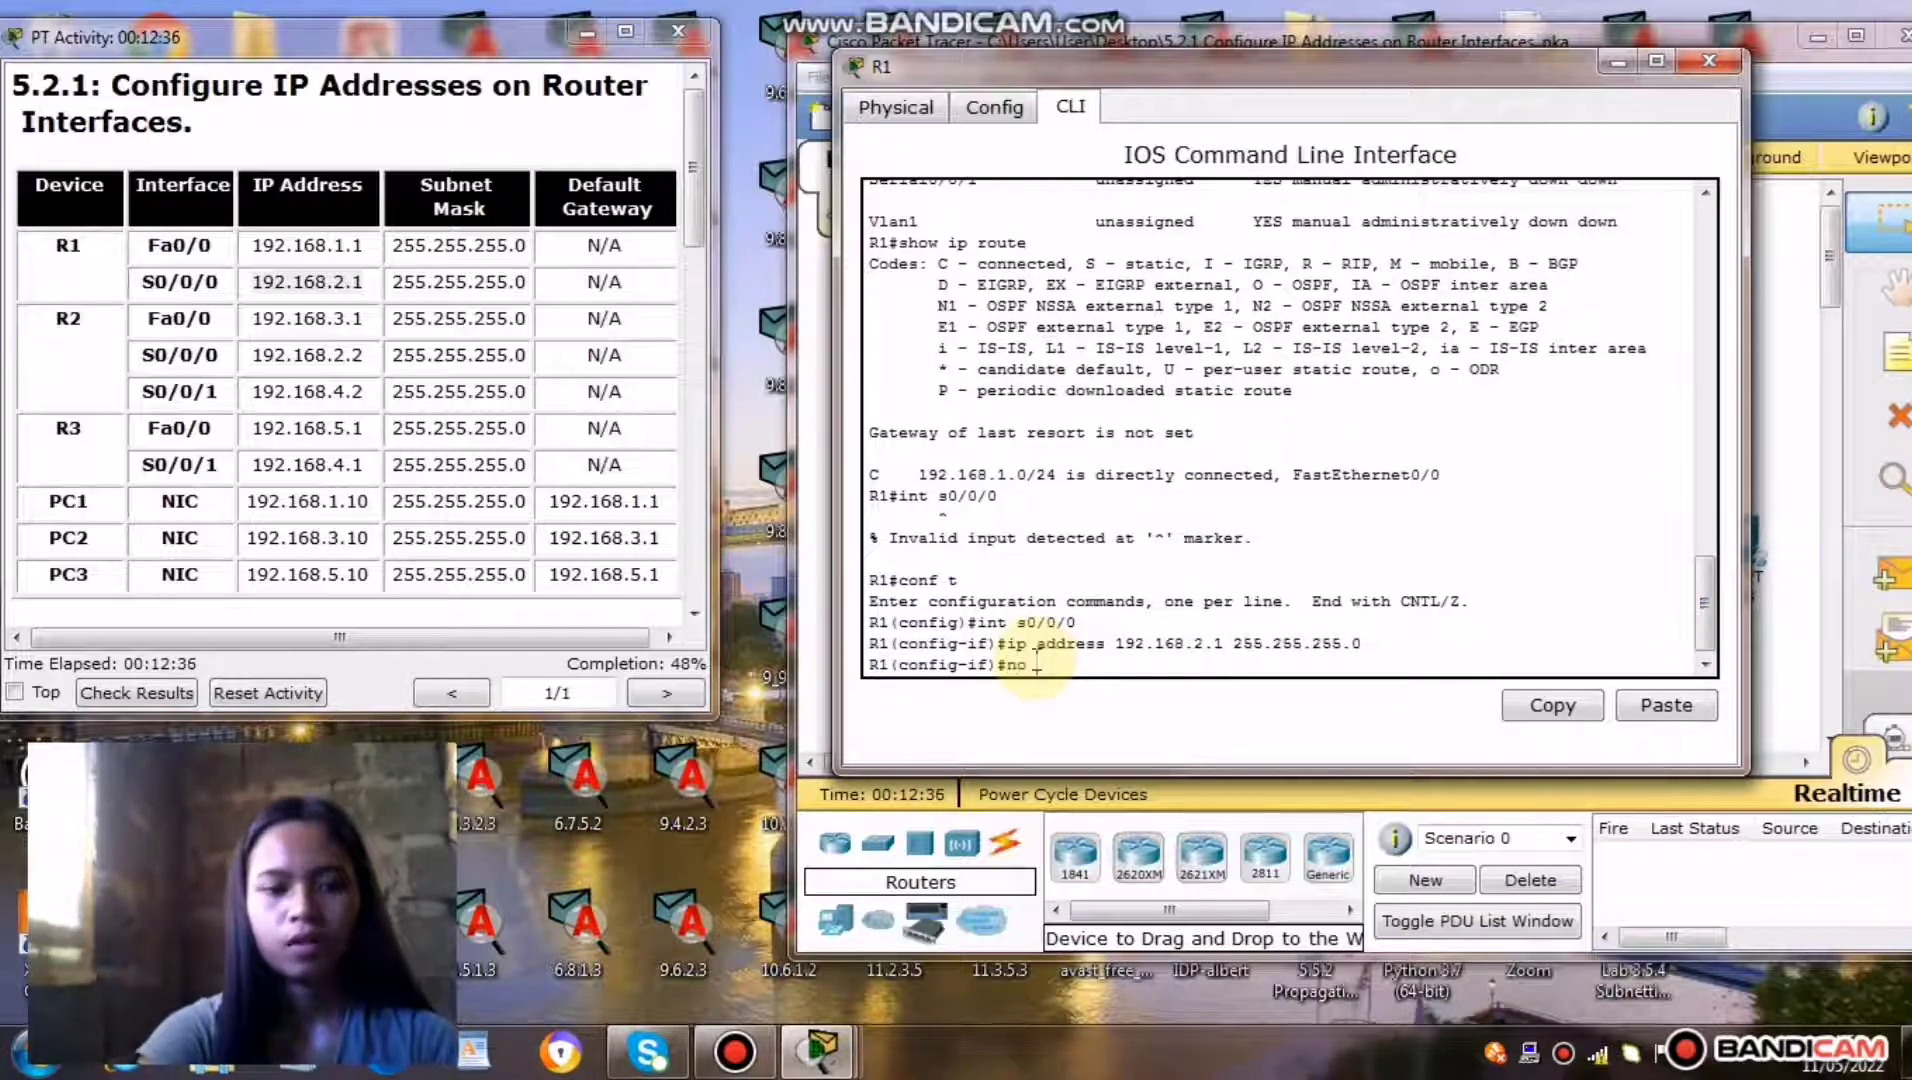
type("shutdown")
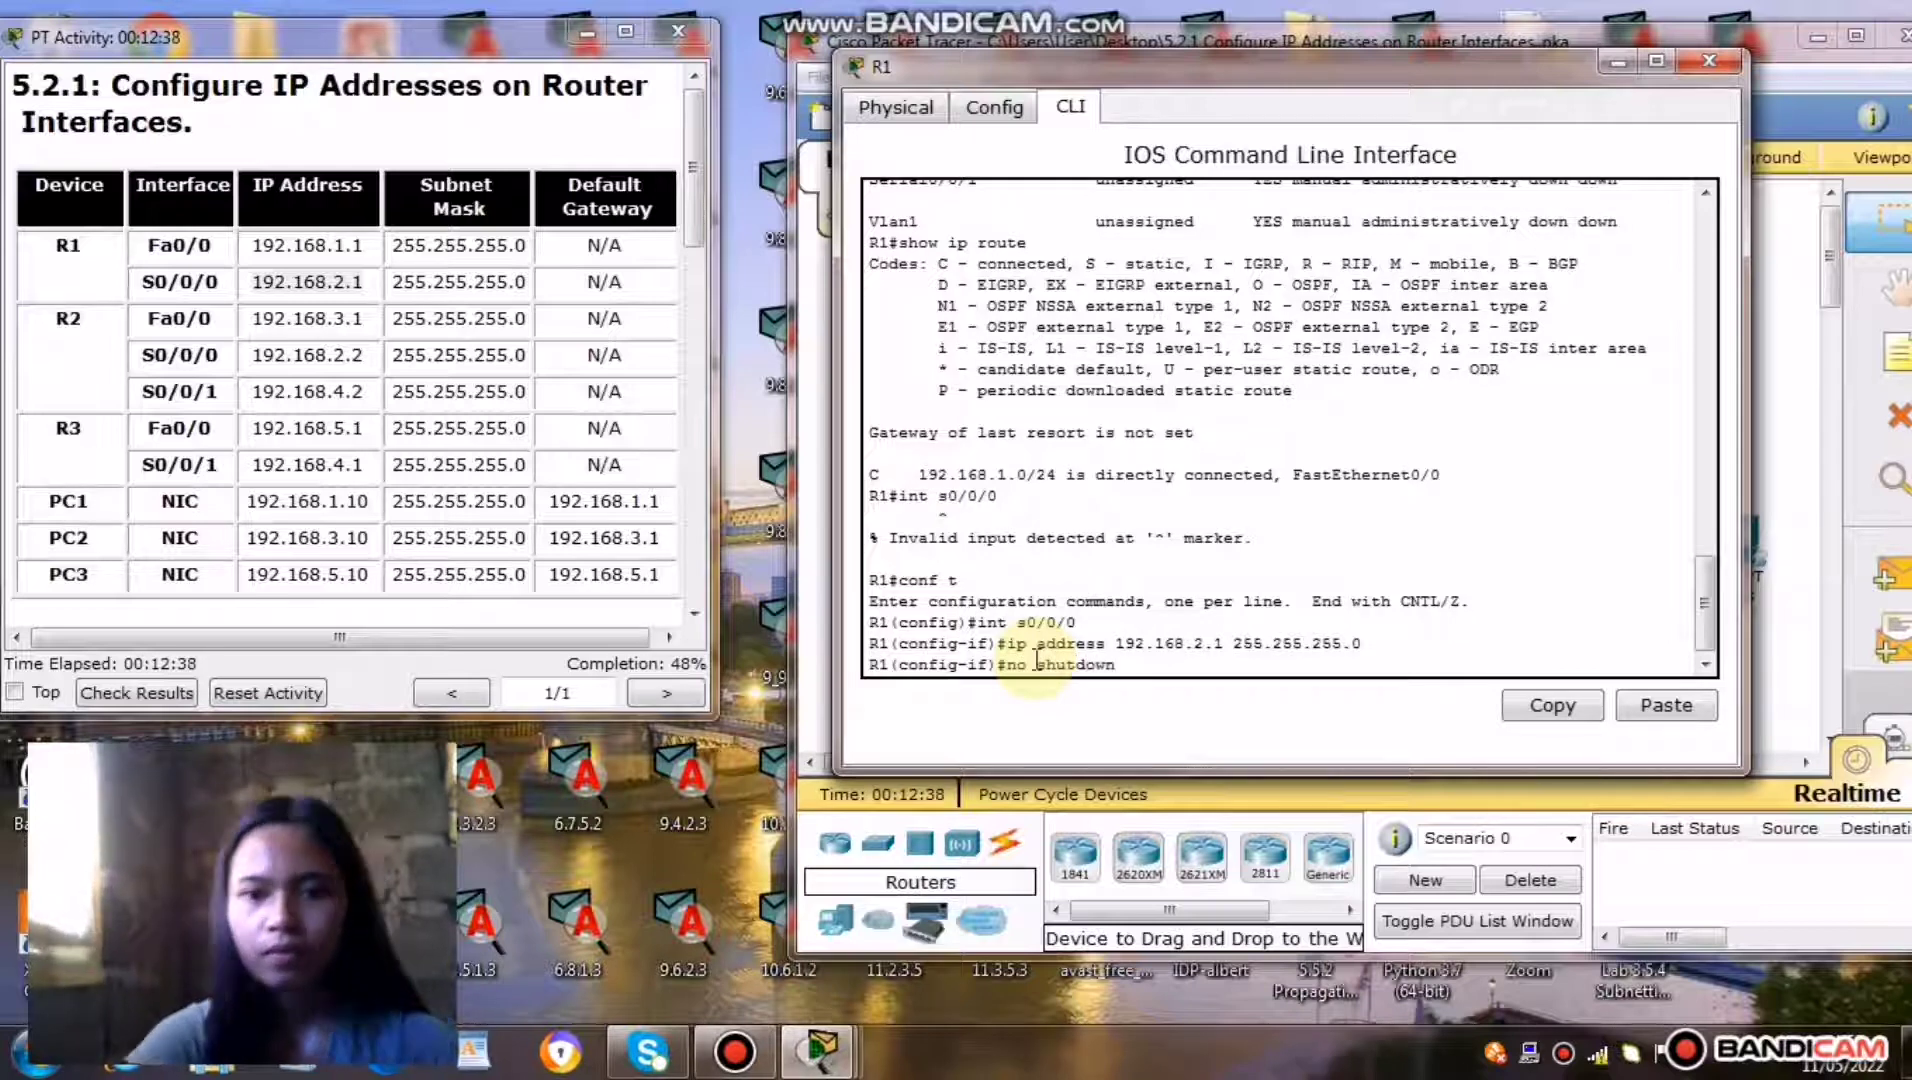
key("Return")
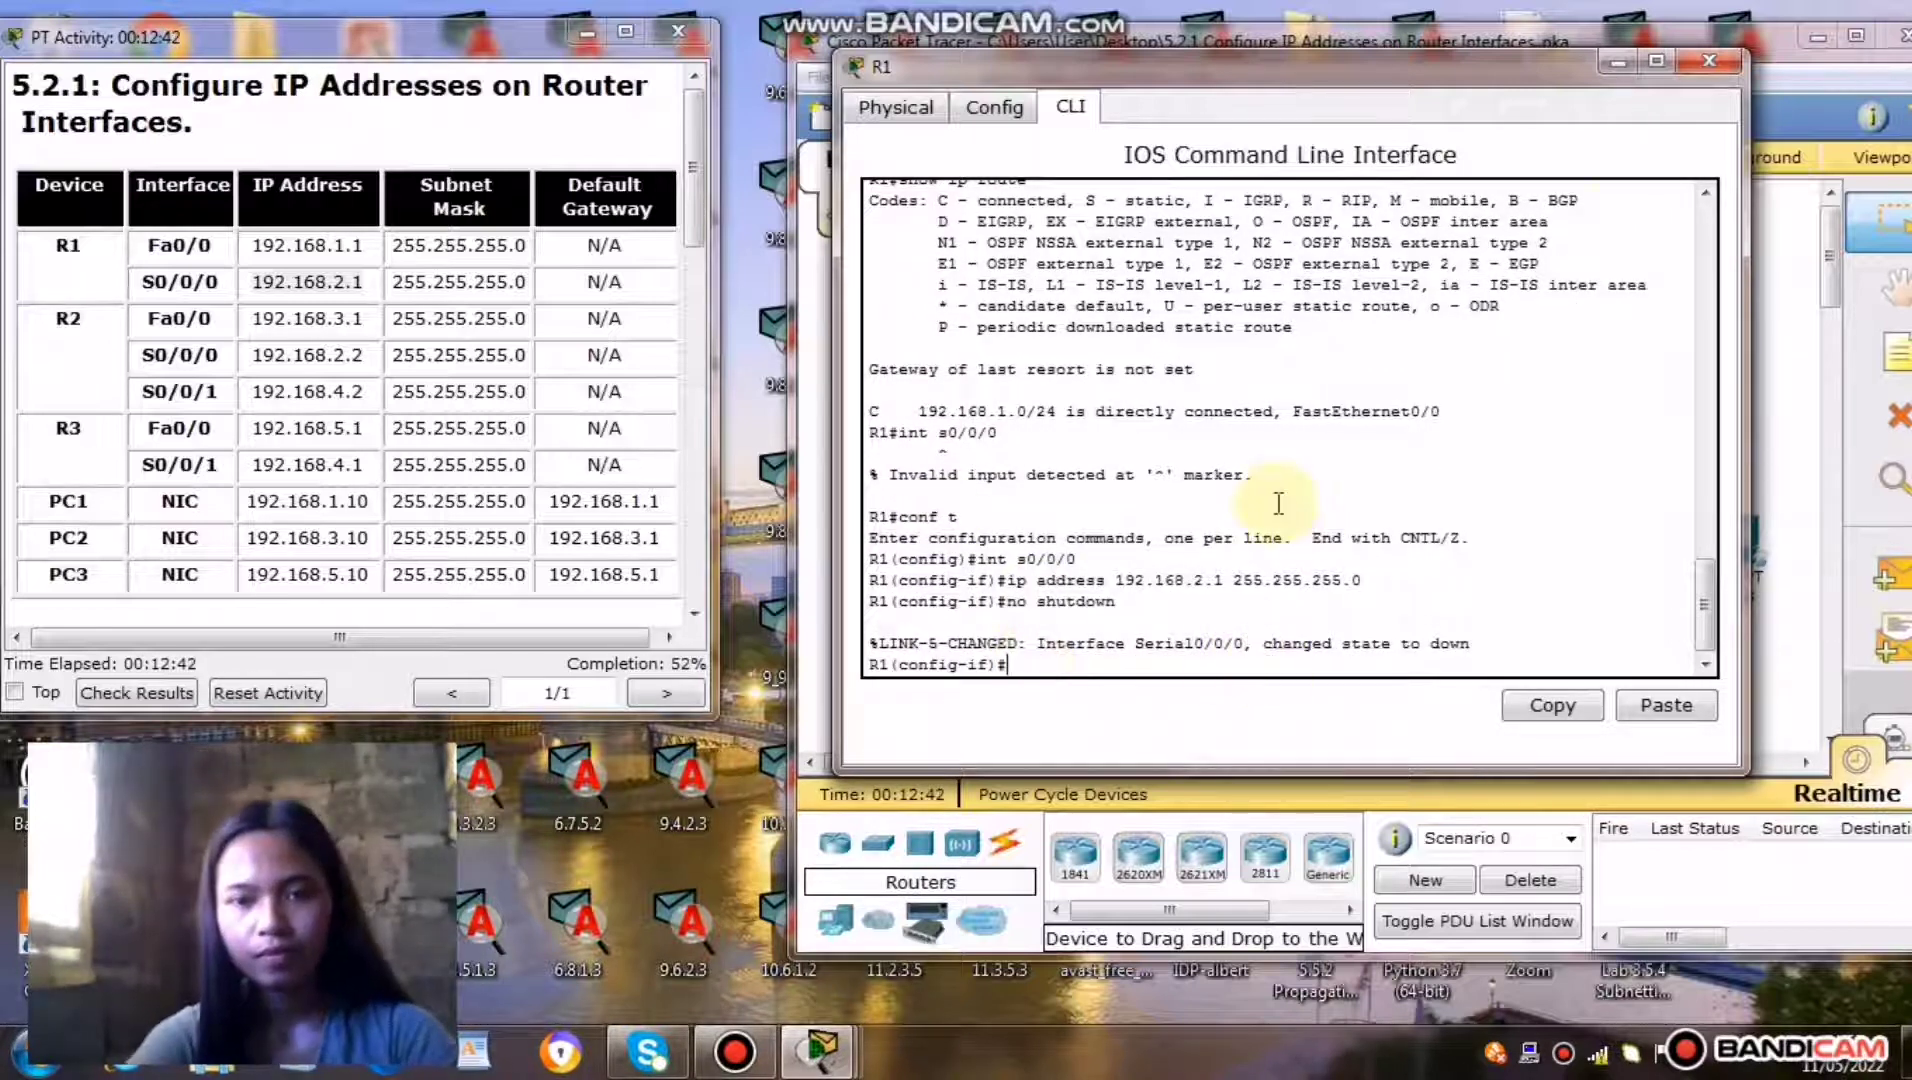
left_click(1707, 64)
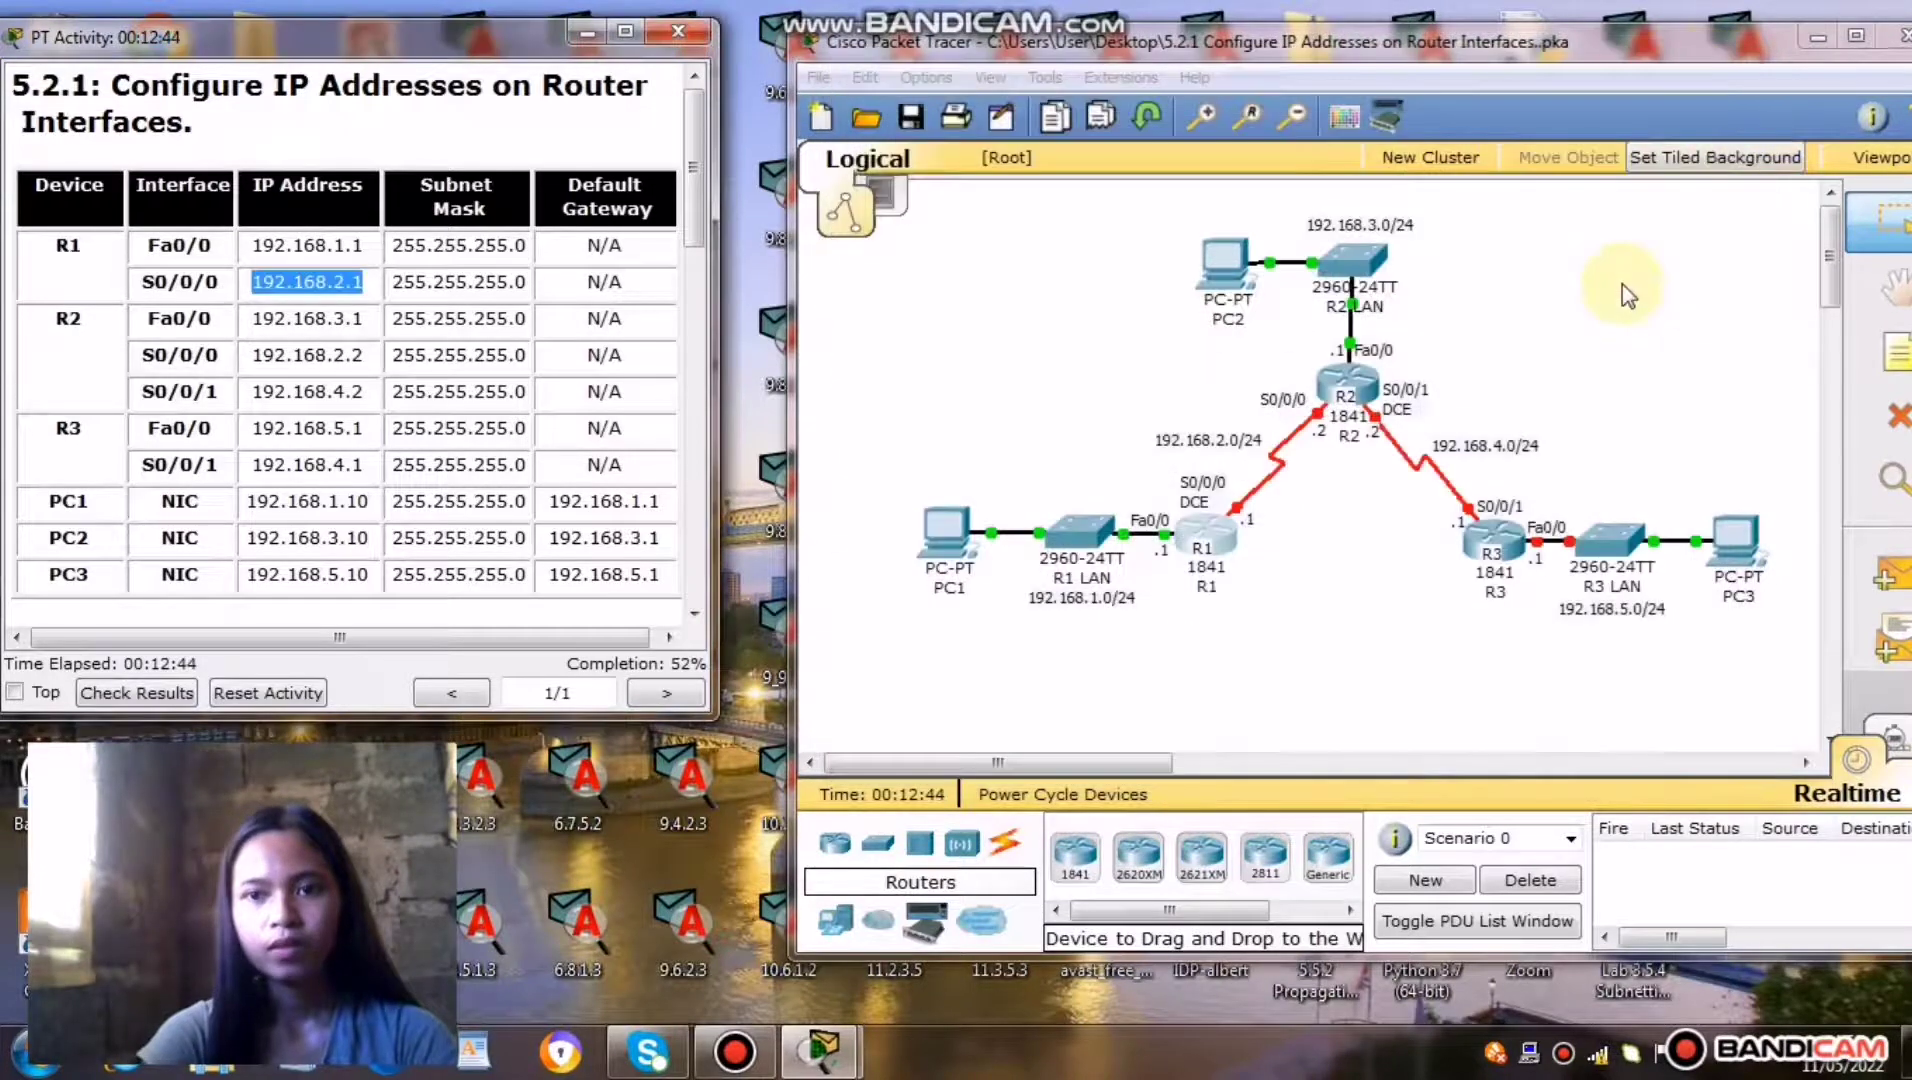
Step: Check the activity results and examine the assessment items for R1 and R2, then return to the topology
left_click(125, 692)
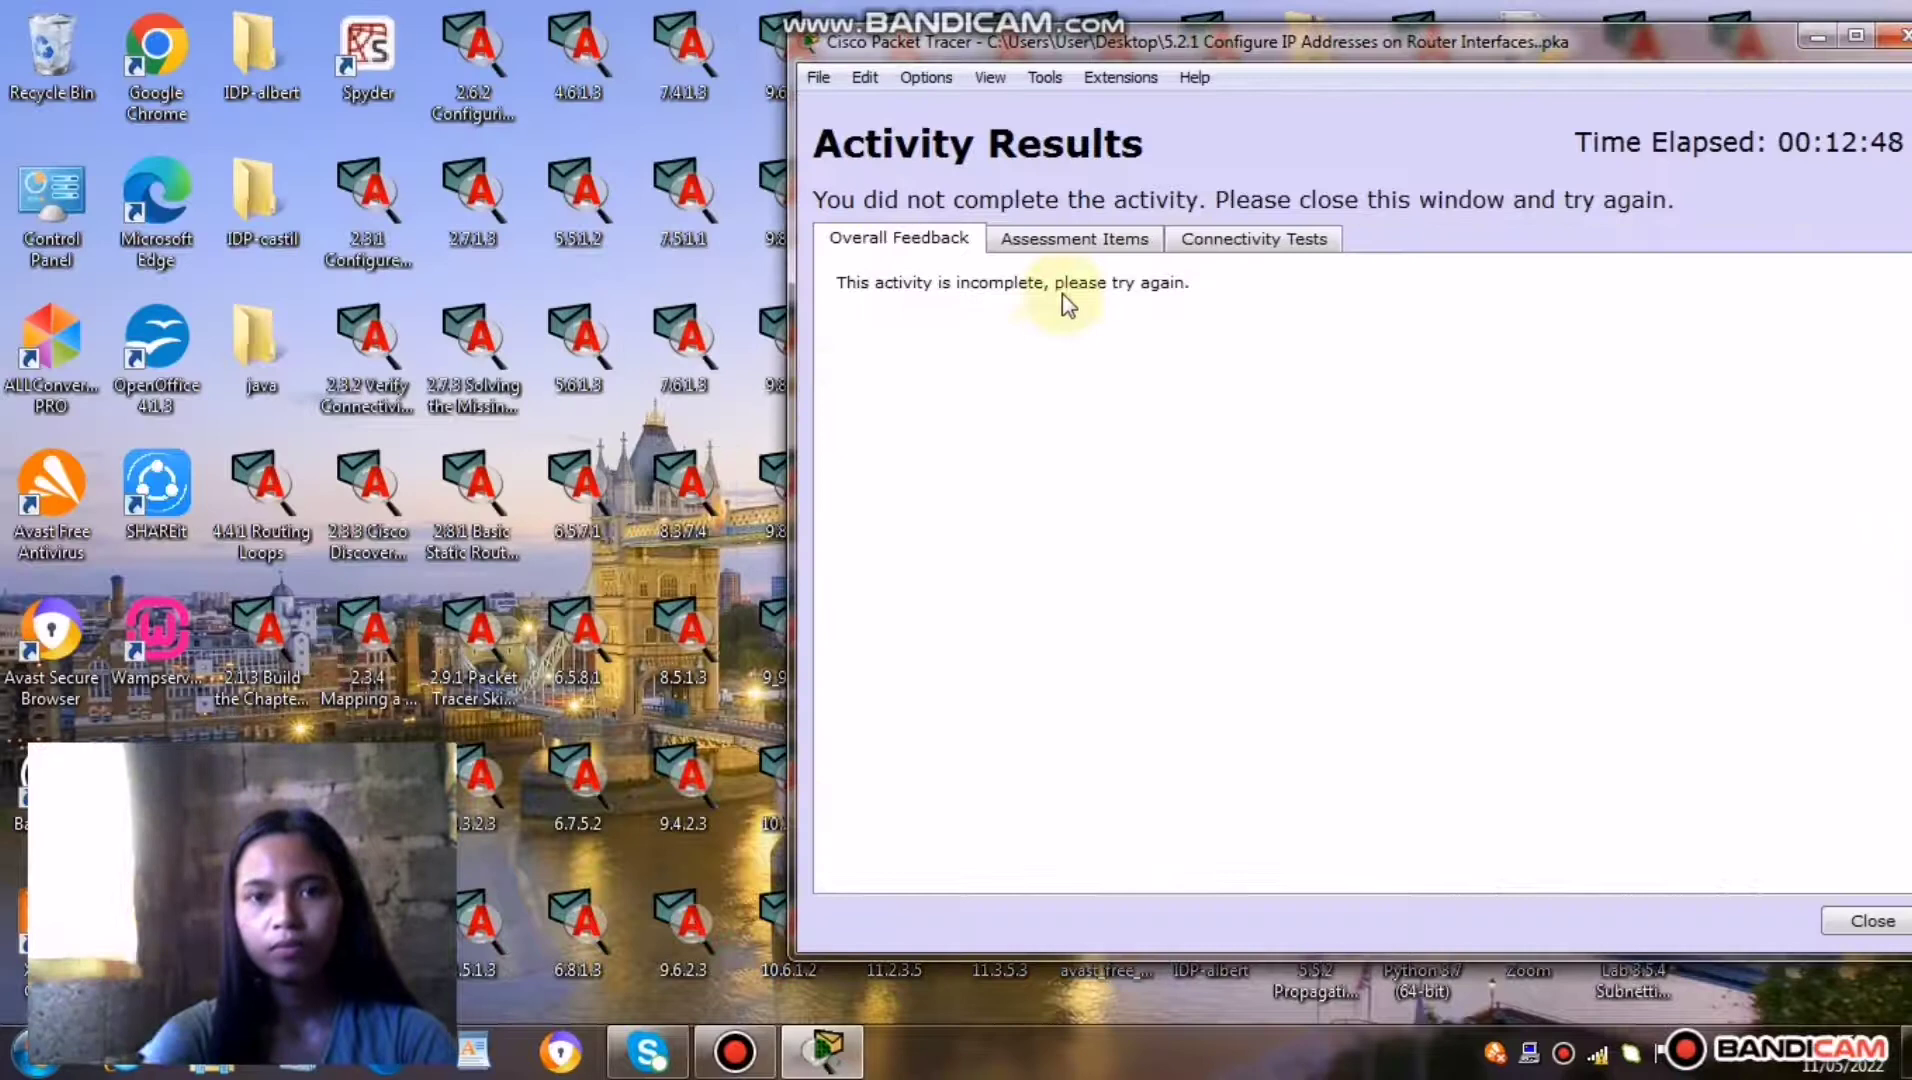
left_click(1080, 240)
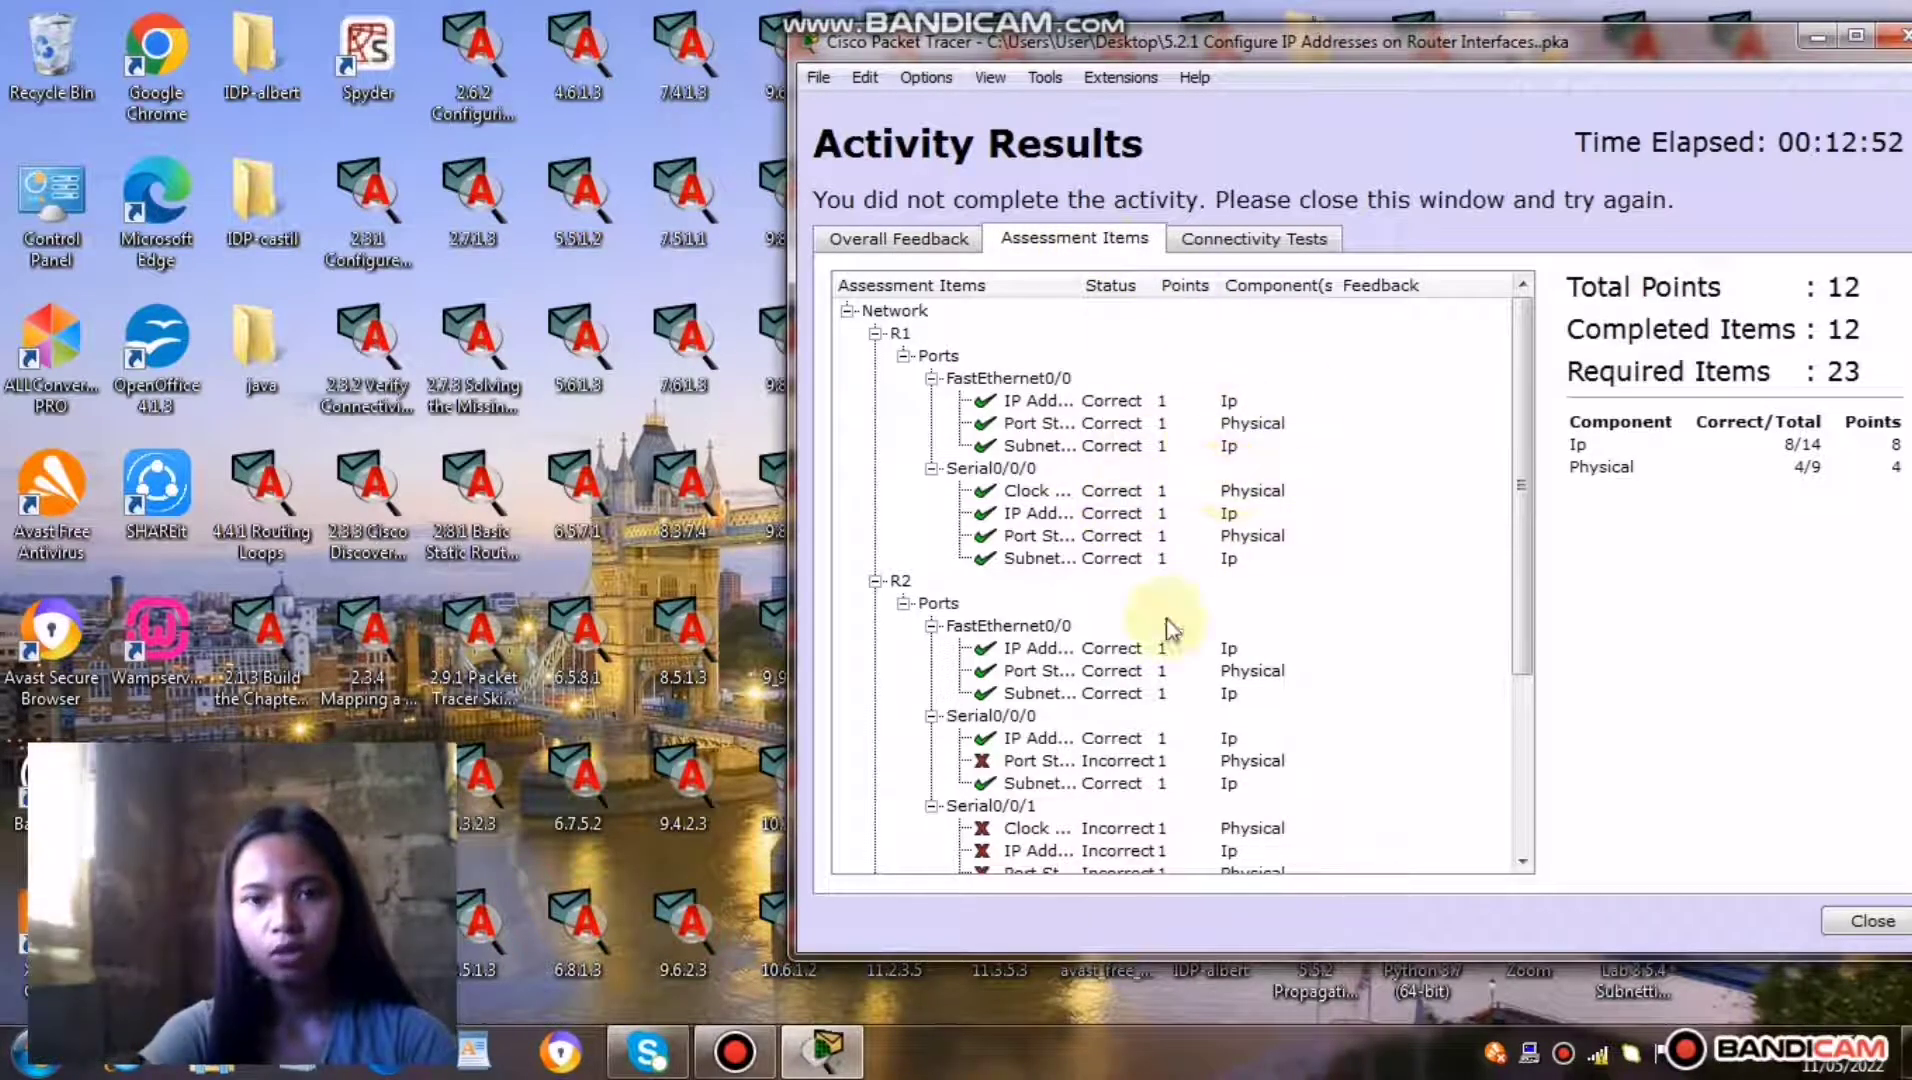
left_click_drag(1520, 510, 1527, 590)
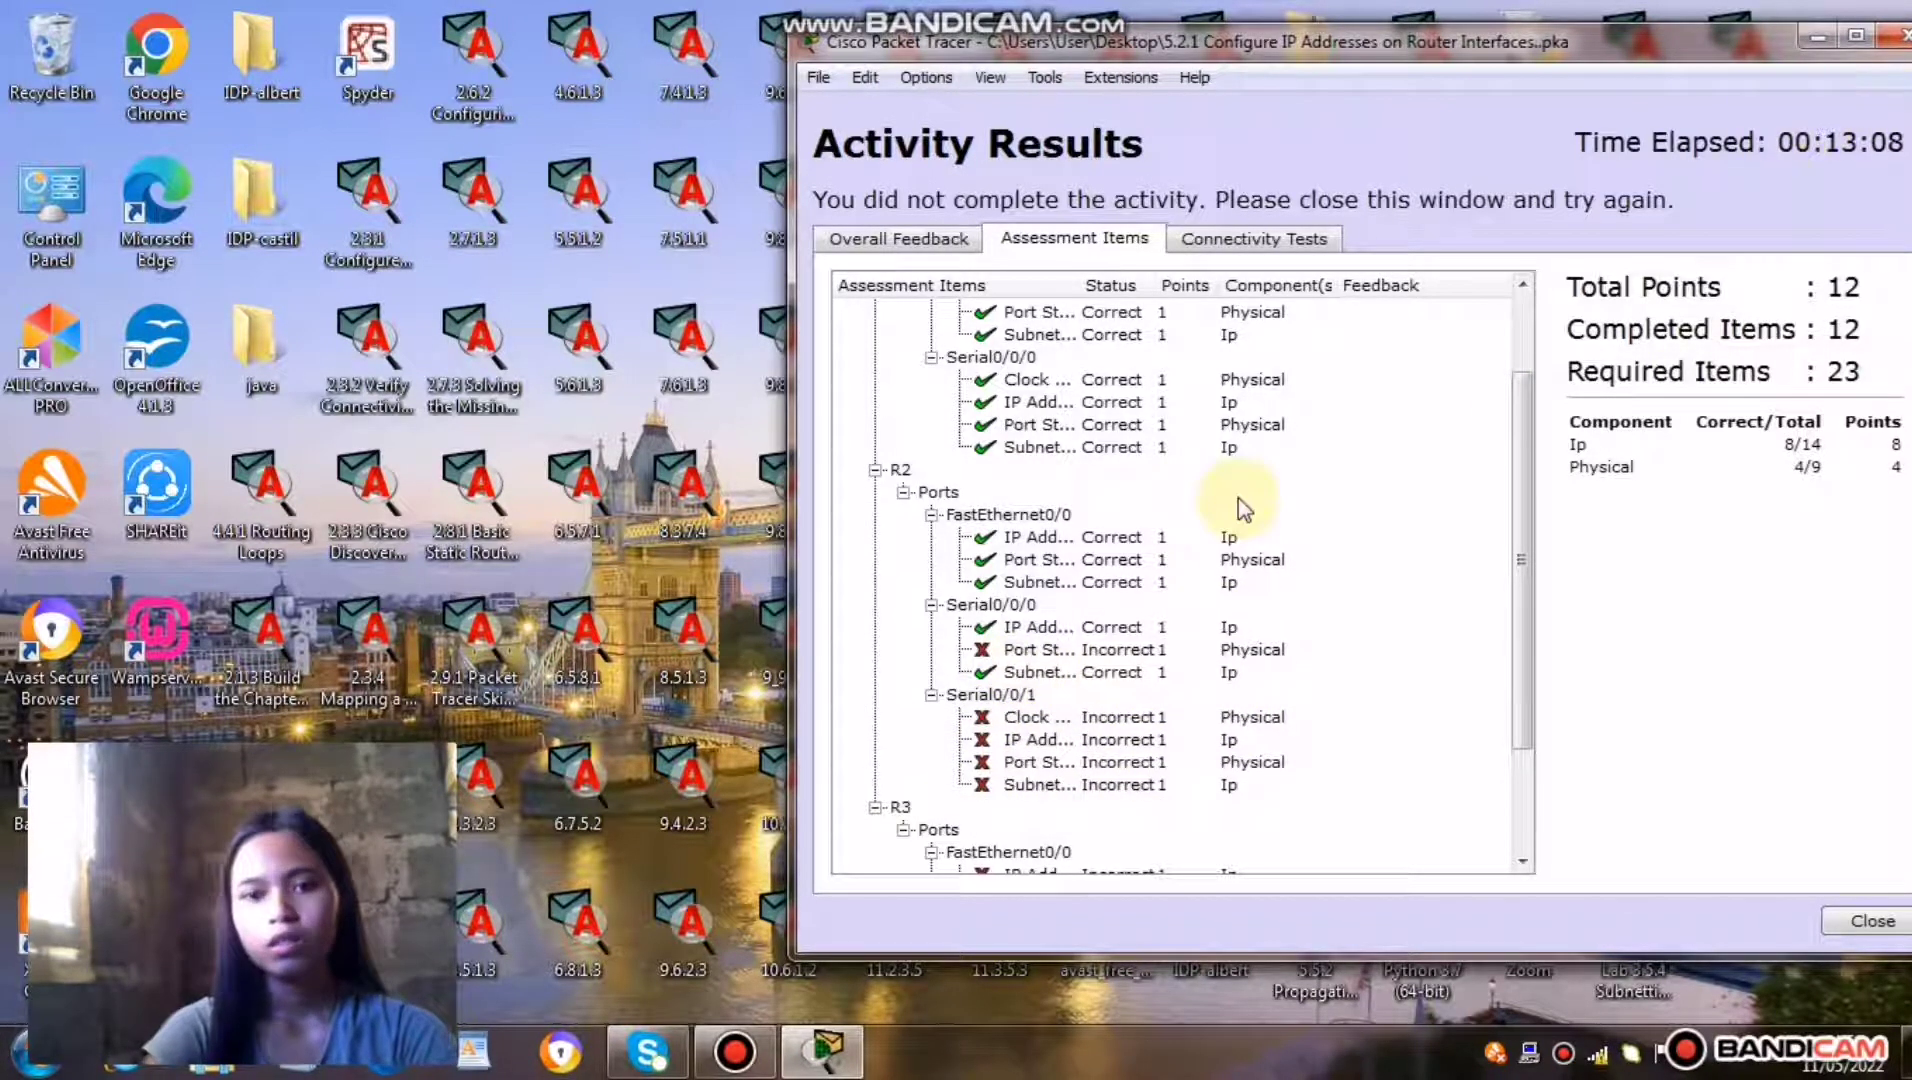
left_click(1900, 40)
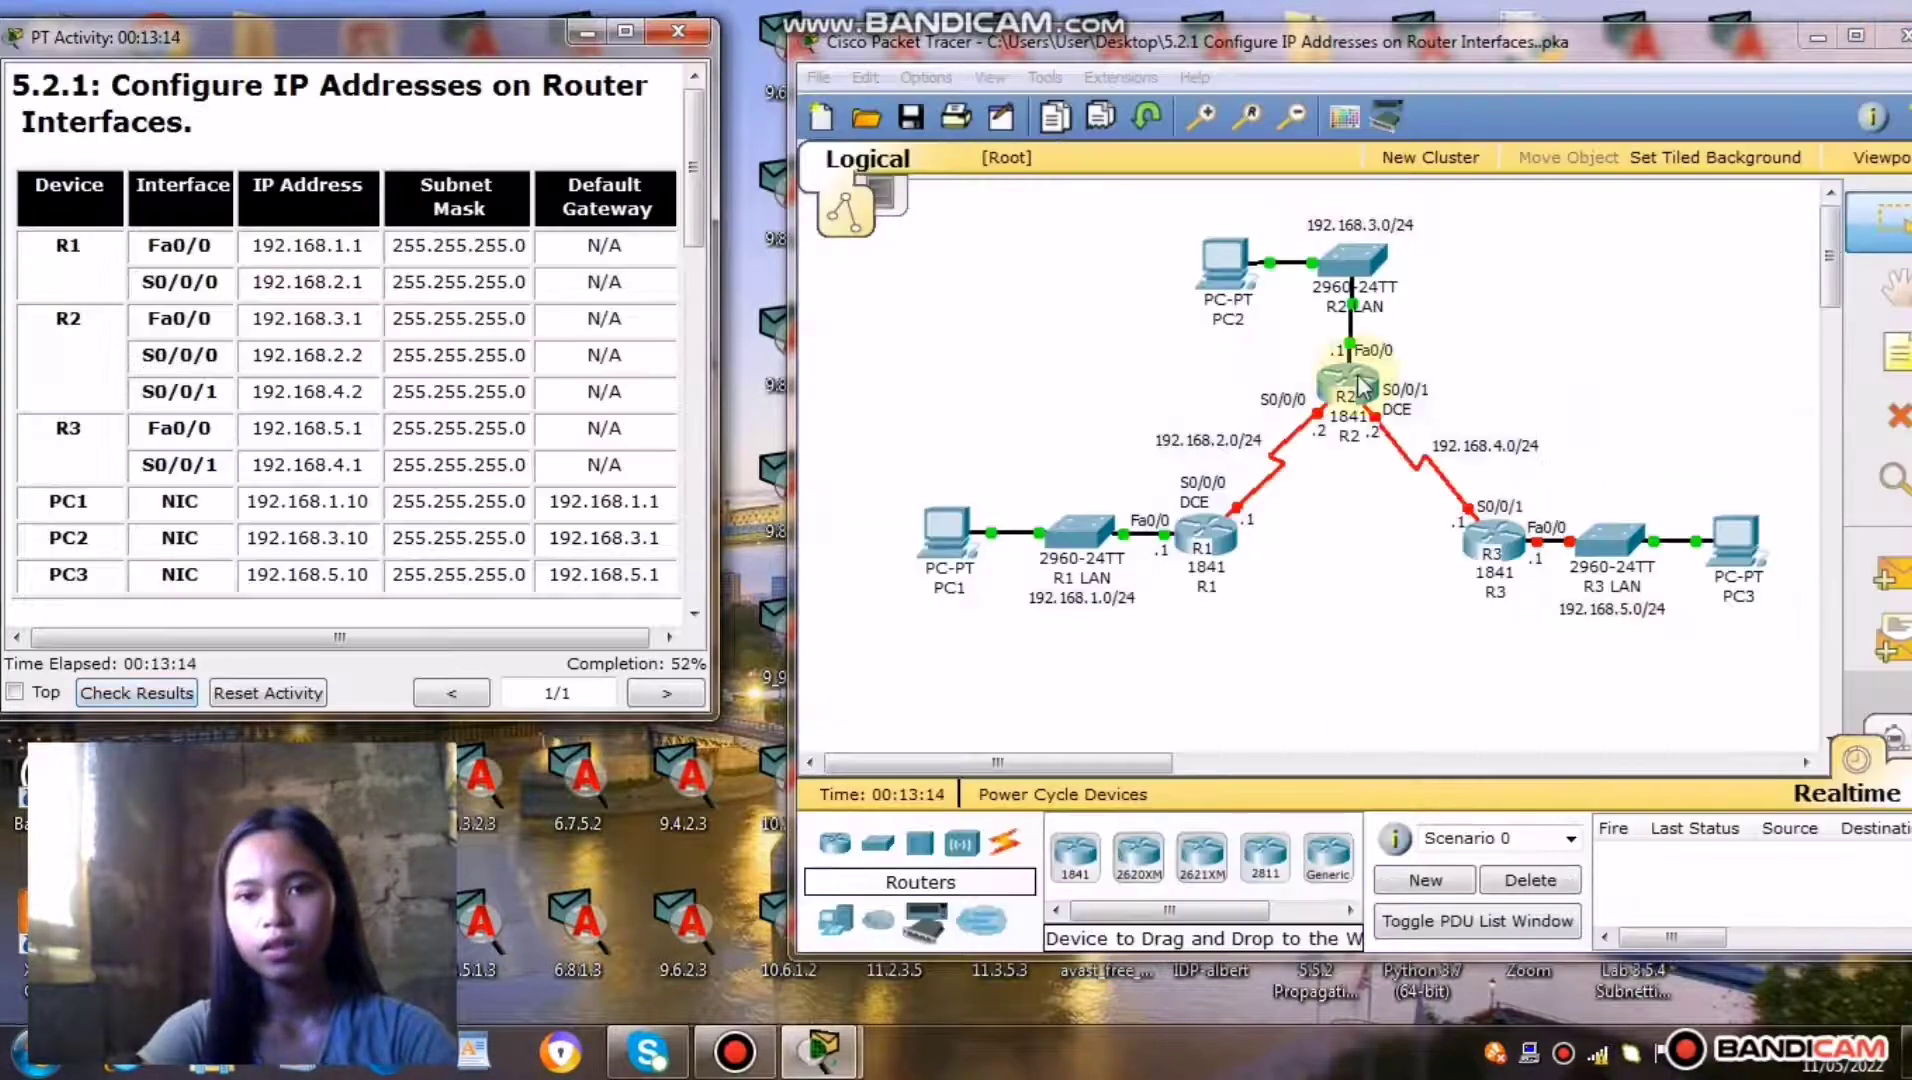
Step: Open router R2's command line from the topology and move its window clear of the addressing table
left_click(1368, 393)
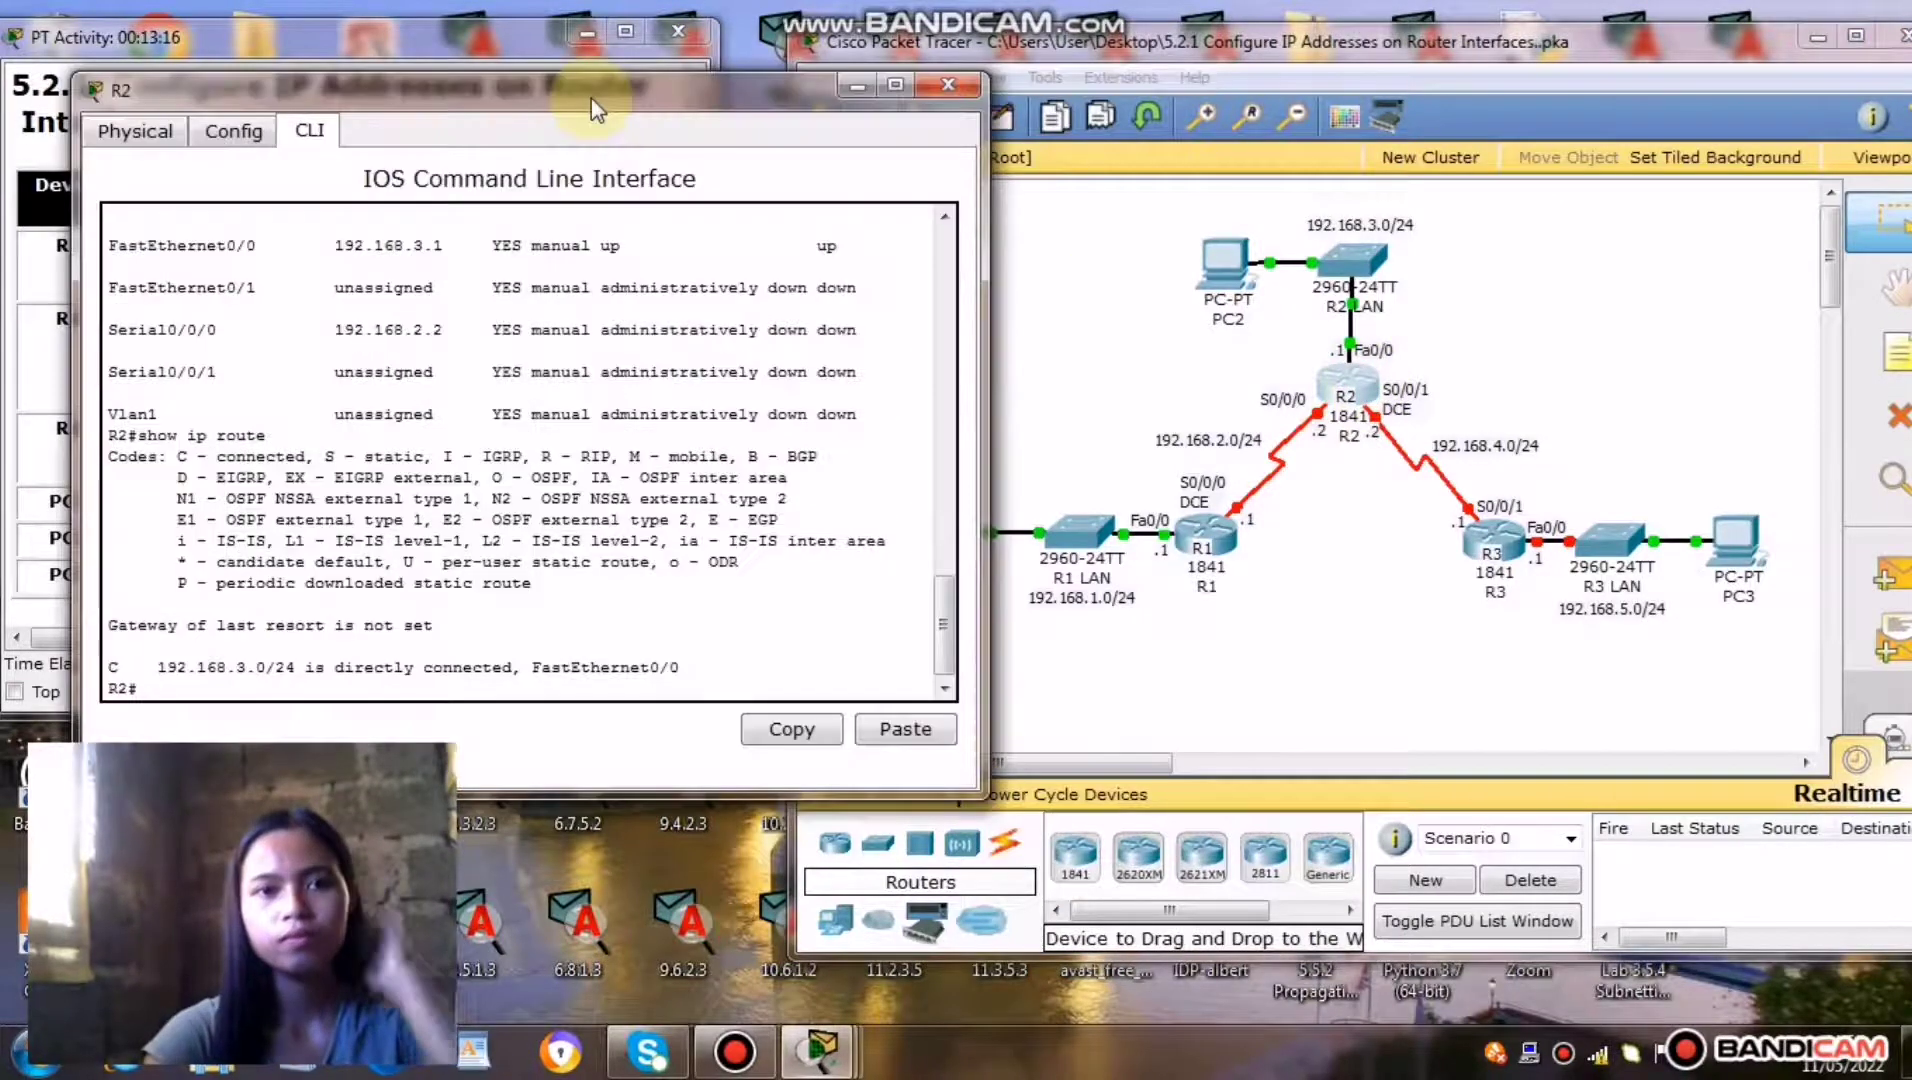
left_click_drag(592, 99, 1082, 196)
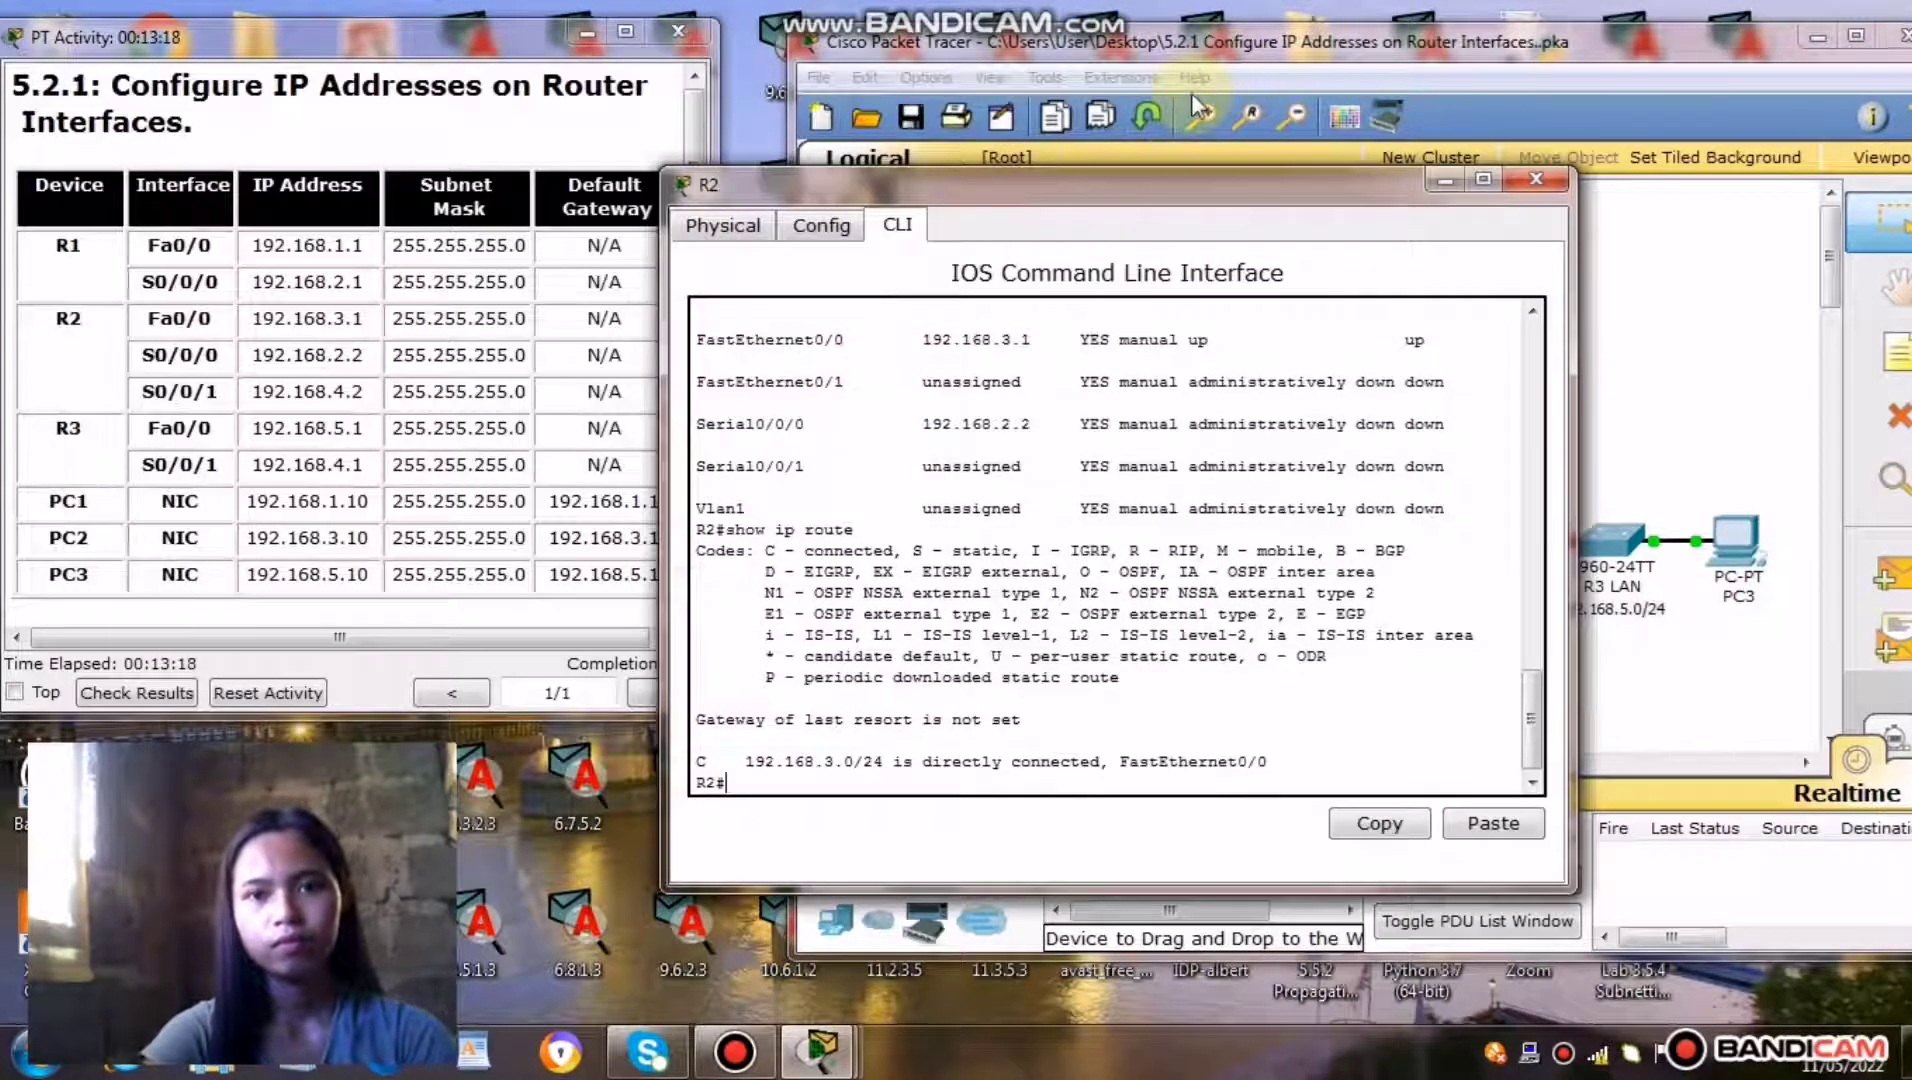
left_click_drag(1090, 195, 1236, 128)
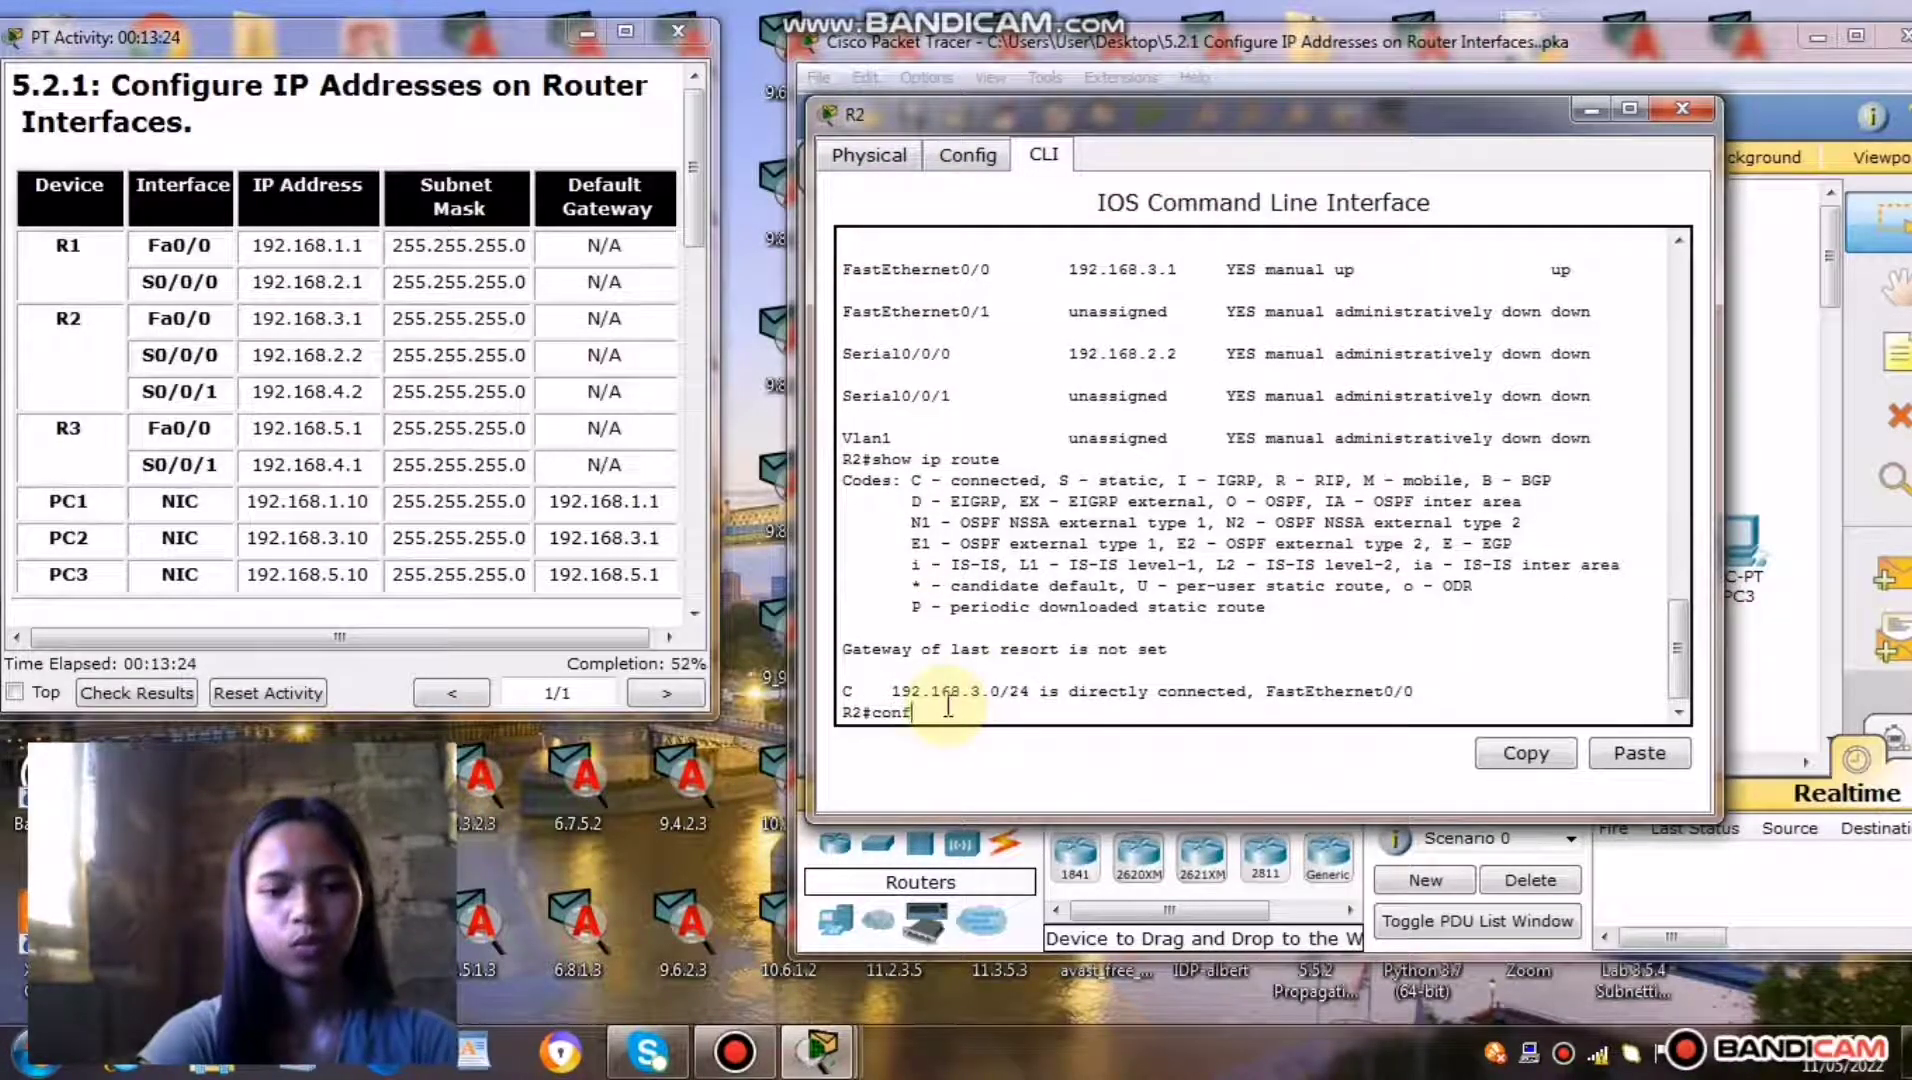
Step: Enter R2's global configuration mode with conf t and select its first serial interface with int s0/0/0
type("t")
key("Return")
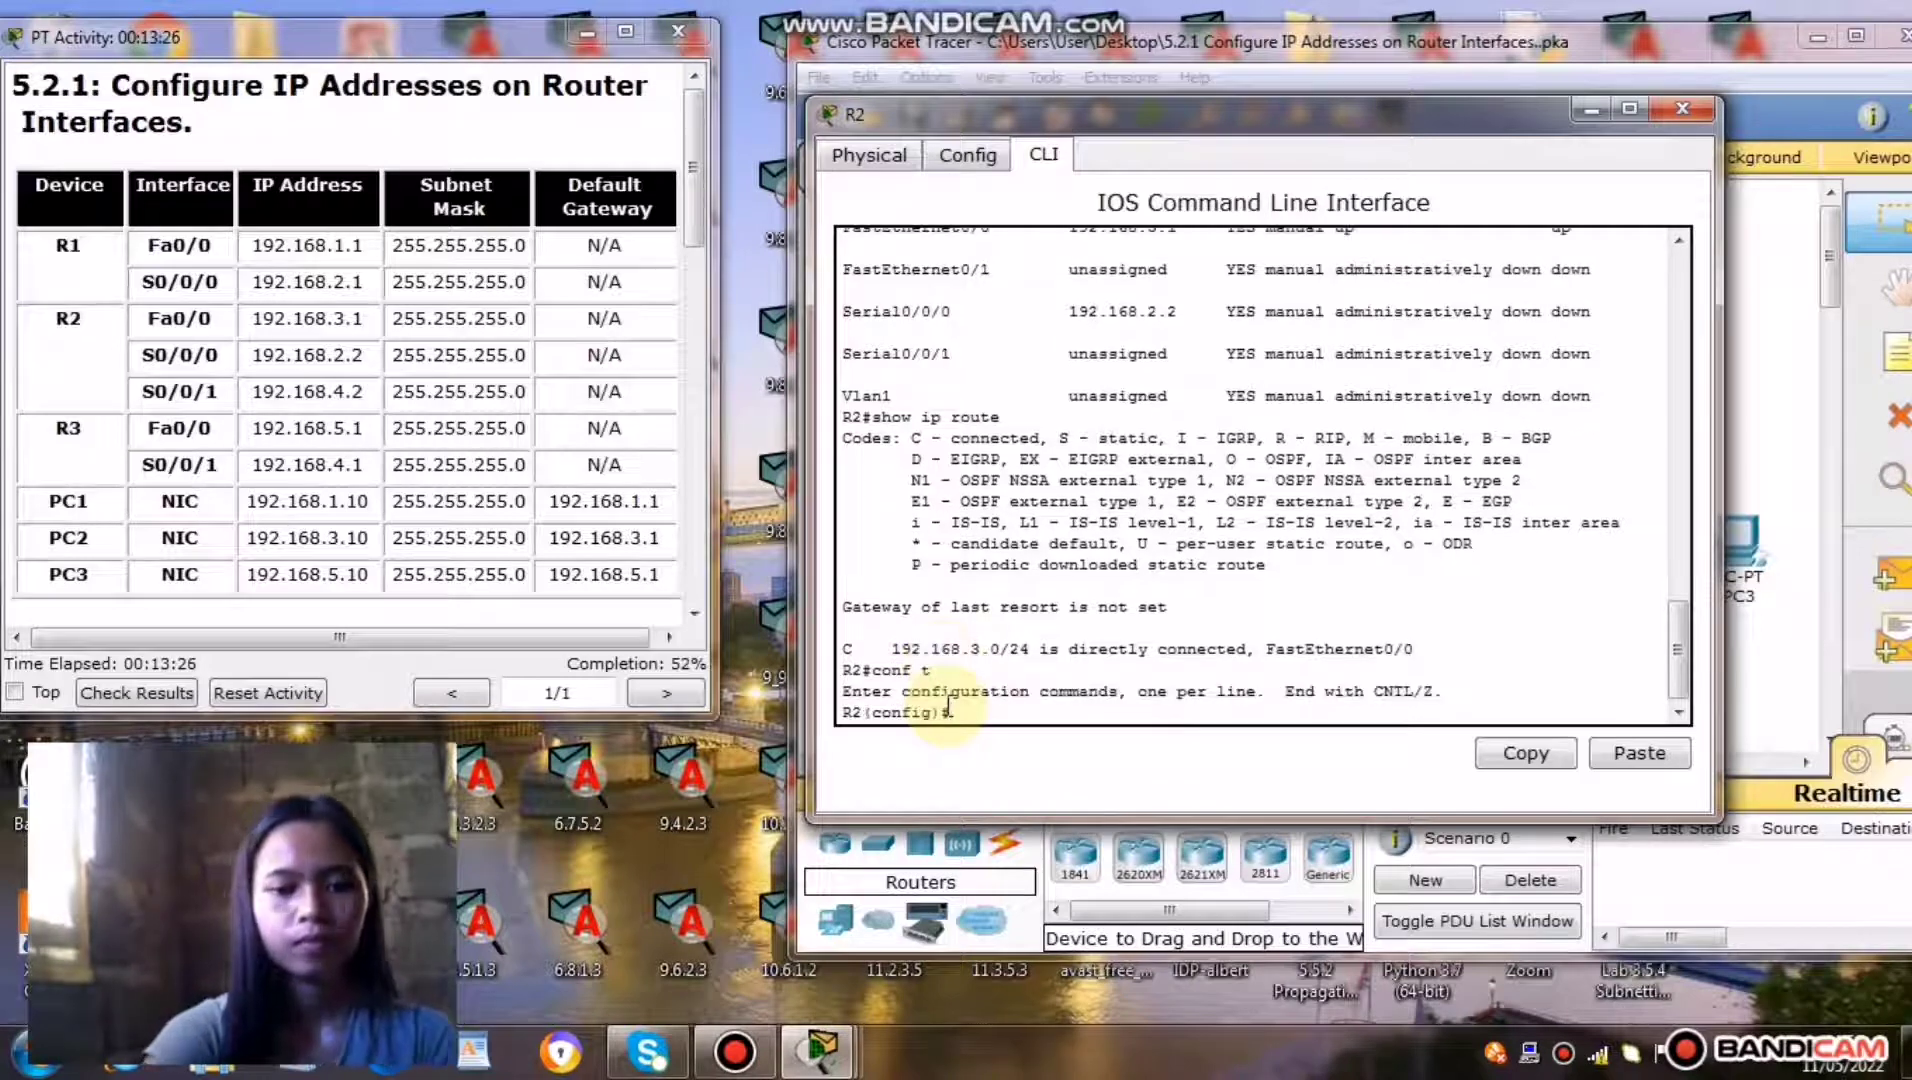
type("int s0/0")
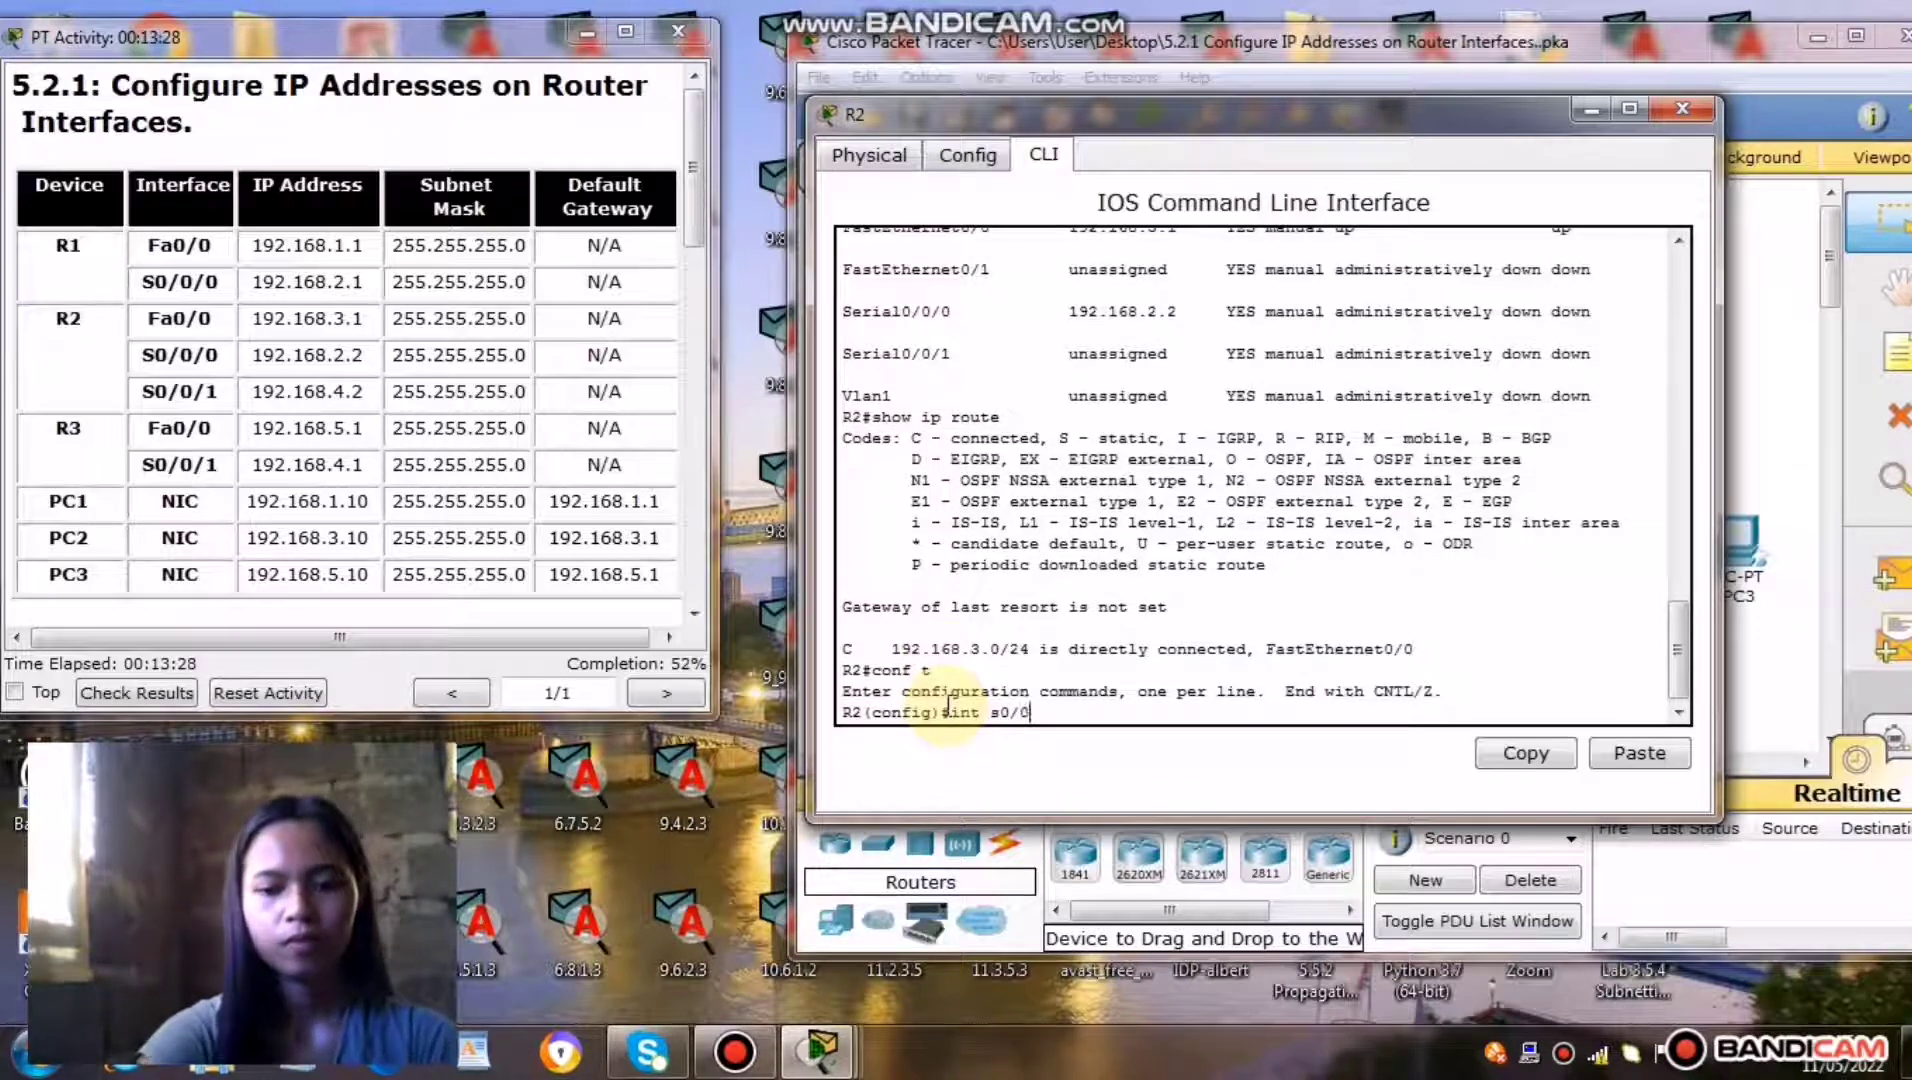
type("/0")
key("Return")
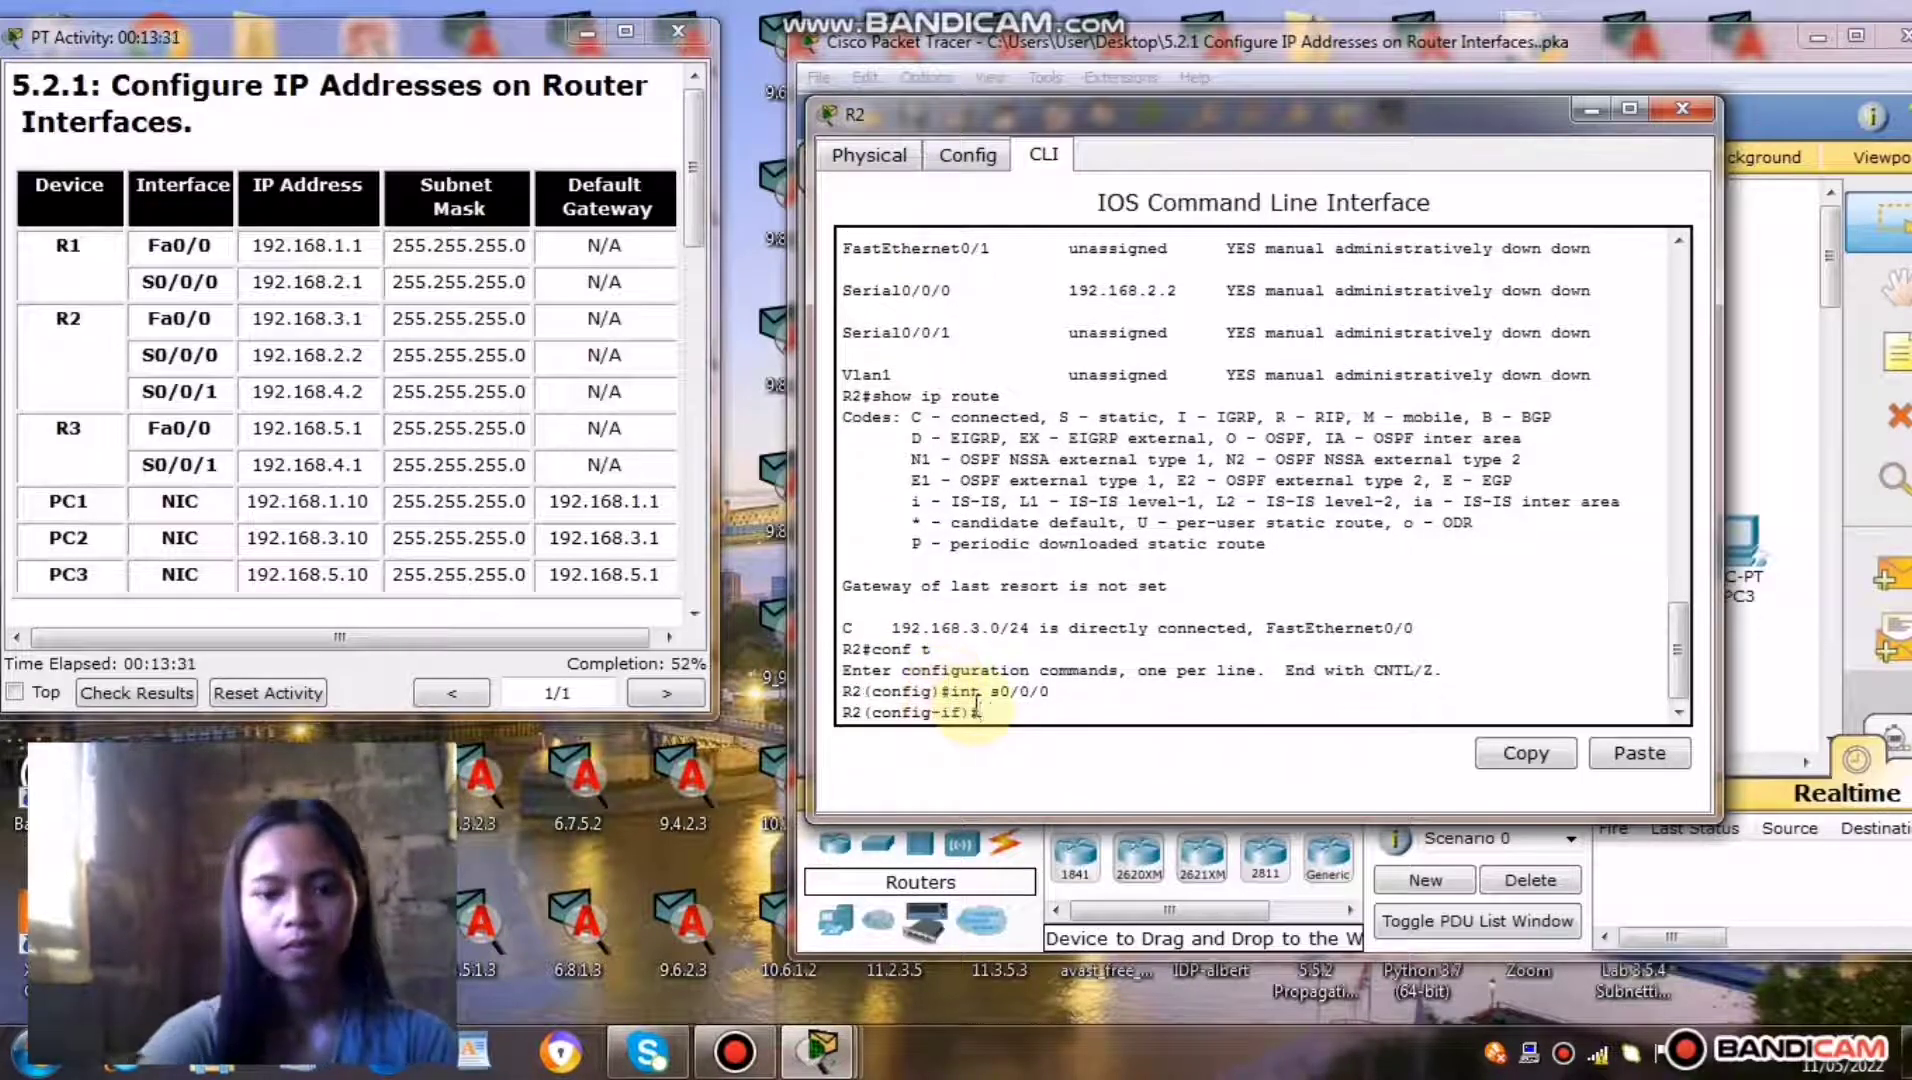
Step: Assign IP address 192.168.2.2 with mask 255.255.255.0 to R2's S0/0/0, copying the address from the addressing table
type("ip")
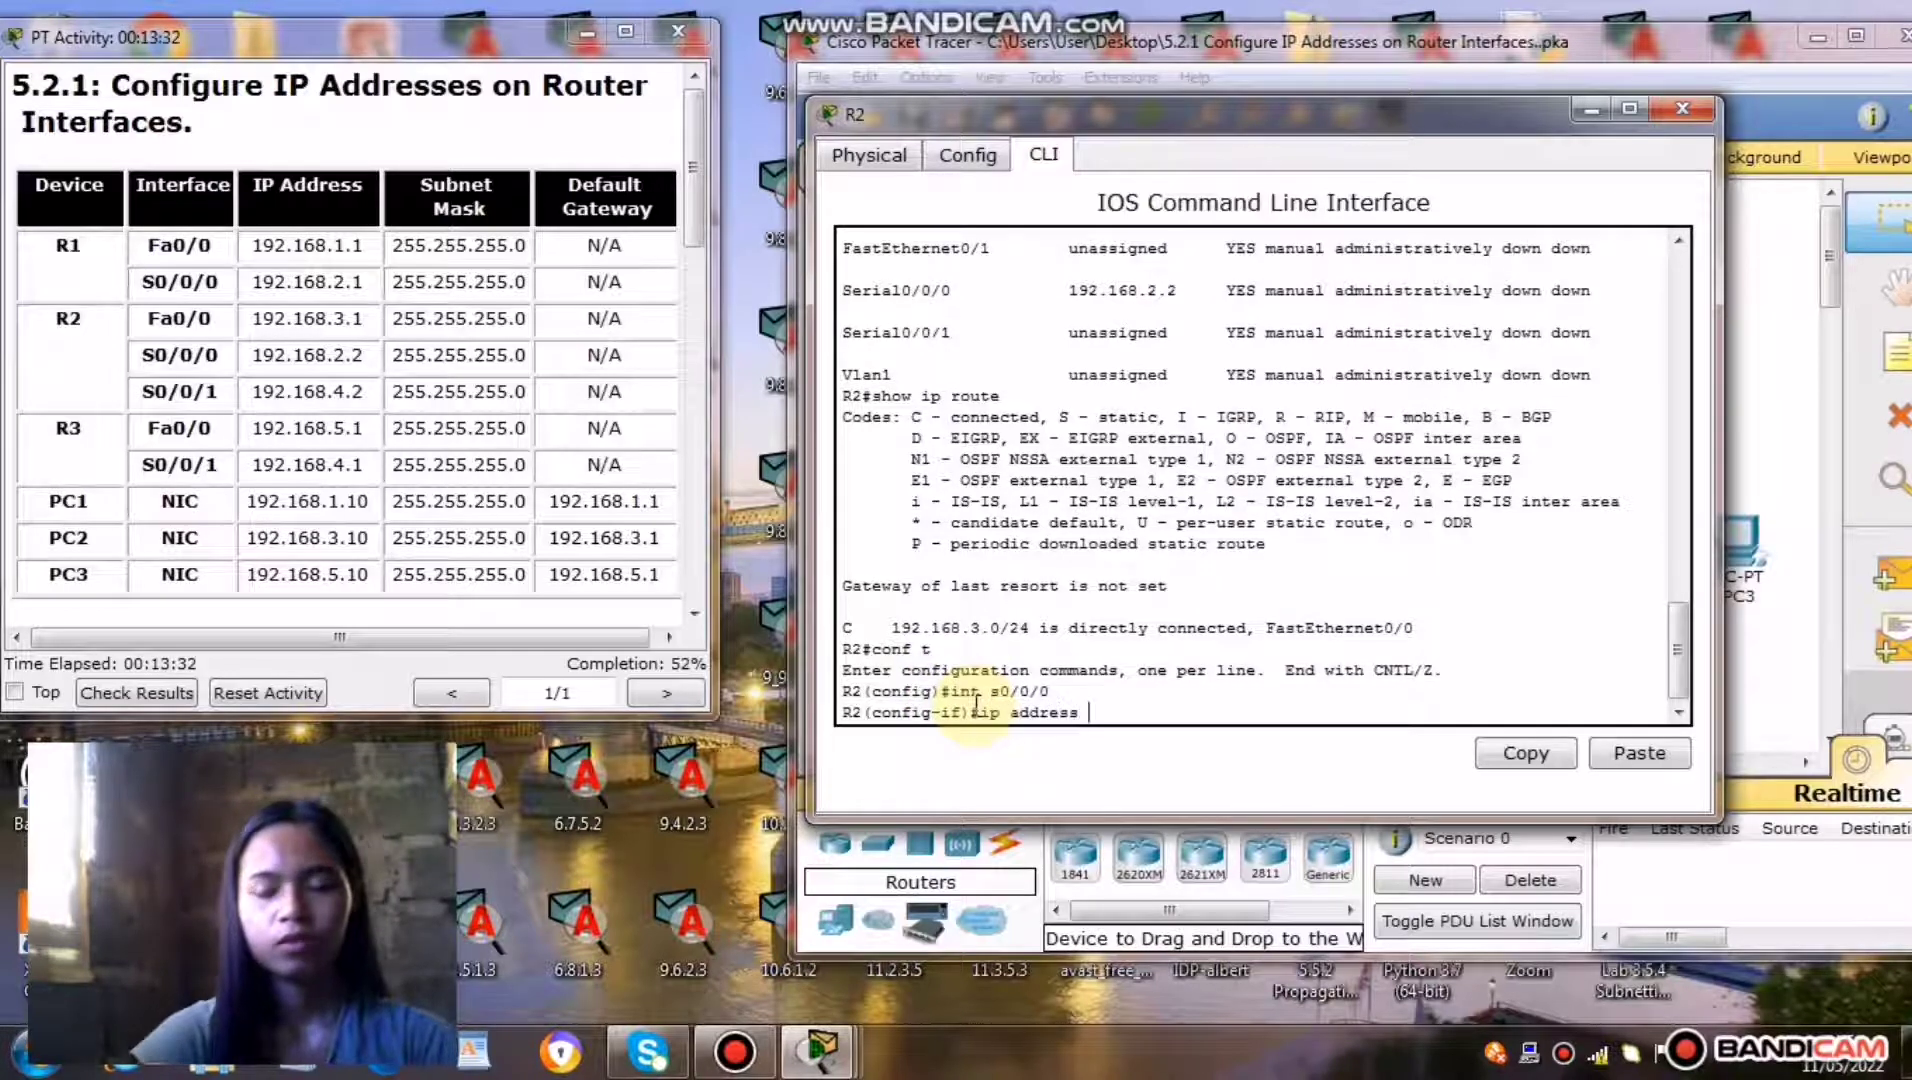
type(" address")
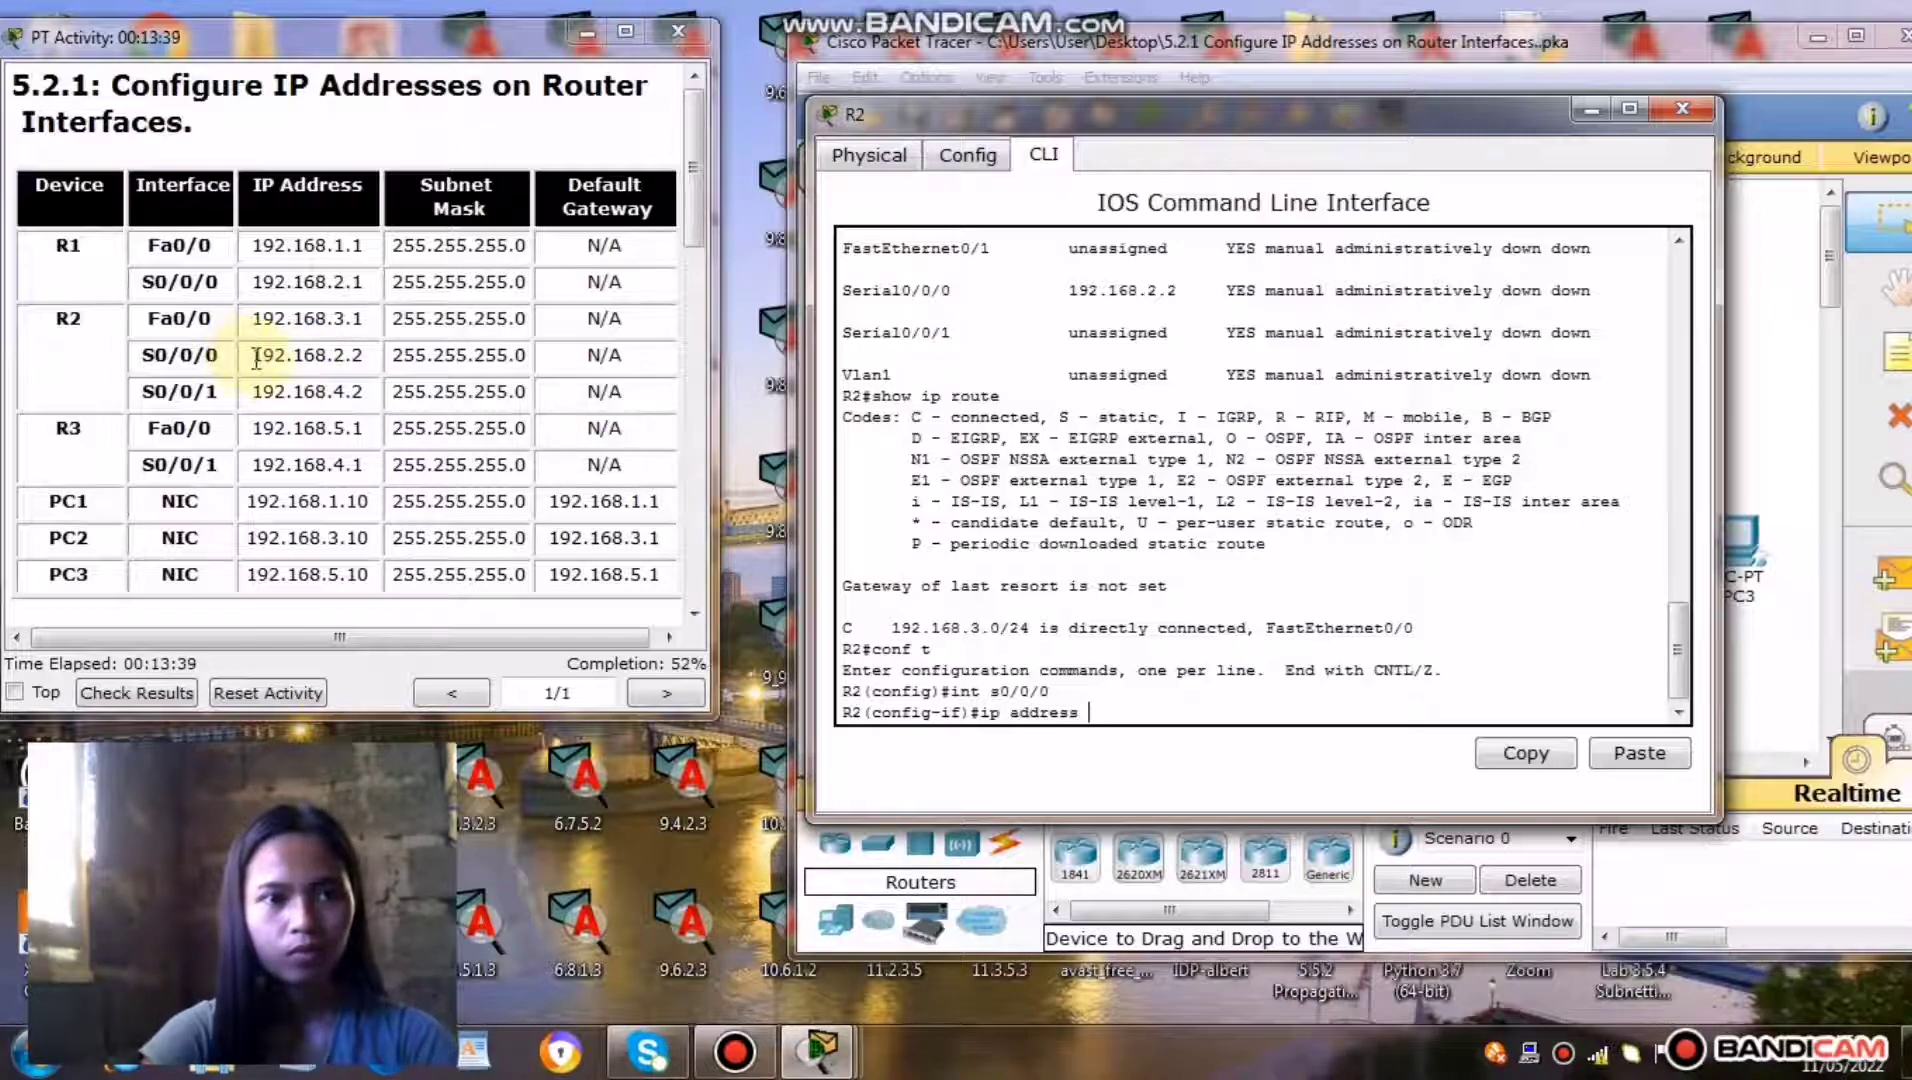
left_click_drag(256, 357, 362, 359)
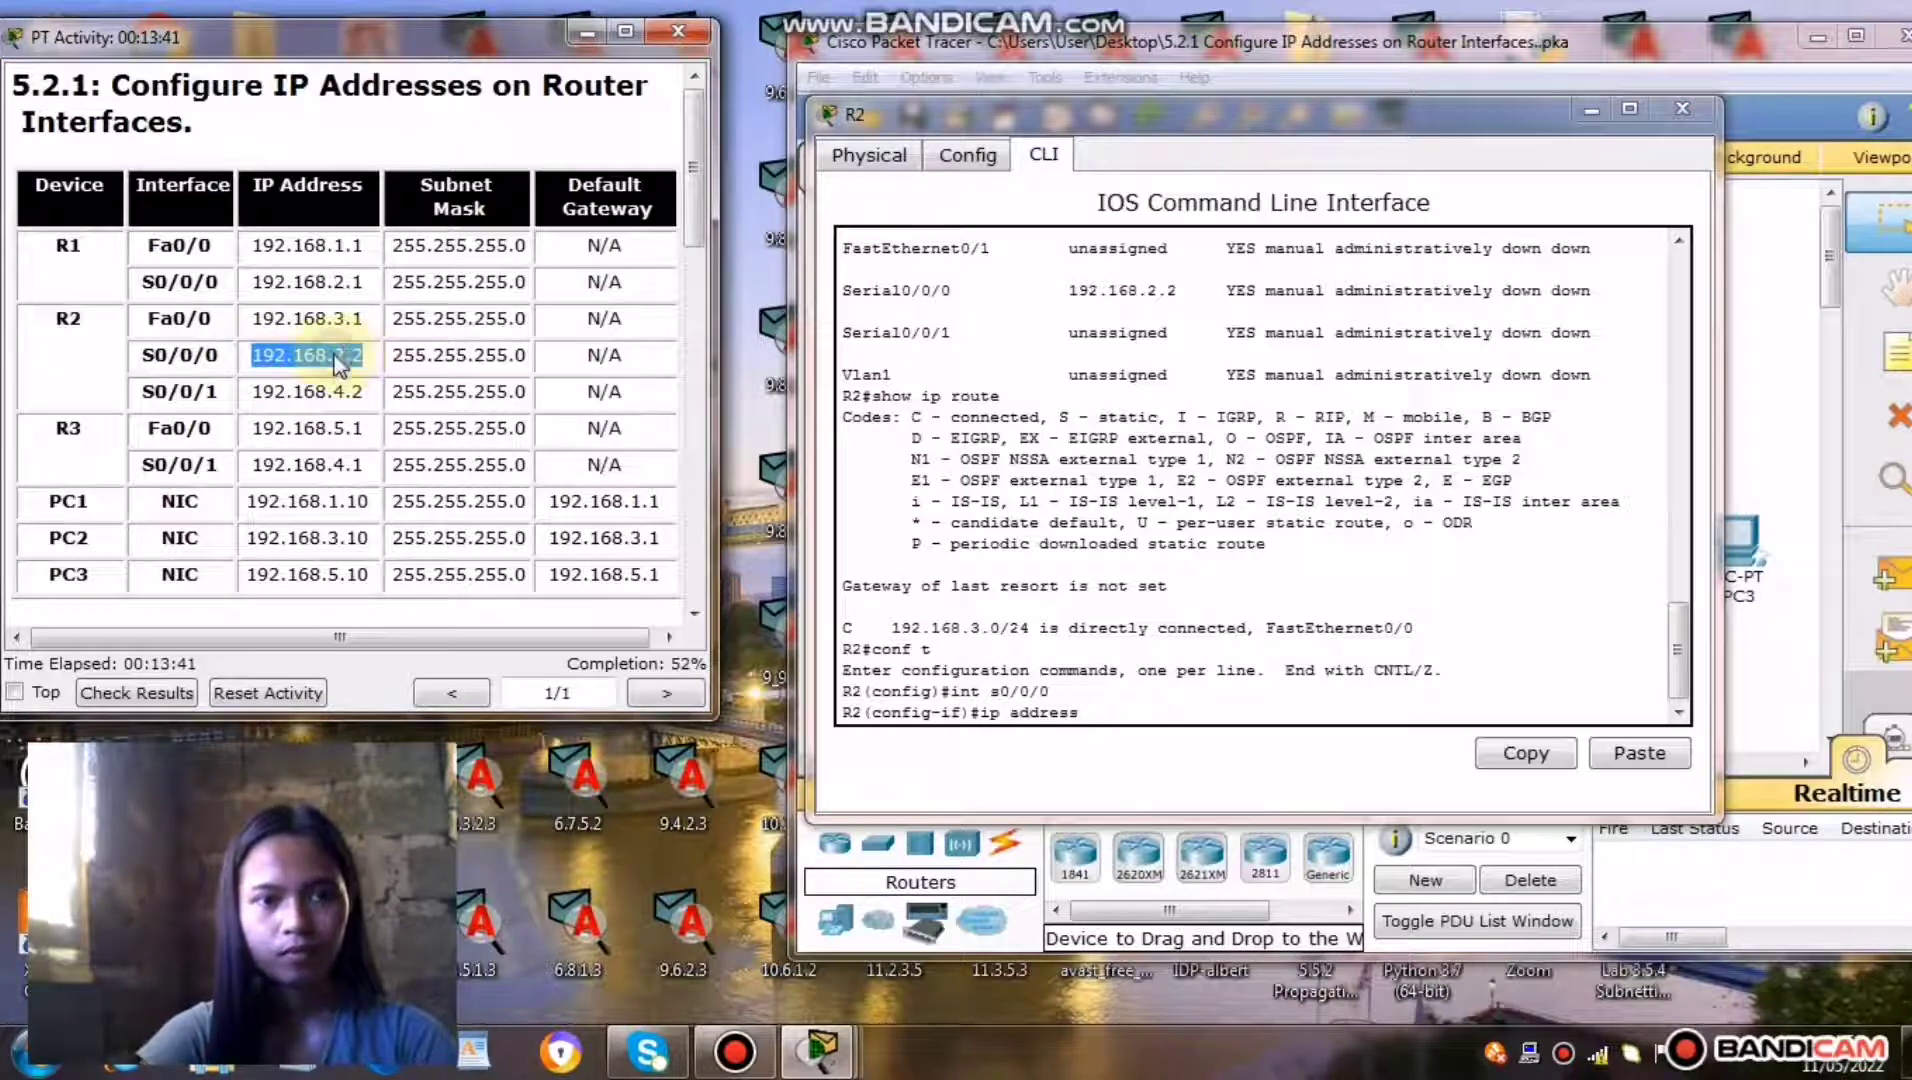
right_click(335, 357)
left_click(406, 480)
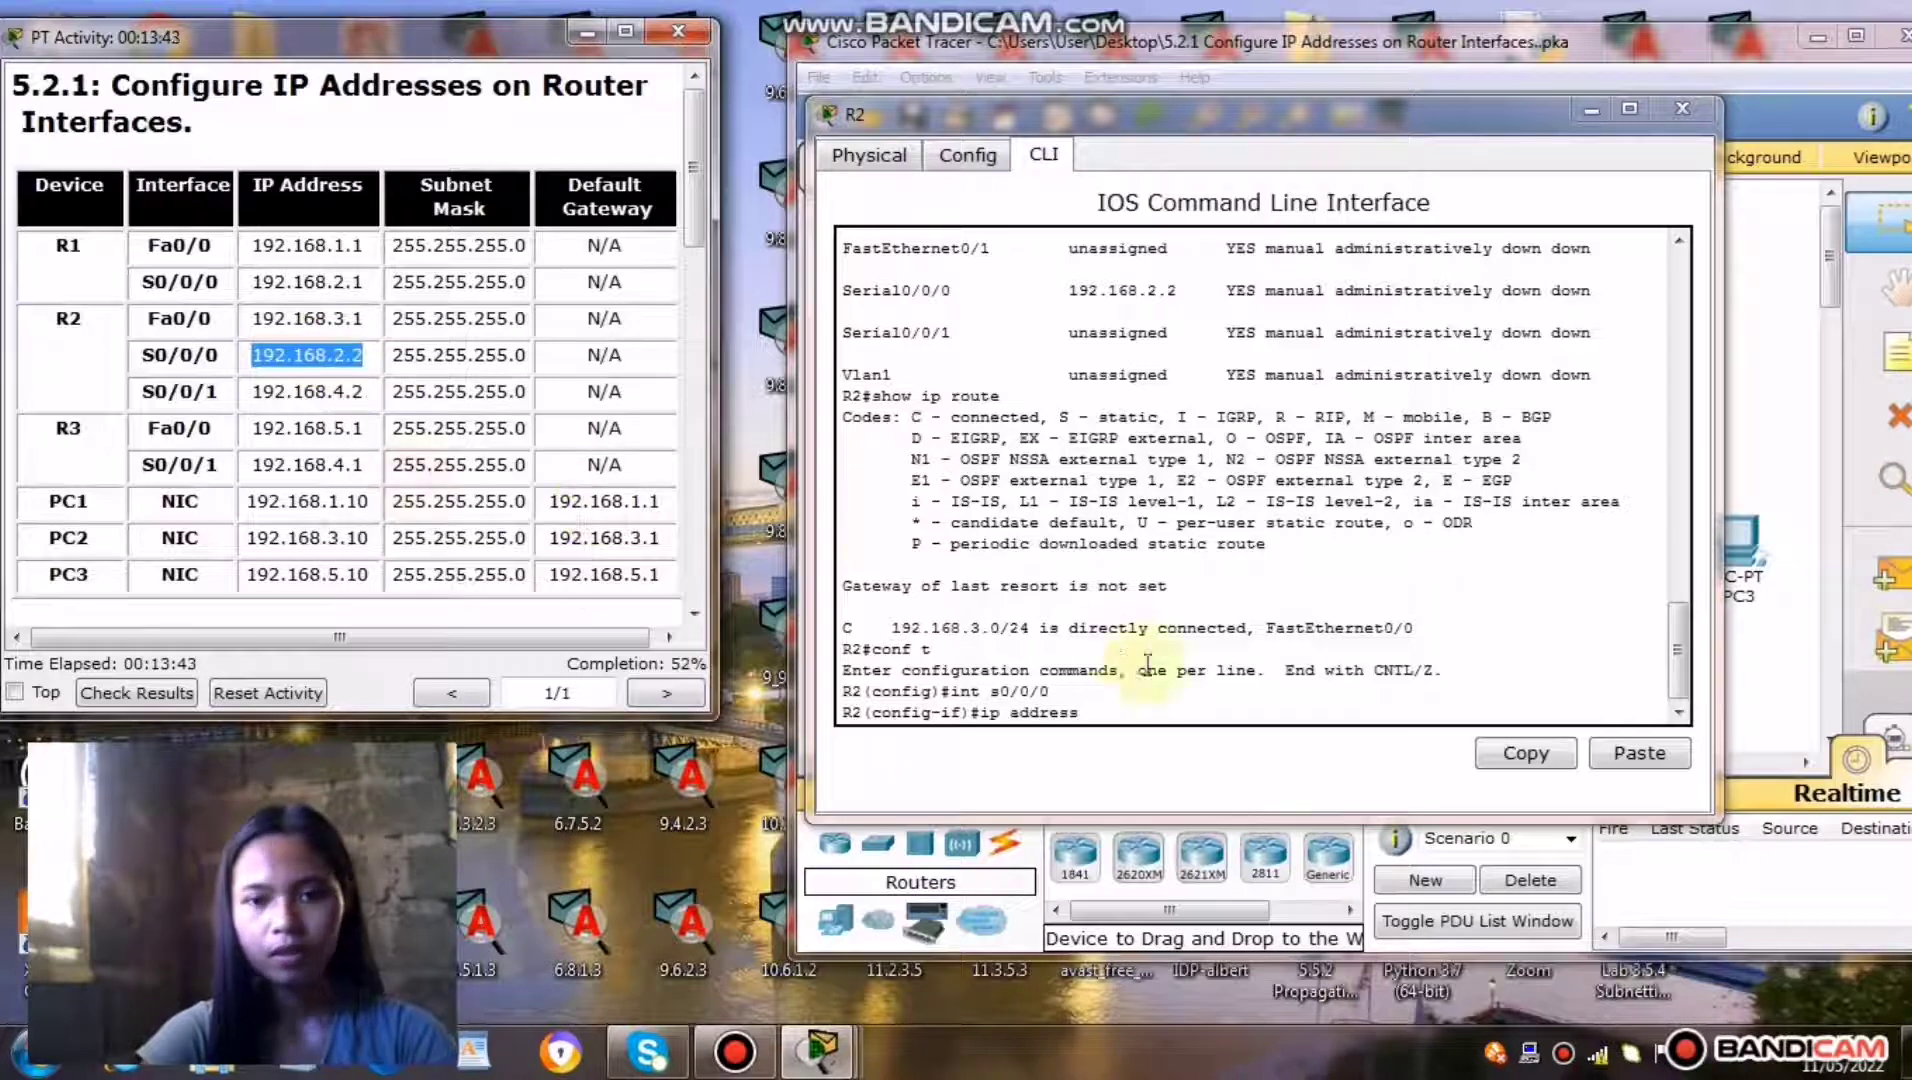
left_click(1094, 712)
right_click(1100, 716)
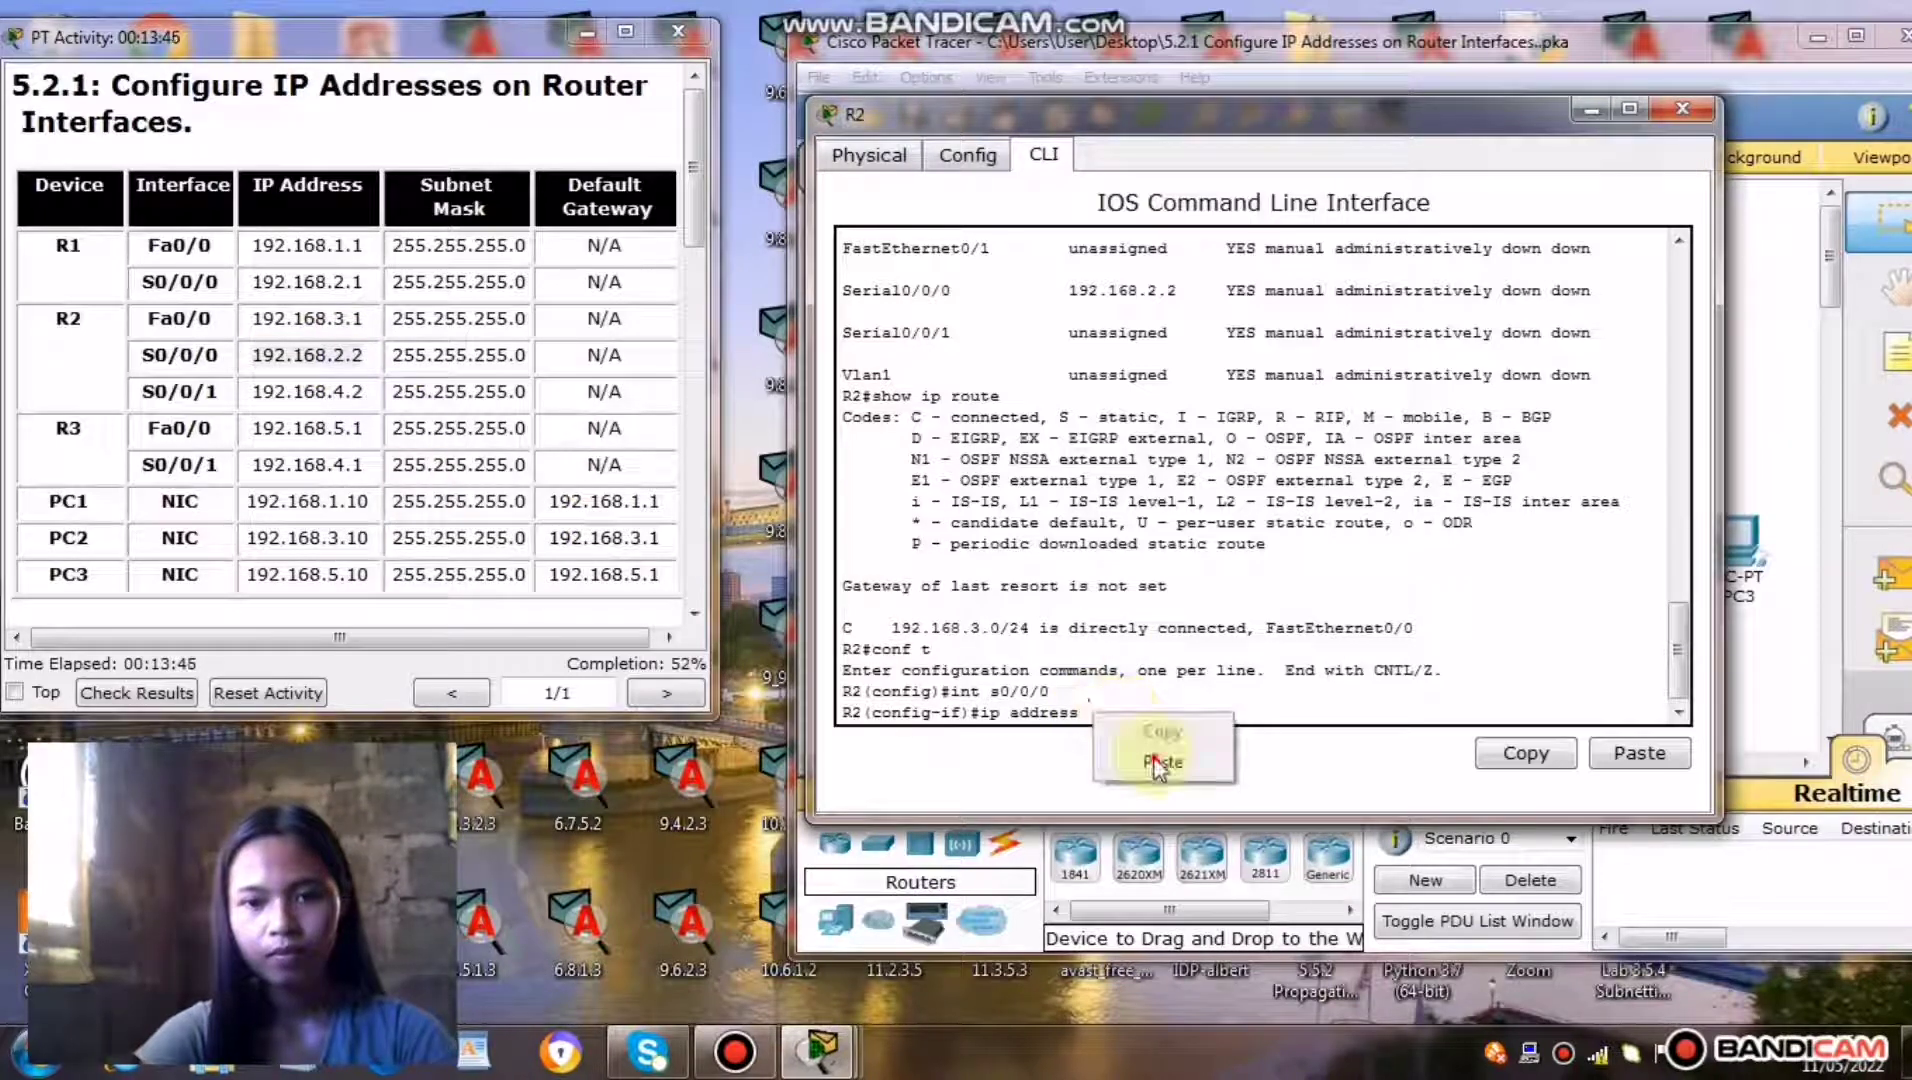
left_click(1160, 760)
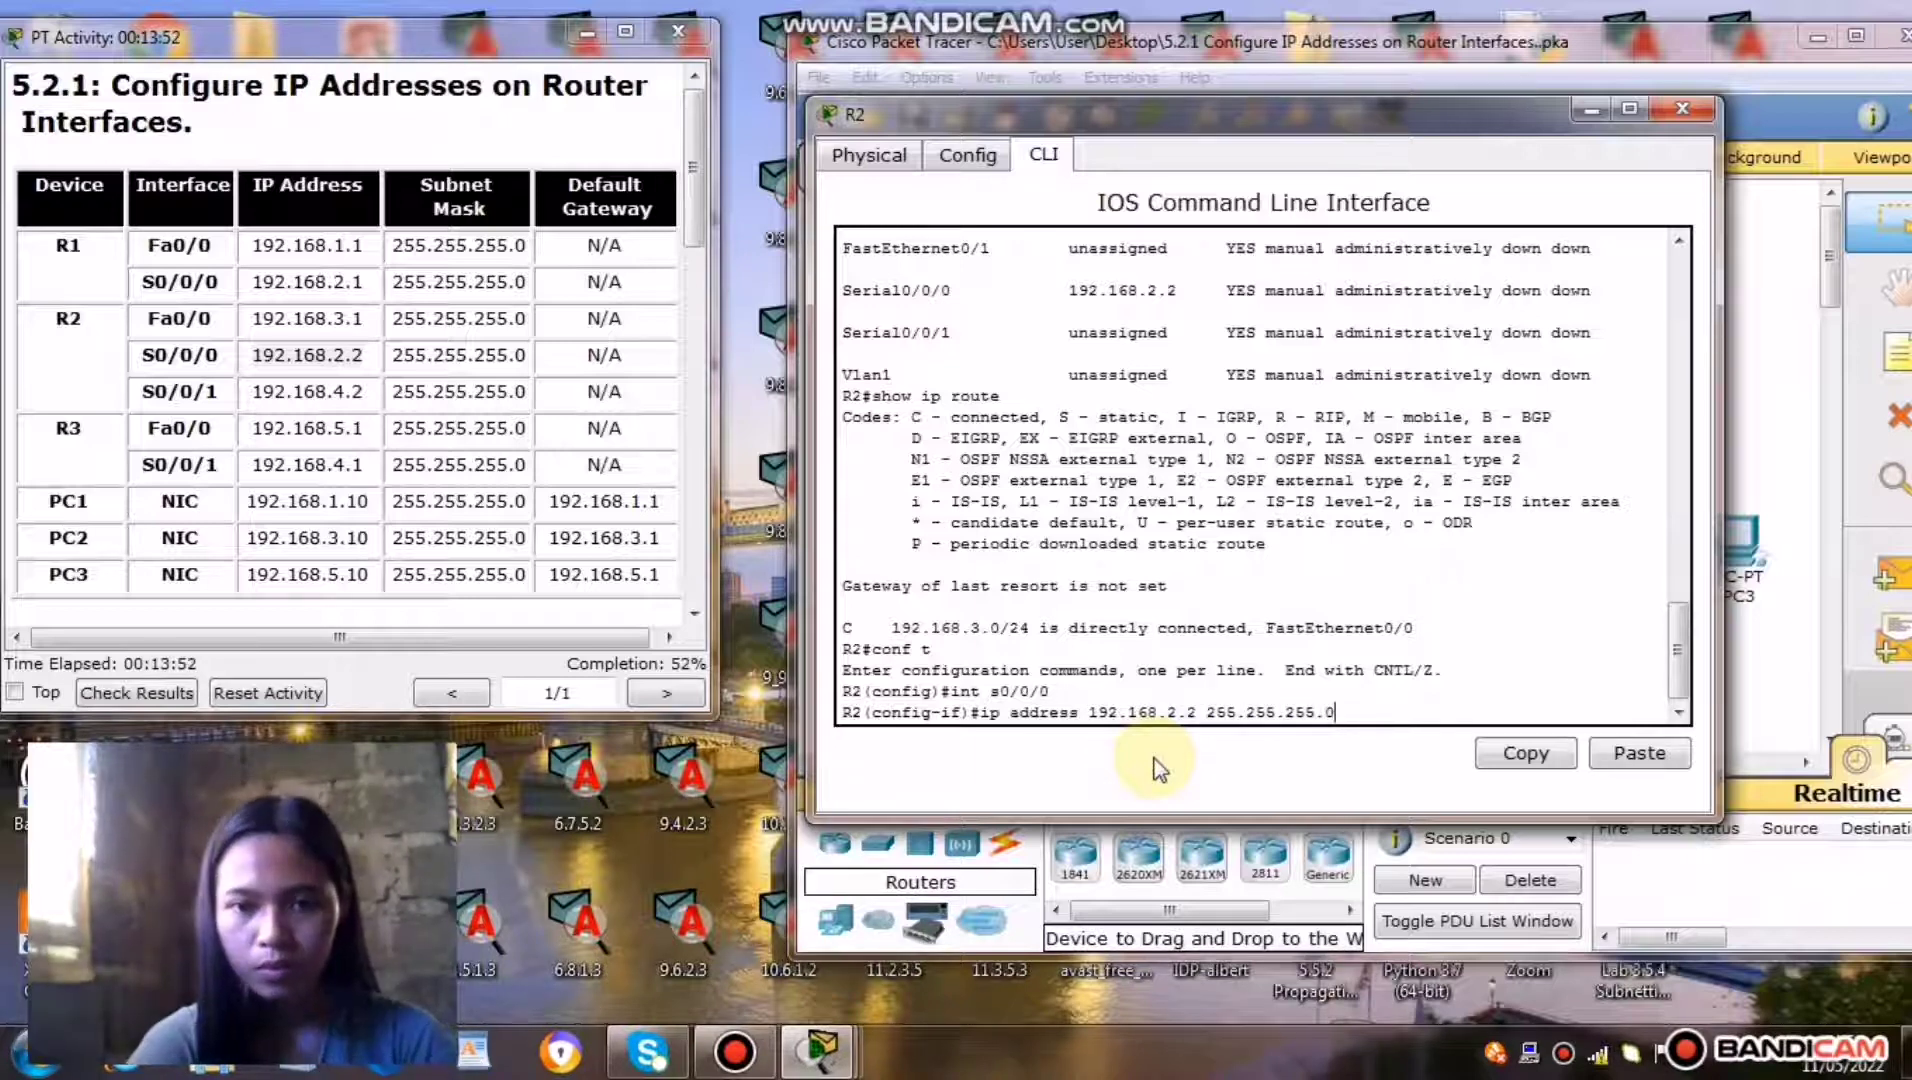
key("Return")
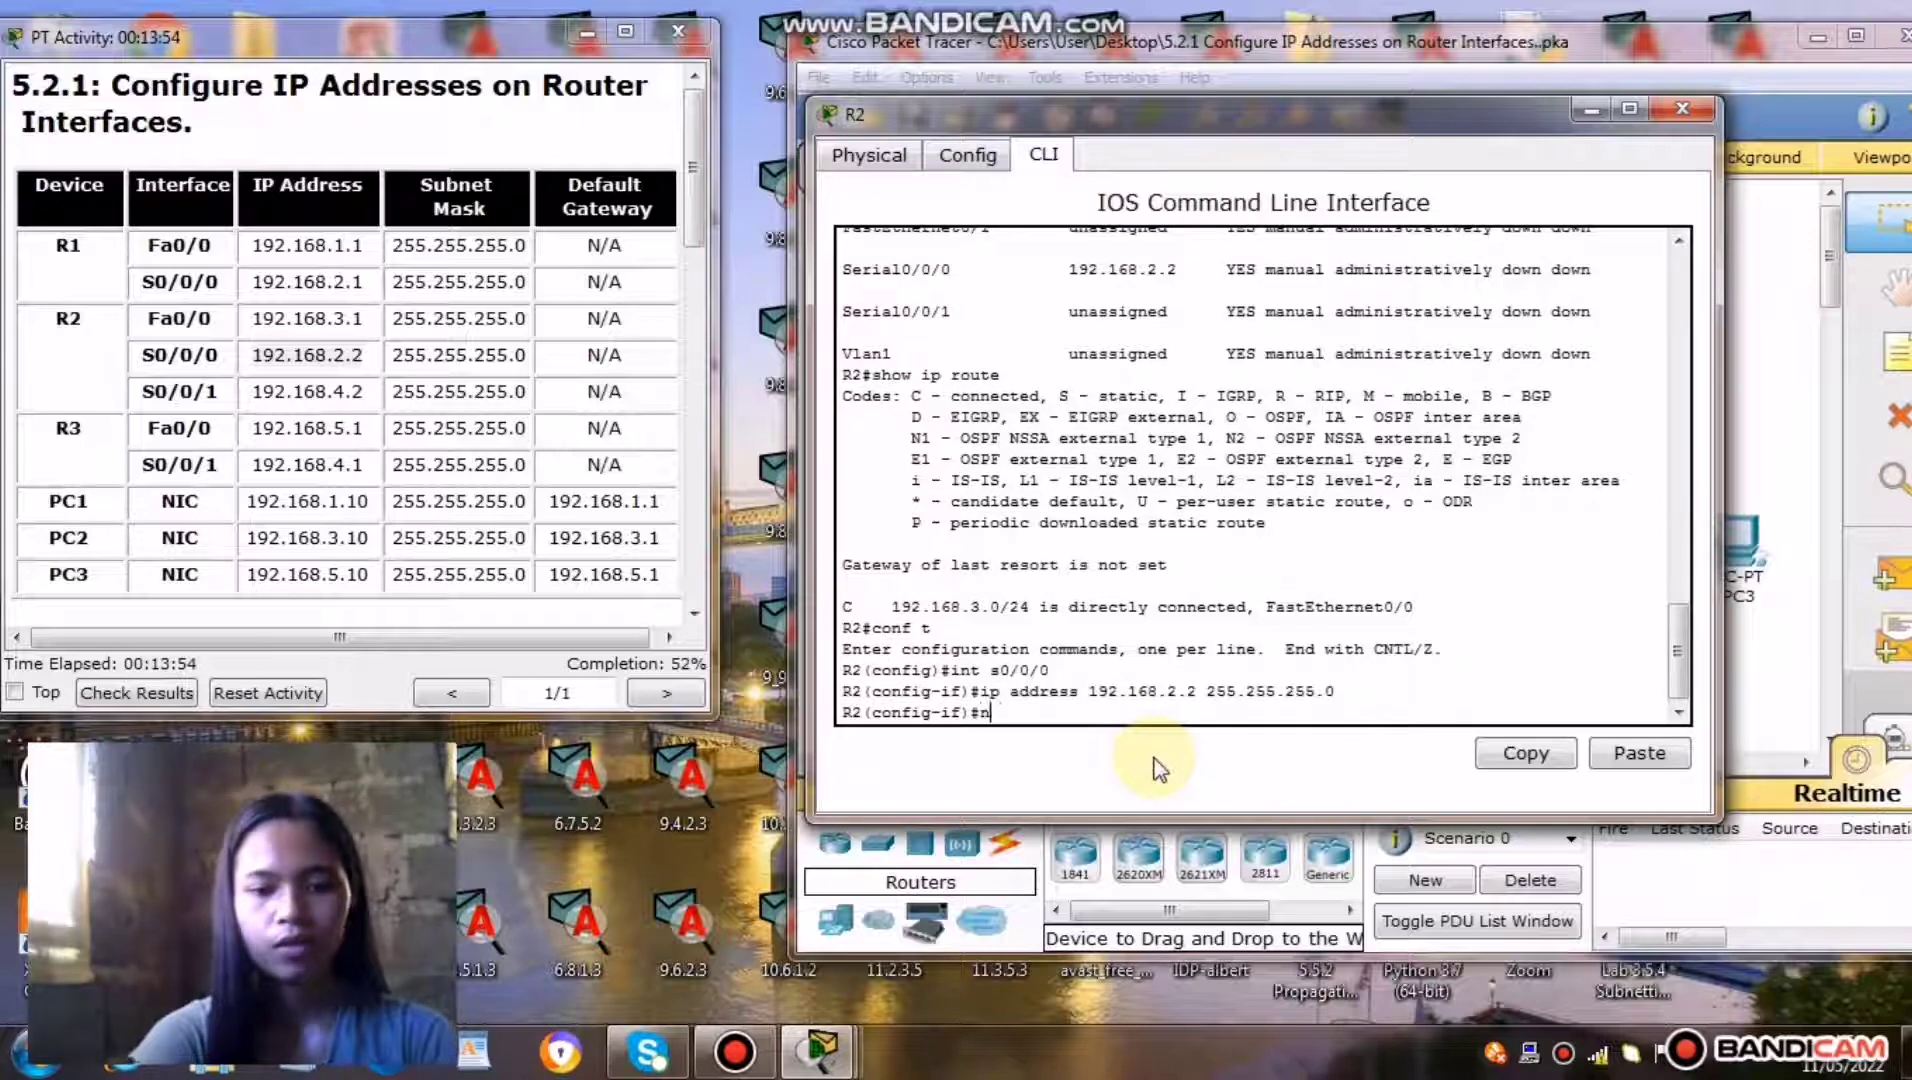
Step: Enable R2's S0/0/0 interface with no shutdown and bring back a clean interface configuration prompt
type("no shutdown")
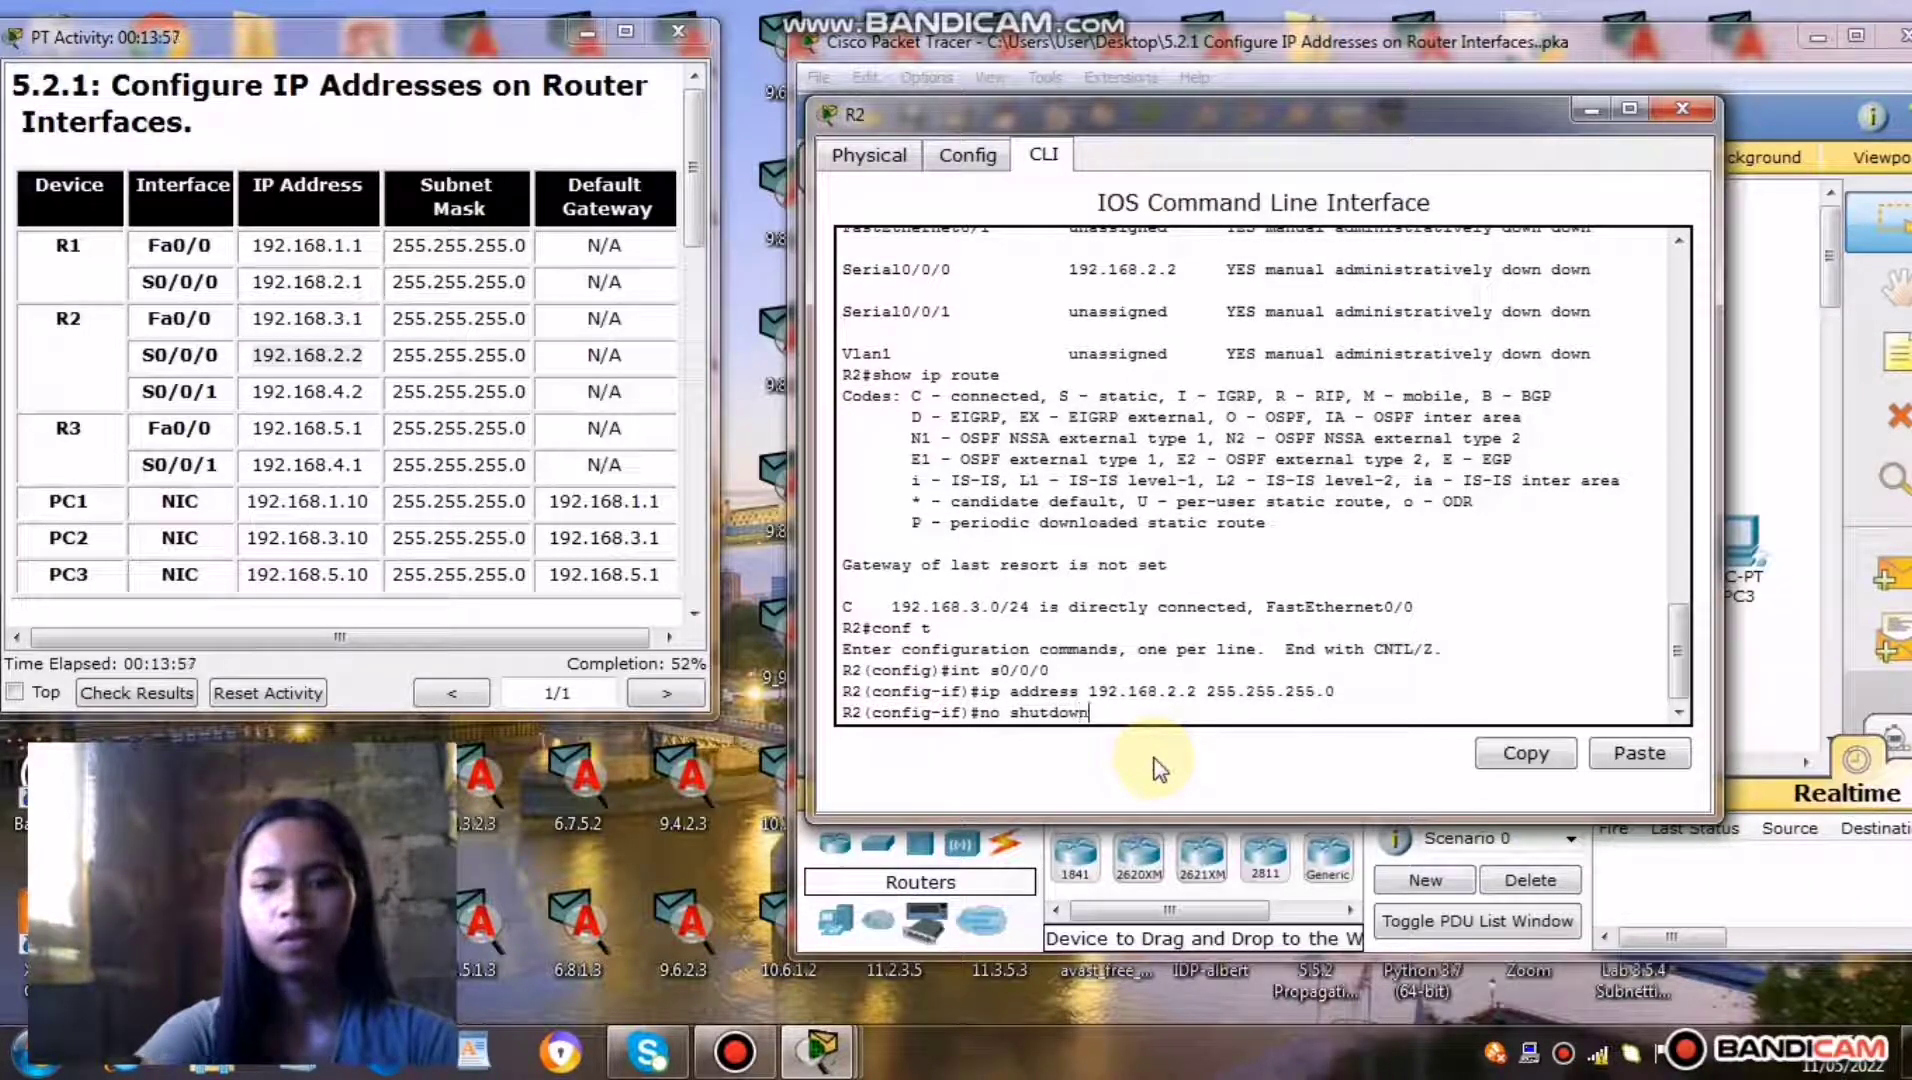
key("Return")
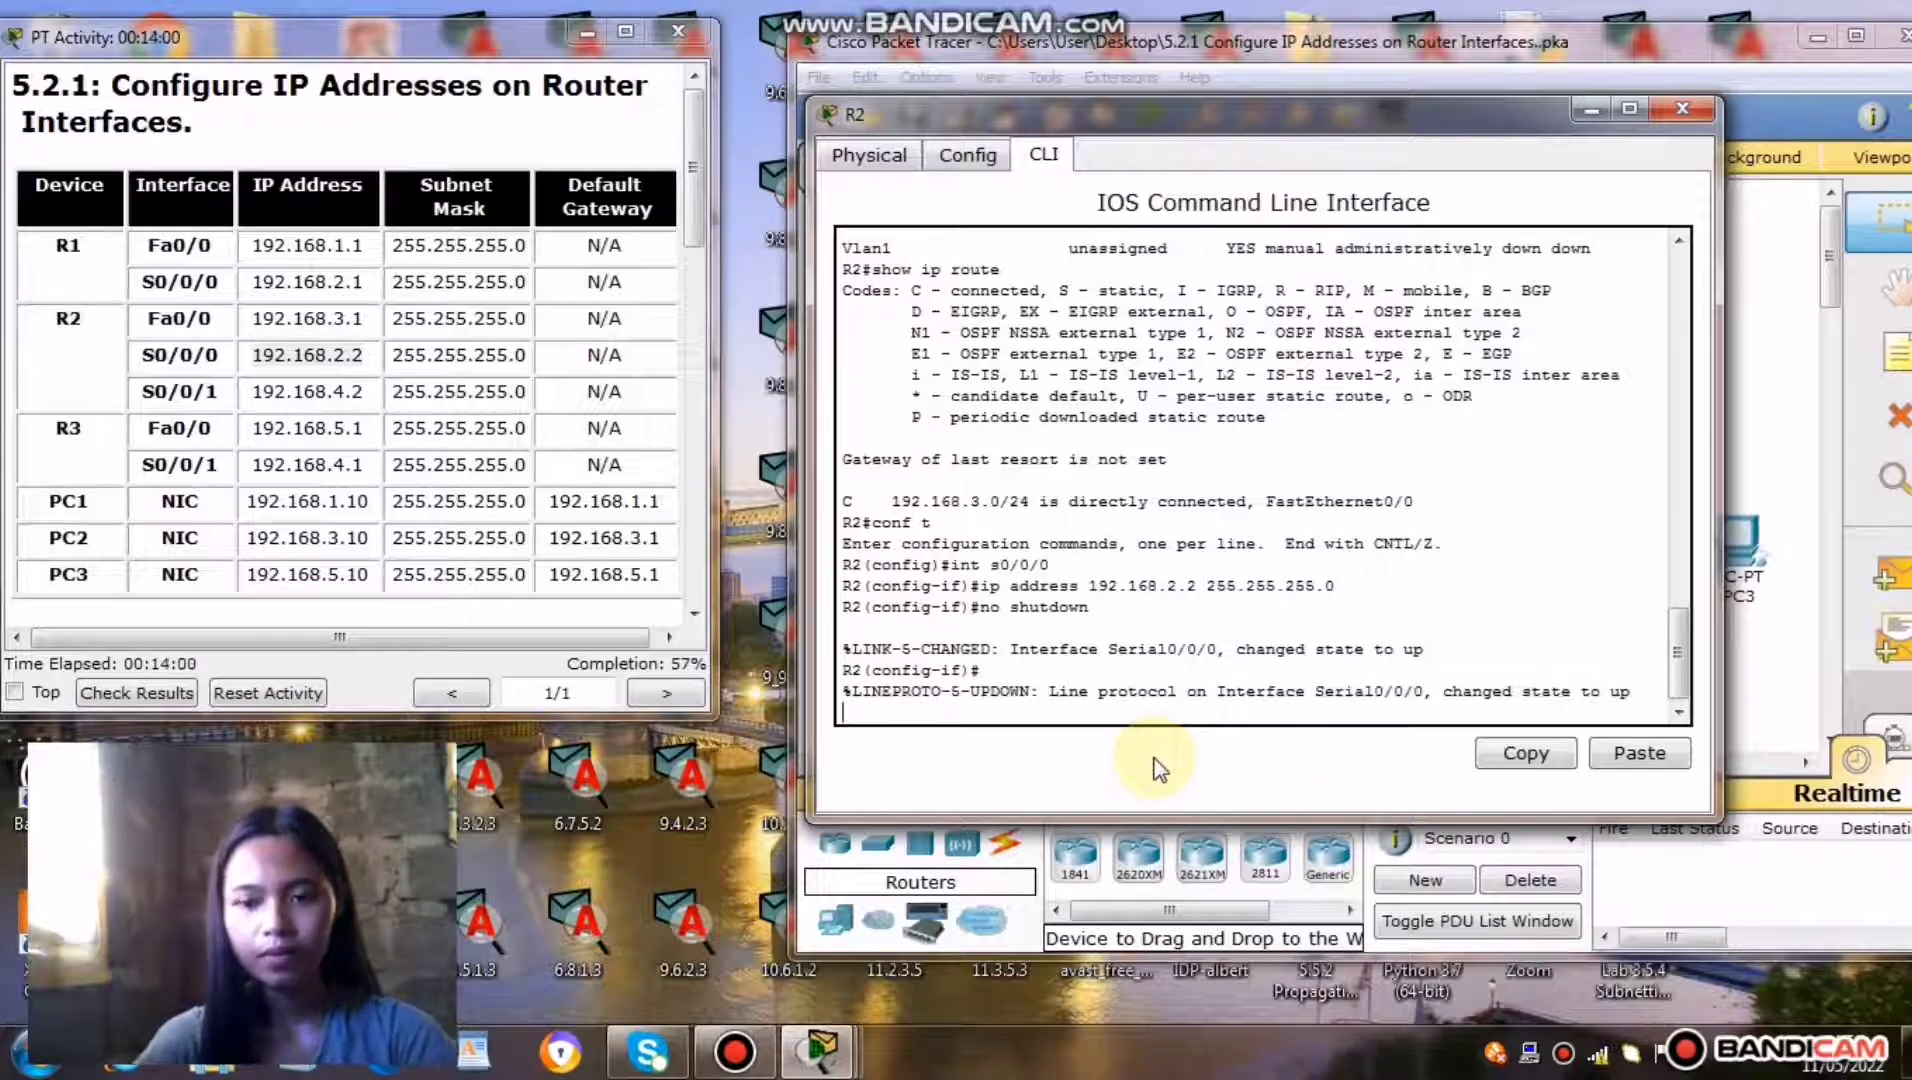
key("Return")
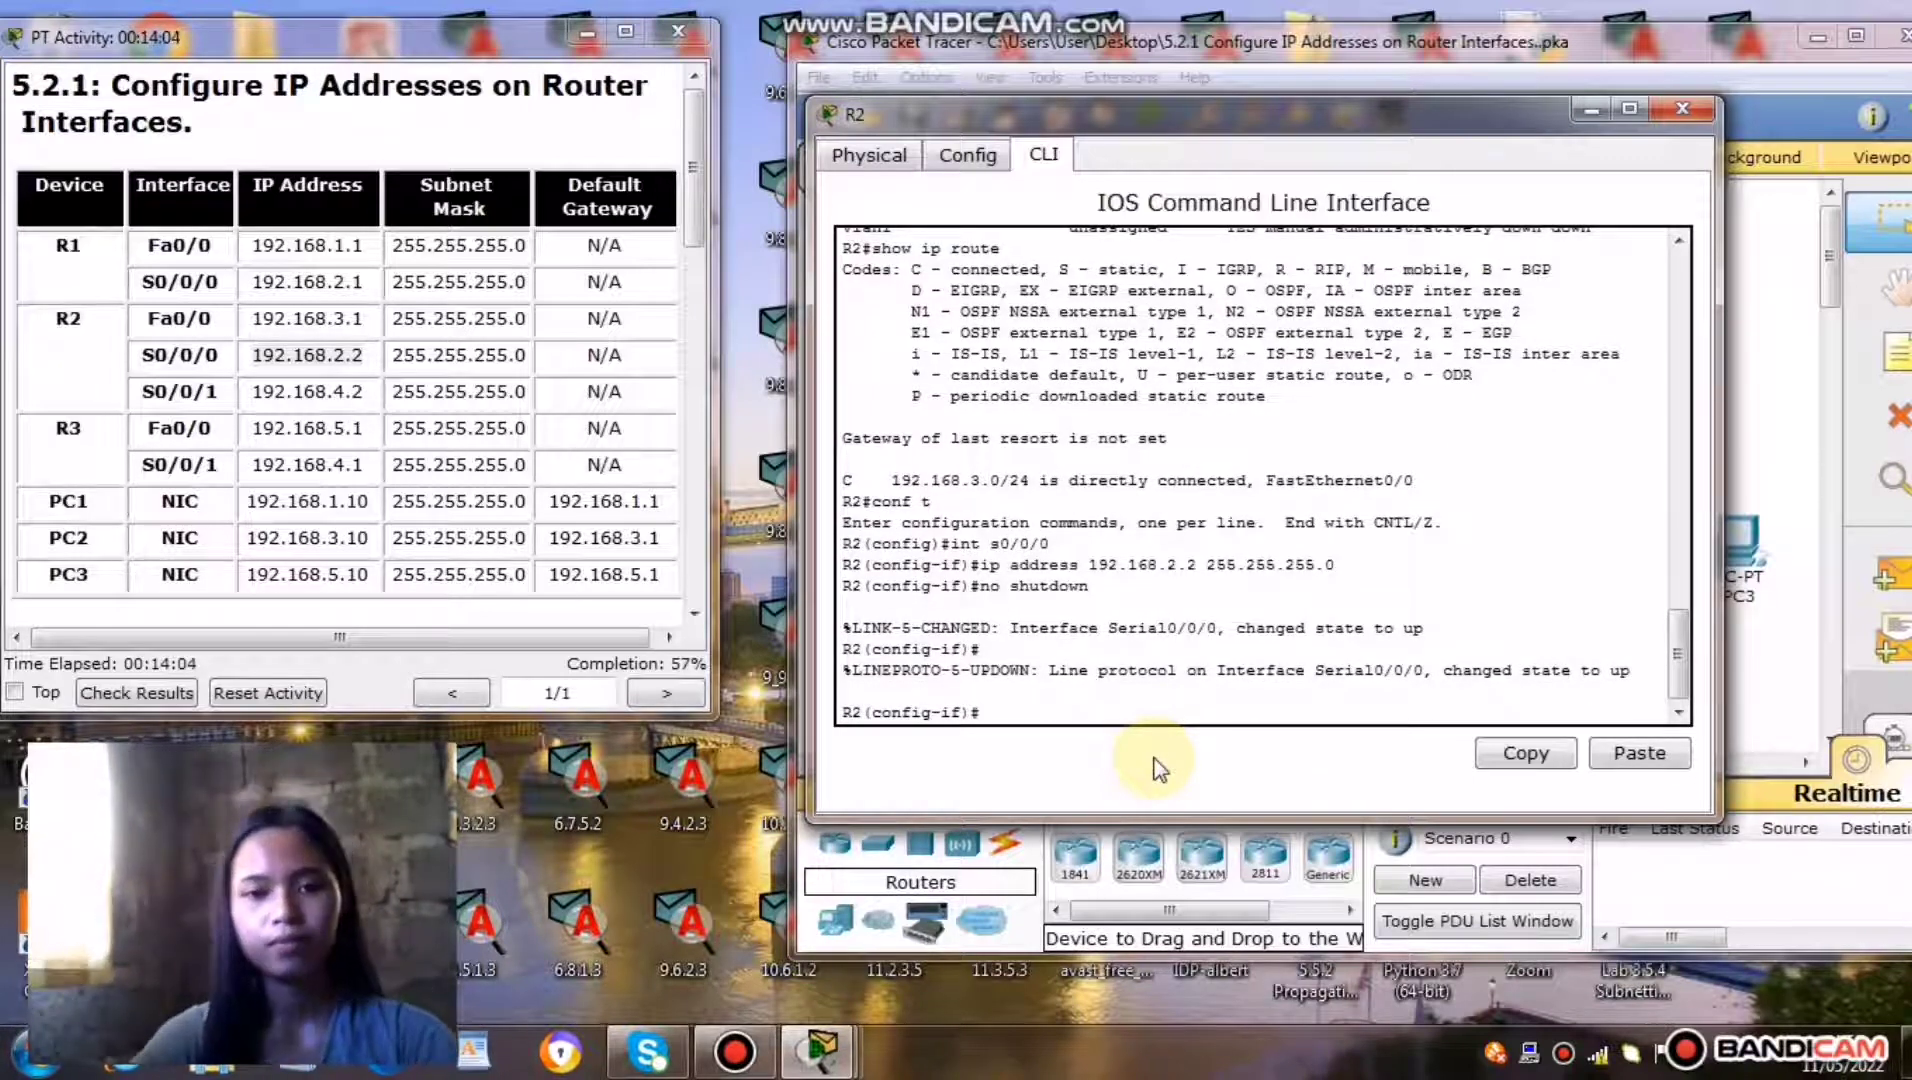
Step: Select R2's S0/0/1 interface and assign it 192.168.4.2 with mask 255.255.255.0, copying the address from the addressing table
type("int s")
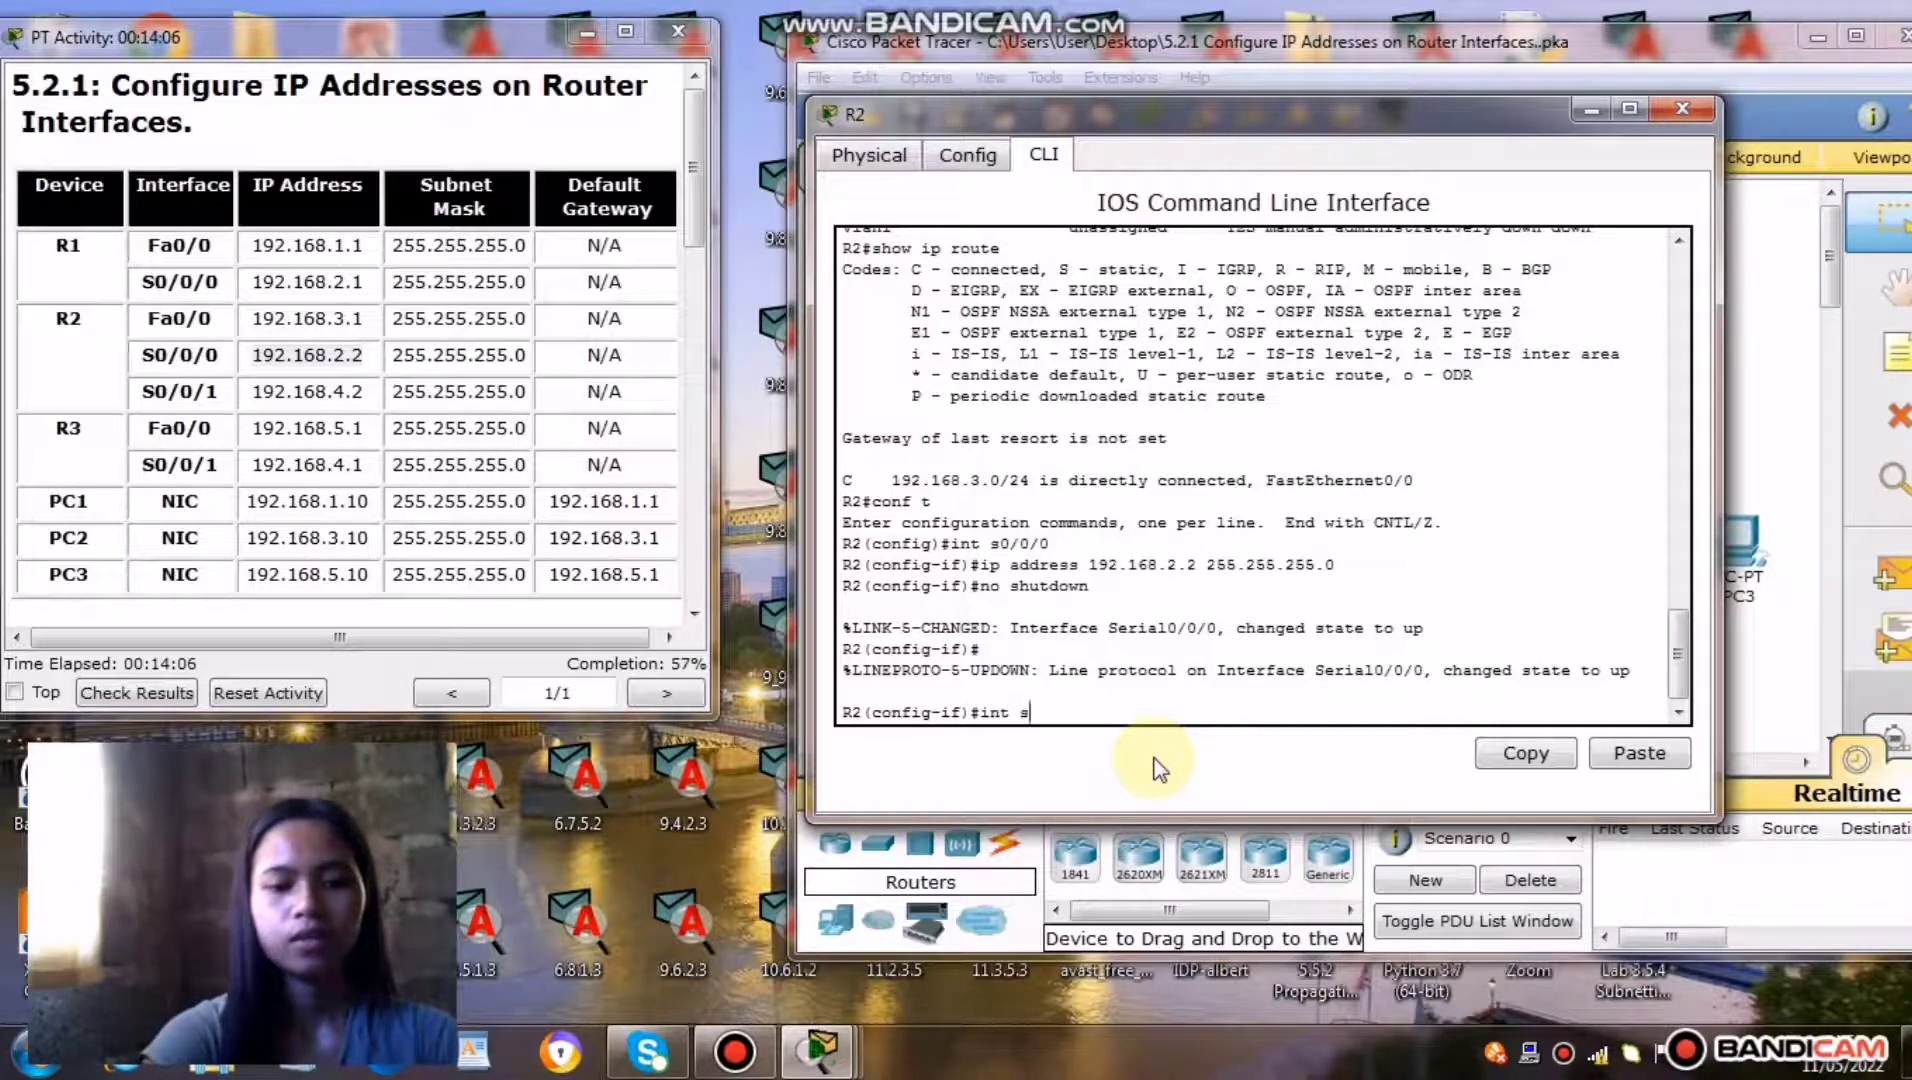
type("0/0/1")
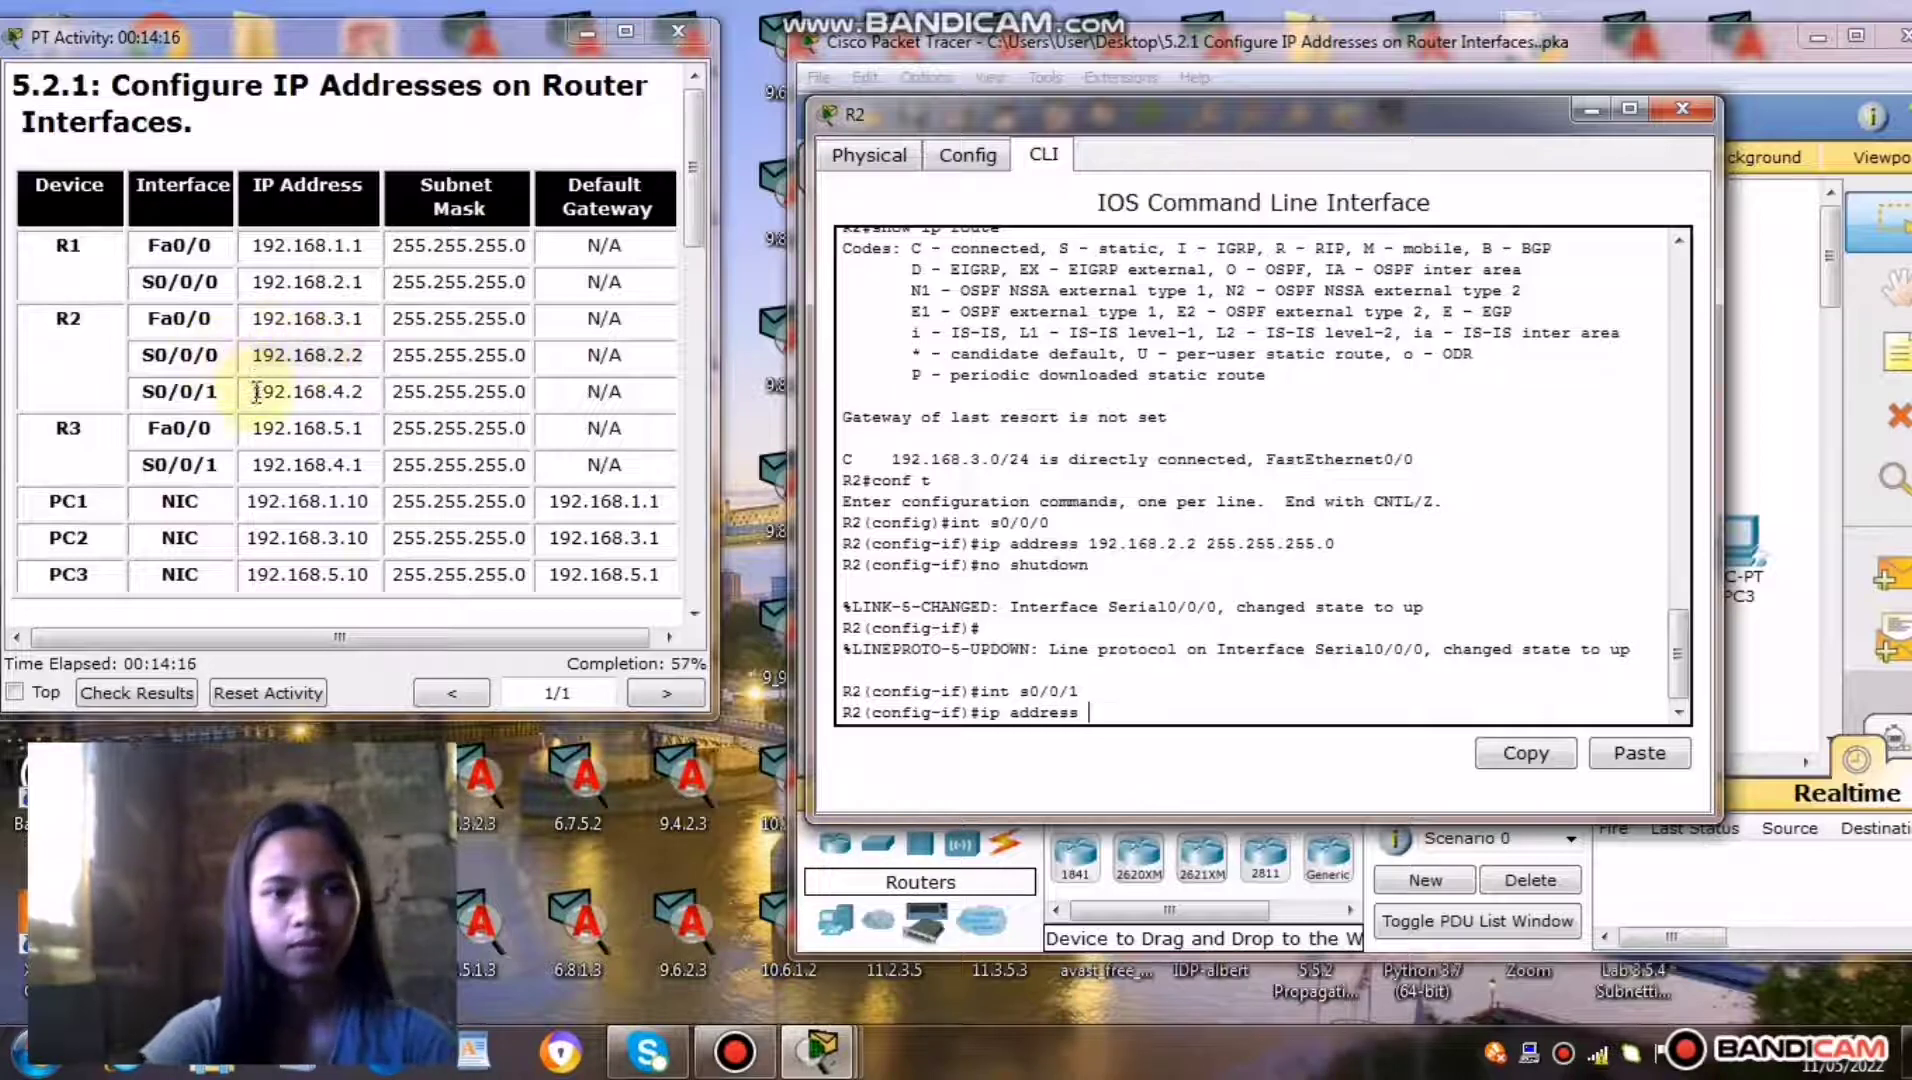
left_click_drag(253, 393, 370, 393)
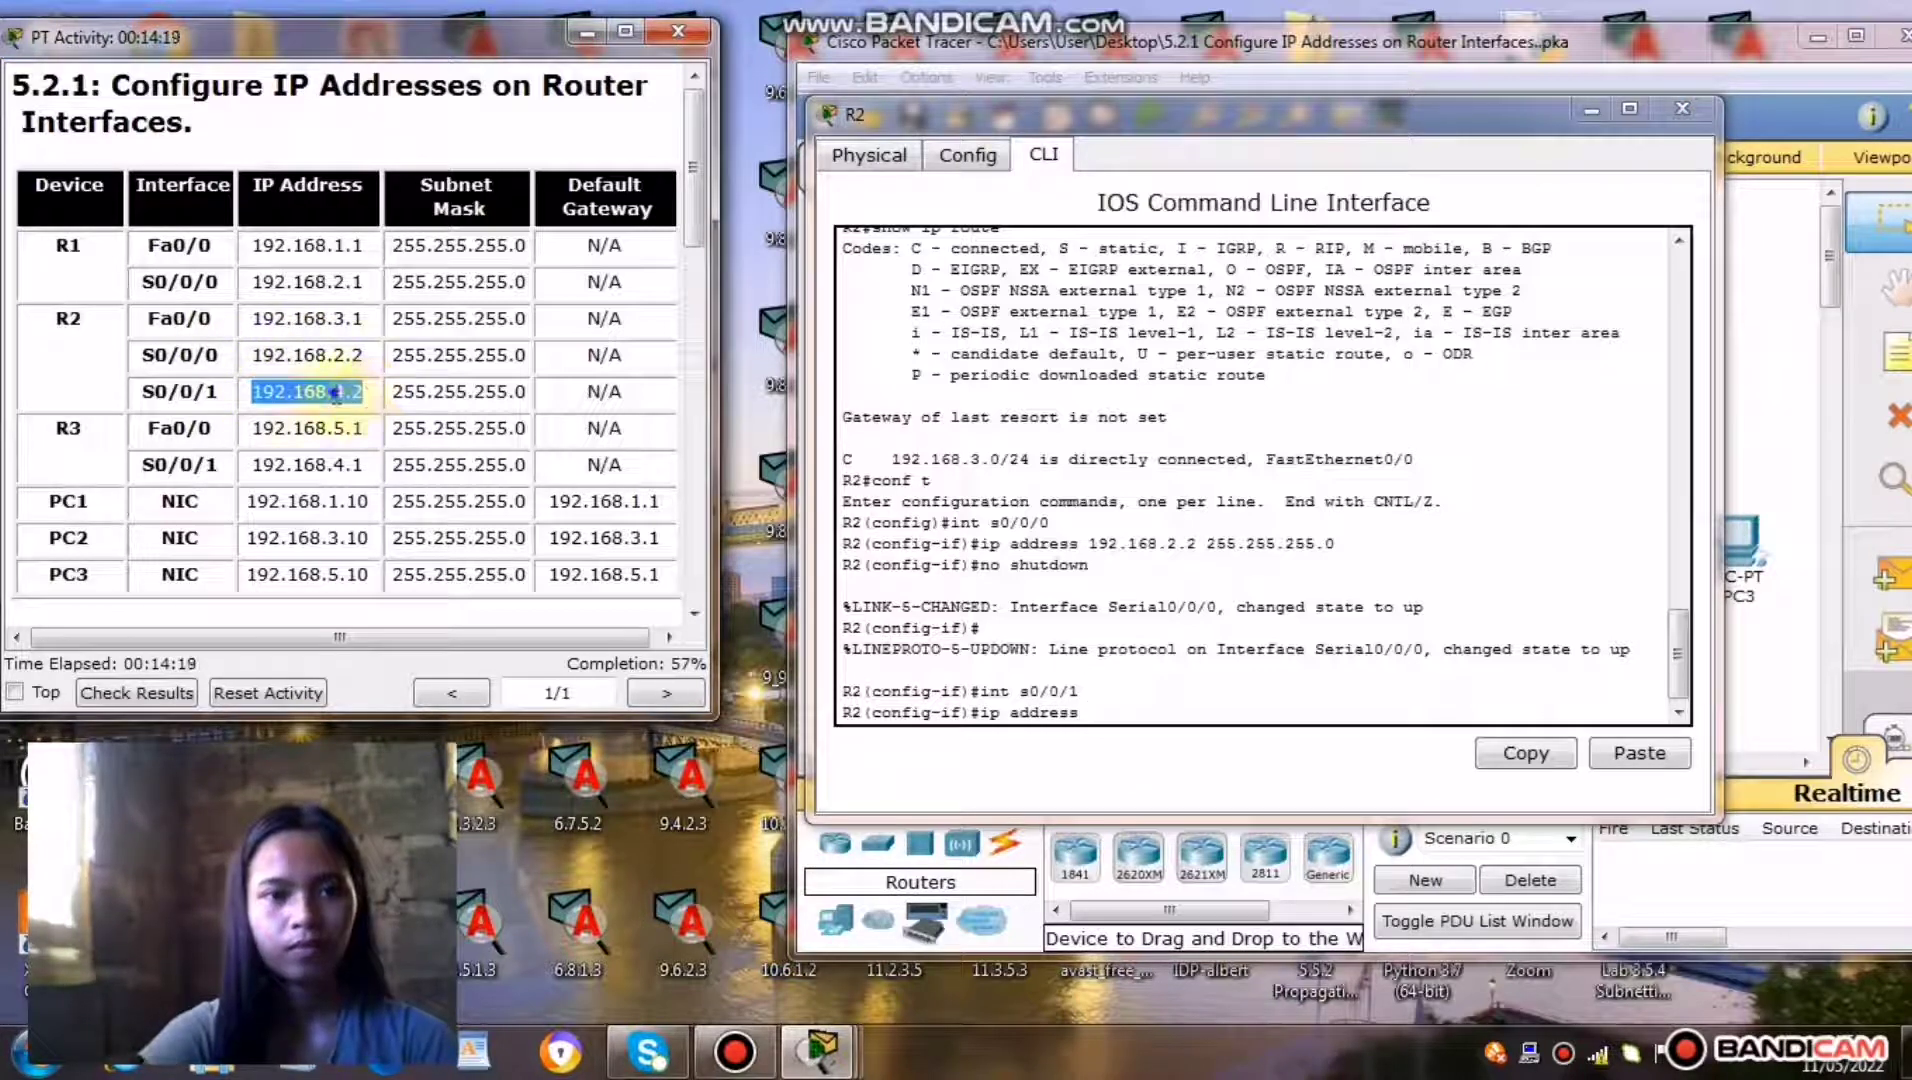
right_click(336, 392)
left_click(405, 517)
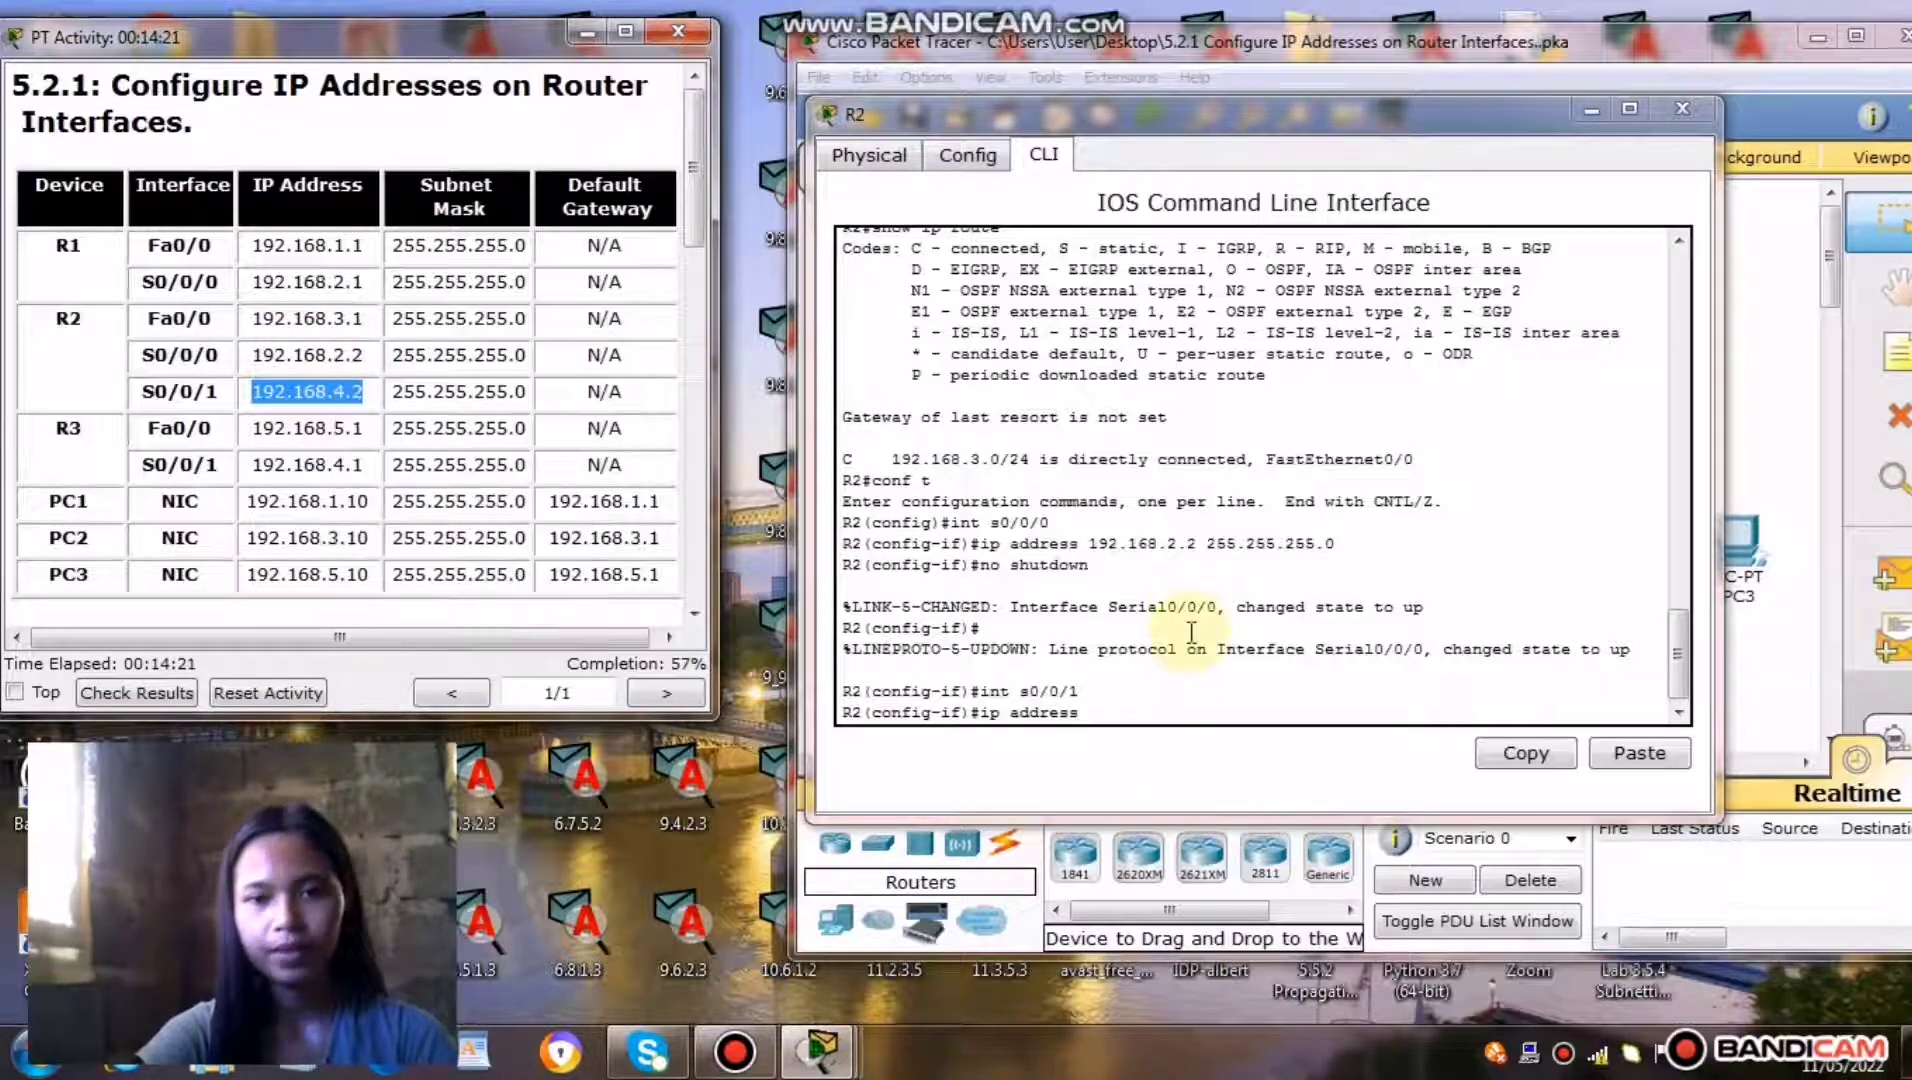
right_click(1103, 716)
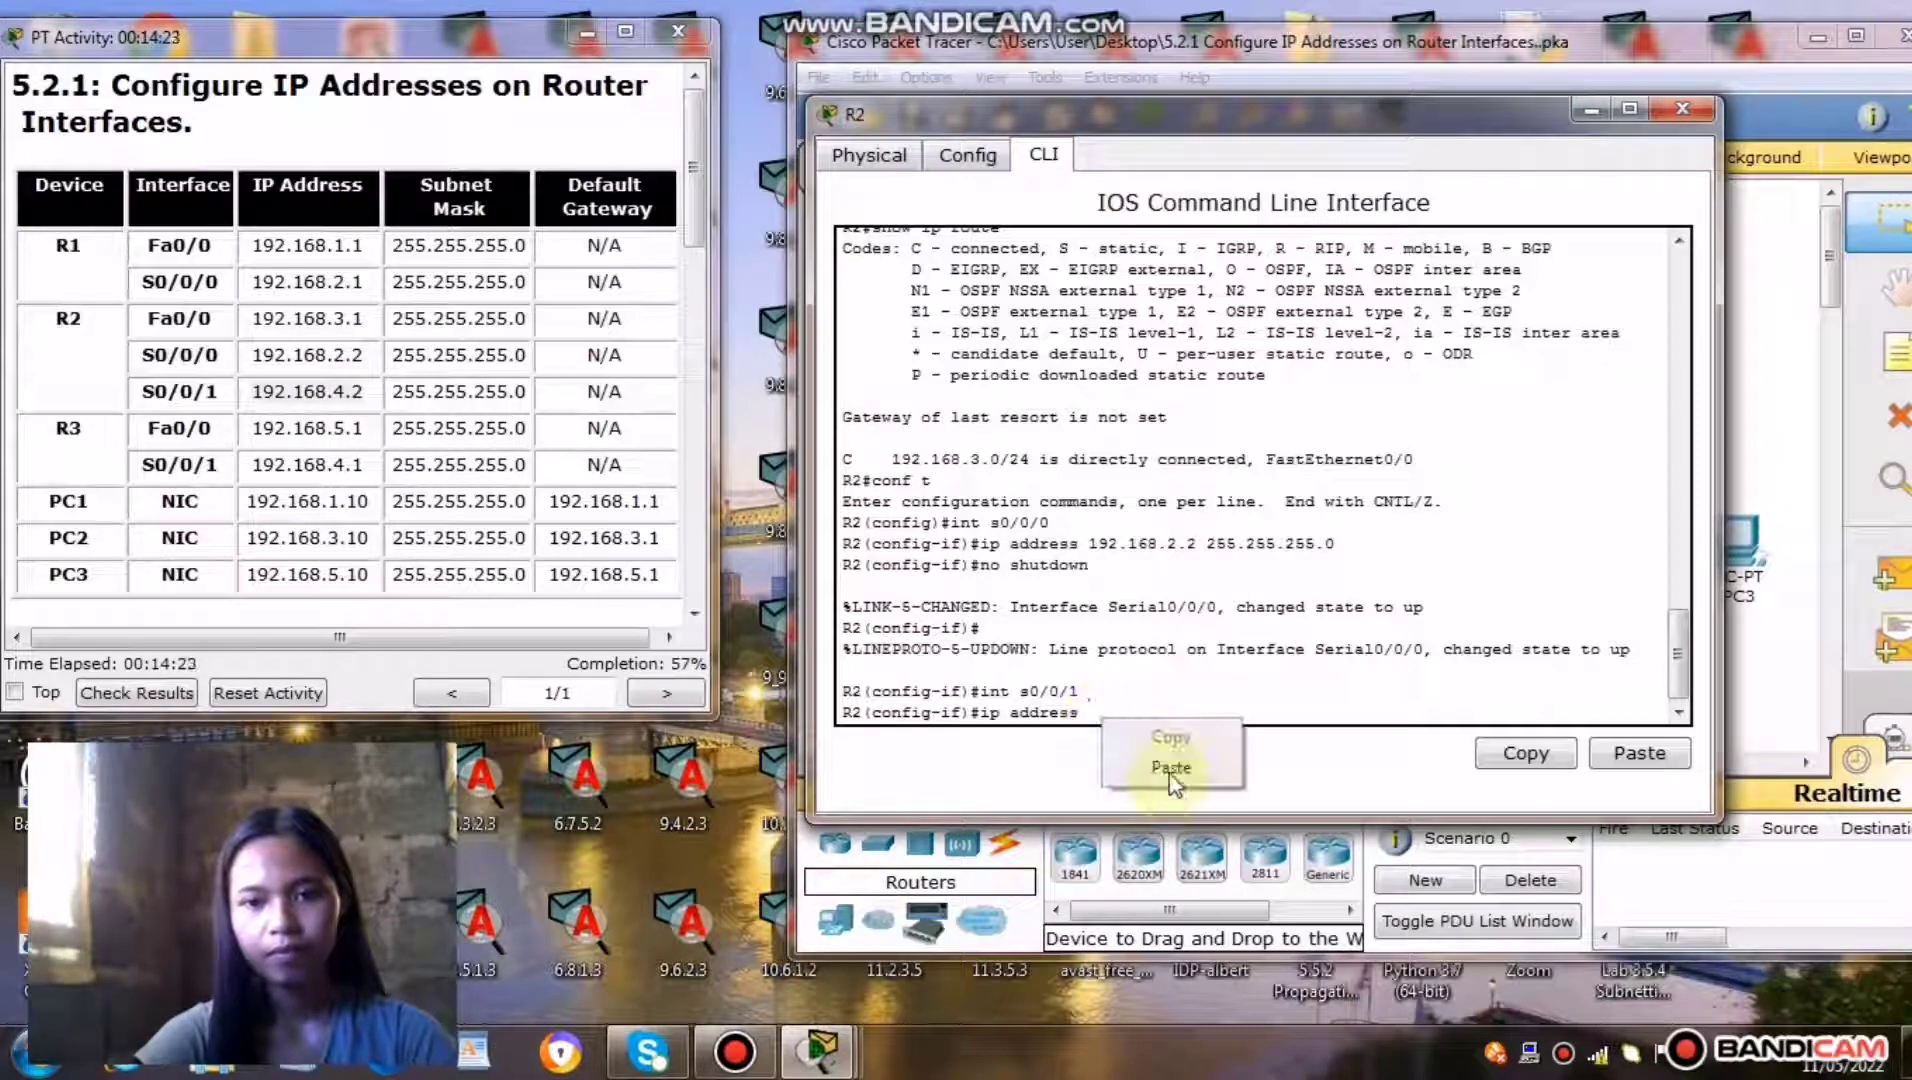
left_click(1172, 768)
type("2.168.4.2 2")
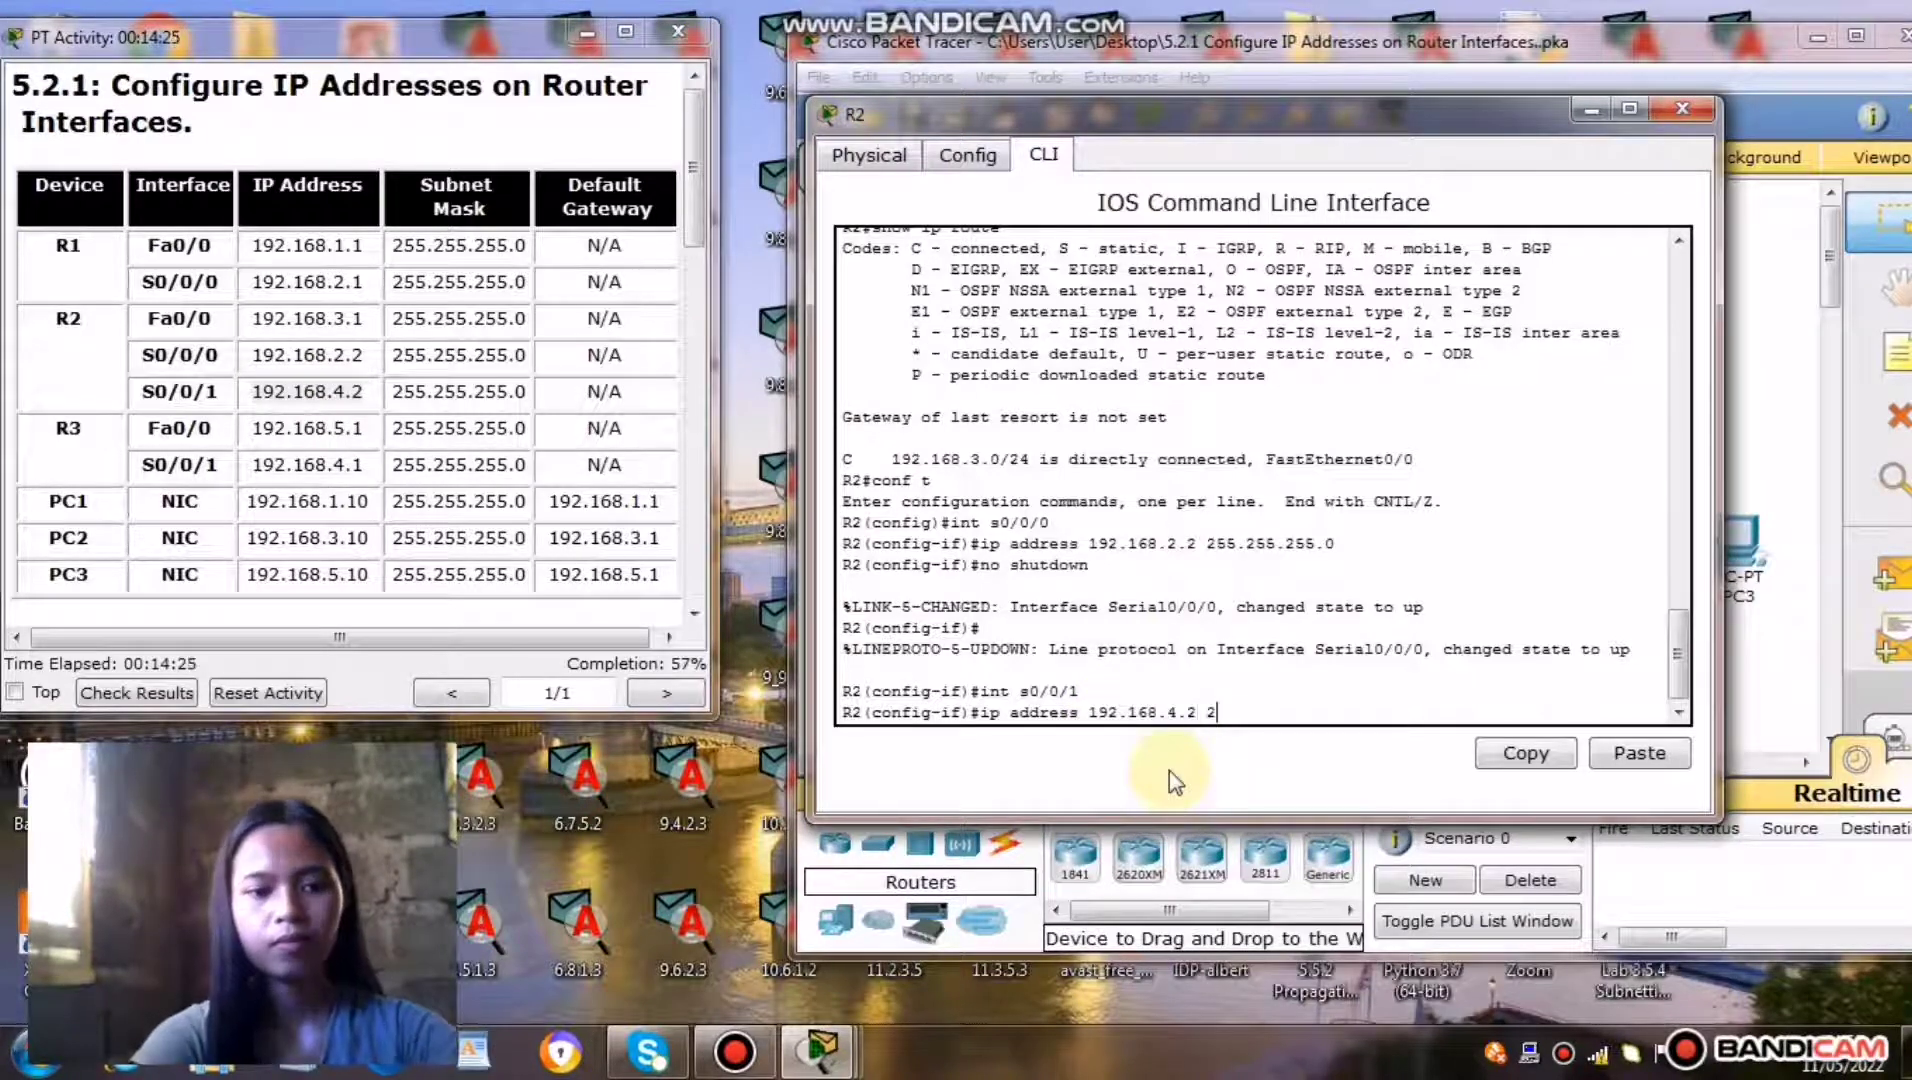
type("55.255.")
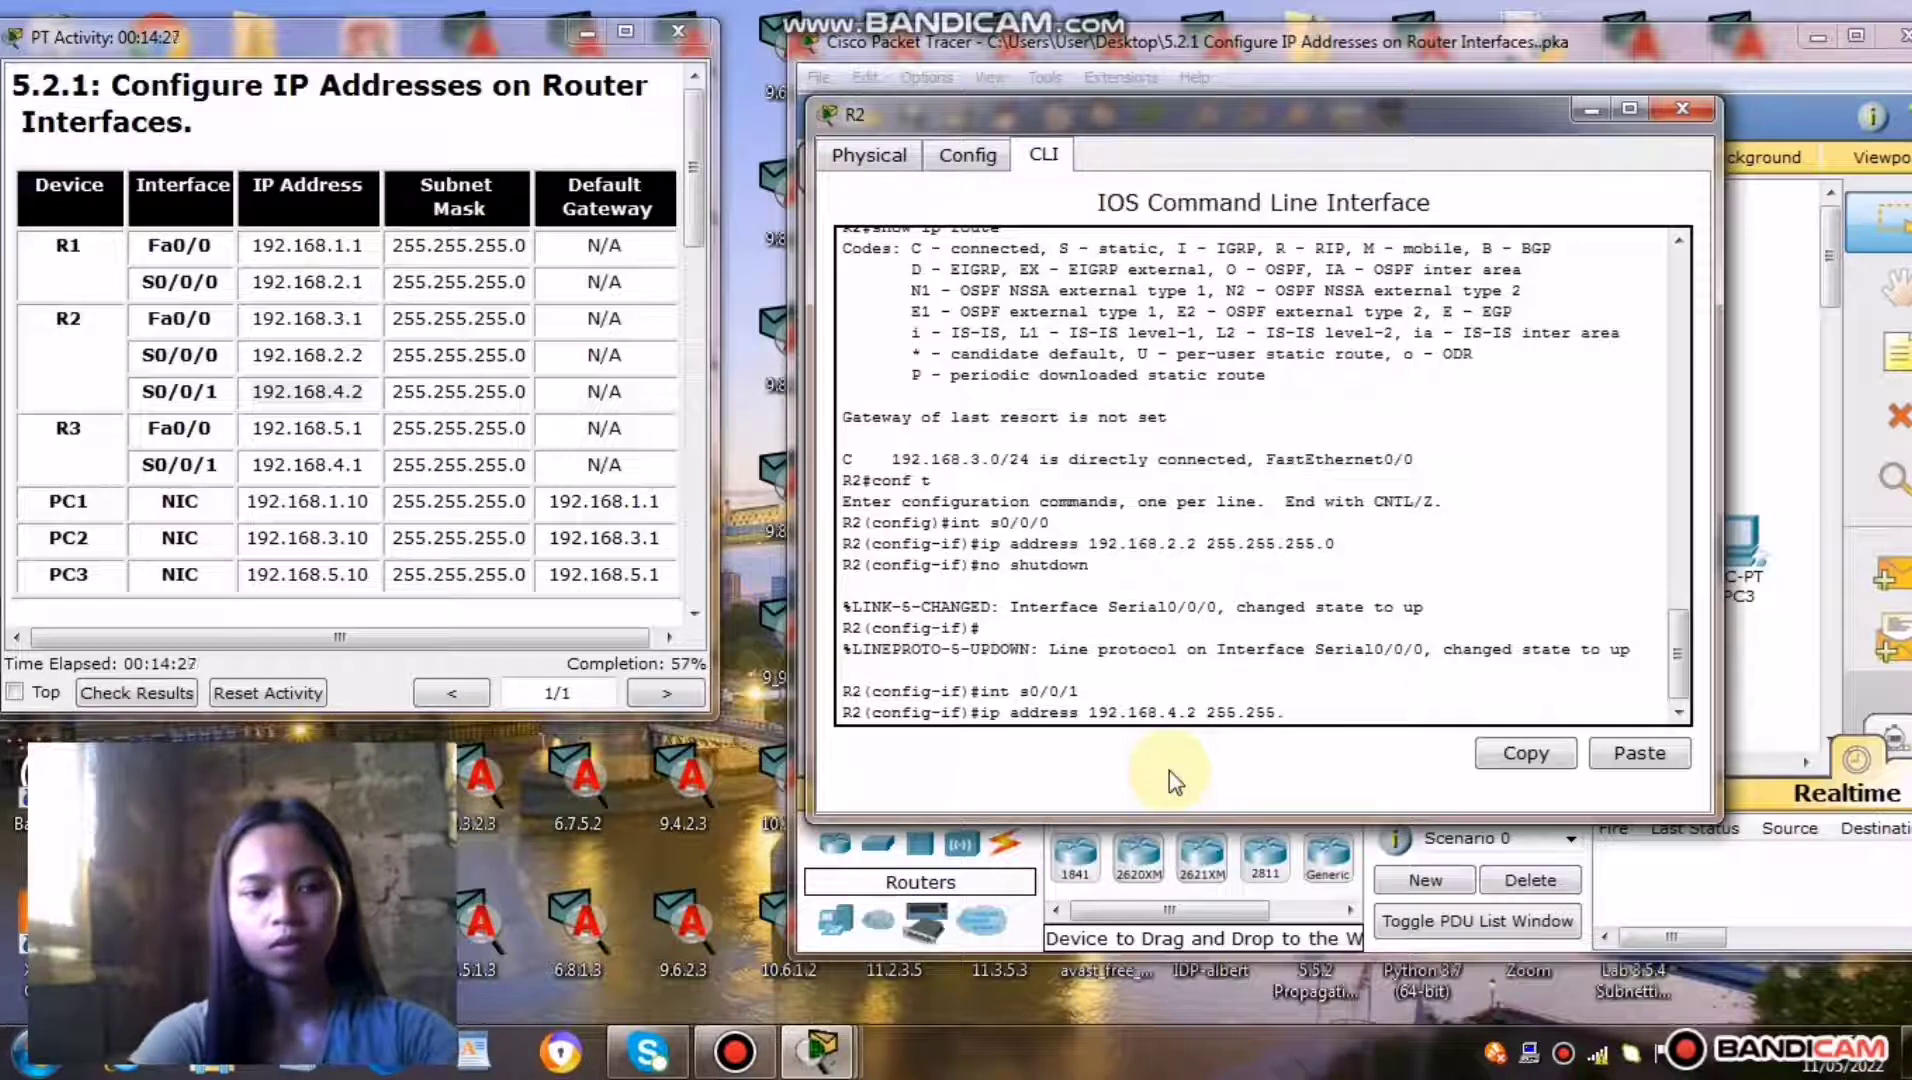
type("255.0")
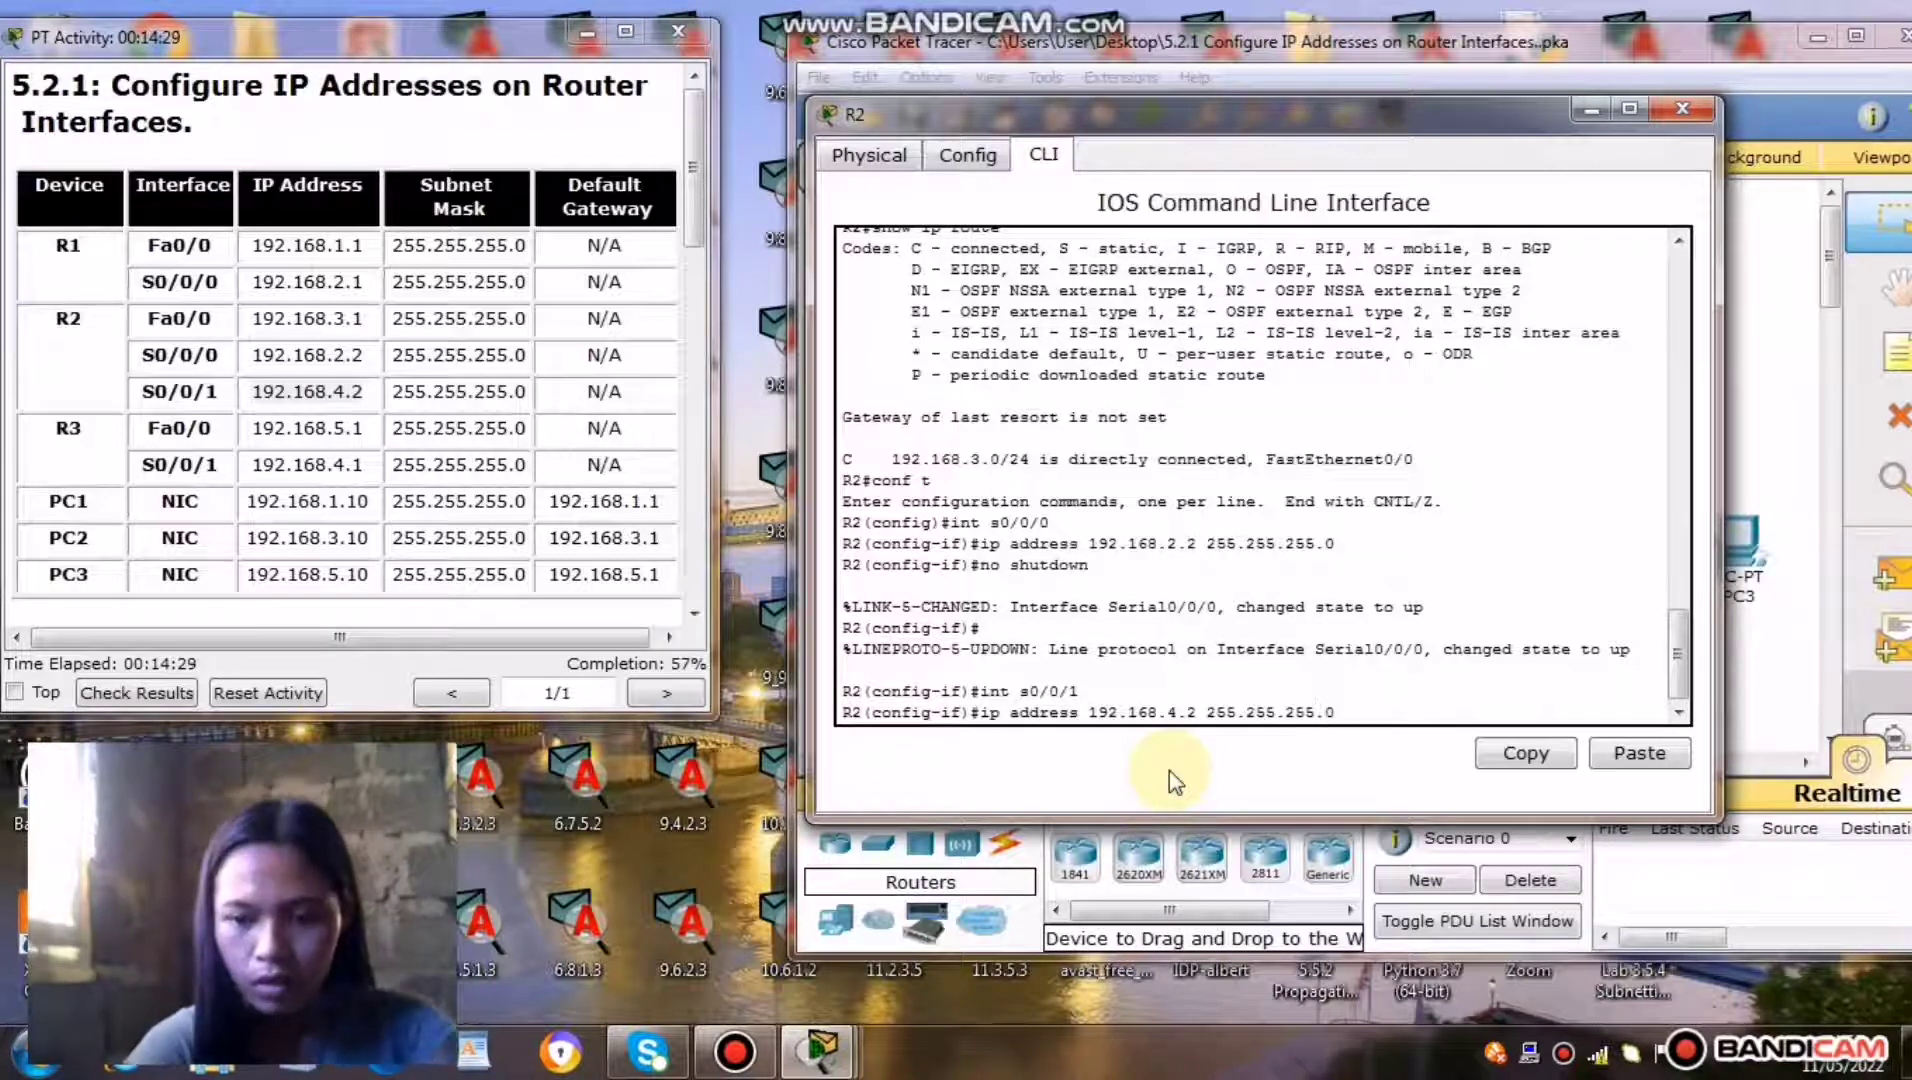
key("Return")
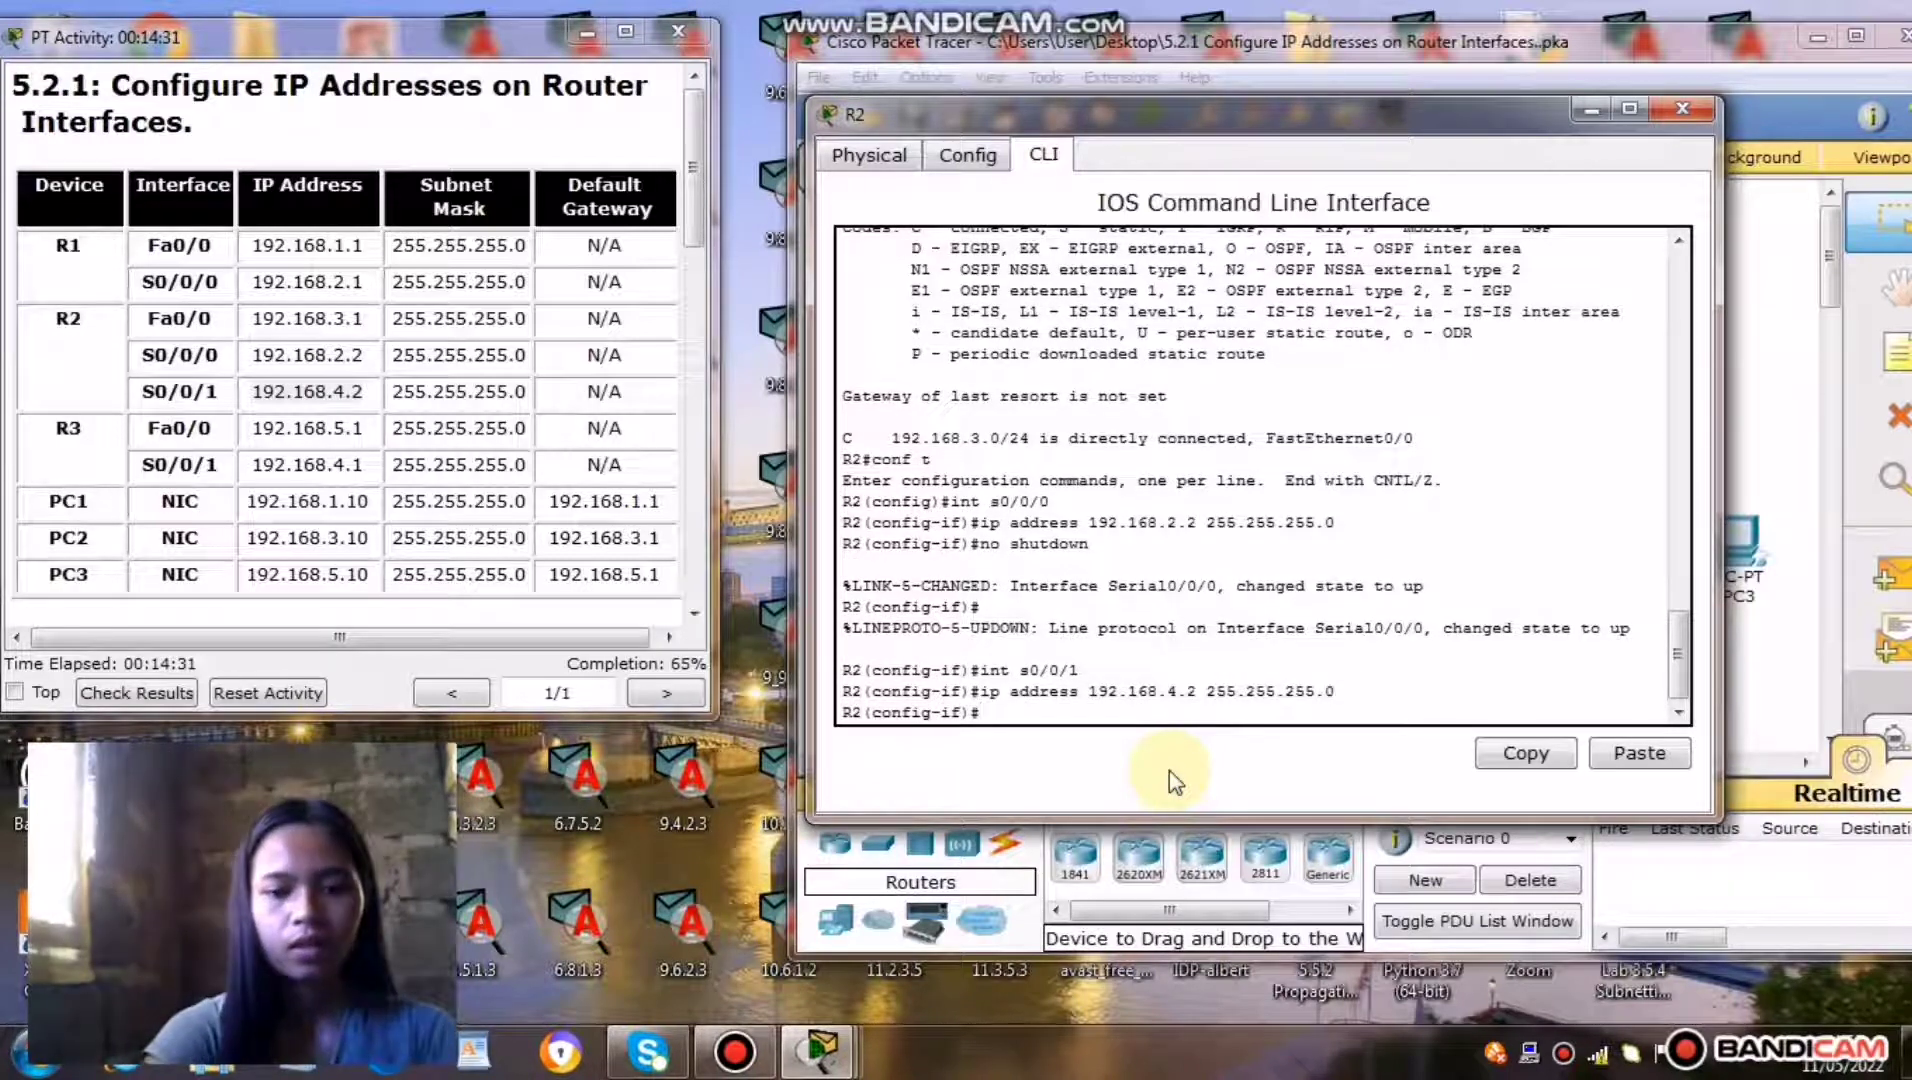
Step: Enable R2's S0/0/1 interface with no shutdown and close the router's configuration window
type("no shutd")
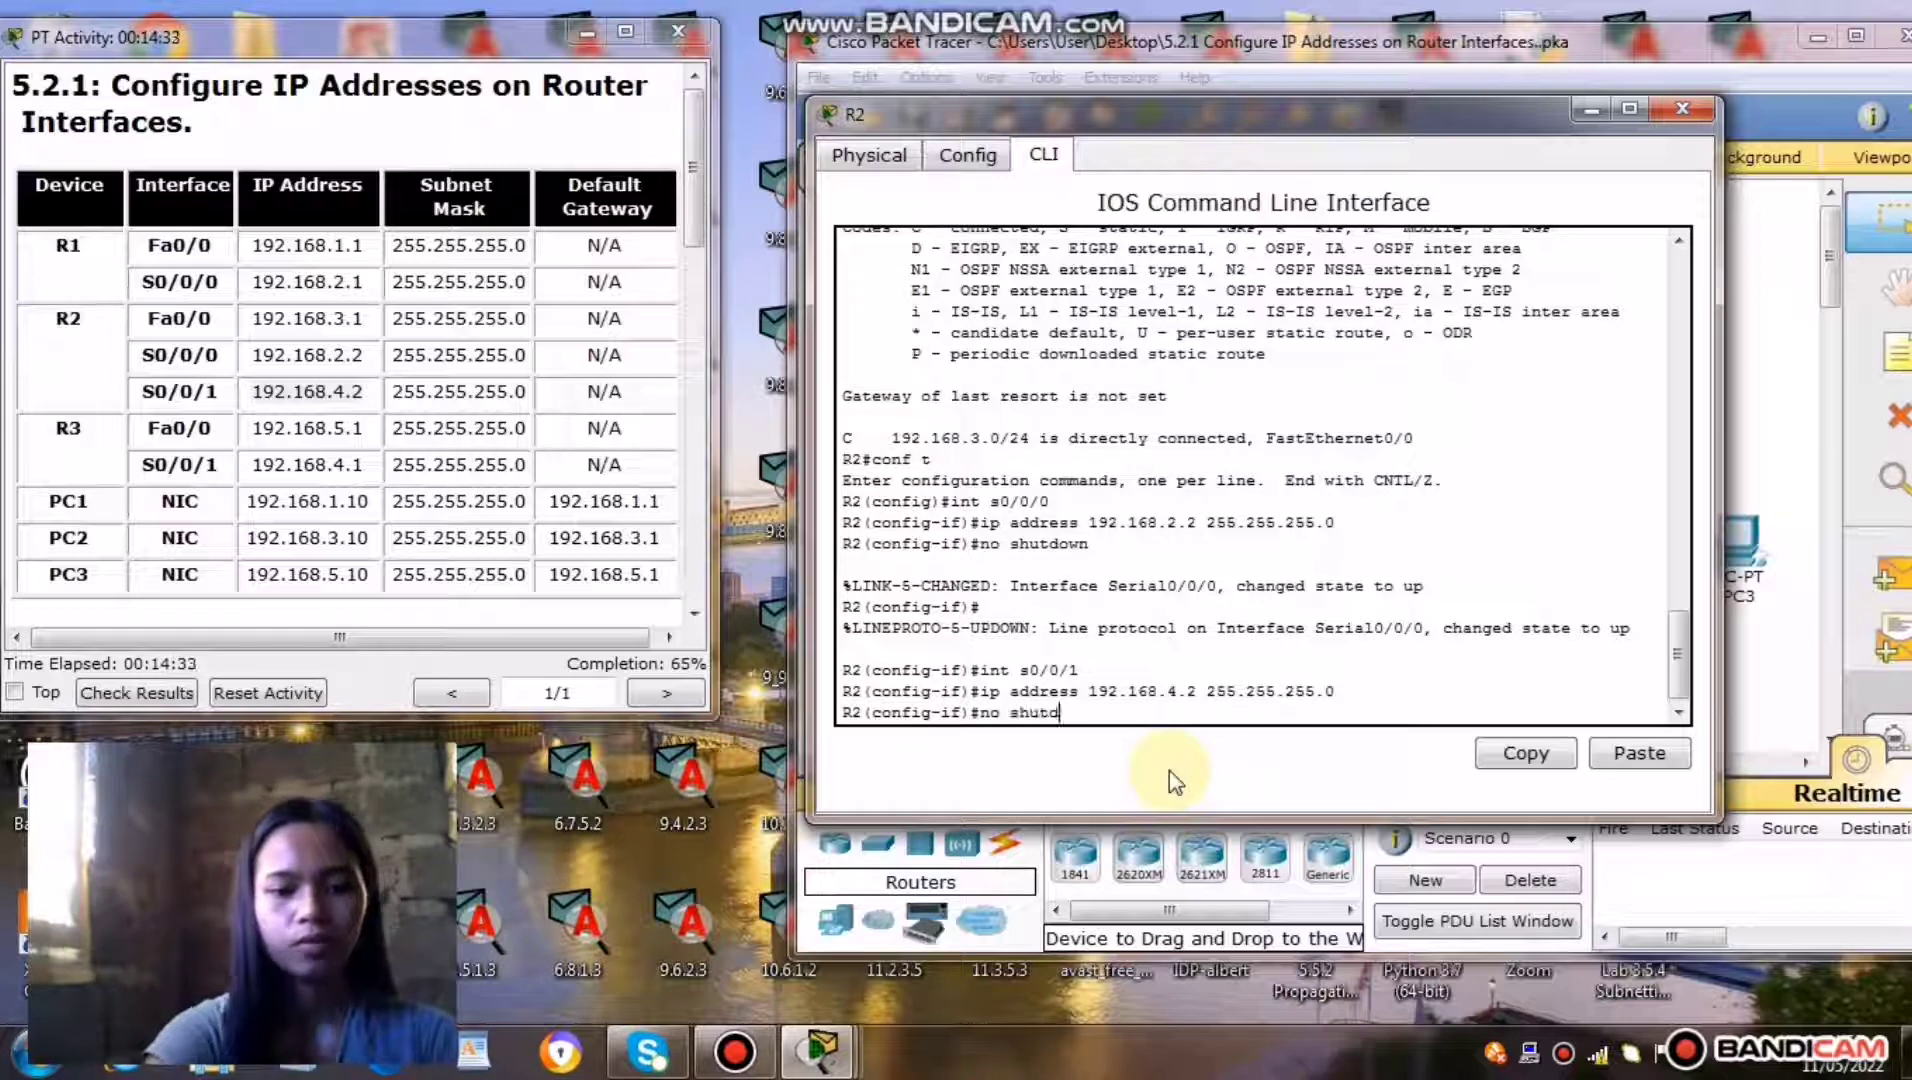
type("own")
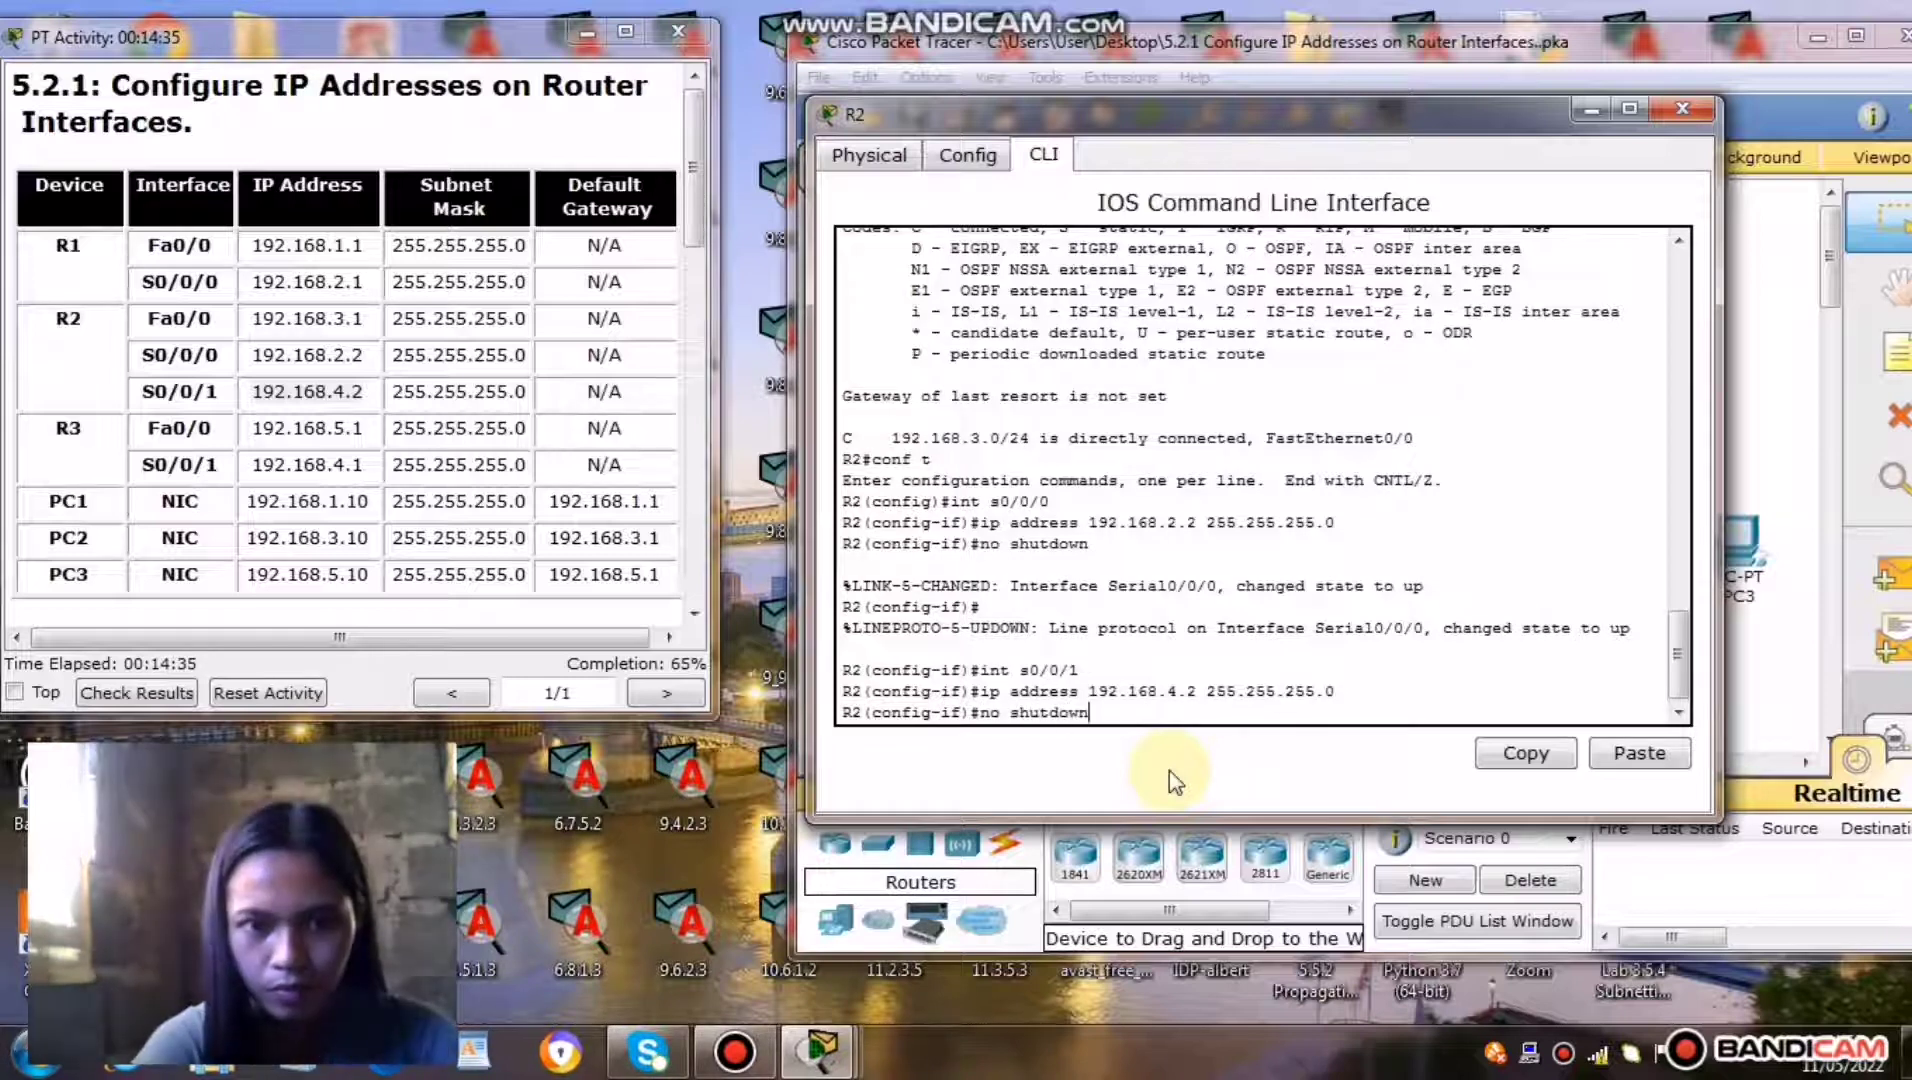
key("Return")
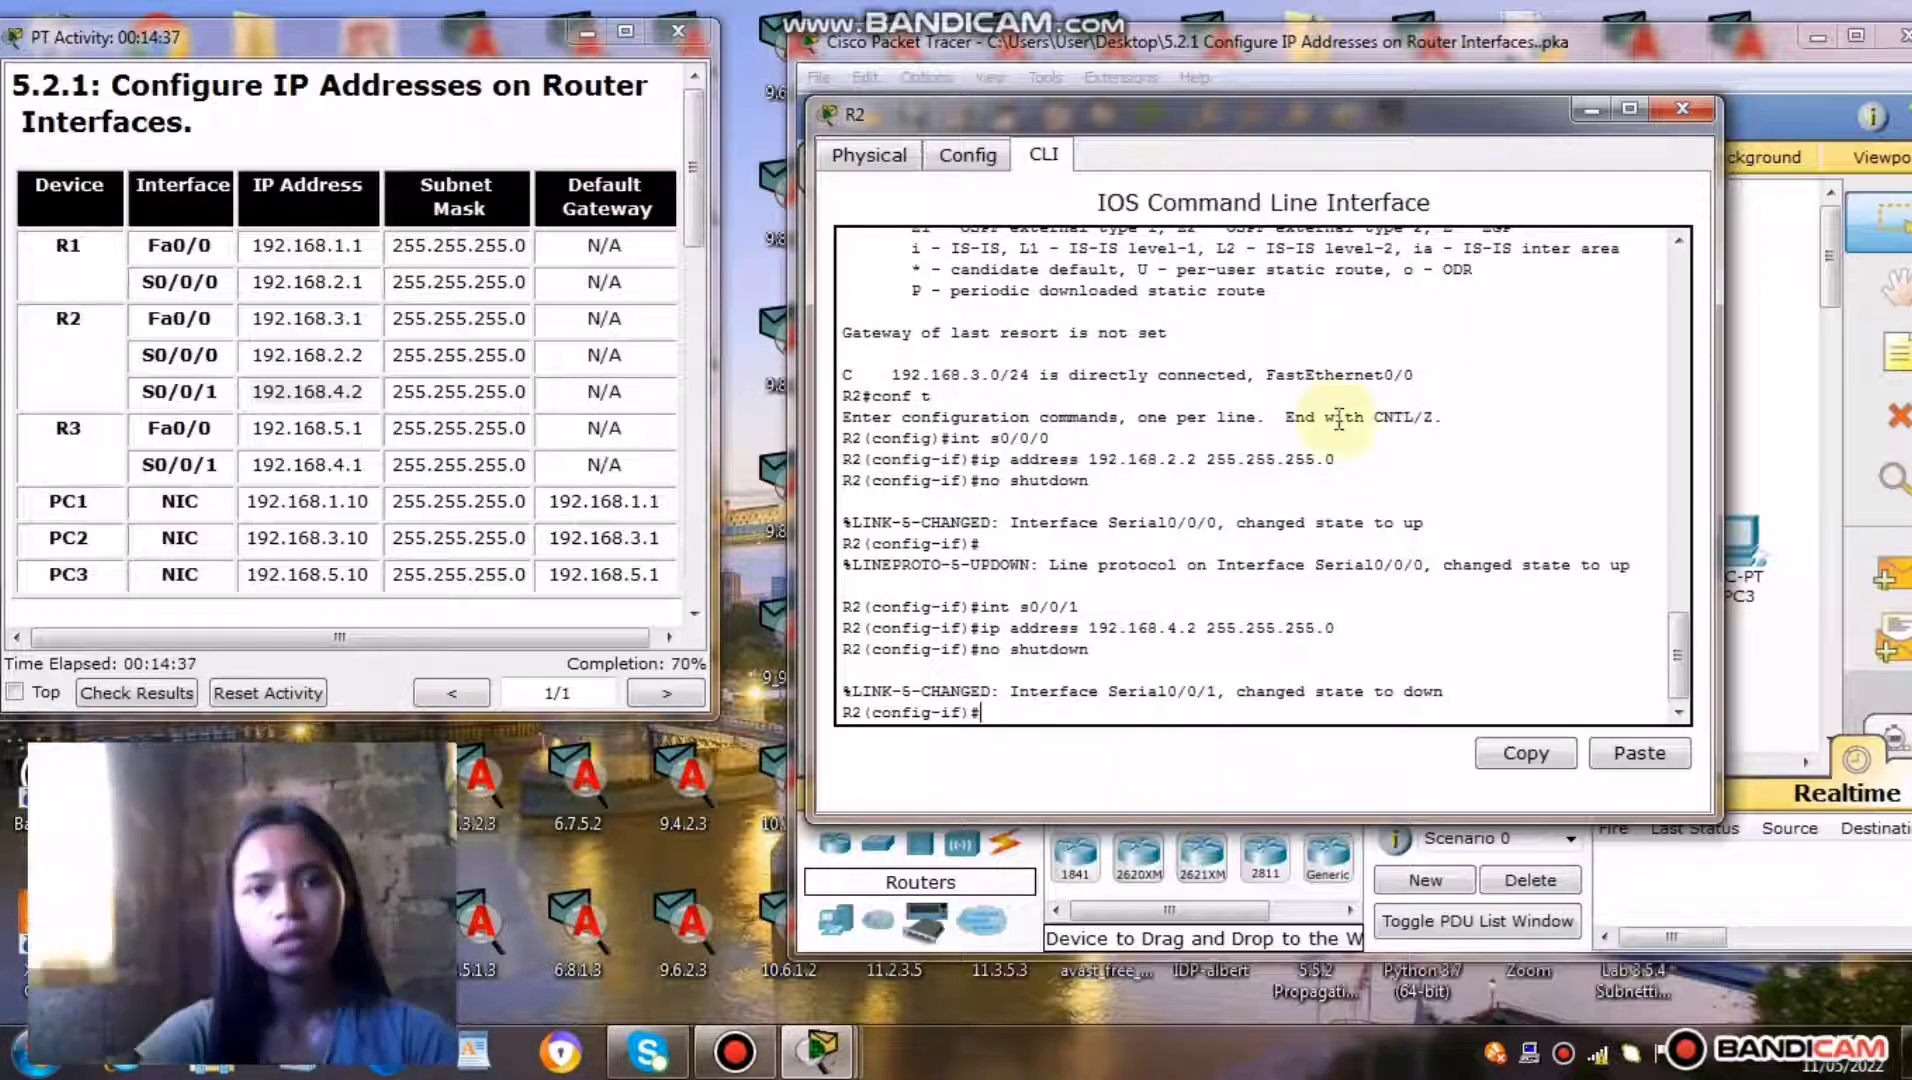
left_click(1692, 118)
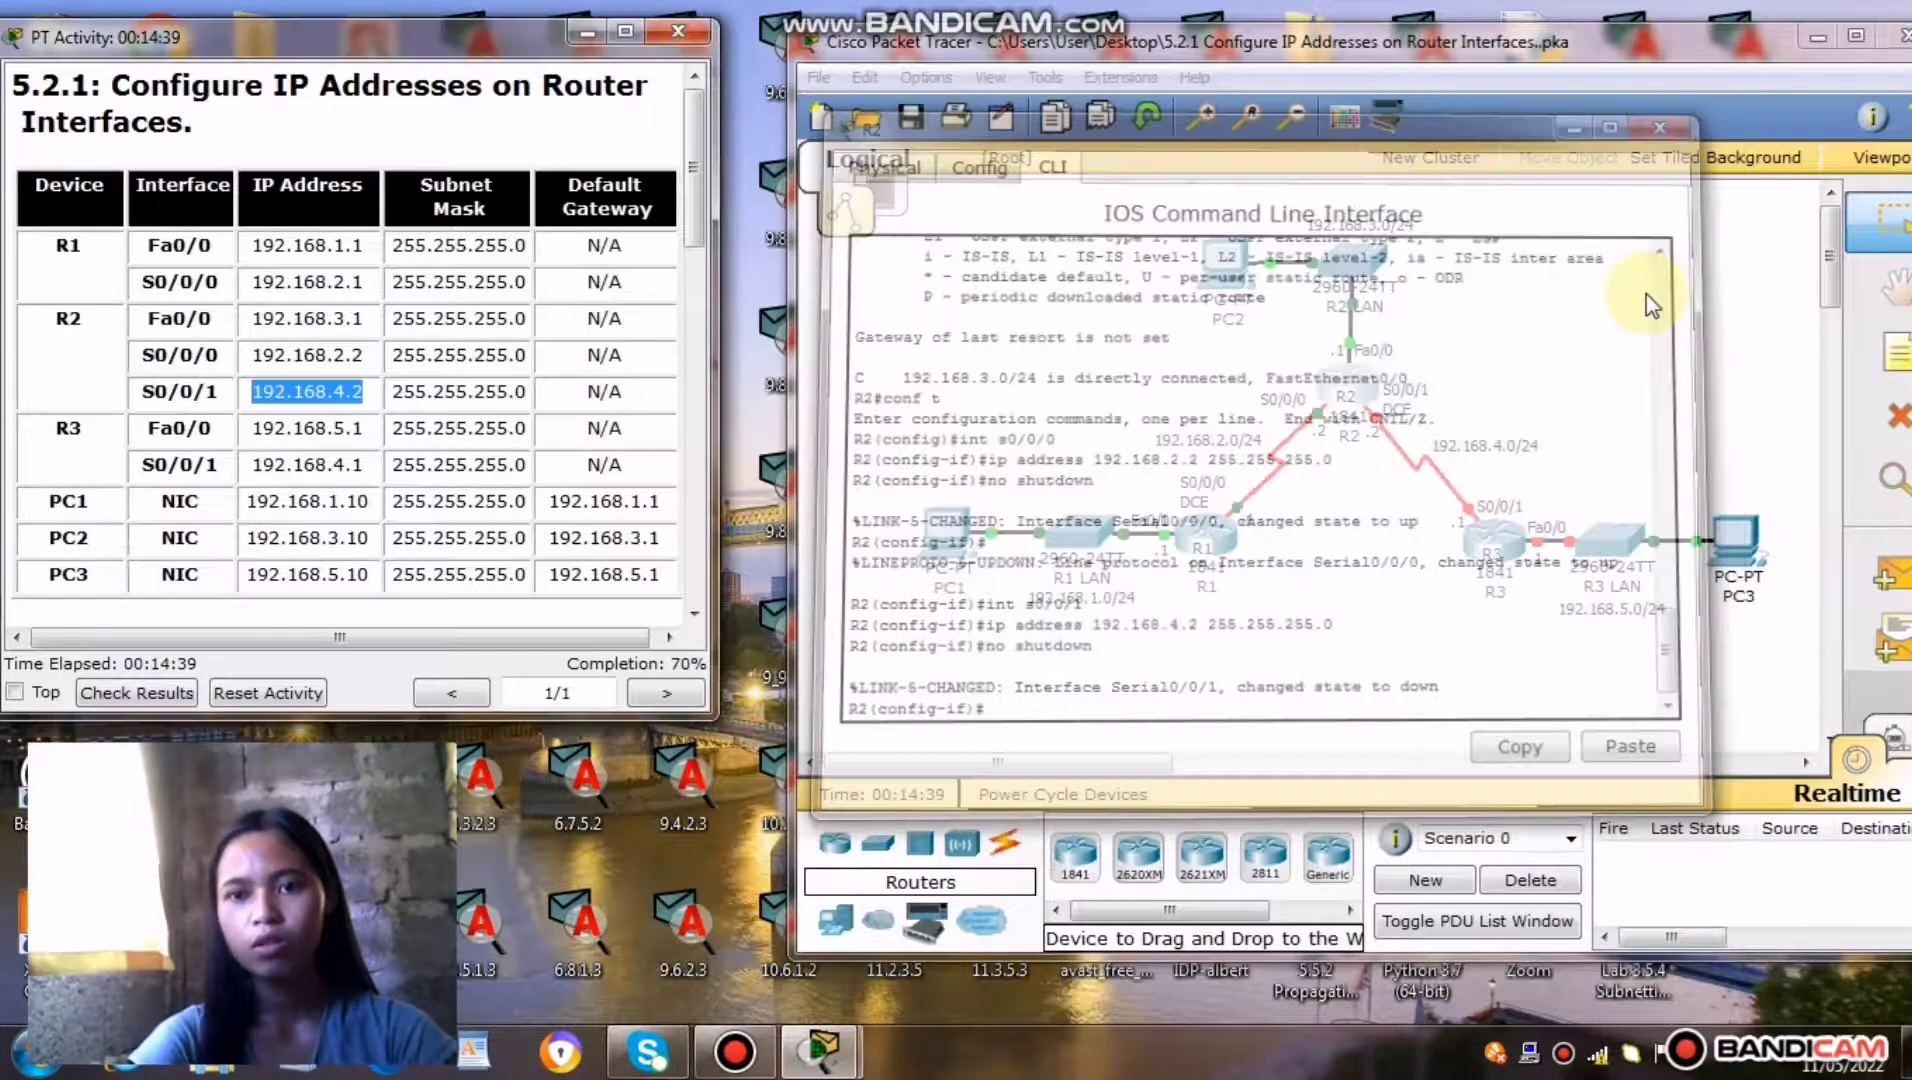
Step: Check the activity results and review the assessment items for R2's serial interfaces
left_click(136, 693)
left_click(1075, 255)
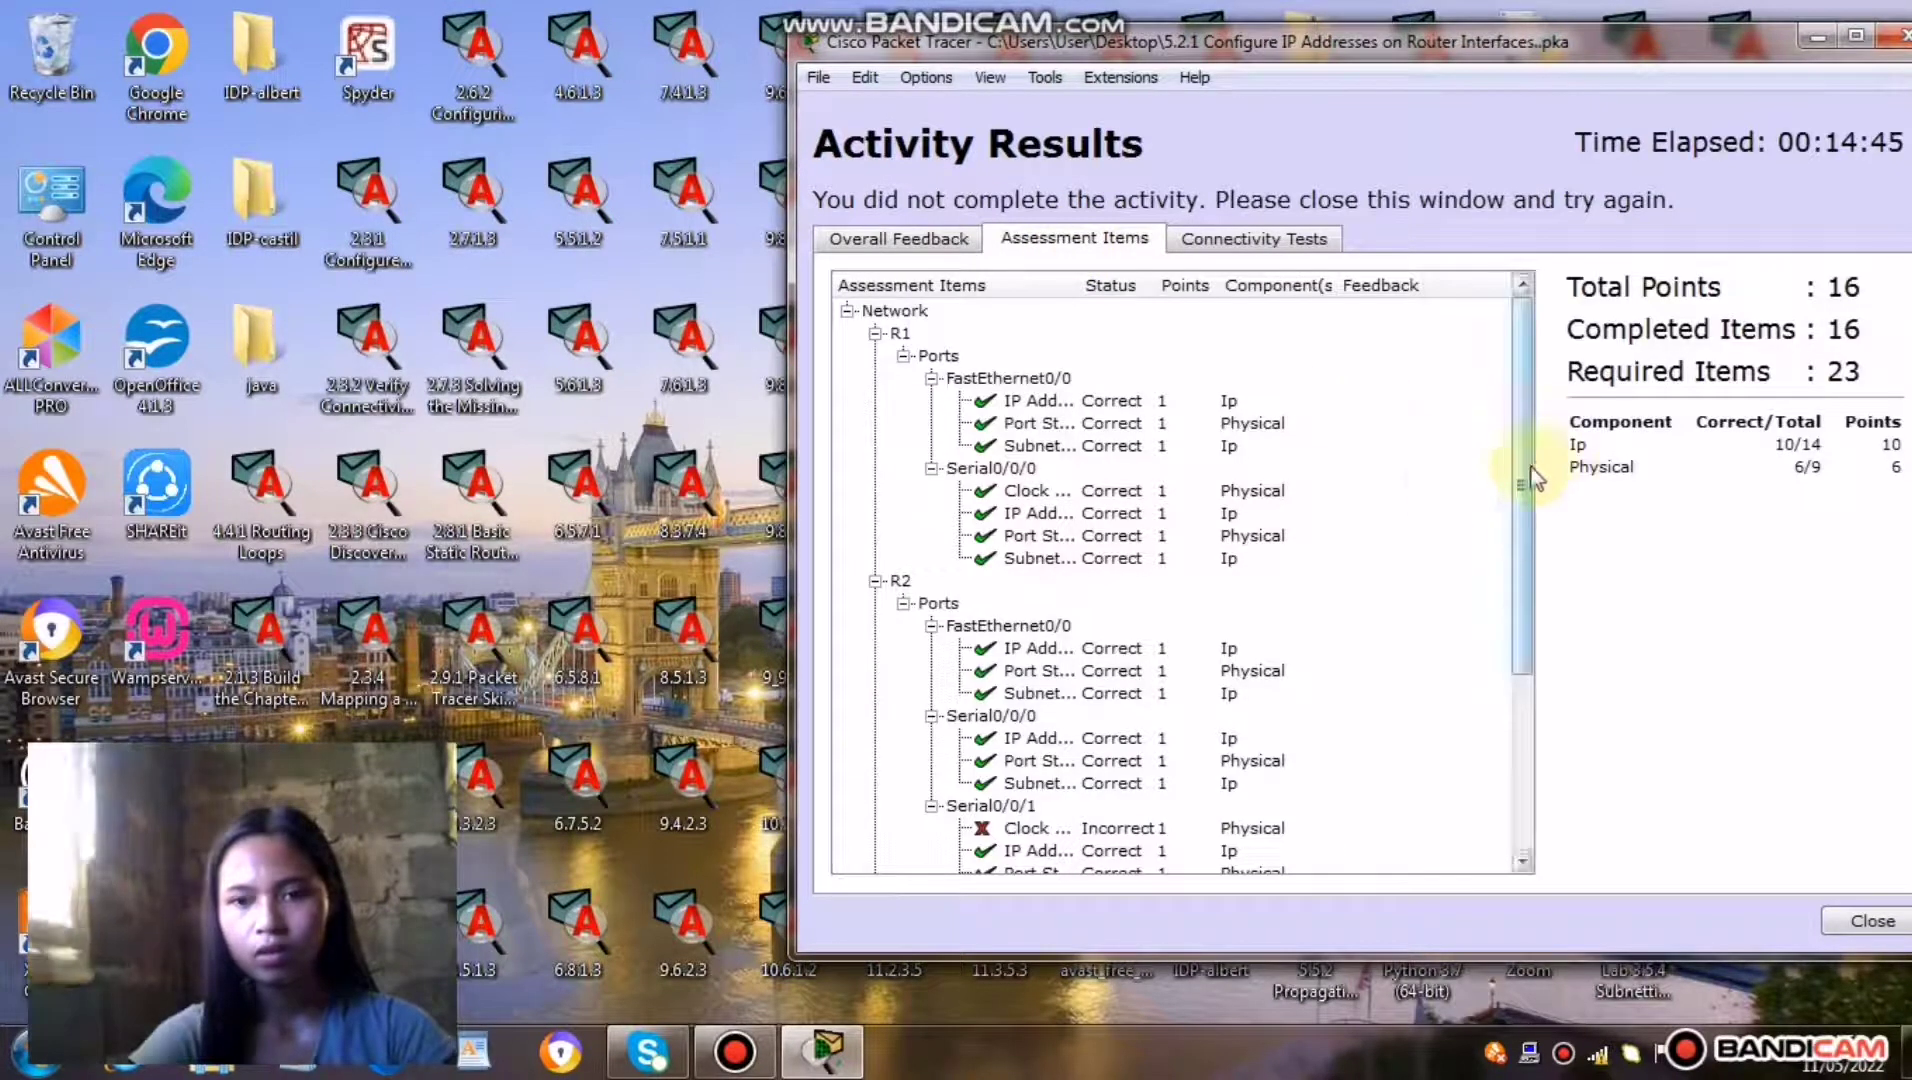
left_click_drag(1521, 482, 1535, 575)
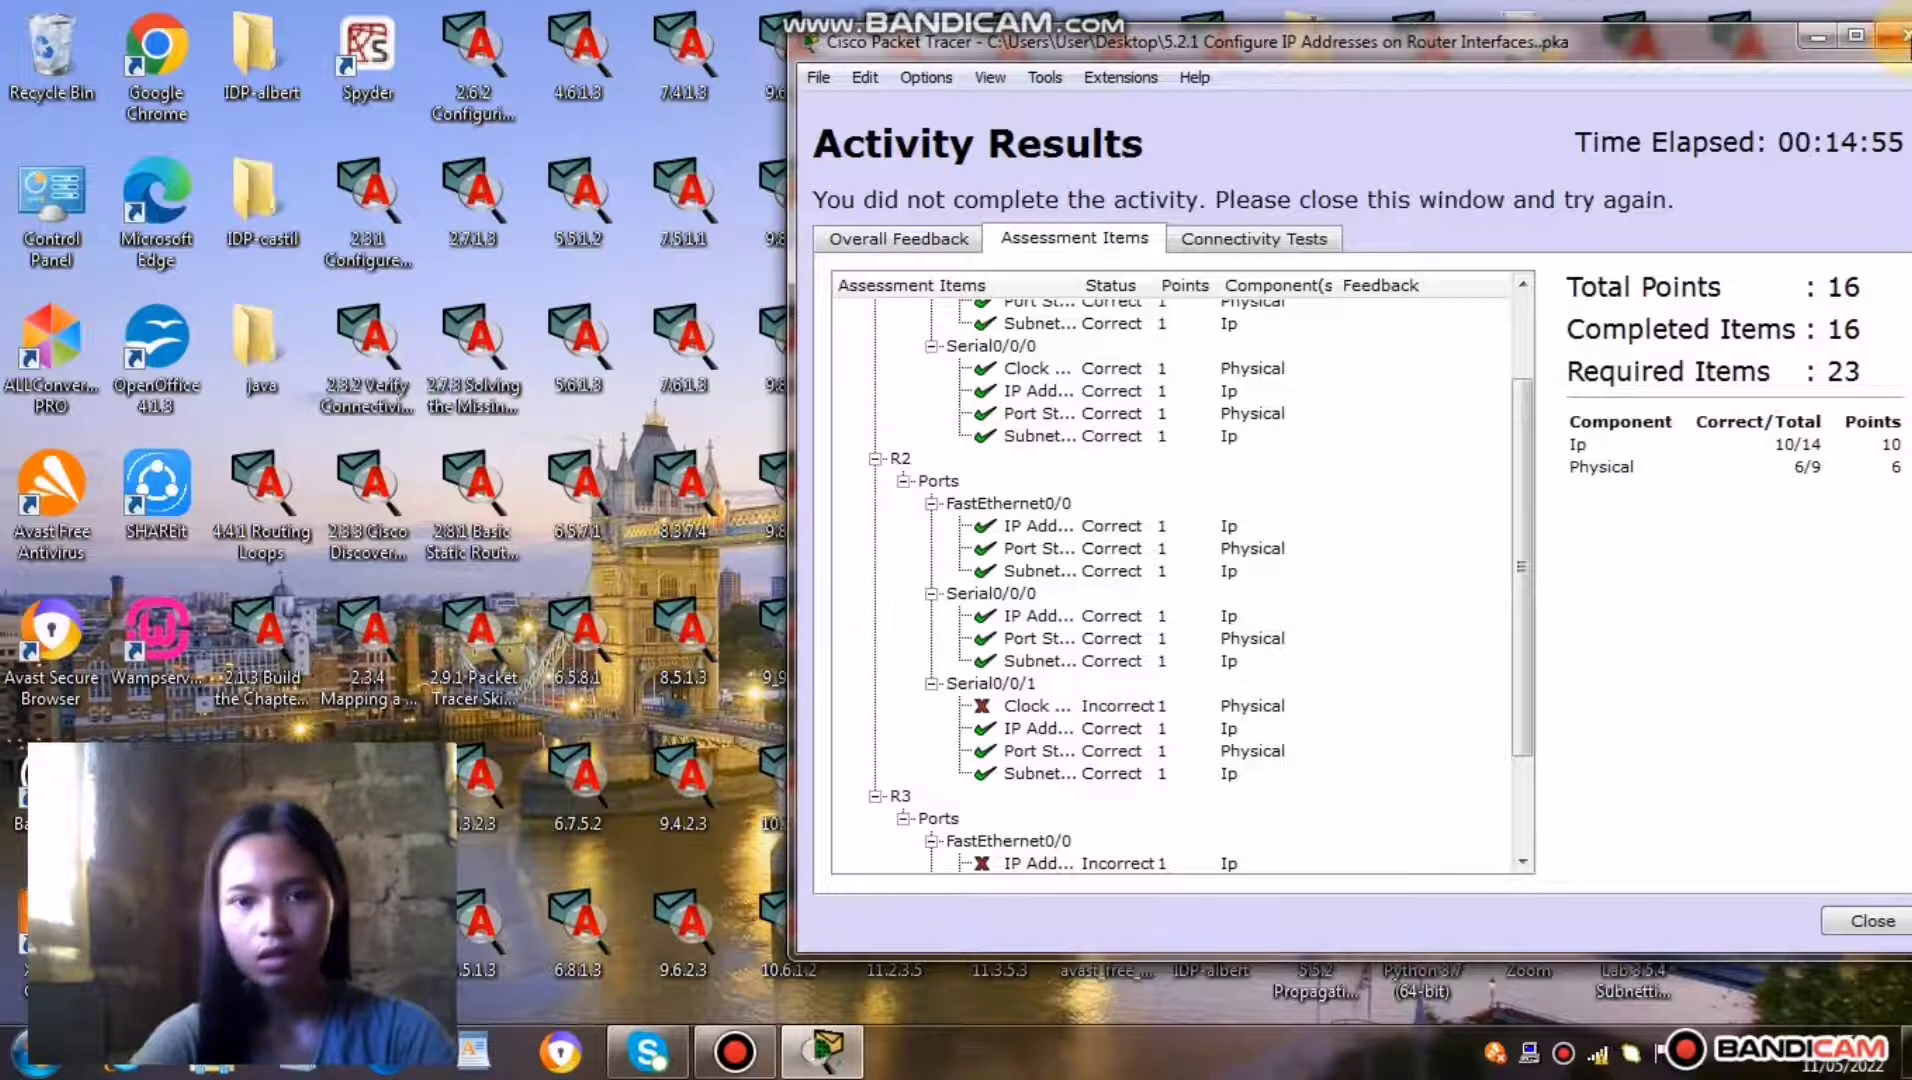
left_click(1895, 35)
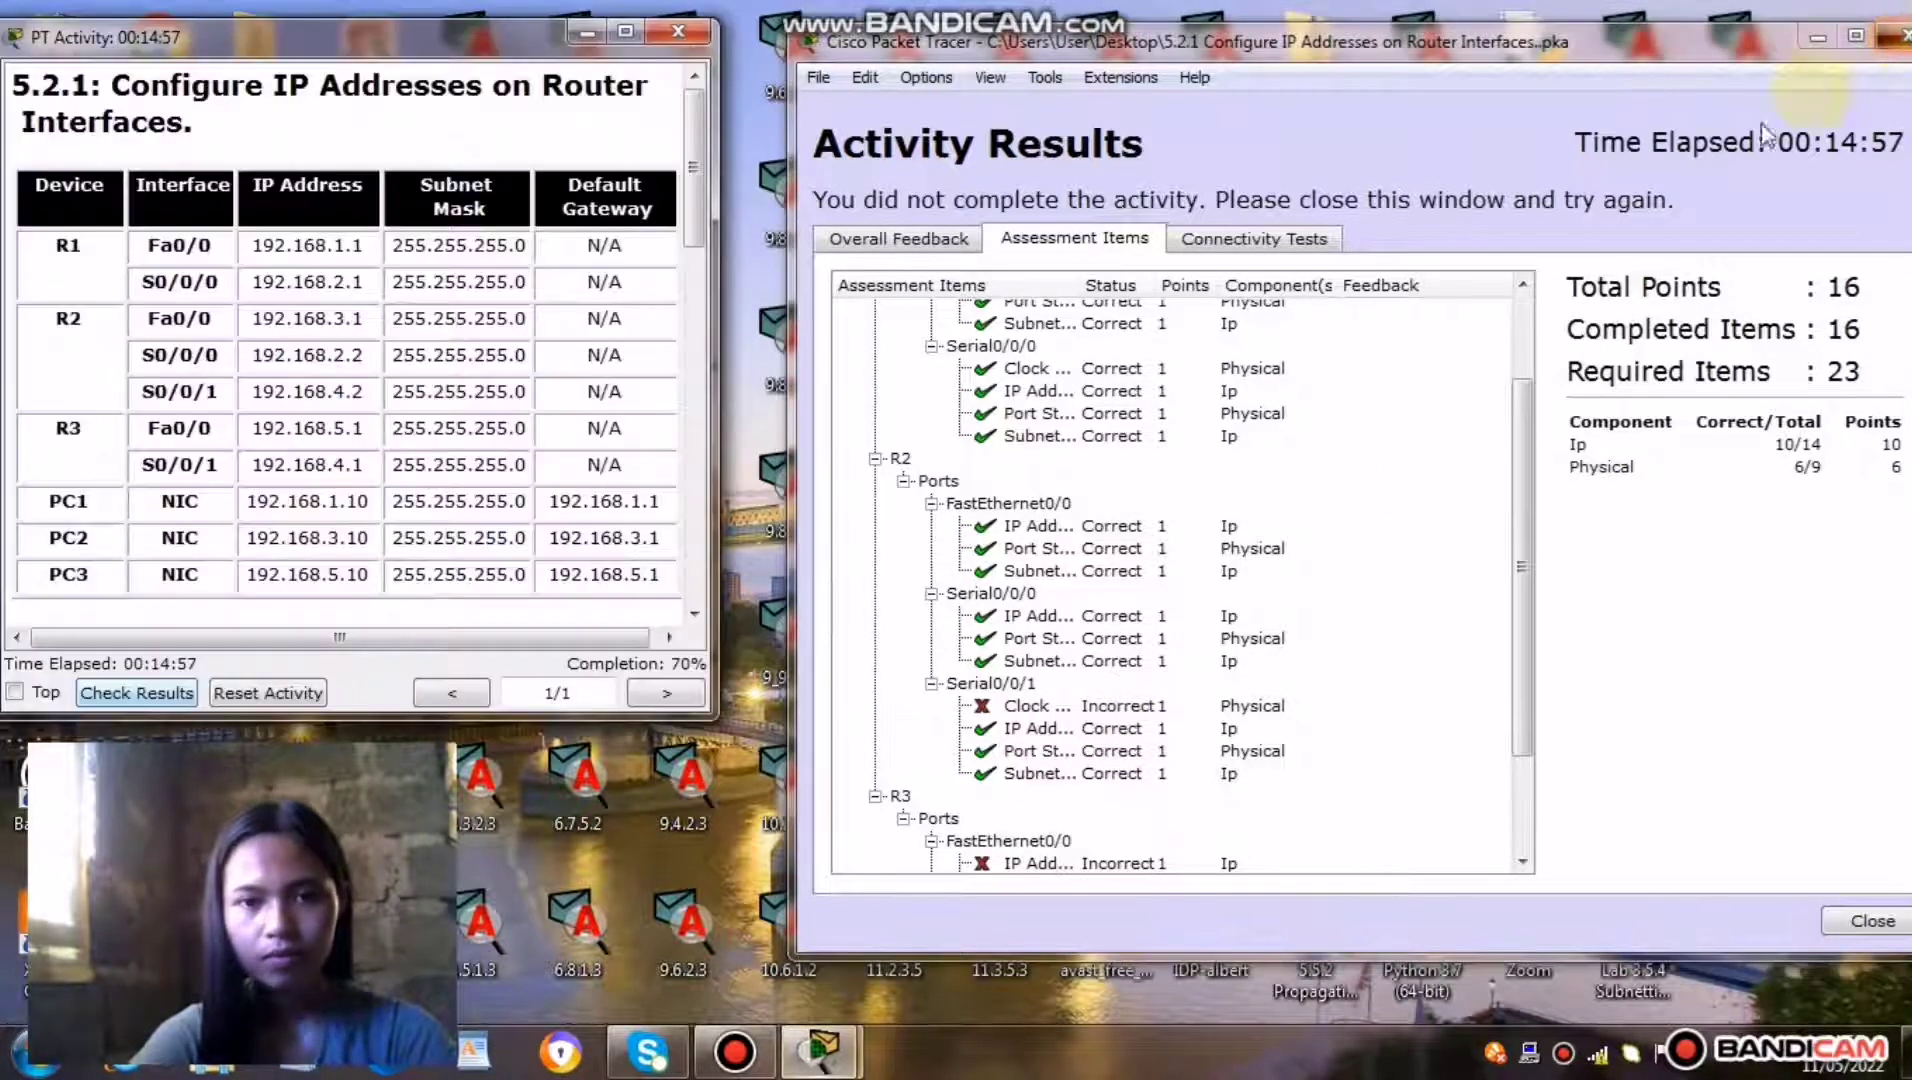
Step: Reopen R2's command line, set the S0/0/1 clock rate to 64000, and close the router's window
left_click(1367, 392)
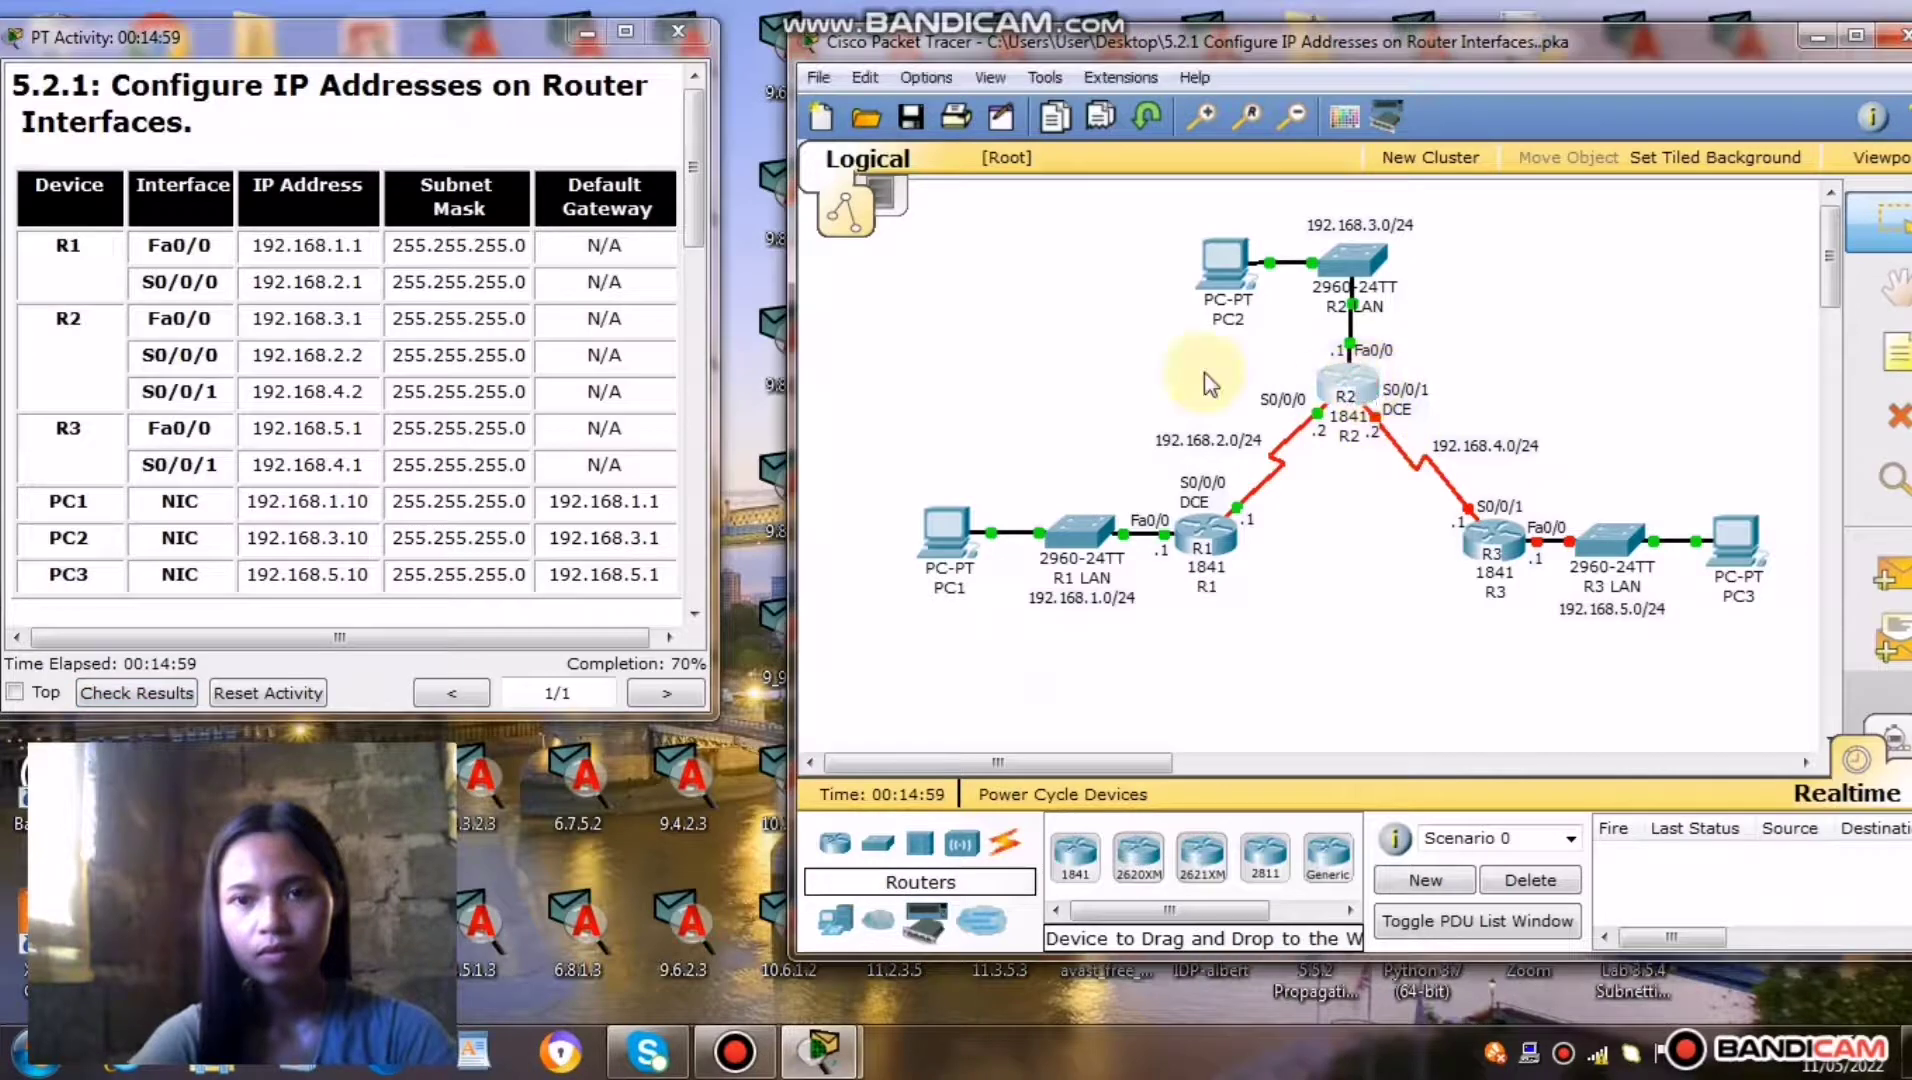
left_click_drag(565, 135, 1187, 63)
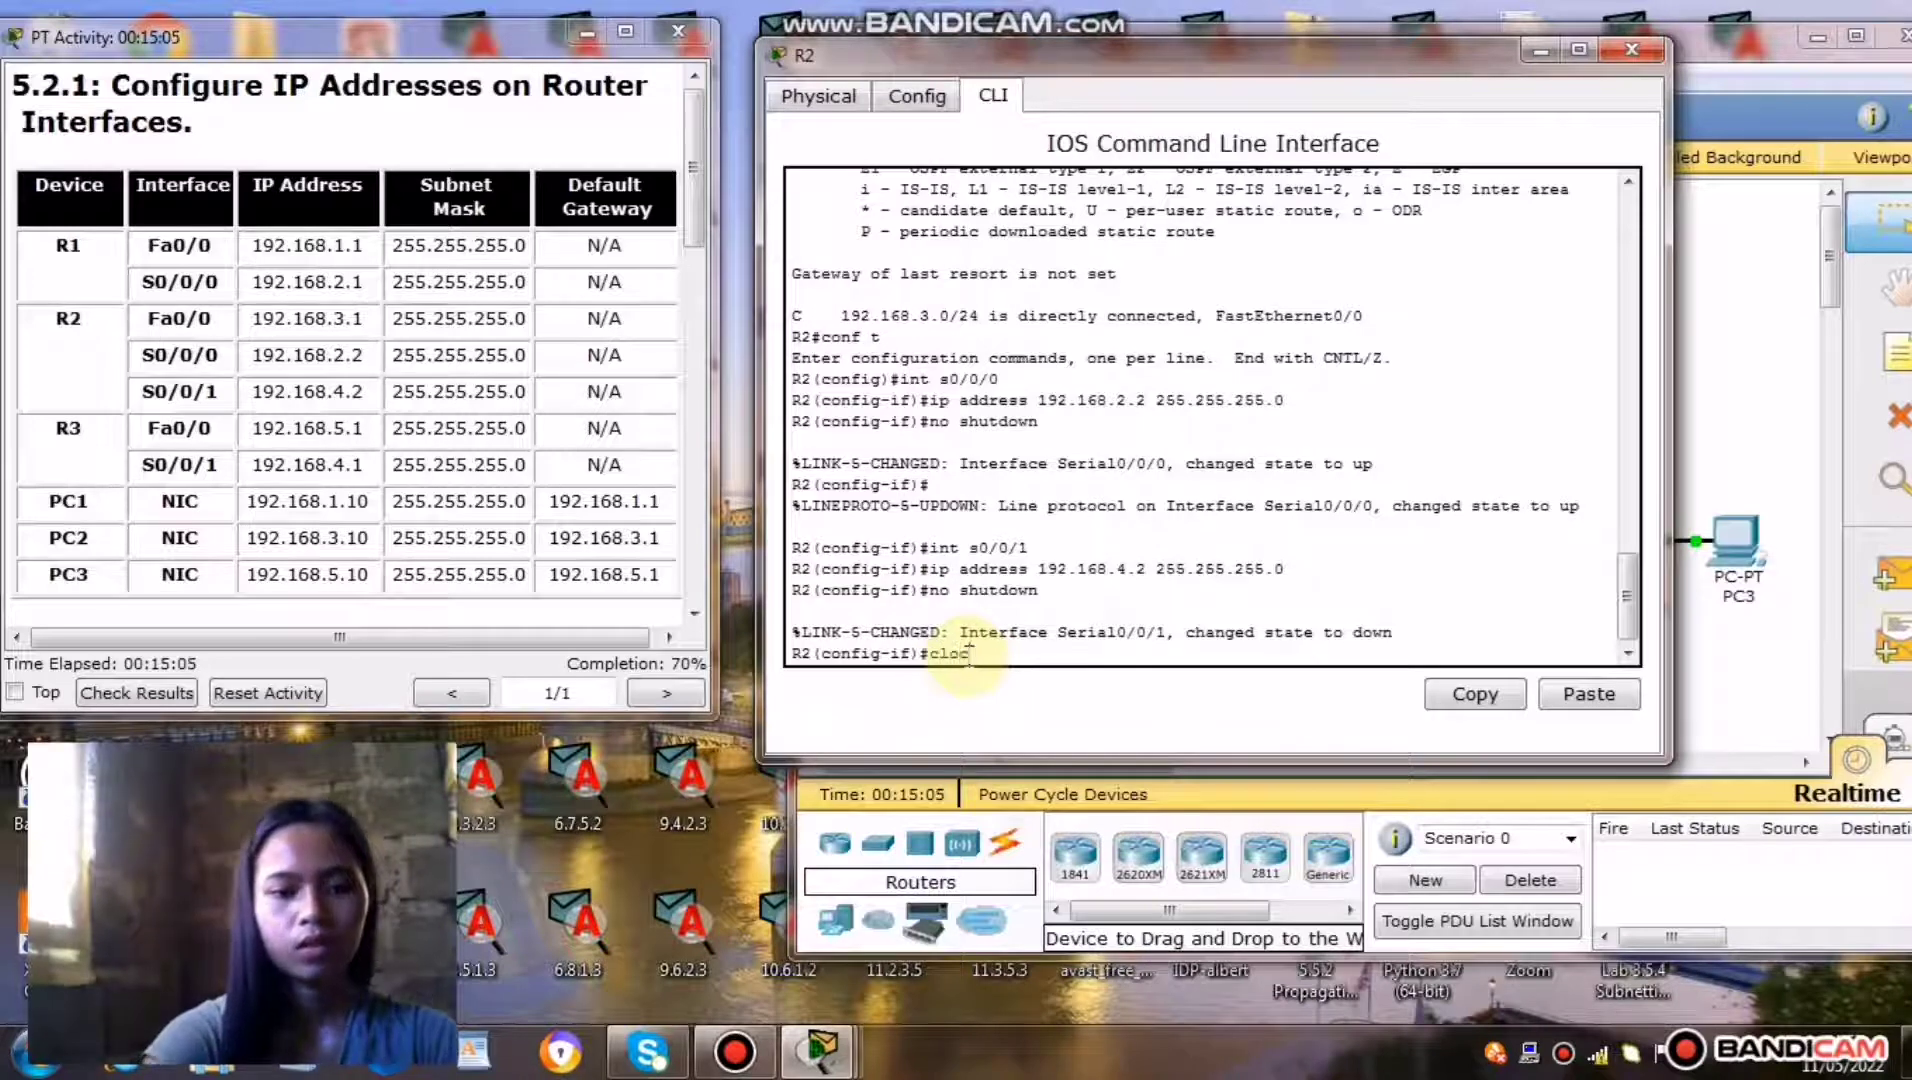
type("e ")
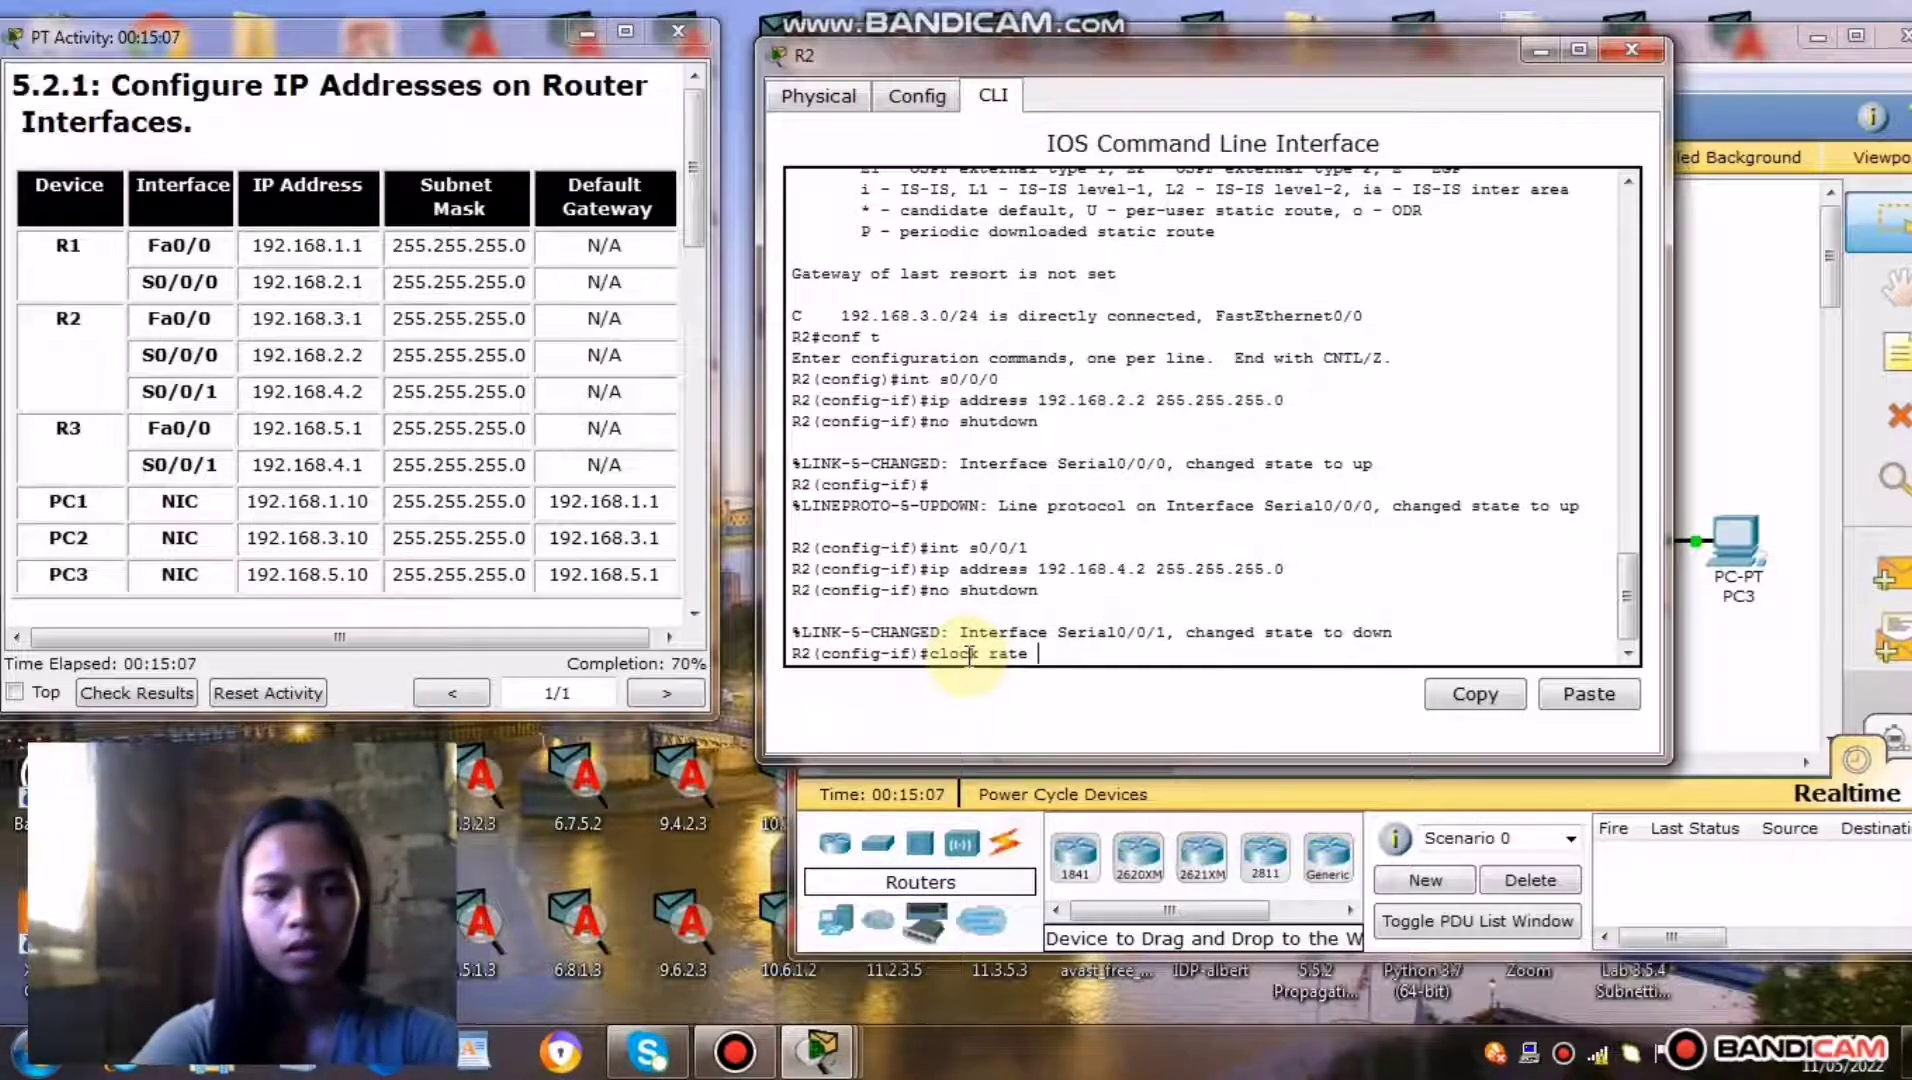
type("64000")
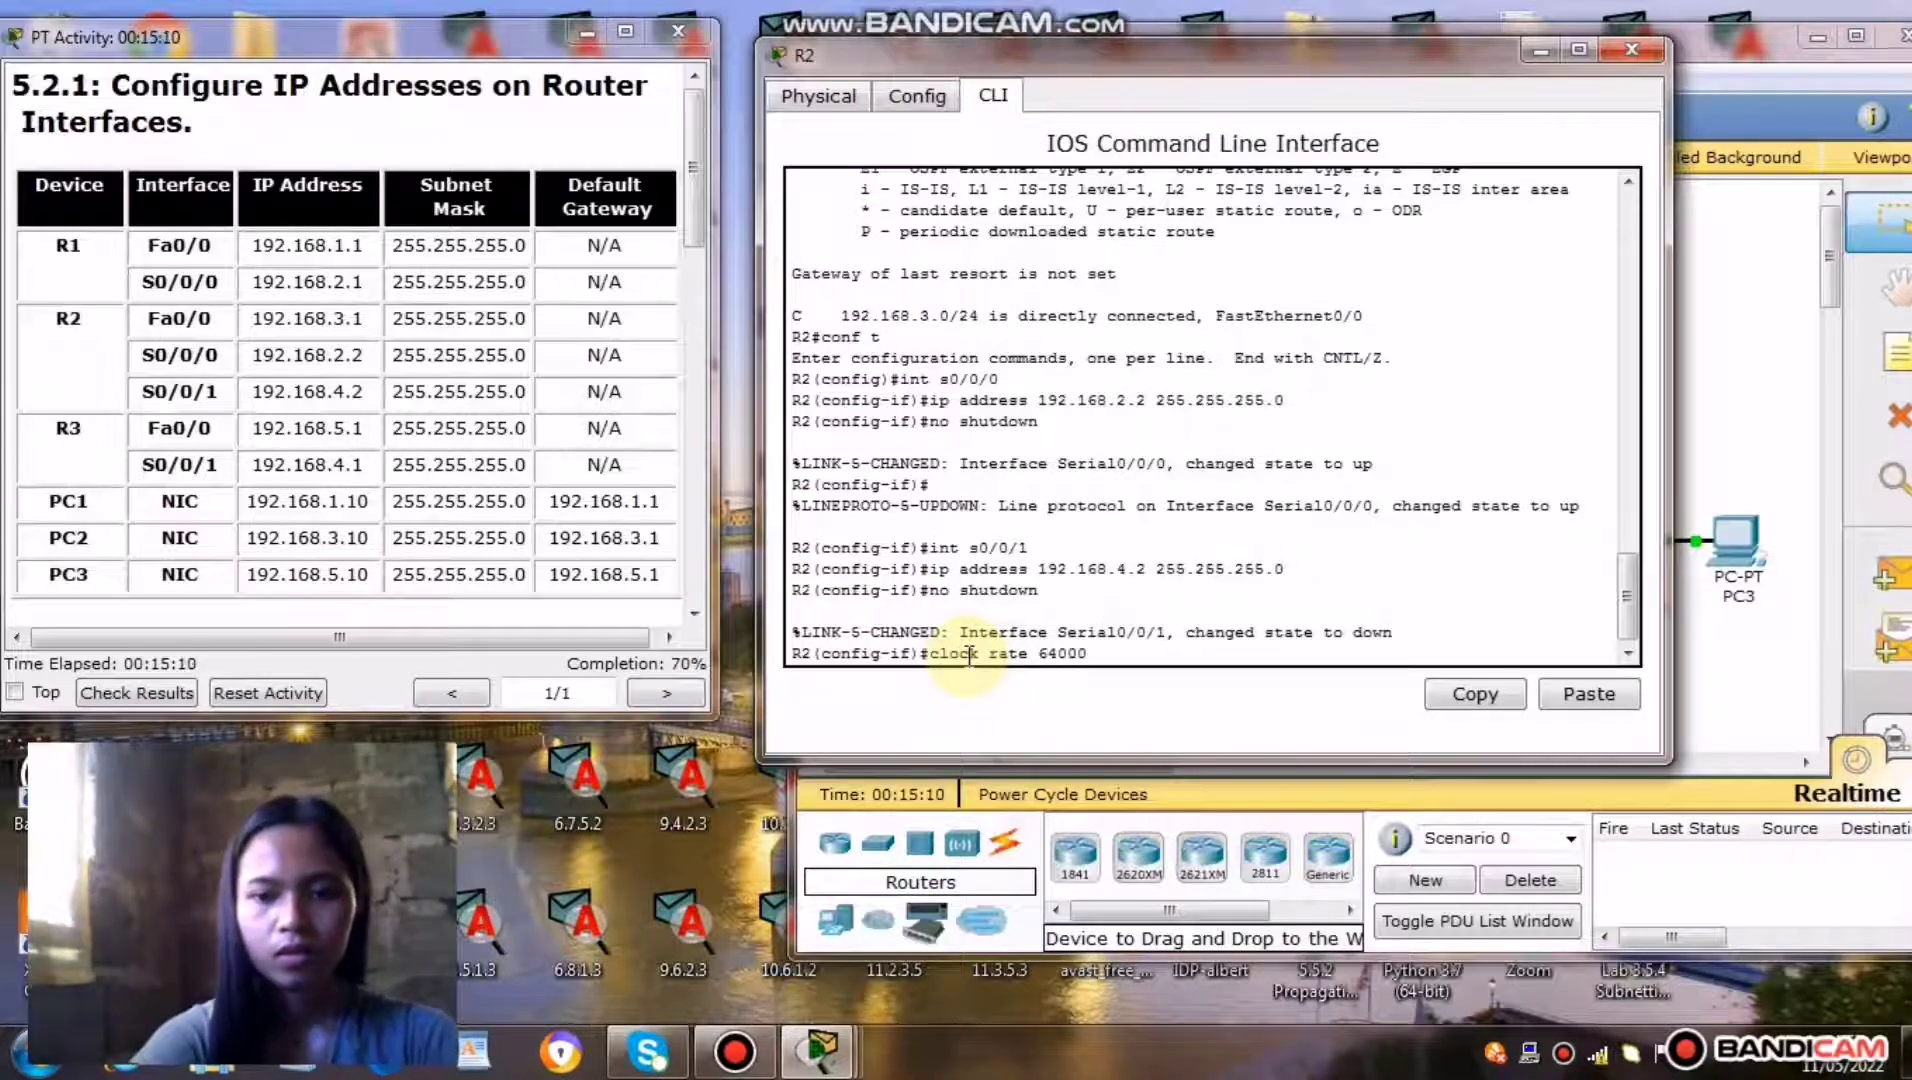
key("Return")
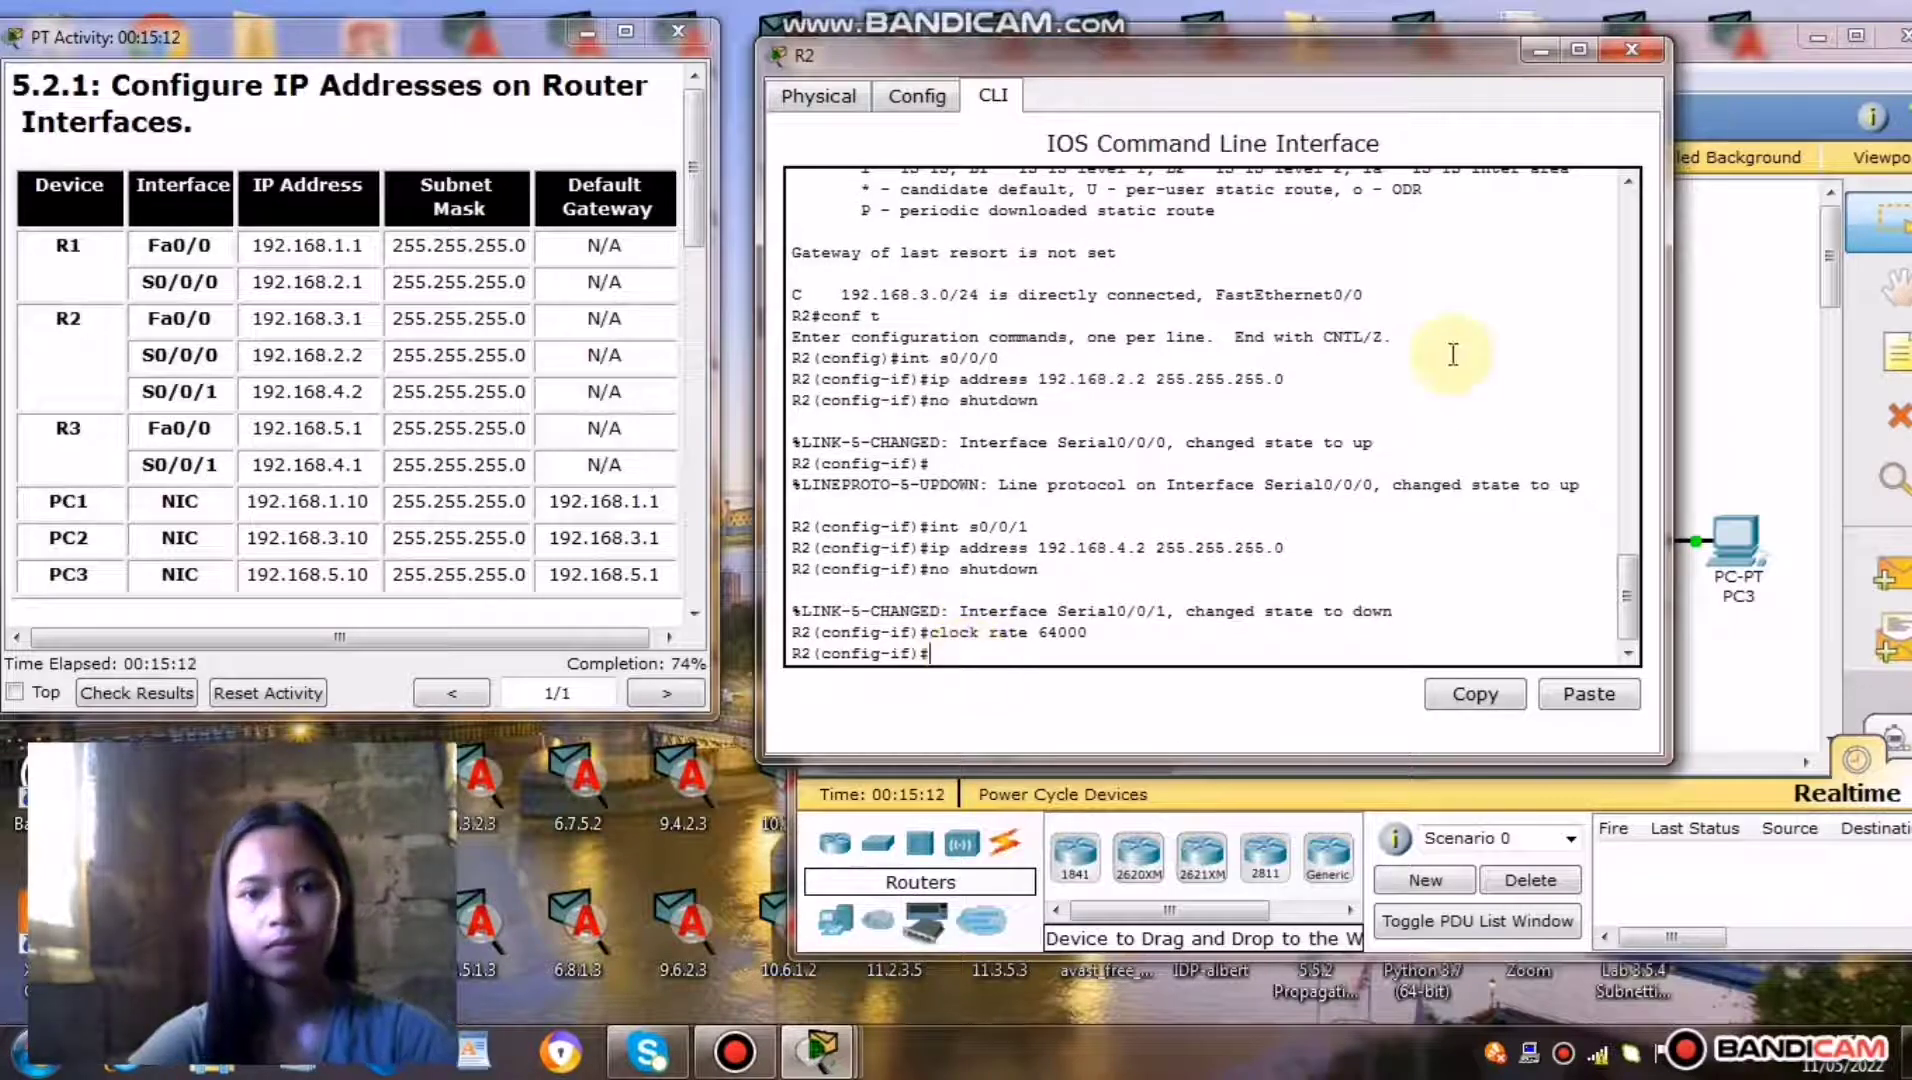
left_click(1621, 48)
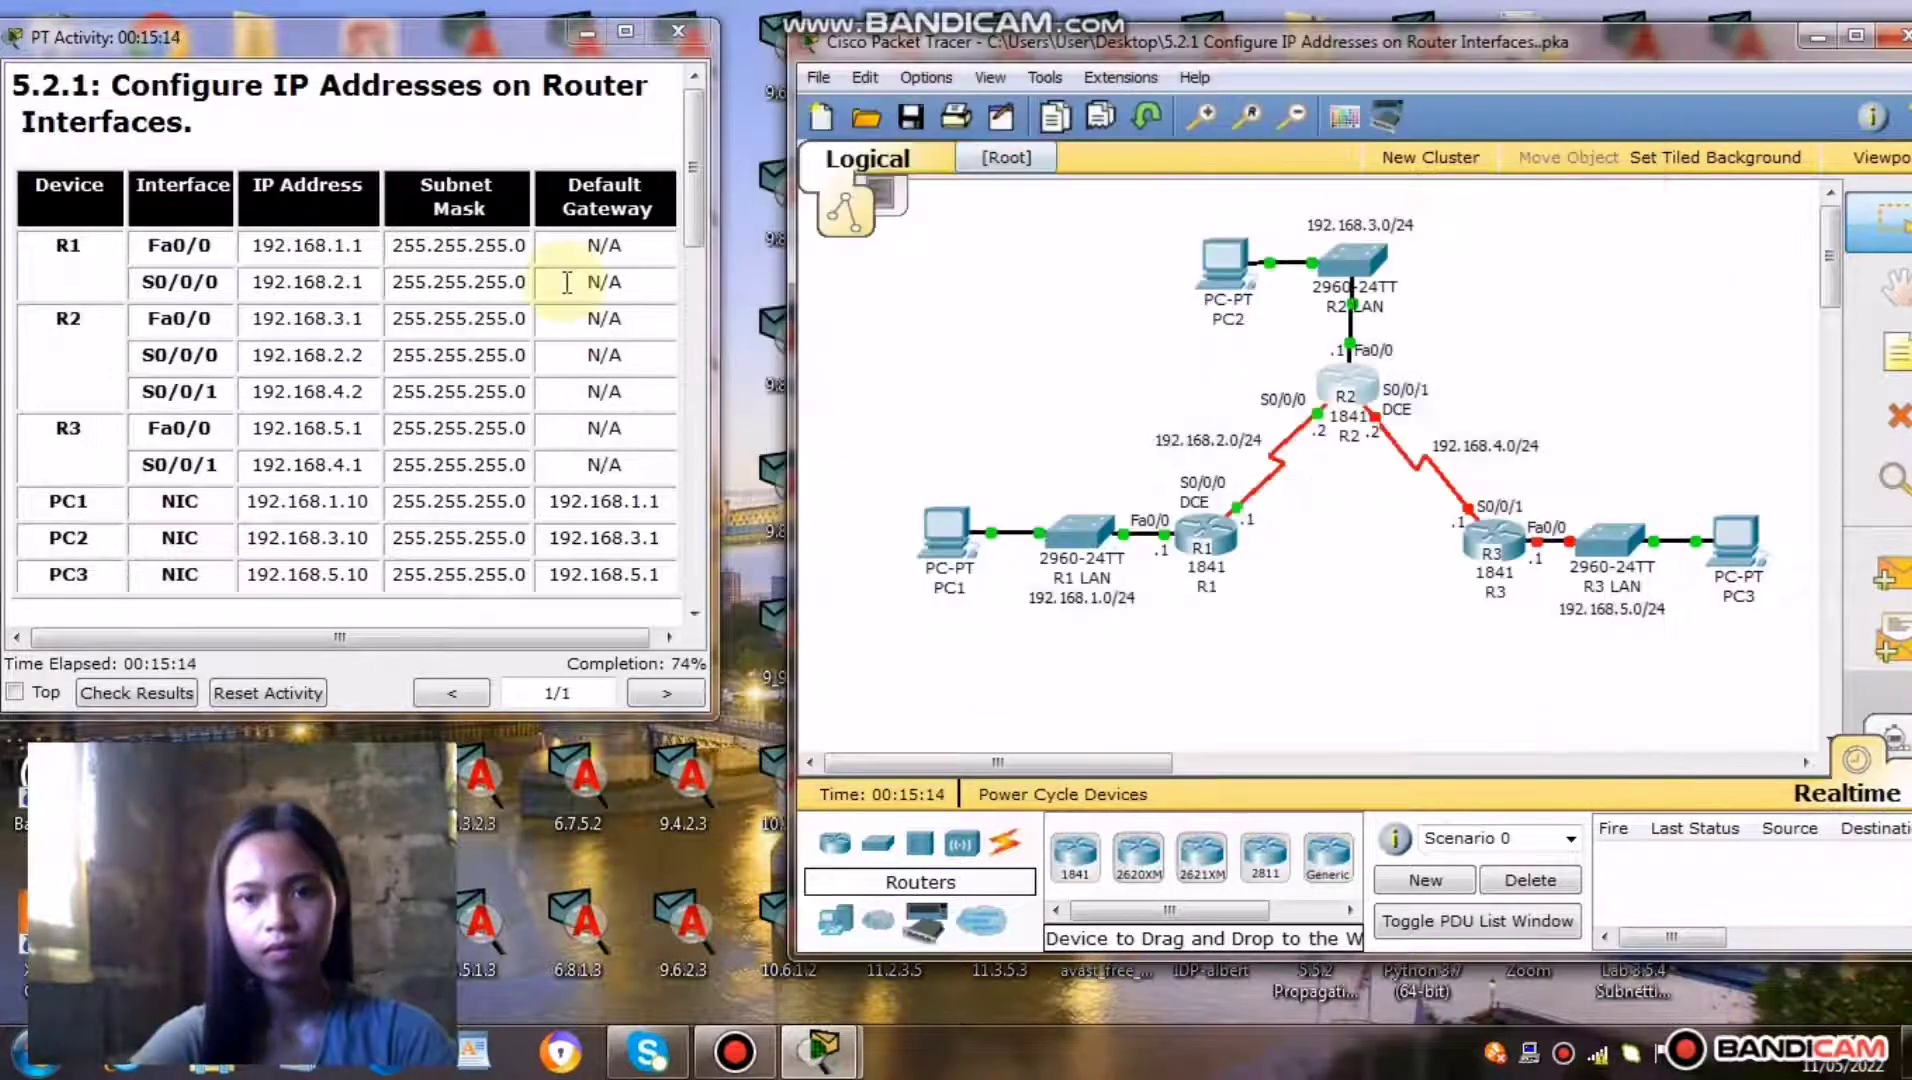
Step: Recheck the activity results, reviewing the assessment items for R2's S0/0/1 and R3's interfaces
left_click(138, 693)
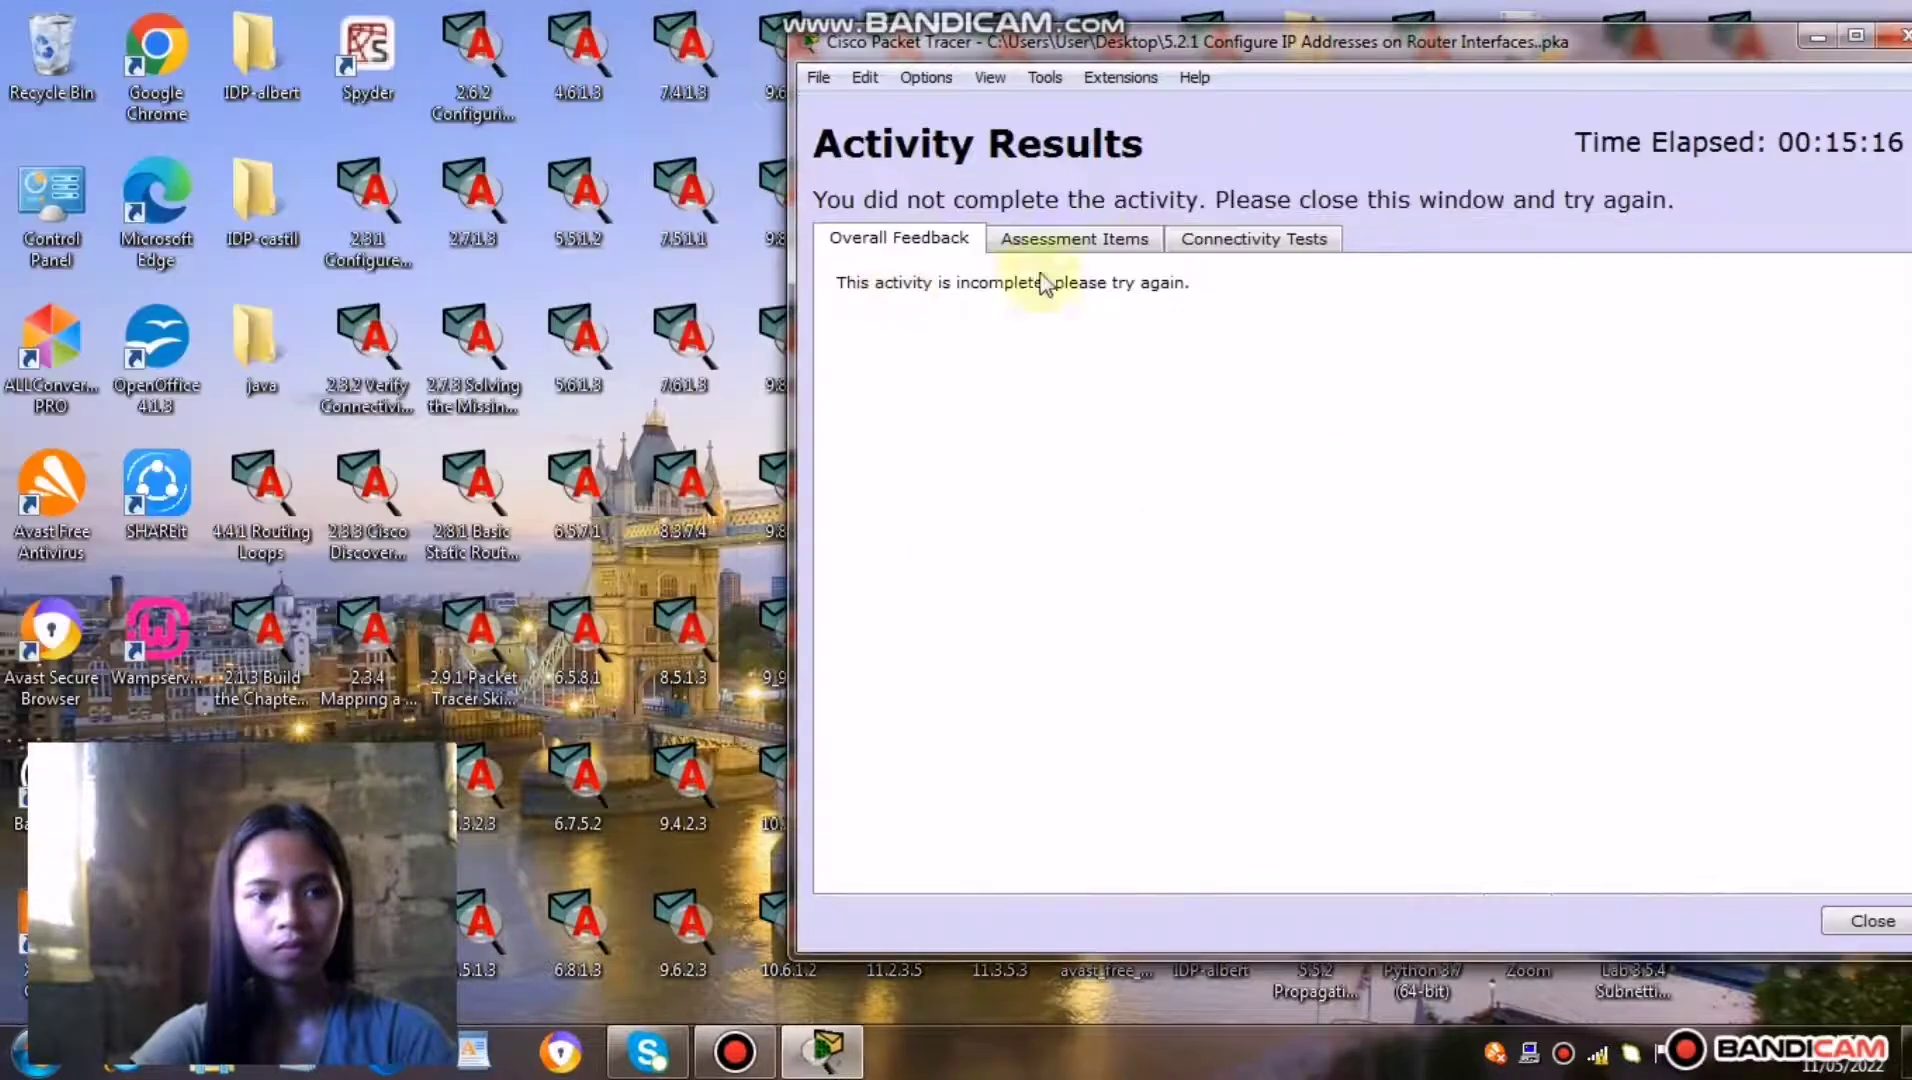
left_click(1076, 238)
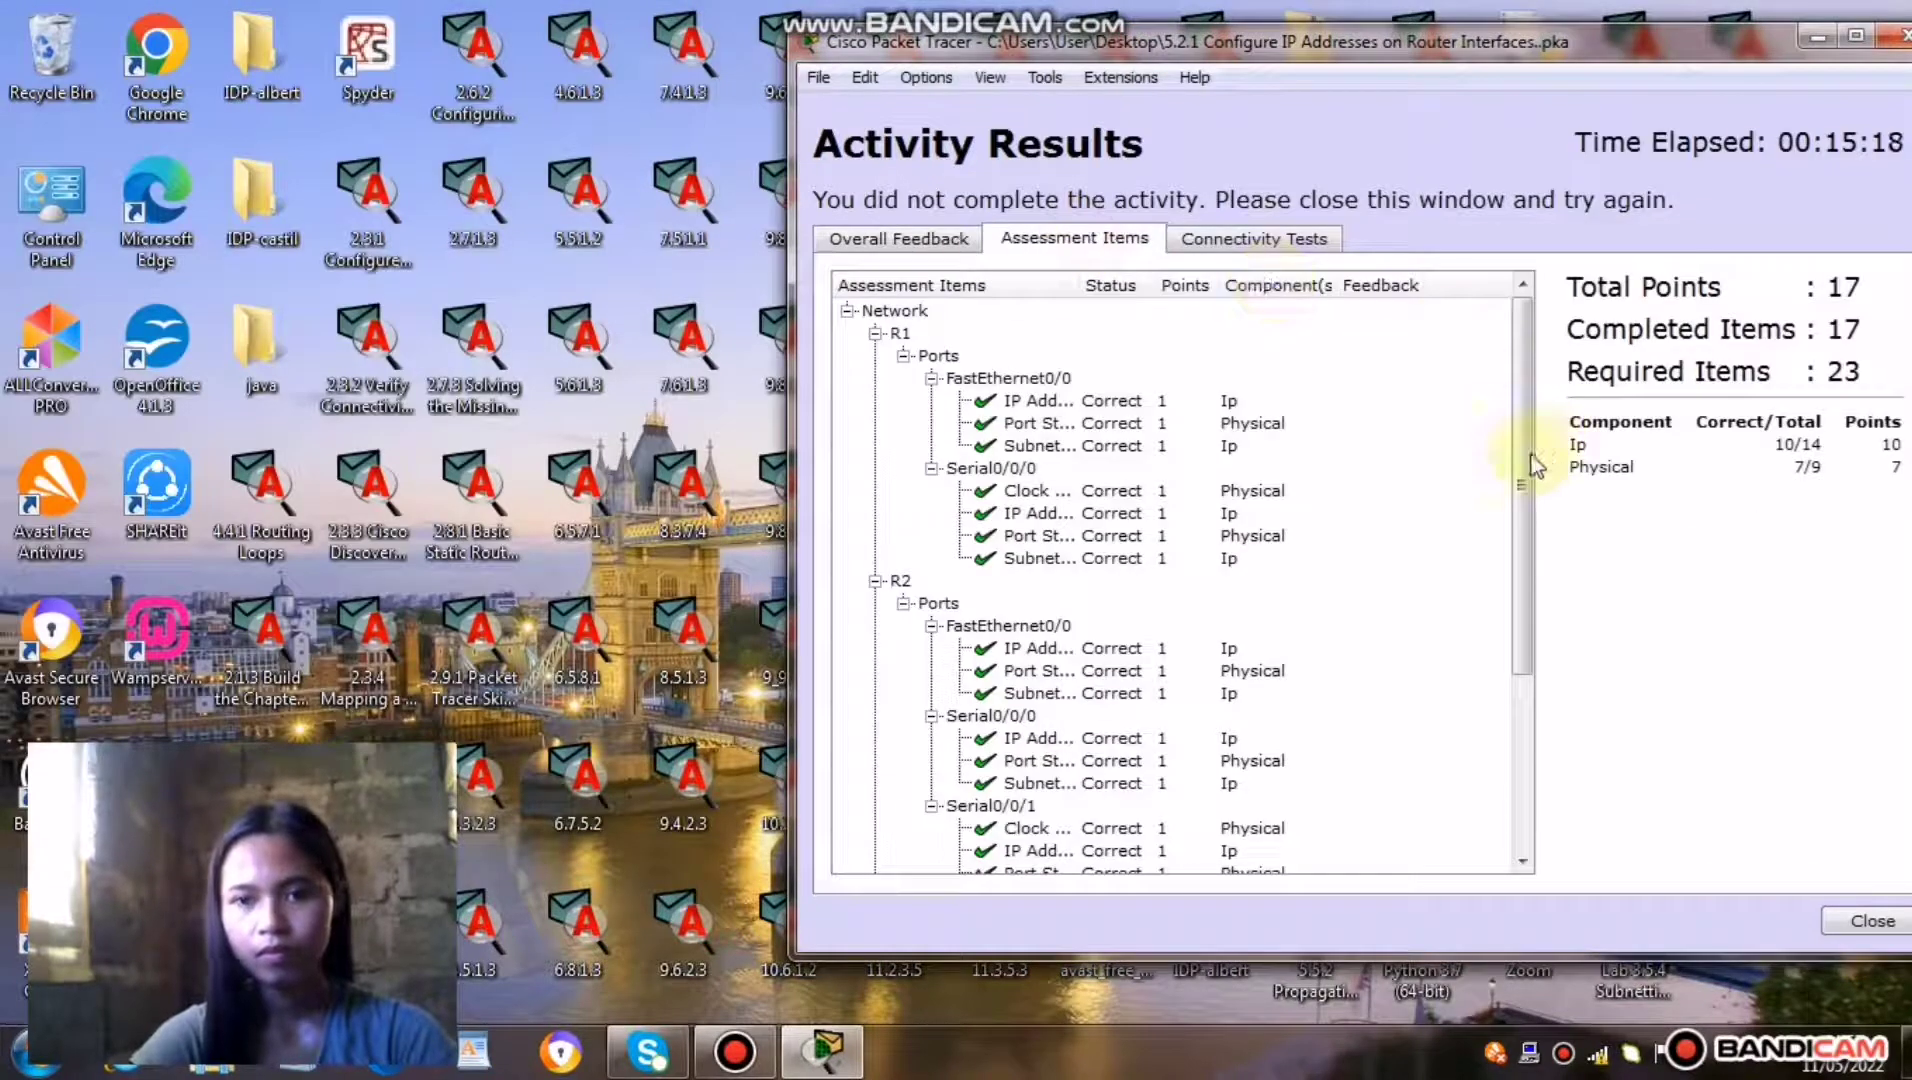
left_click_drag(1521, 515, 1527, 605)
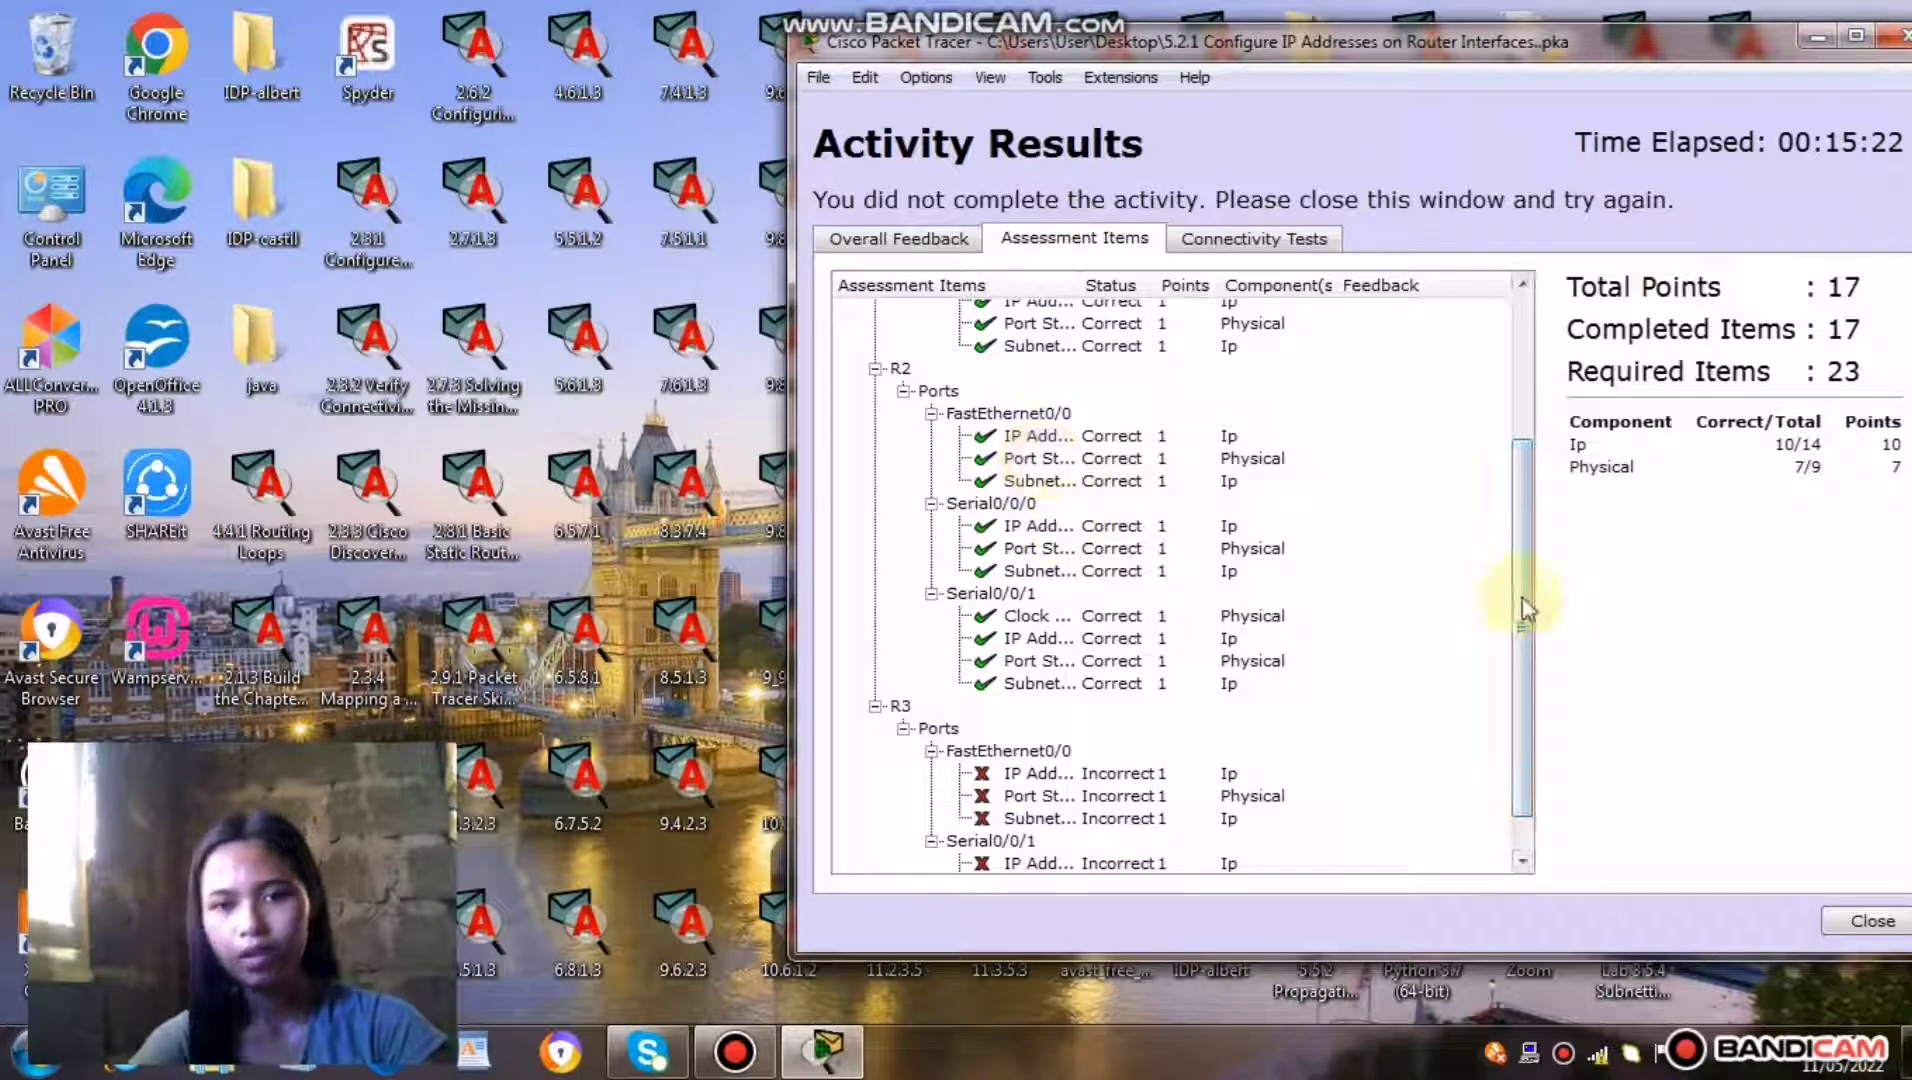
left_click_drag(1524, 619, 1540, 705)
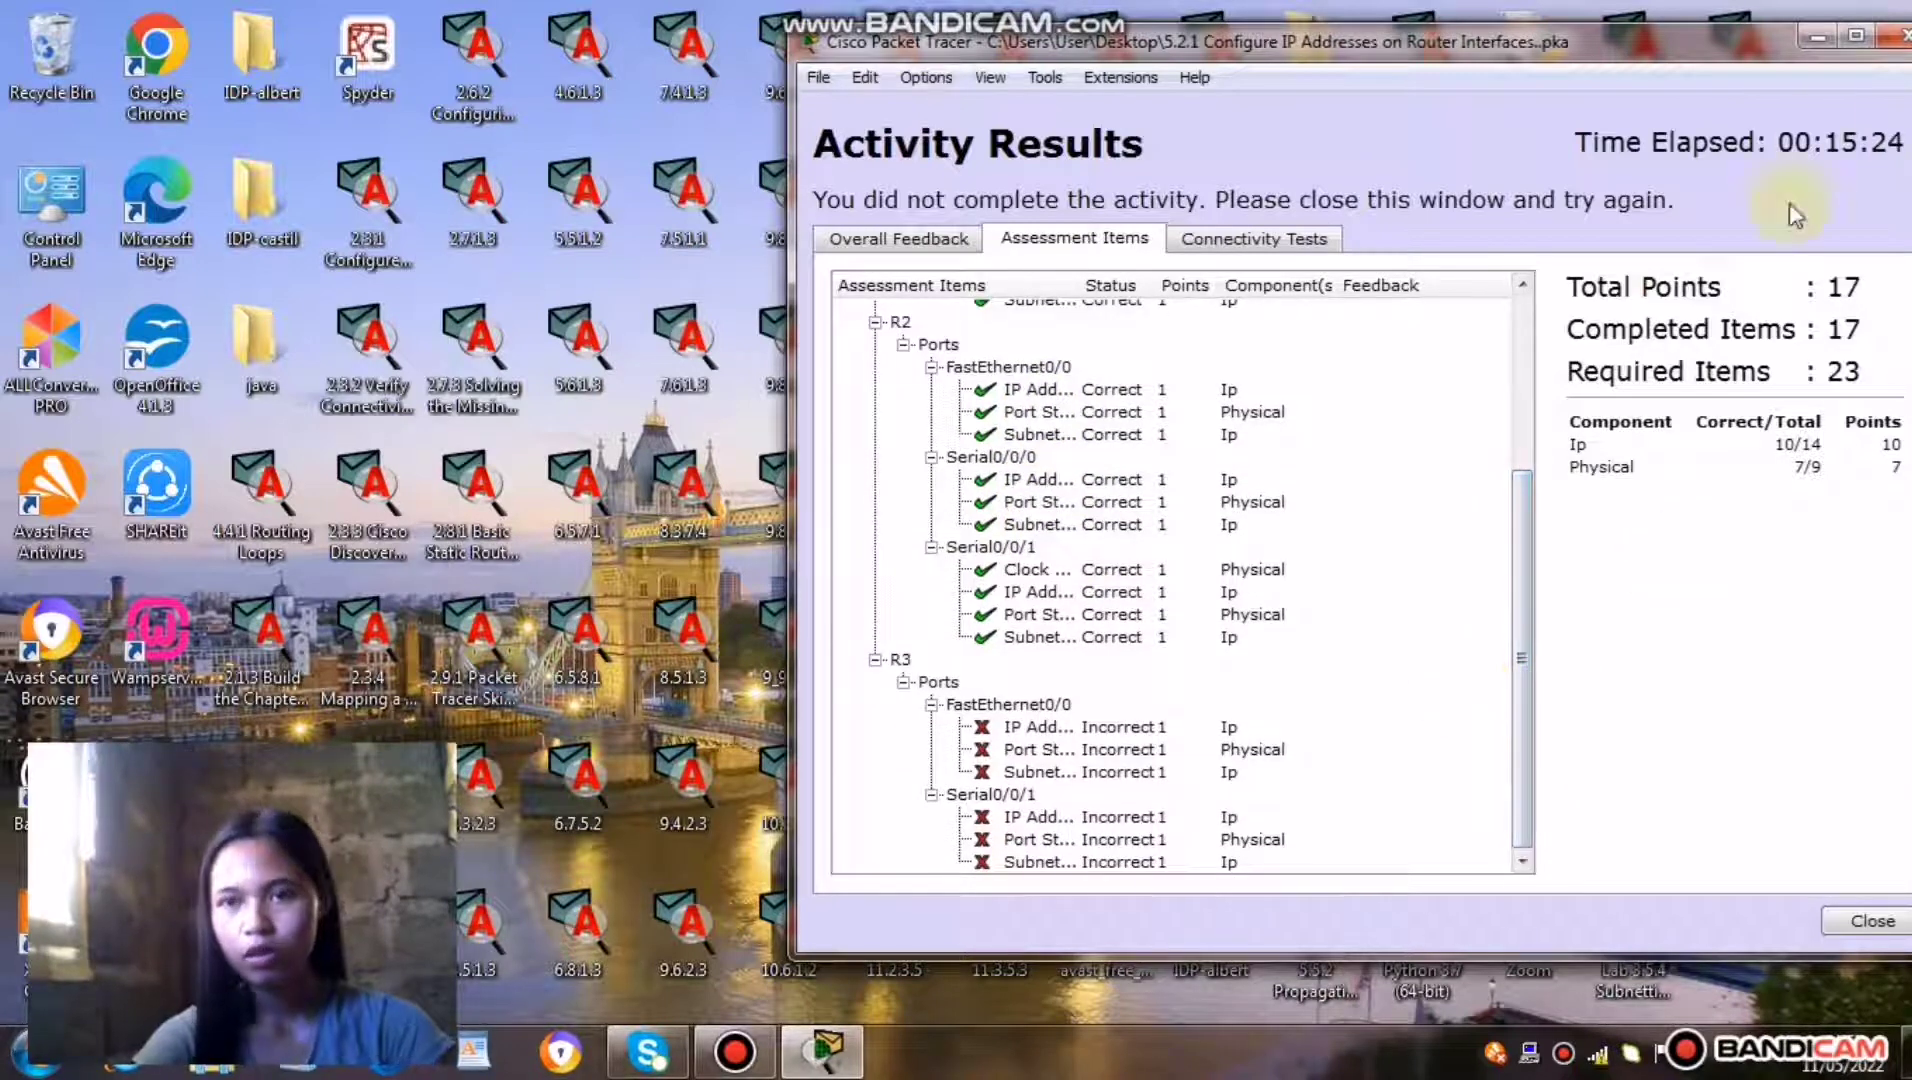
left_click(1903, 52)
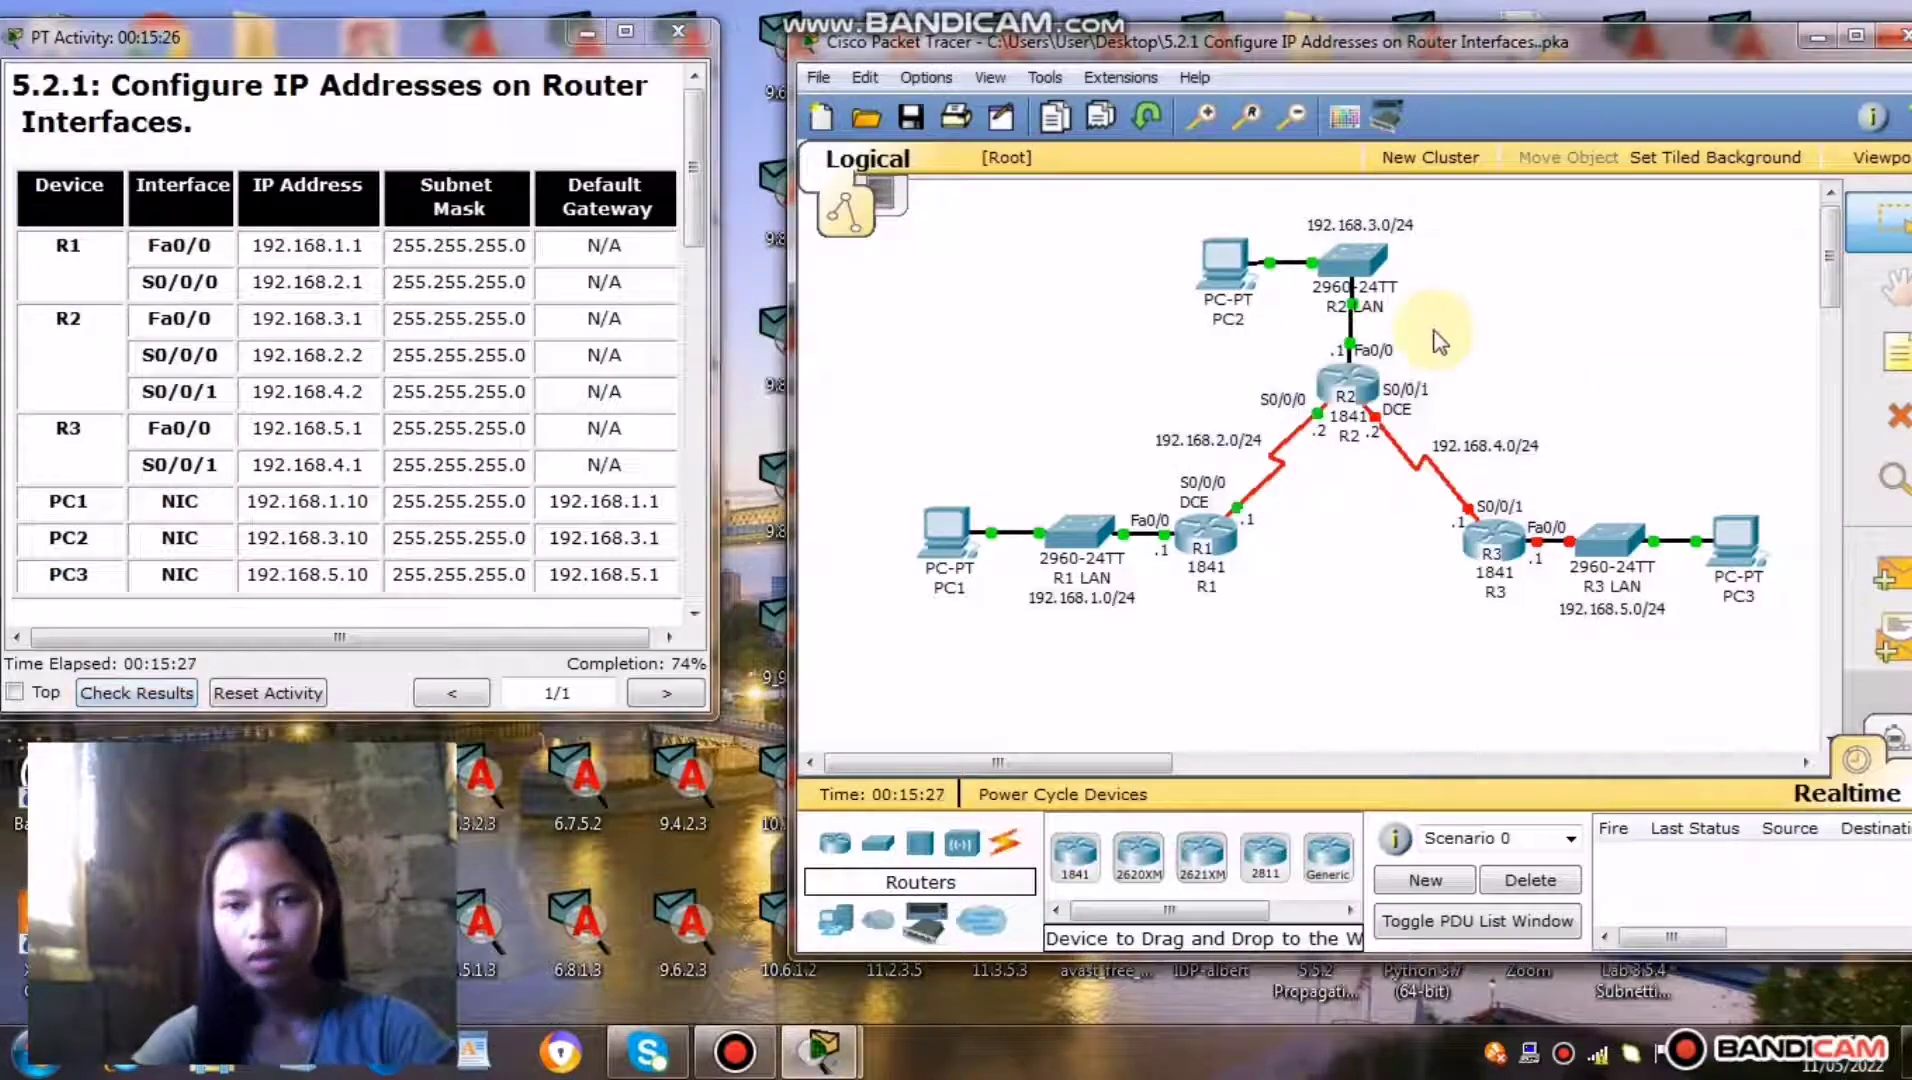
Step: Open R3's command line and enter global configuration mode with en and config t
left_click(1492, 540)
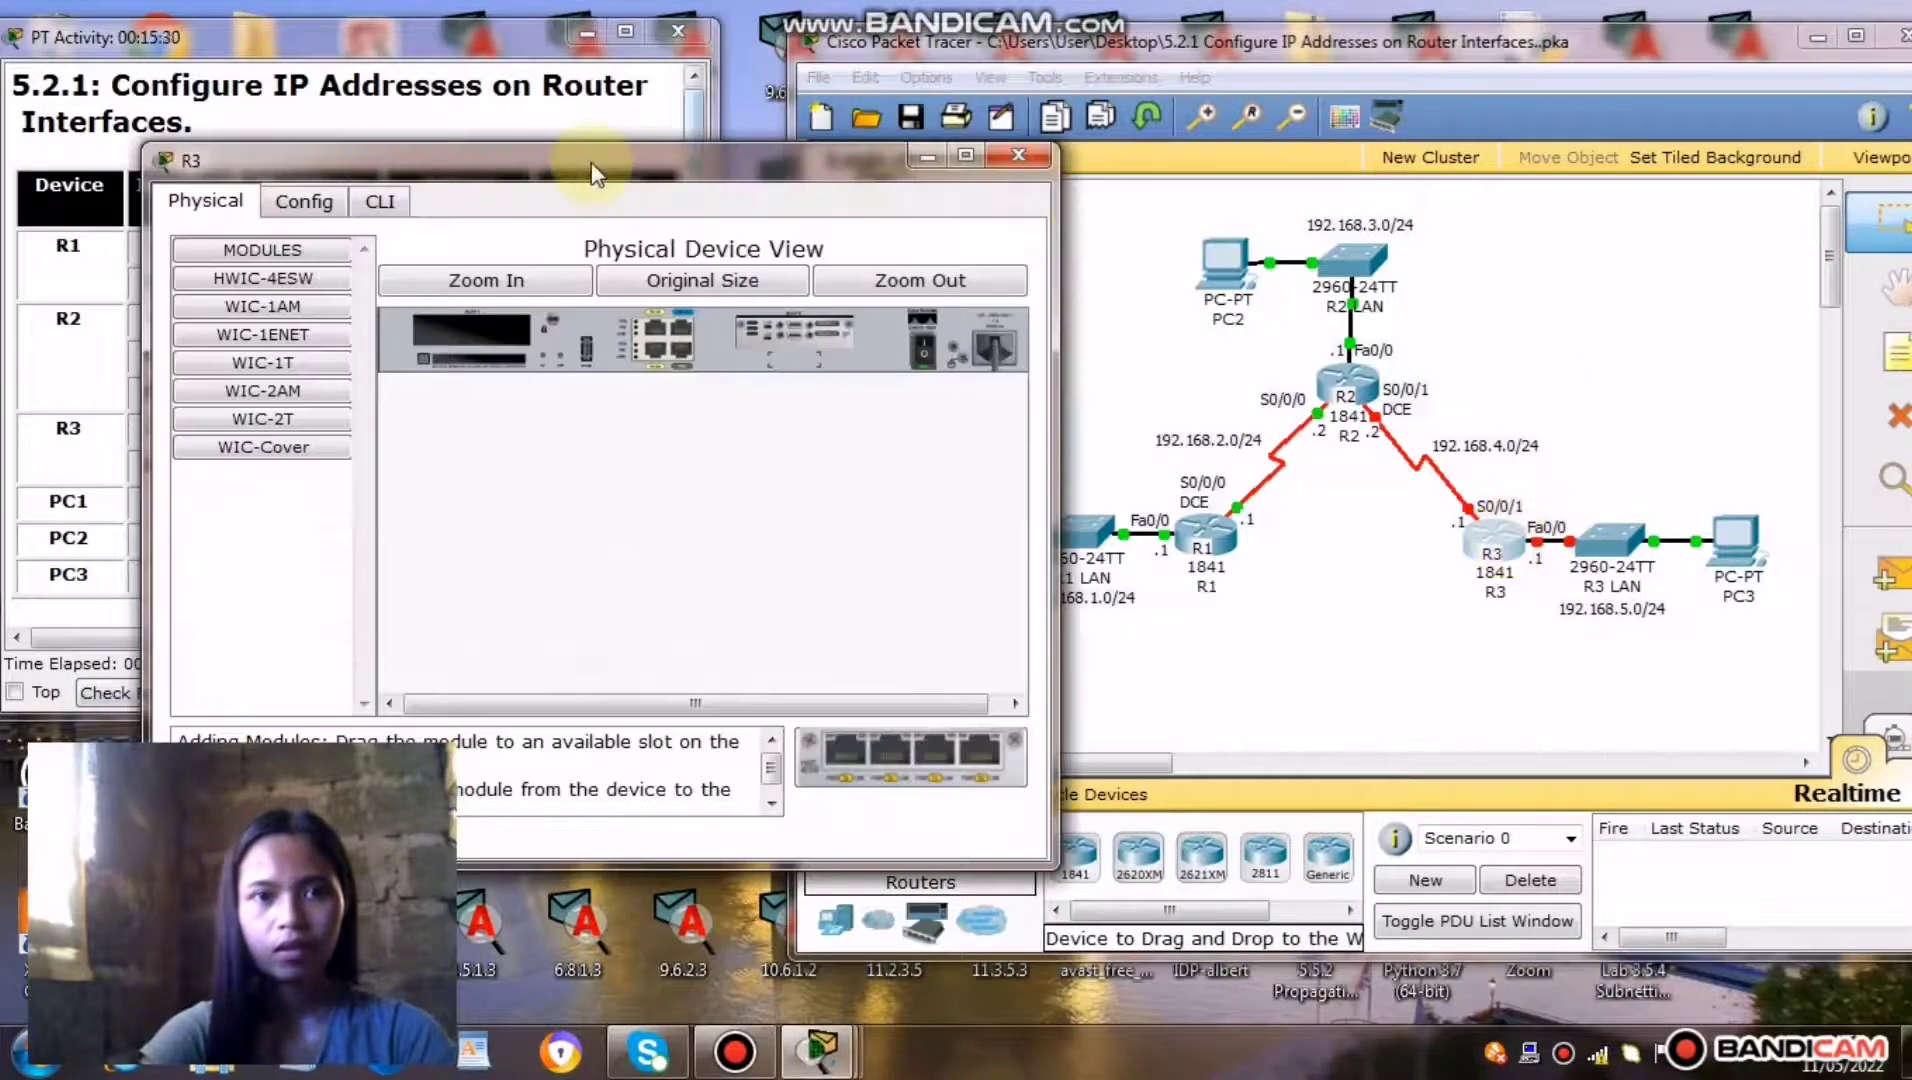
left_click_drag(600, 160, 1161, 69)
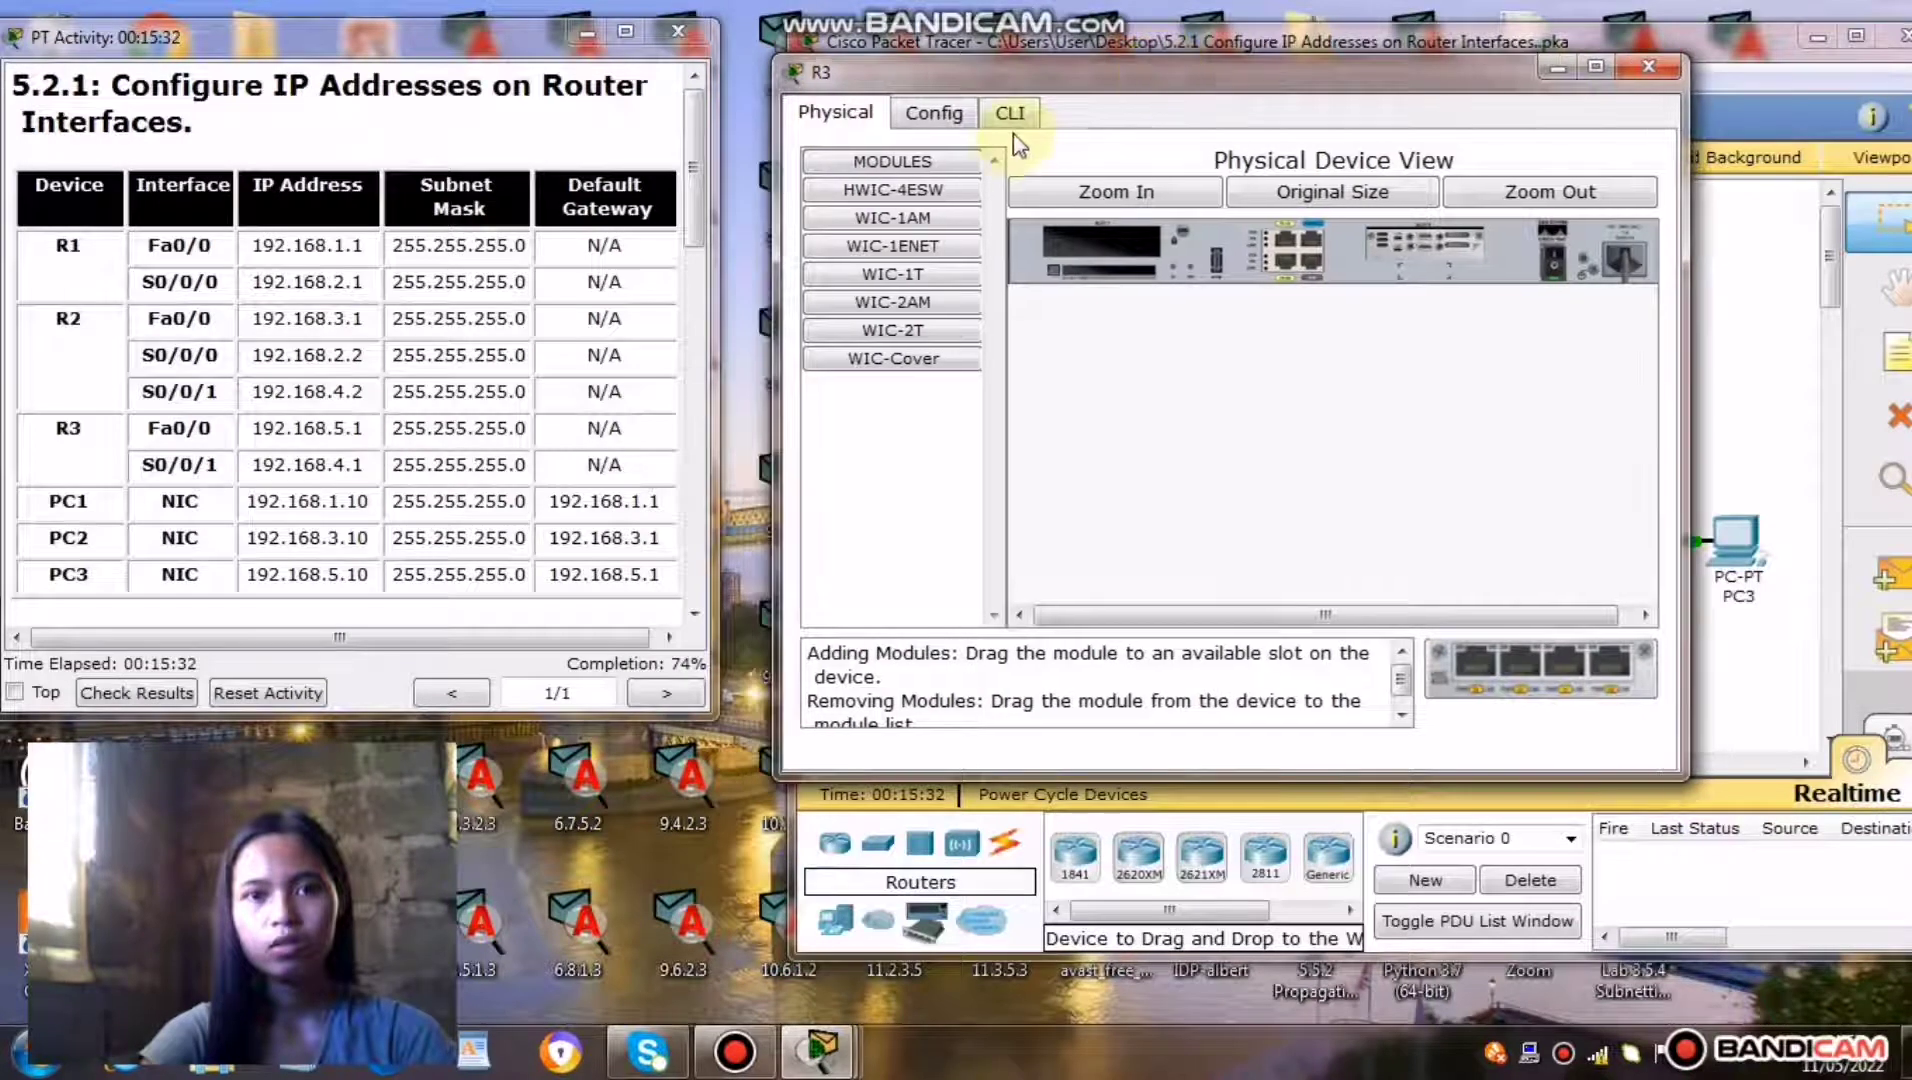
left_click(1012, 114)
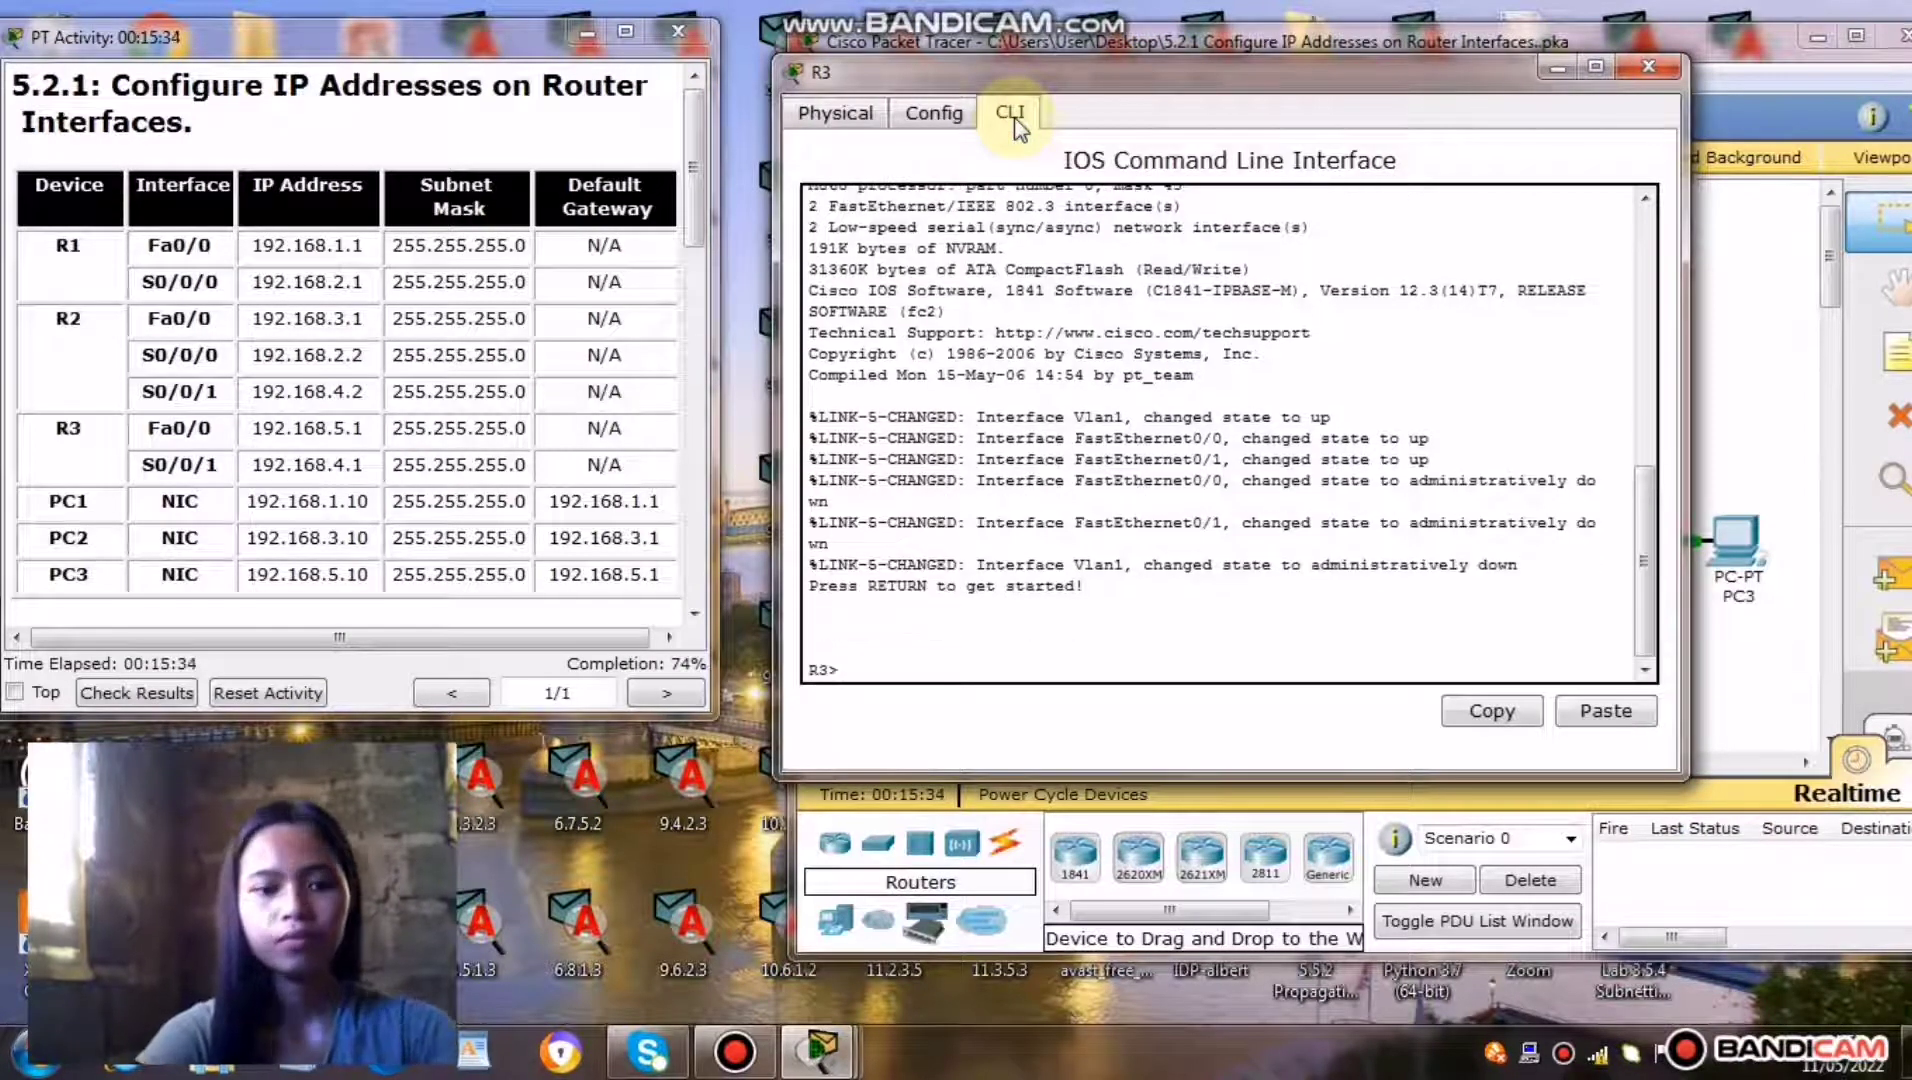
type("en")
key("Return")
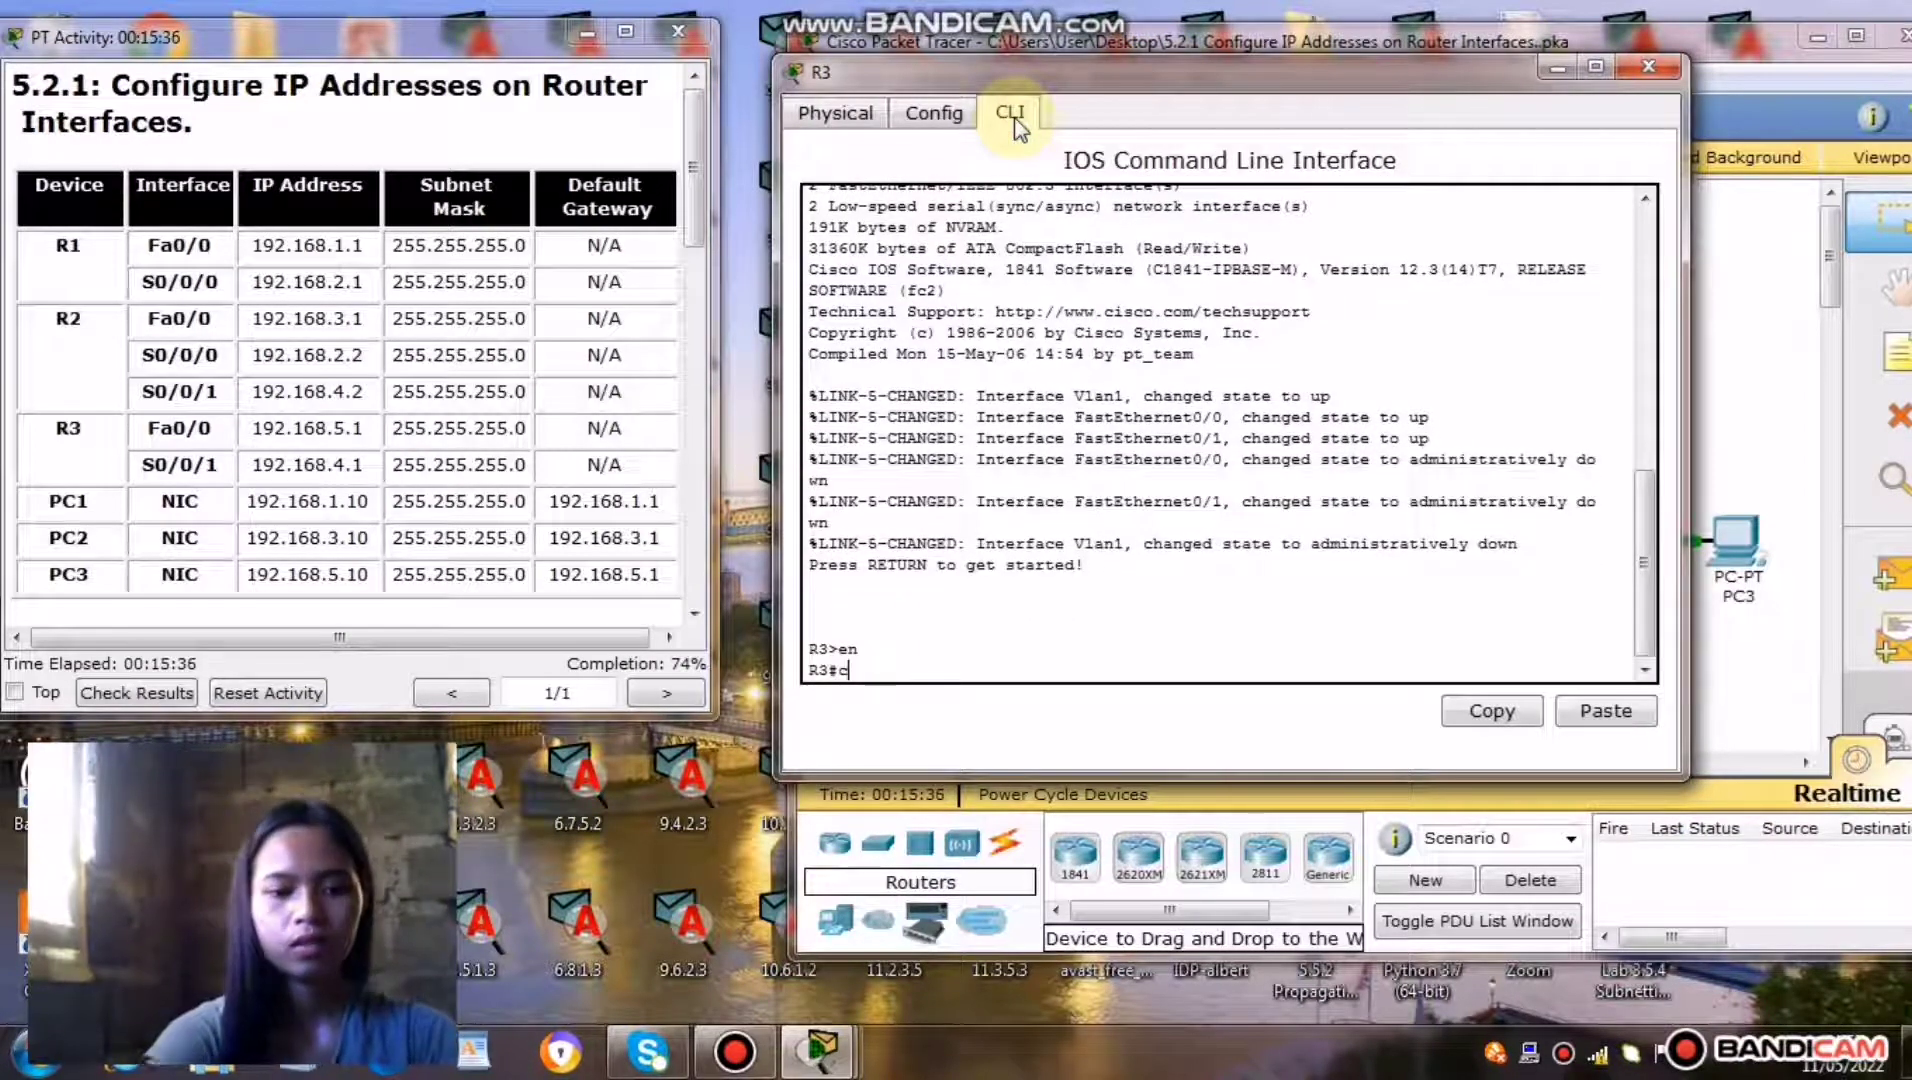
type("config t")
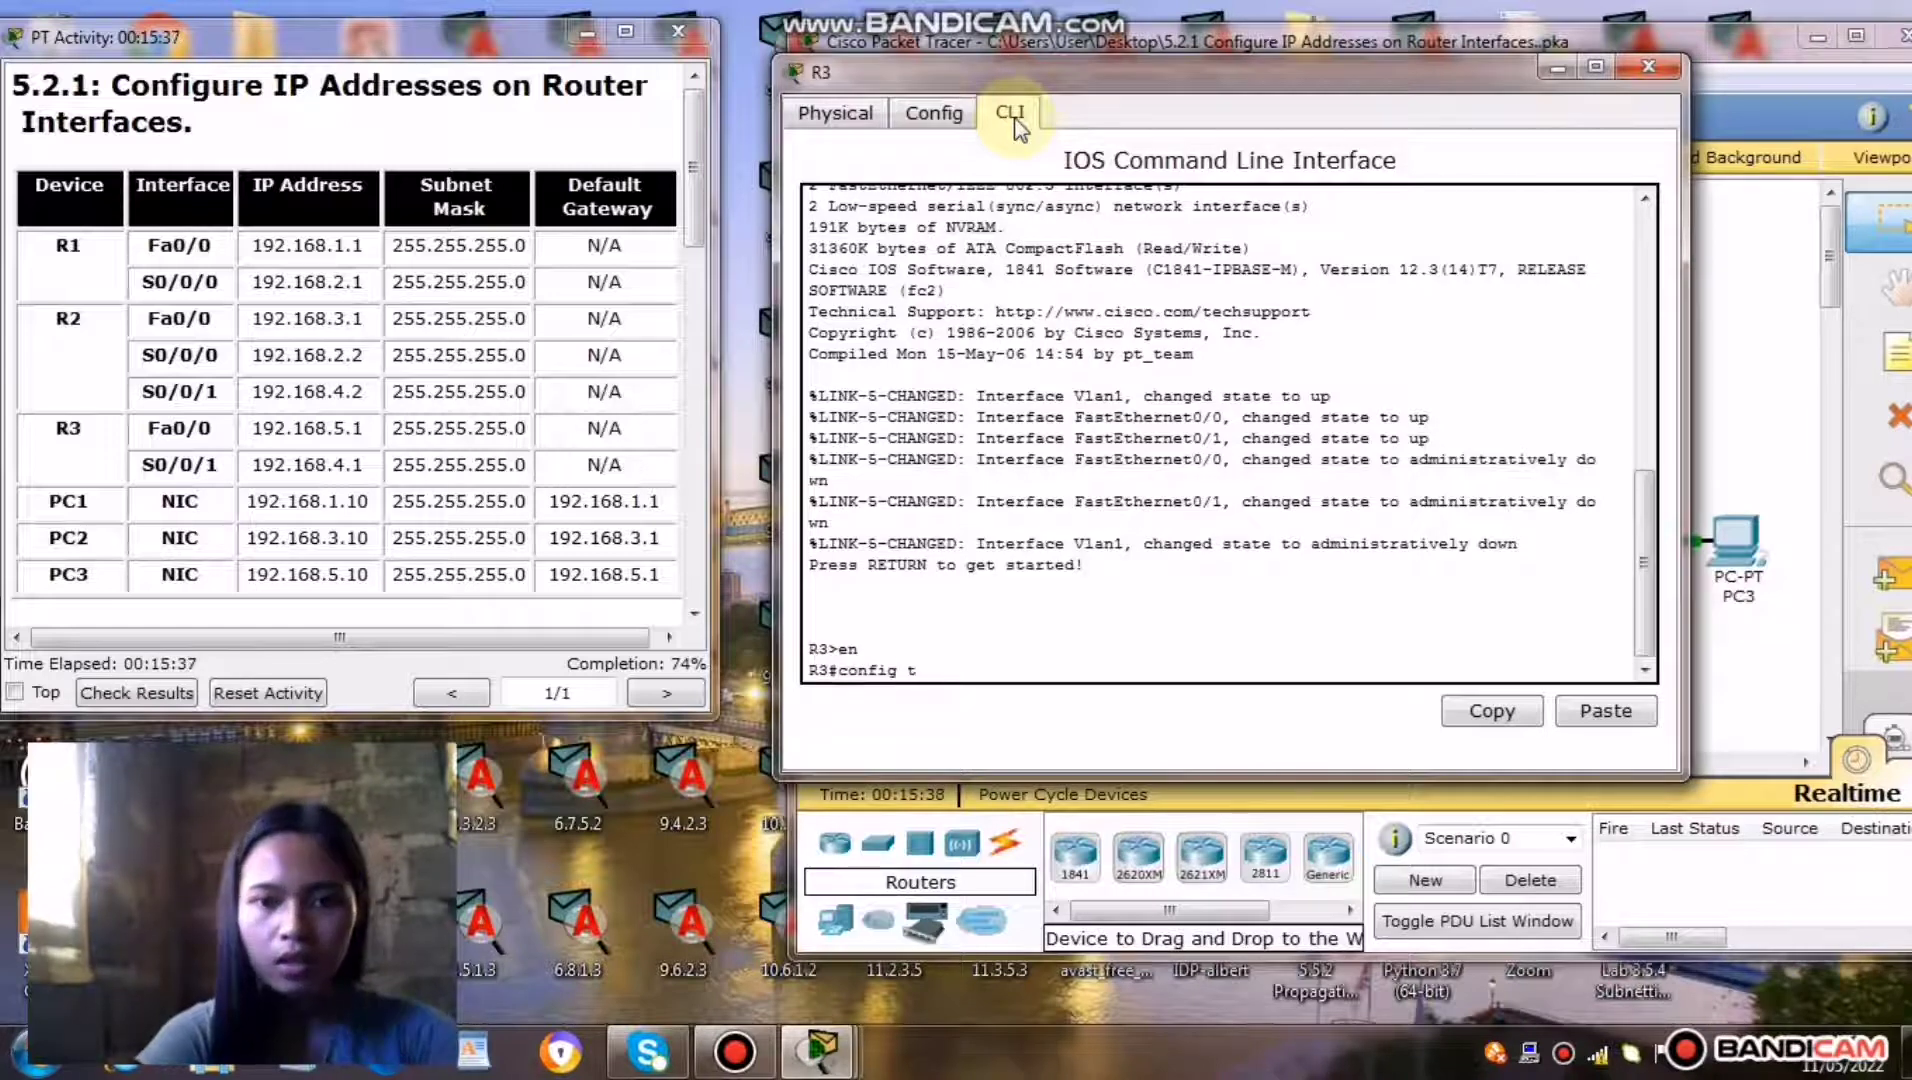
key("Return")
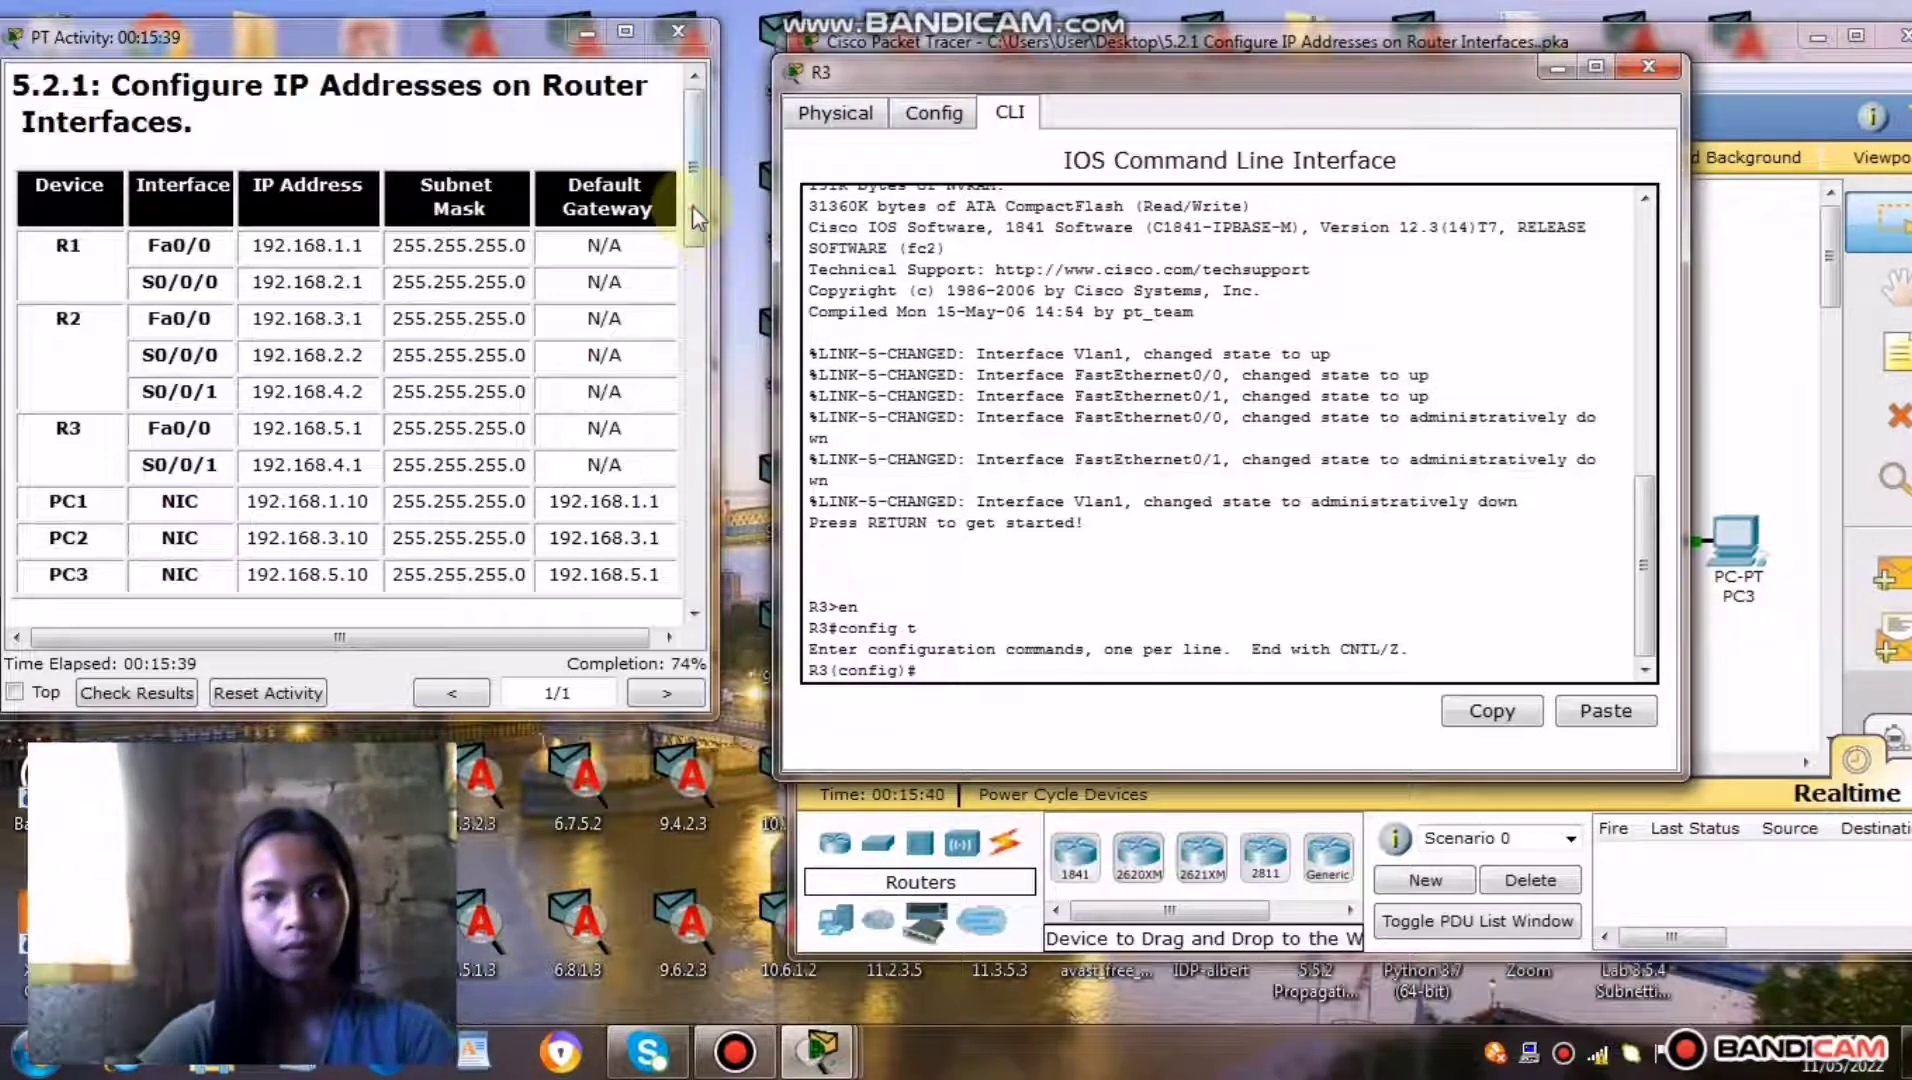
Step: Select R3's first FastEthernet interface with interface fa0/0, copying the command from the Step 2 instructions
left_click_drag(692, 205, 705, 395)
scroll(705, 395, "down", 3)
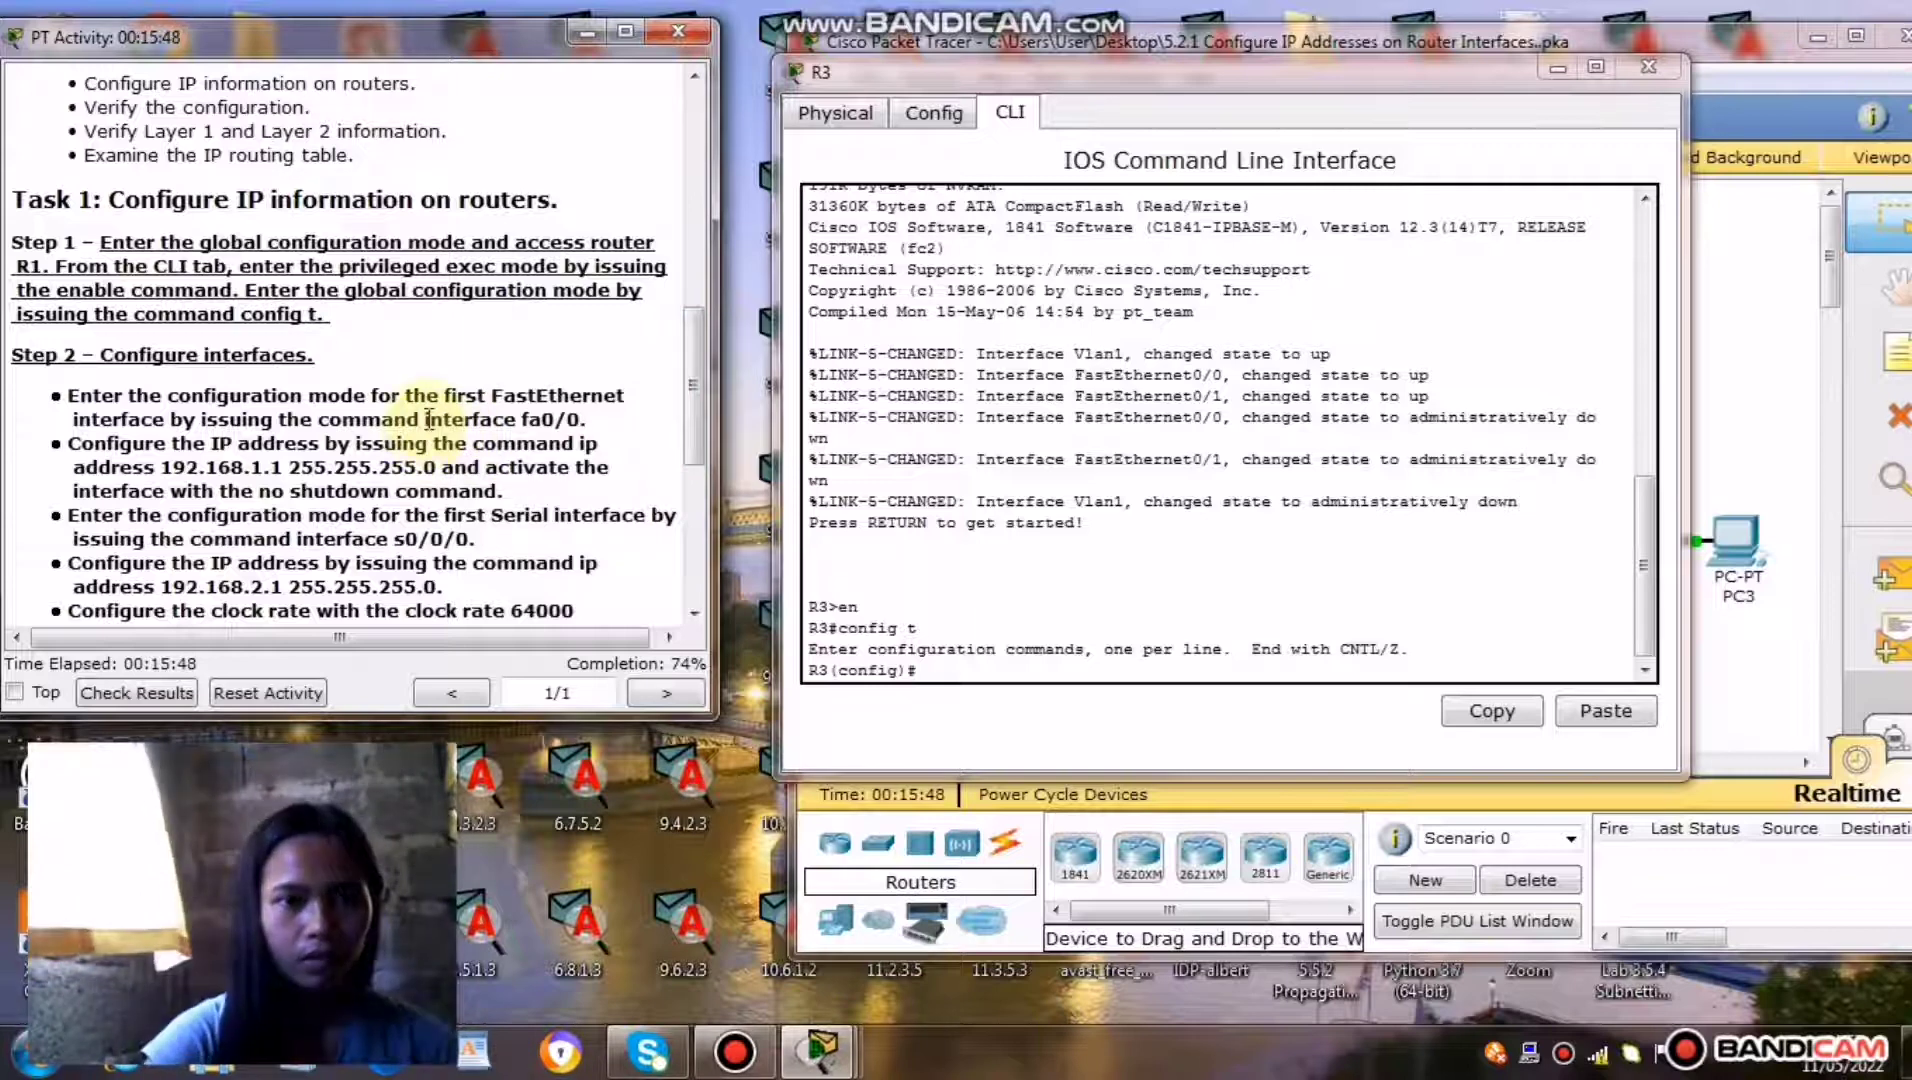
left_click_drag(425, 420, 582, 420)
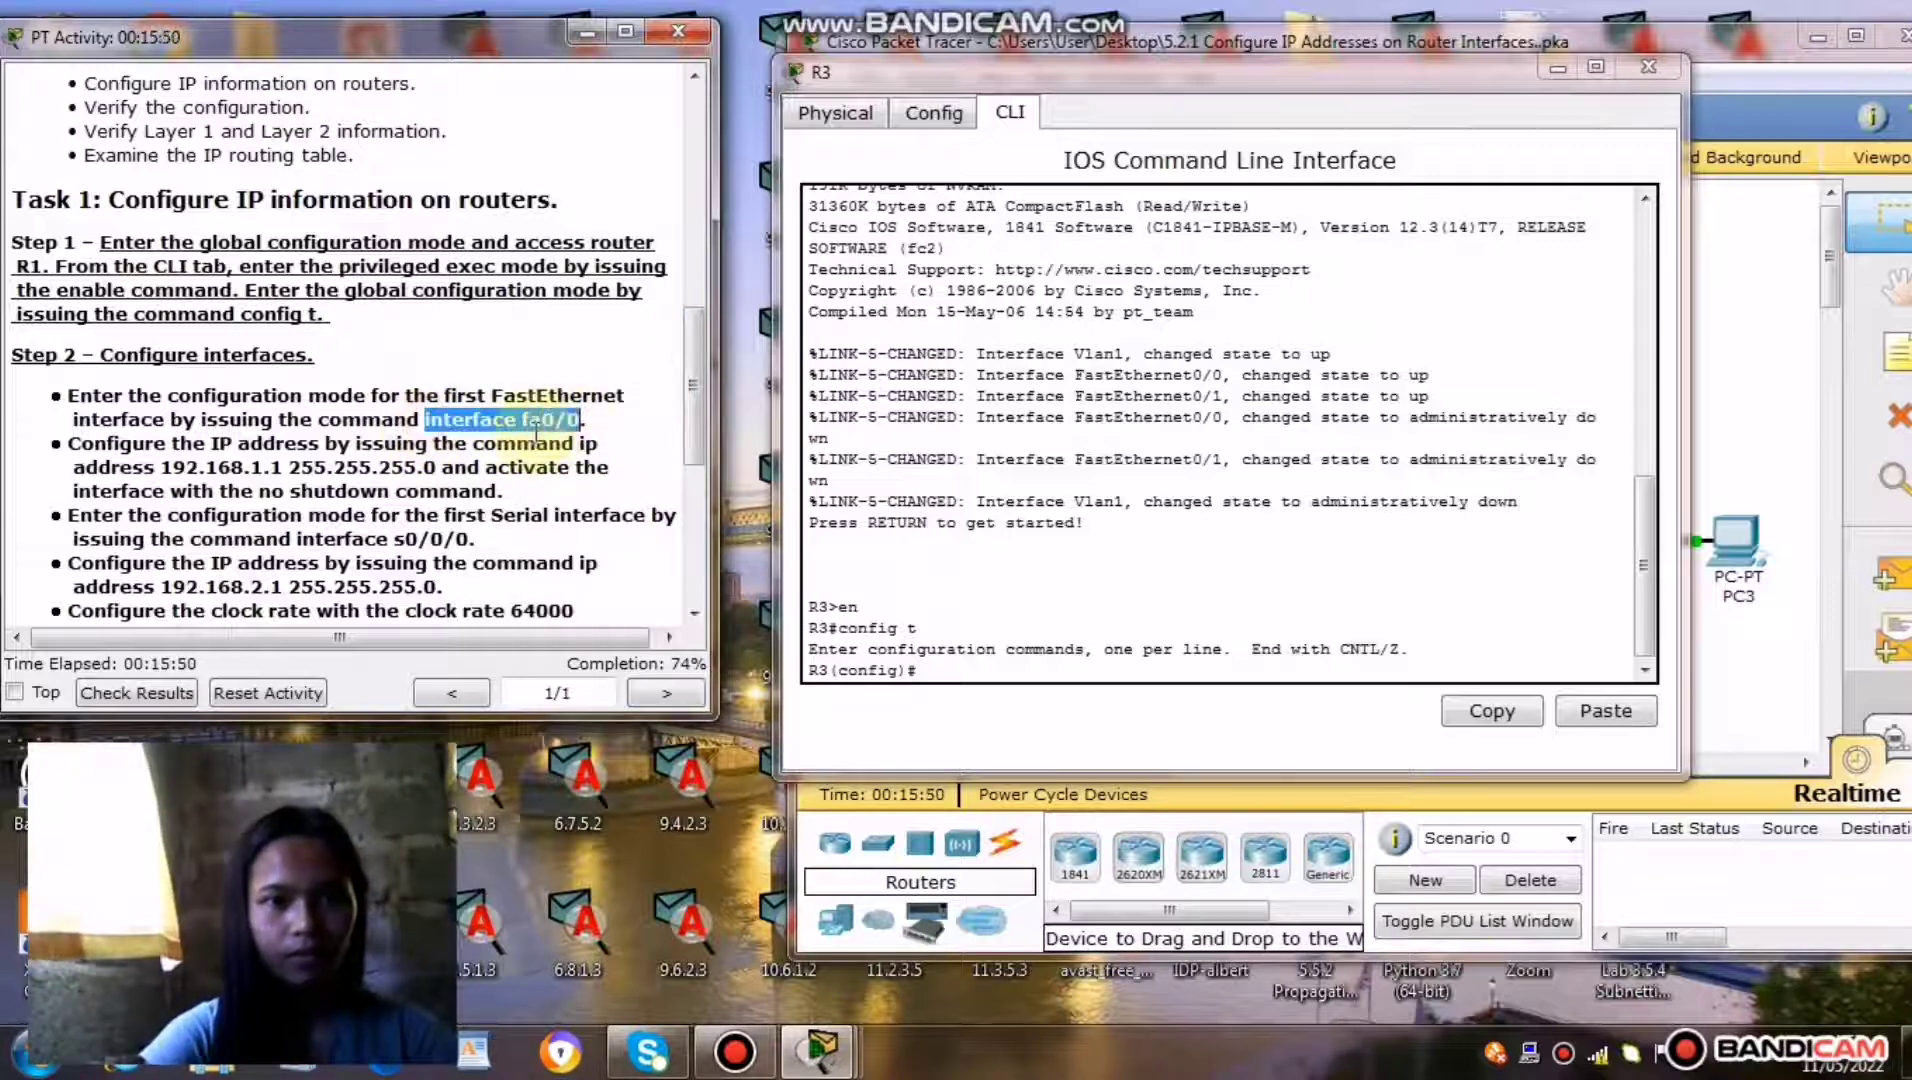
right_click(541, 418)
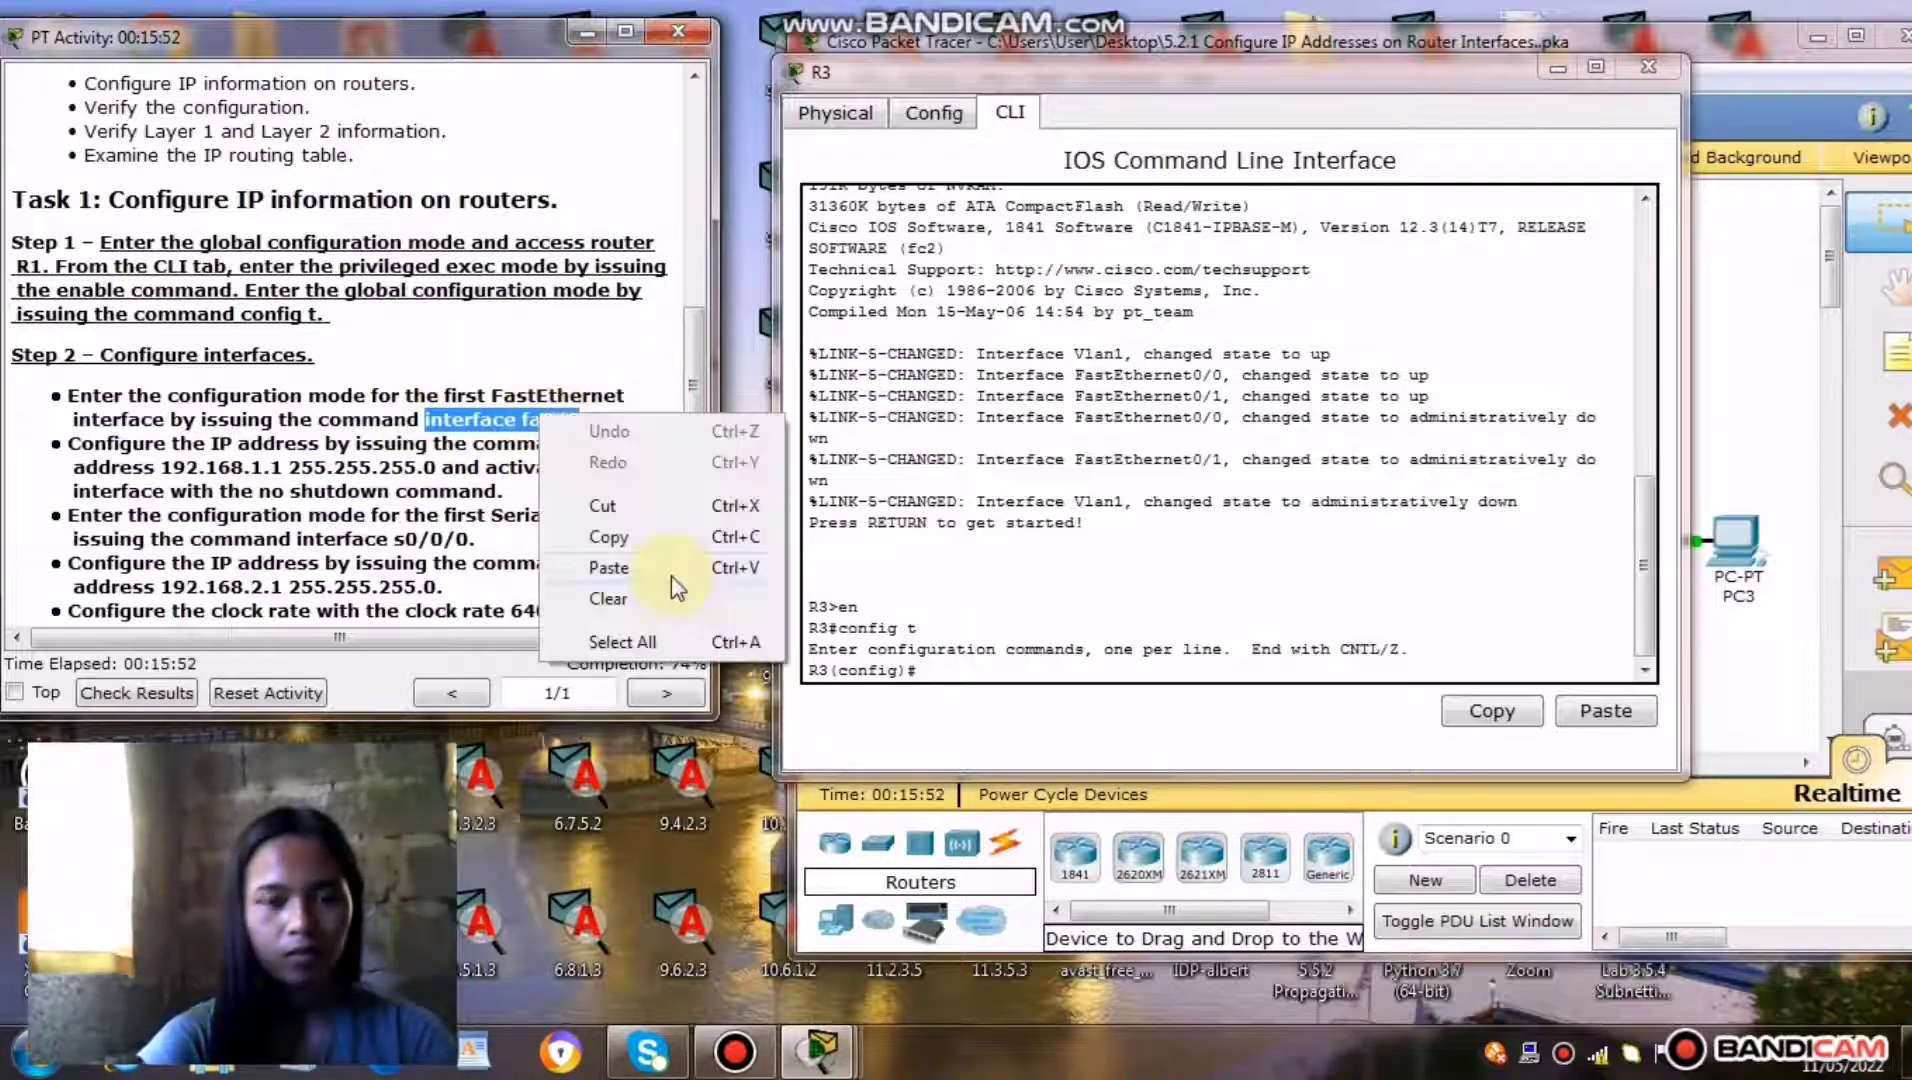
left_click(612, 540)
left_click(930, 670)
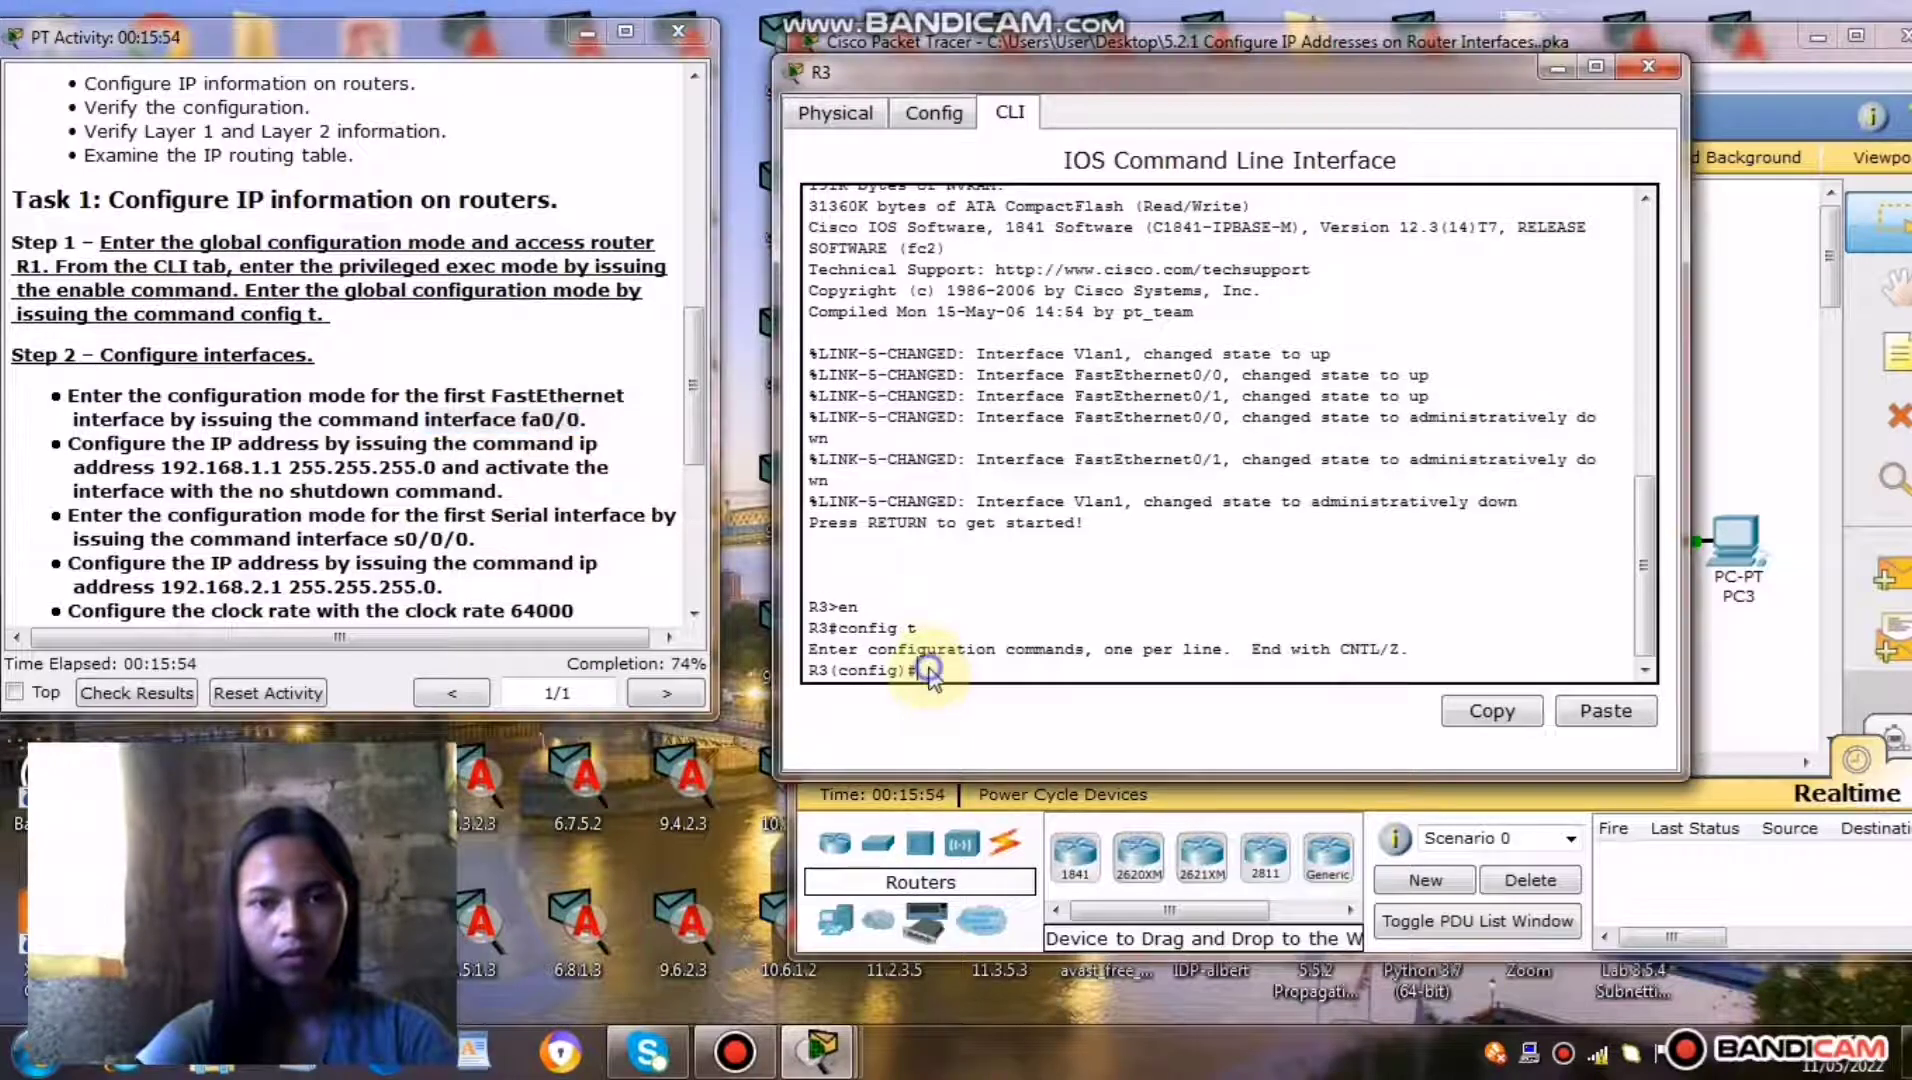
right_click(930, 672)
left_click(980, 716)
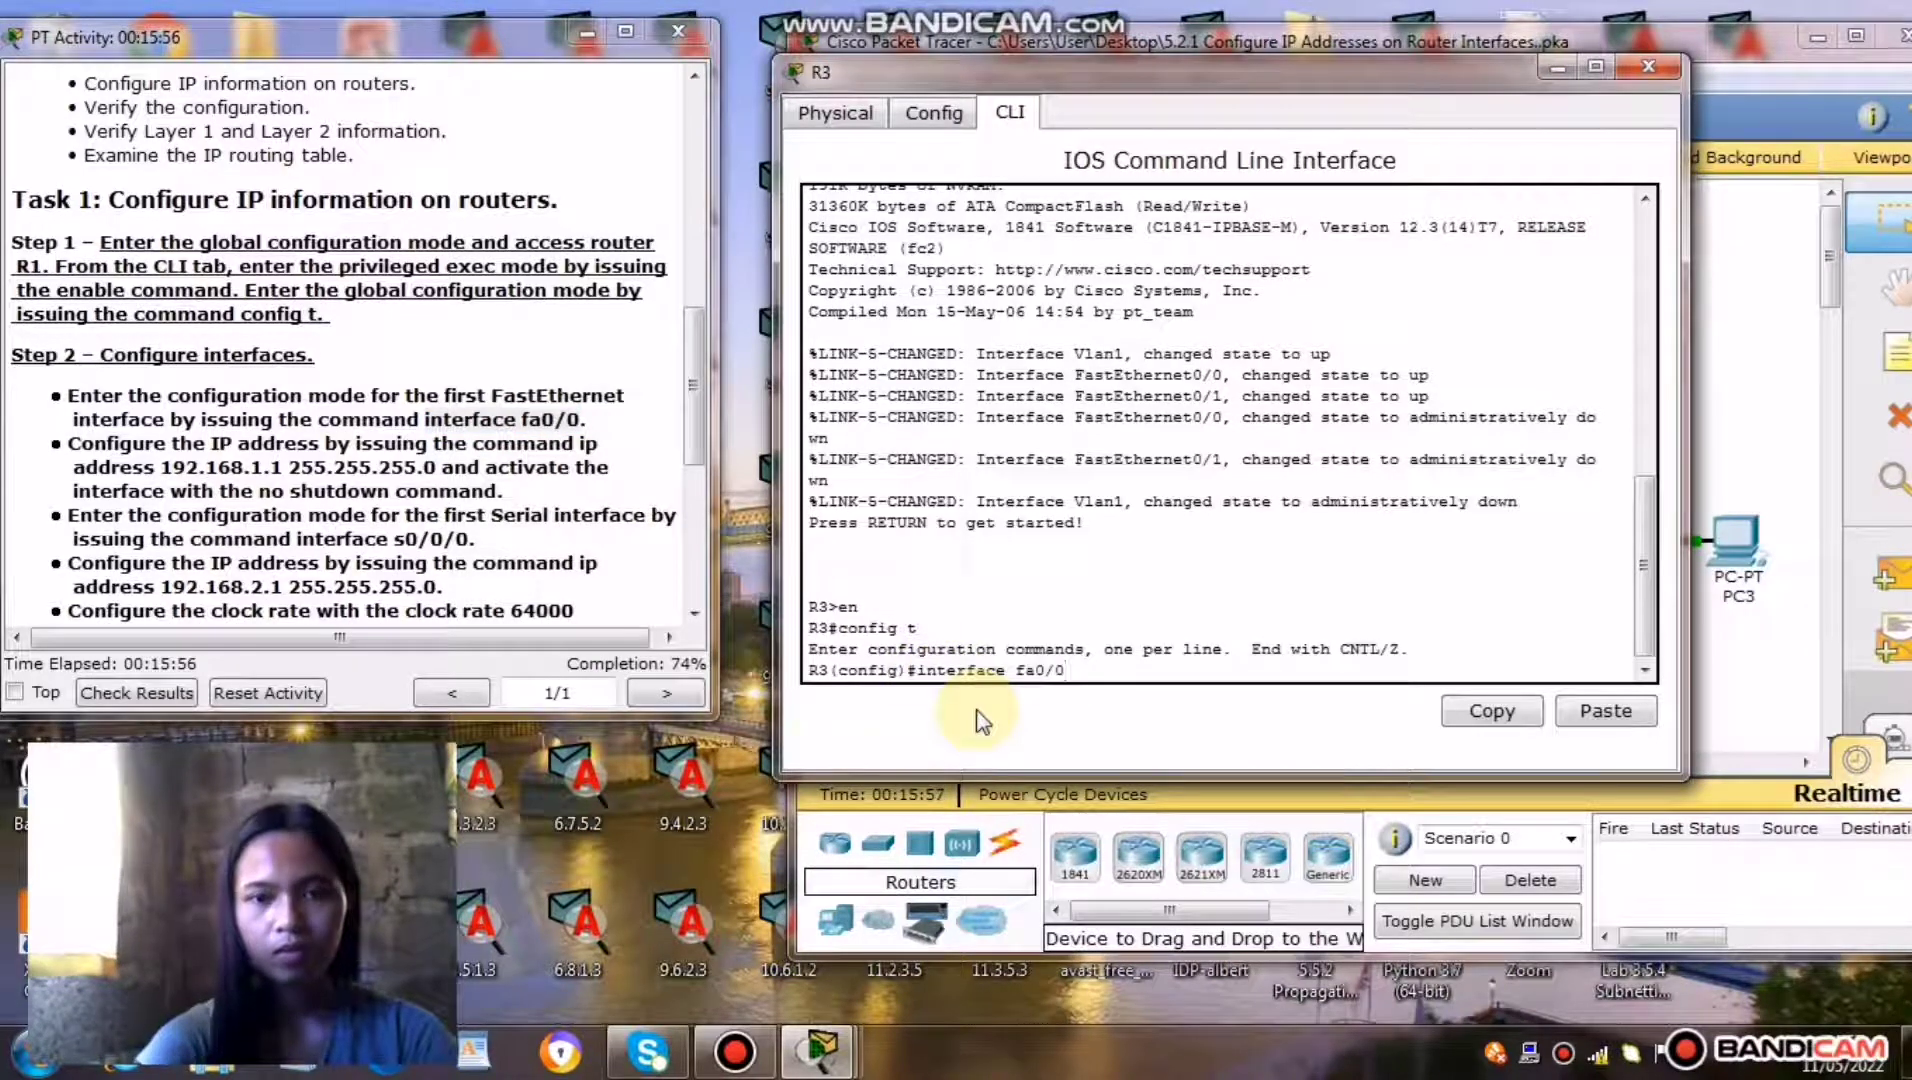
key("Return")
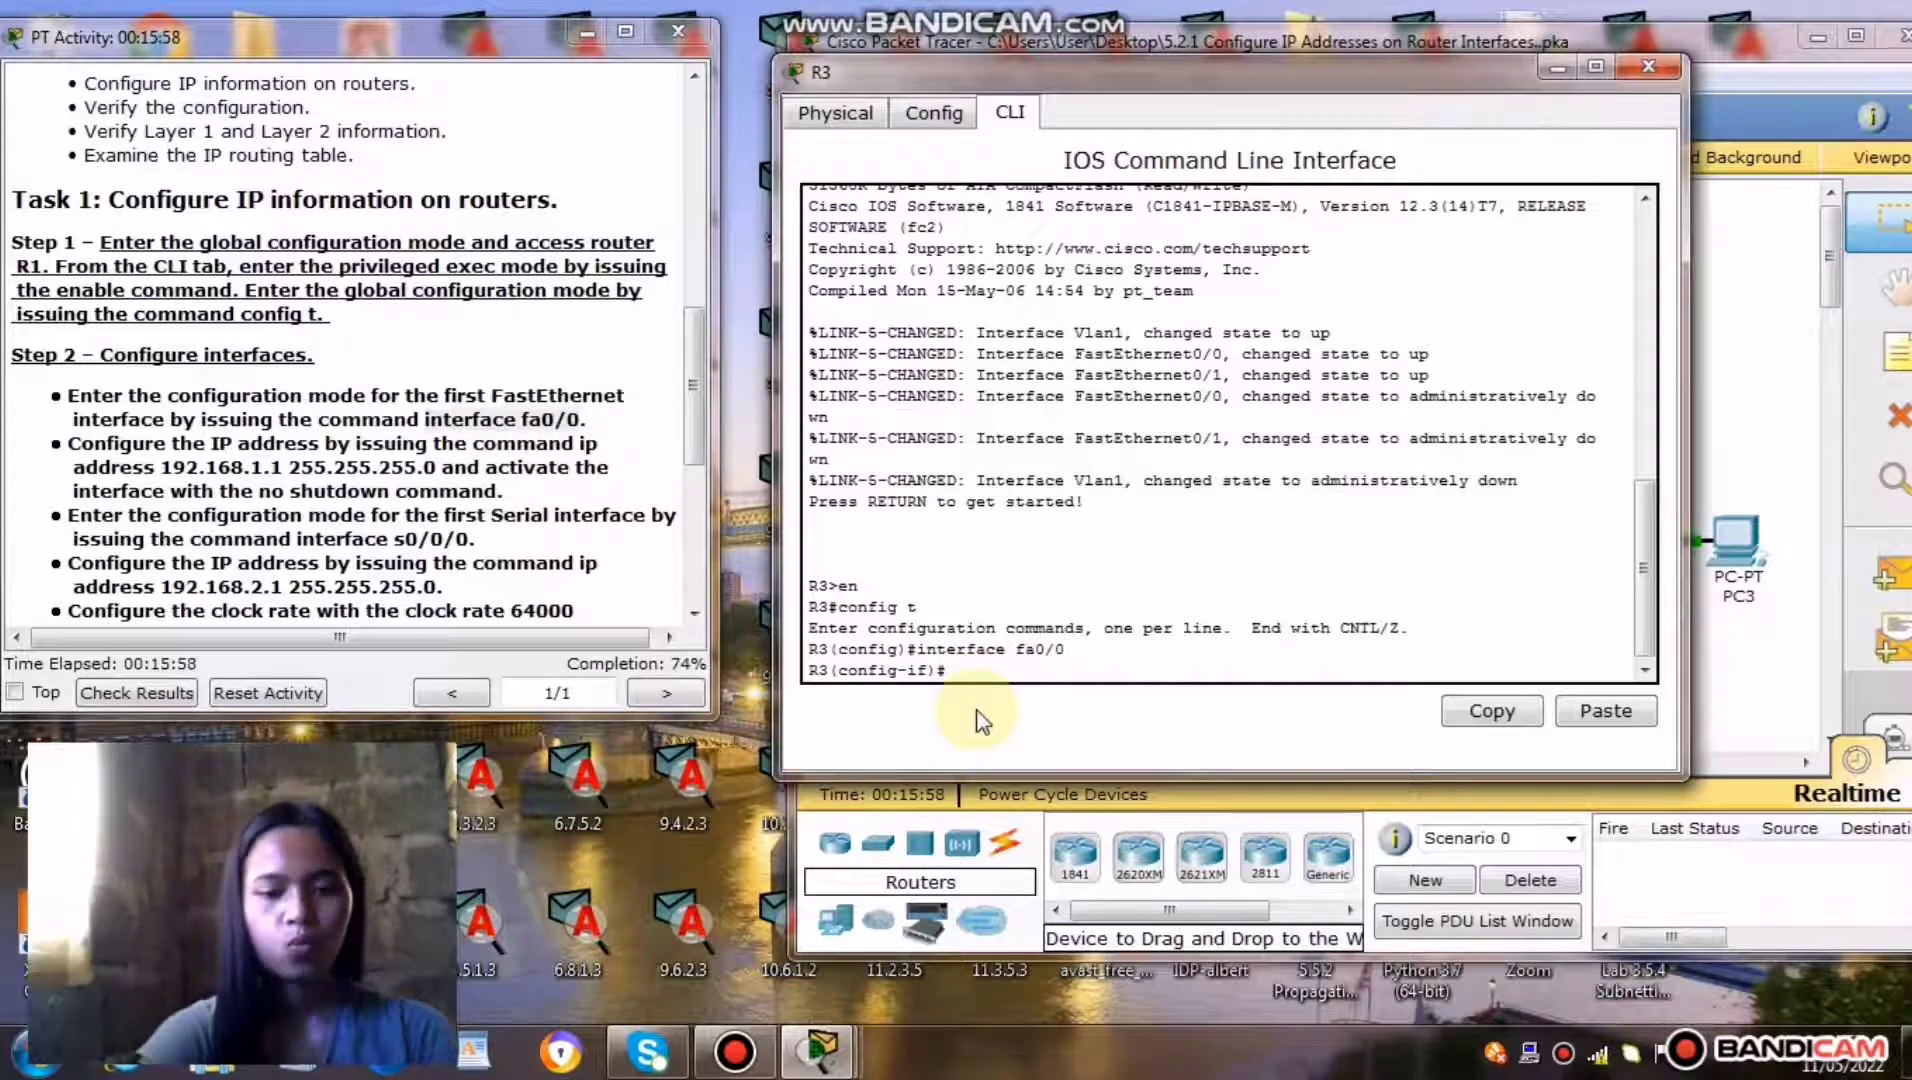
Step: Assign R3's Fa0/0 the address 192.168.5.1 255.255.255.0 with ip address, copying the IP from the addressing table
type("ip address")
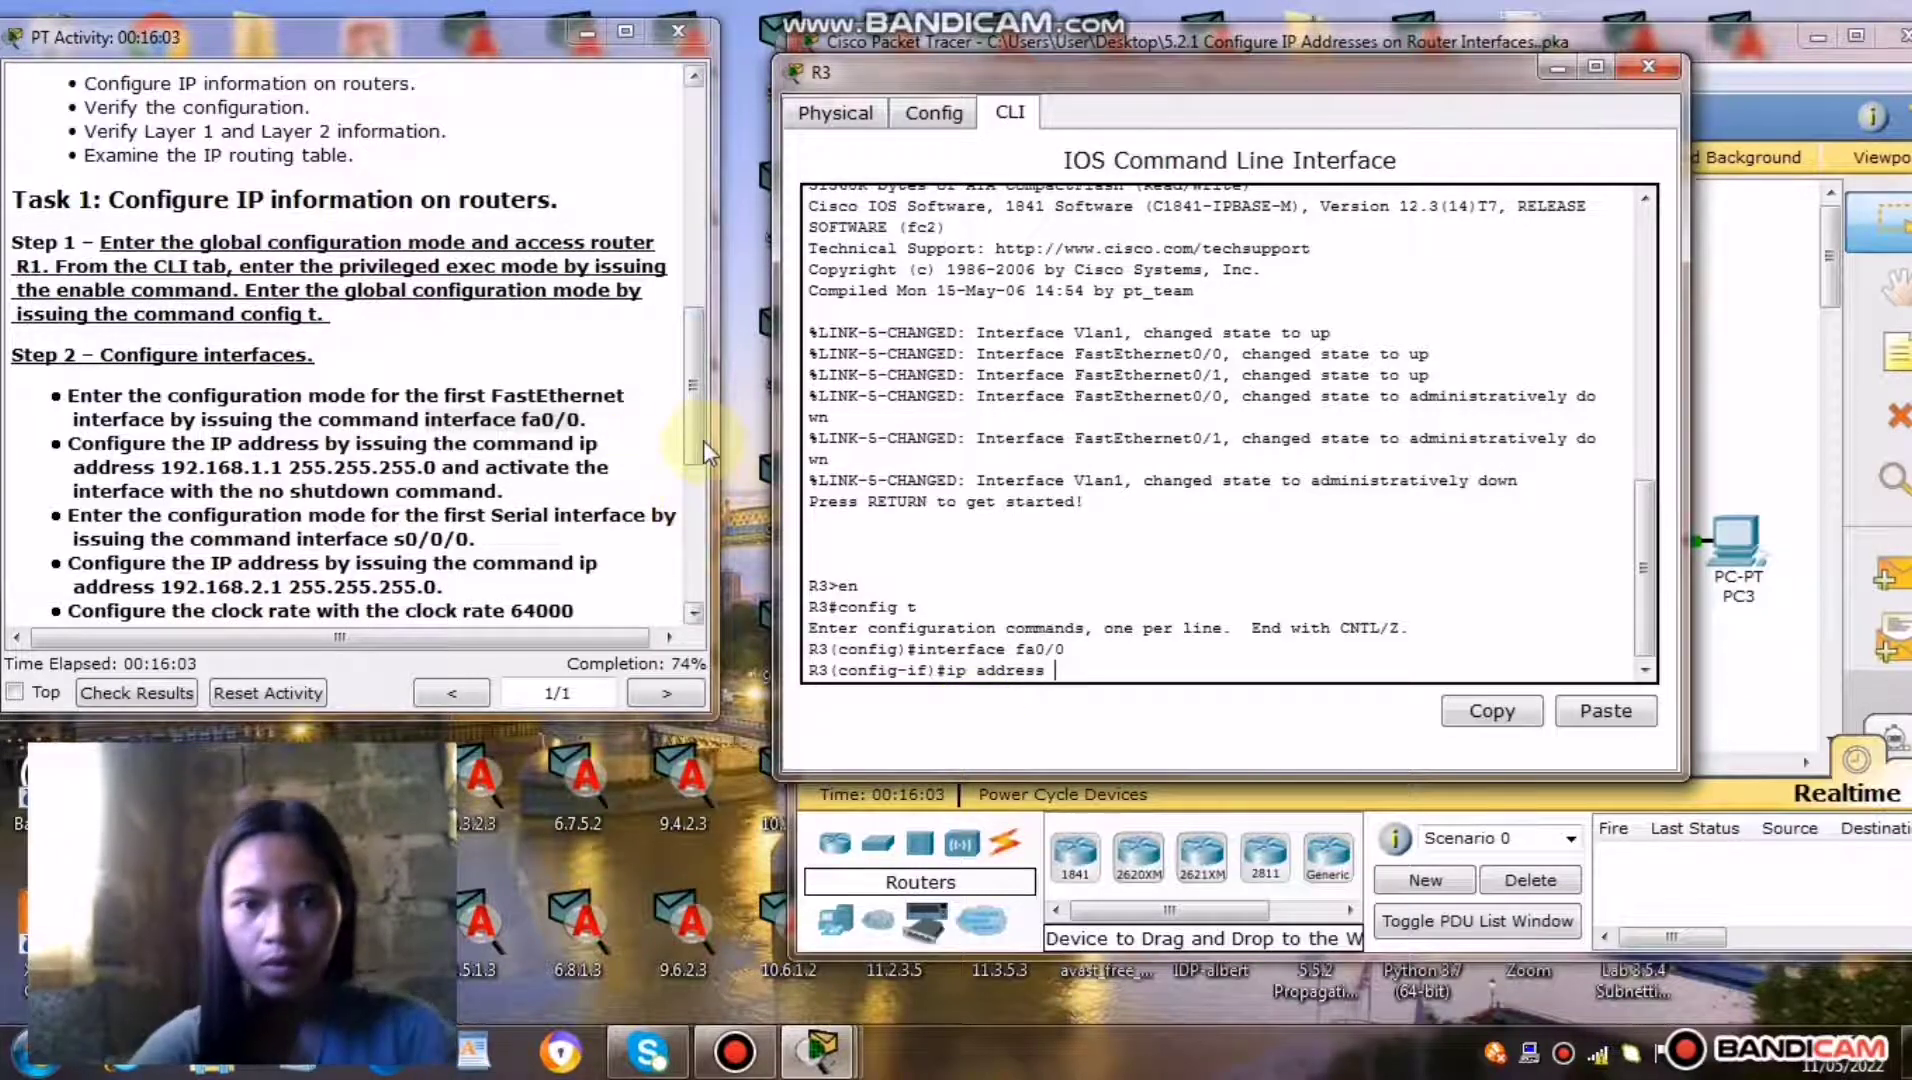
left_click_drag(693, 440, 692, 200)
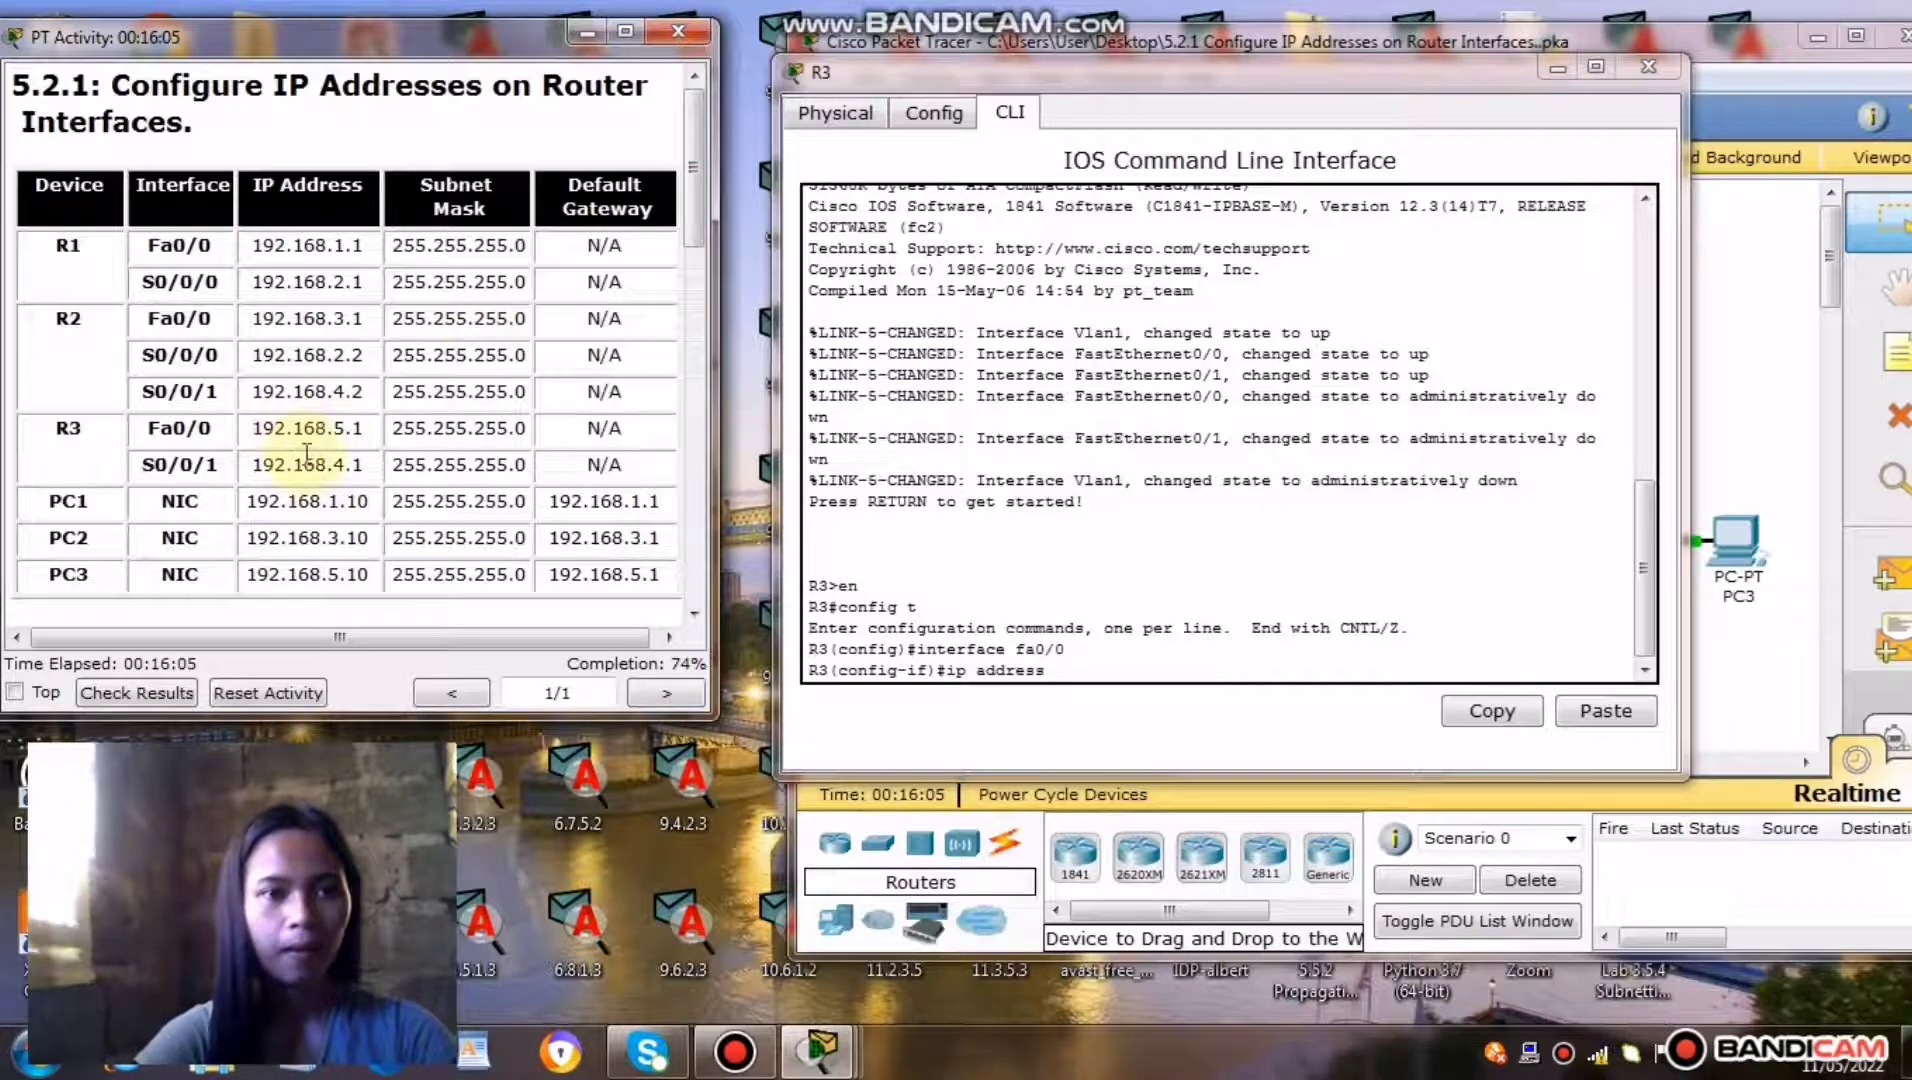
left_click_drag(252, 428, 366, 430)
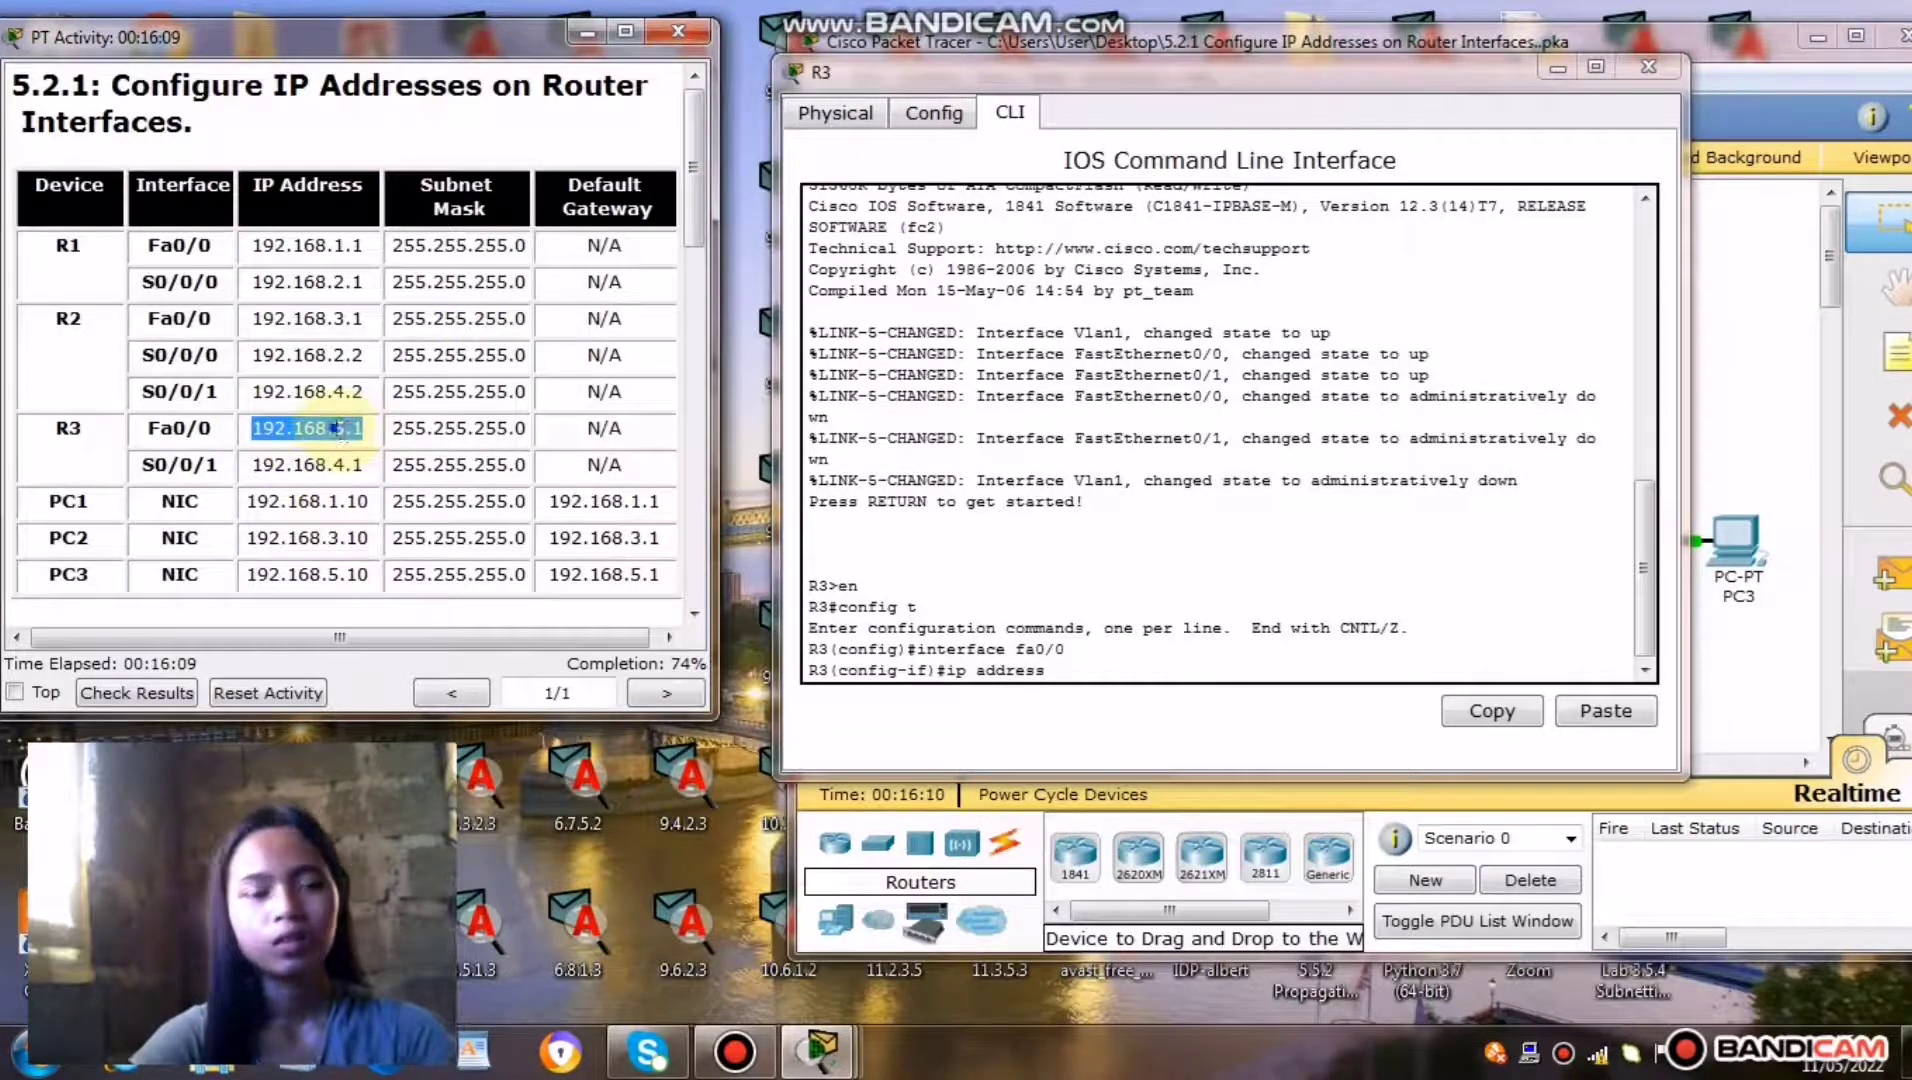
right_click(334, 428)
left_click(403, 553)
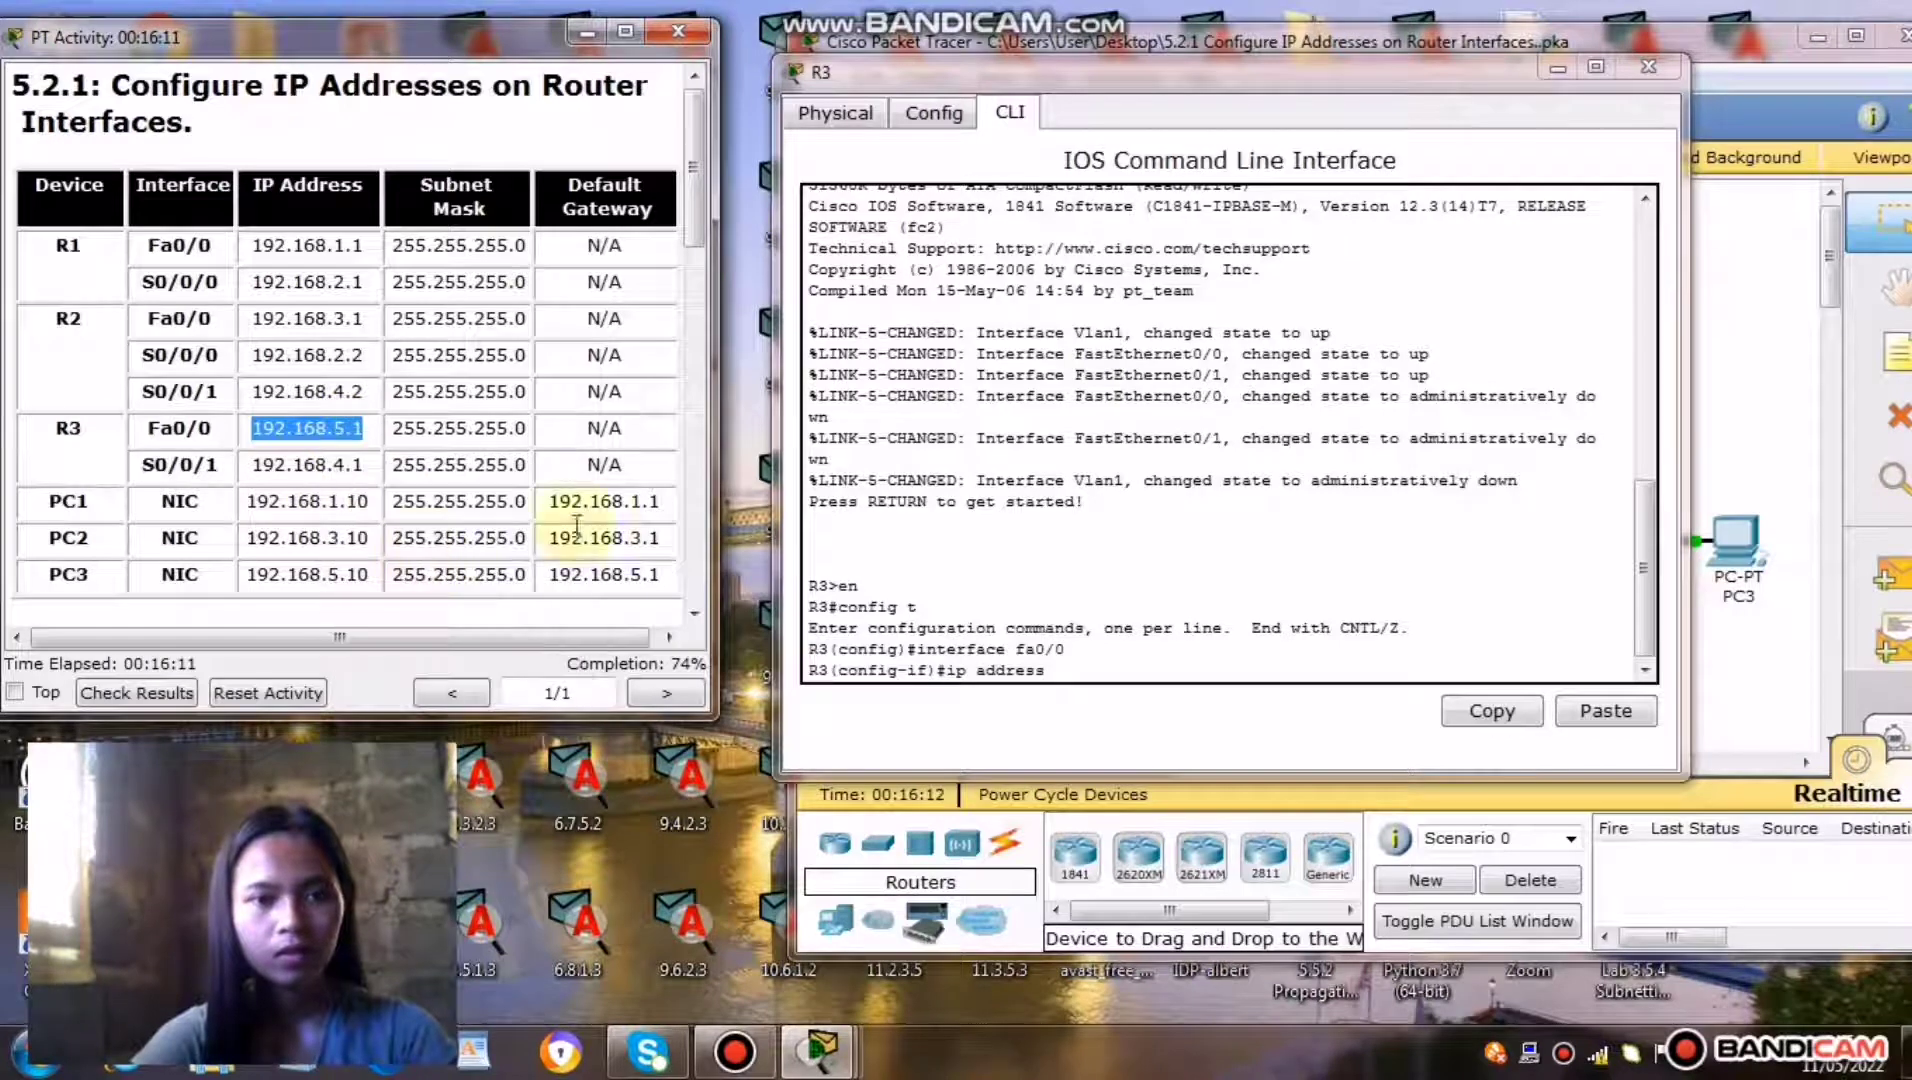
left_click(1066, 673)
right_click(1098, 670)
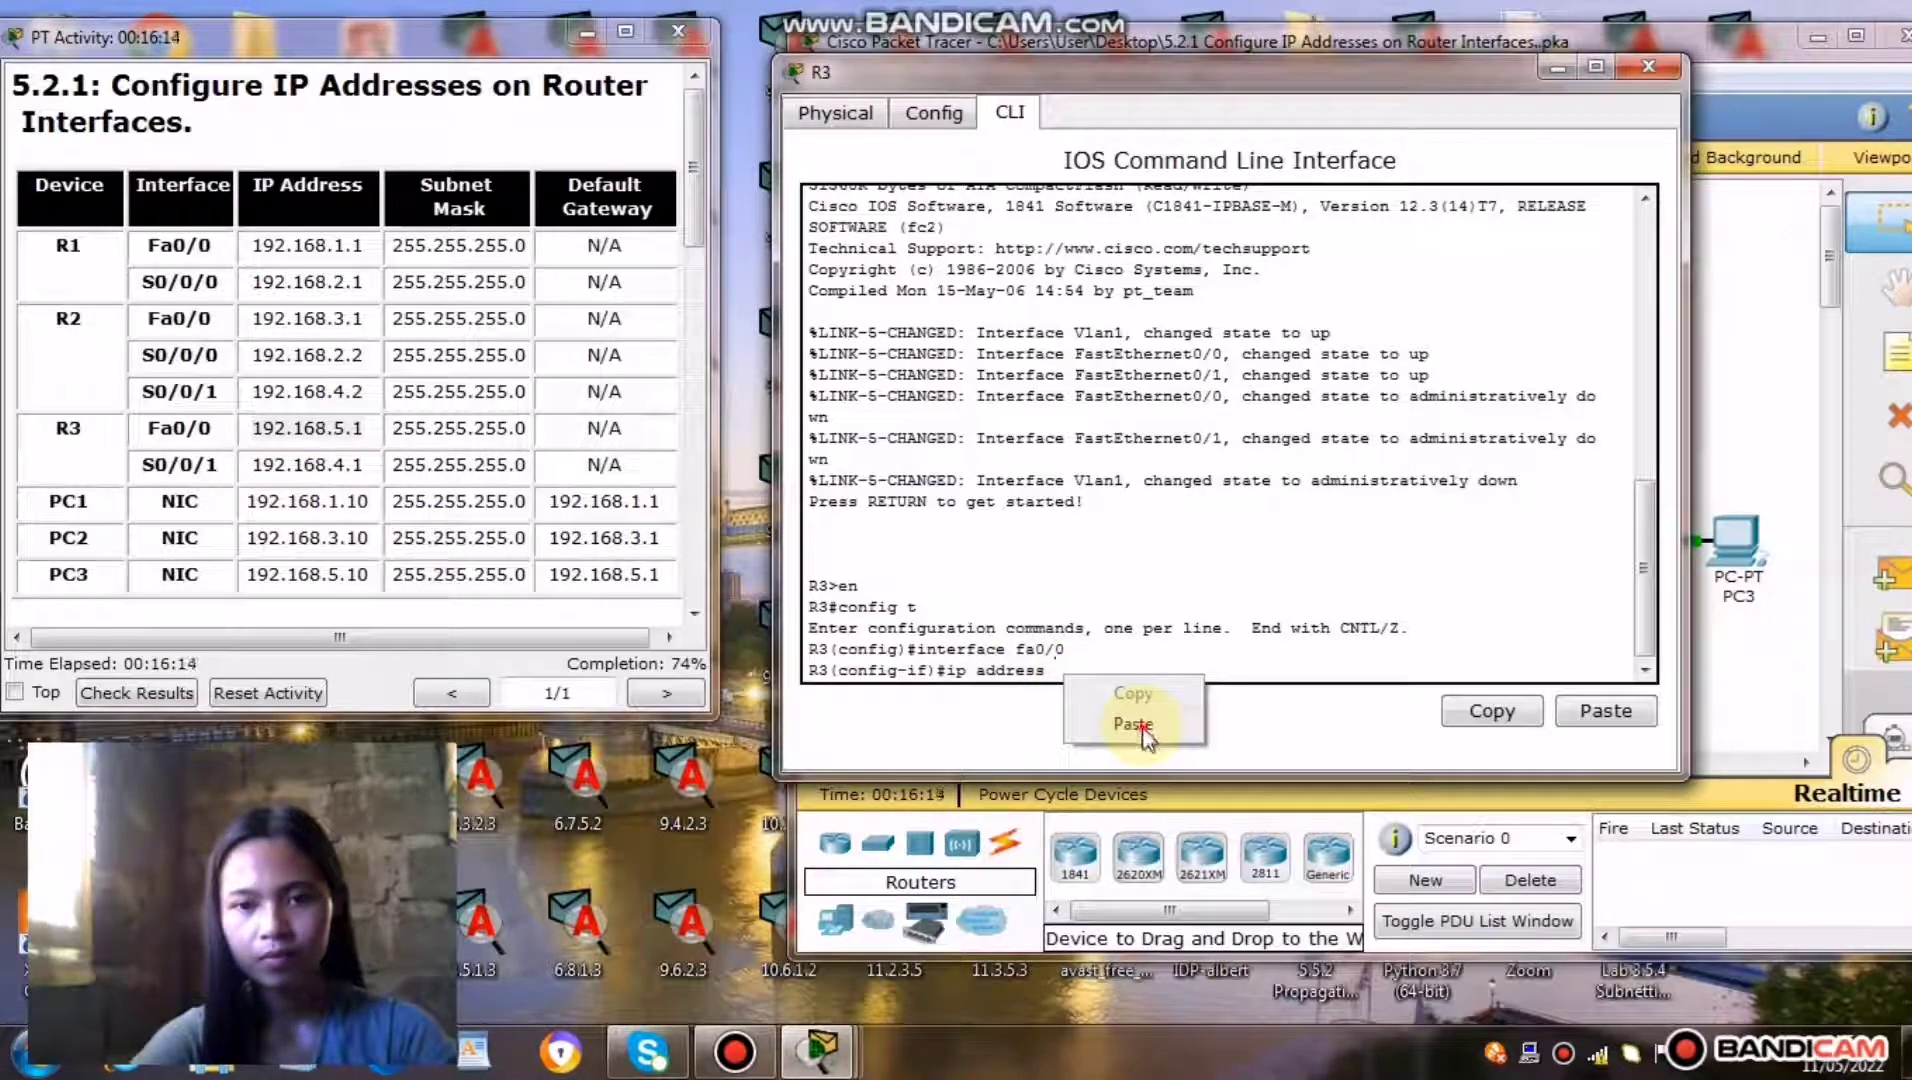
left_click(1140, 728)
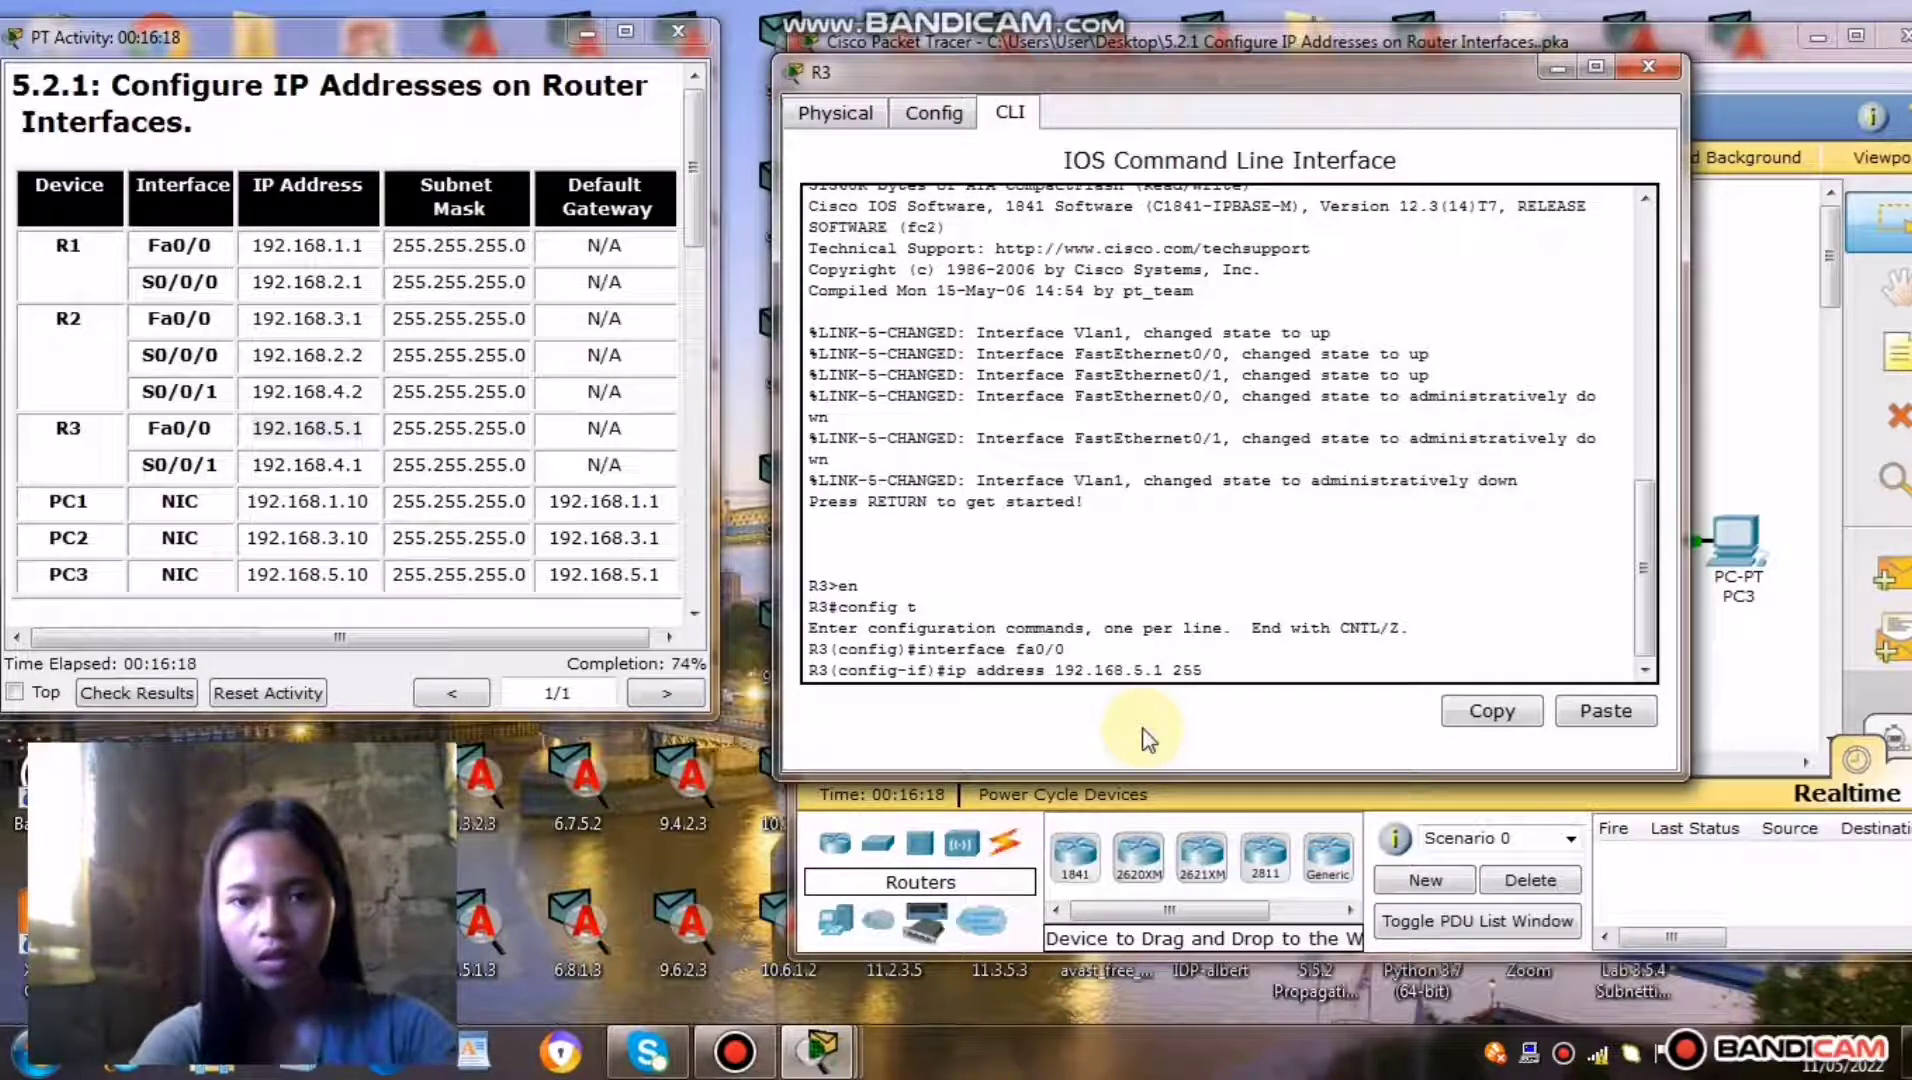
type("255.2")
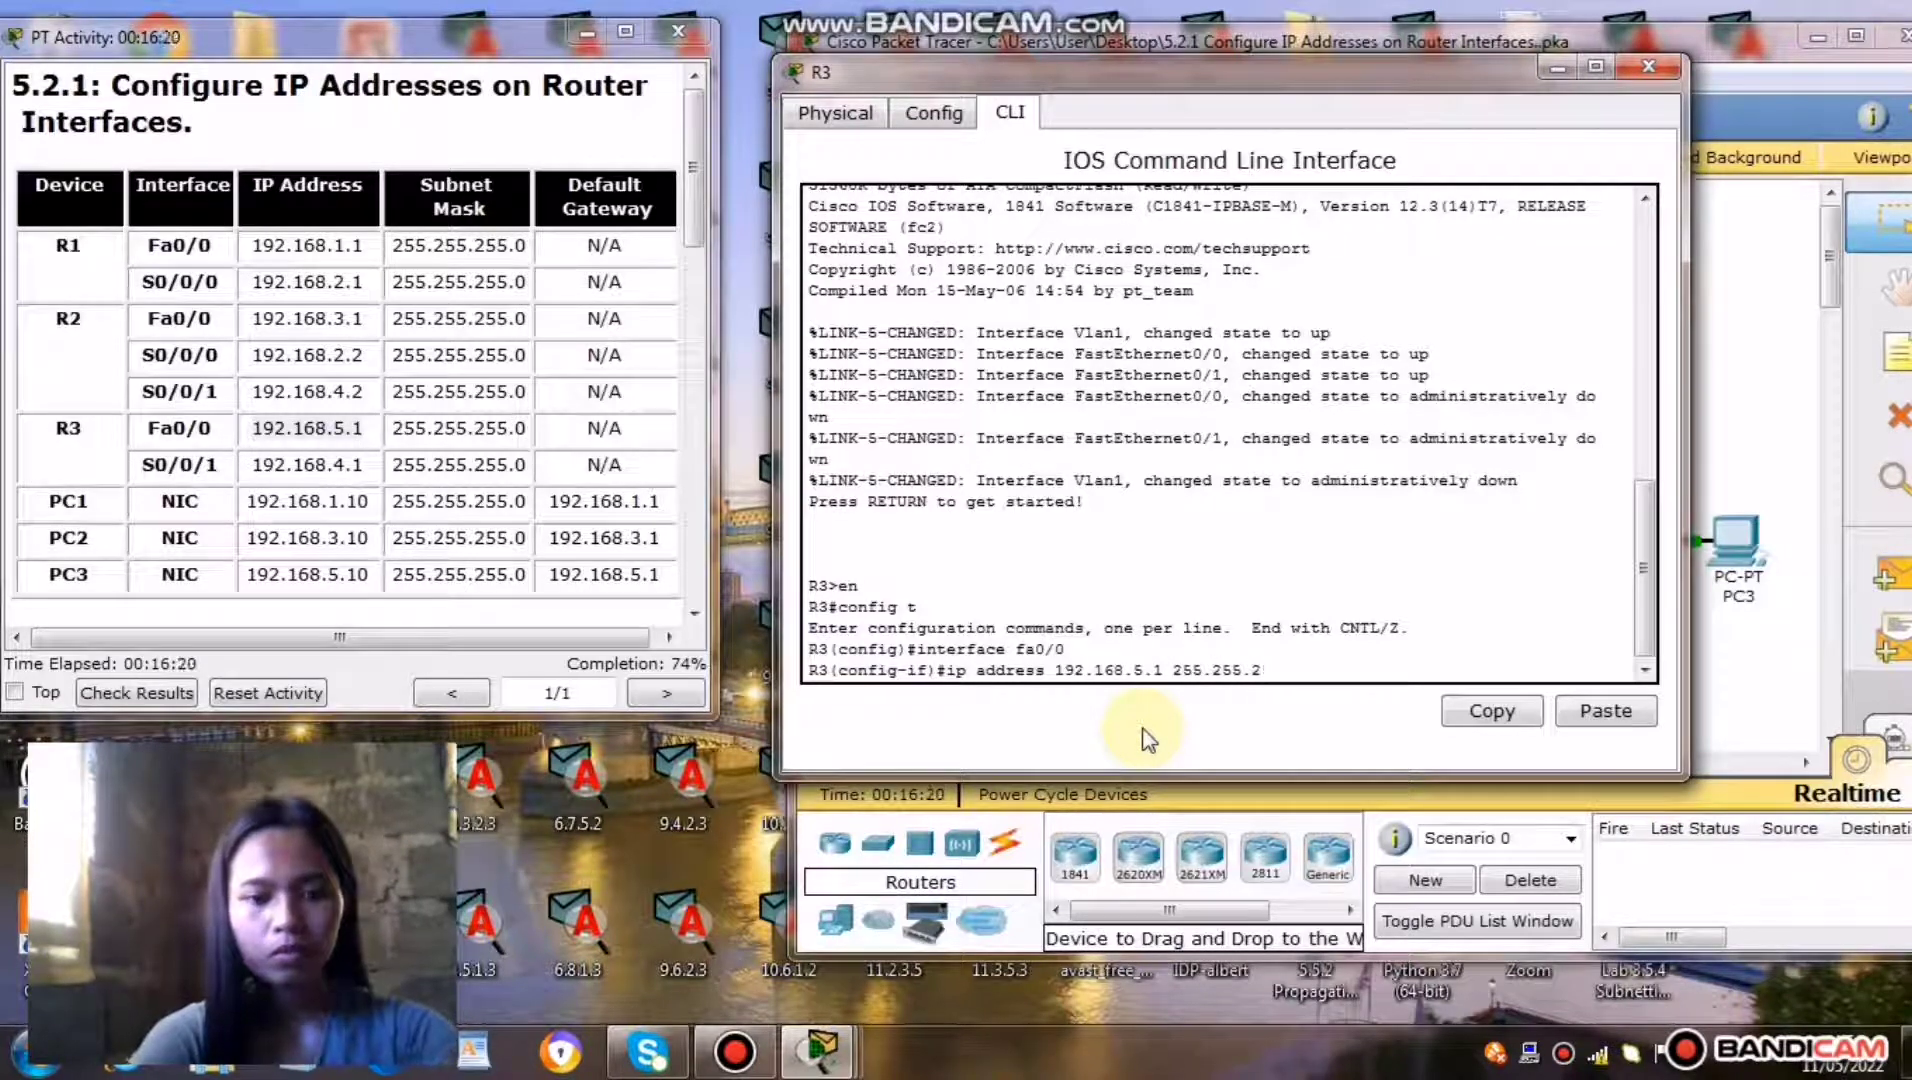
type("55.255.0")
key("Return")
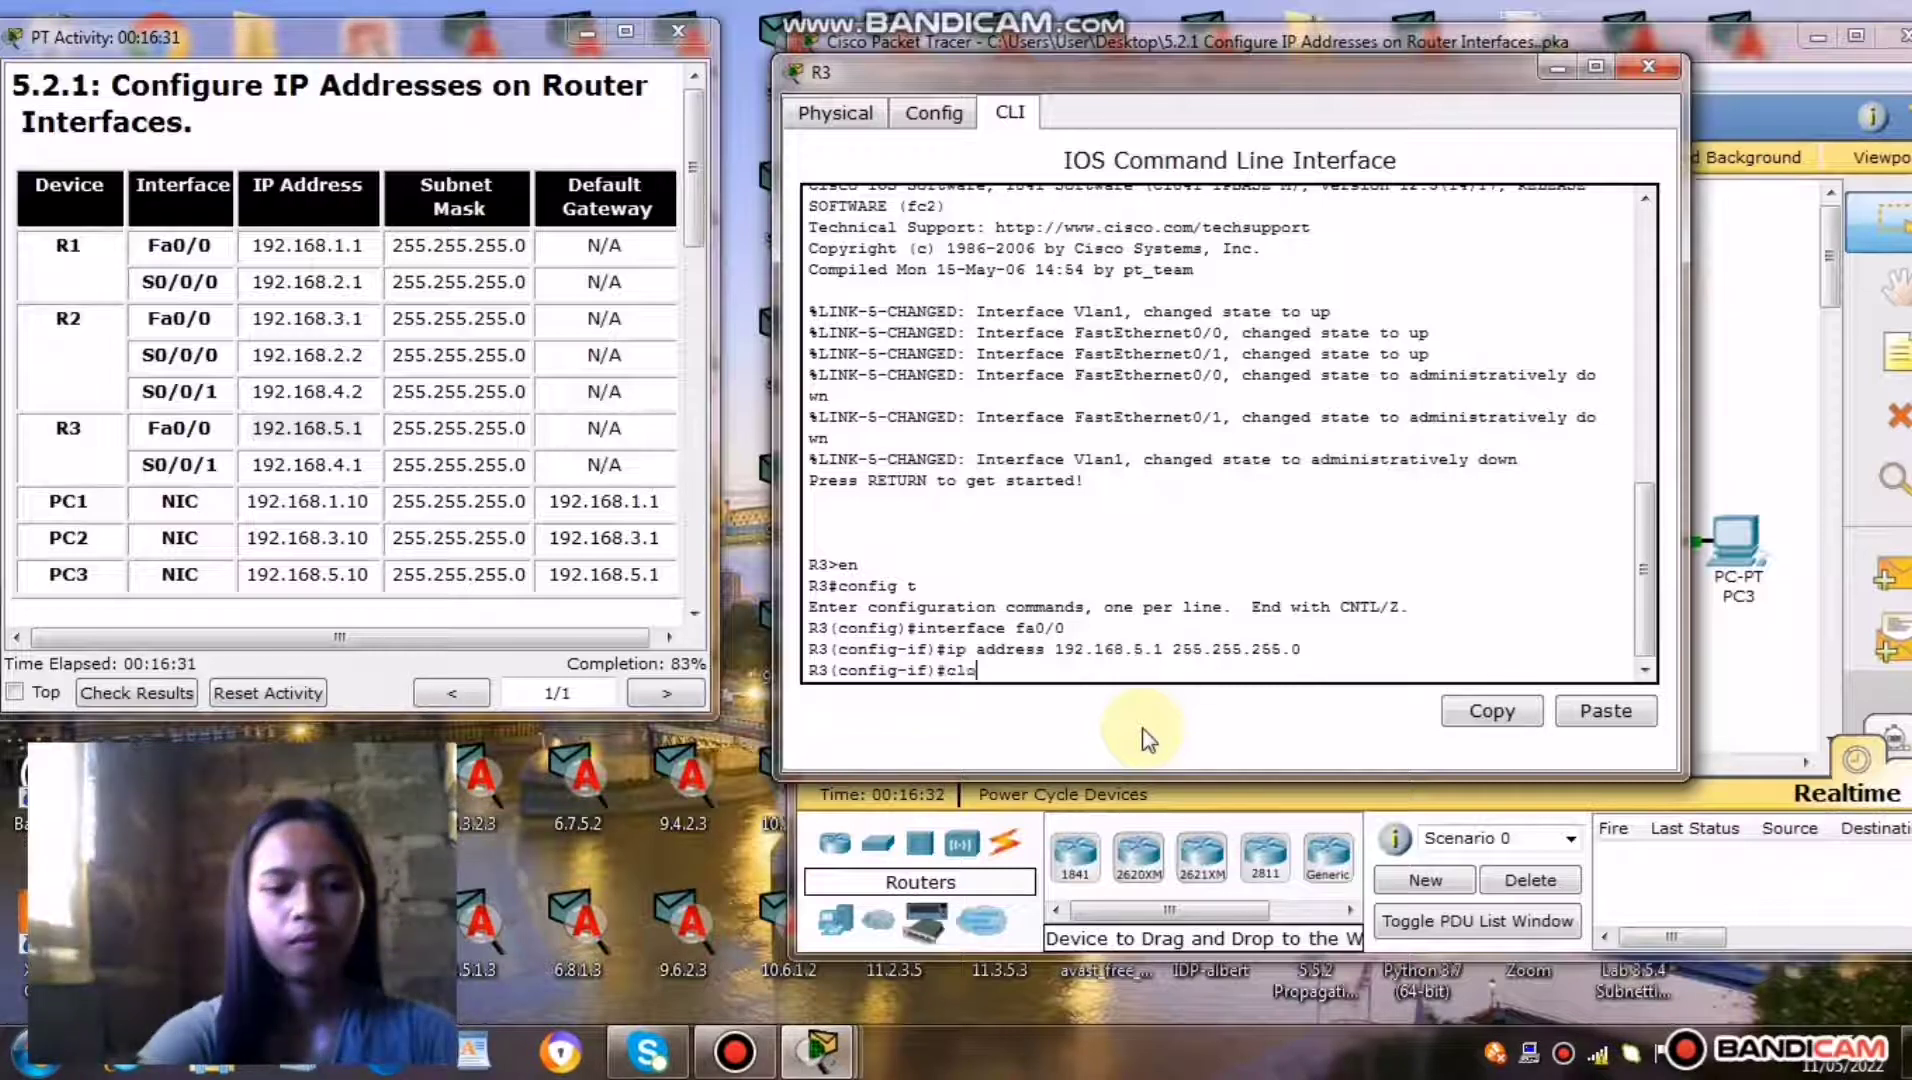
type("ck rate")
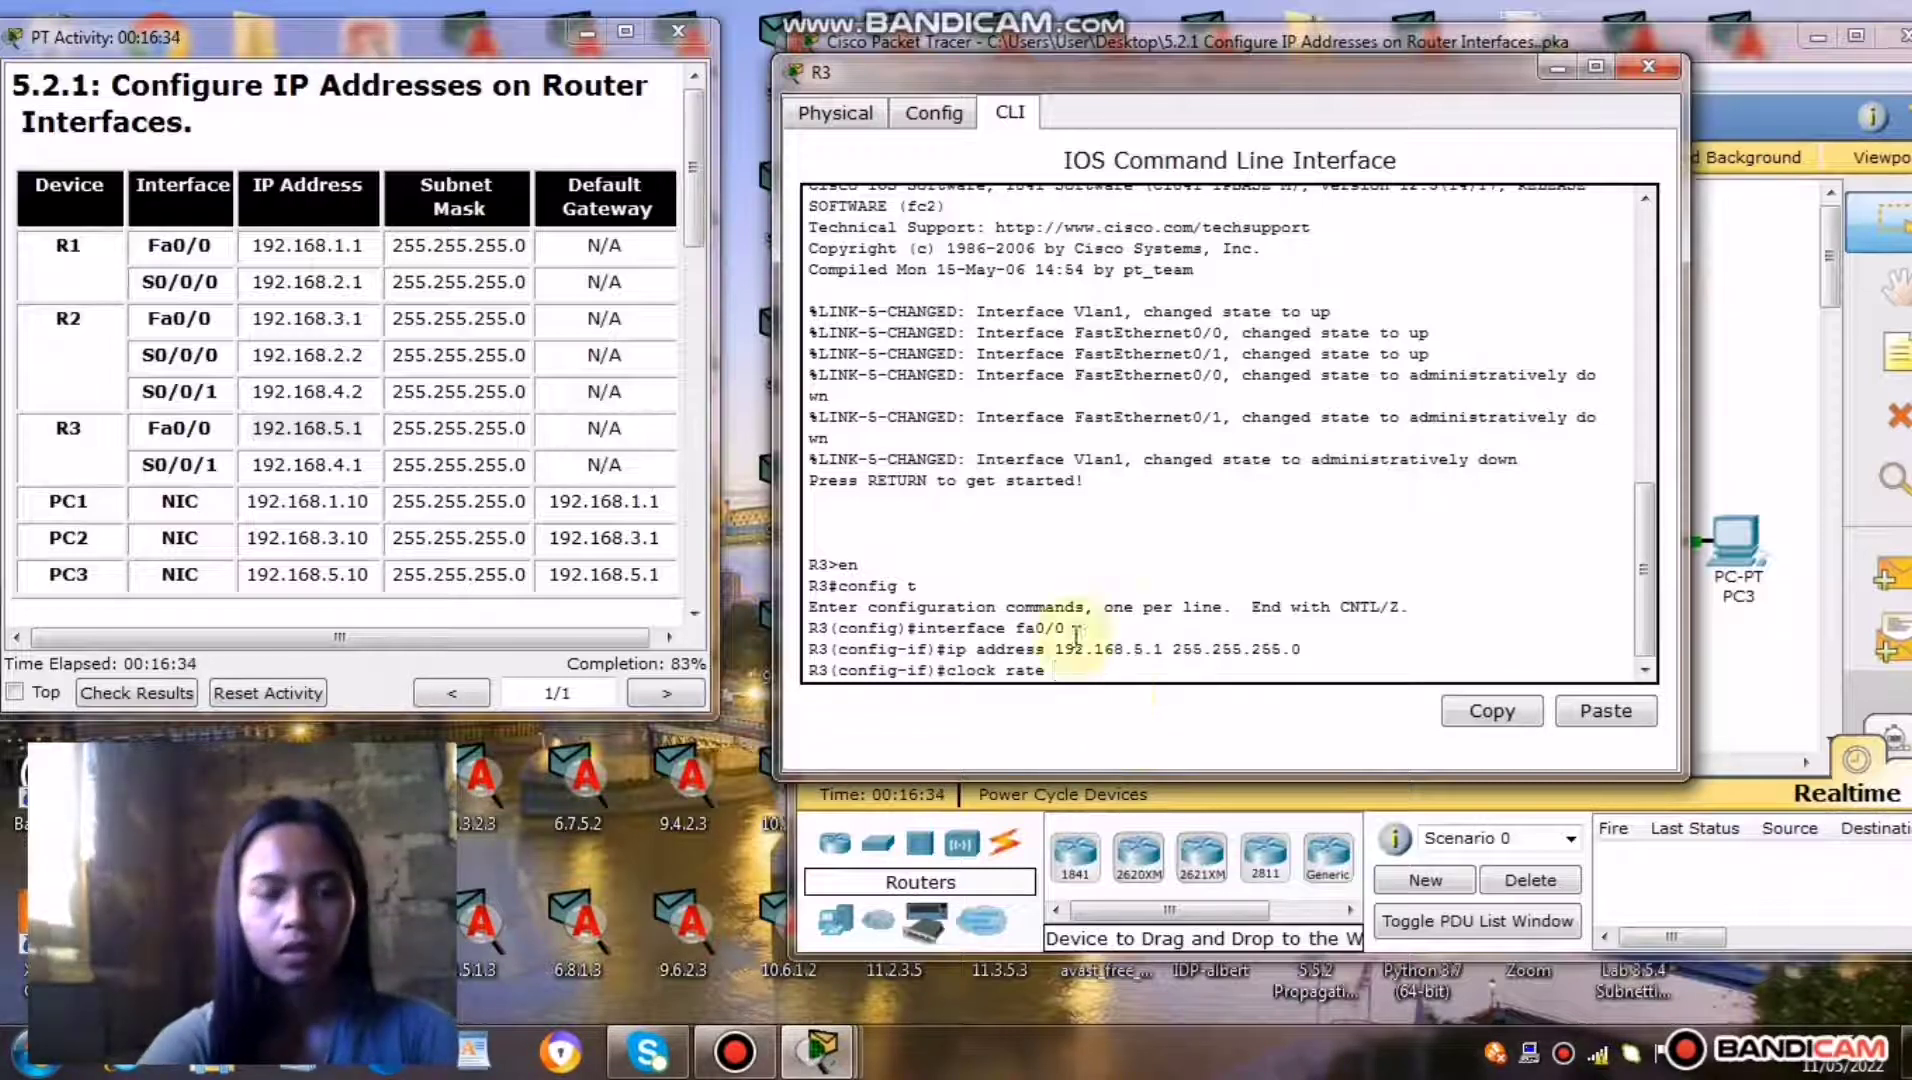
left_click_drag(698, 193, 705, 287)
scroll(692, 409, "down", 5)
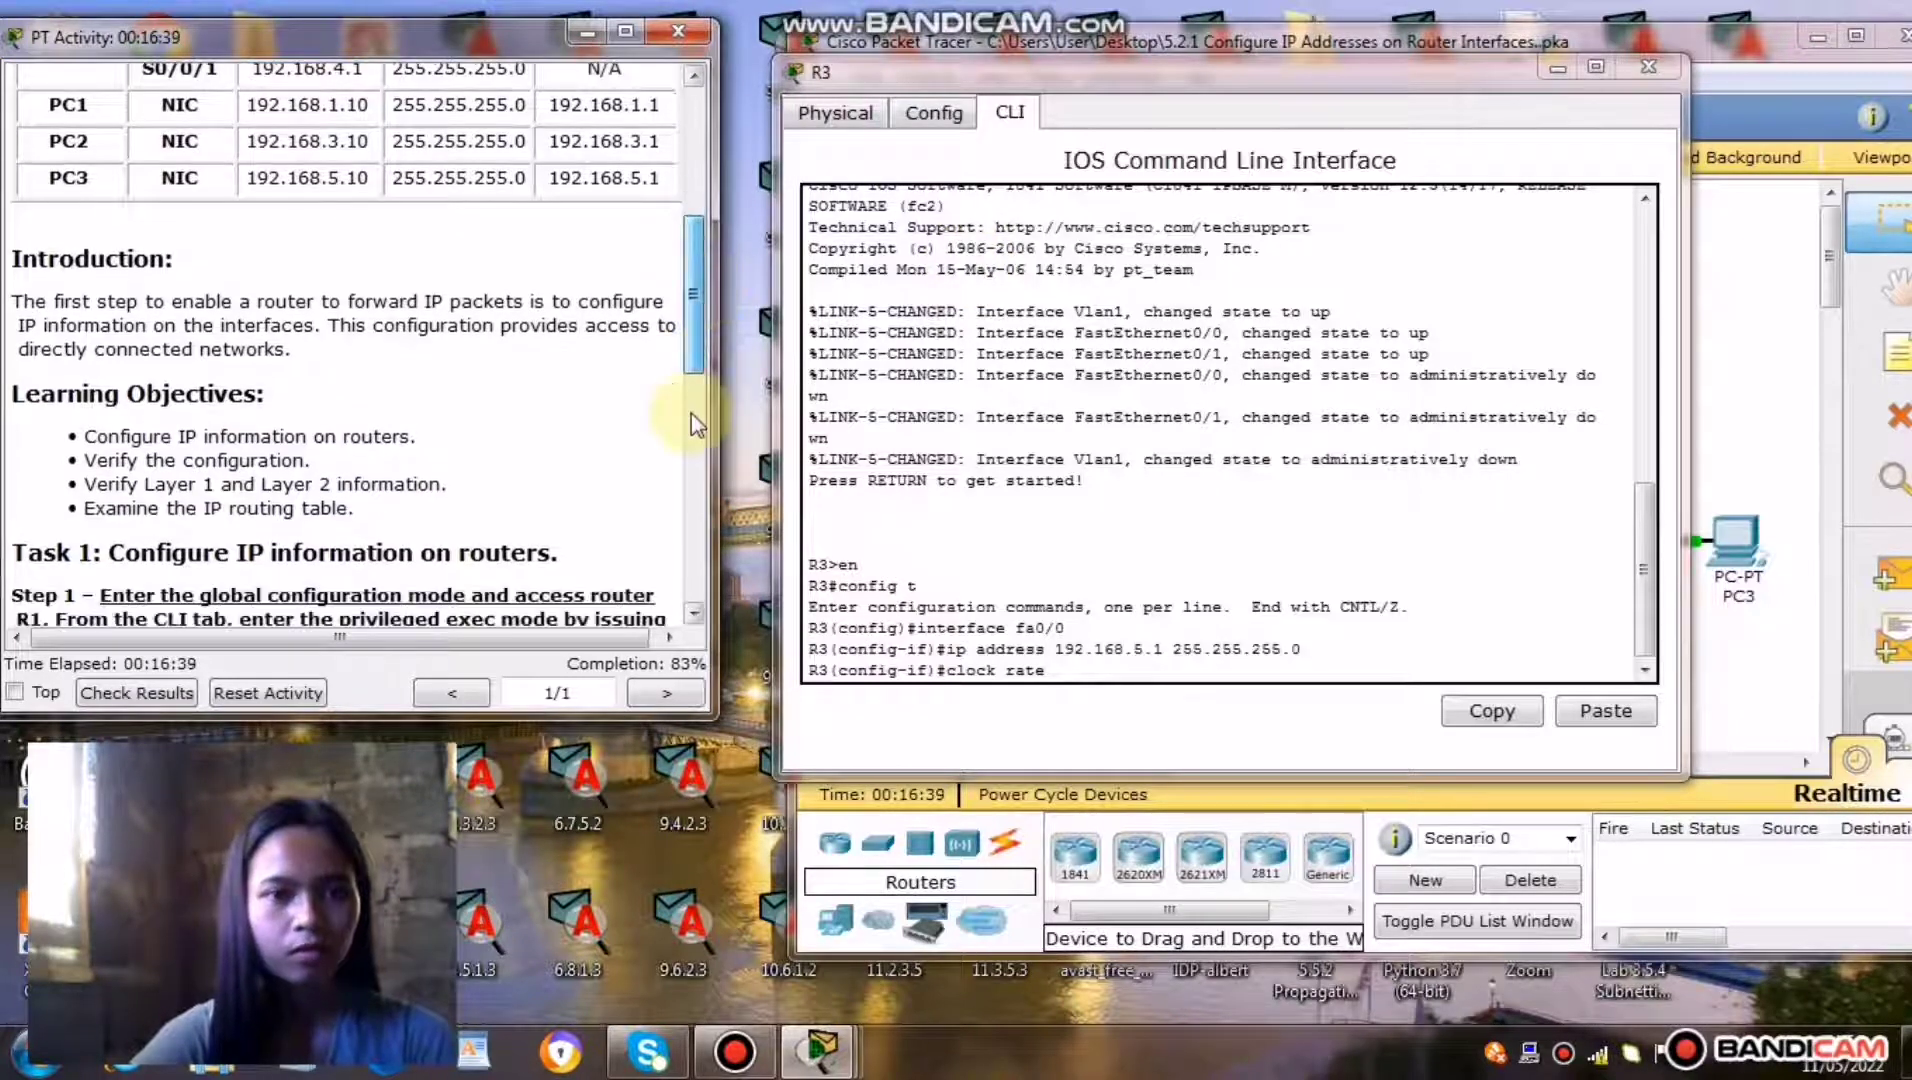
scroll(692, 412, "up", 5)
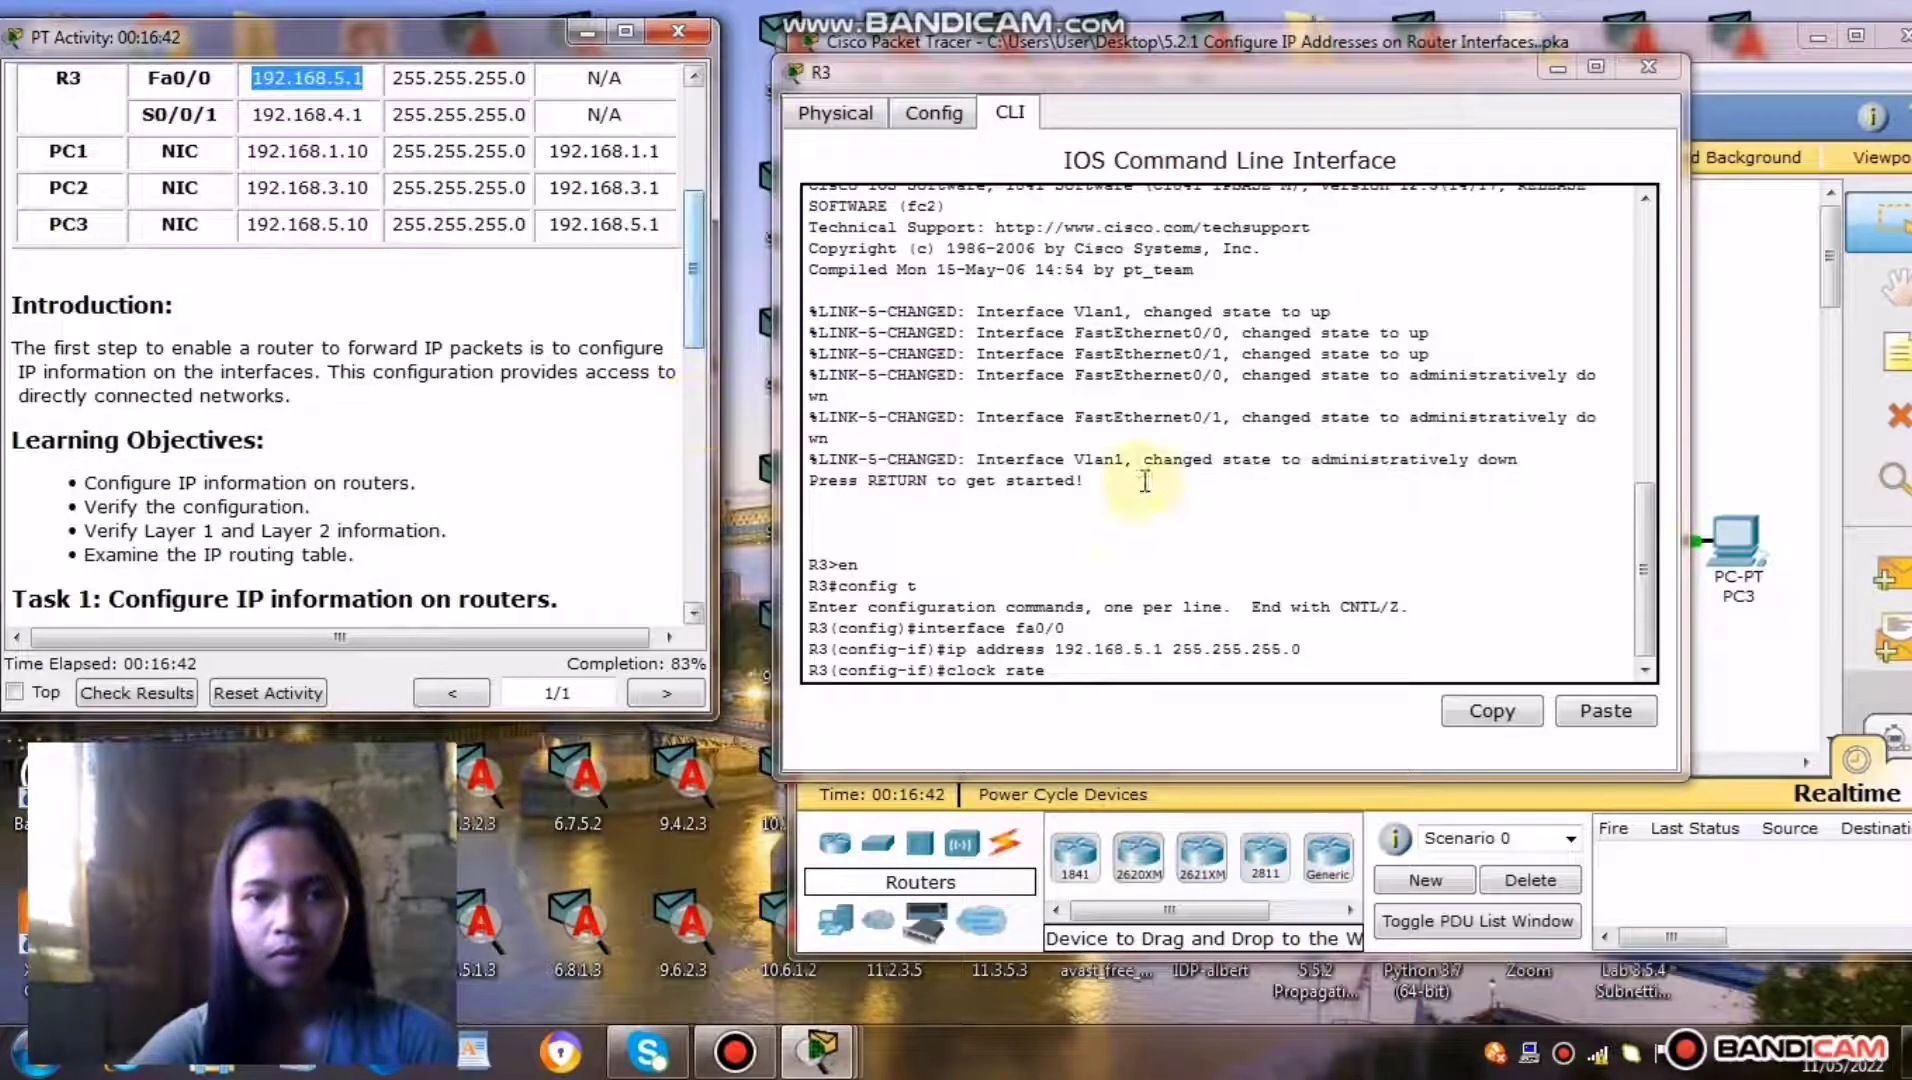
left_click(1074, 677)
key("BackSpace")
key("BackSpace")
key("BackSpace")
key("BackSpace")
key("BackSpace")
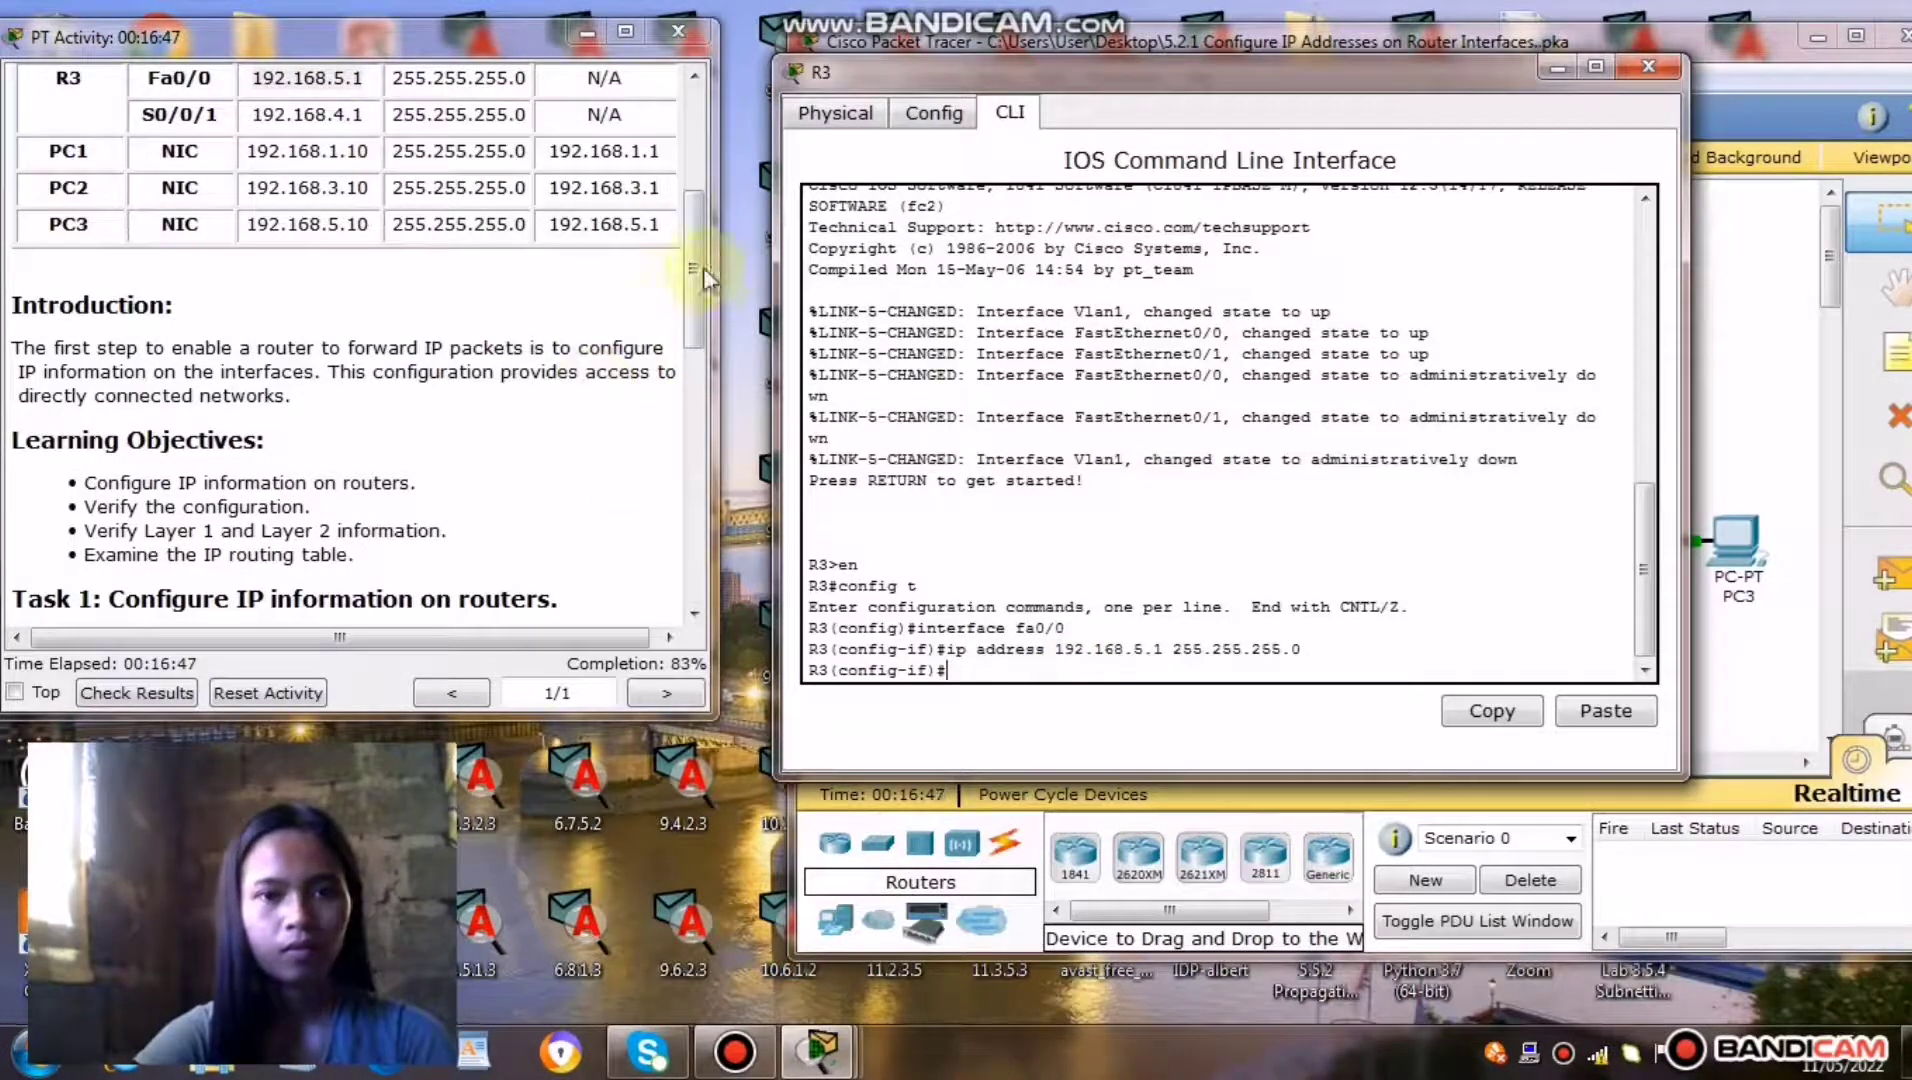
Step: Activate R3's Fa0/0 interface with no shutdown, as instructed in Step 2
left_click_drag(692, 290, 697, 430)
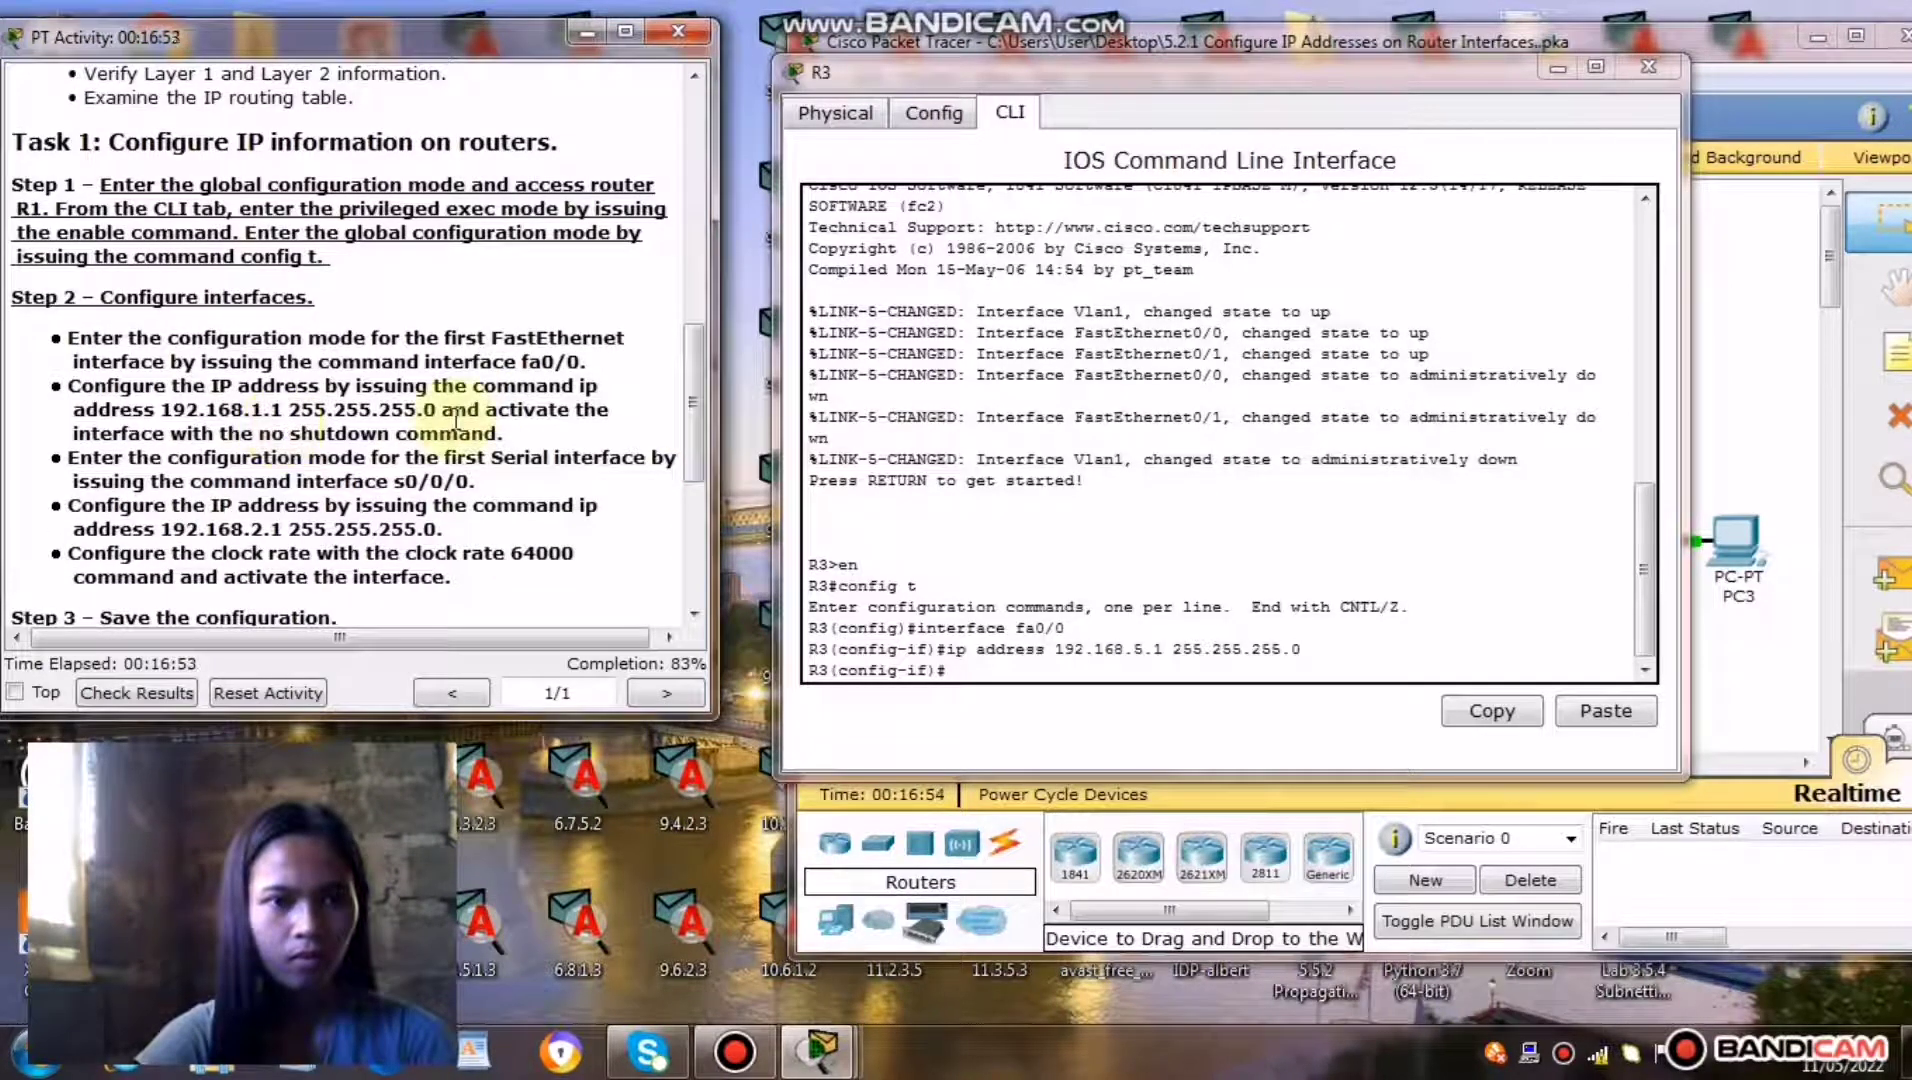
left_click(969, 665)
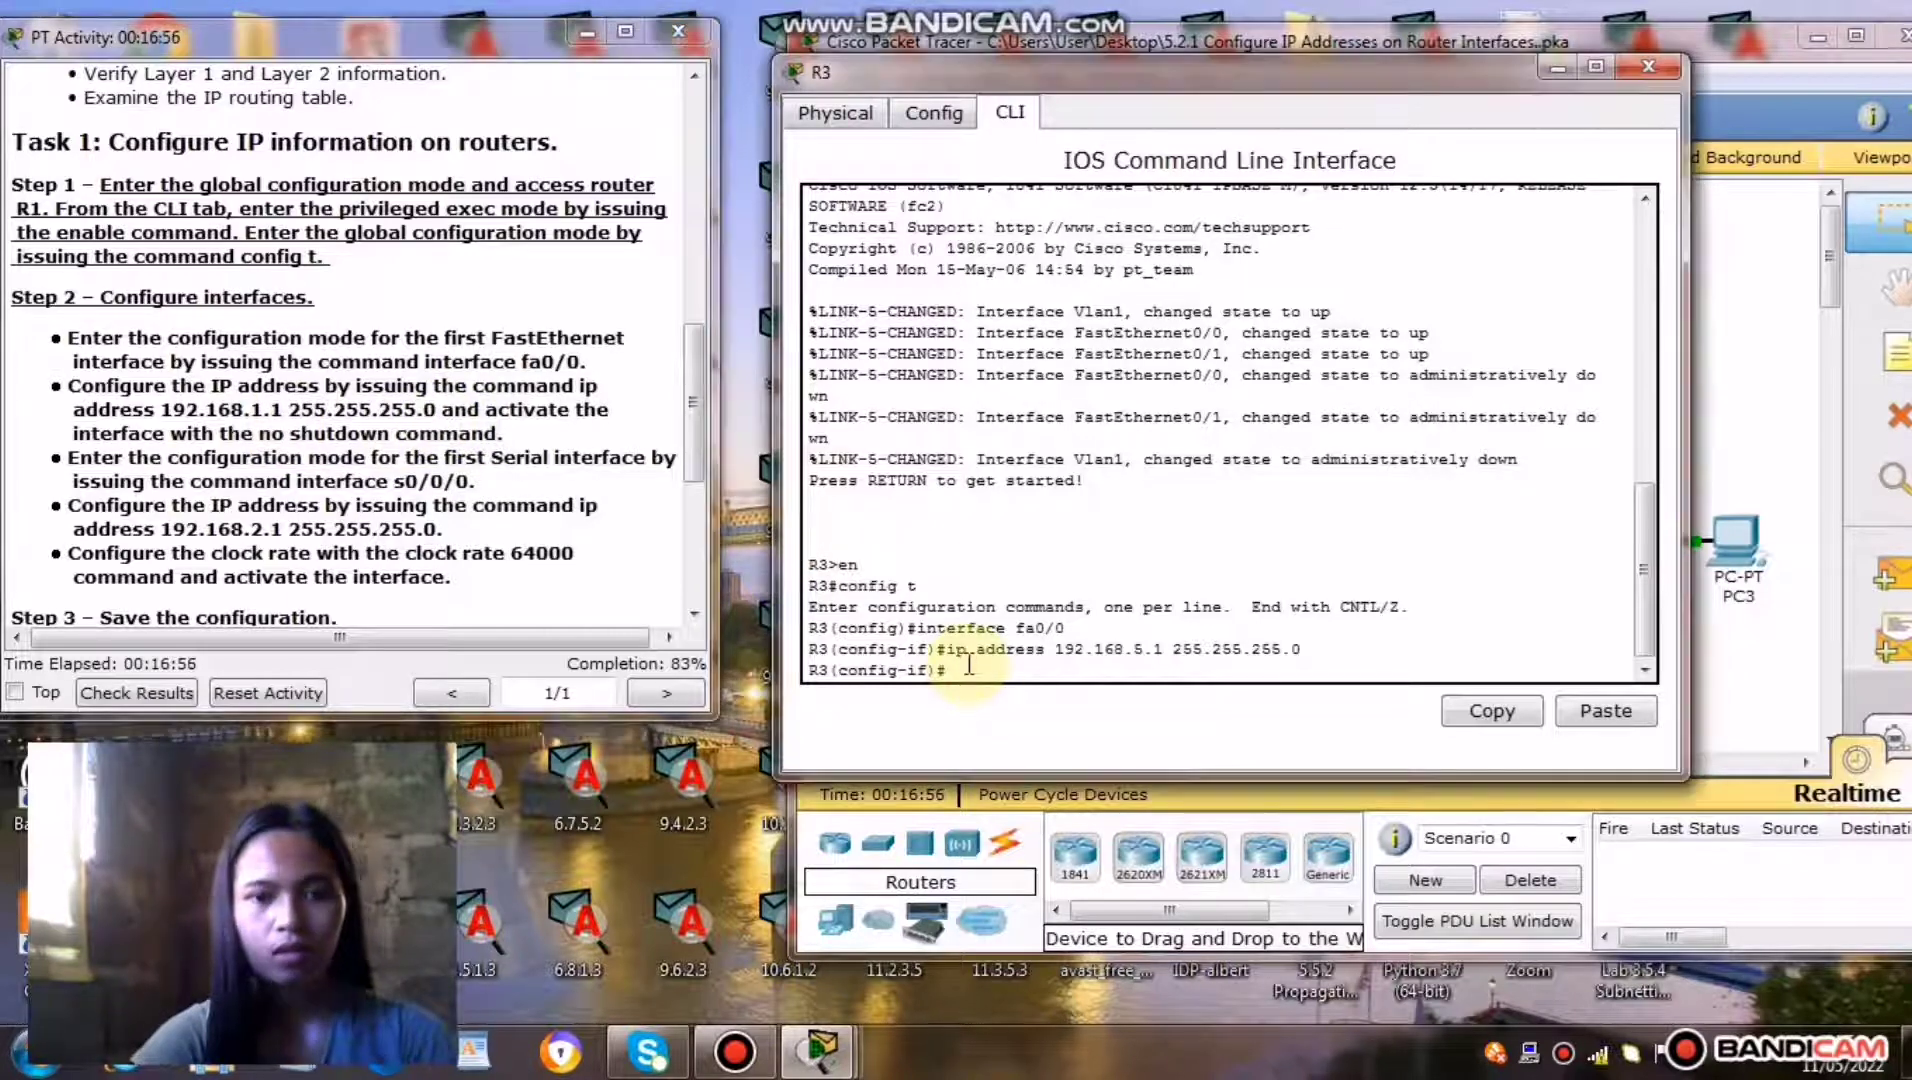
type("no s")
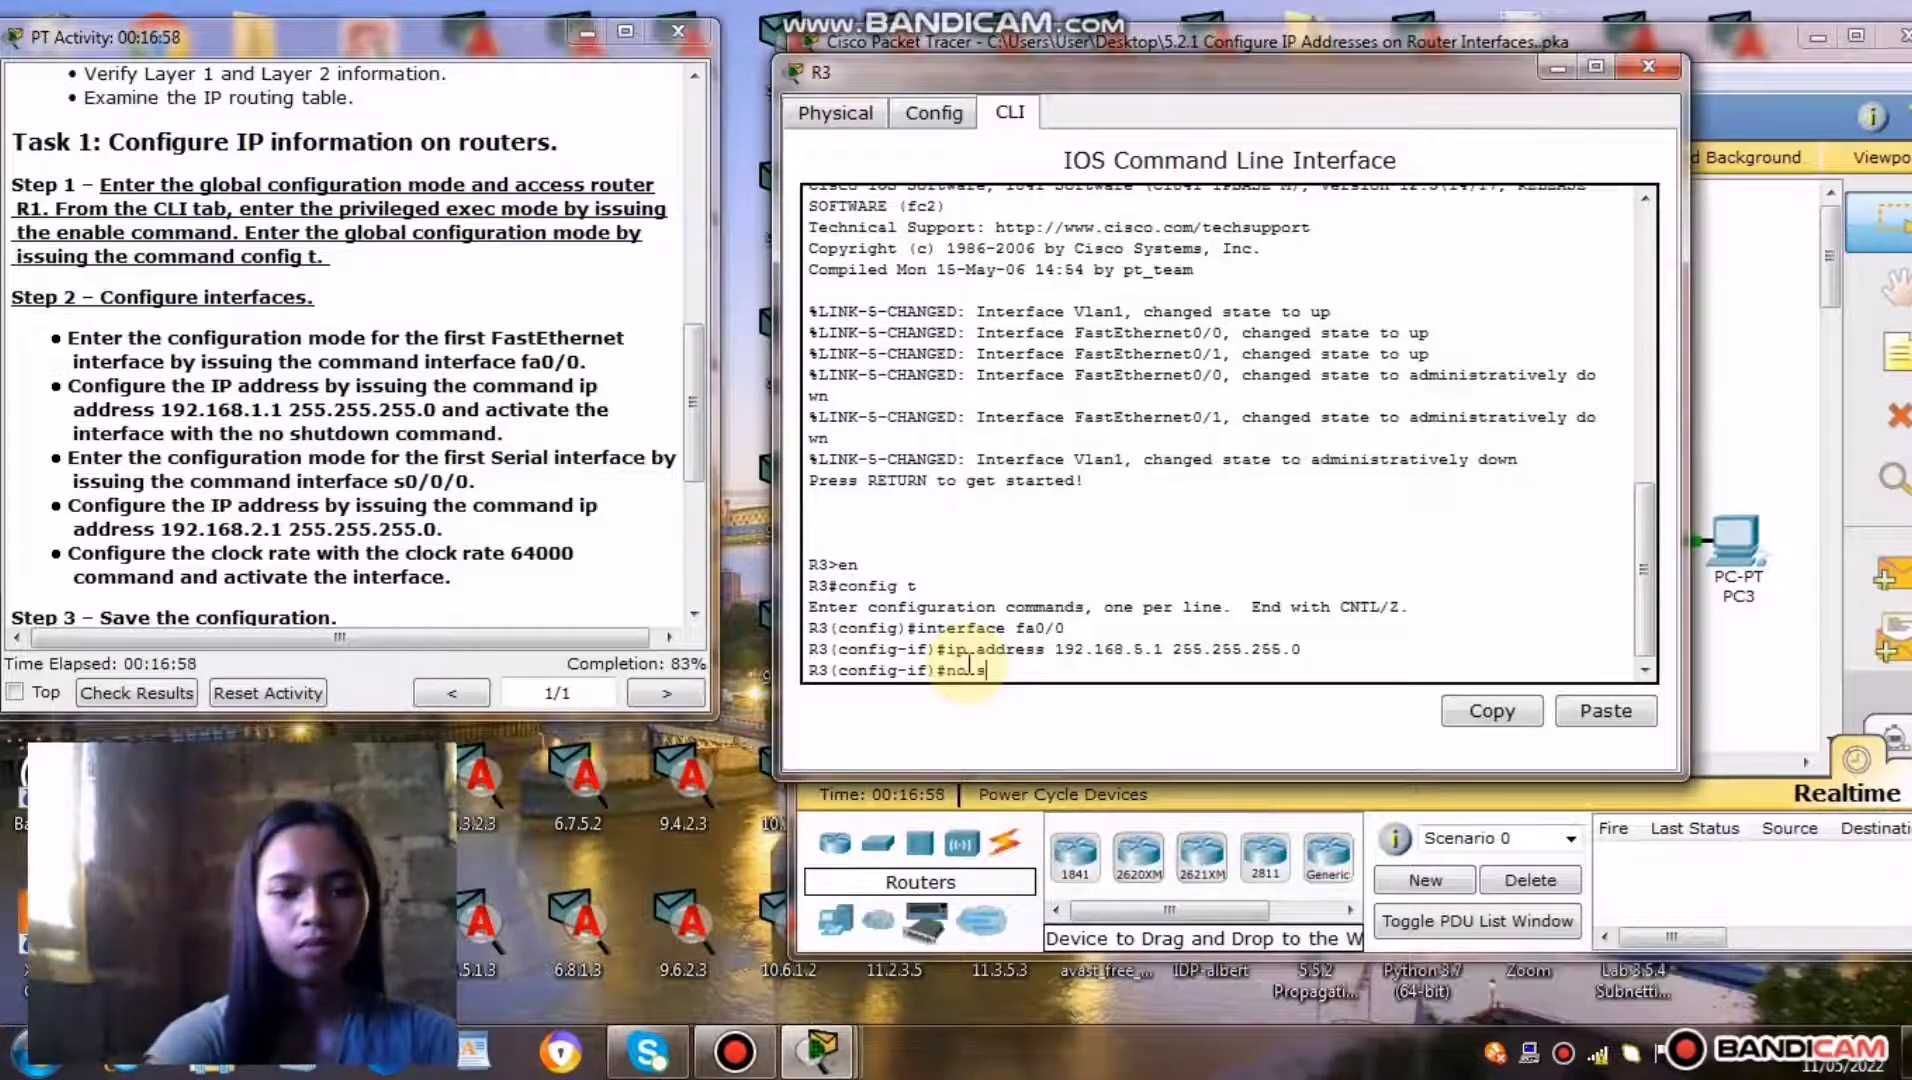
type("hutdown")
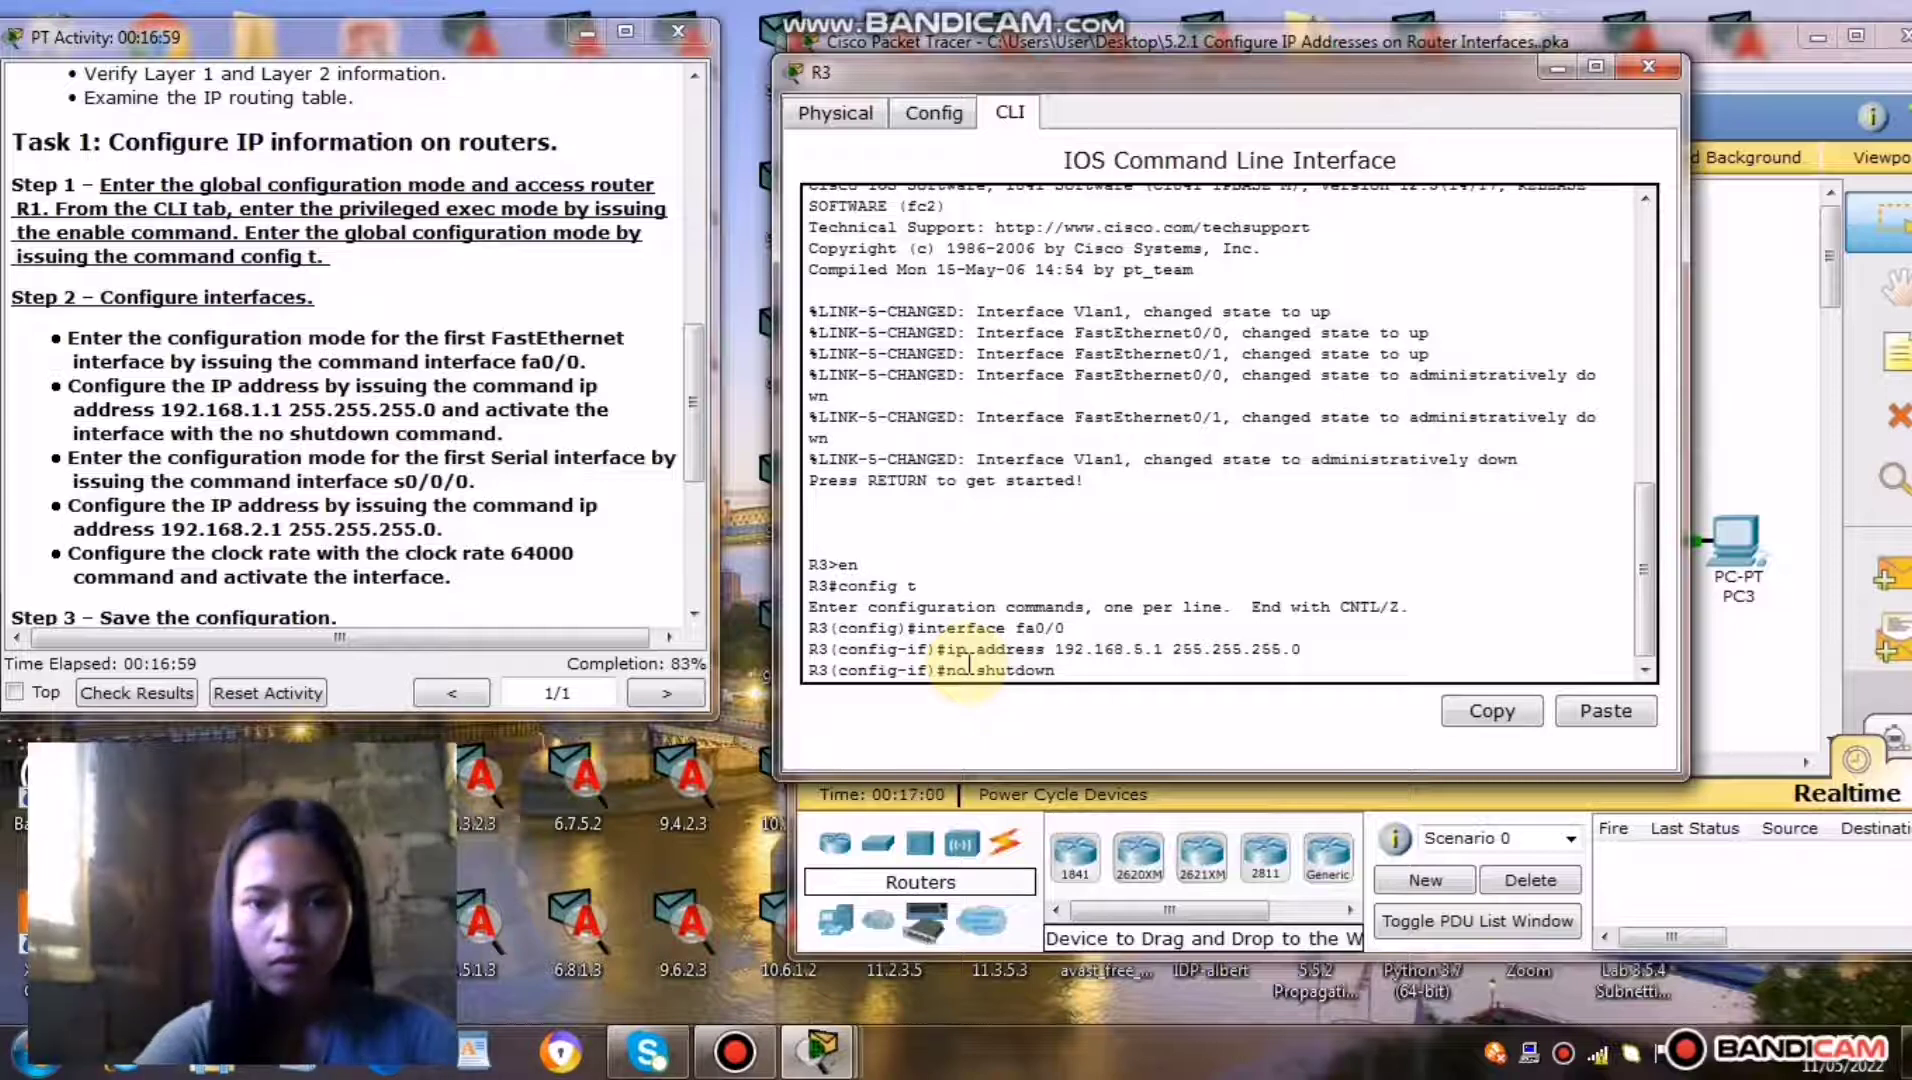
key("Return")
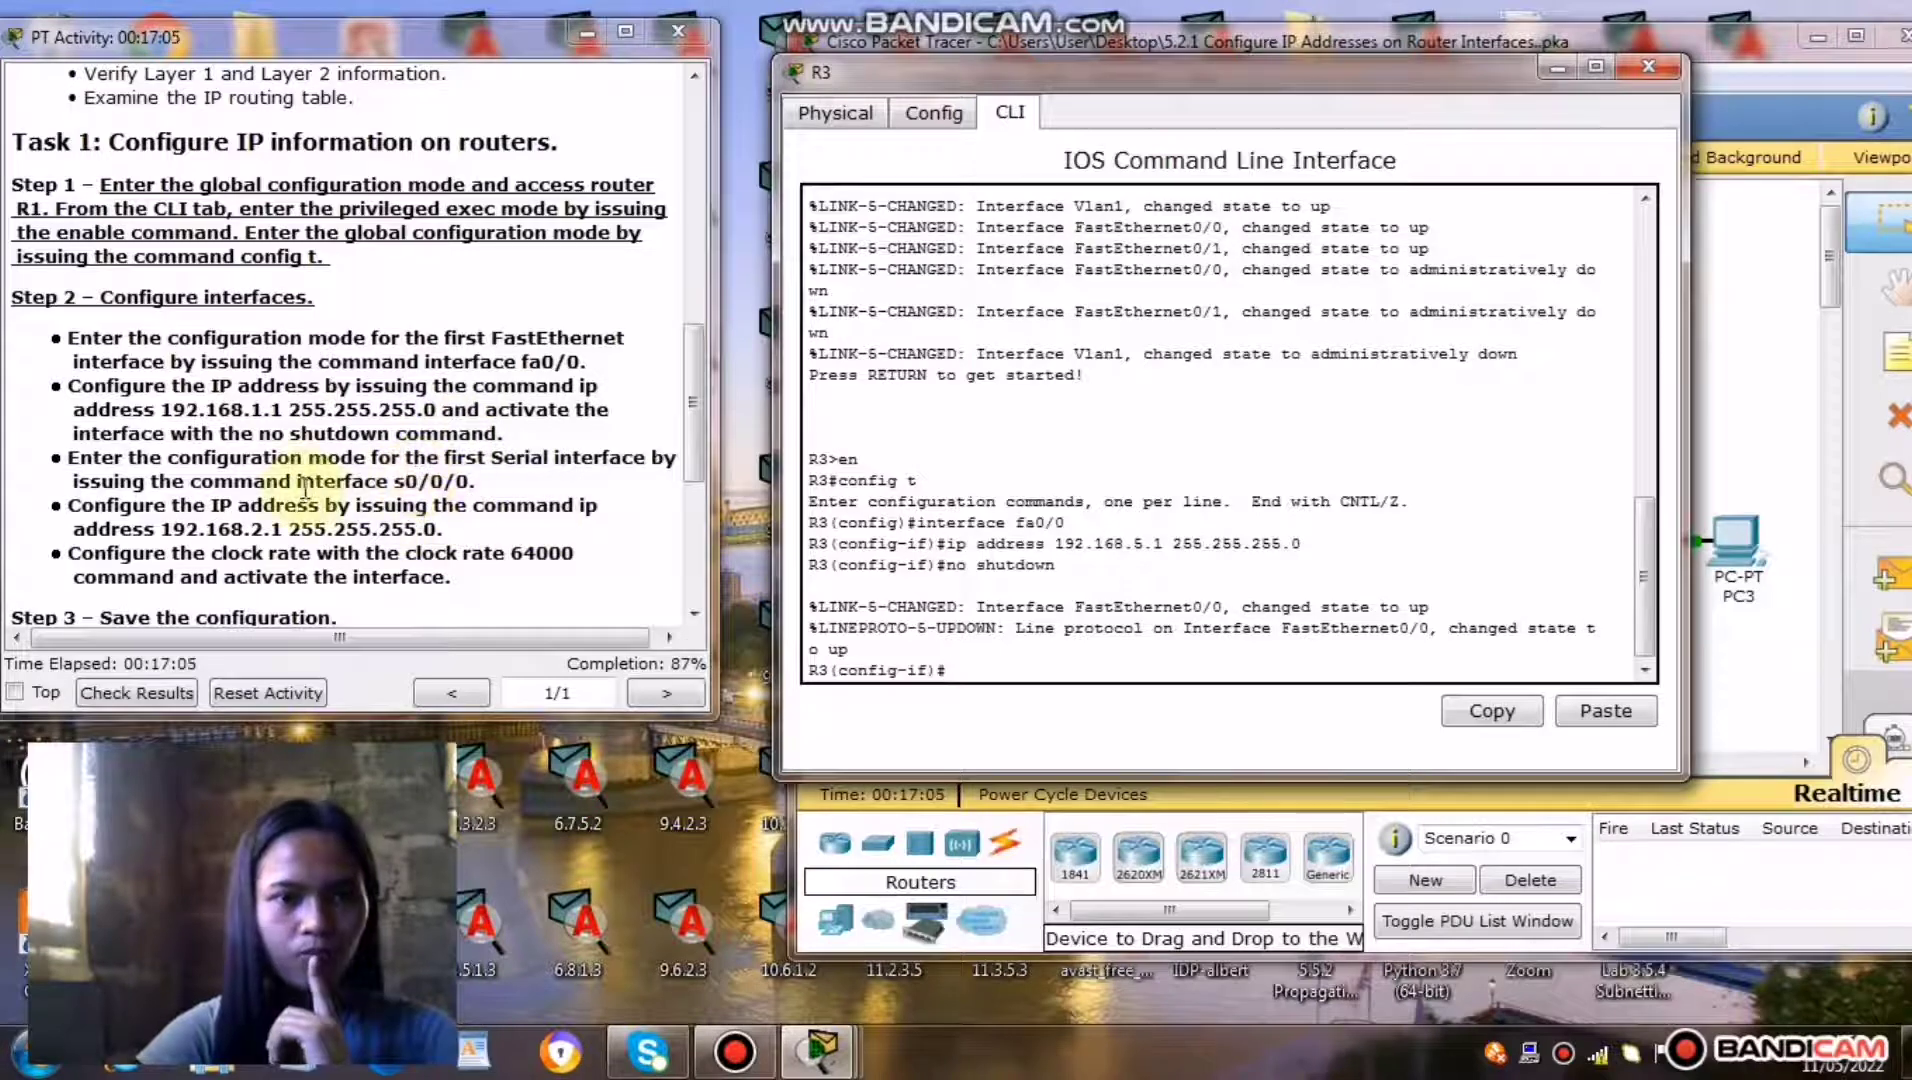
Step: Try selecting R3's first Serial interface with interface s0/0/0, copying the command from the Step 2 instructions
left_click_drag(298, 481, 468, 483)
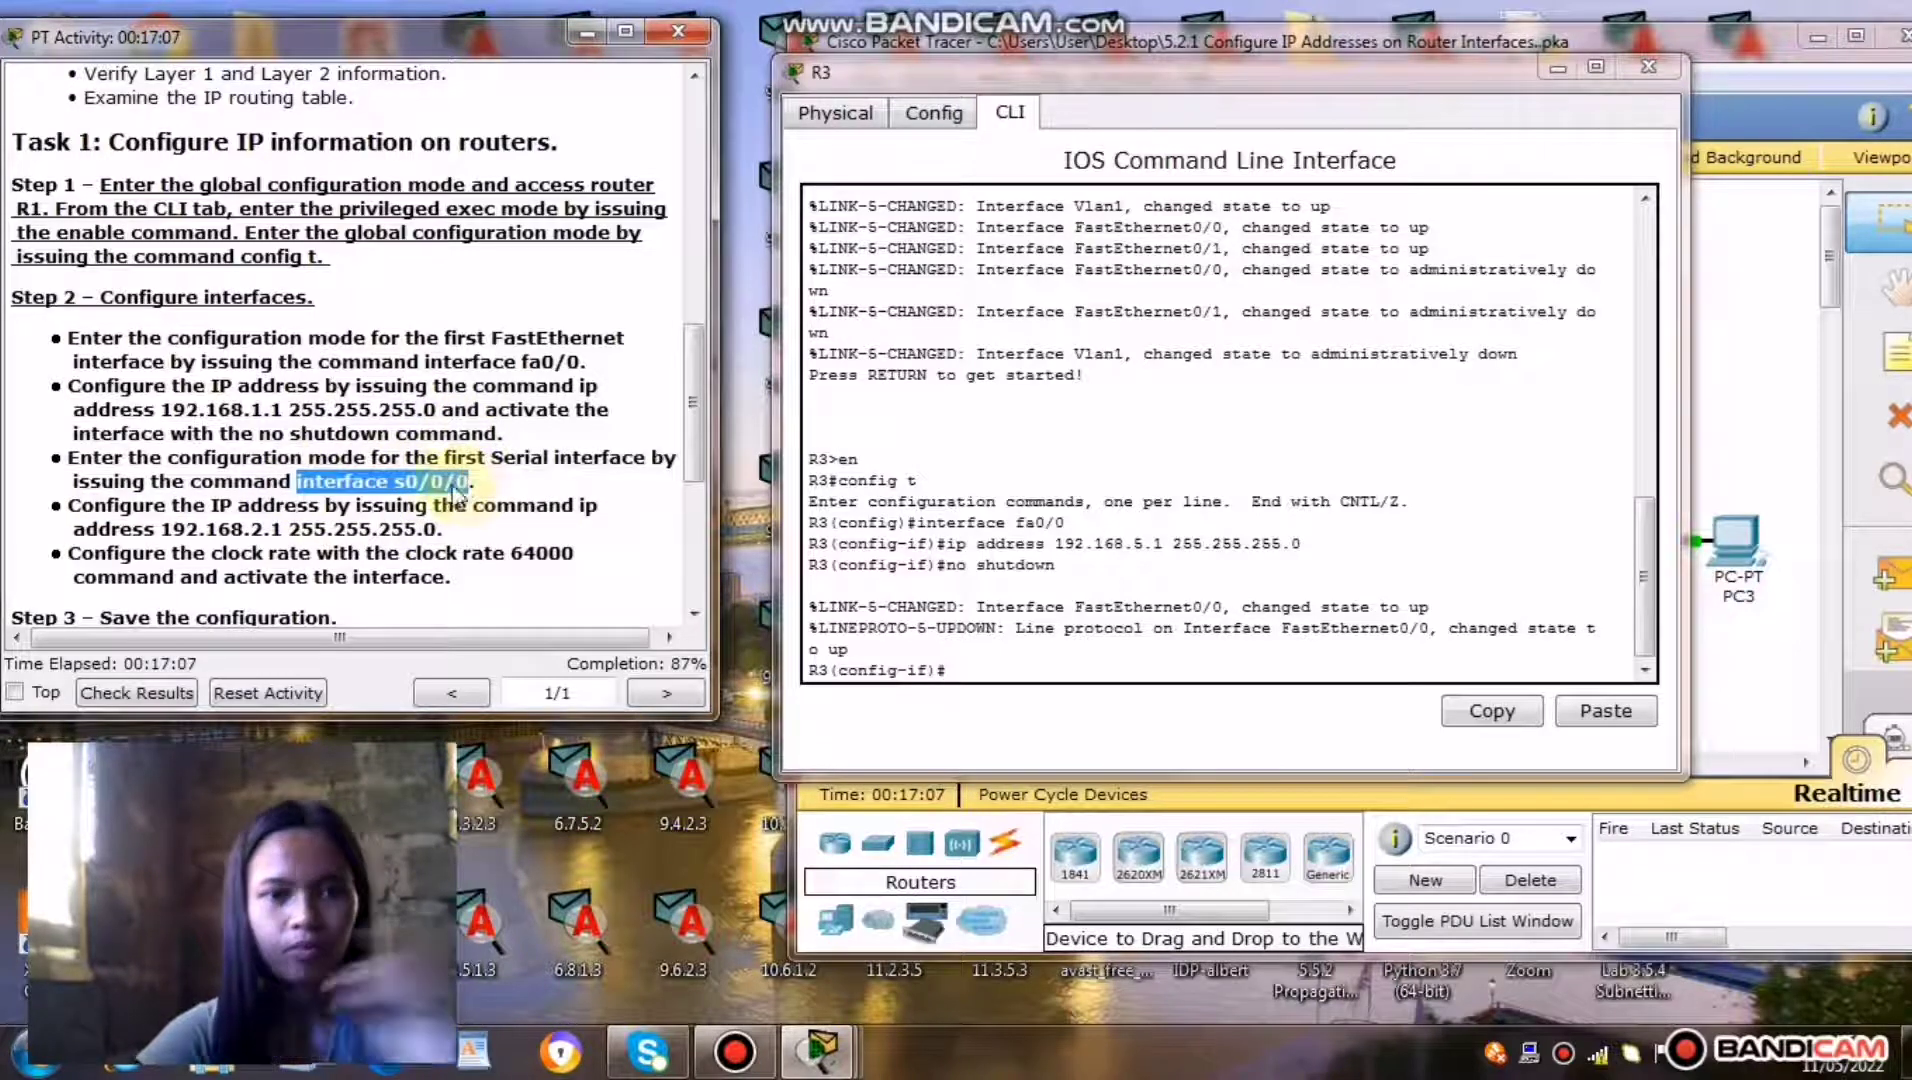
right_click(434, 483)
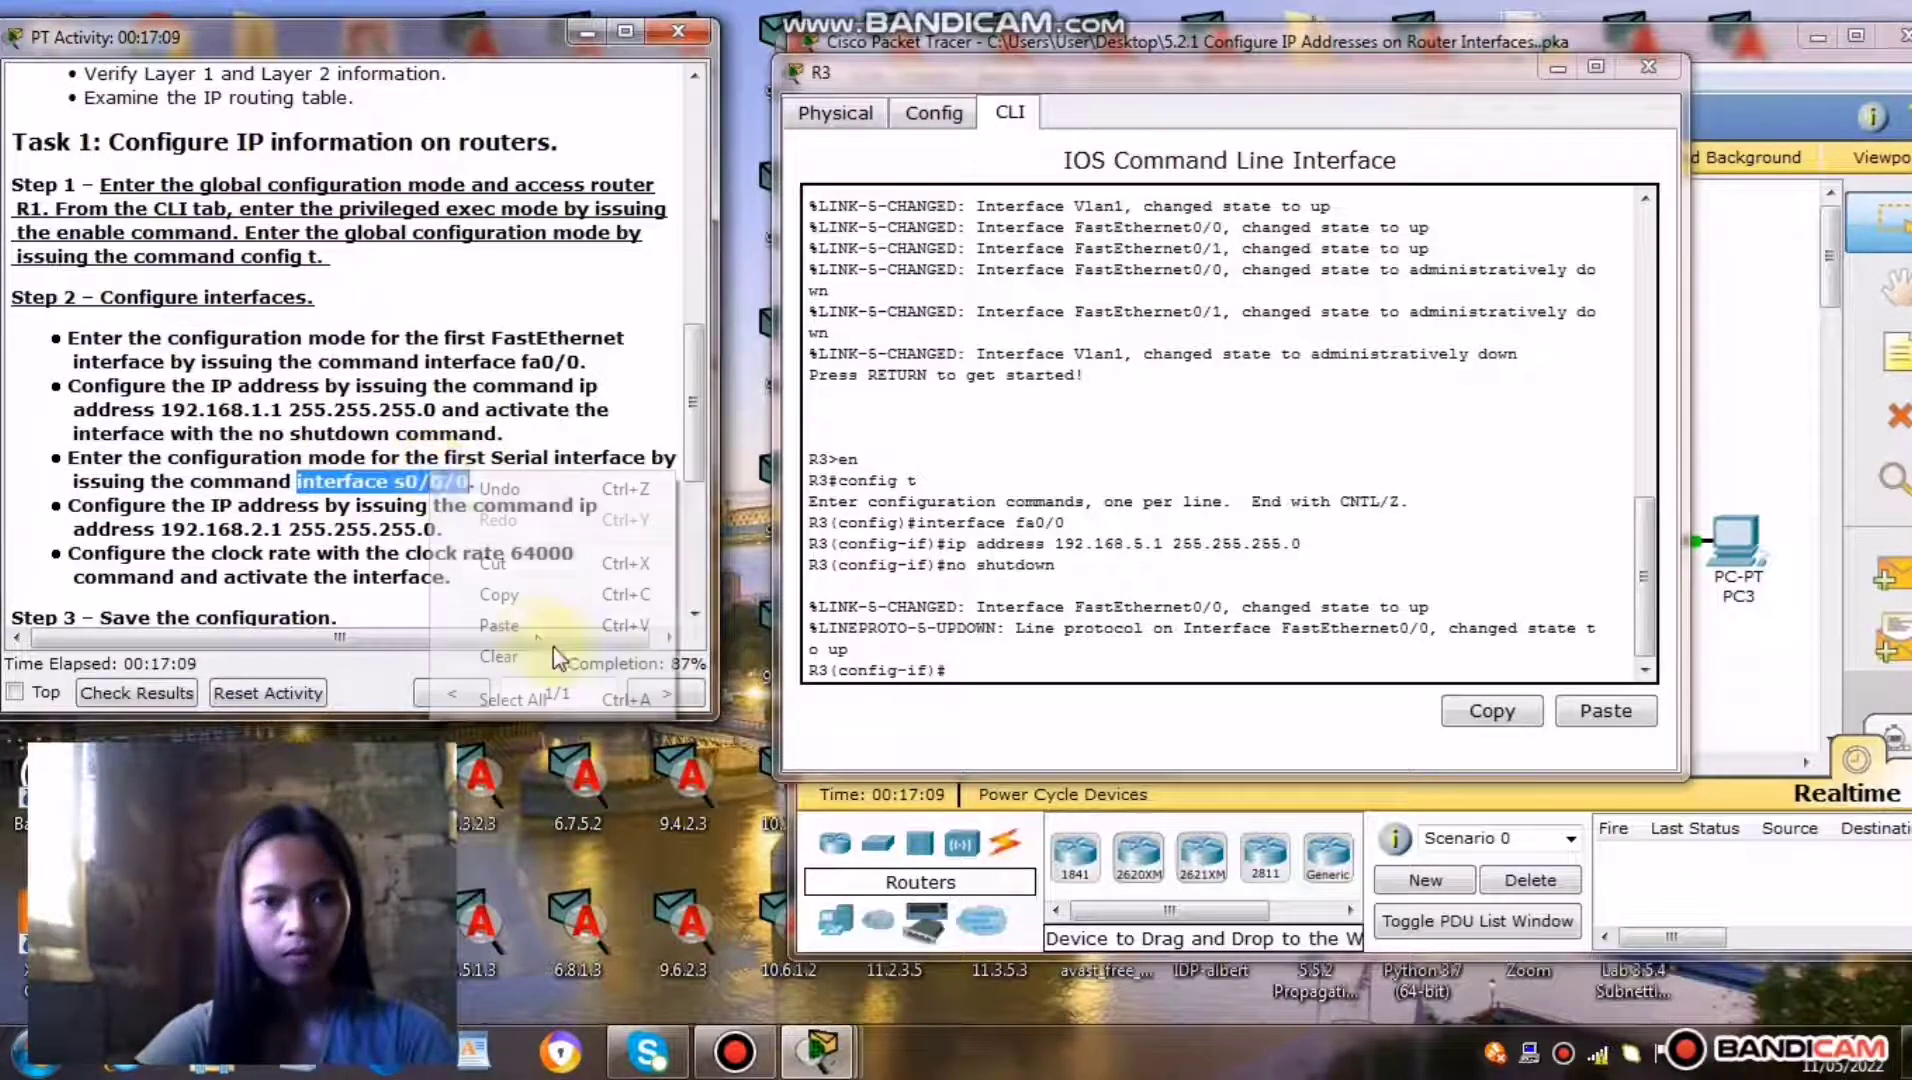
left_click(515, 597)
right_click(953, 672)
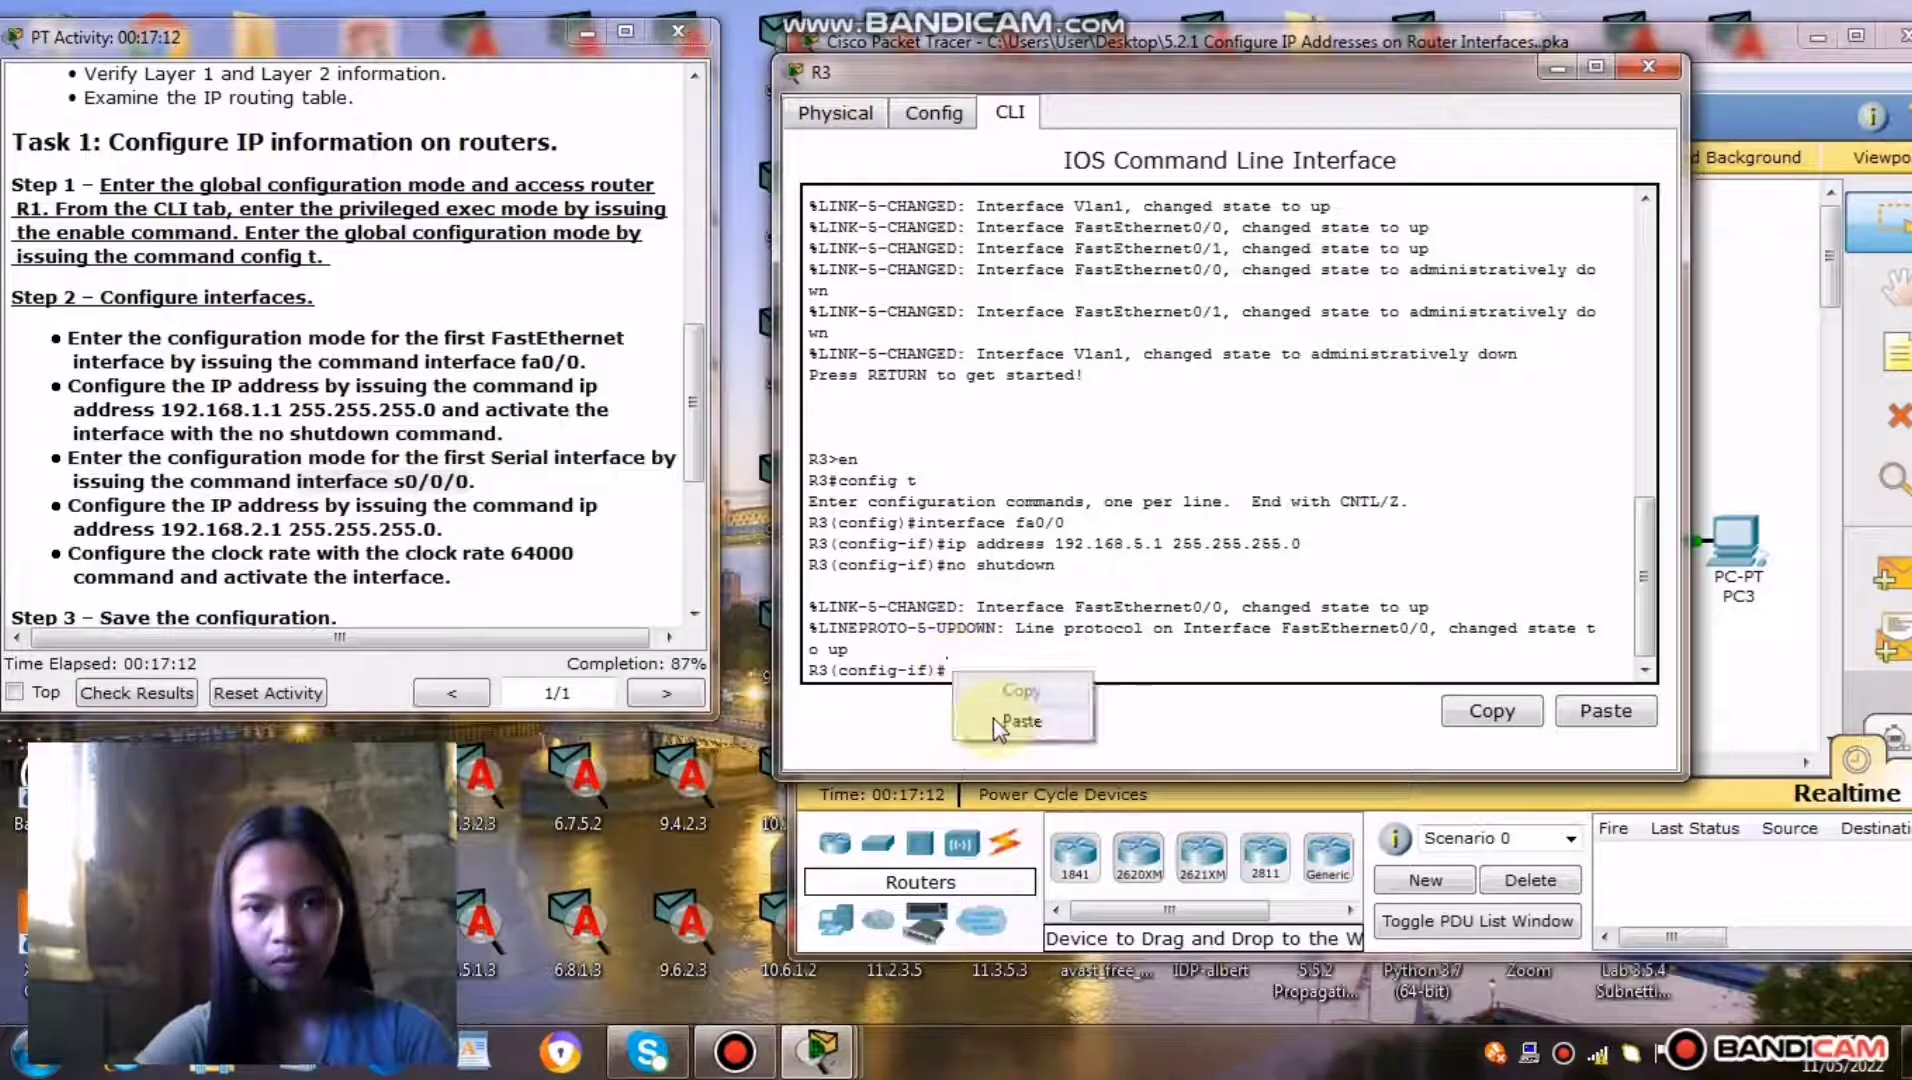
left_click(1020, 721)
key("Return")
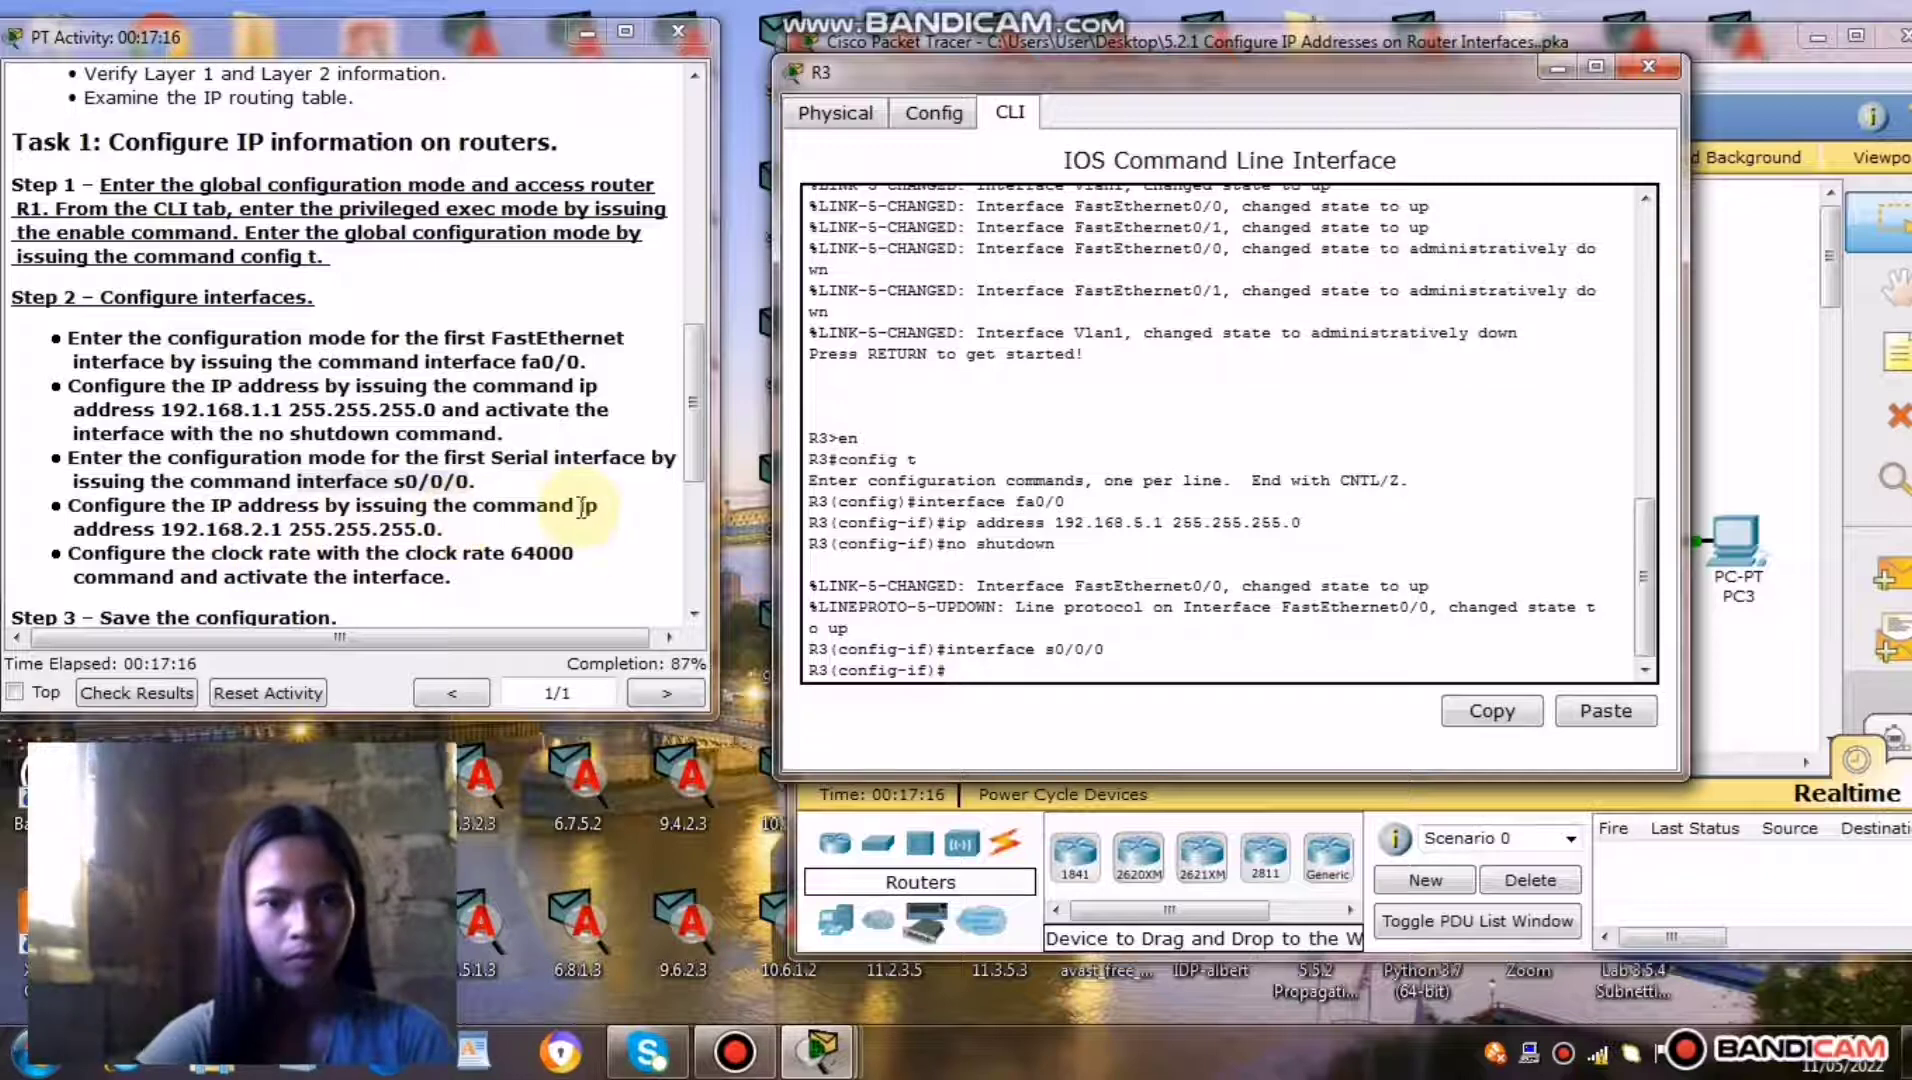
type("ip")
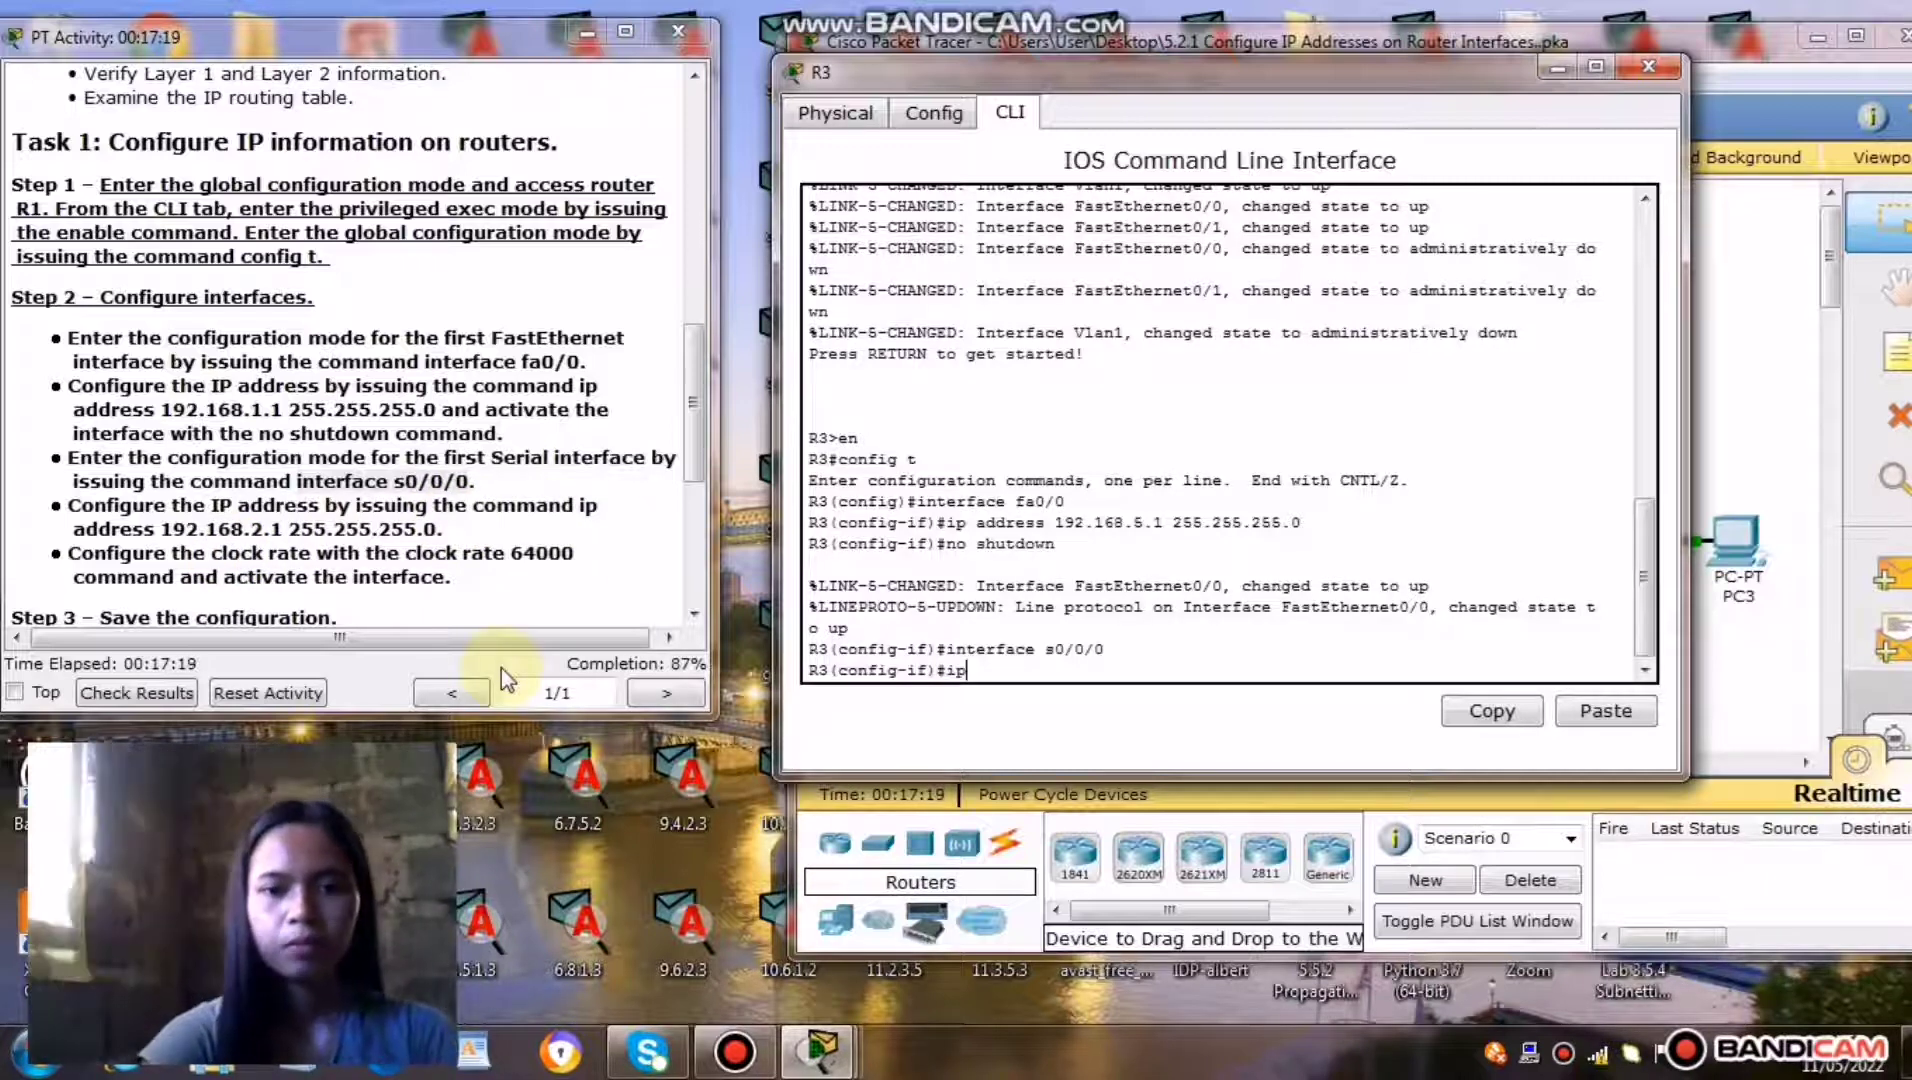
type(" address")
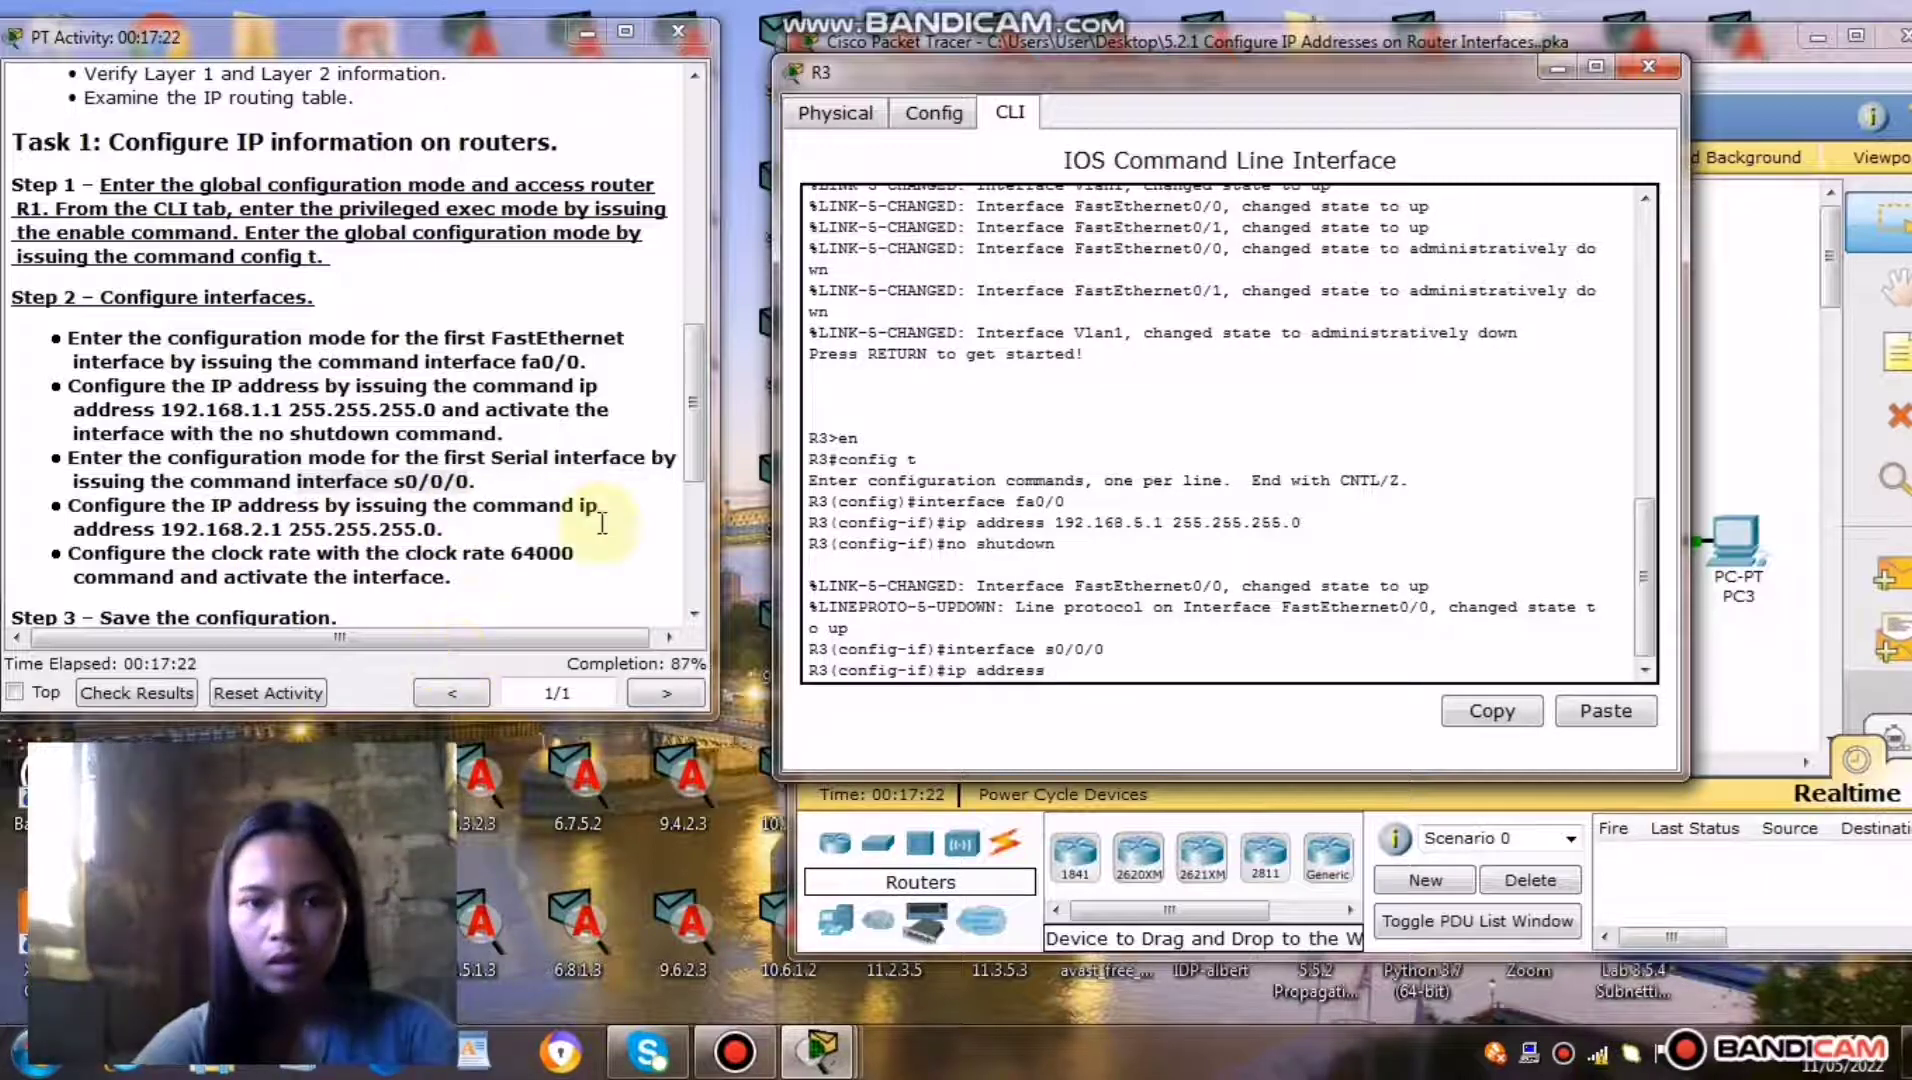
left_click_drag(693, 400, 693, 165)
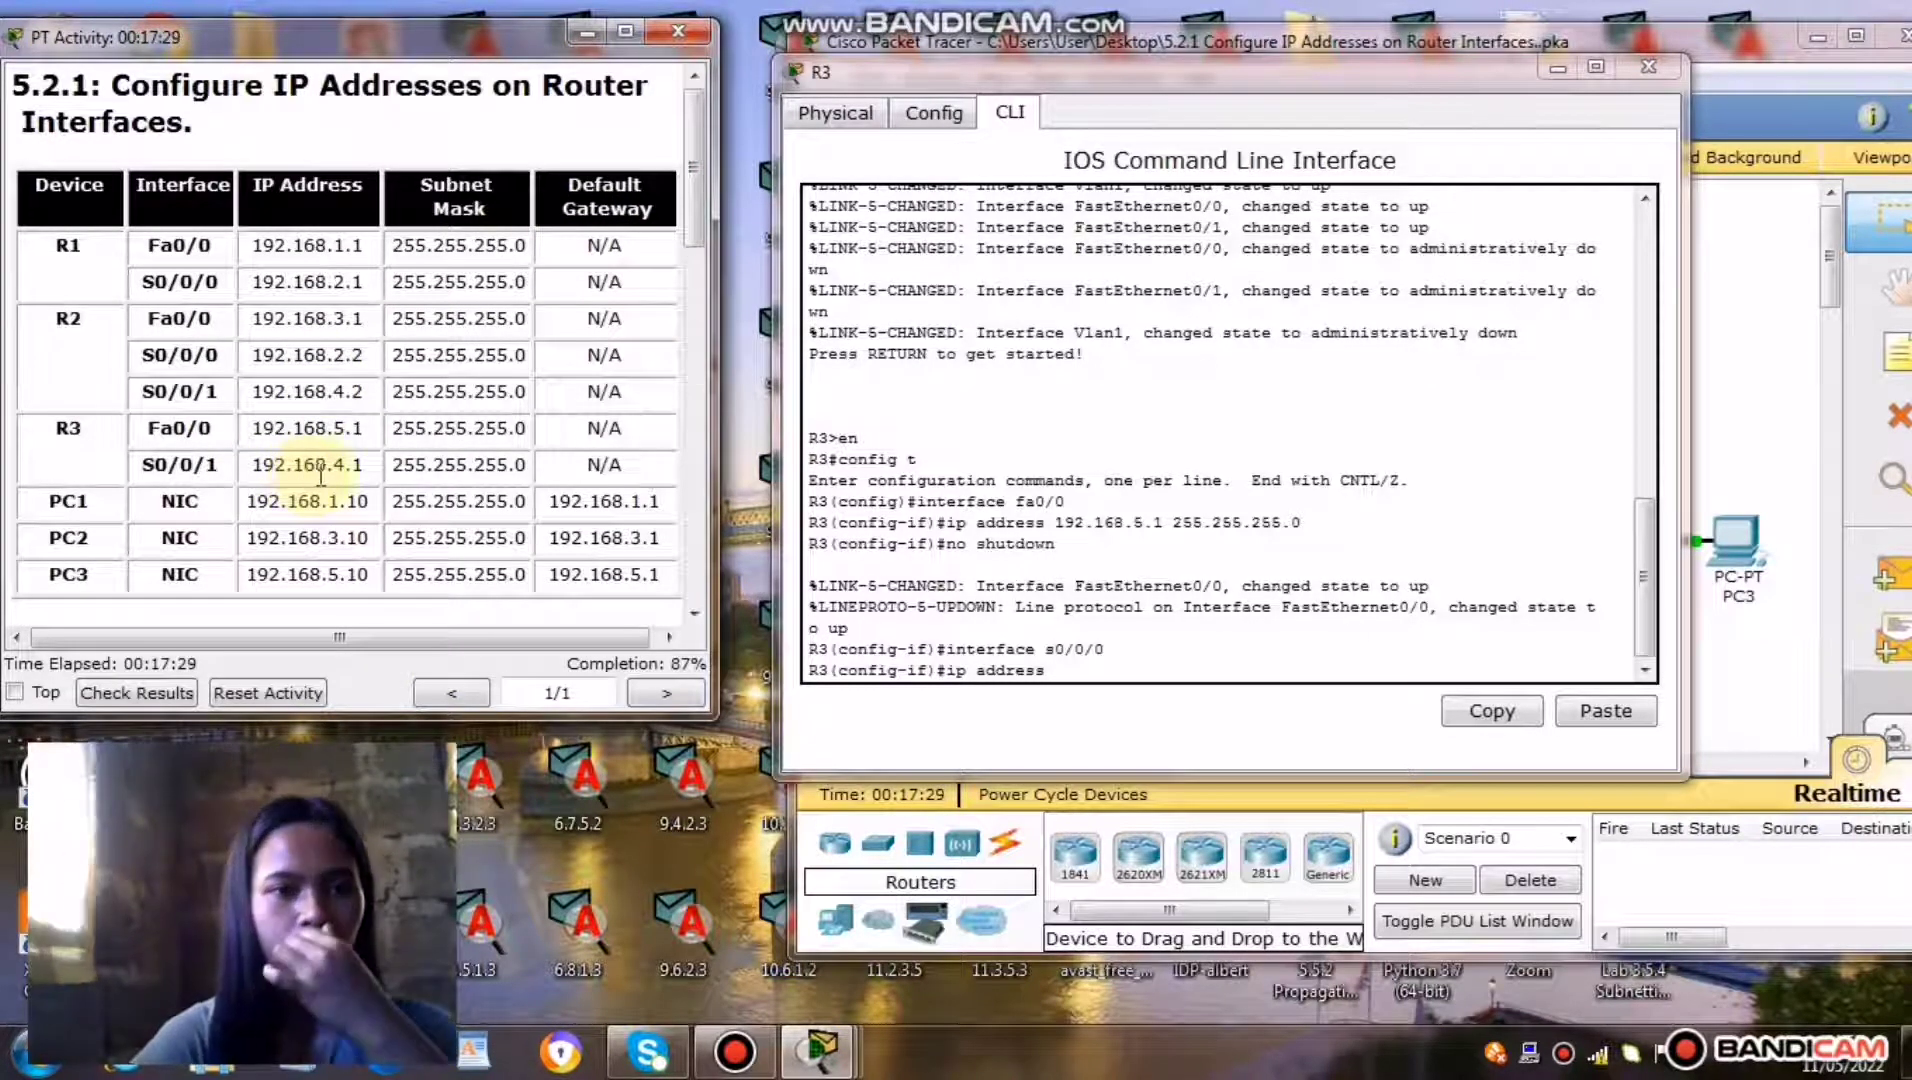
scroll(1158, 700, "down", 5)
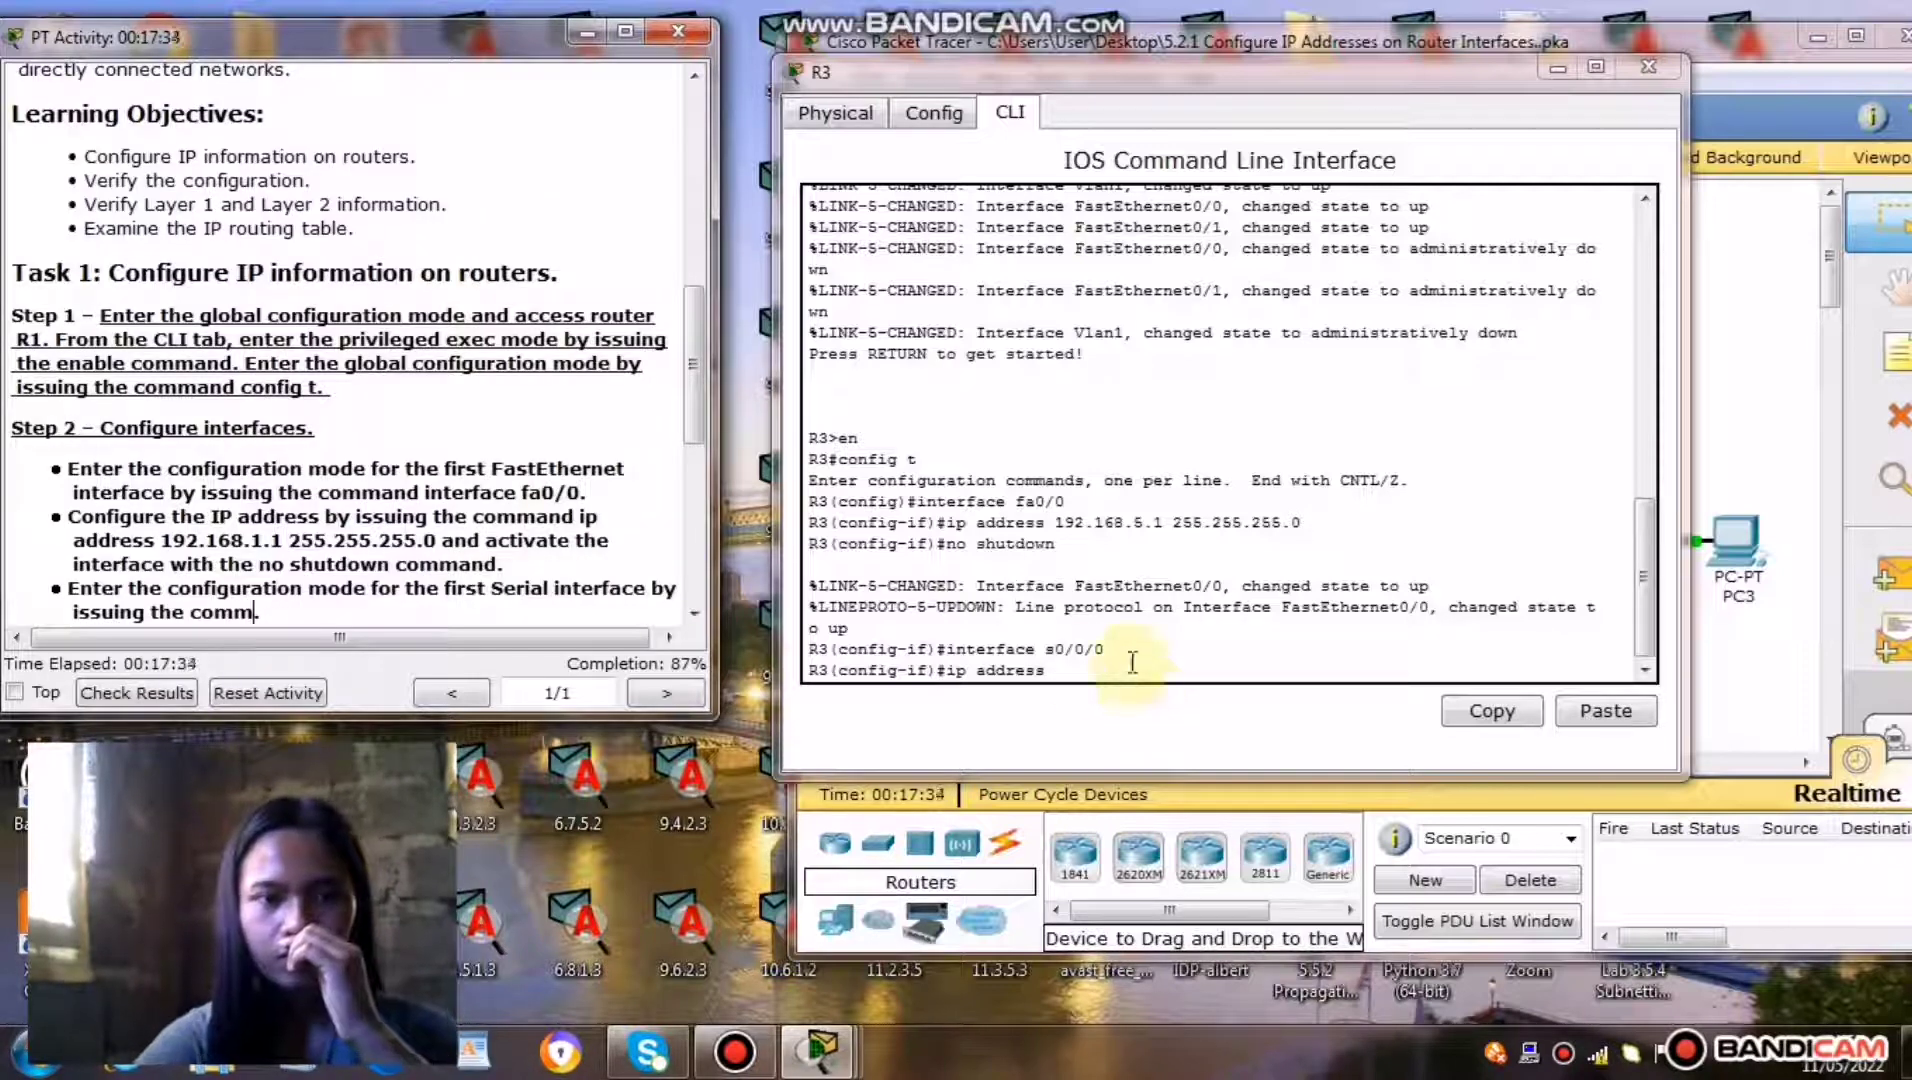
left_click(1081, 670)
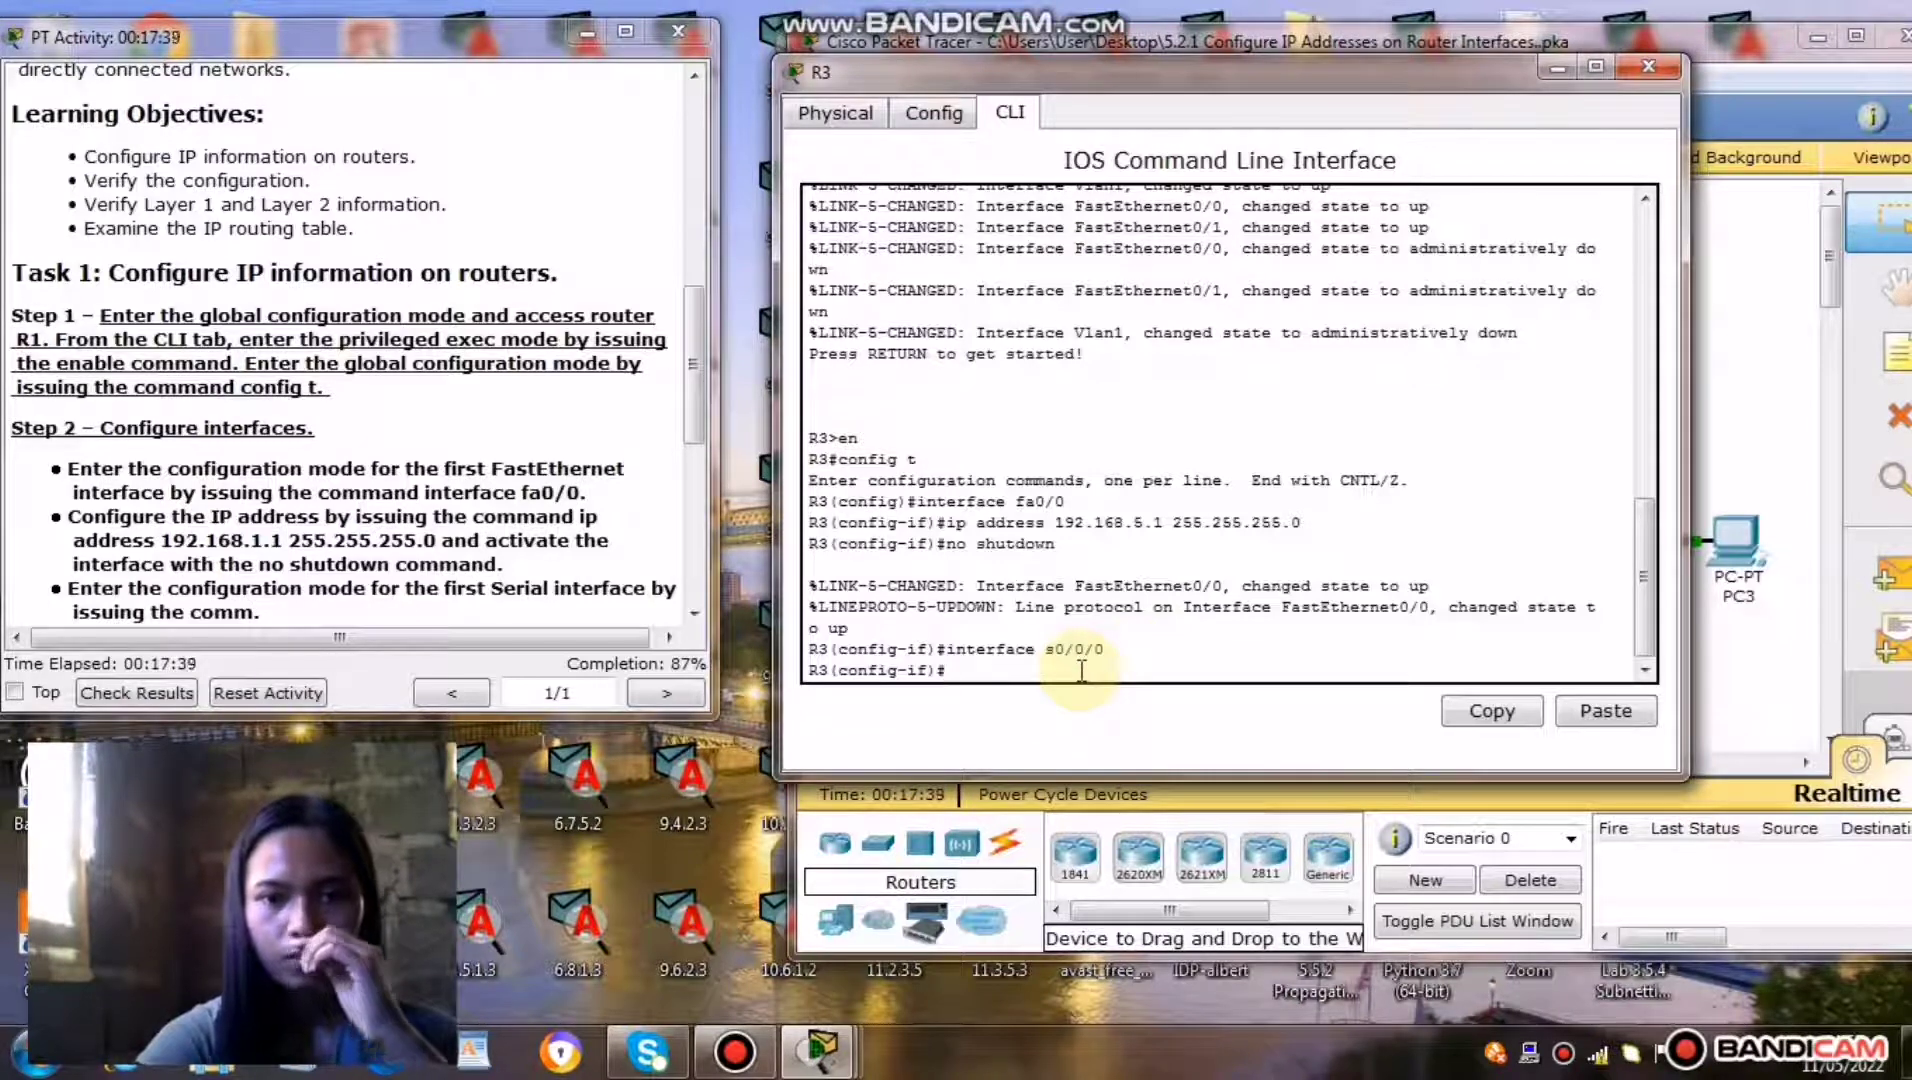
Step: Select R3's S0/0/1 with interface s0/0/1 and assign it 192.168.4.1 255.255.255.0, copying the IP from the addressing table
type("interface s0/0/1")
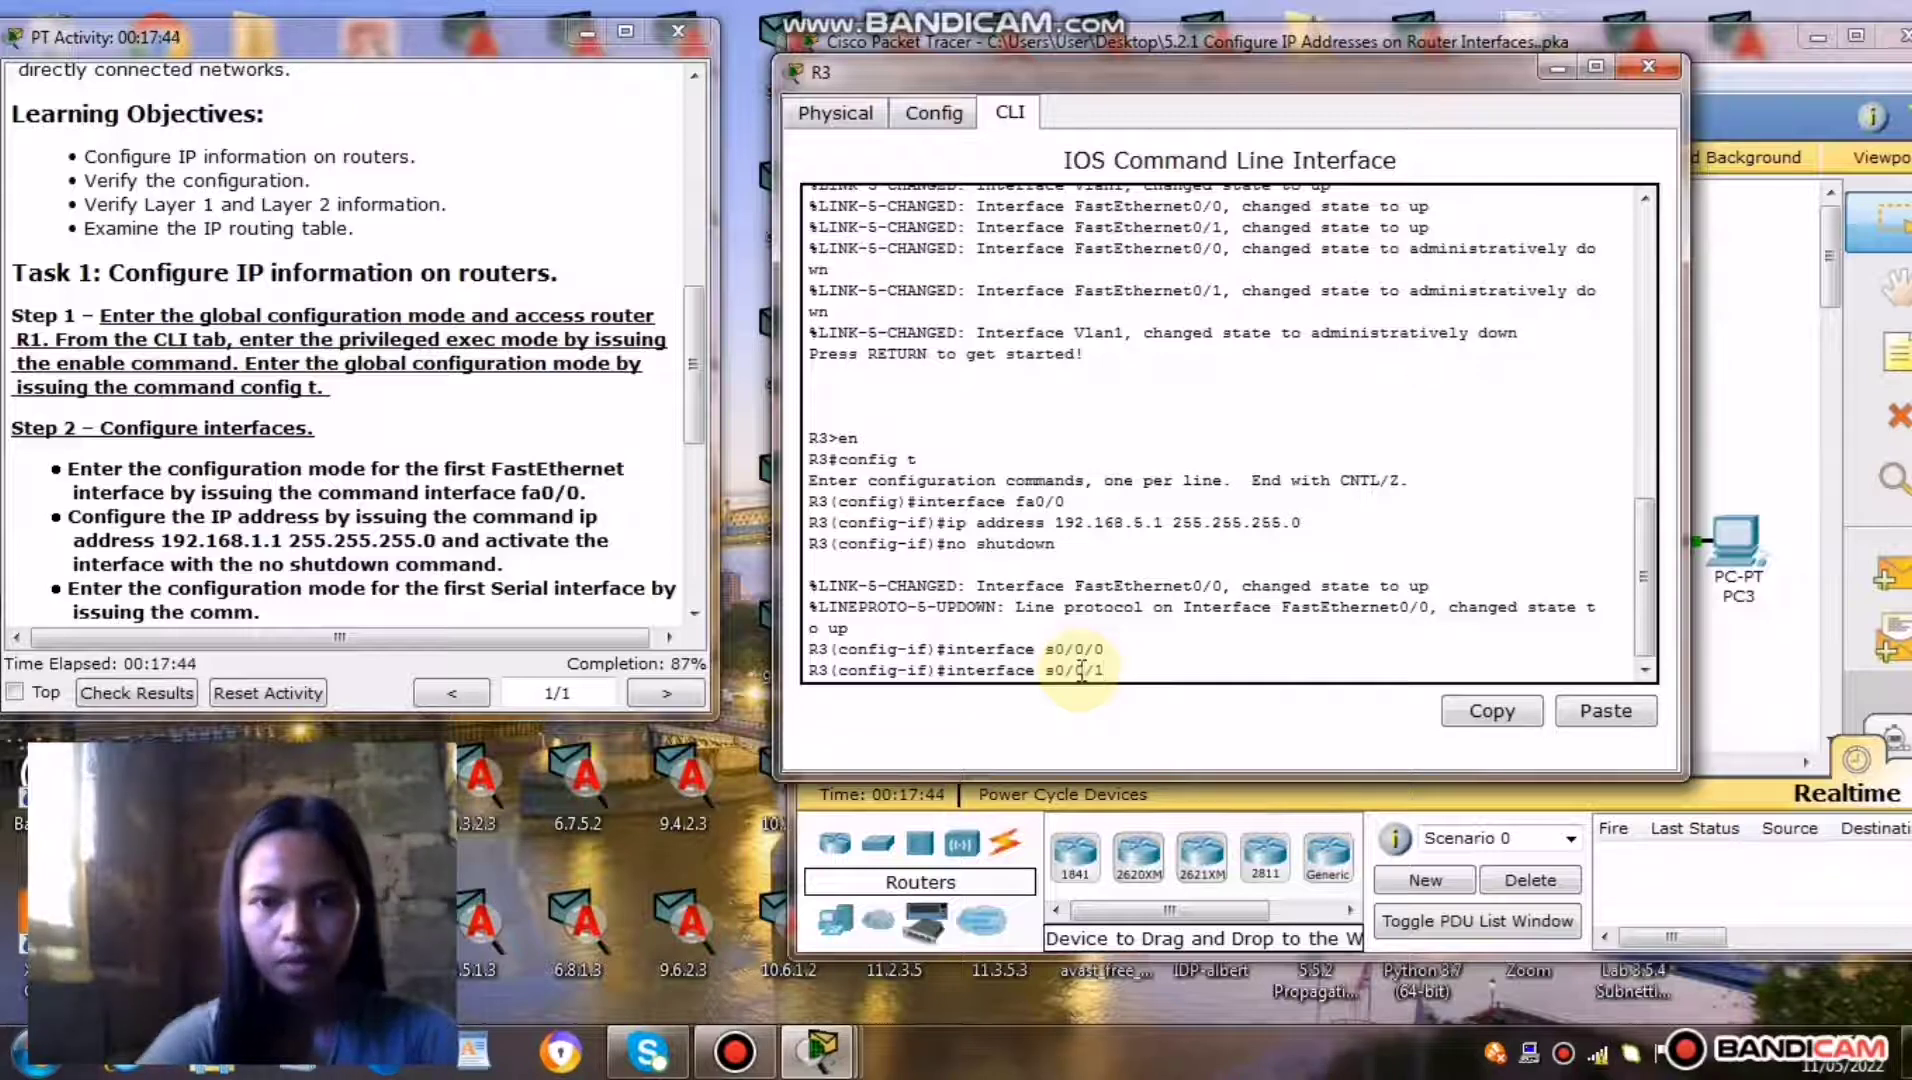
type("i")
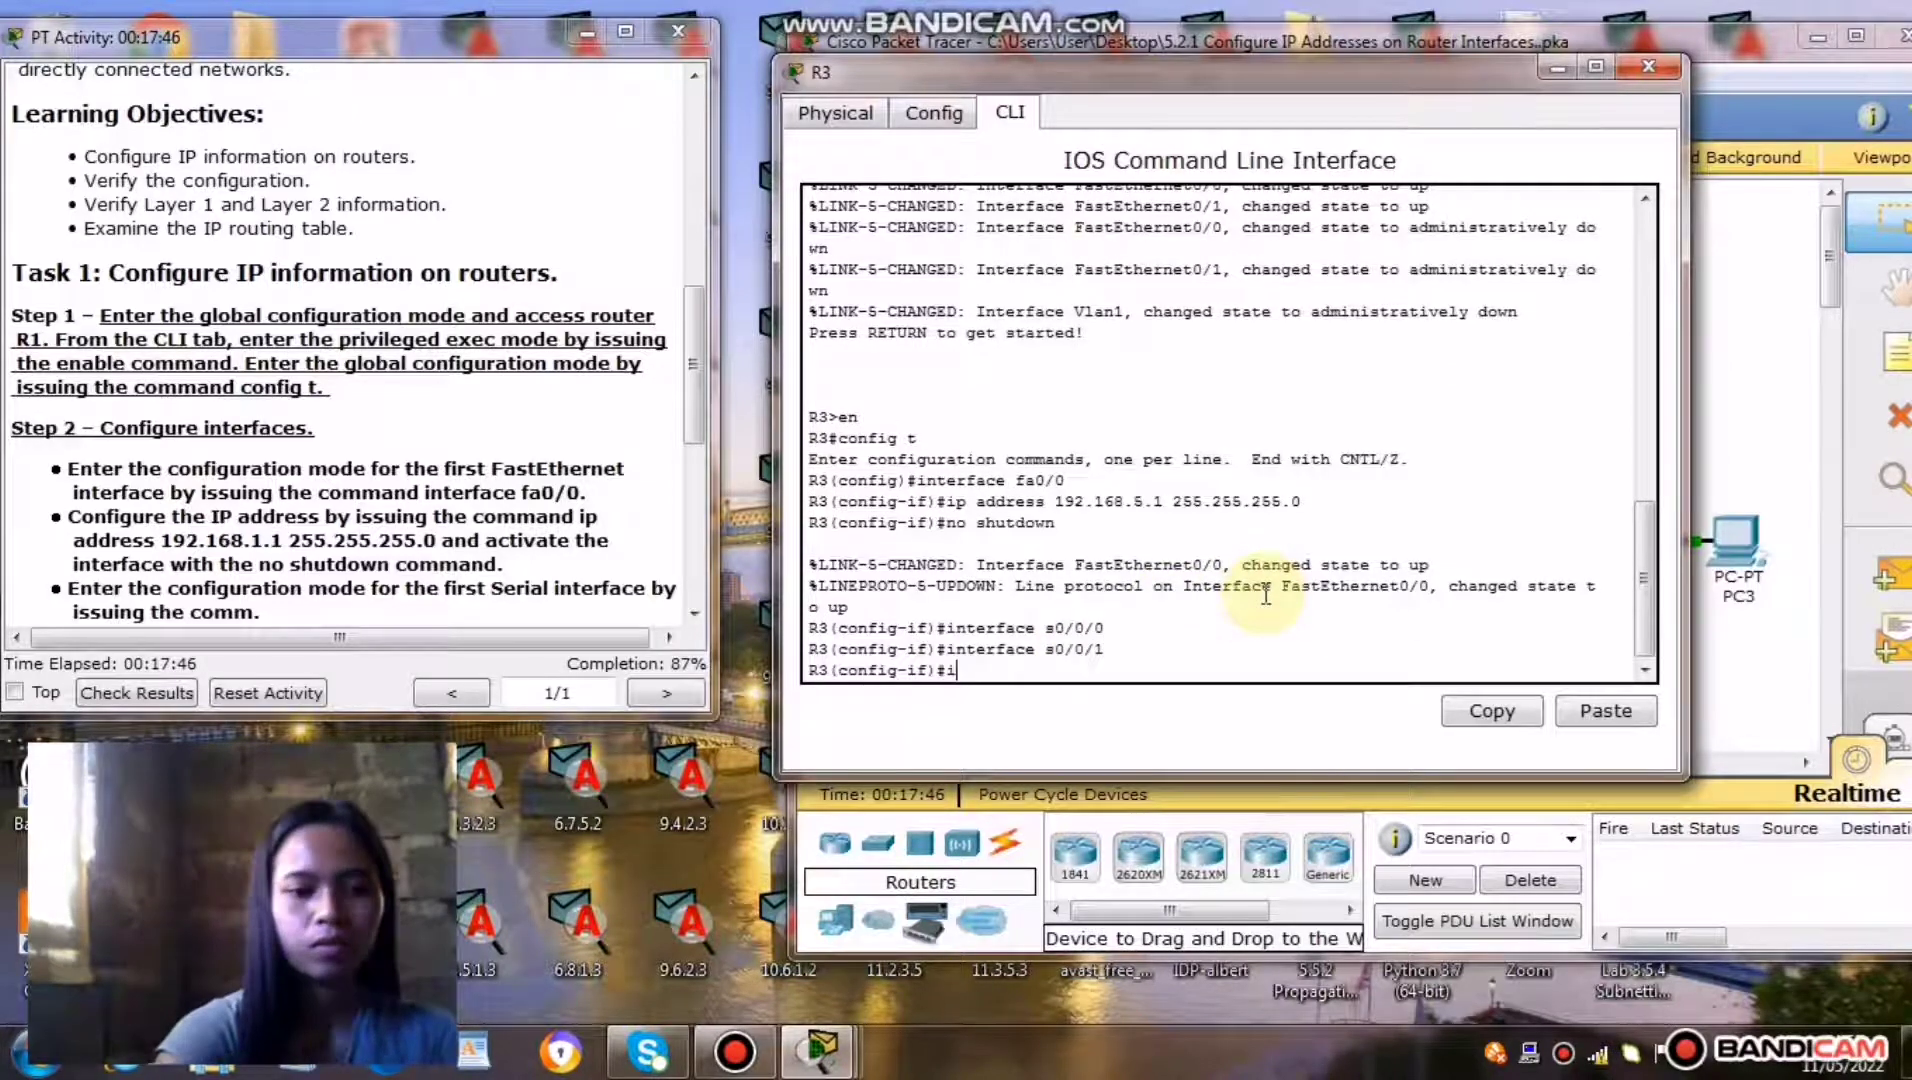
type("p address")
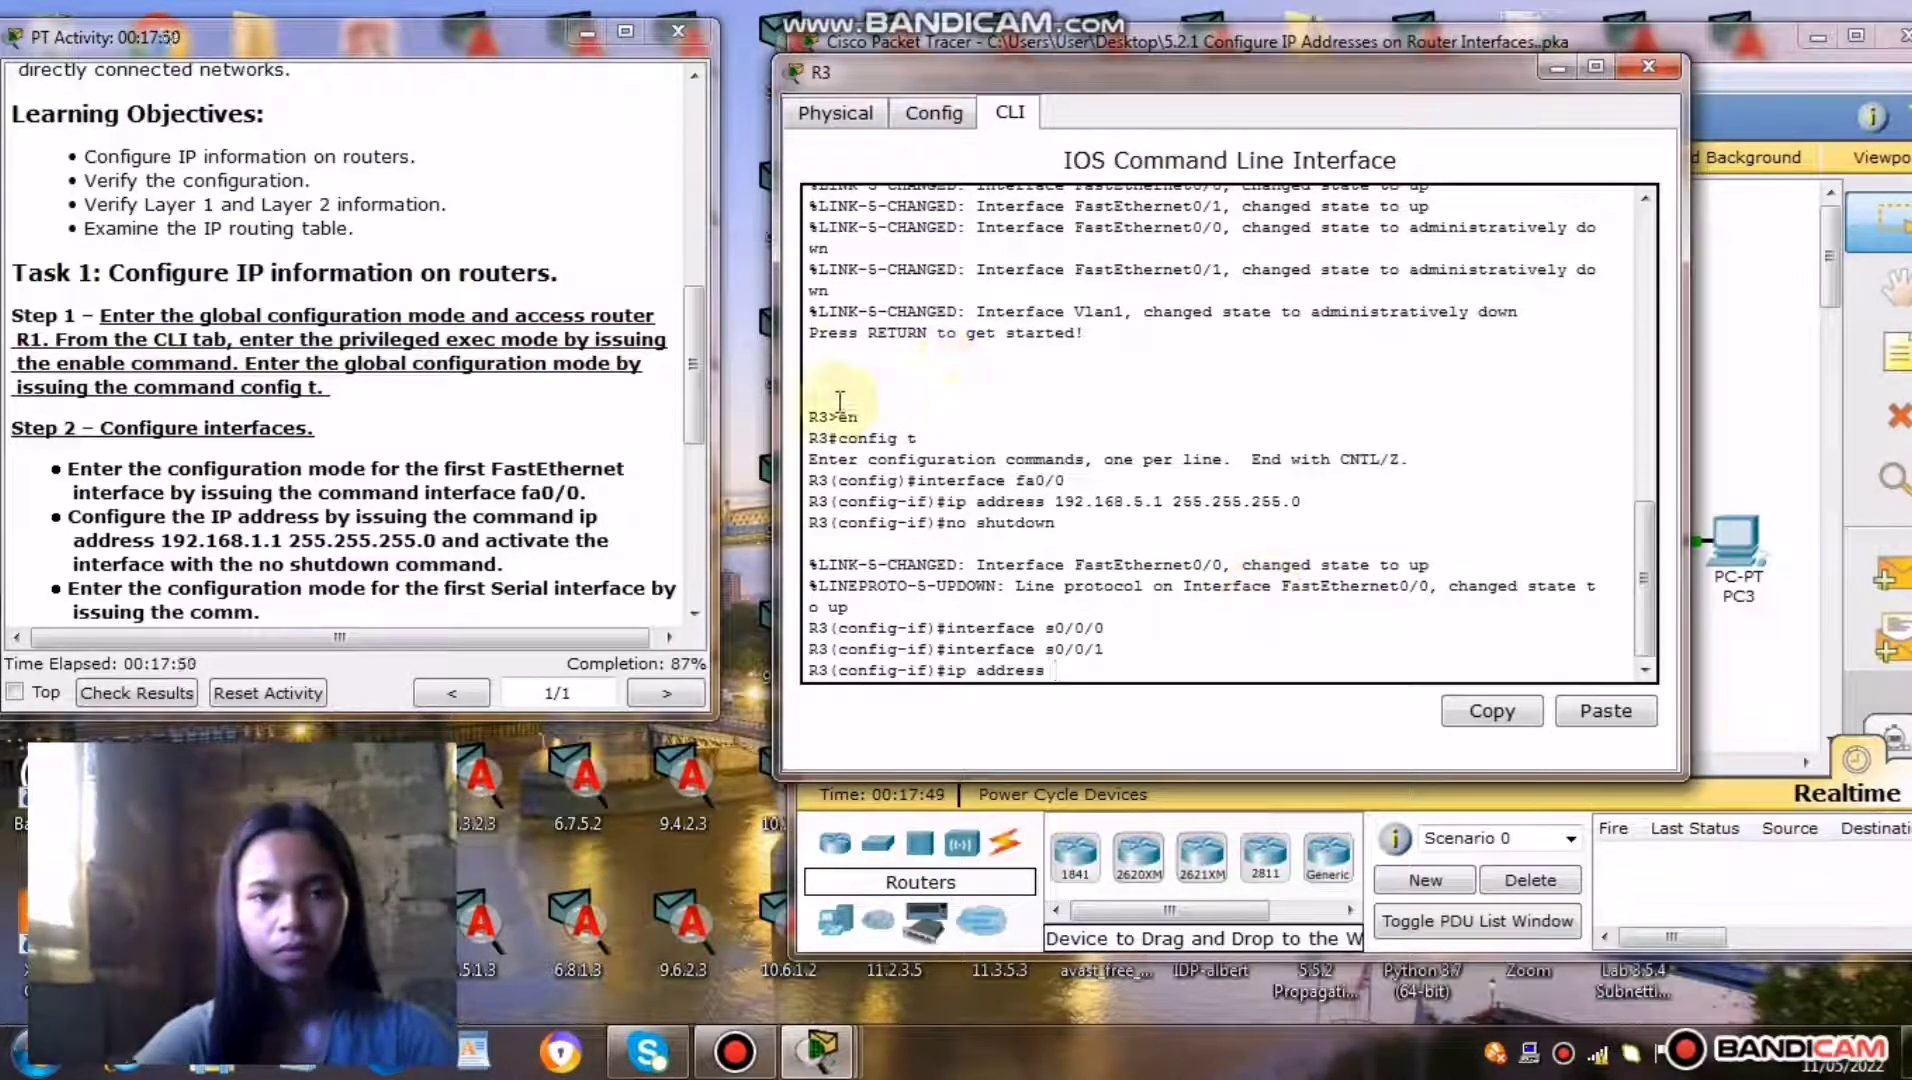
left_click_drag(695, 397, 695, 267)
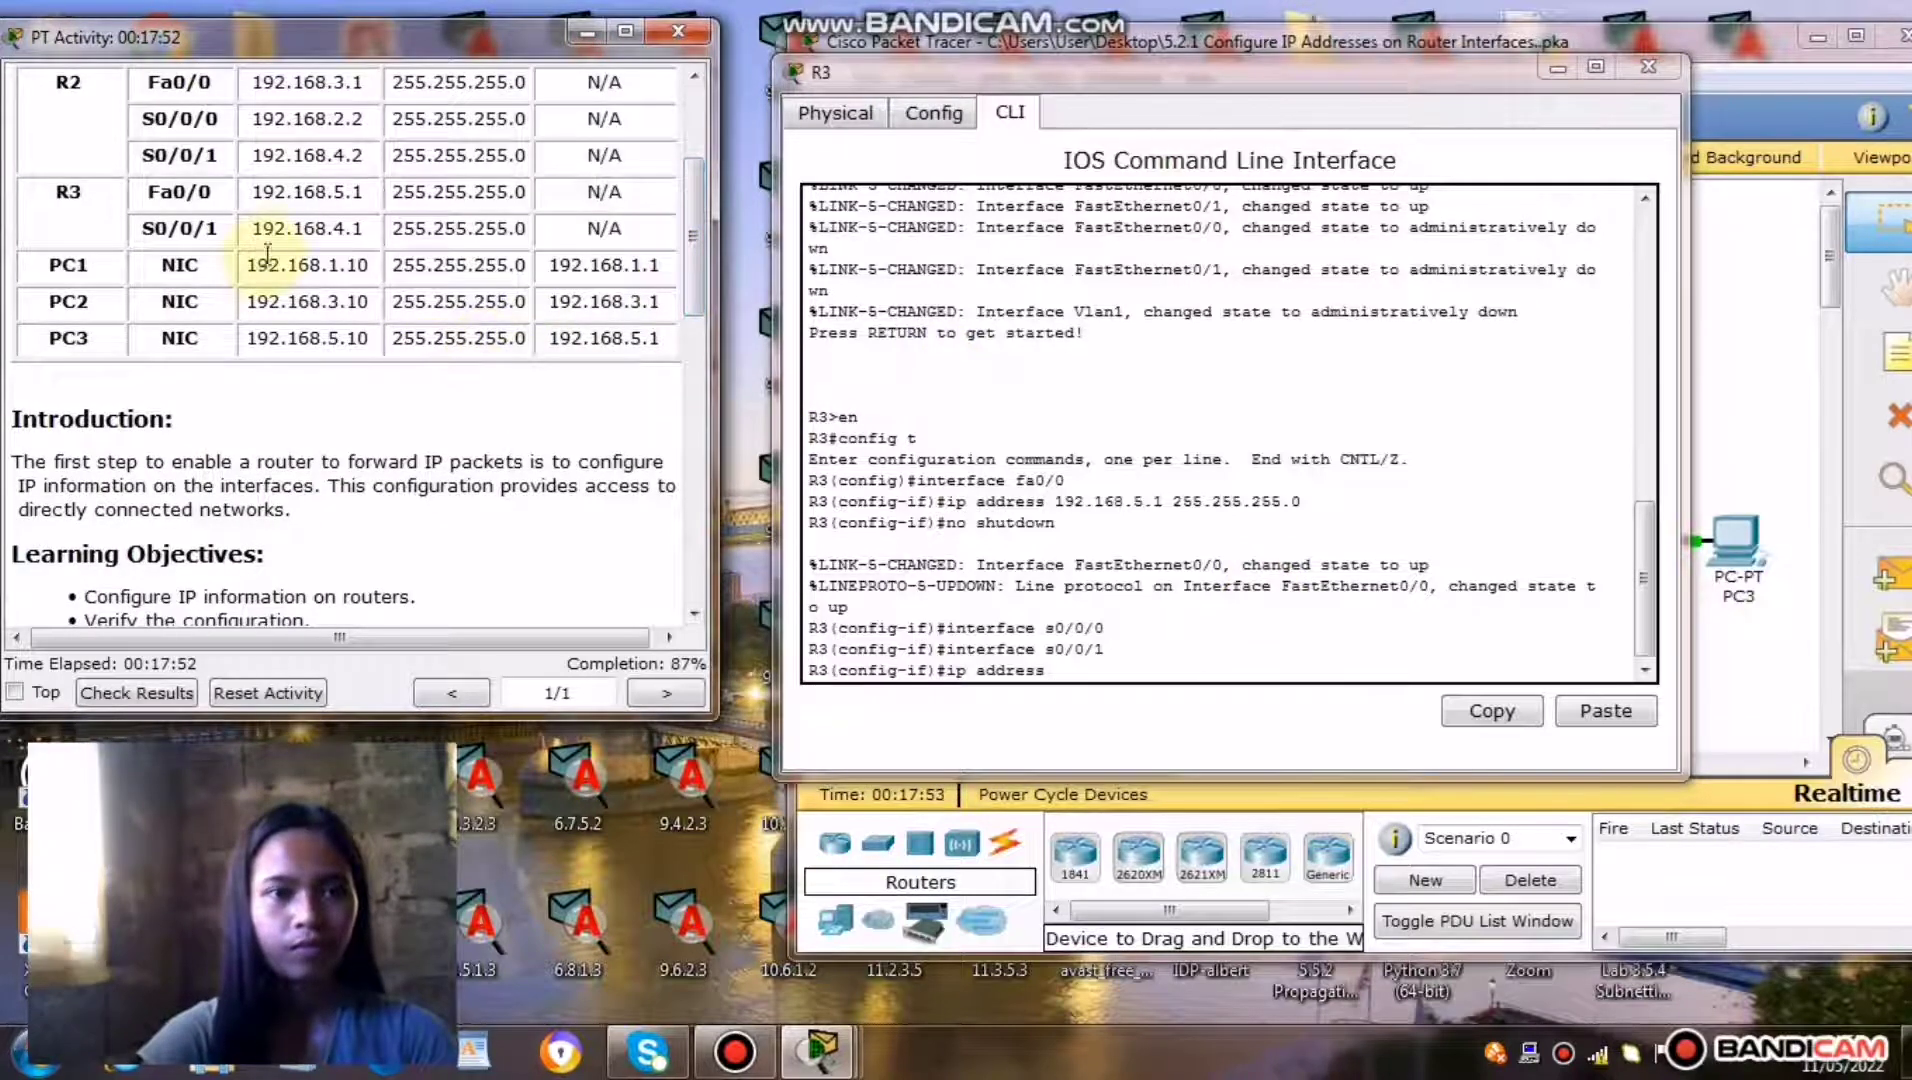
left_click_drag(252, 229, 362, 229)
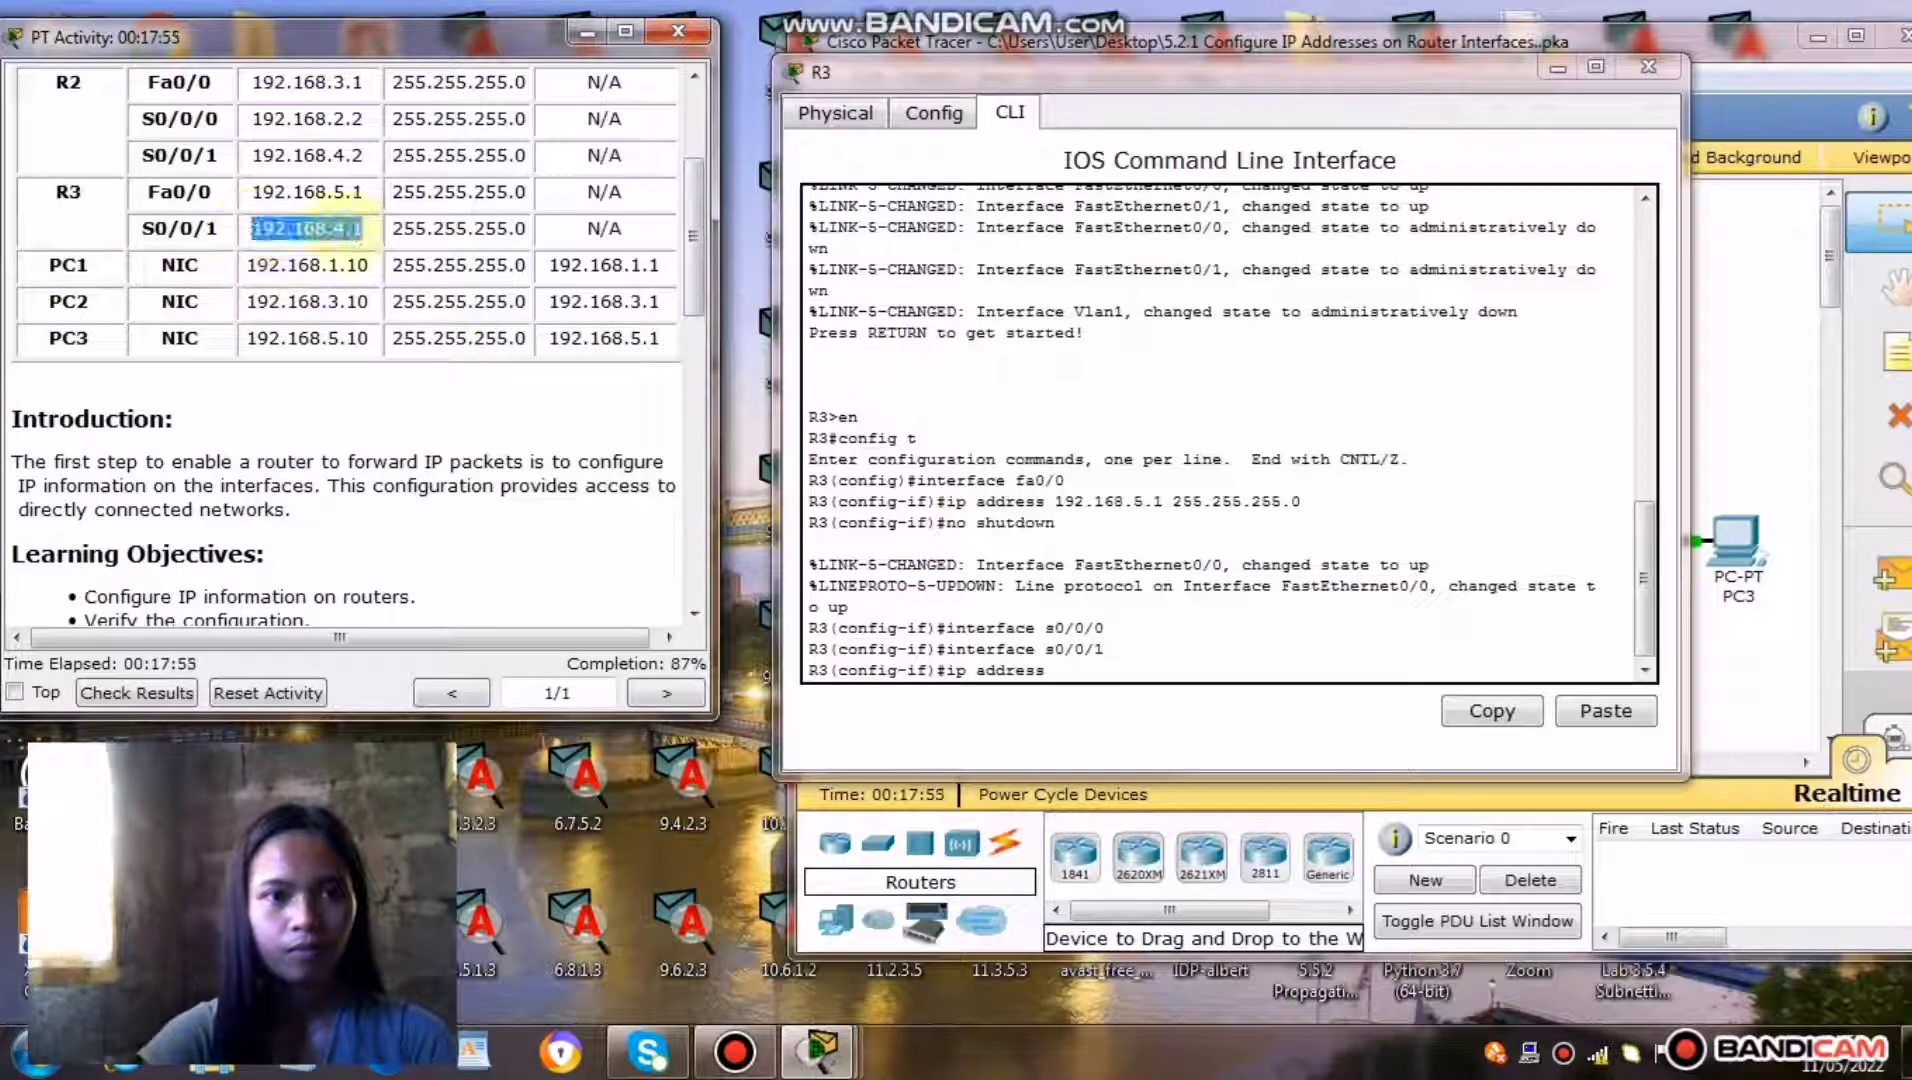
right_click(362, 229)
left_click(412, 360)
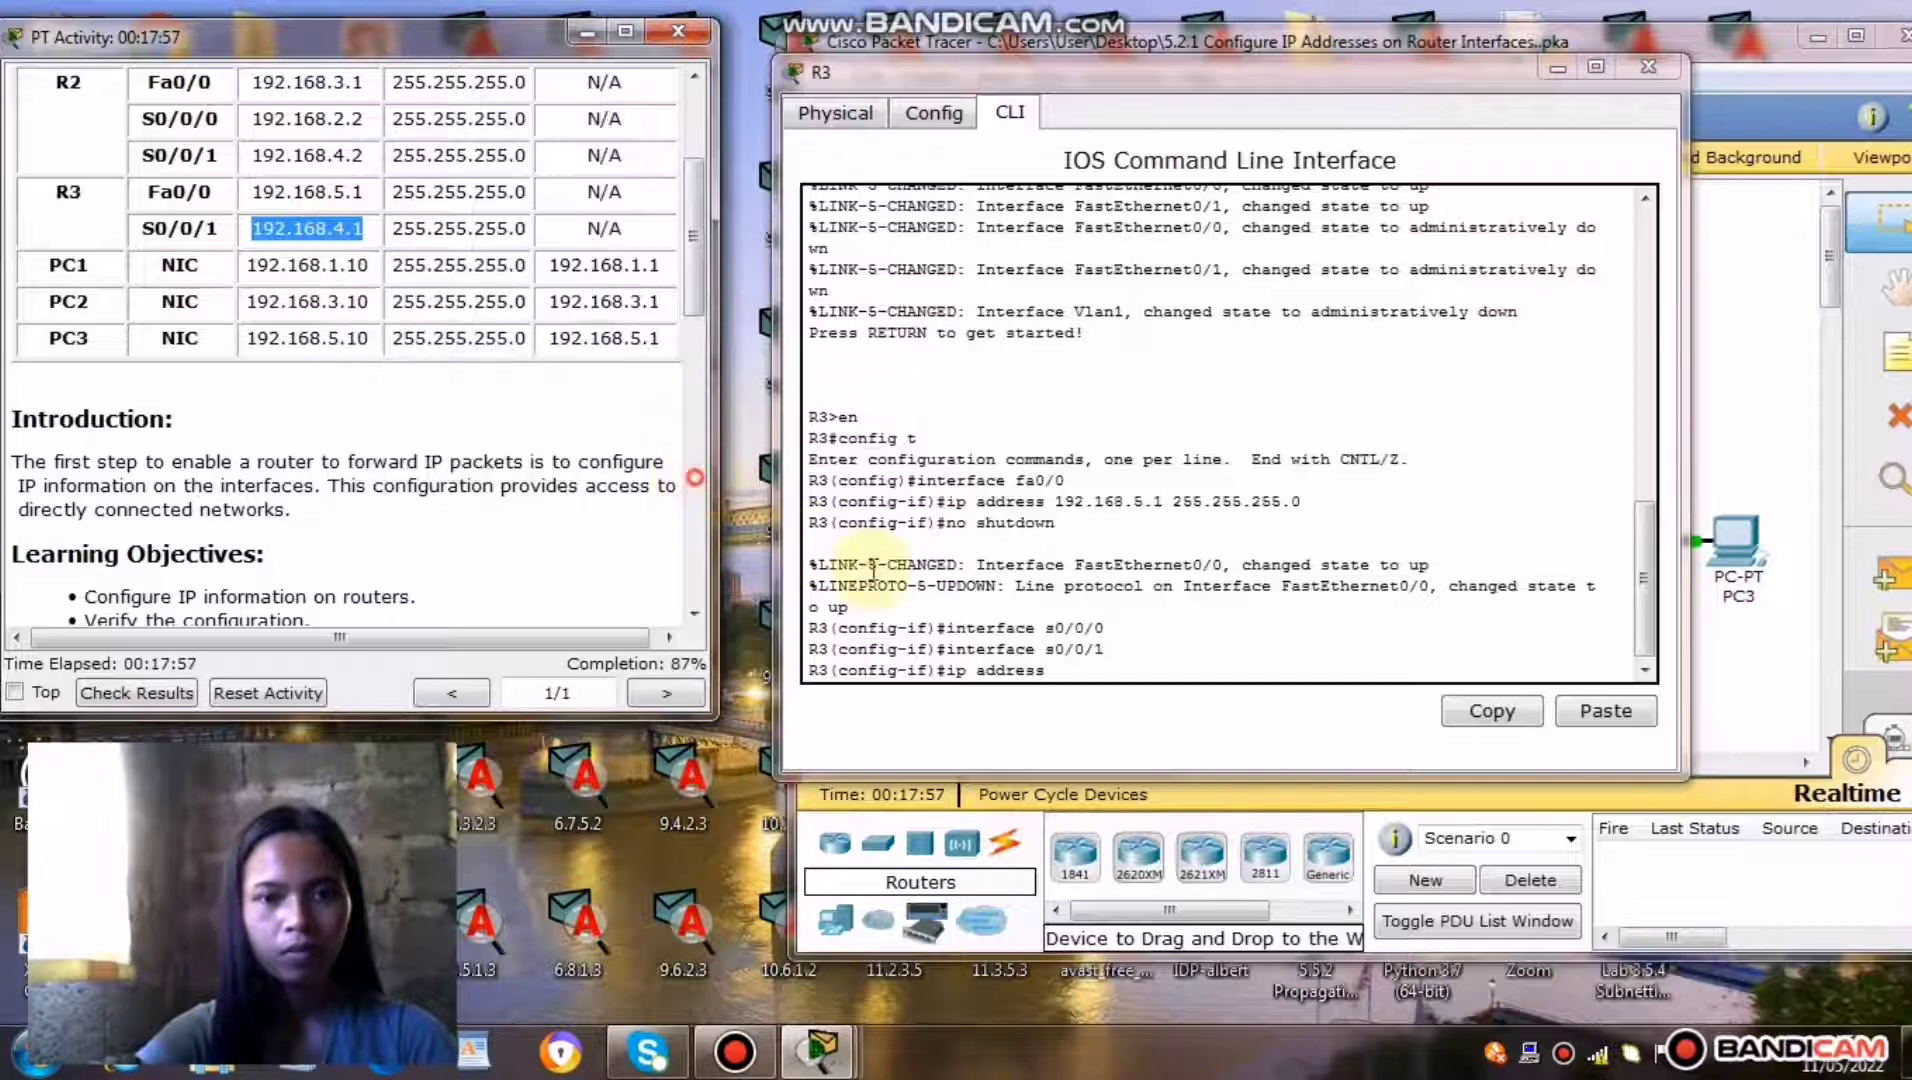
left_click(1049, 672)
key("ctrl+v")
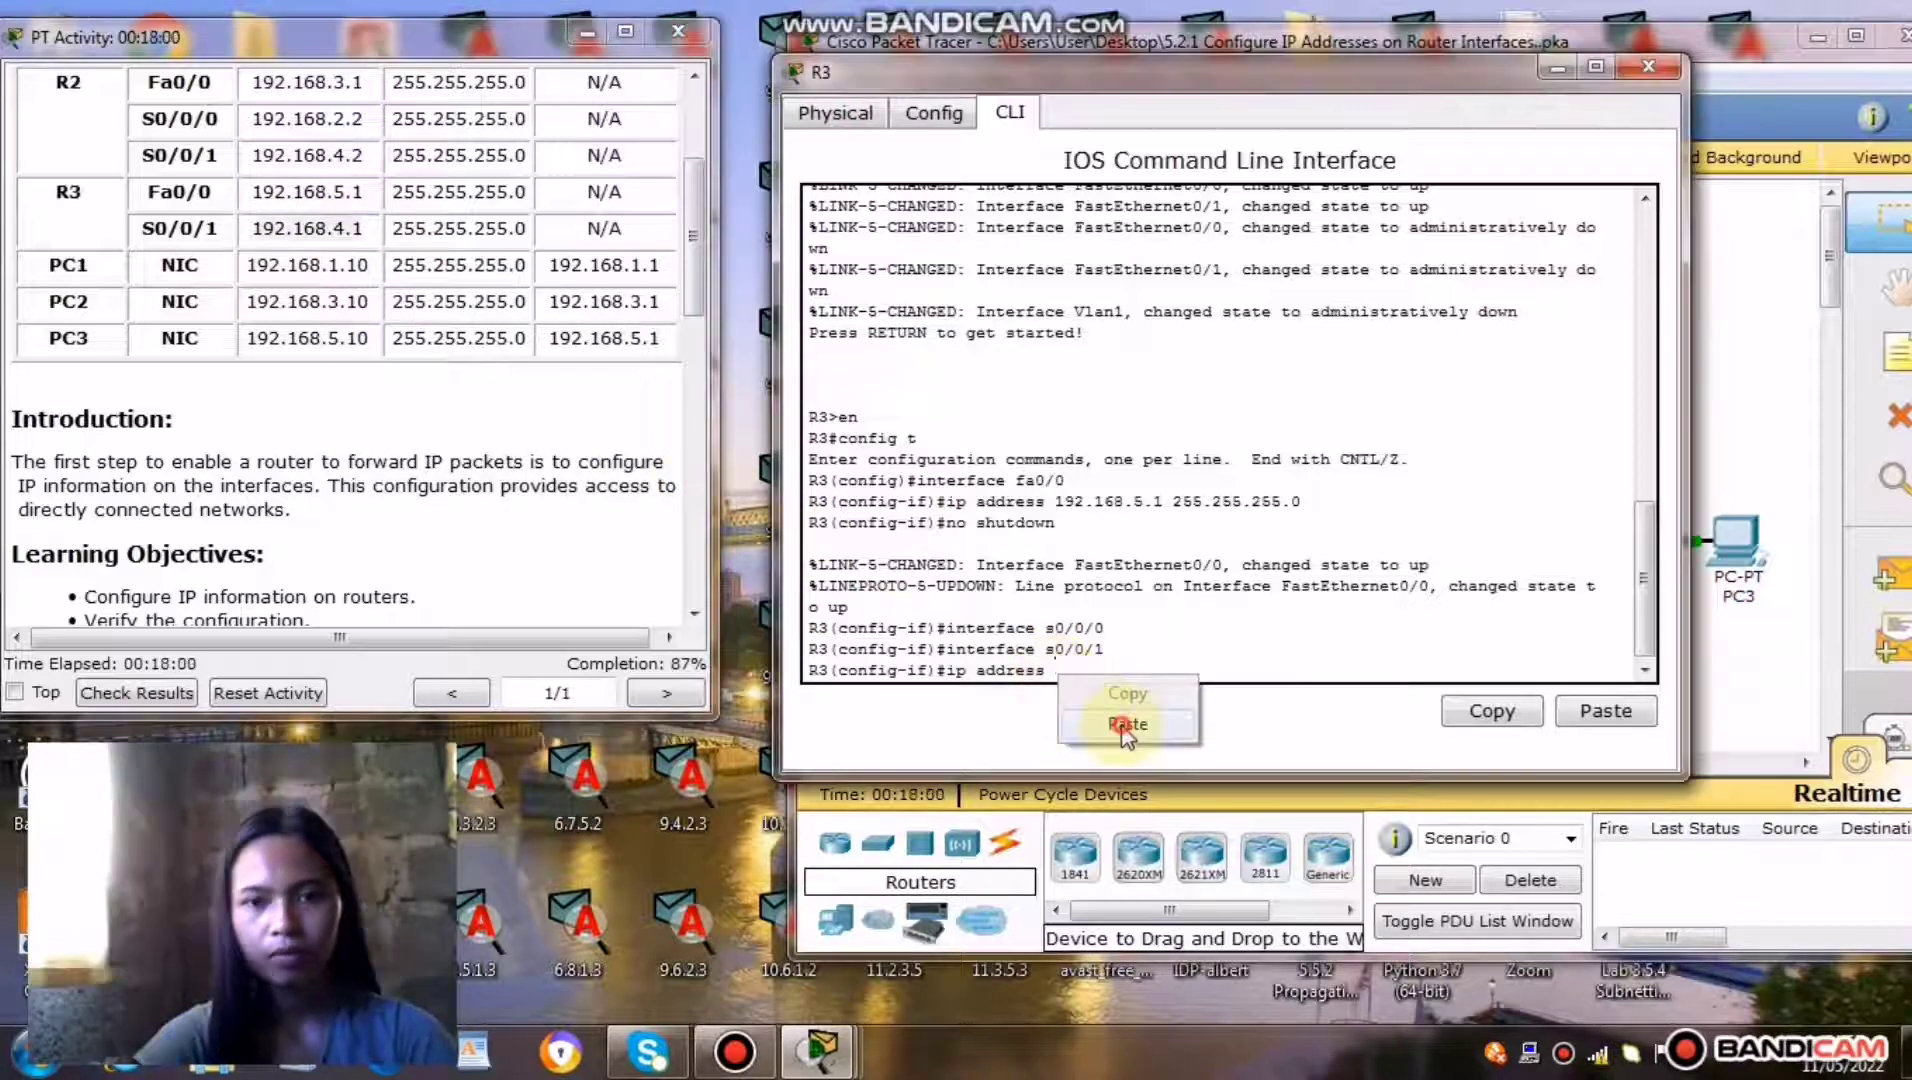
type("255.2")
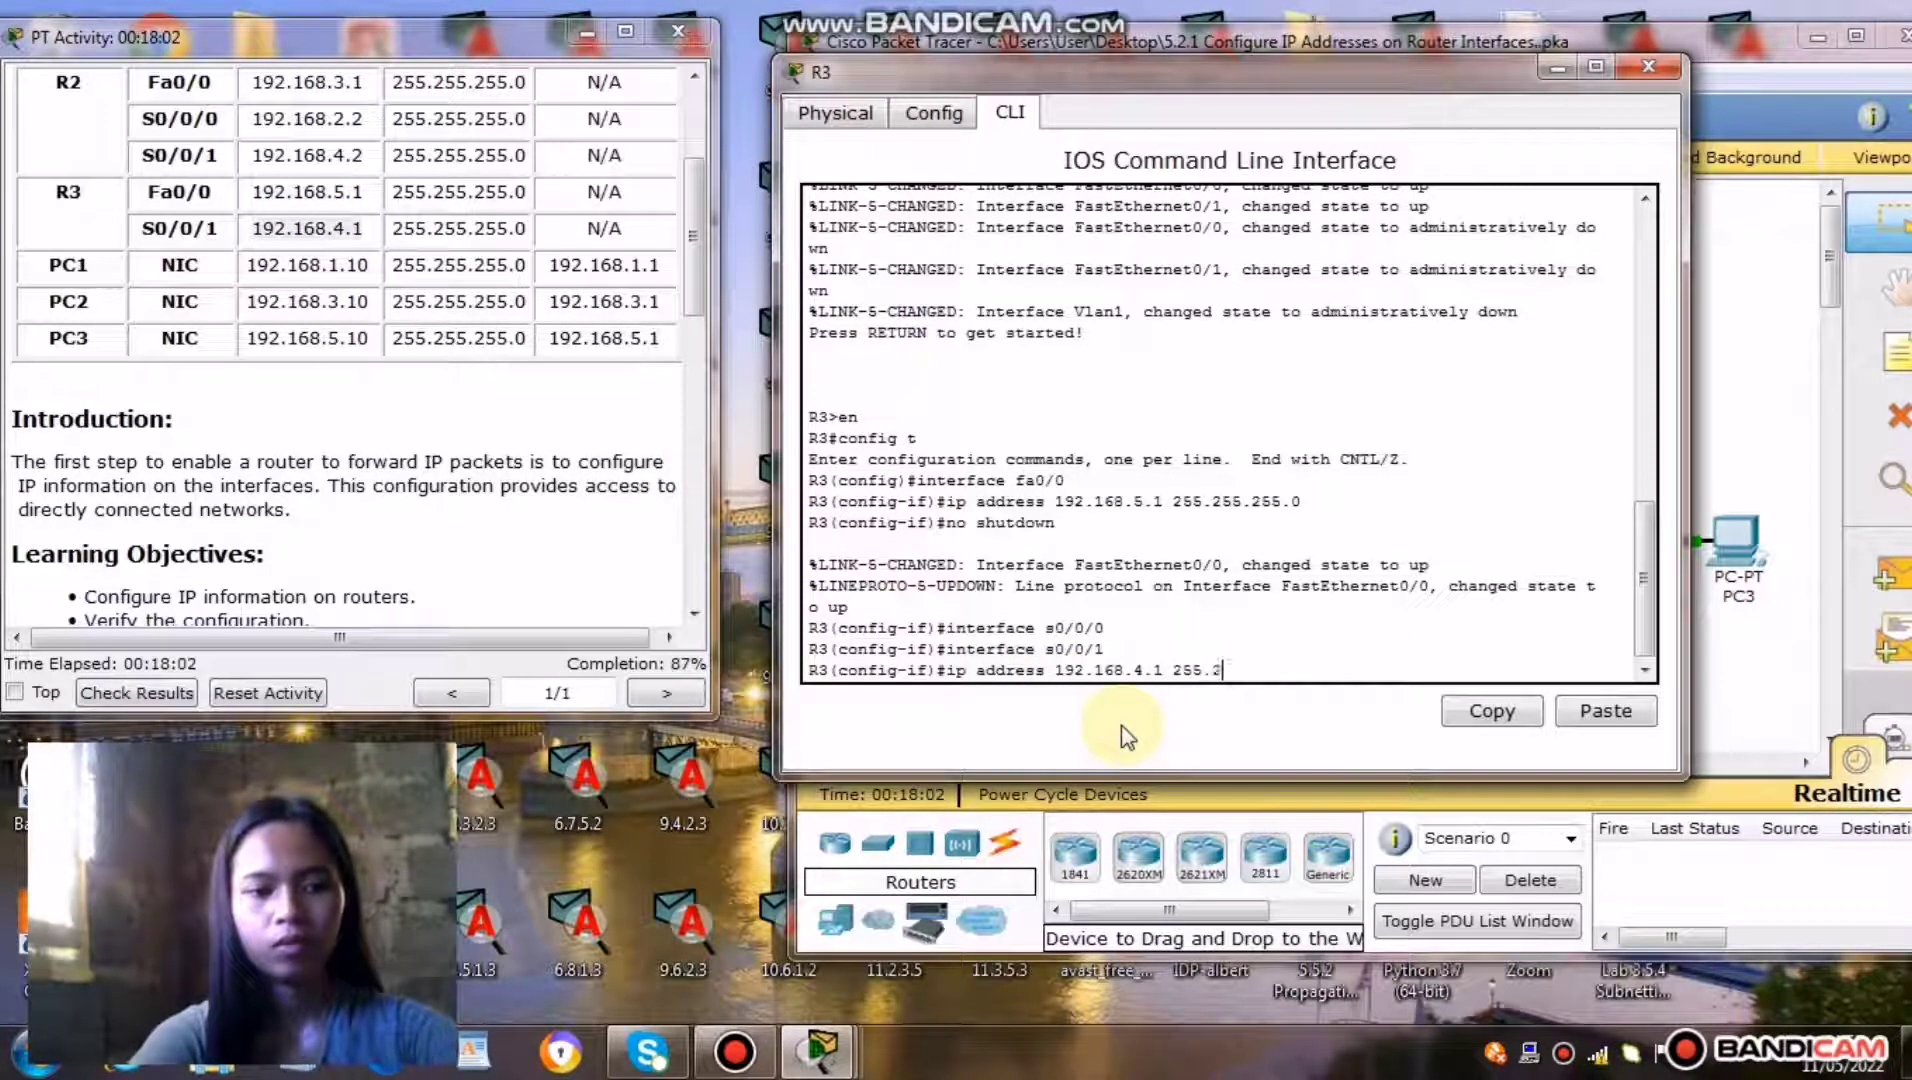
type("55.255.0")
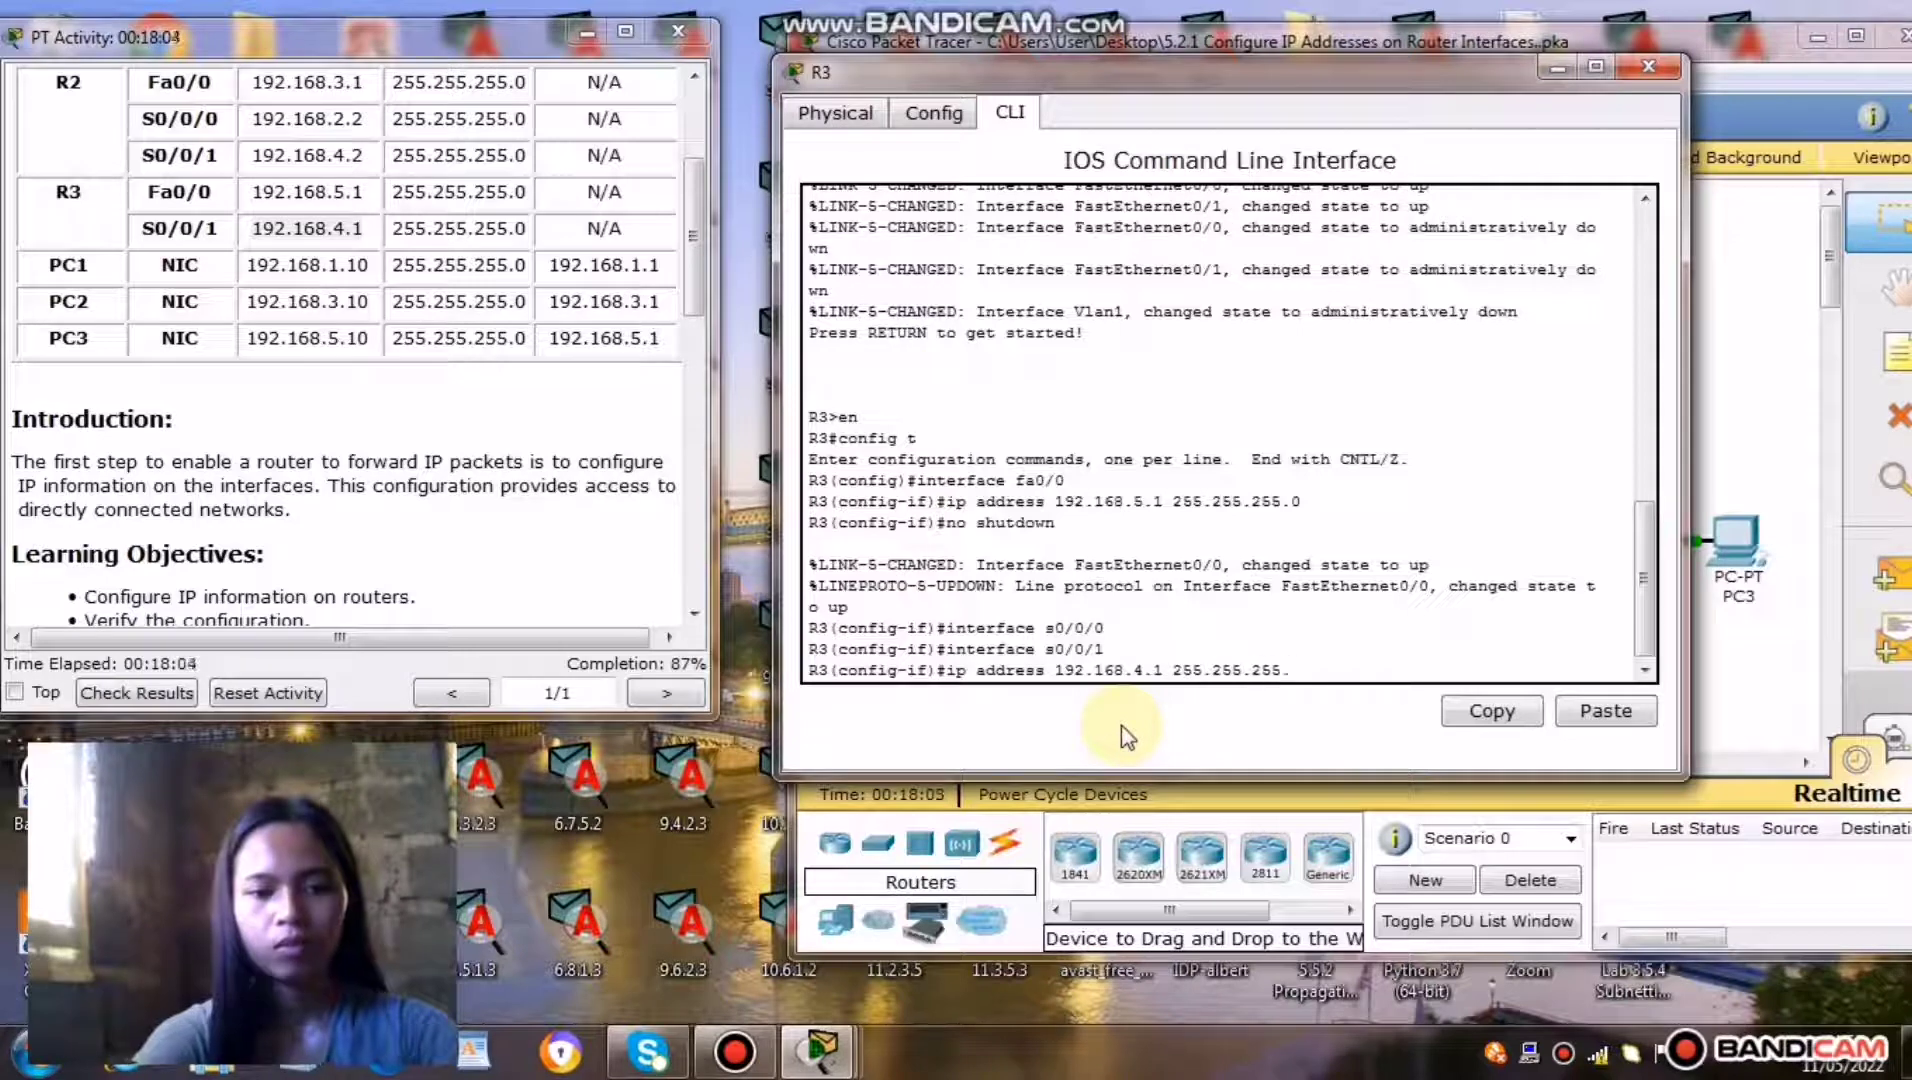
key("Return")
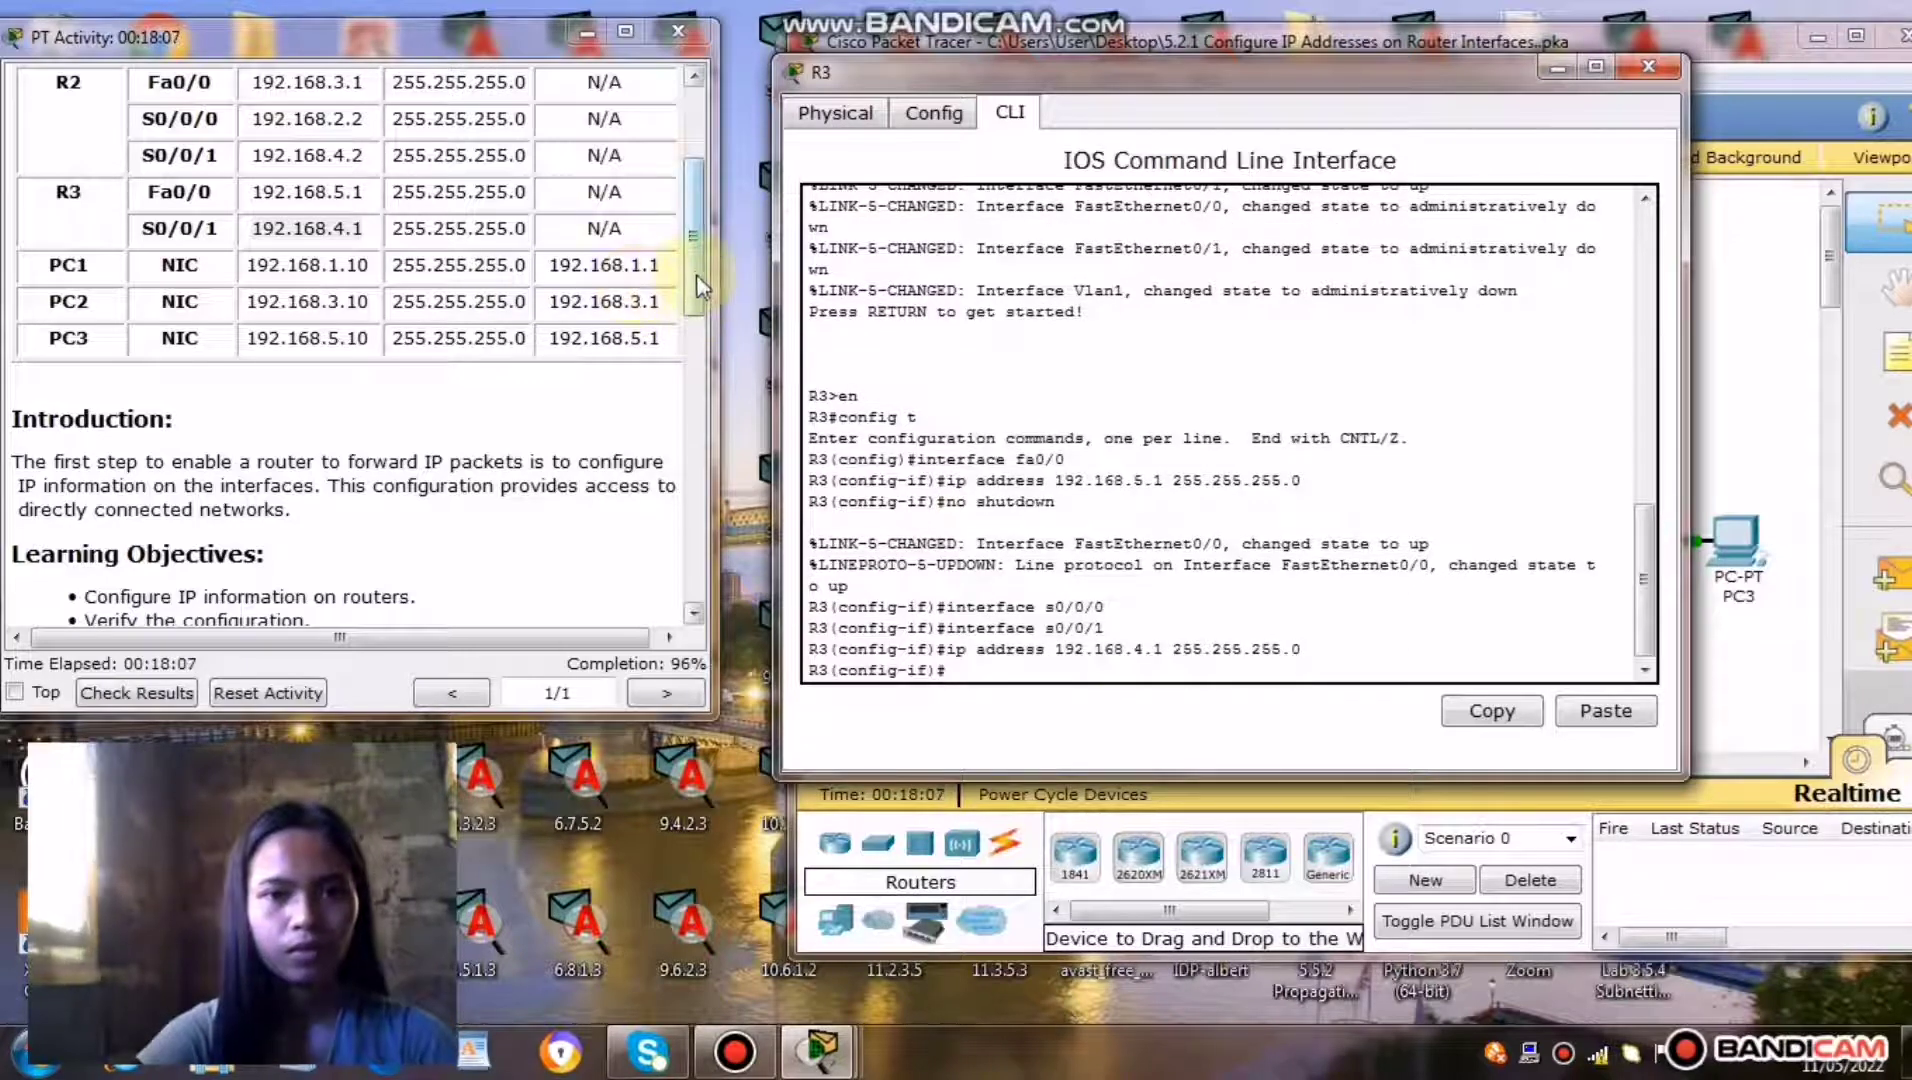
Step: Set the clock rate on R3's S0/0/1 interface to 64000, as instructed in Step 2
left_click_drag(695, 270, 702, 456)
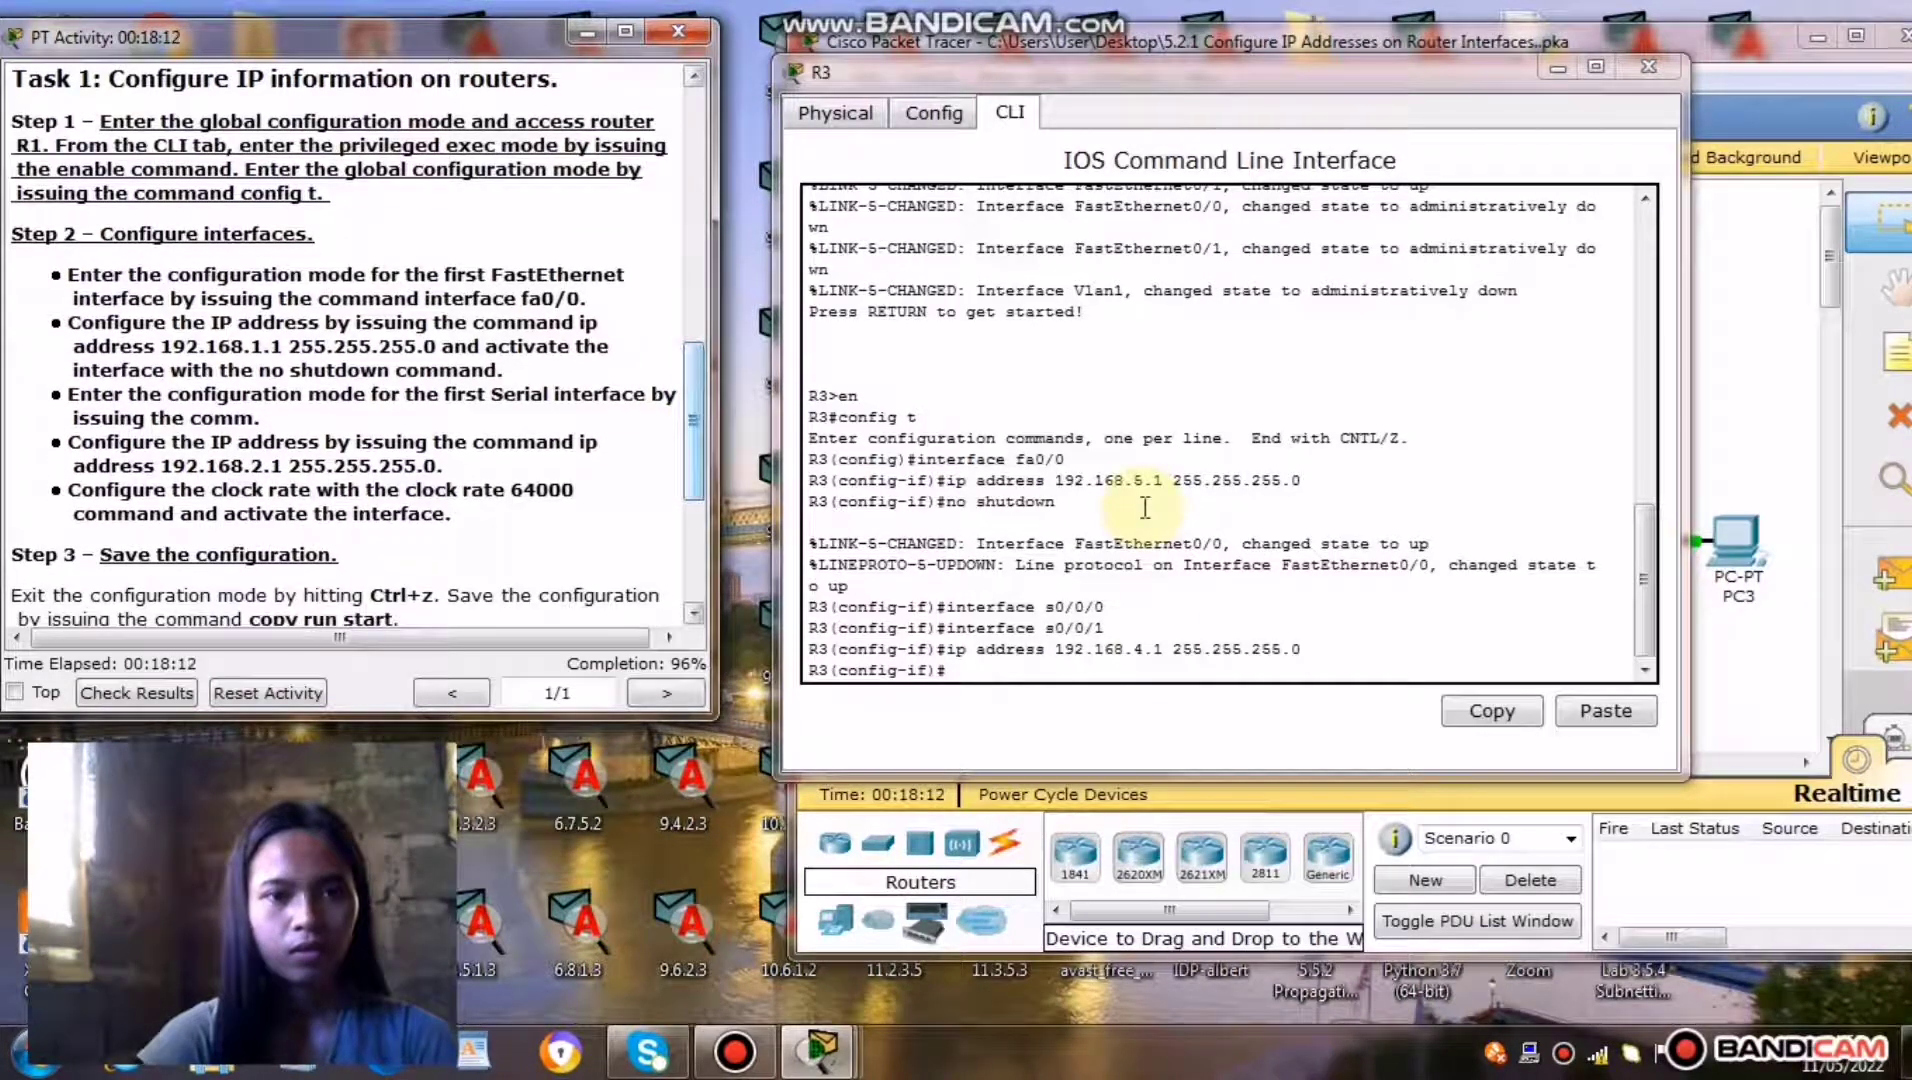
left_click(985, 675)
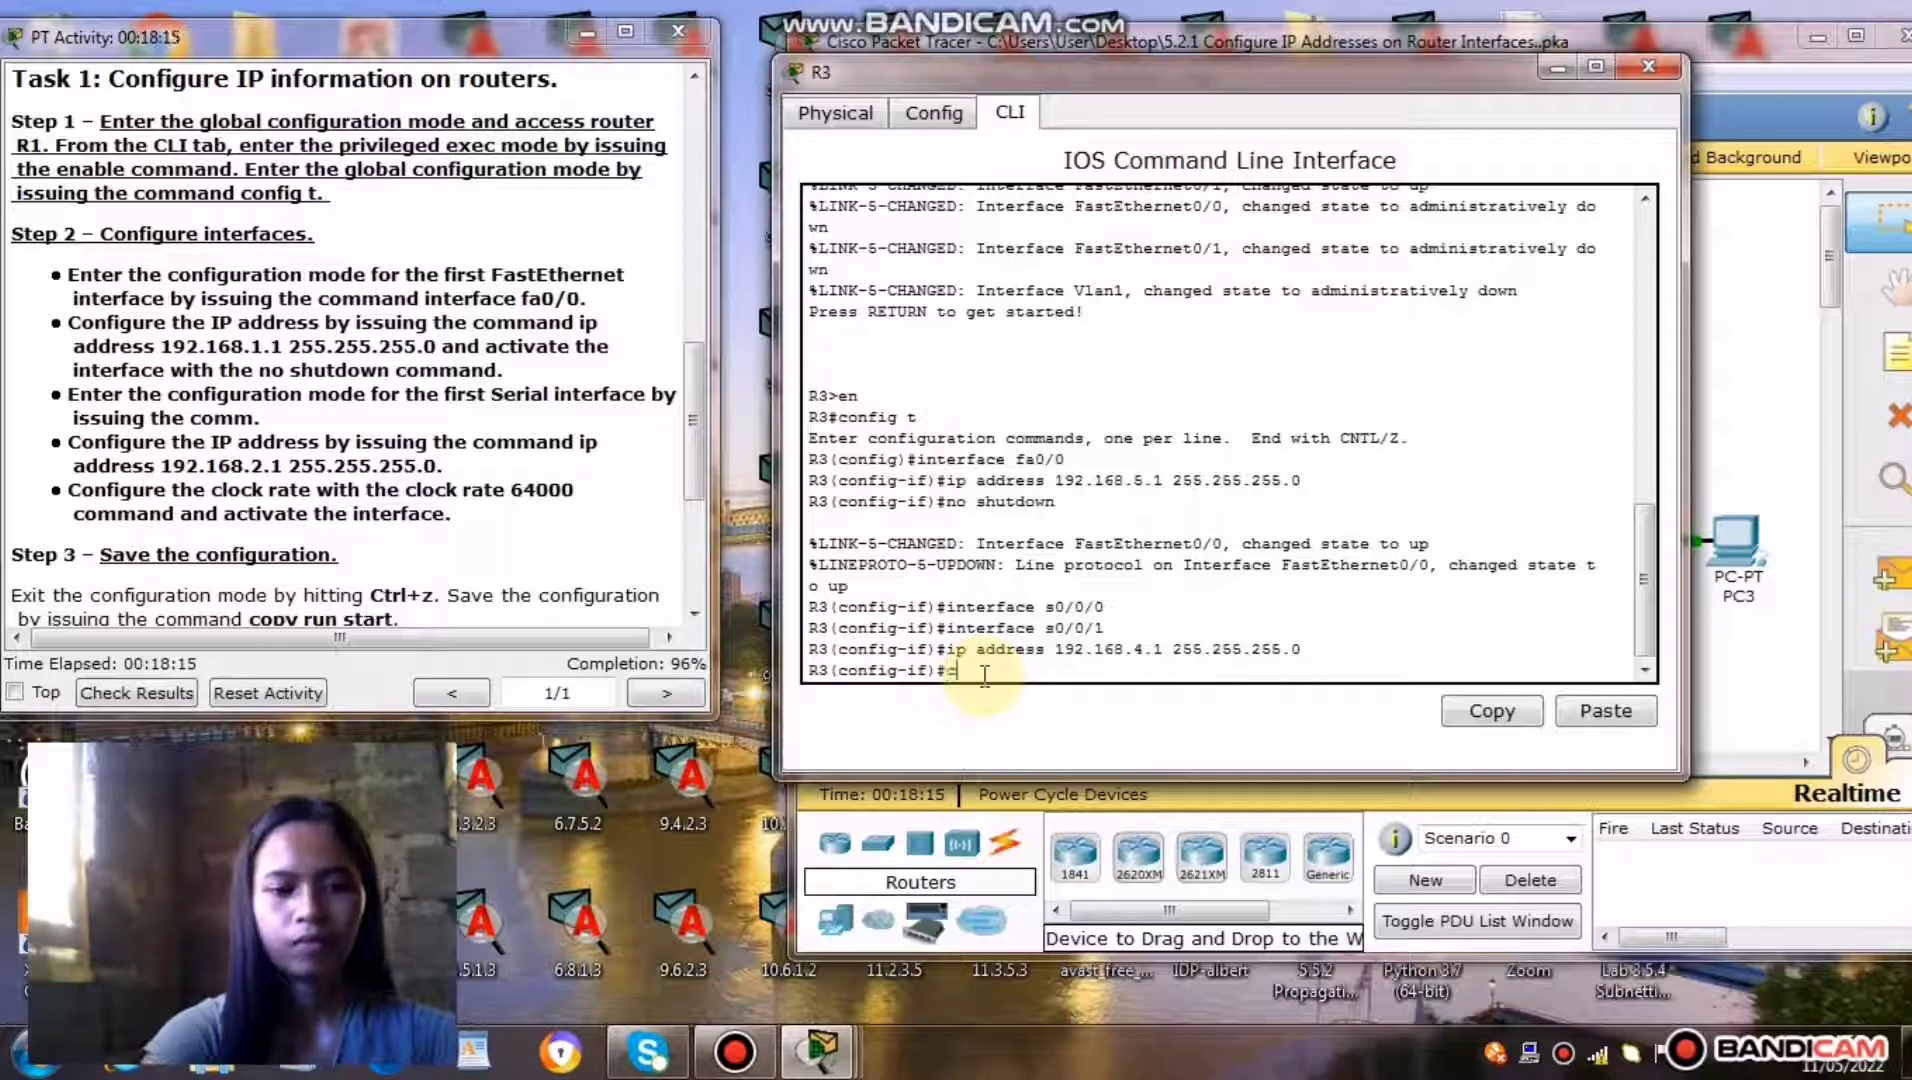
type("clock rate")
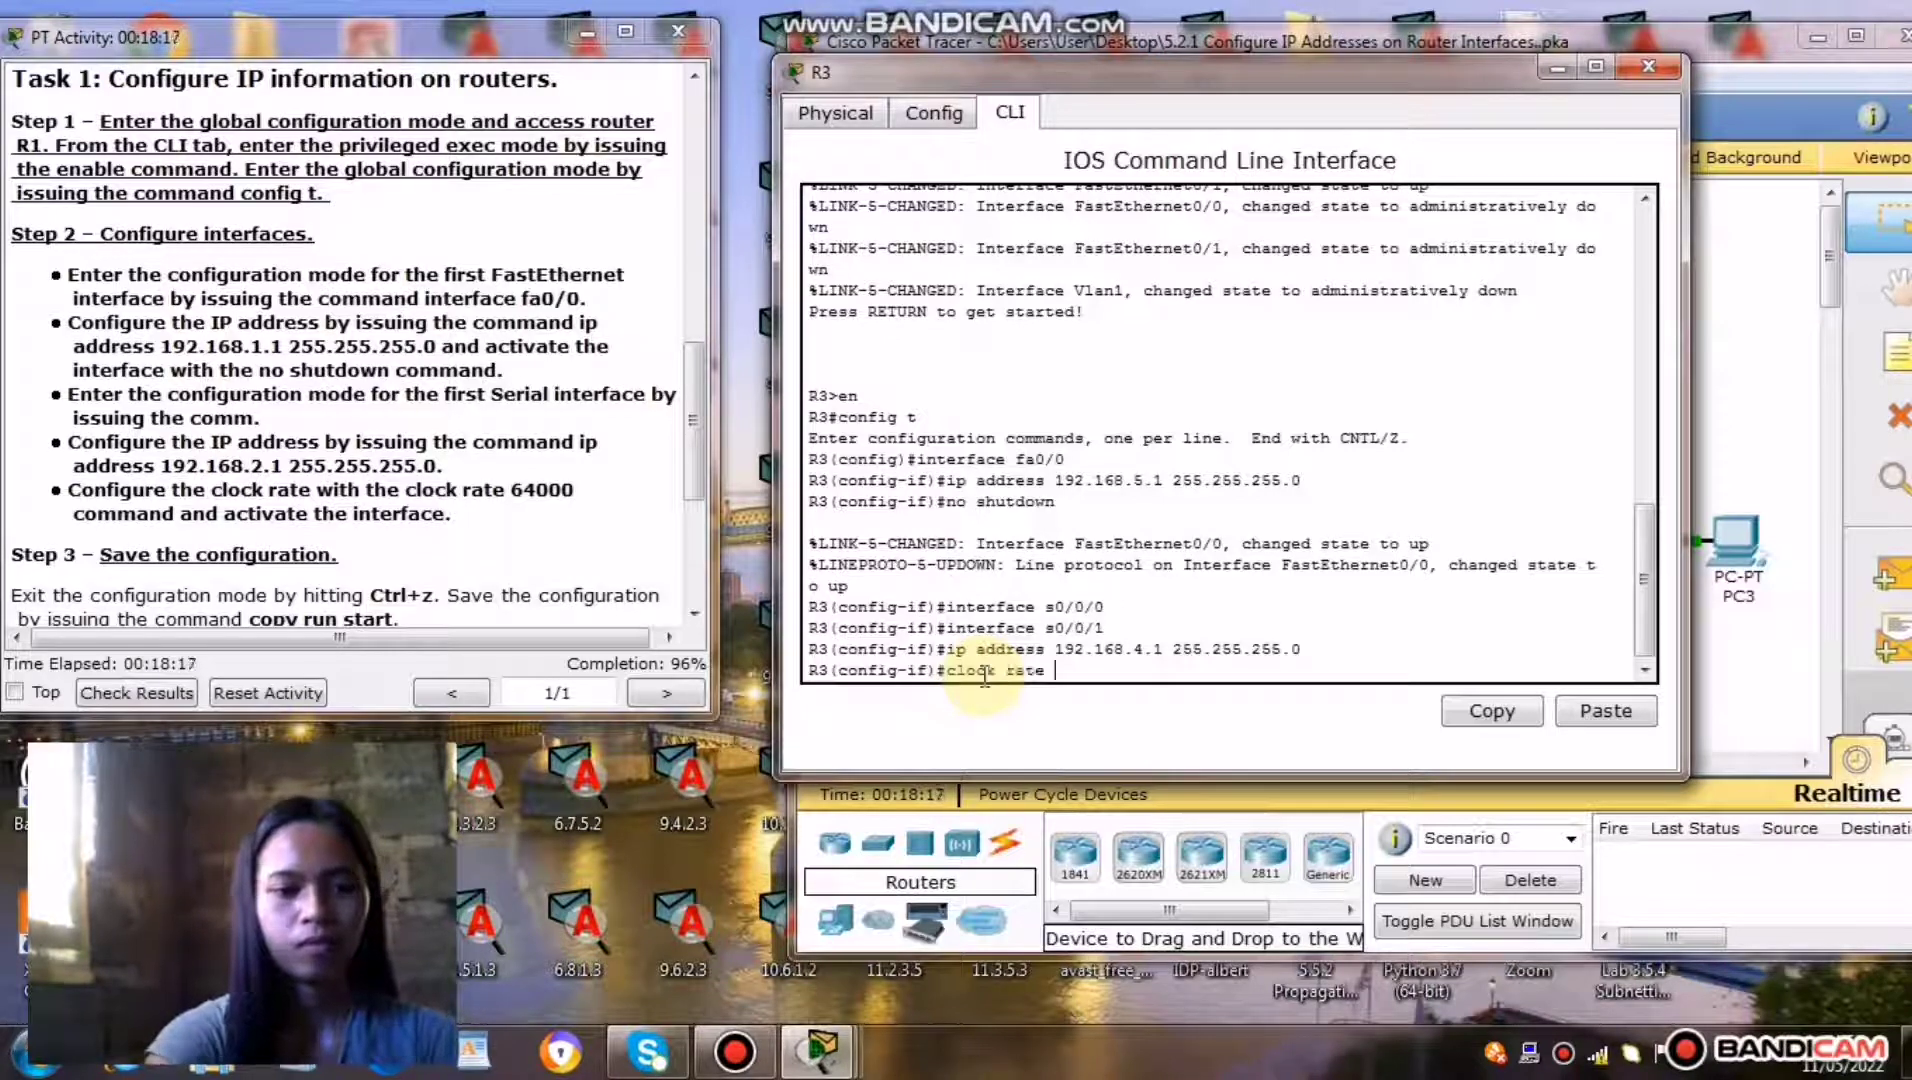
type(" 64000")
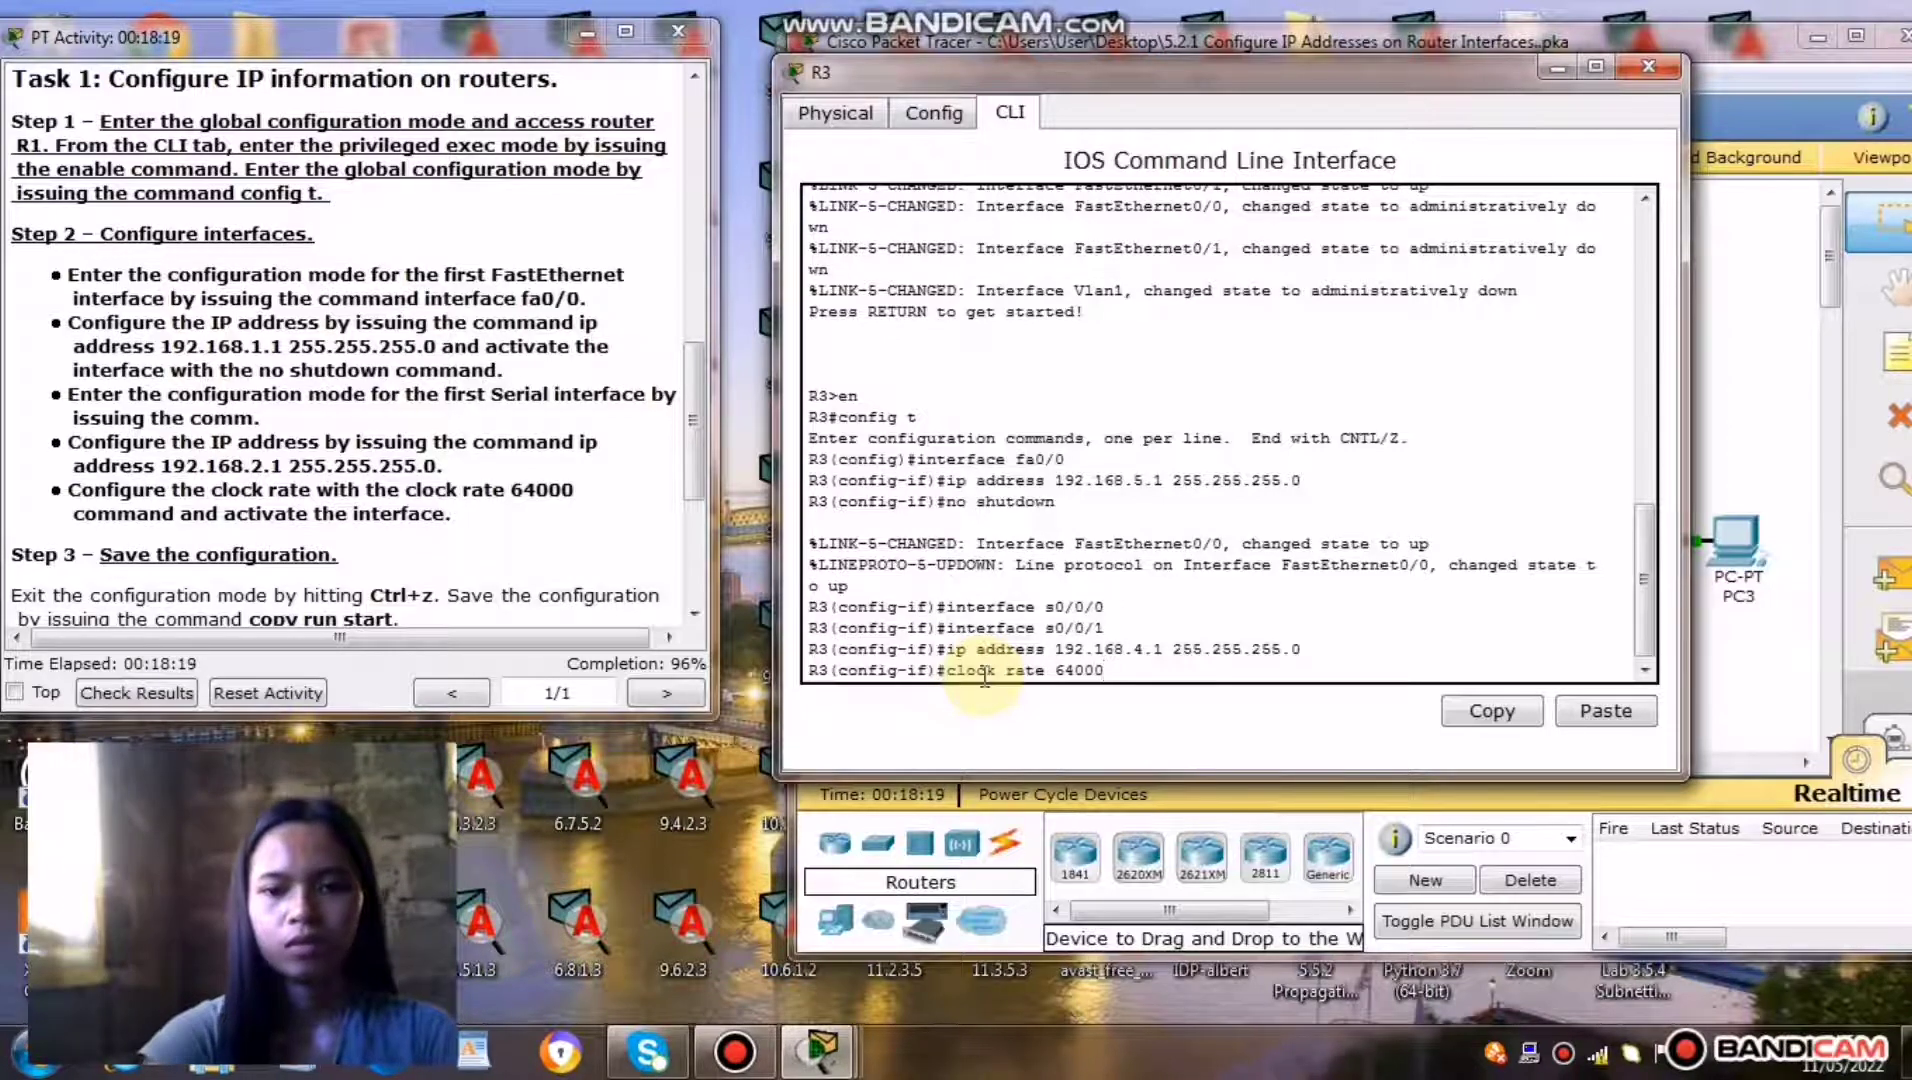
key("Return")
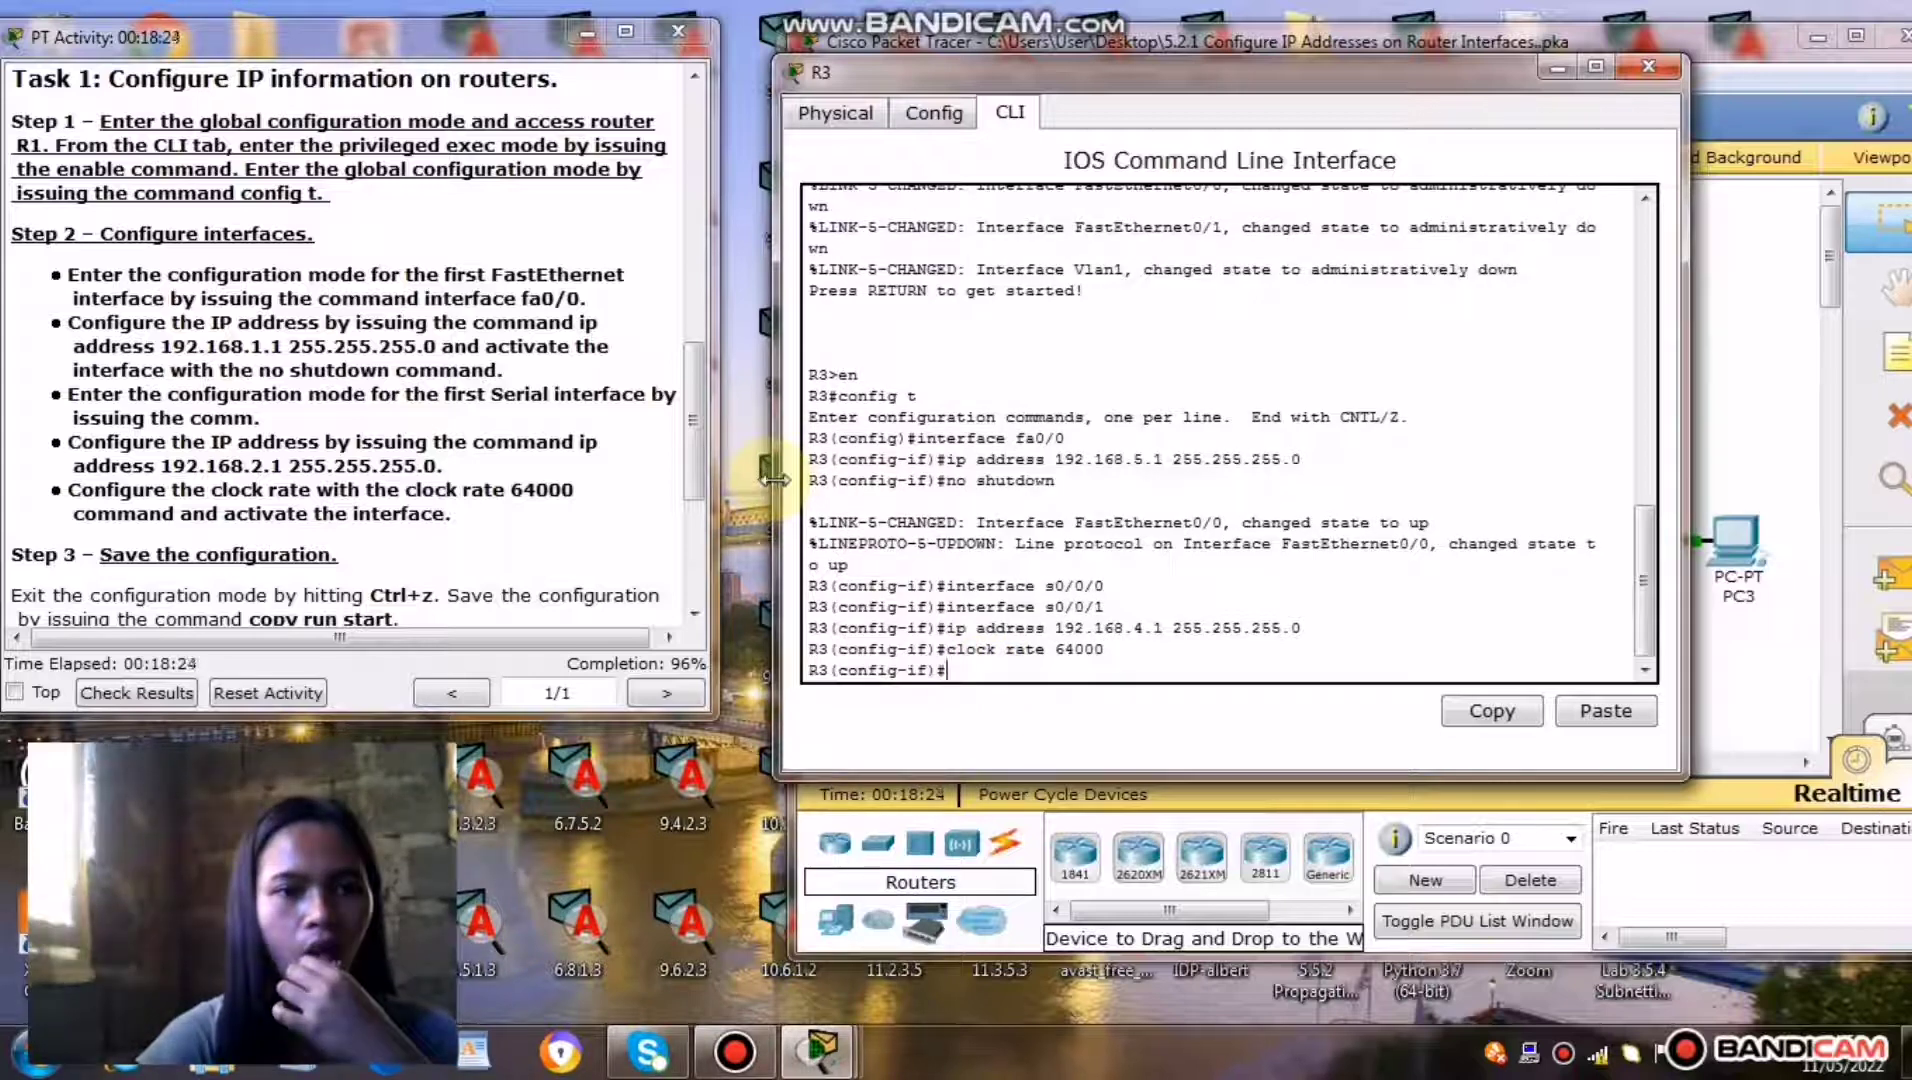
Step: Exit R3's configuration mode to privileged exec mode, following the Step 3 instructions
left_click_drag(693, 420, 788, 570)
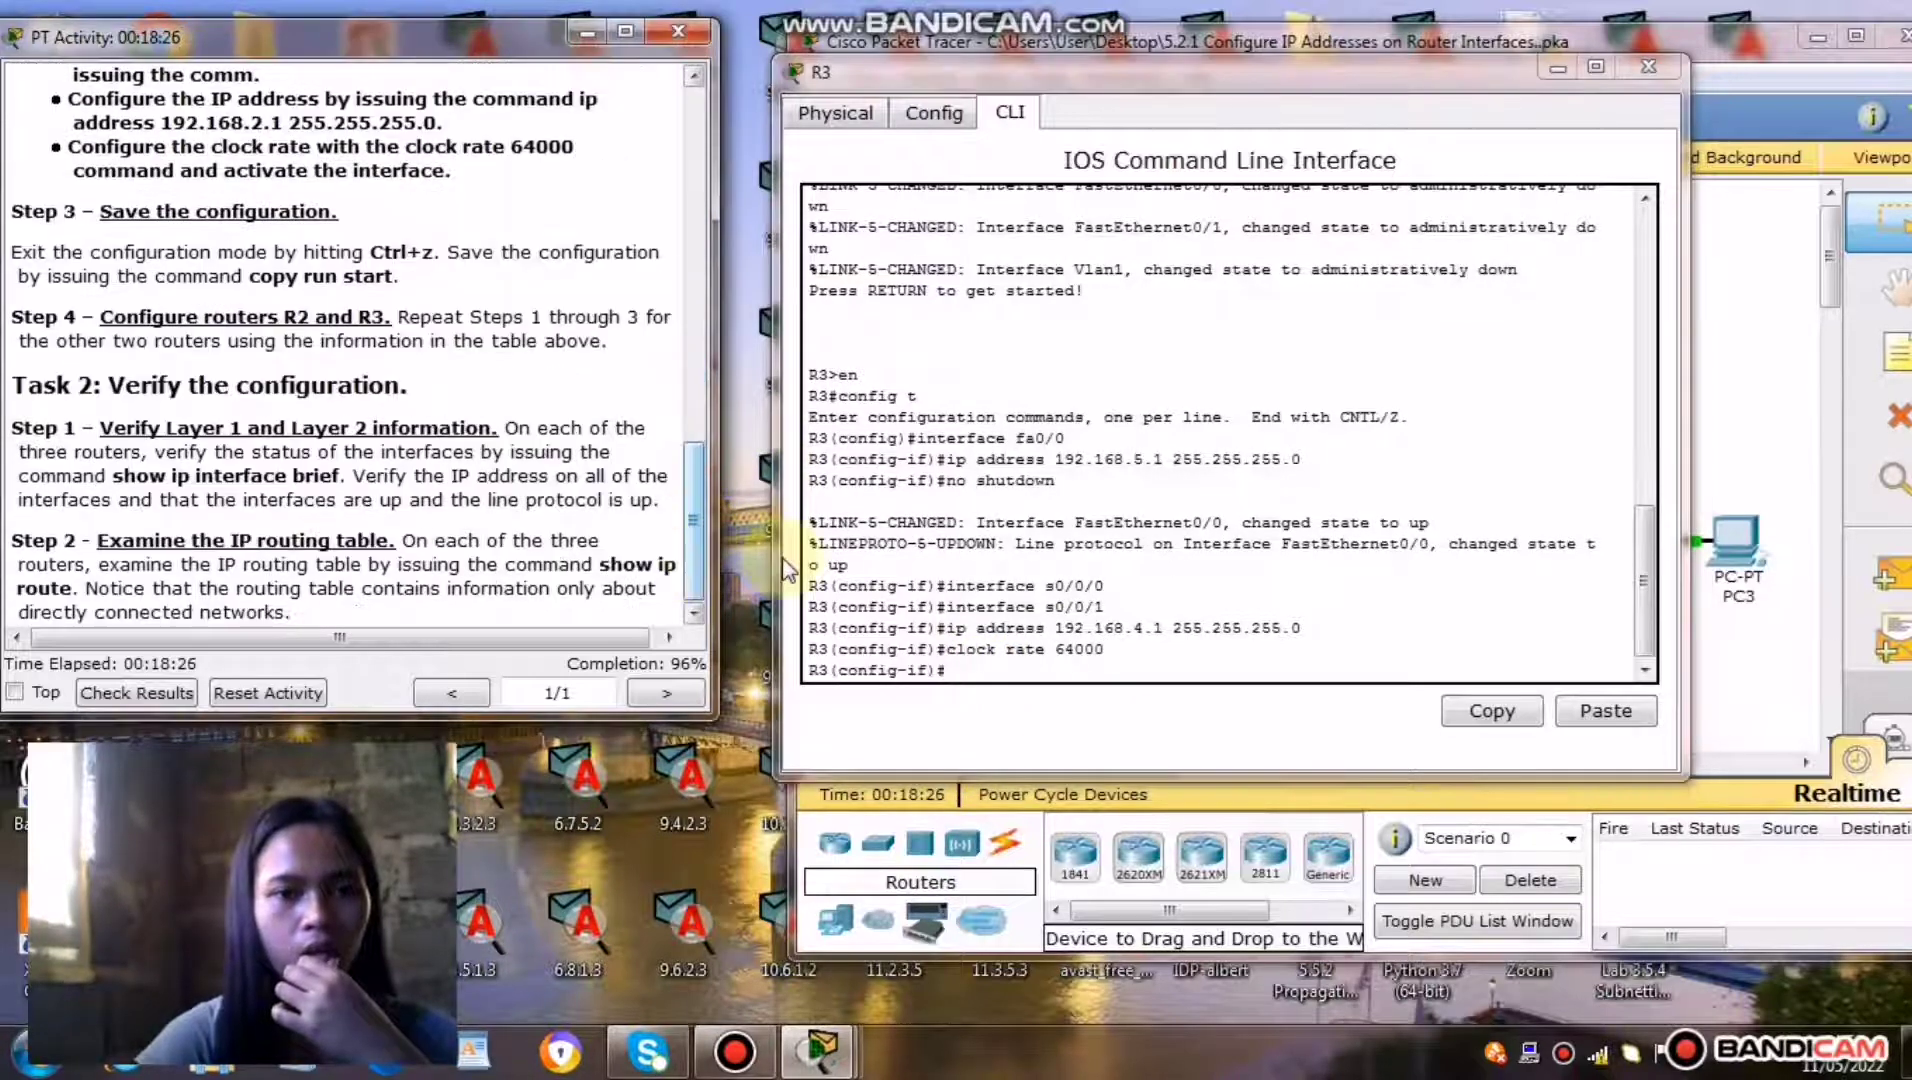
left_click(972, 672)
key("ctrl+z")
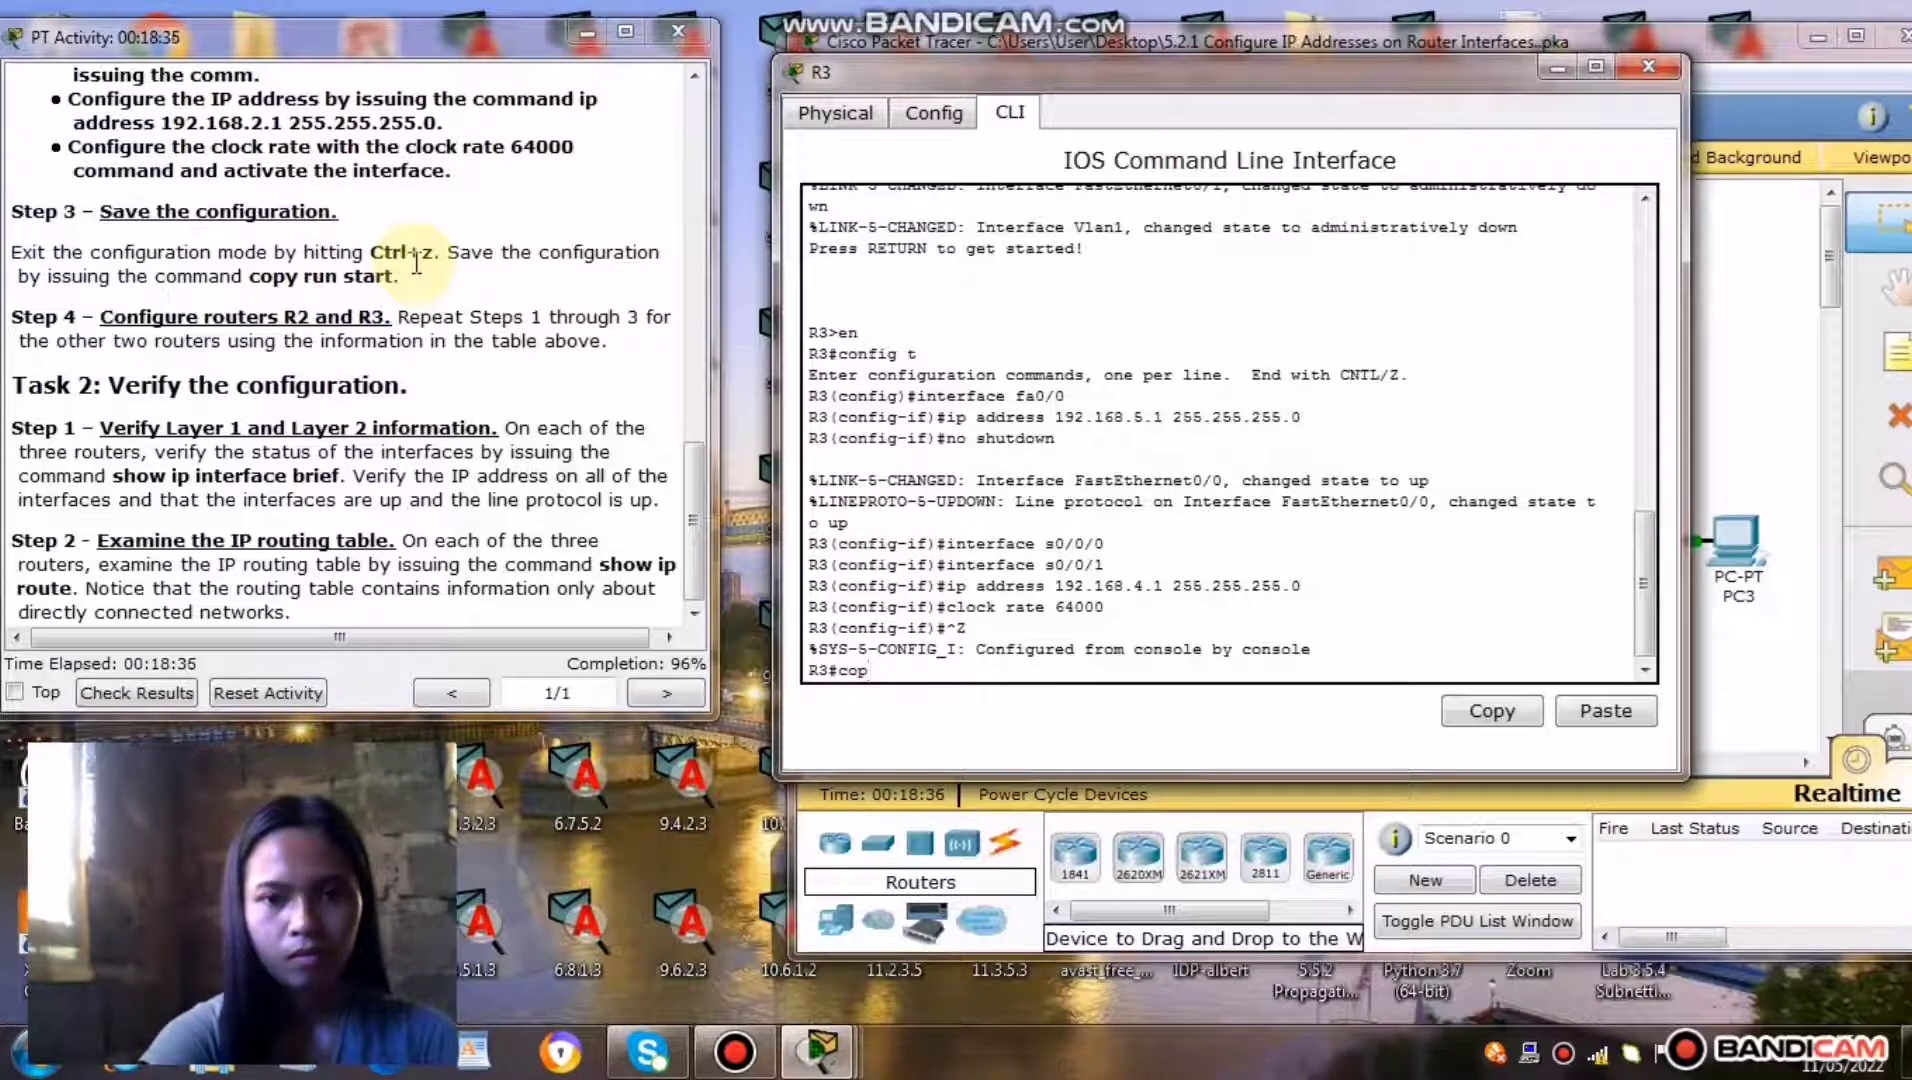
key("BackSpace")
key("BackSpace")
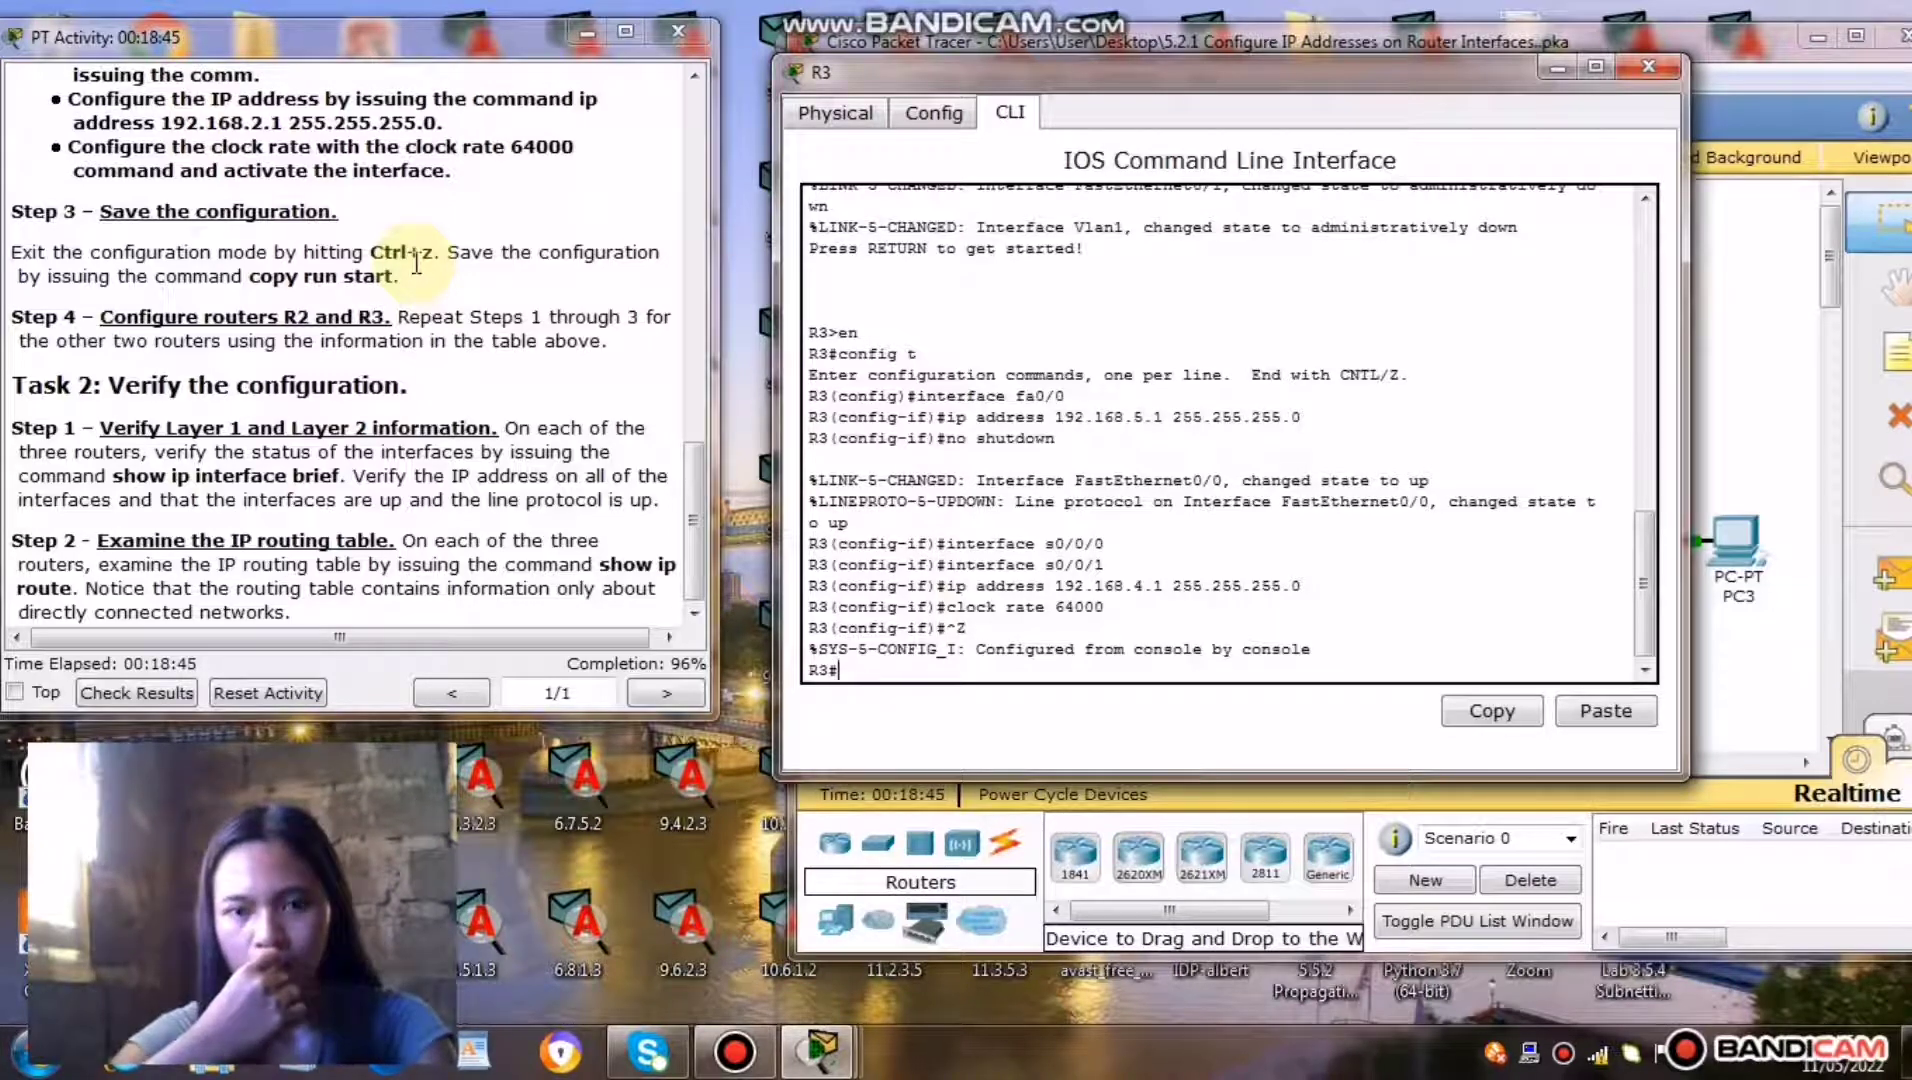
Step: Try issuing no shutdown from R3's global configuration mode, entered with conf t, and return to privileged exec mode
type("co")
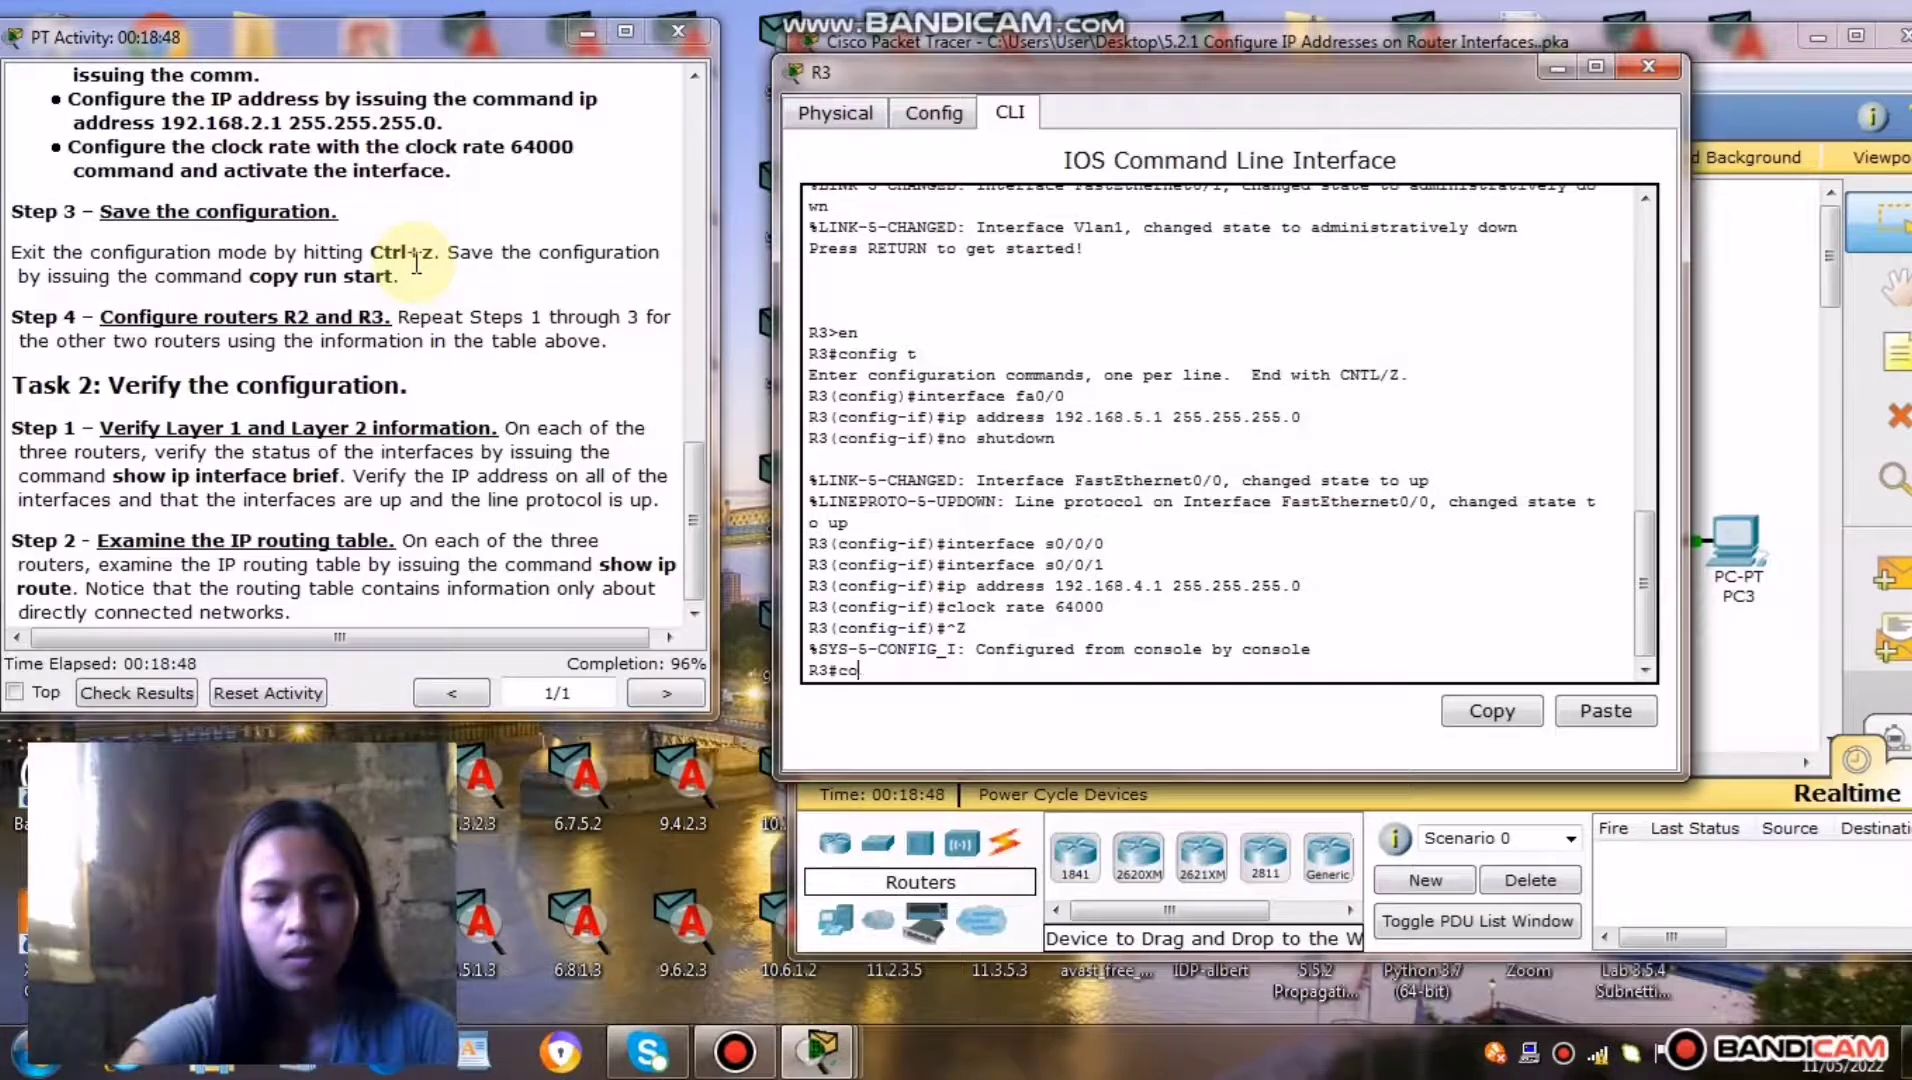
type("nf t")
key("Return")
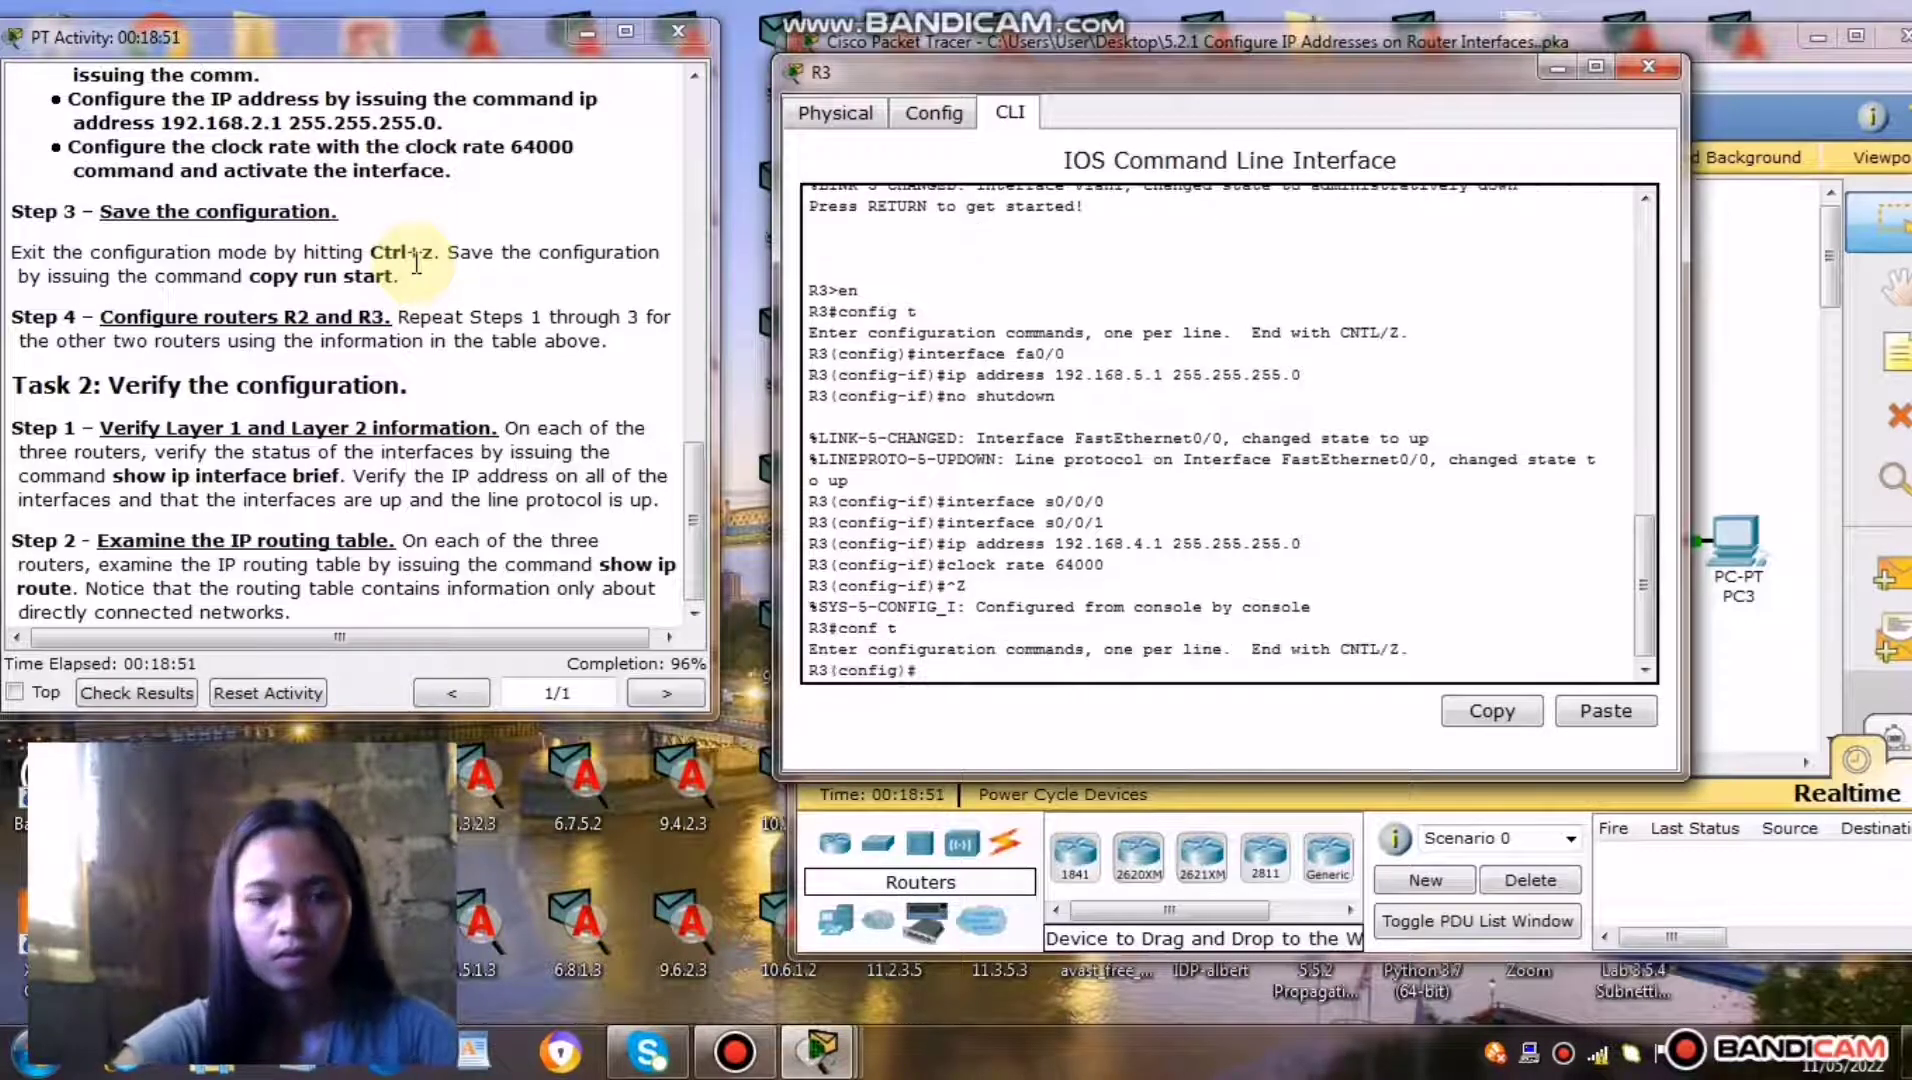
type("no shutdown")
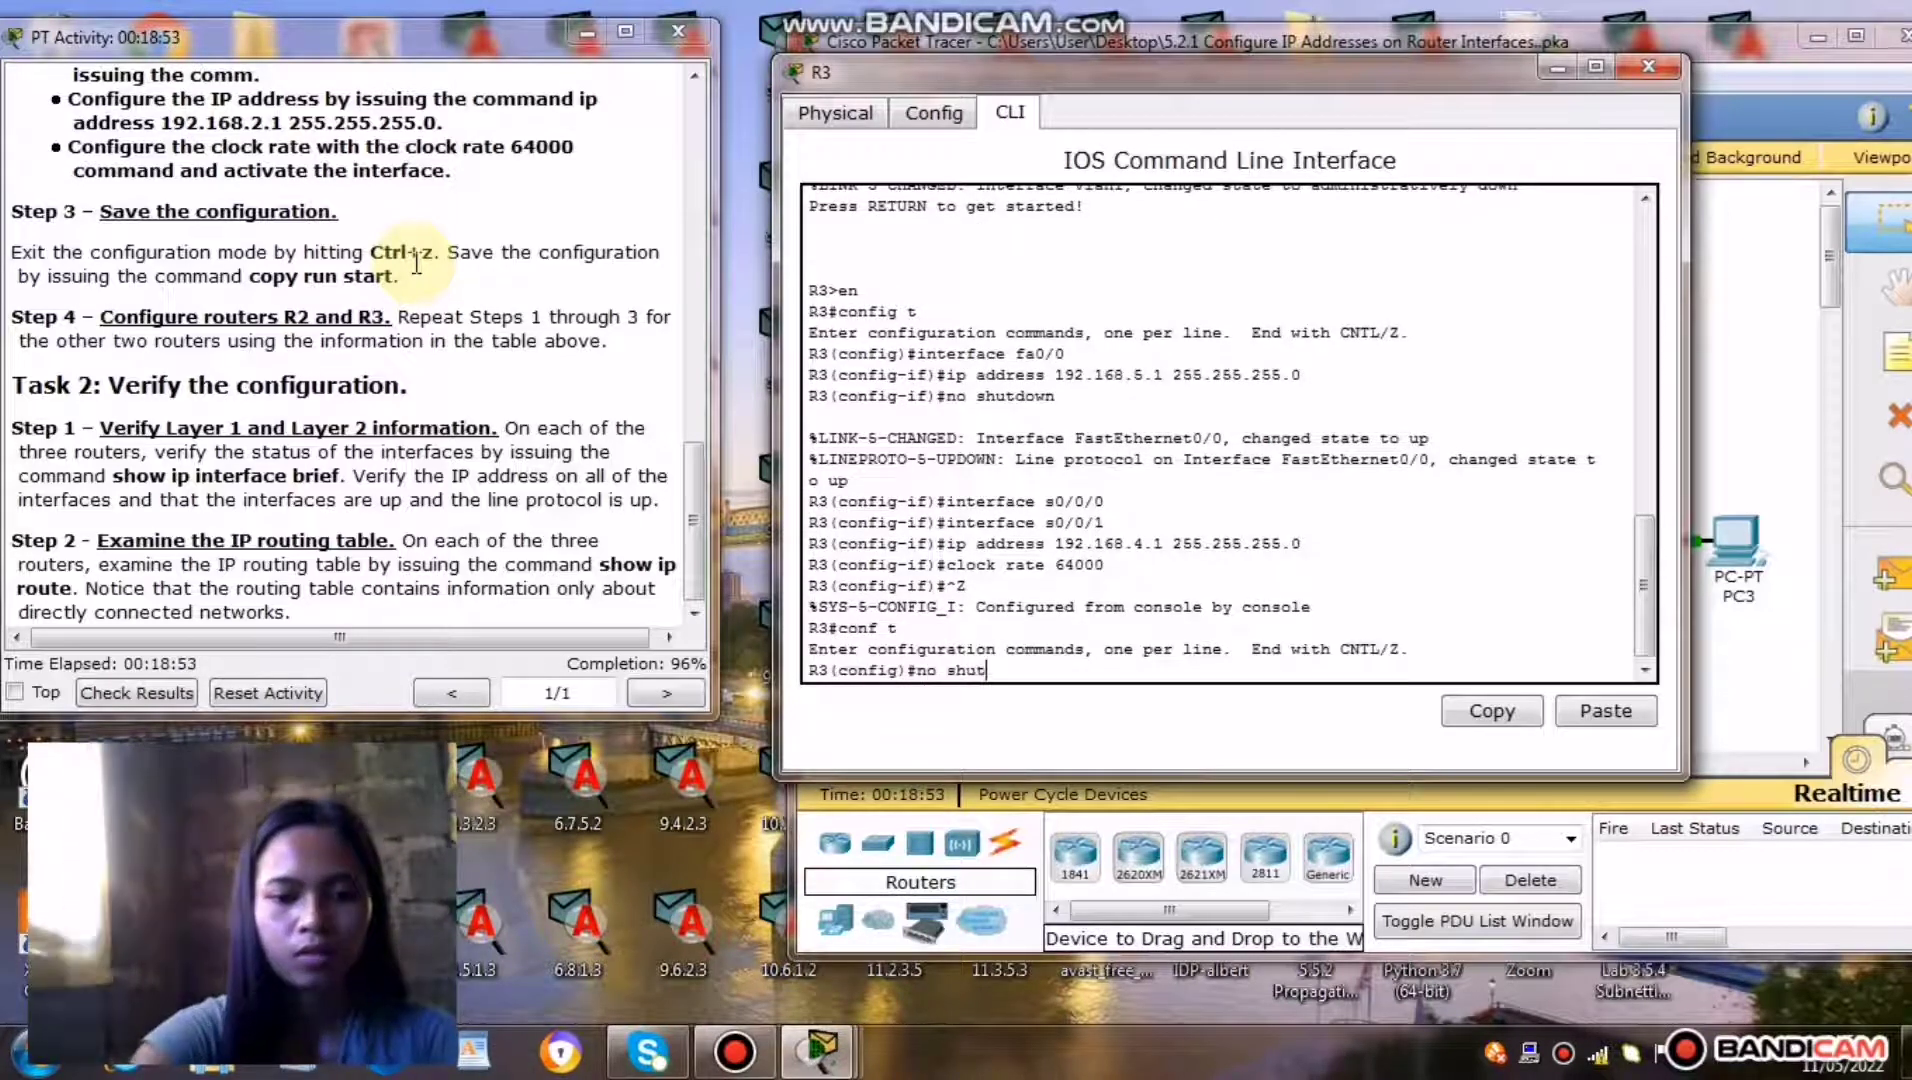
key("Return")
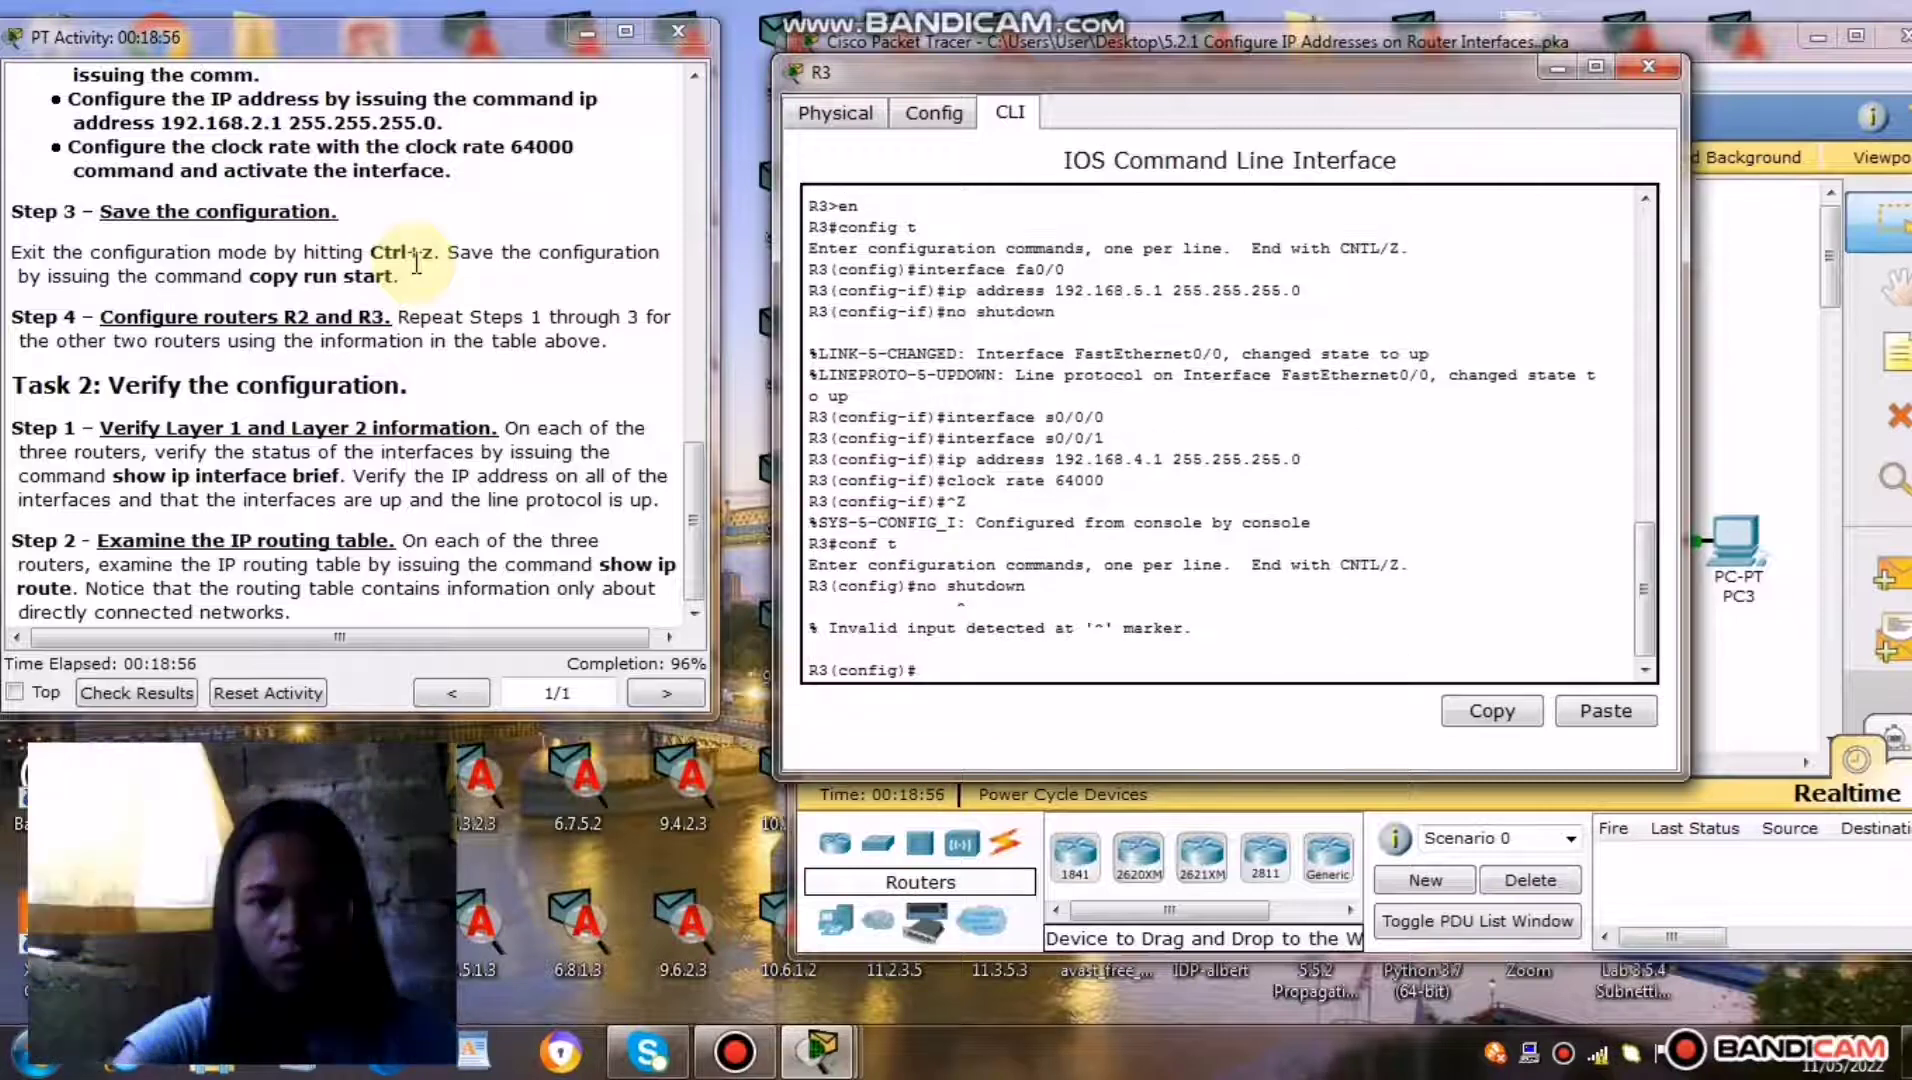
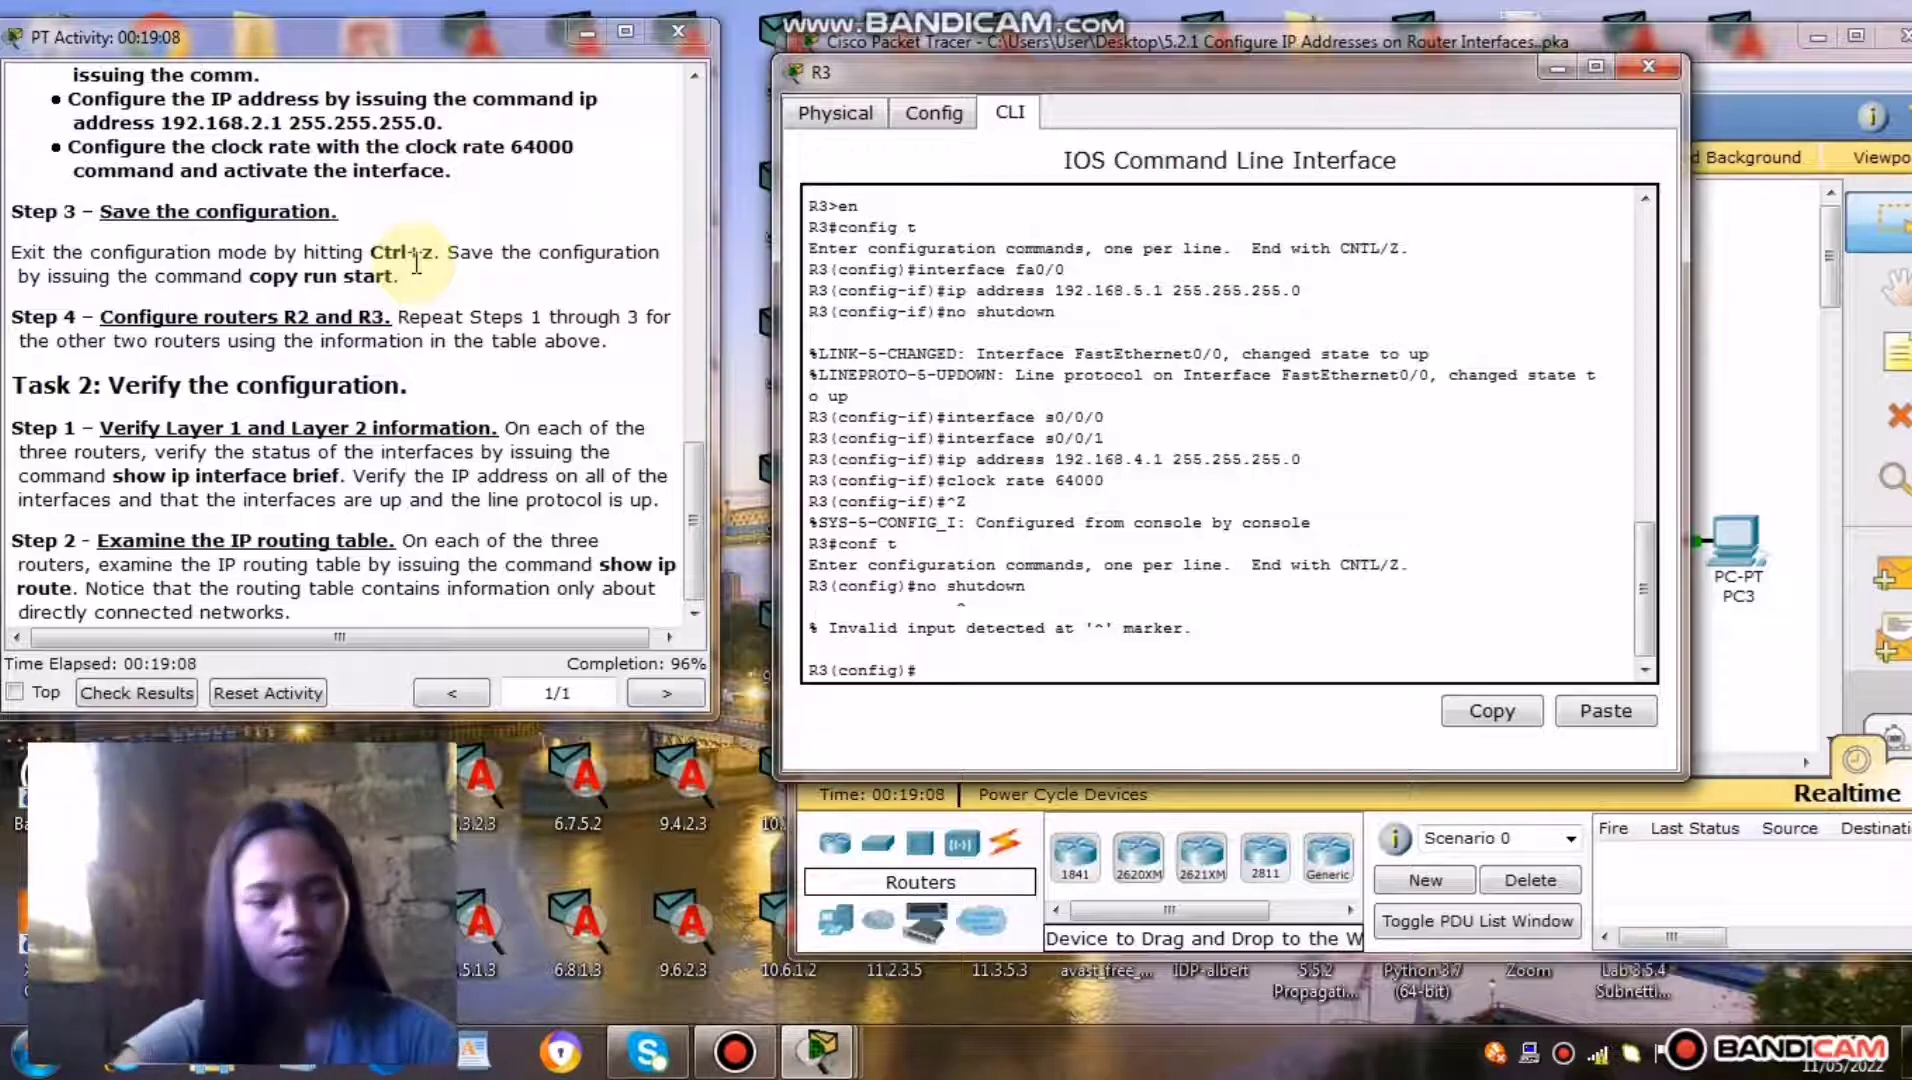
key("ctrl+z")
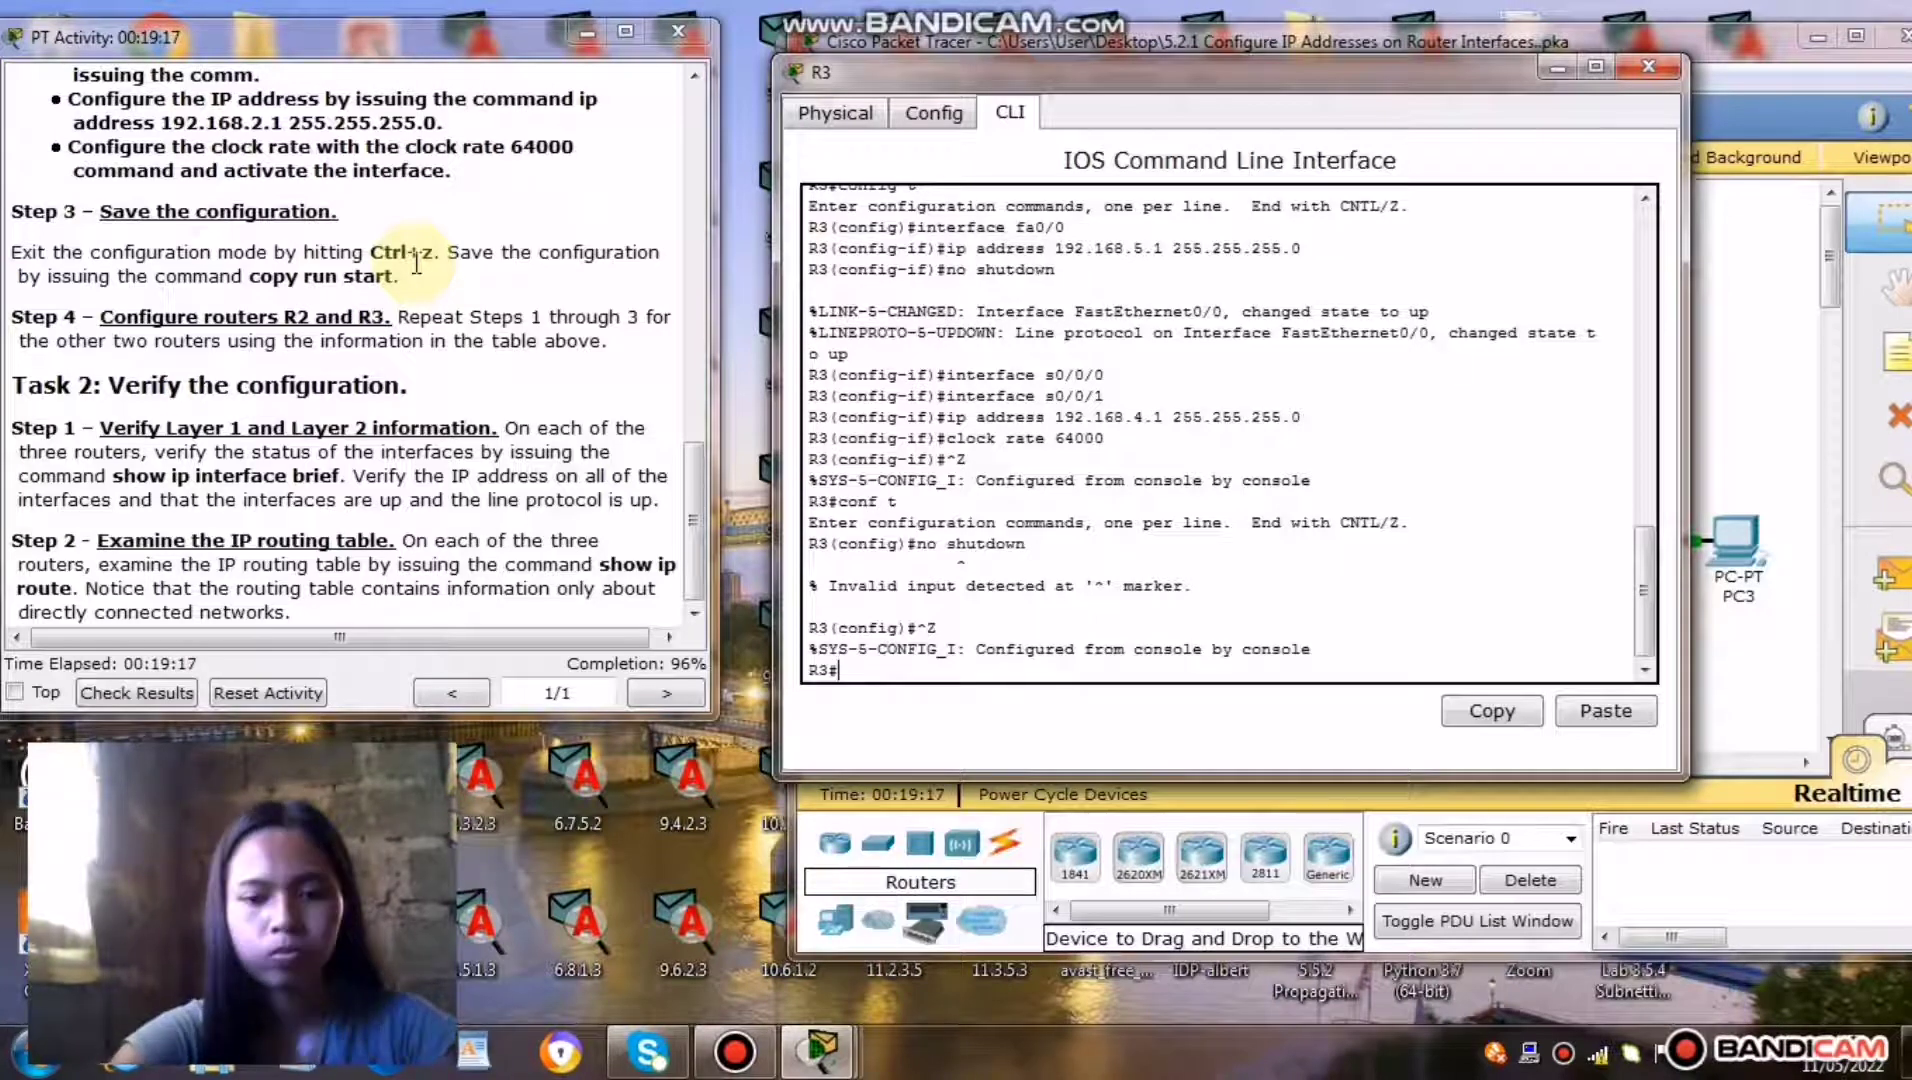
Step: Save R3's running configuration with copy run start, accepting the default destination filename startup-config
type("copy ru")
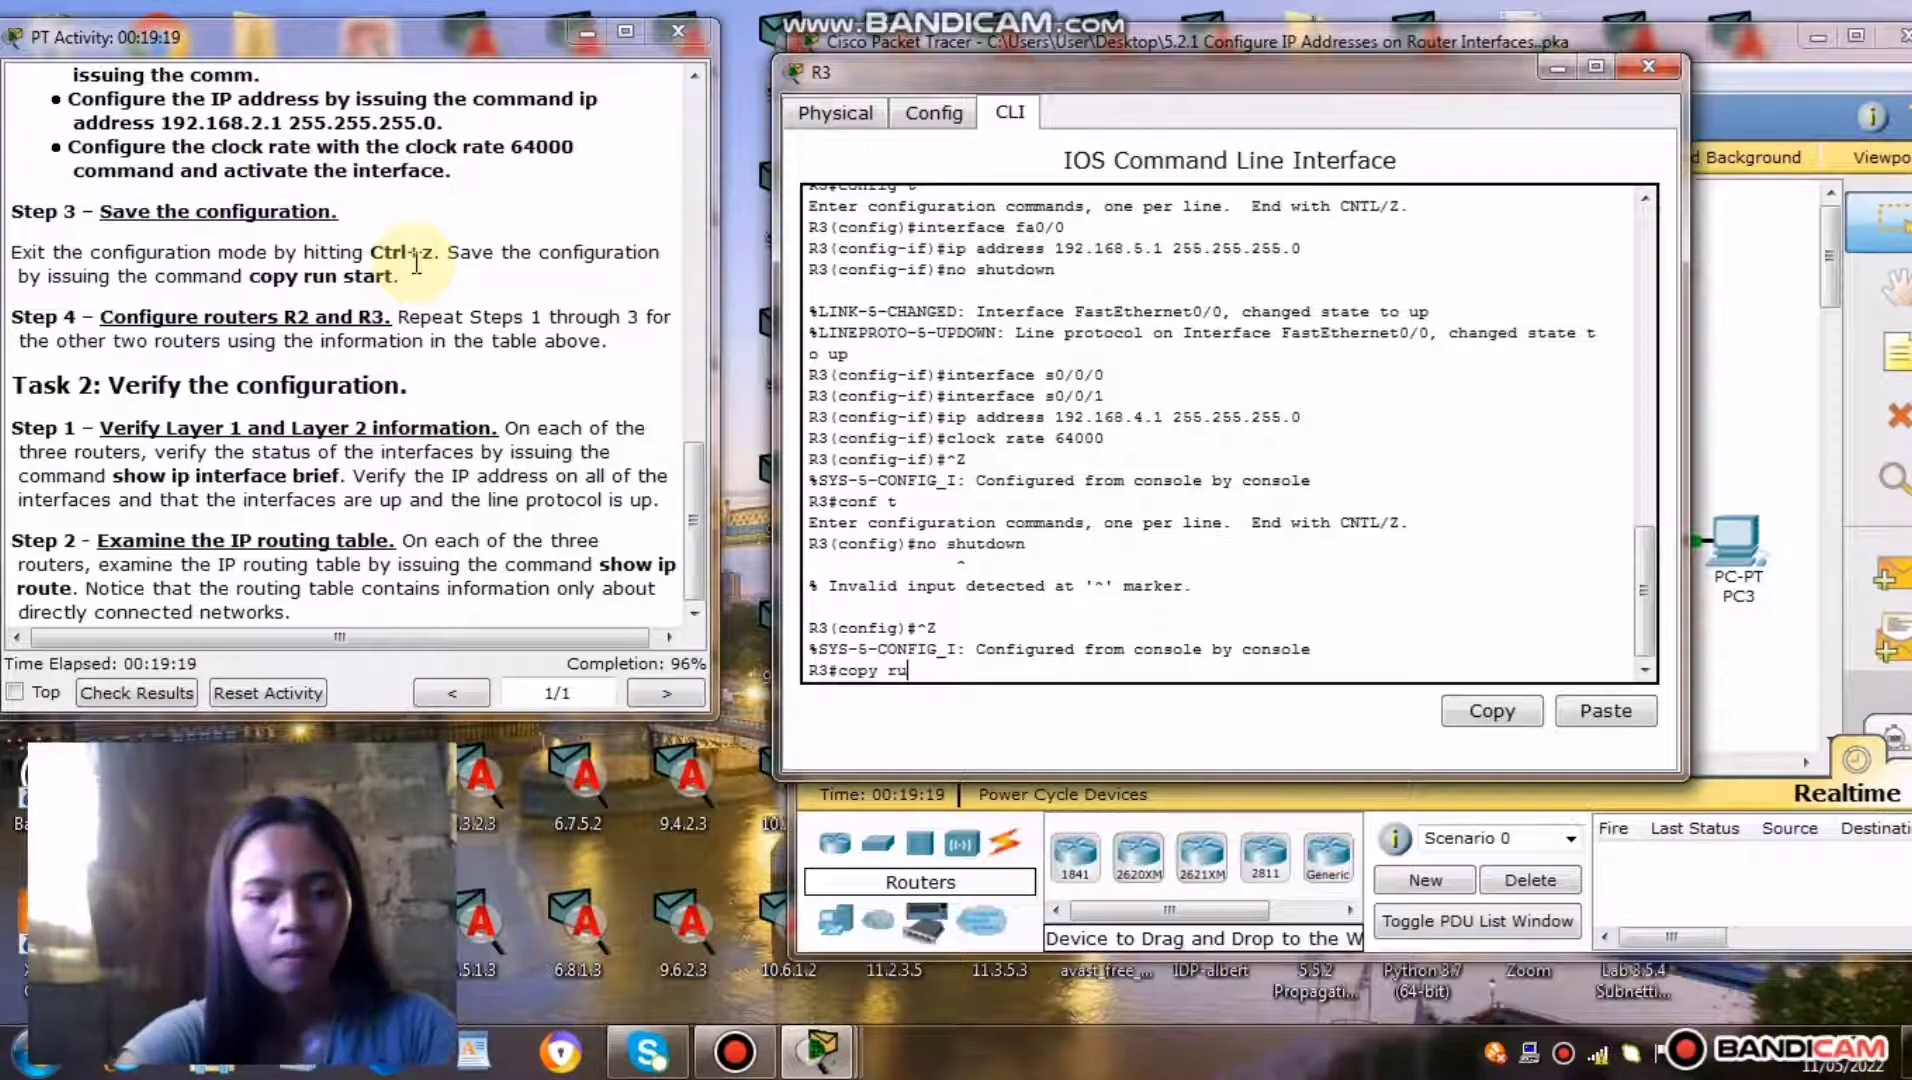
type("n start")
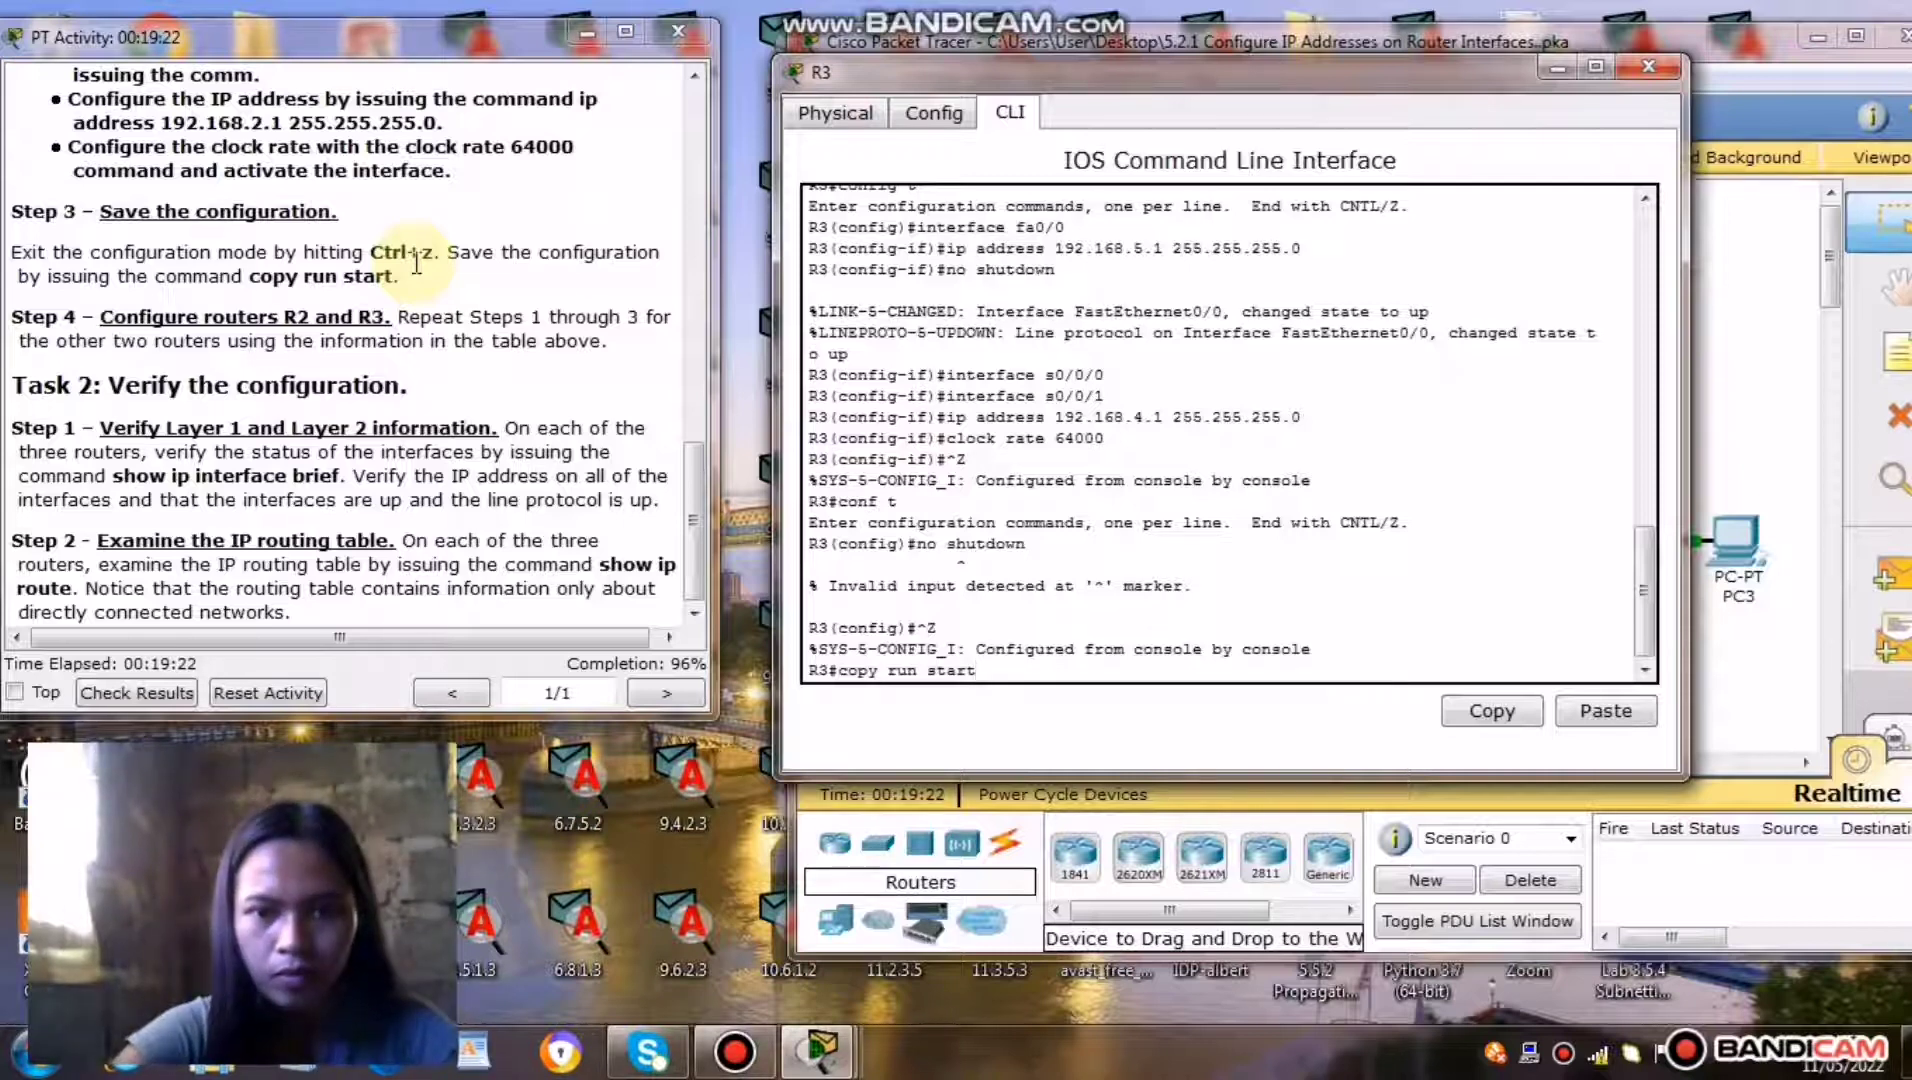
key("Return")
key("Return")
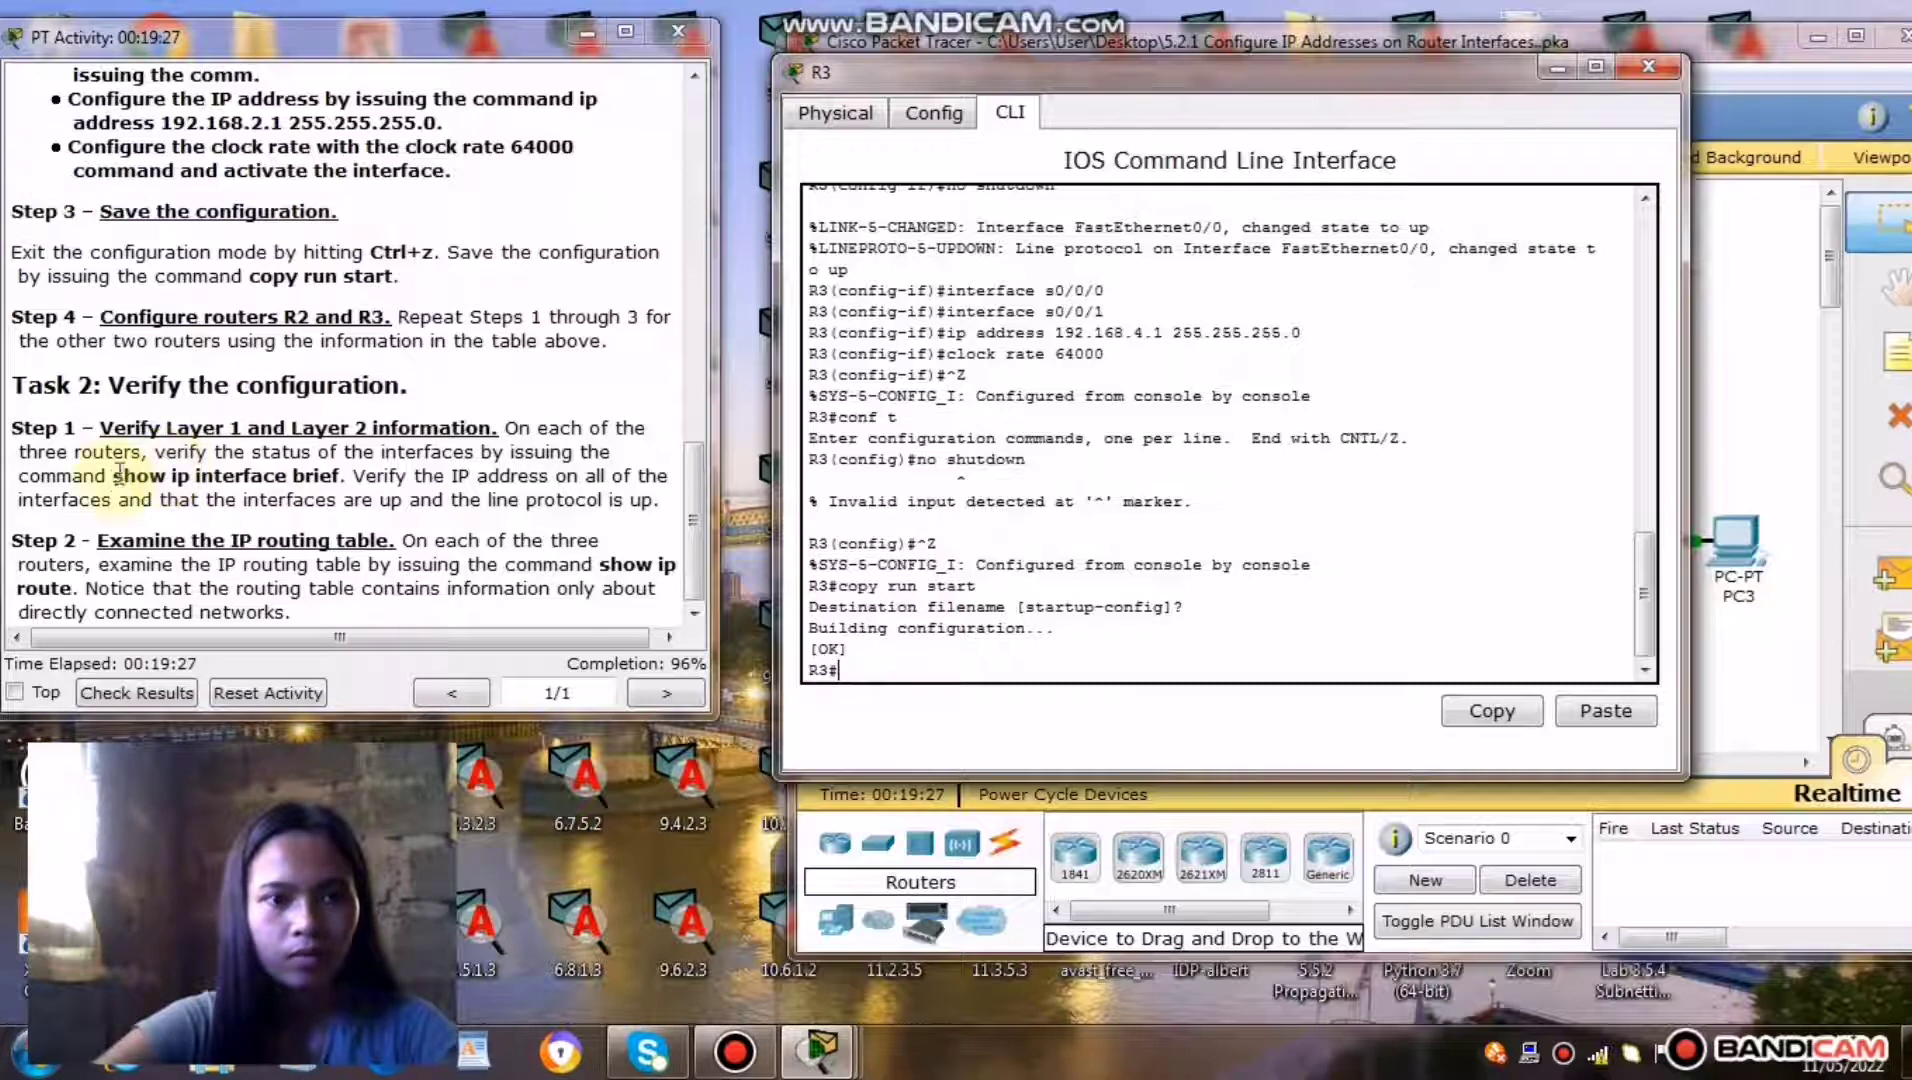
Step: Check the status of R3's interfaces with show ip interface brief, copying the command from Task 2 Step 1
left_click_drag(113, 480, 340, 480)
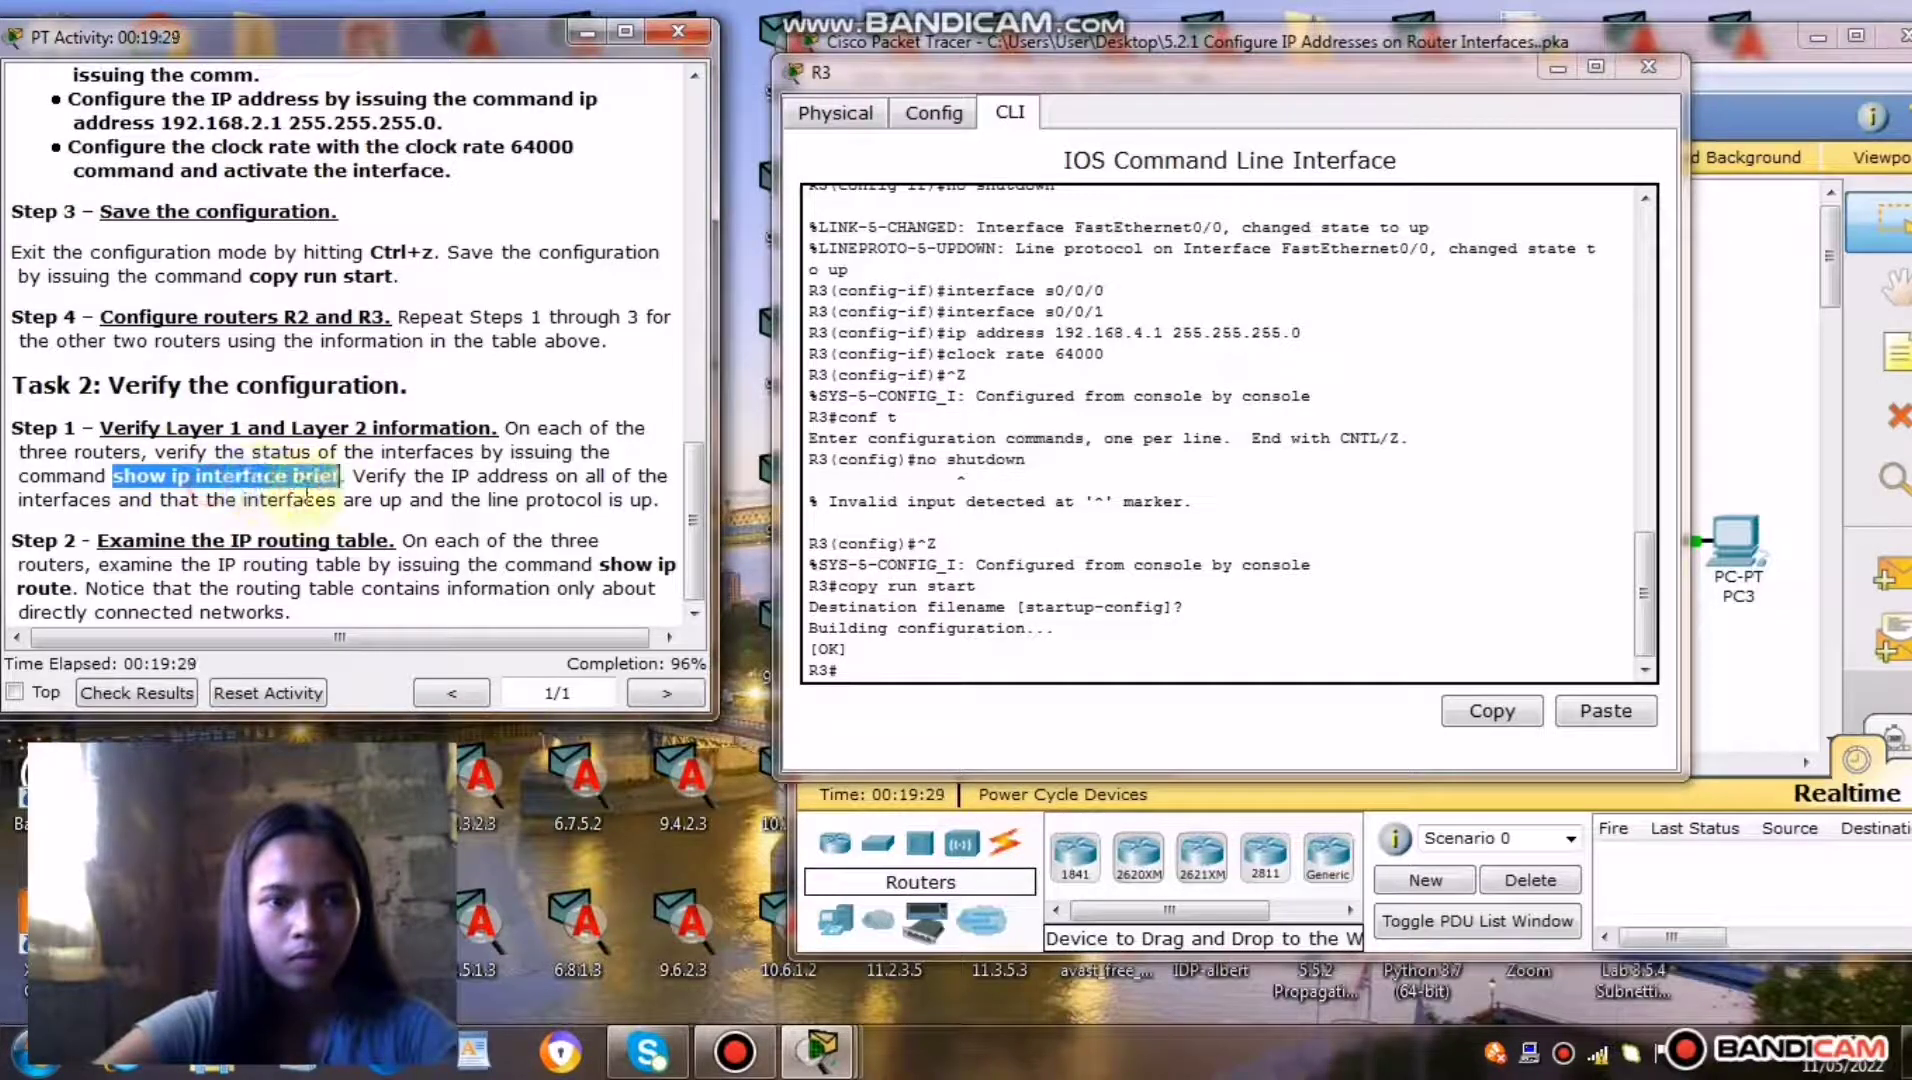
right_click(302, 478)
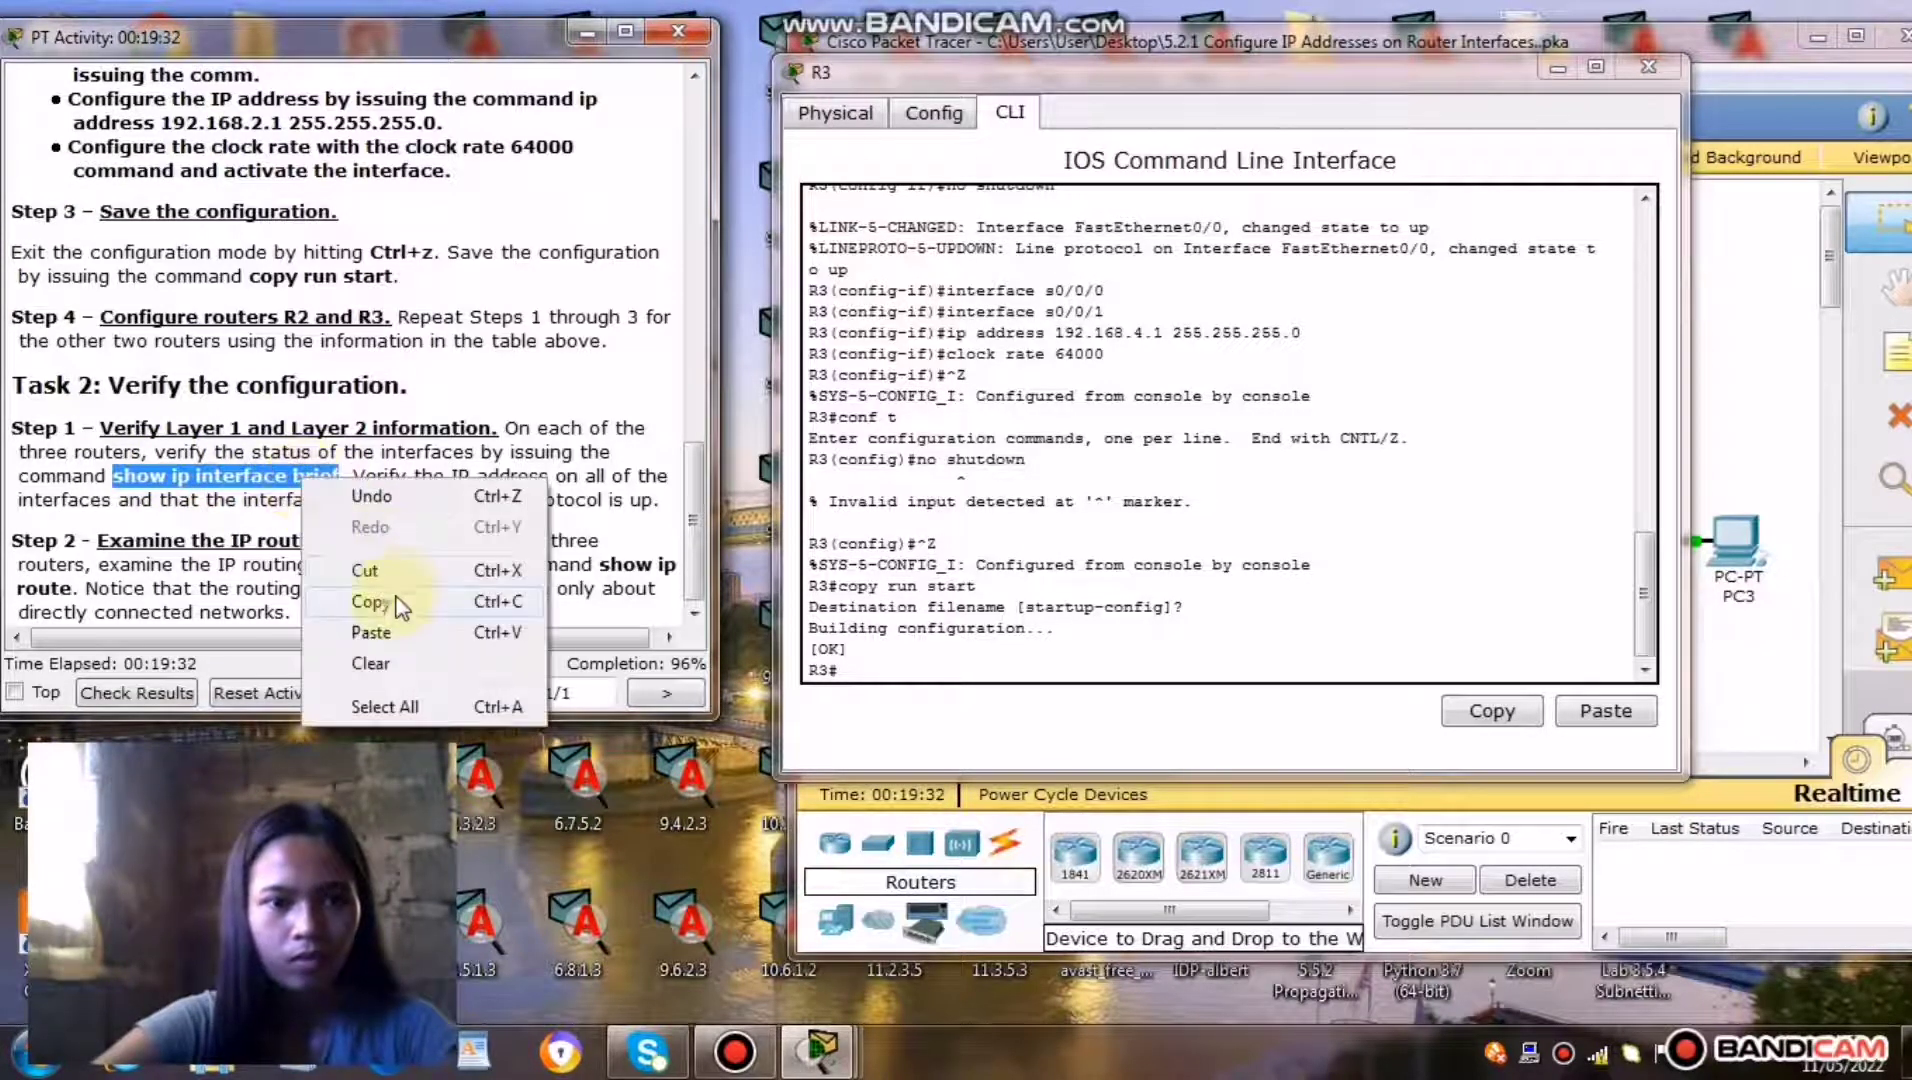
left_click(391, 605)
left_click(845, 668)
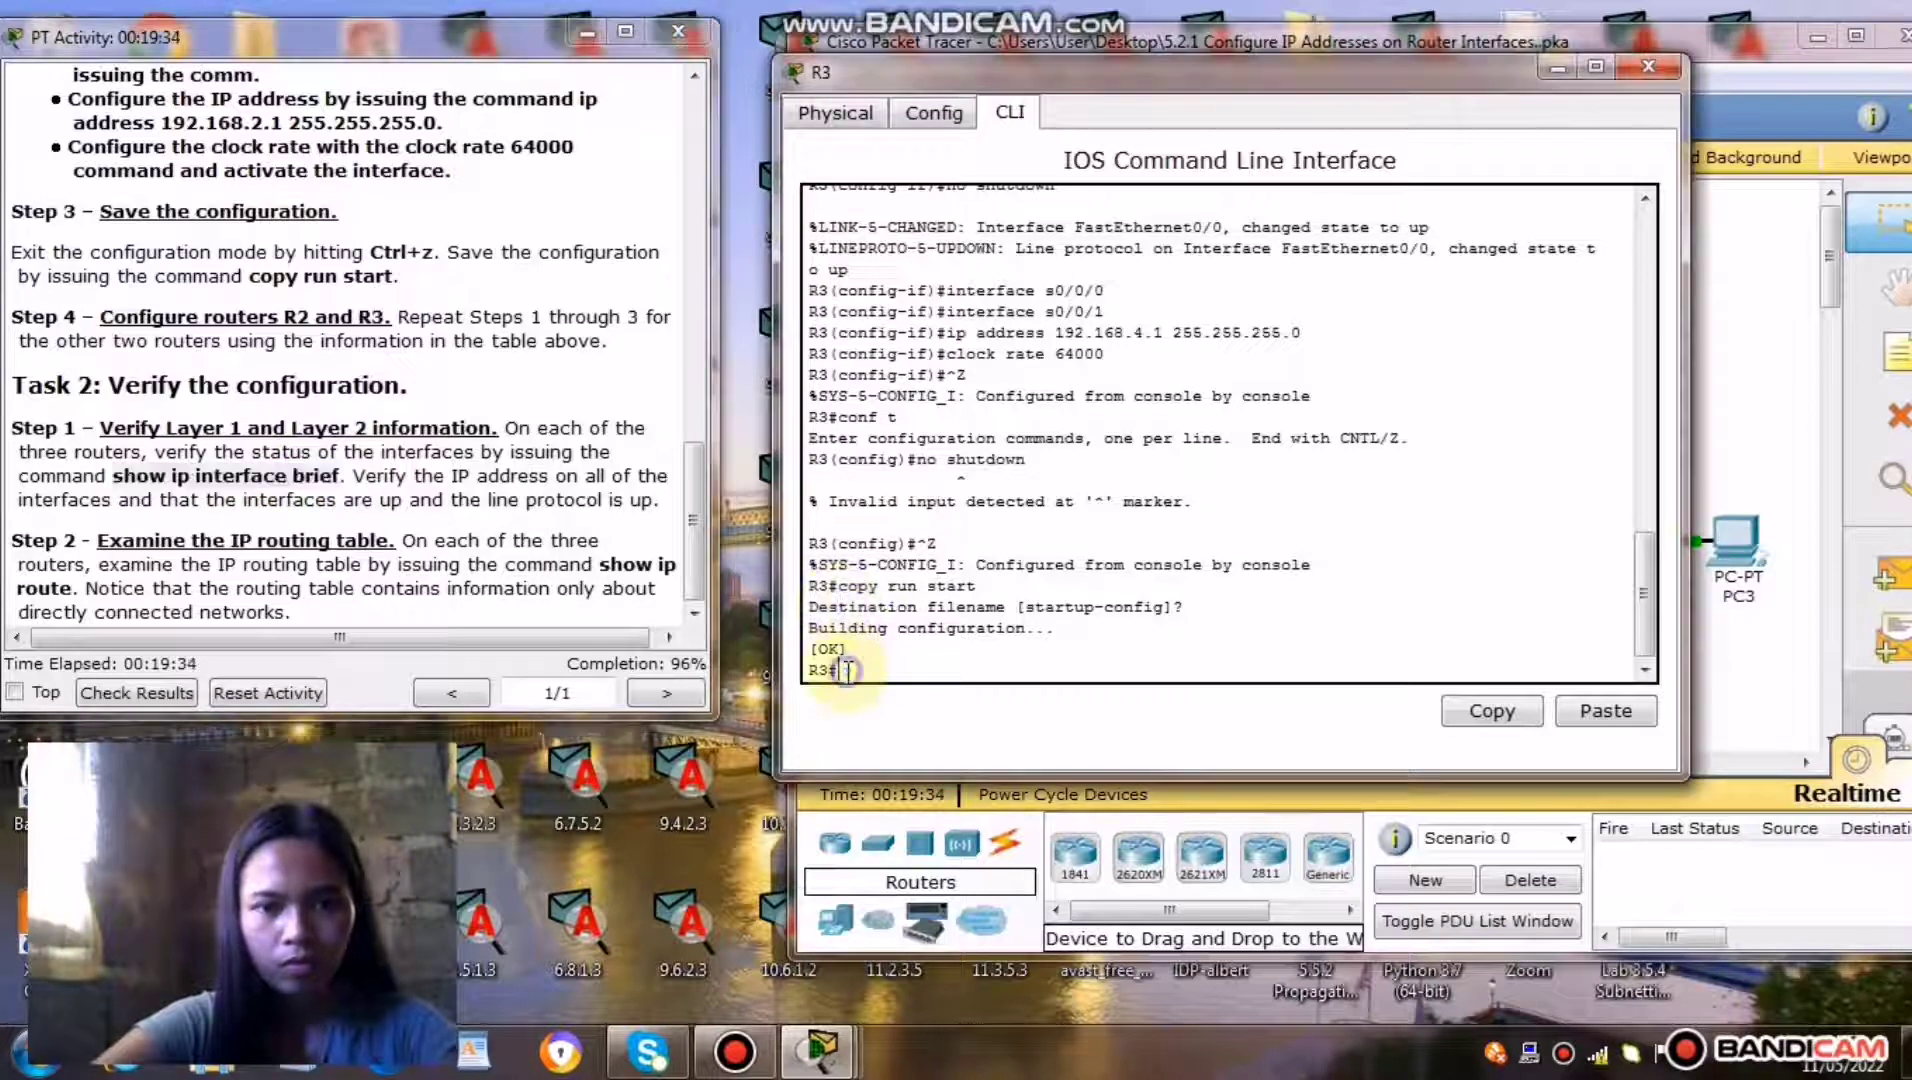
right_click(846, 671)
left_click(906, 721)
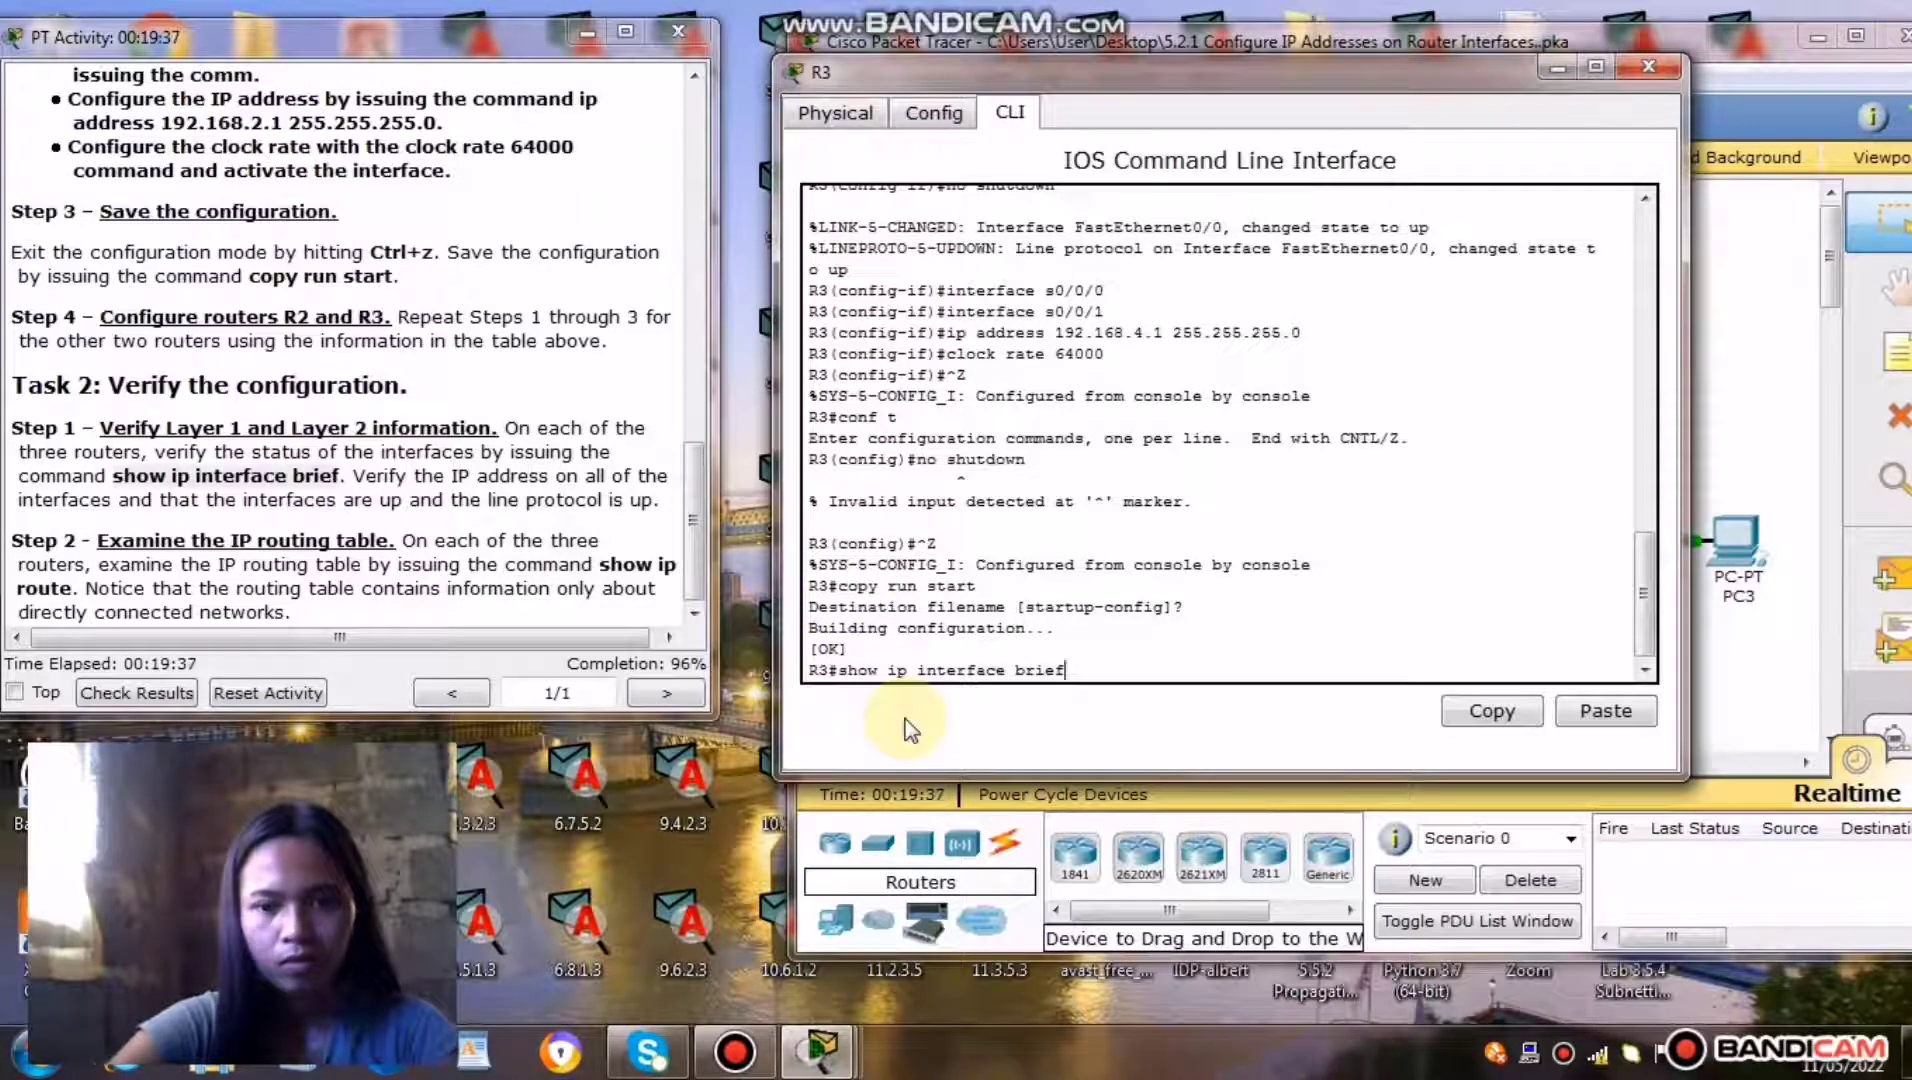
key("Return")
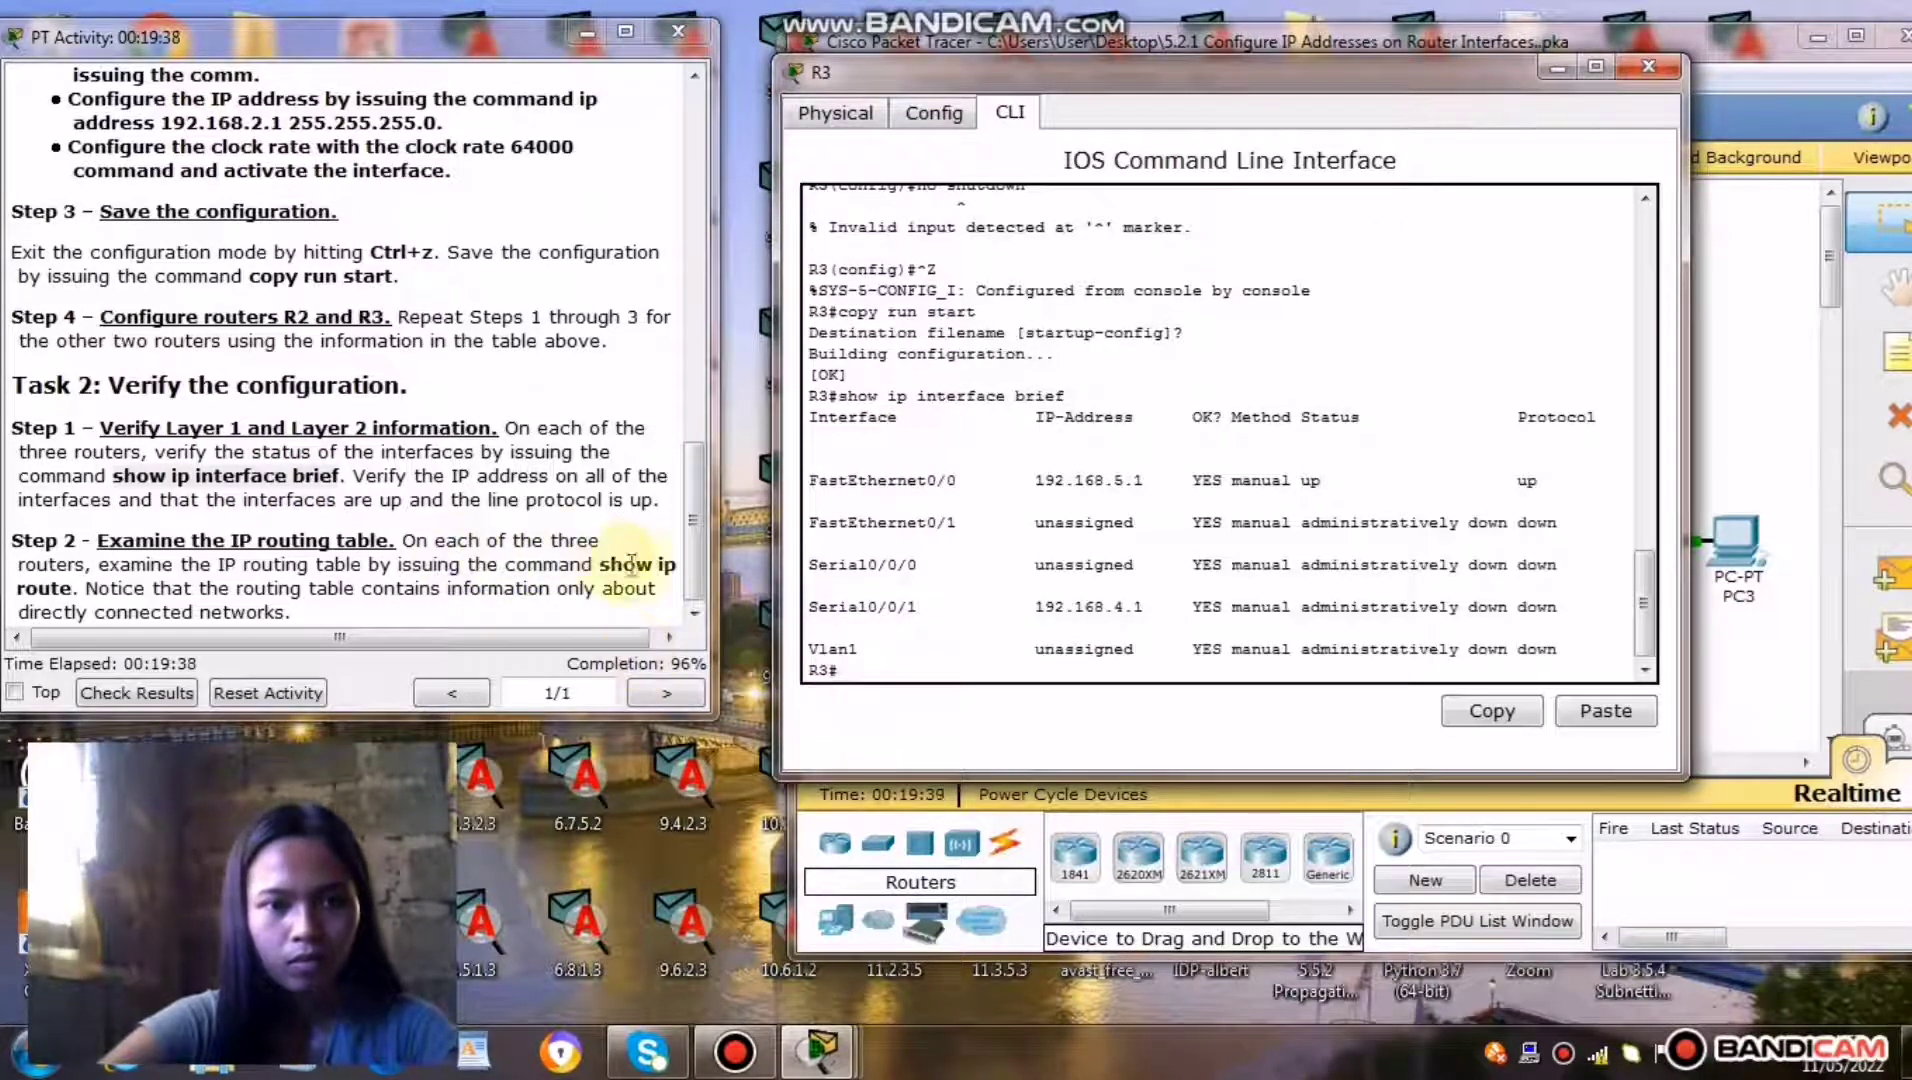
Step: Examine R3's IP routing table with show ip route, as instructed in Task 2 Step 2
type("sho")
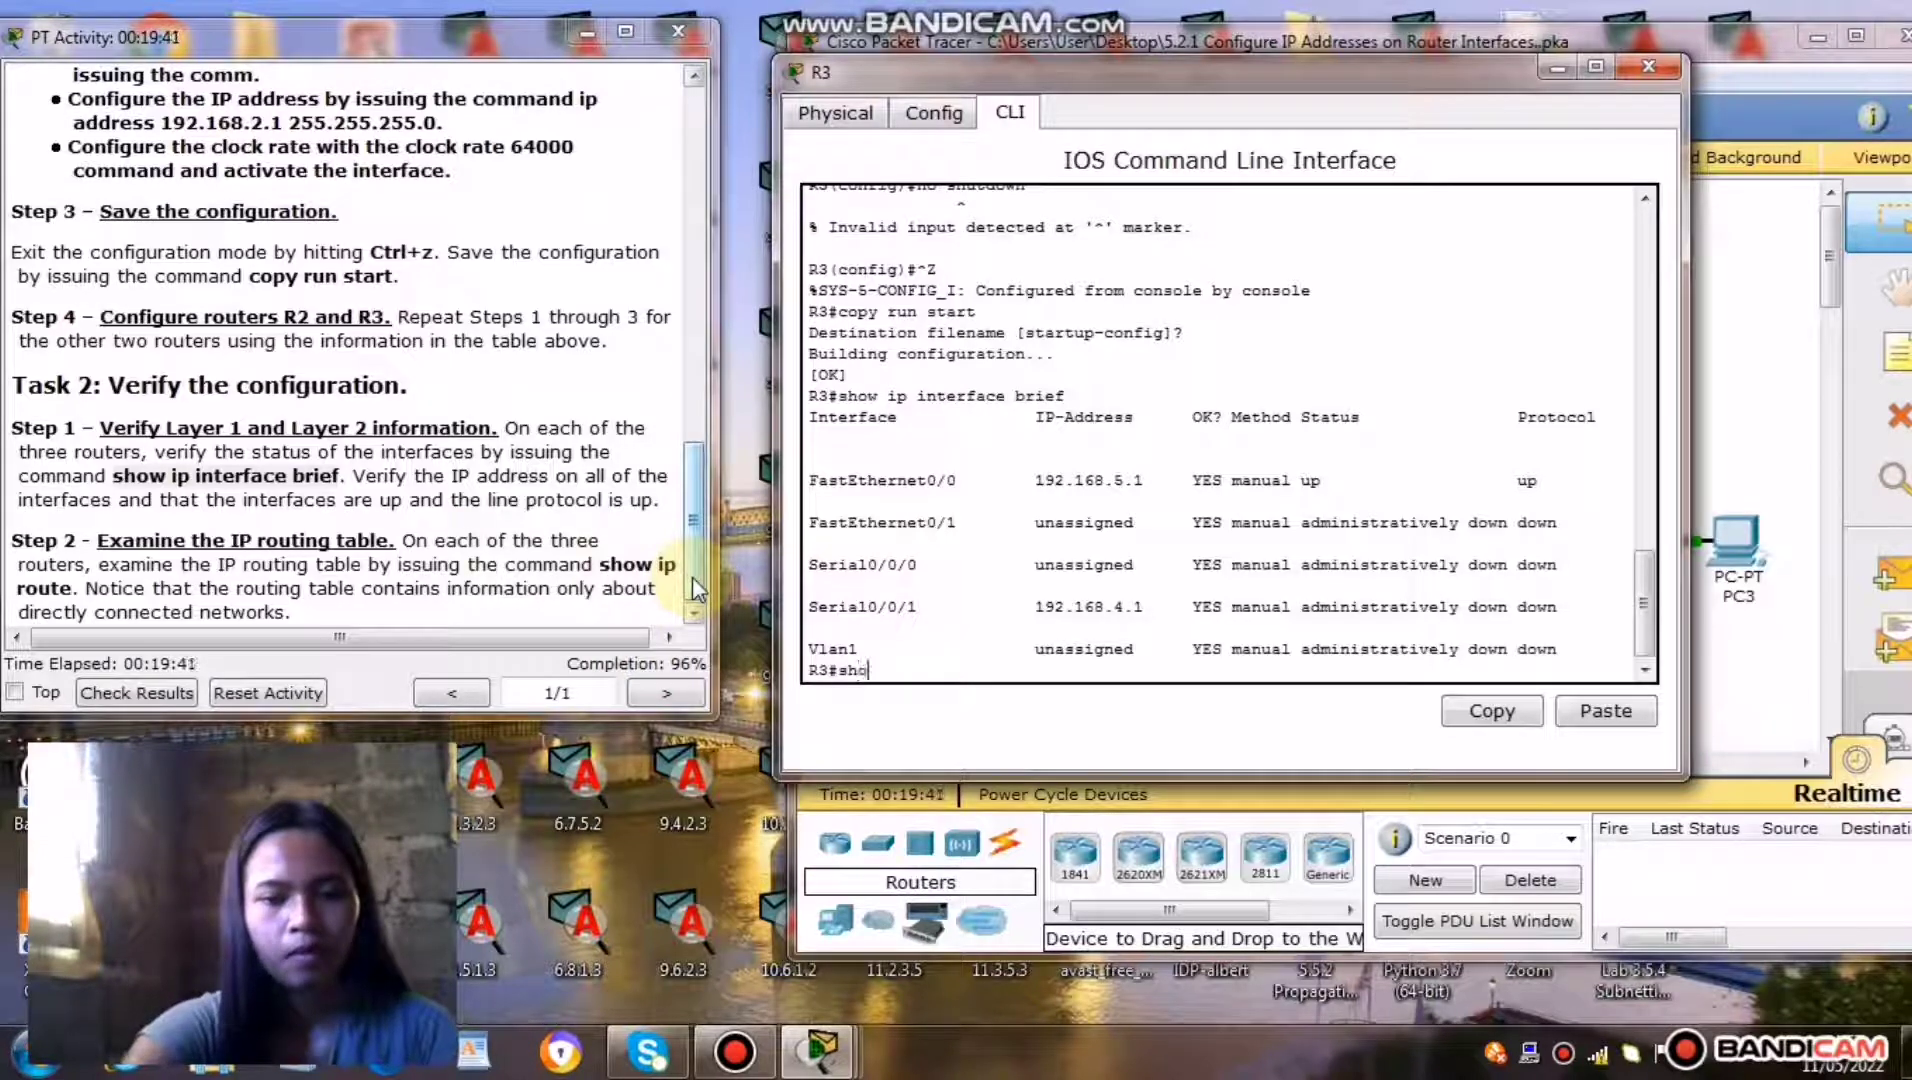
type("w ip rou")
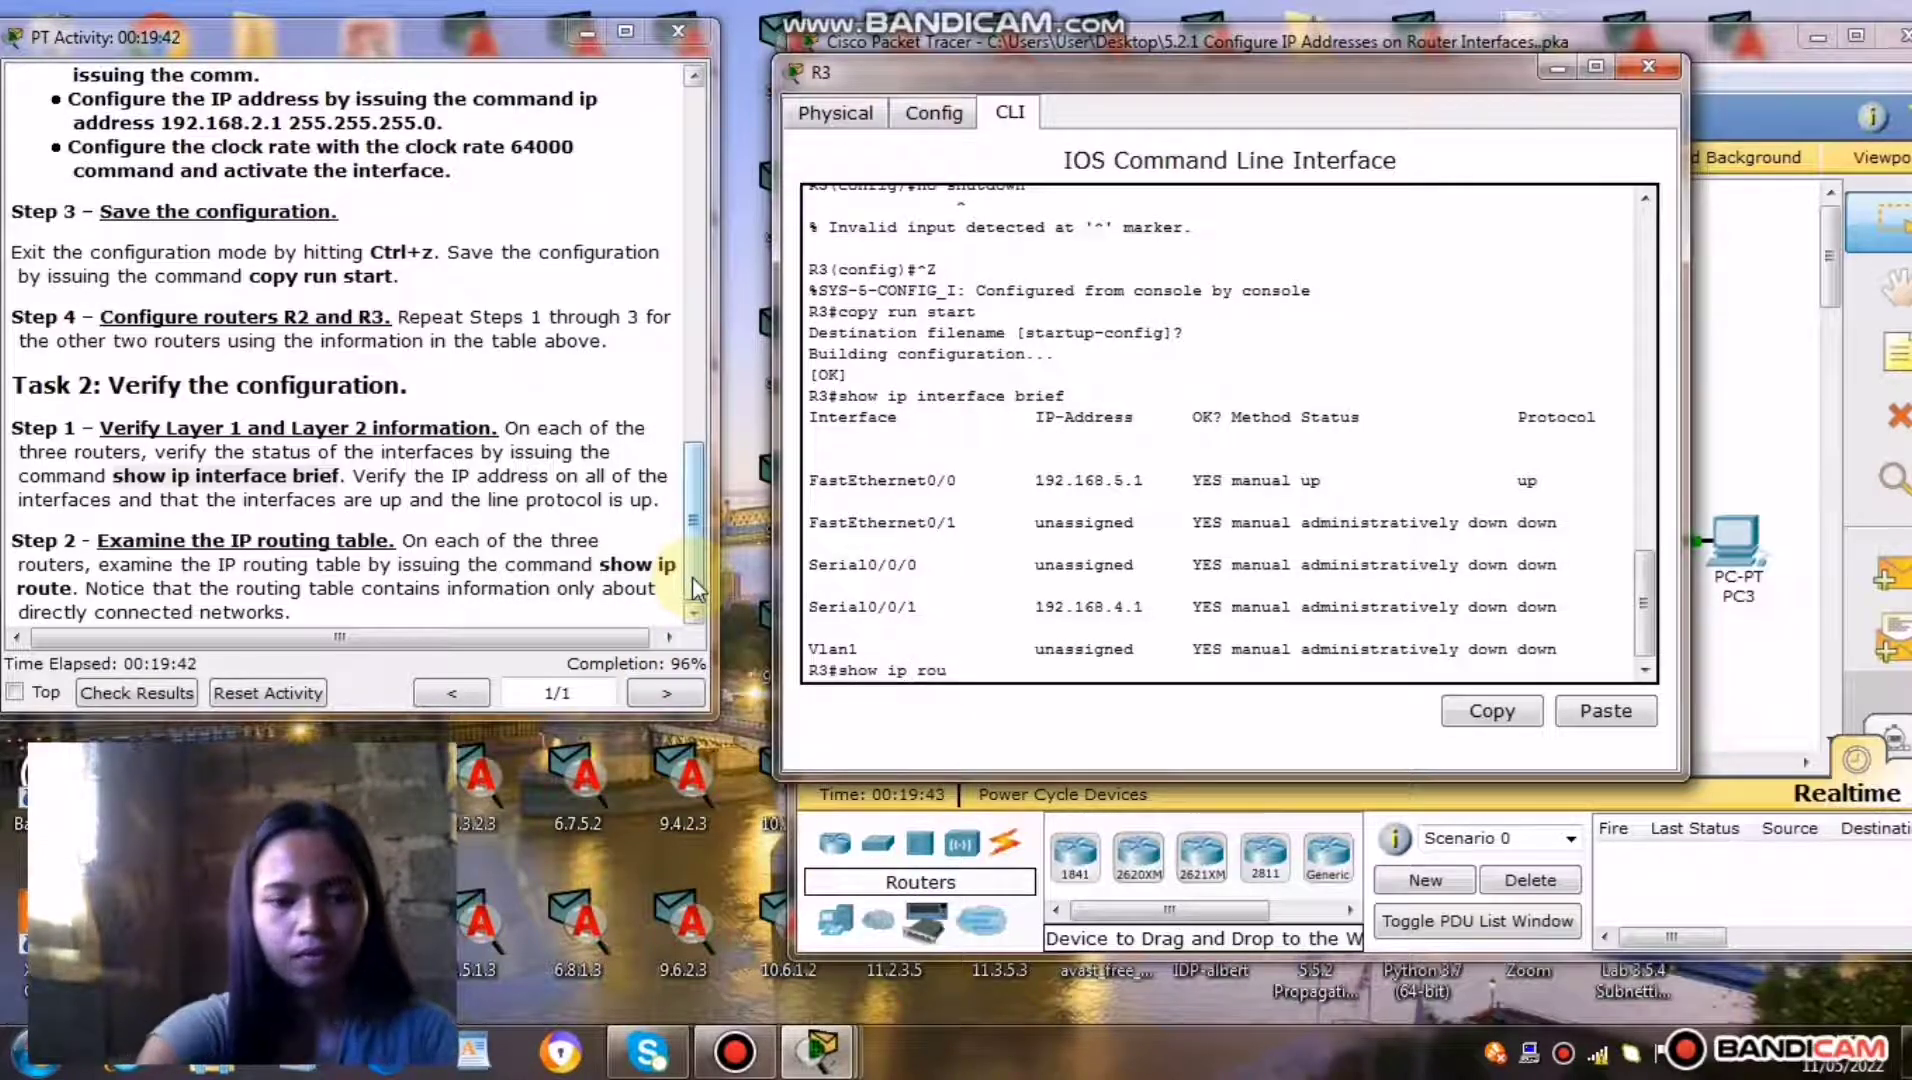
type("te")
key("Return")
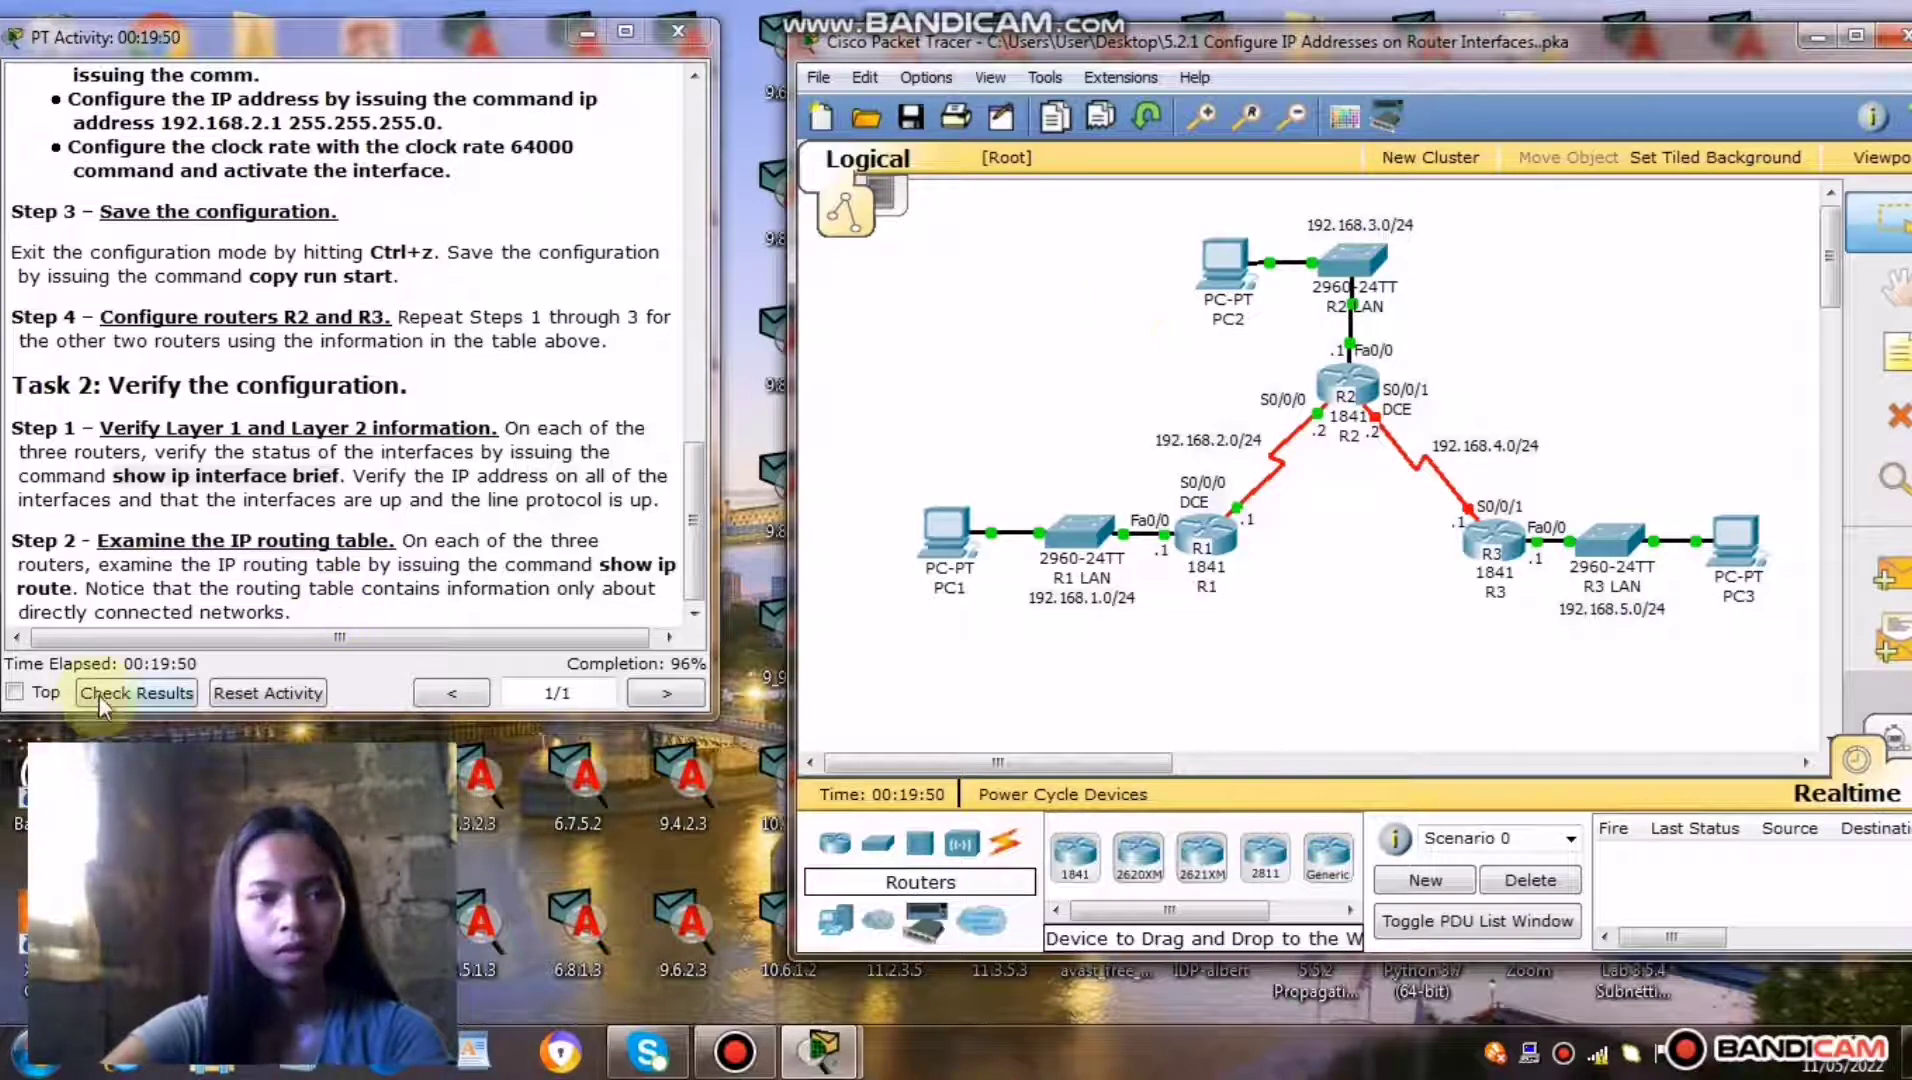
Step: Check the activity results, review the assessment items for all three routers, and close the results
left_click(99, 695)
left_click(1096, 236)
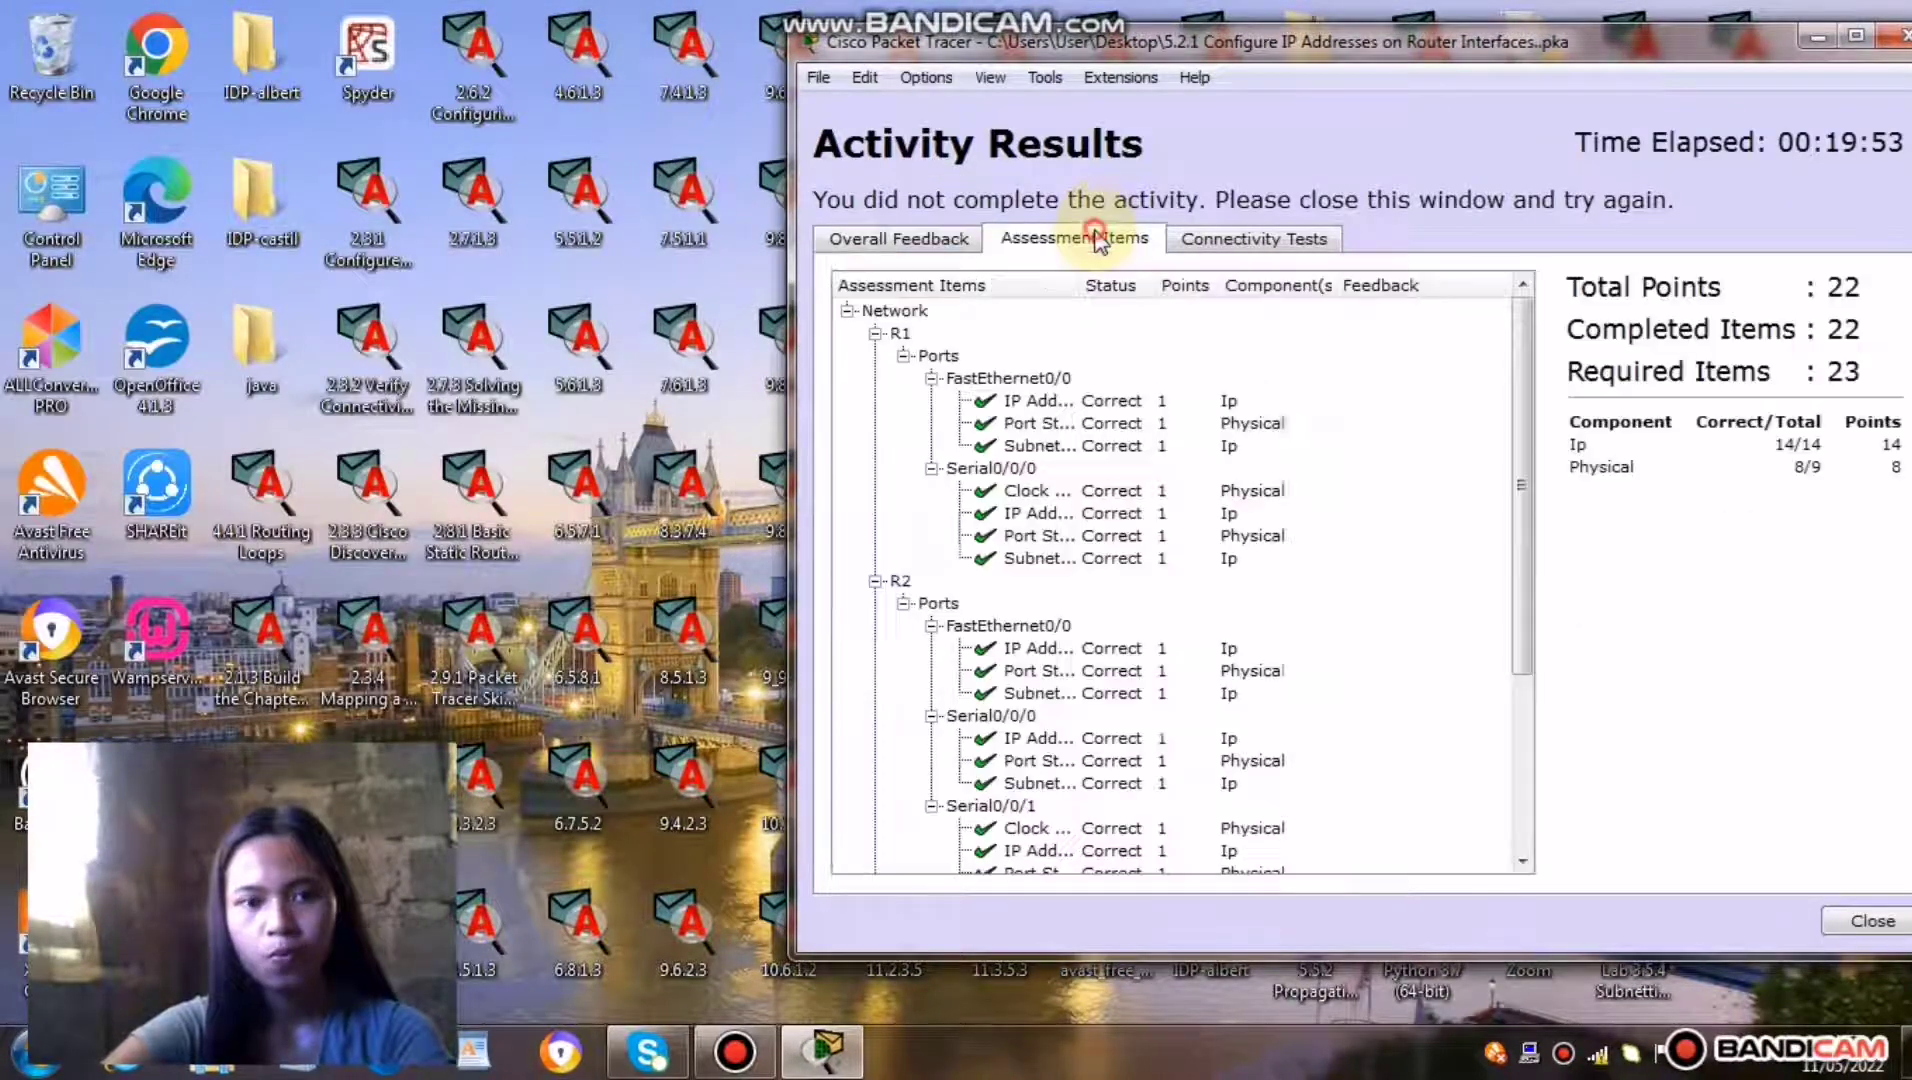
left_click_drag(1517, 427, 1548, 707)
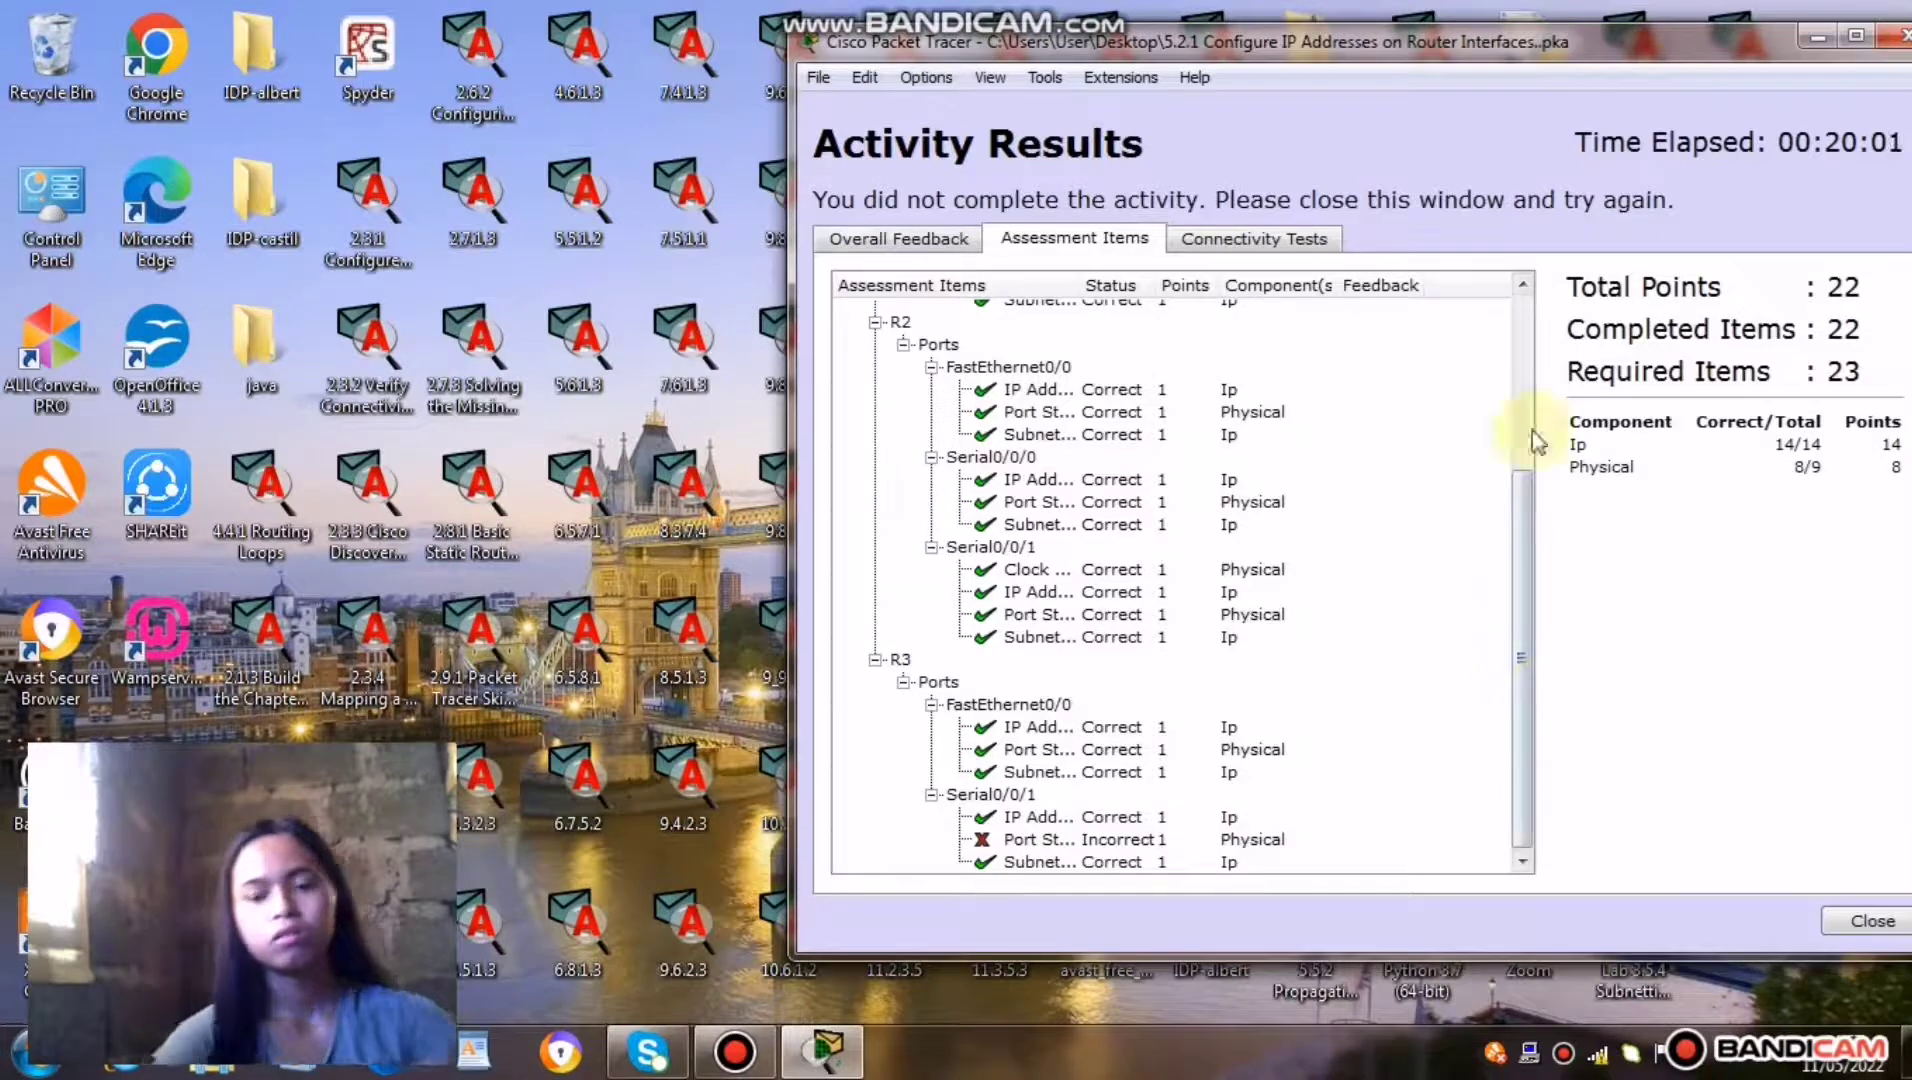
left_click(1895, 38)
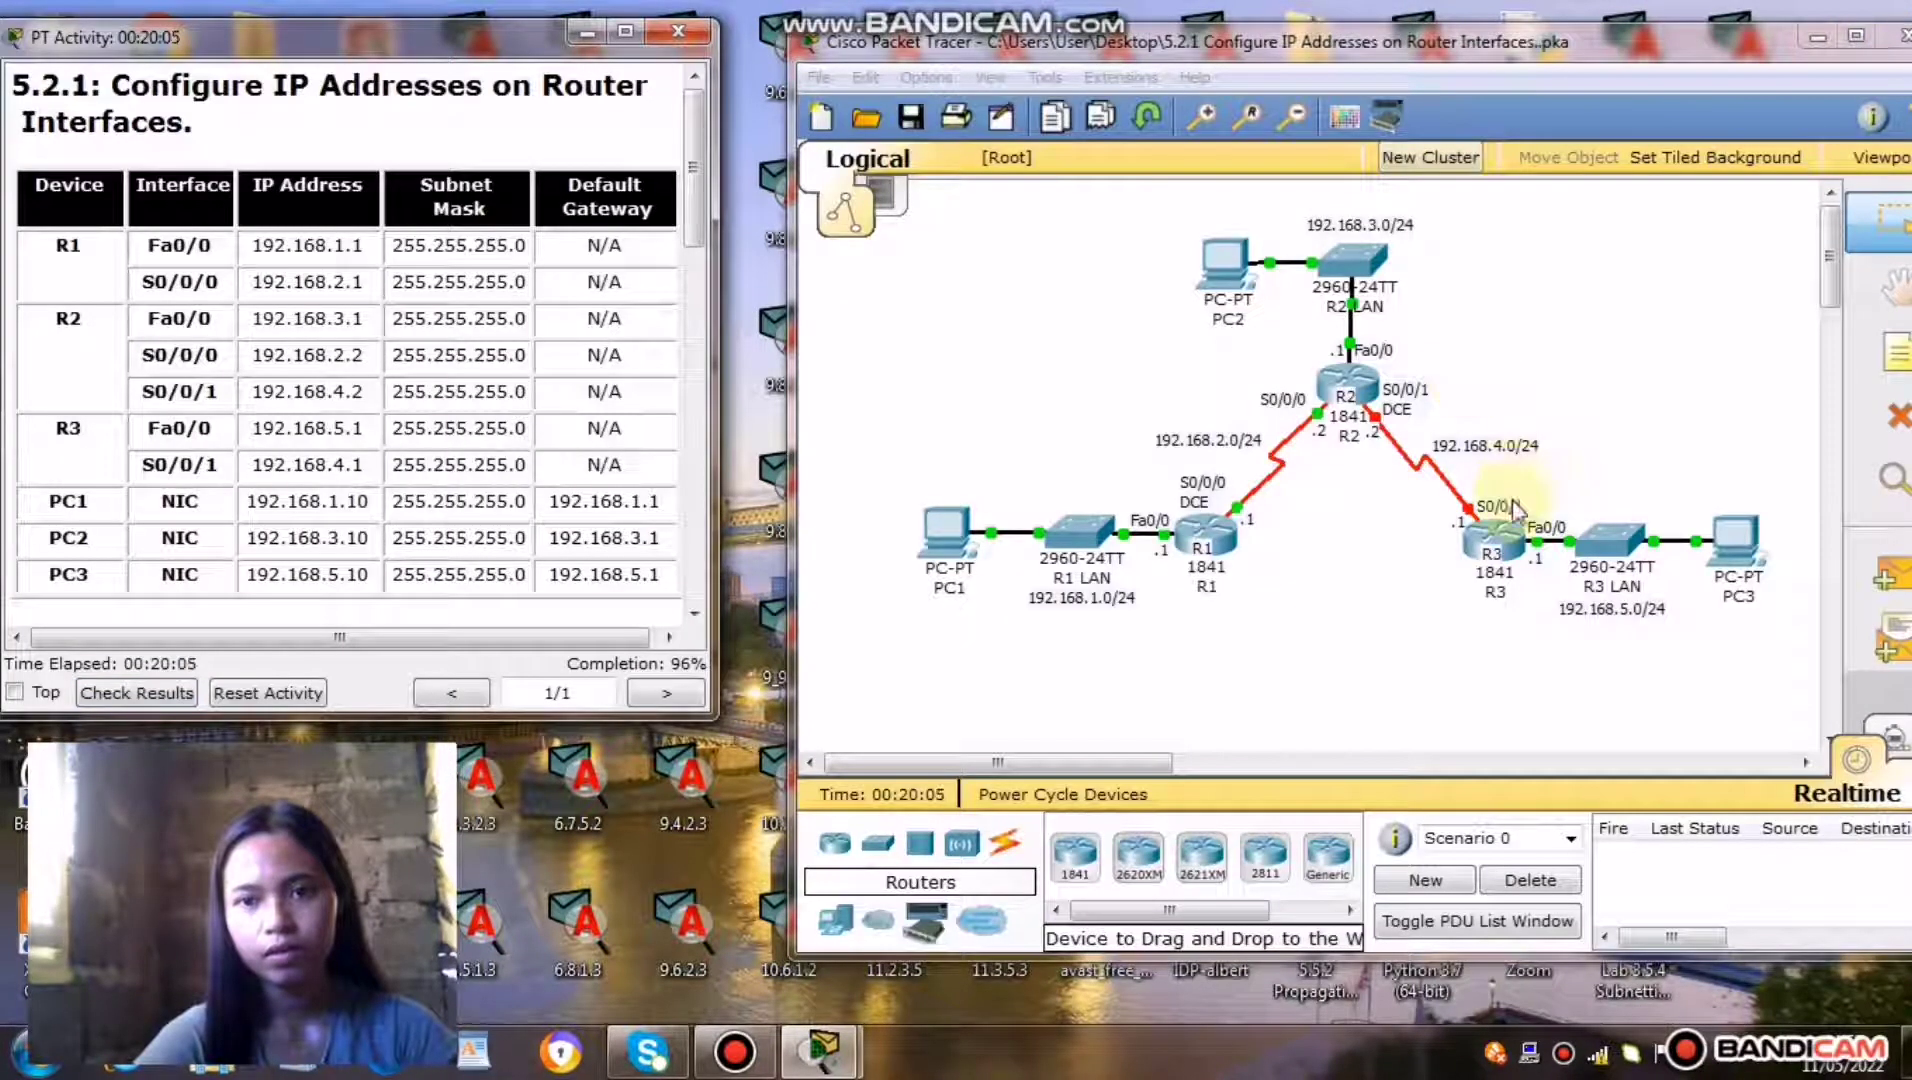
Step: Open R3's command line and enter configuration mode for its serial interface with conf t and int s0/0/1
left_click(1495, 540)
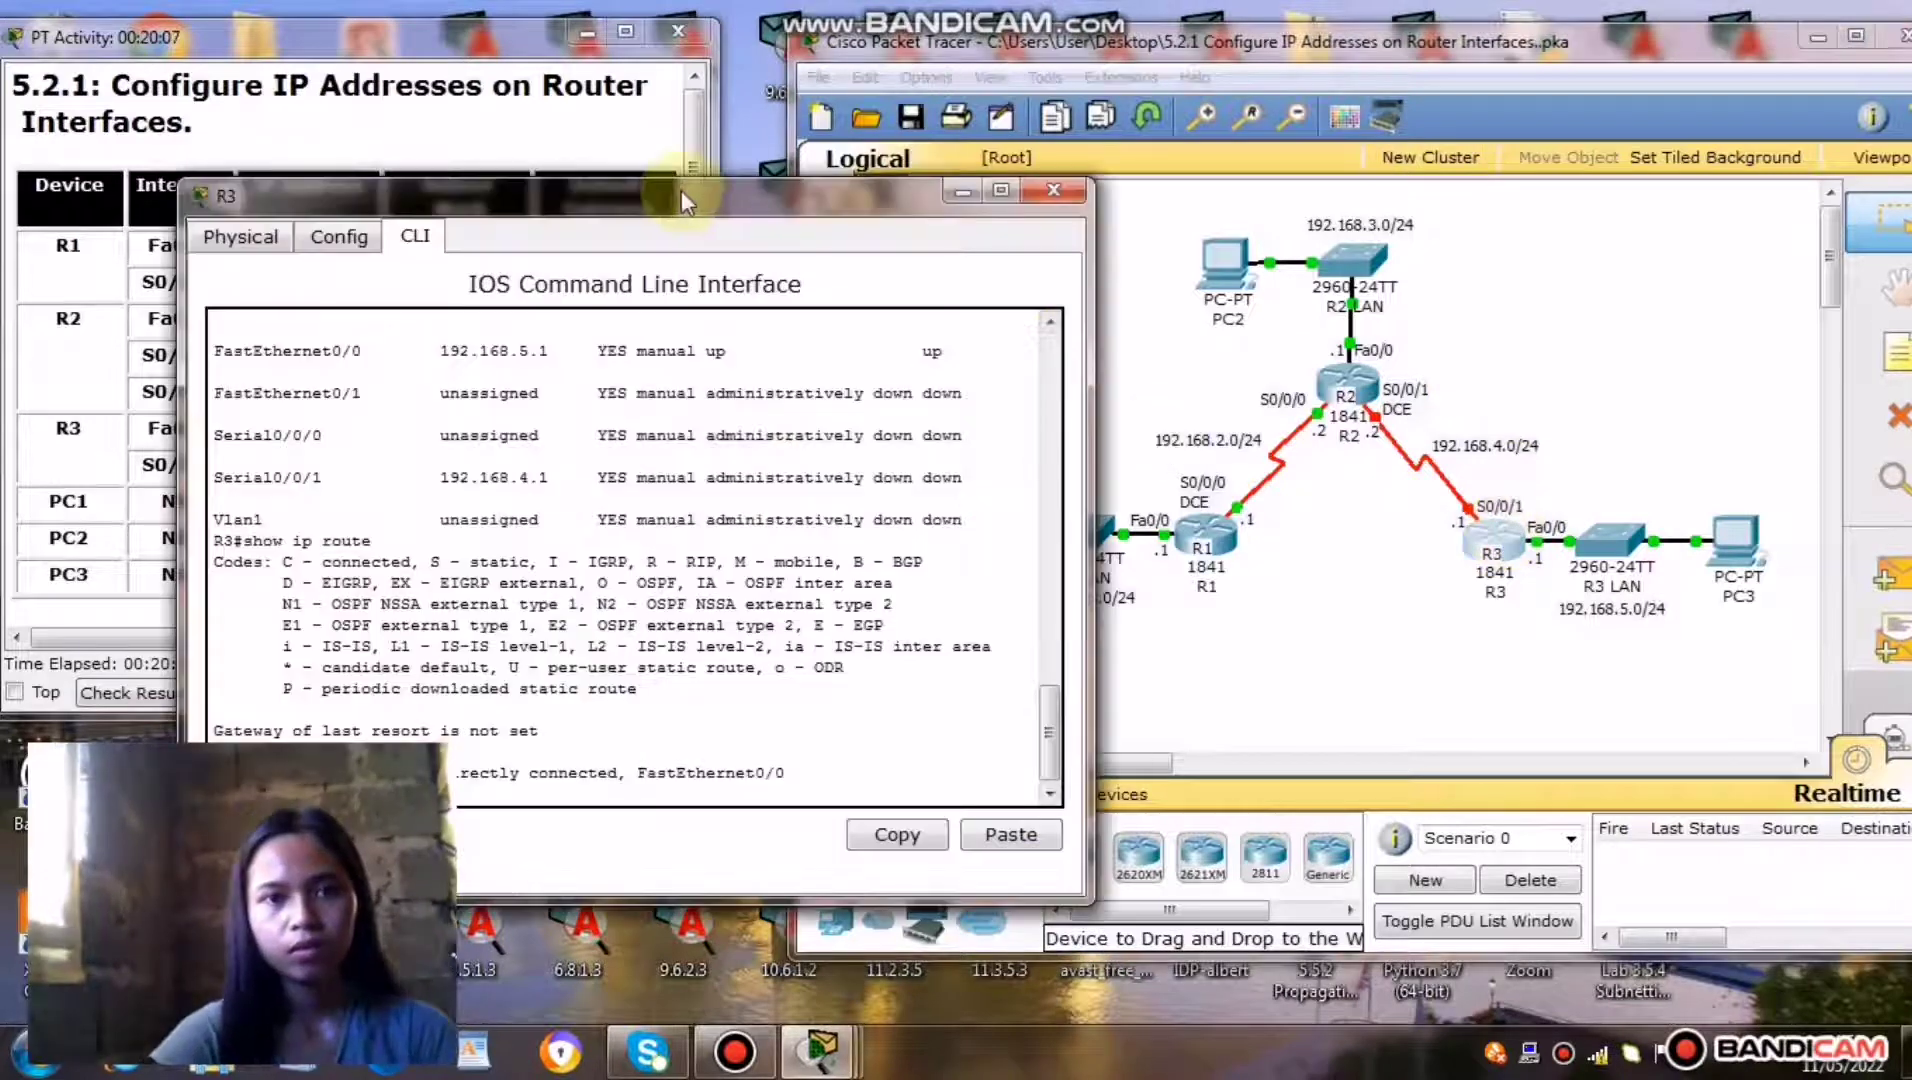
left_click_drag(681, 190, 1294, 127)
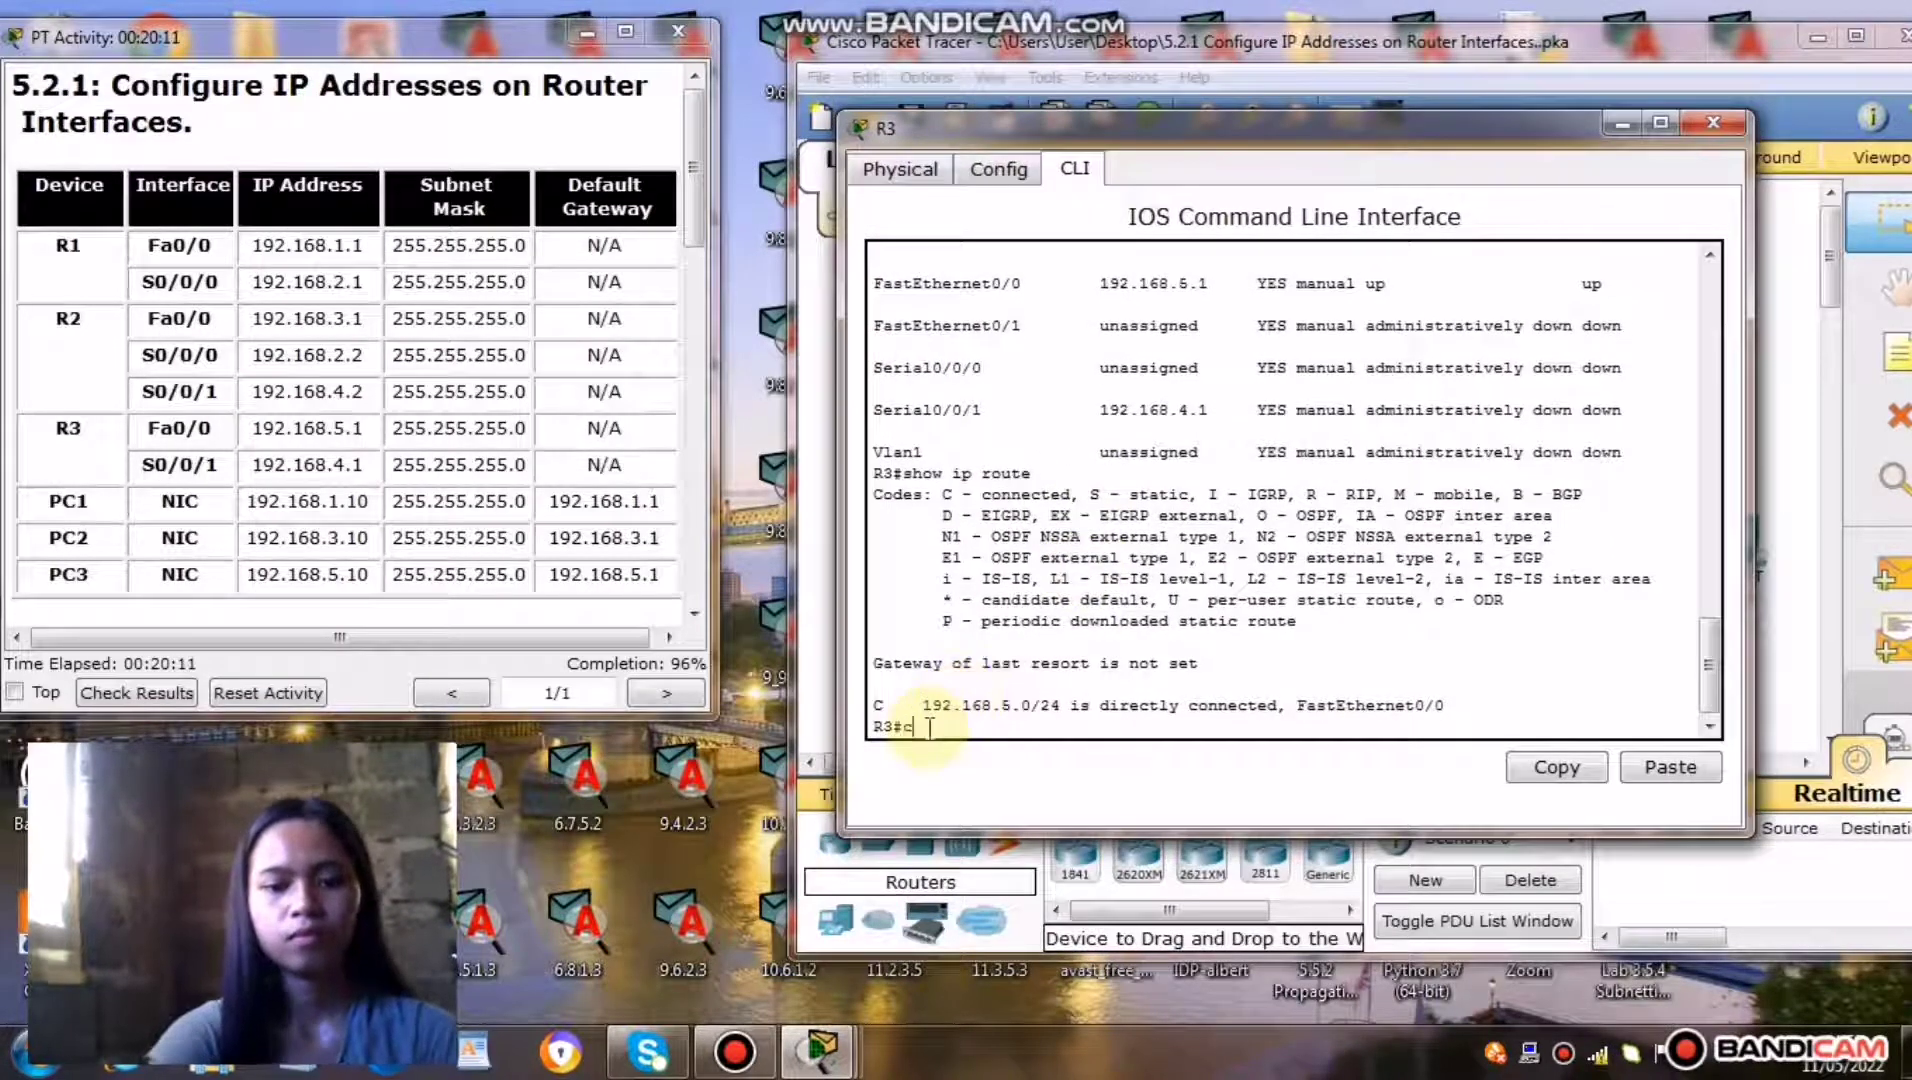
key("Return")
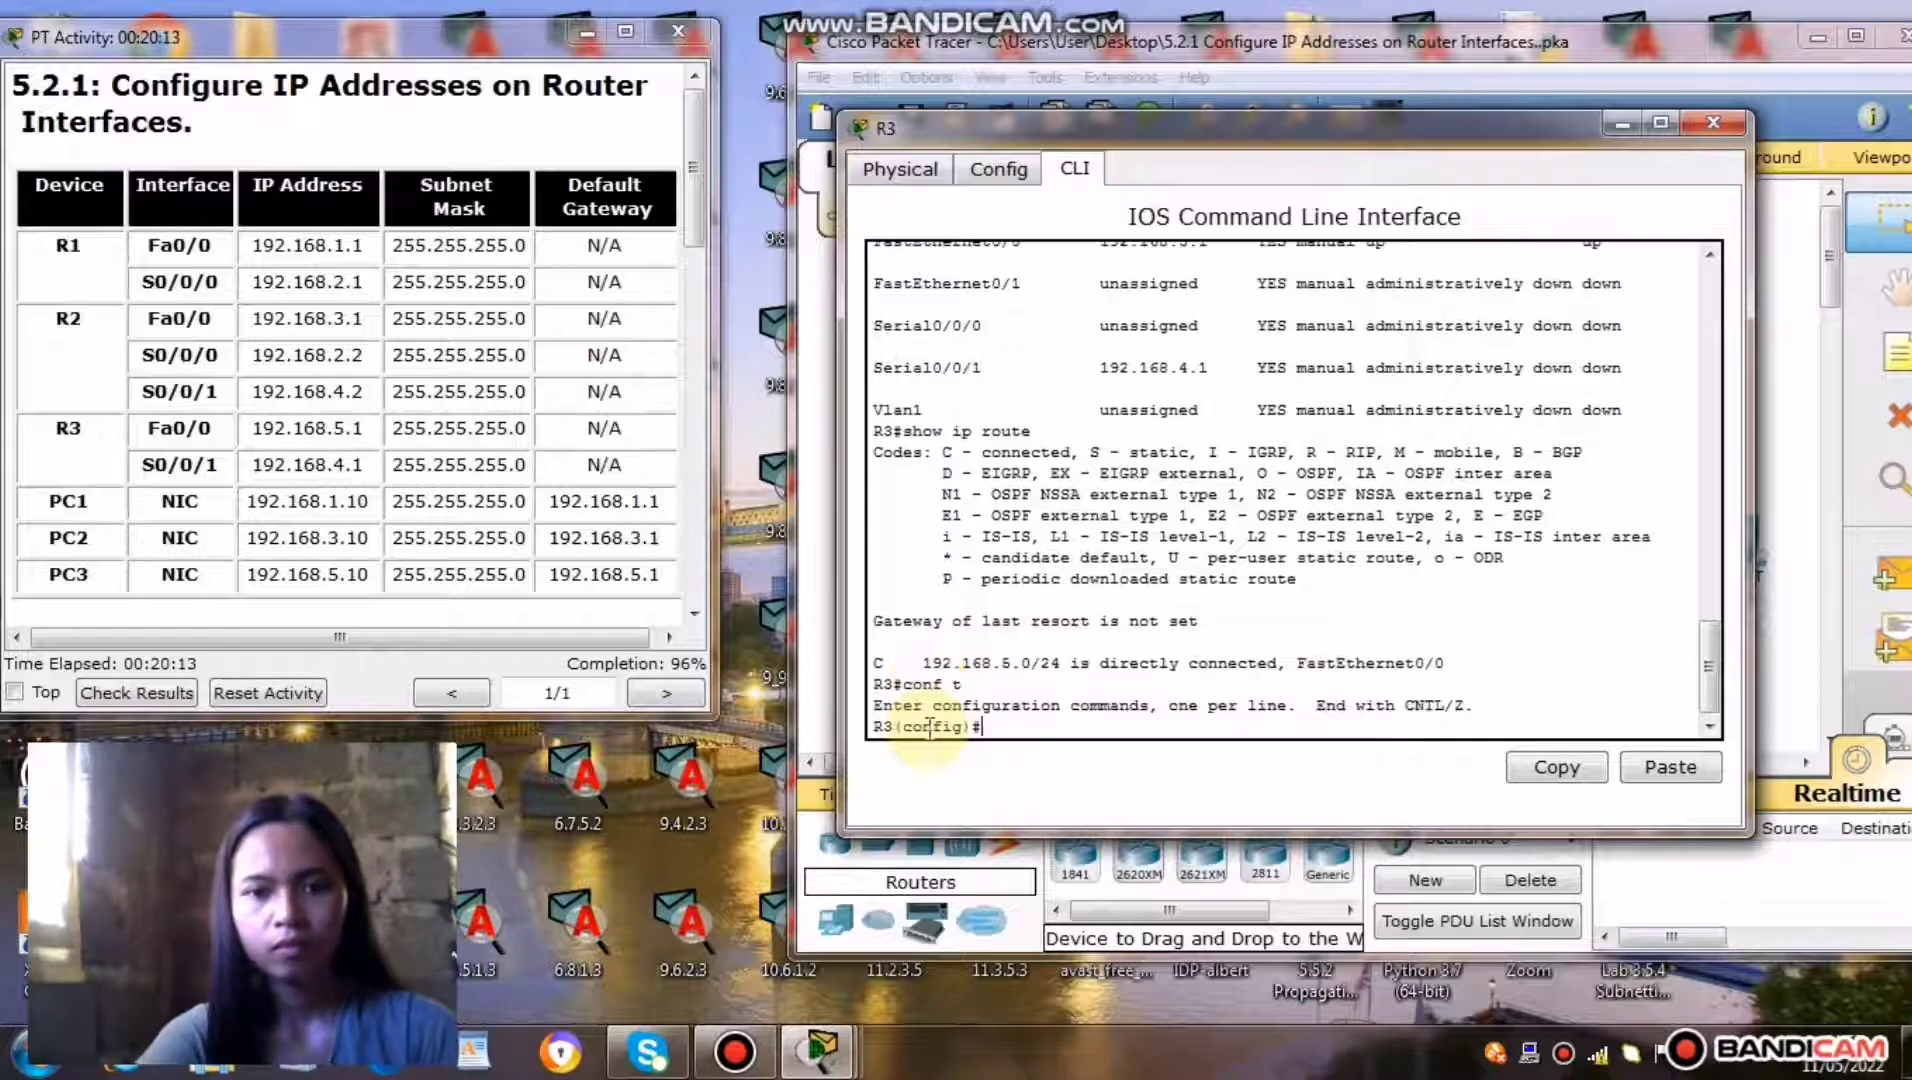
type("in")
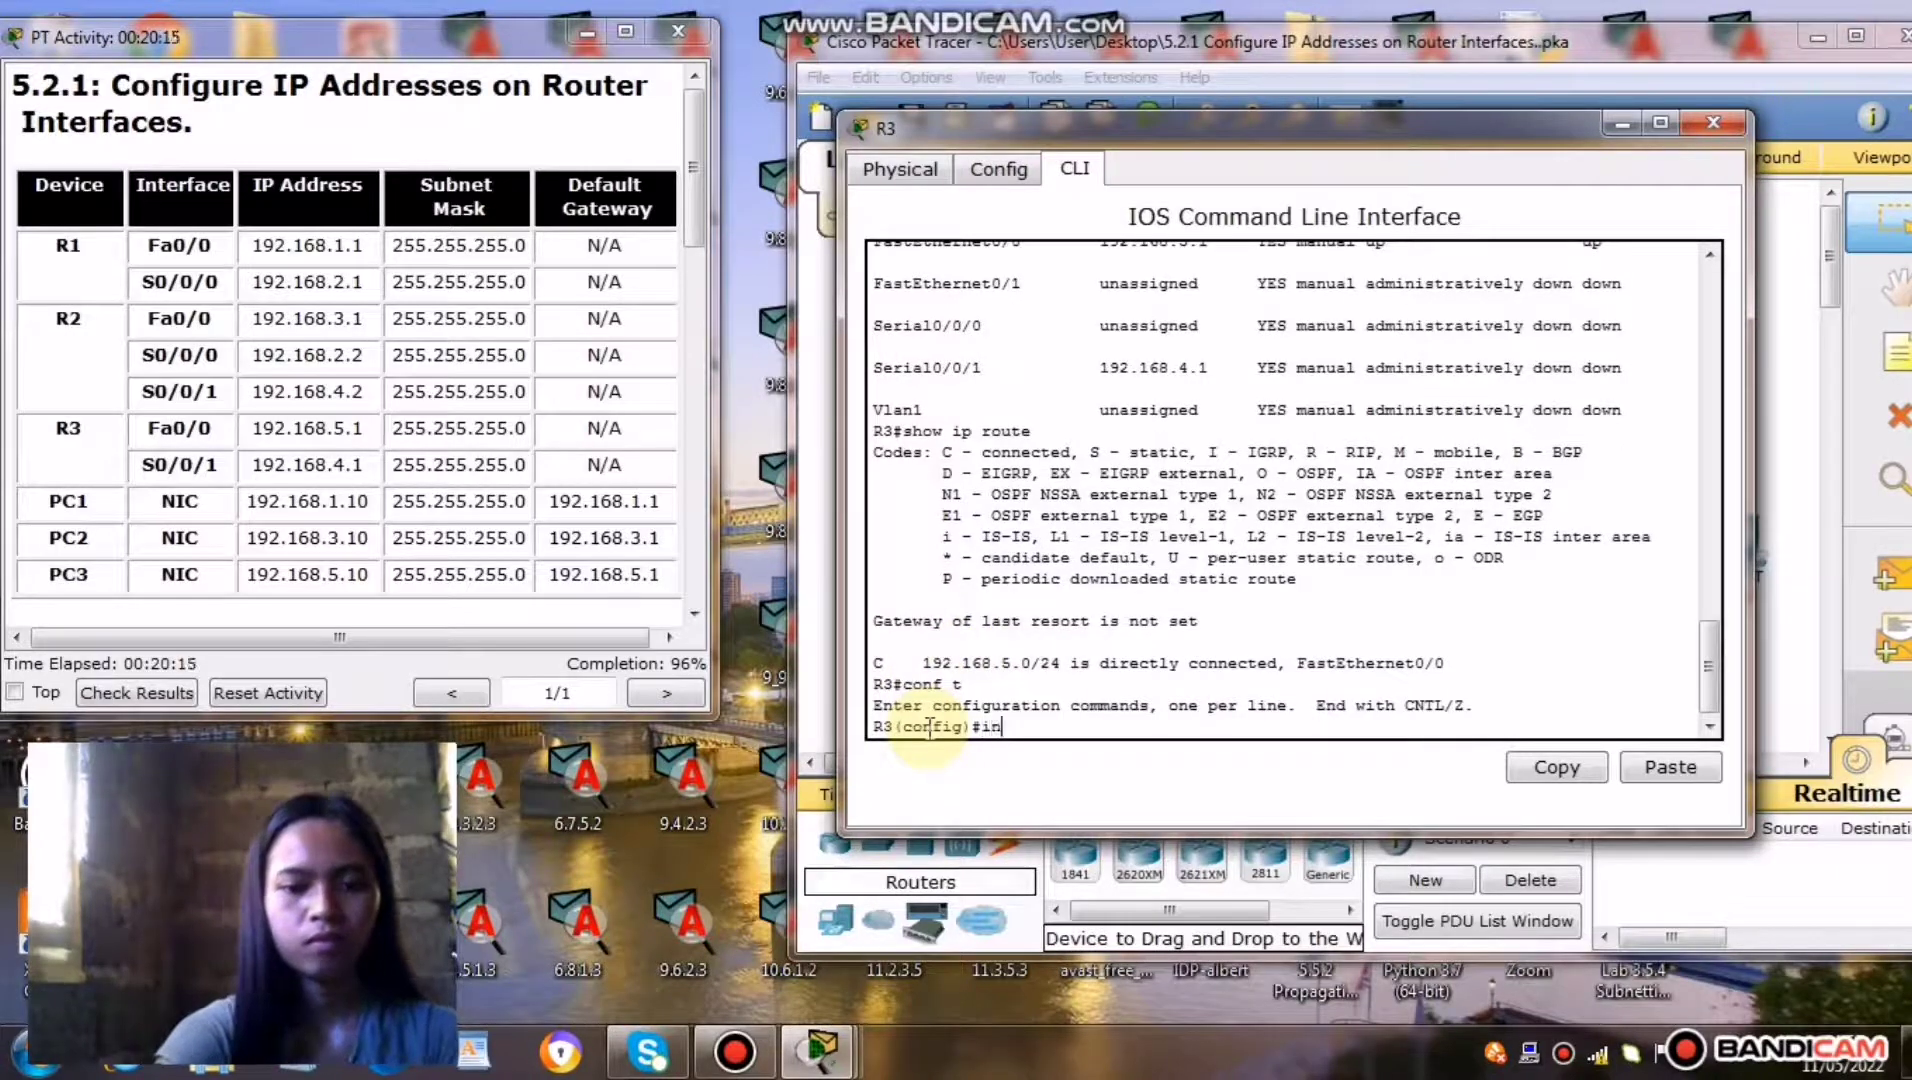
type("t ")
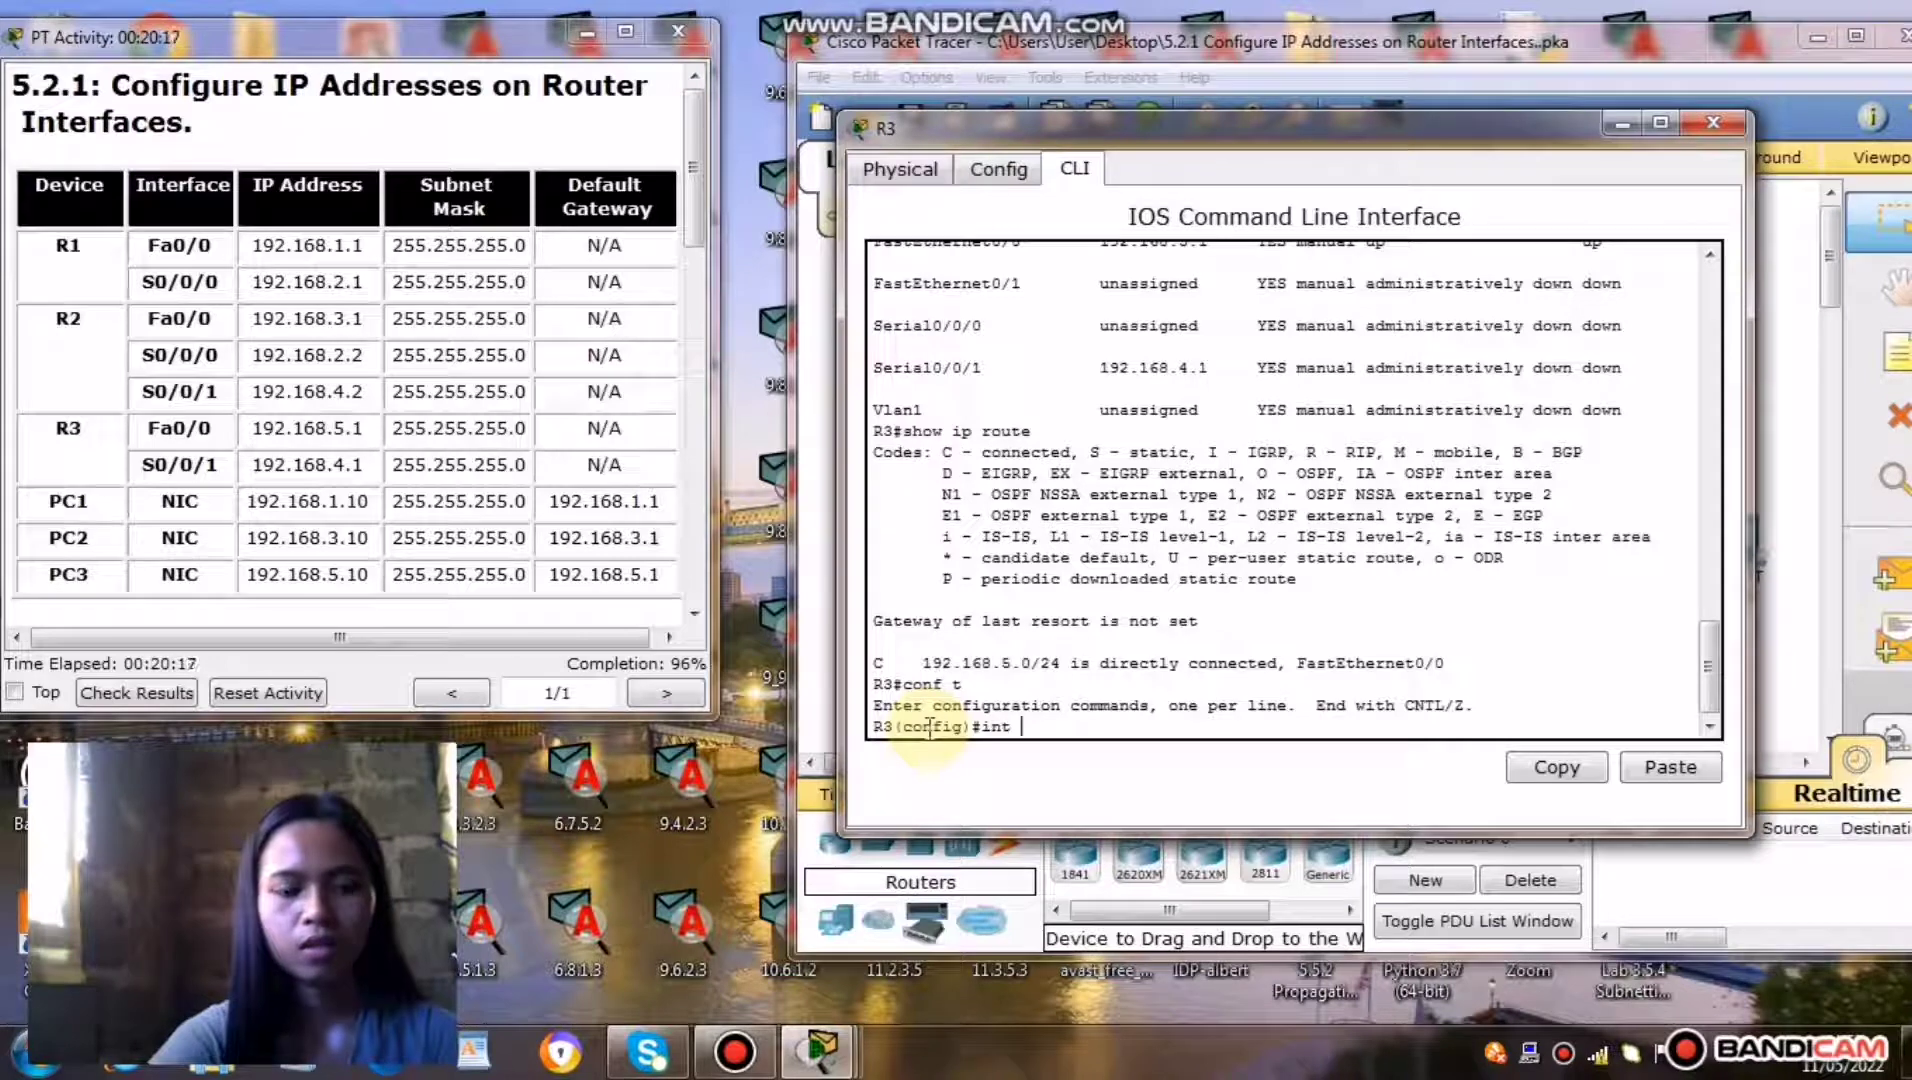
type("s0/0/")
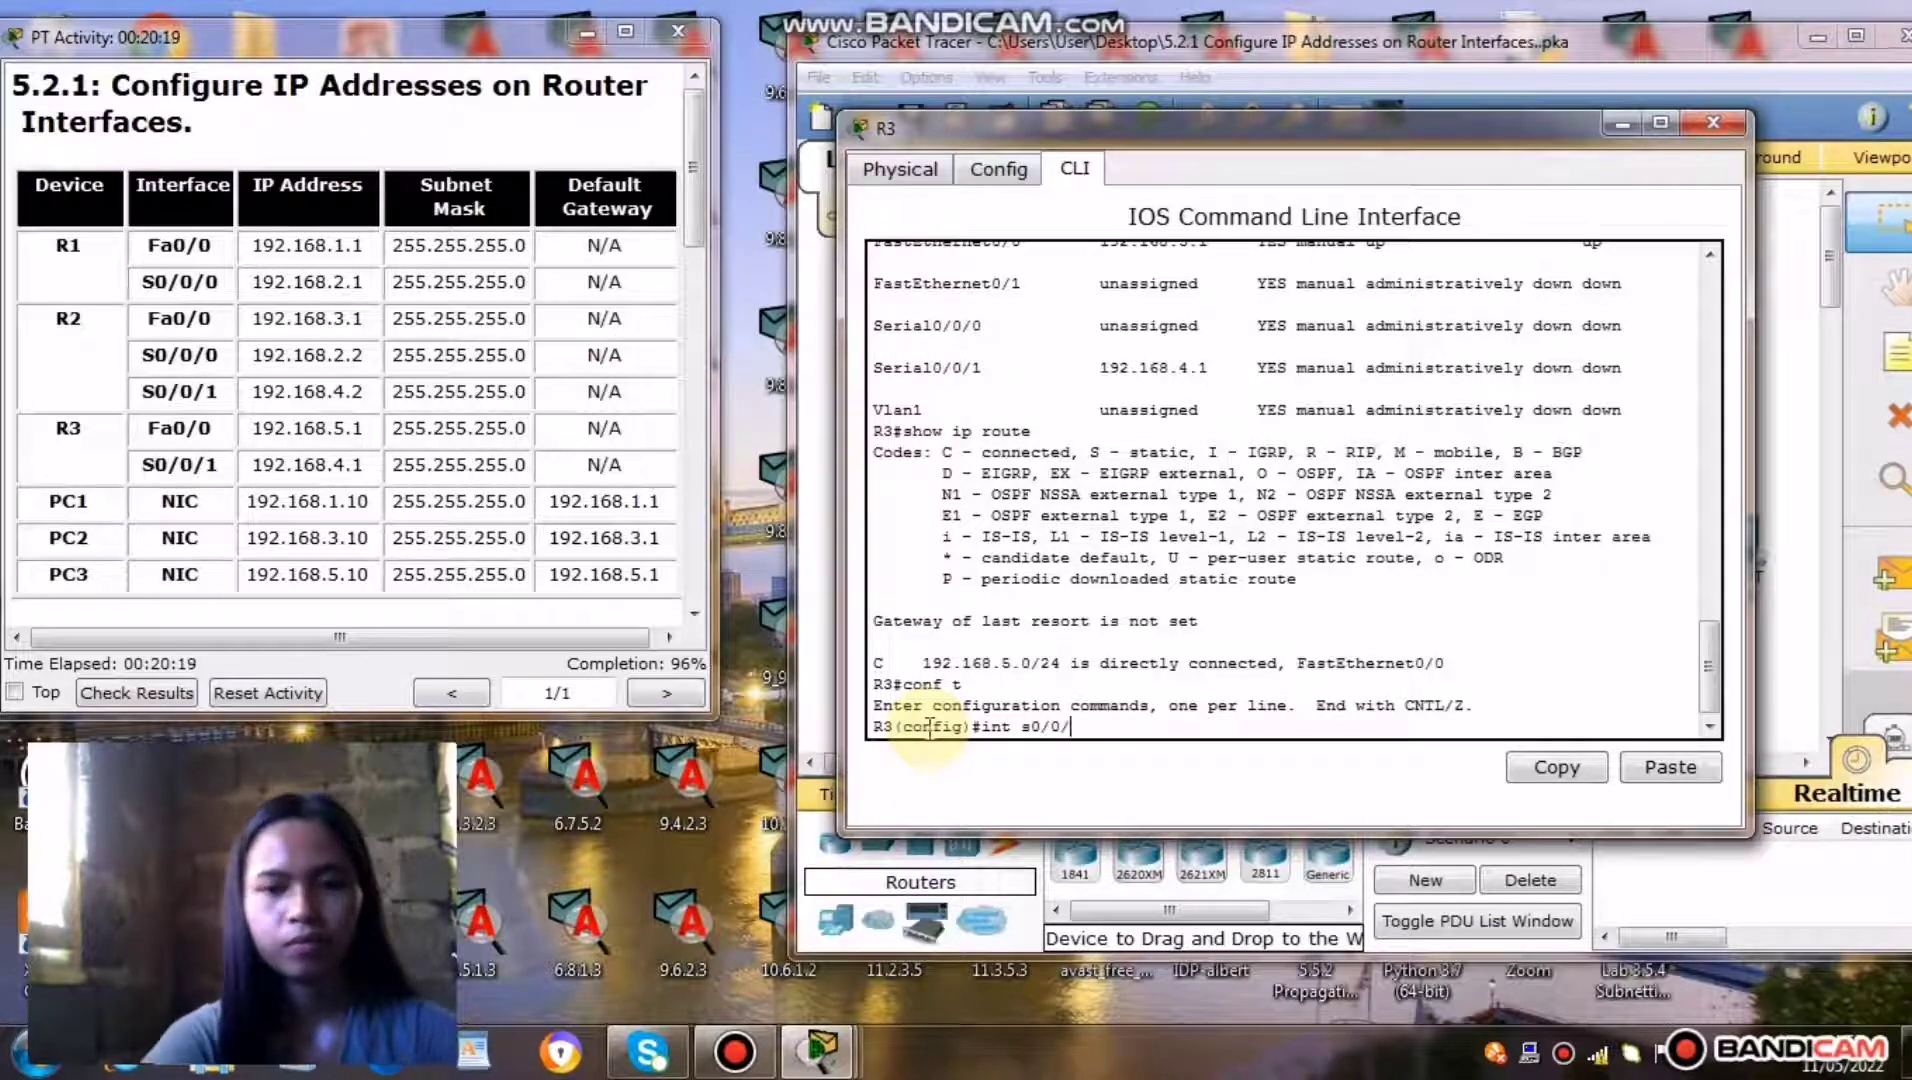
type("1")
key("Return")
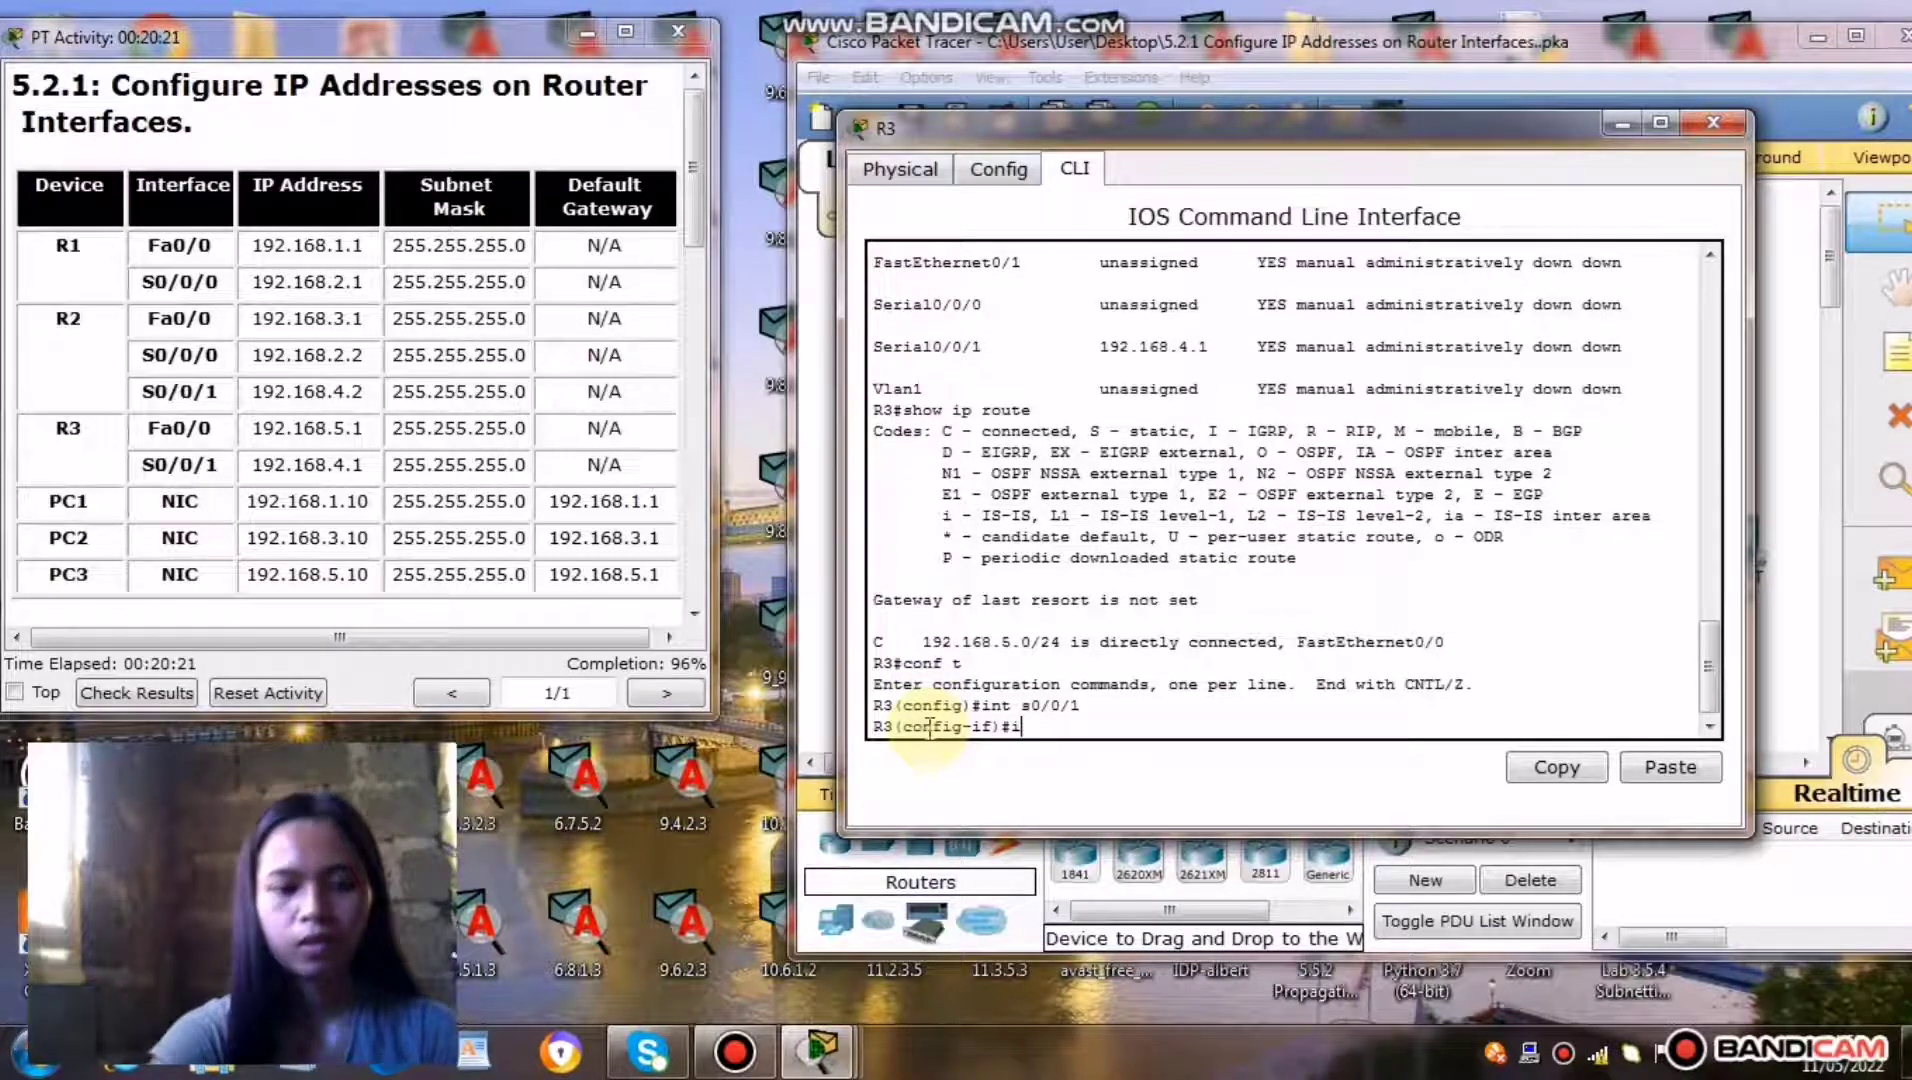
Step: Assign IP address 192.168.4.1 with subnet mask 255.255.255.0 to R3's S0/0/1, copying the address from the addressing table
type("ip address")
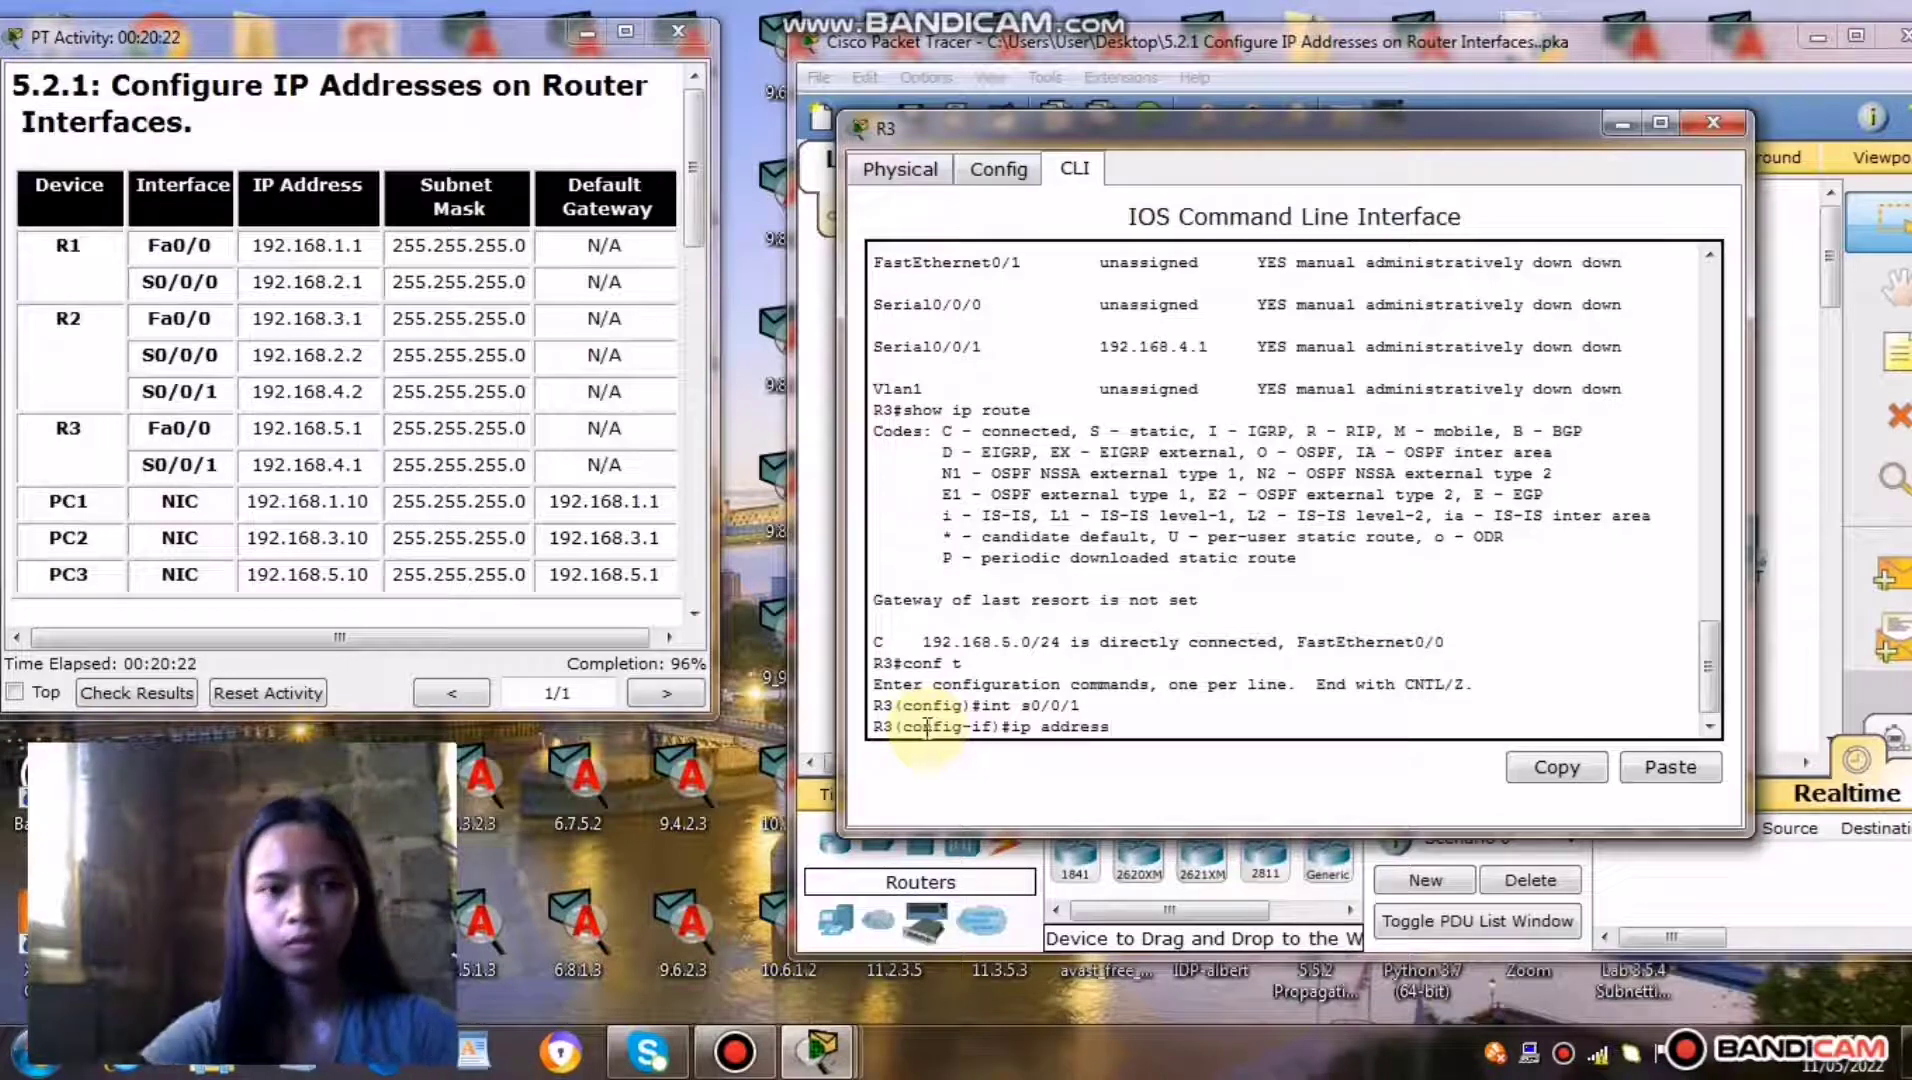
left_click_drag(255, 470, 345, 470)
right_click(342, 464)
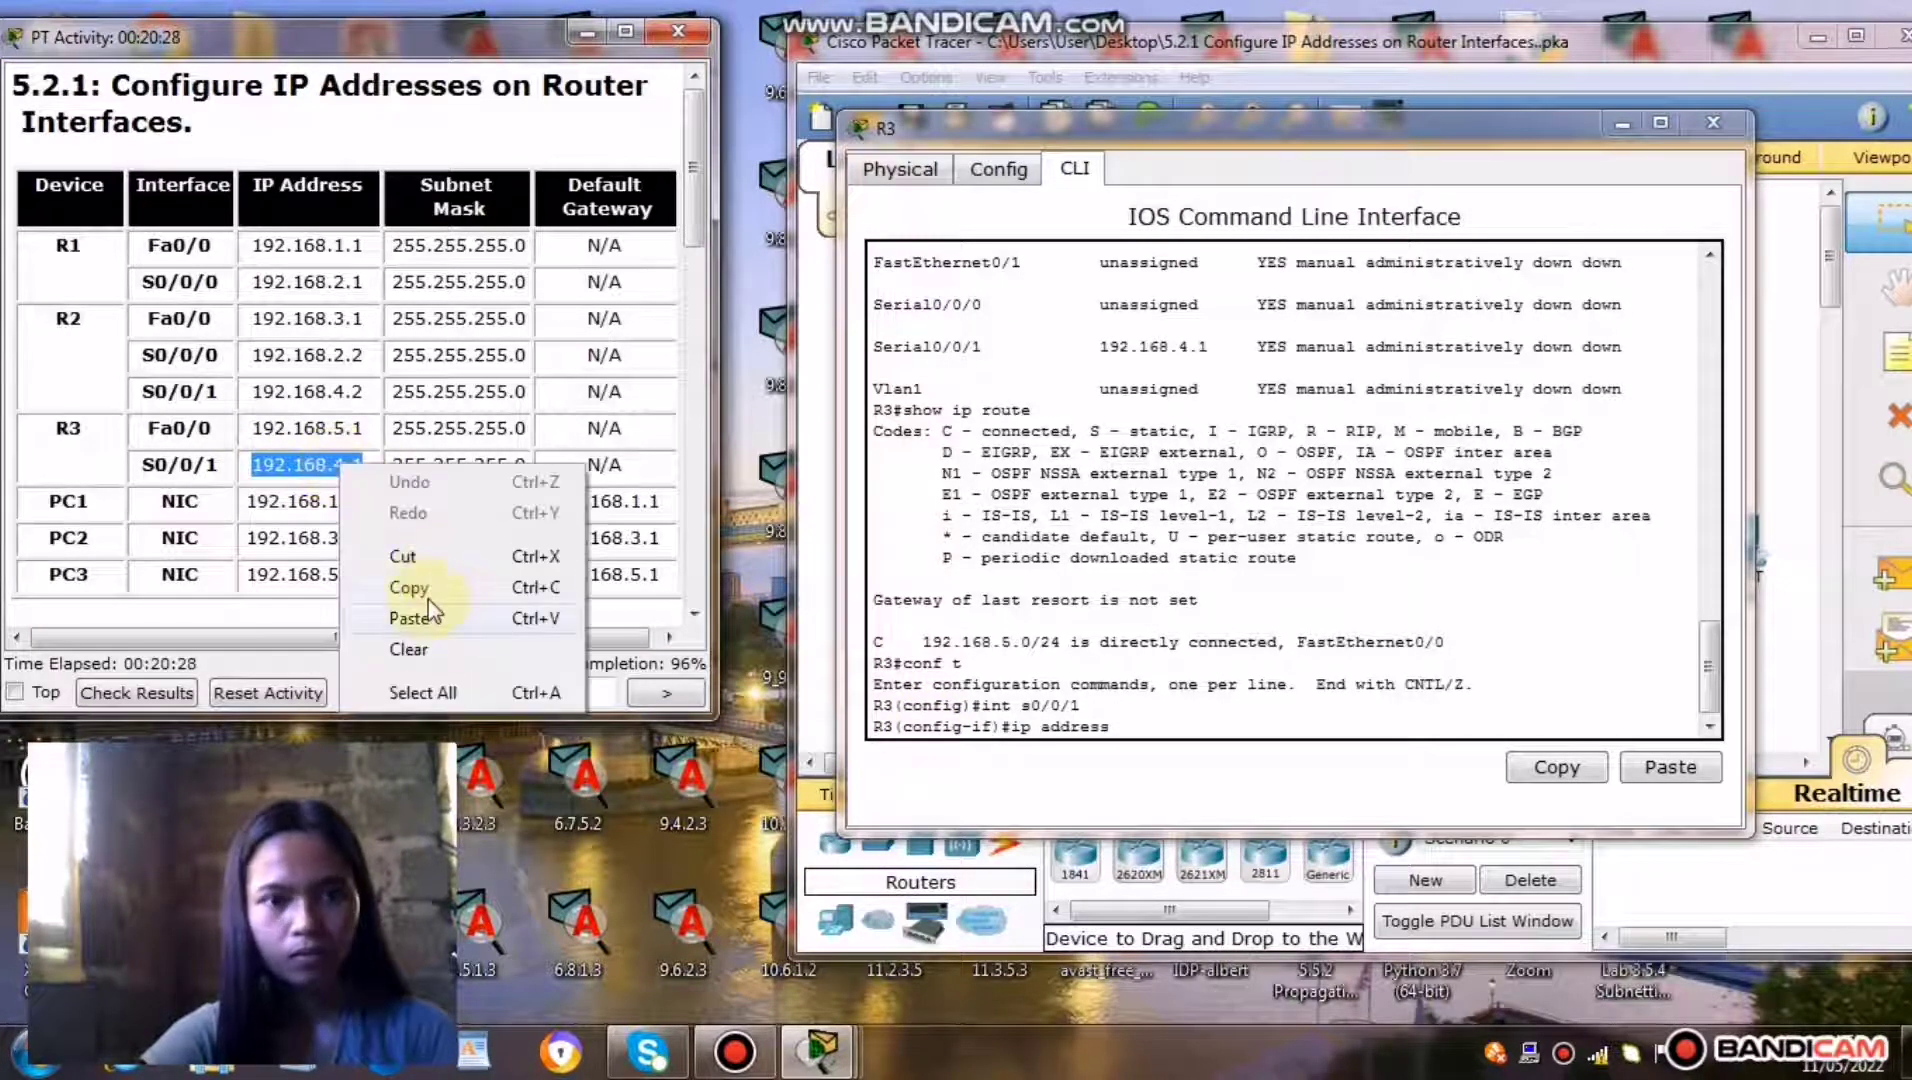
left_click(429, 592)
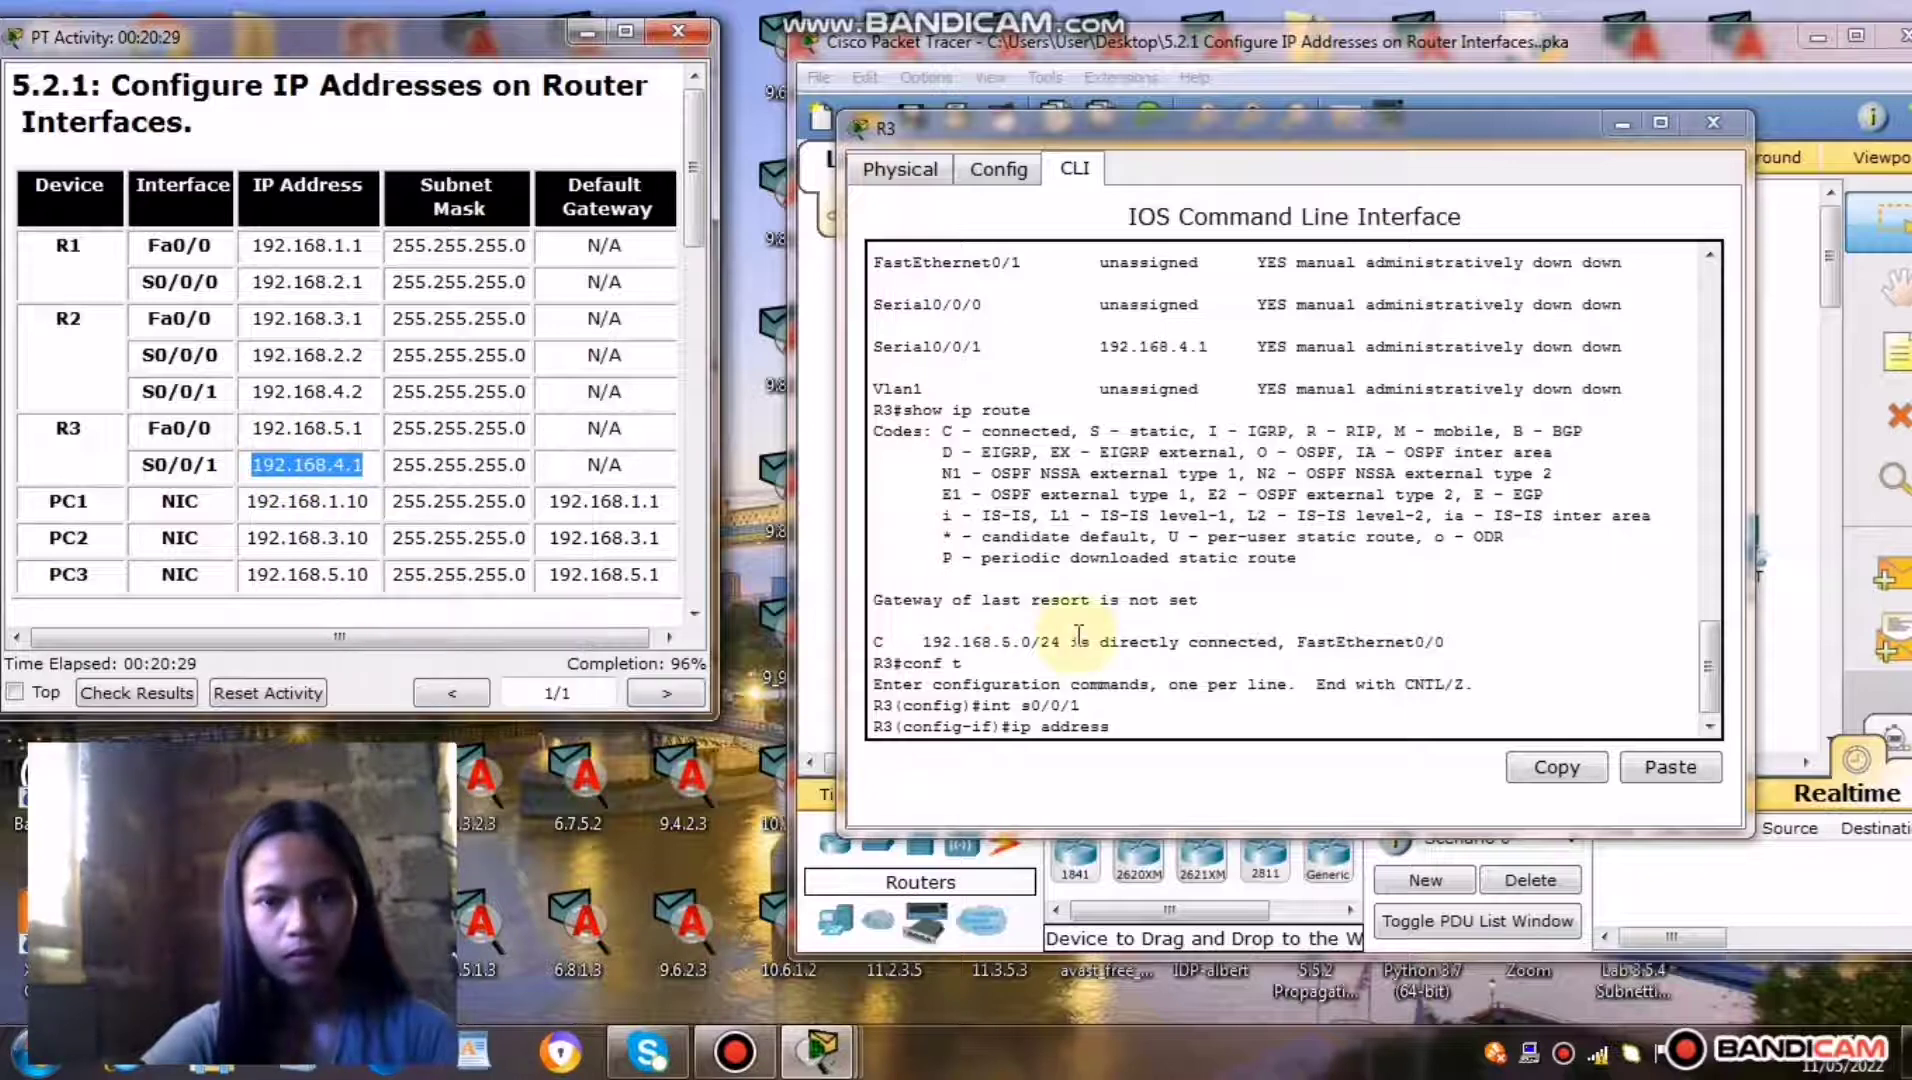
left_click(1129, 738)
right_click(1125, 738)
left_click(1198, 789)
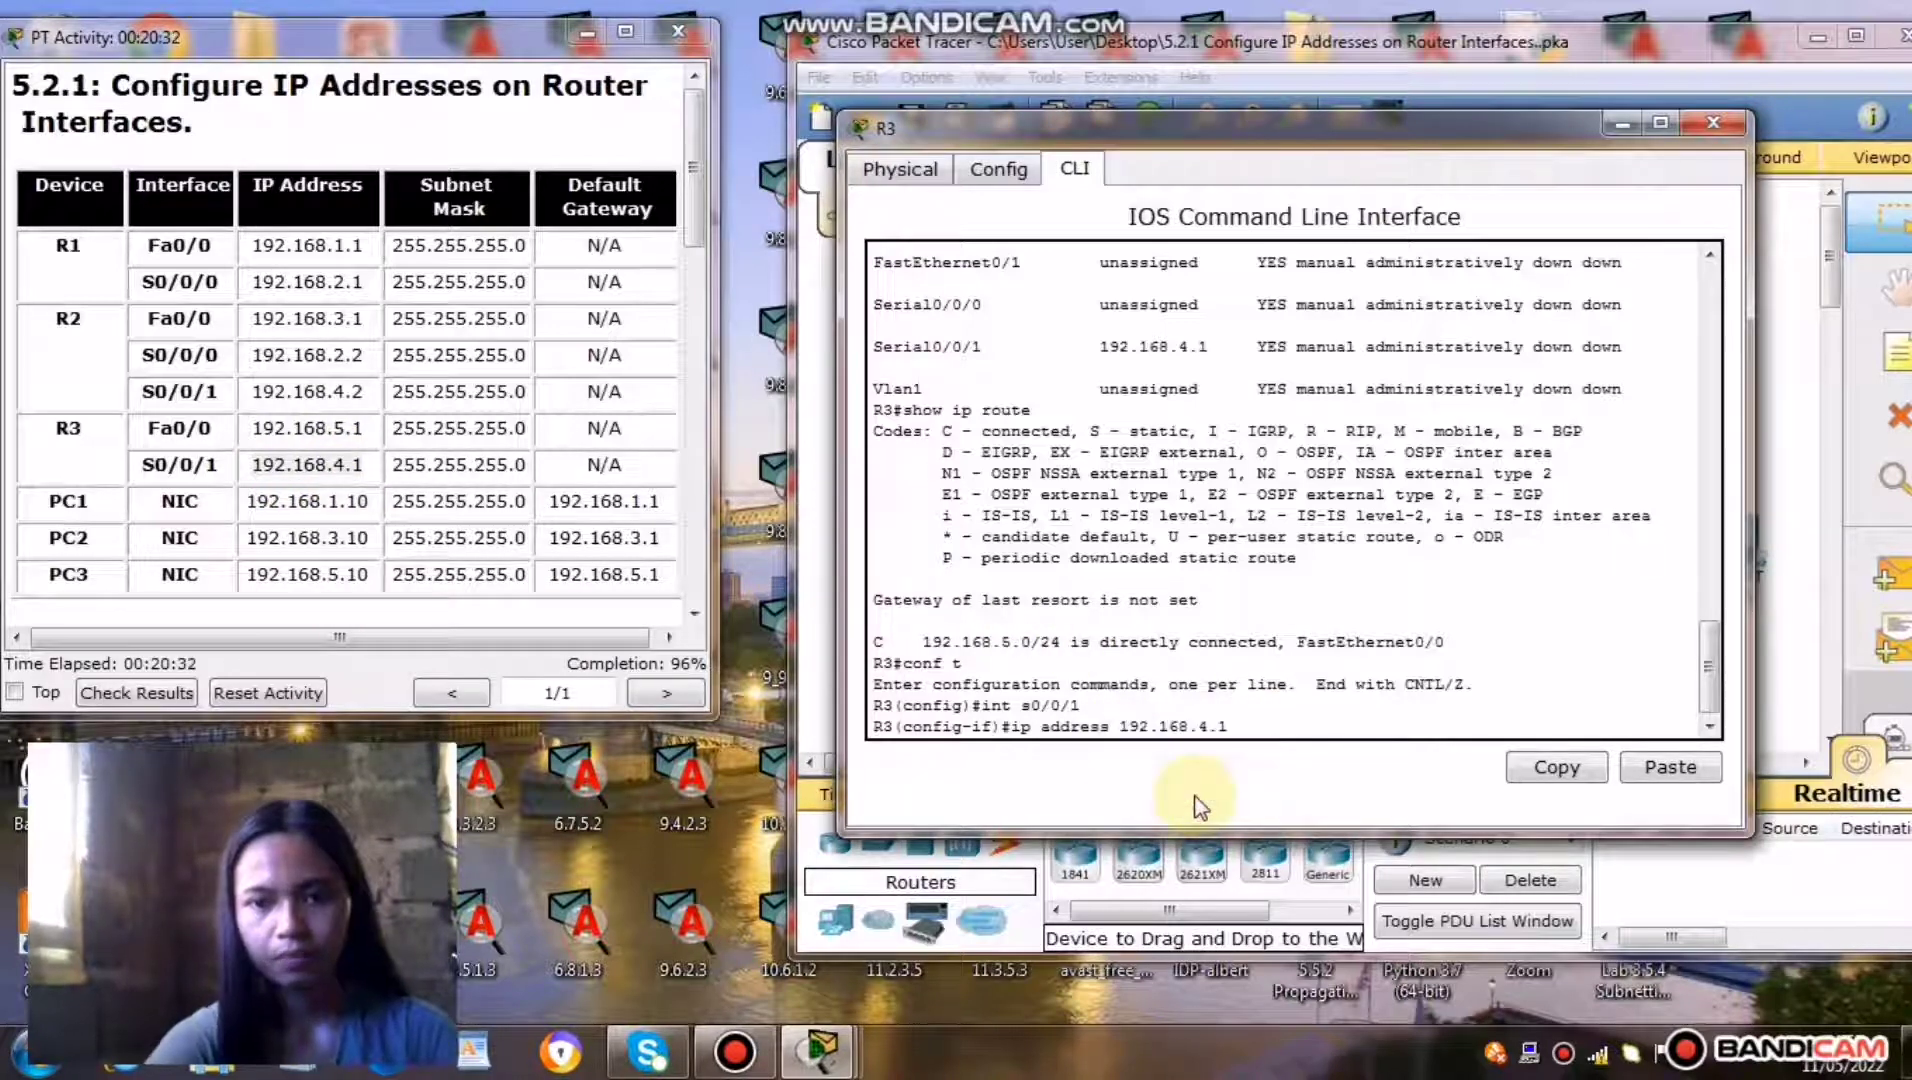
type("255.2")
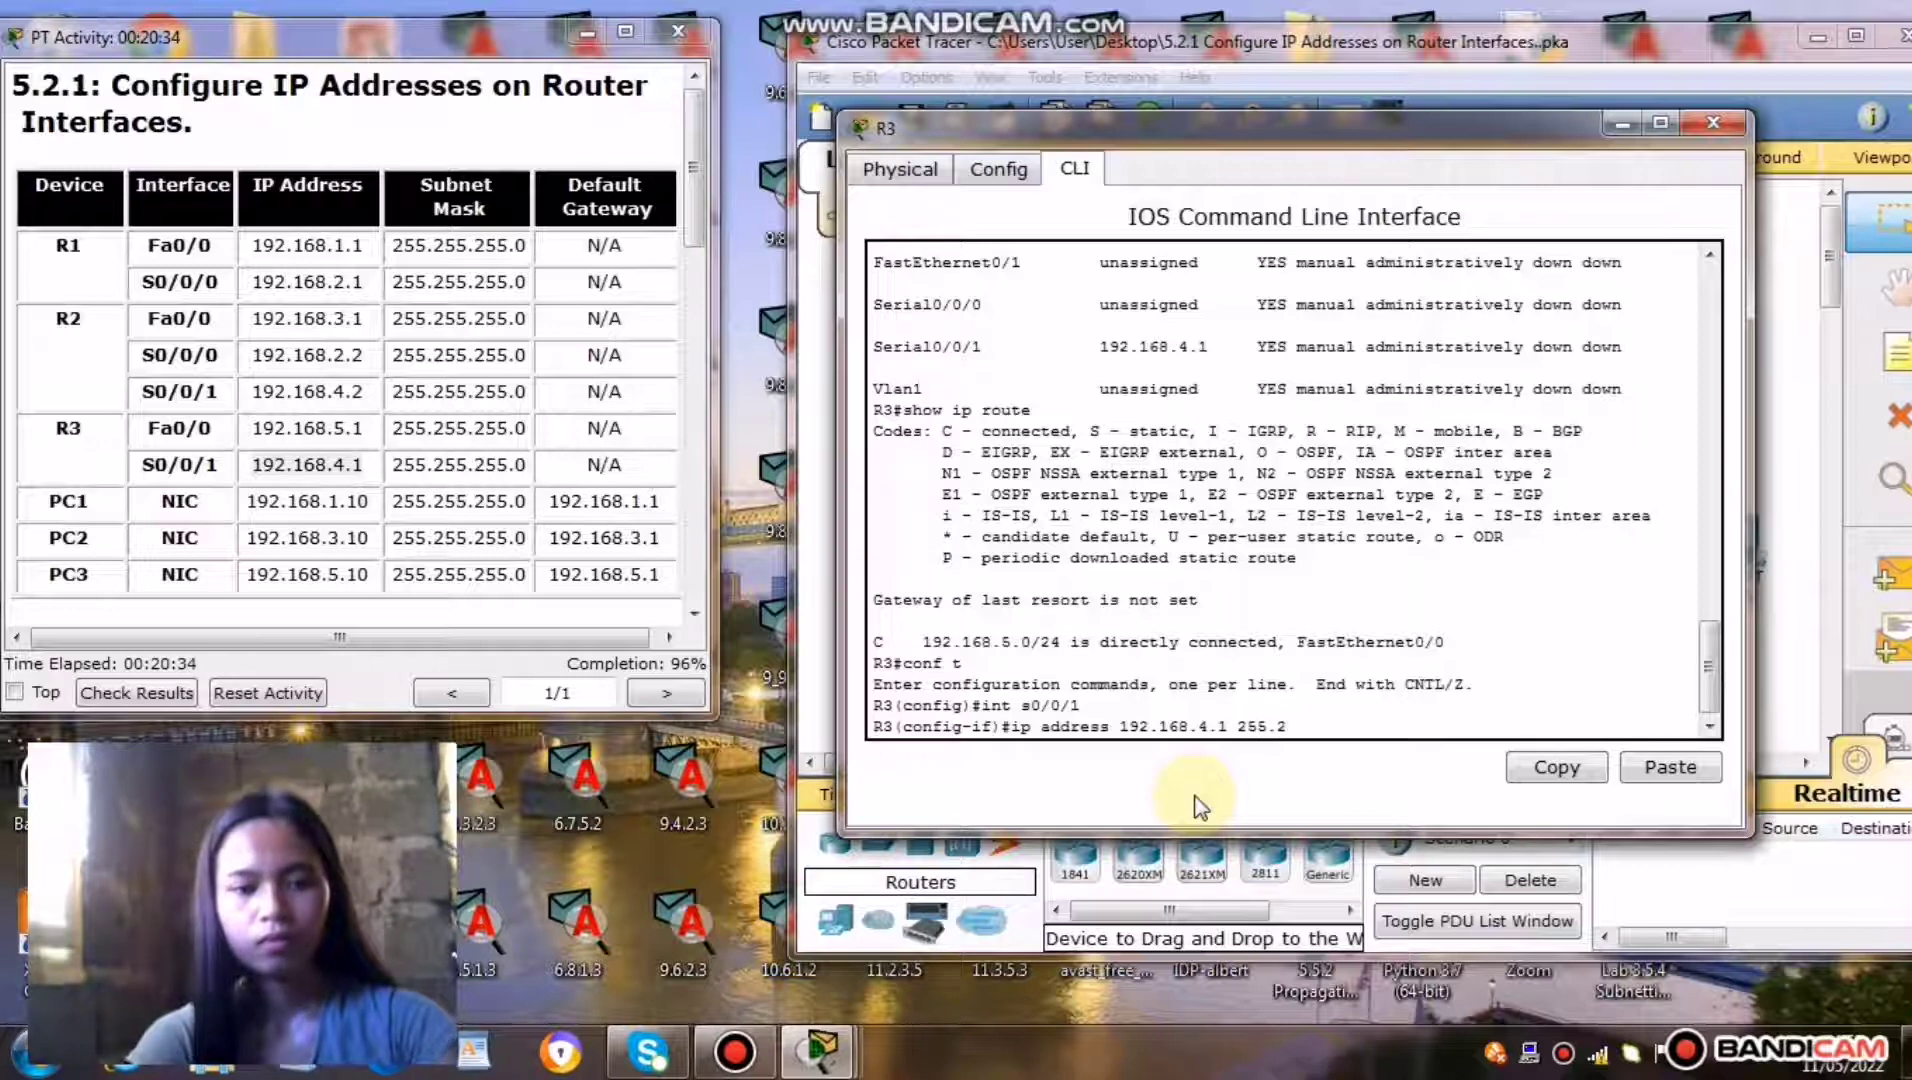
type("55.255.0")
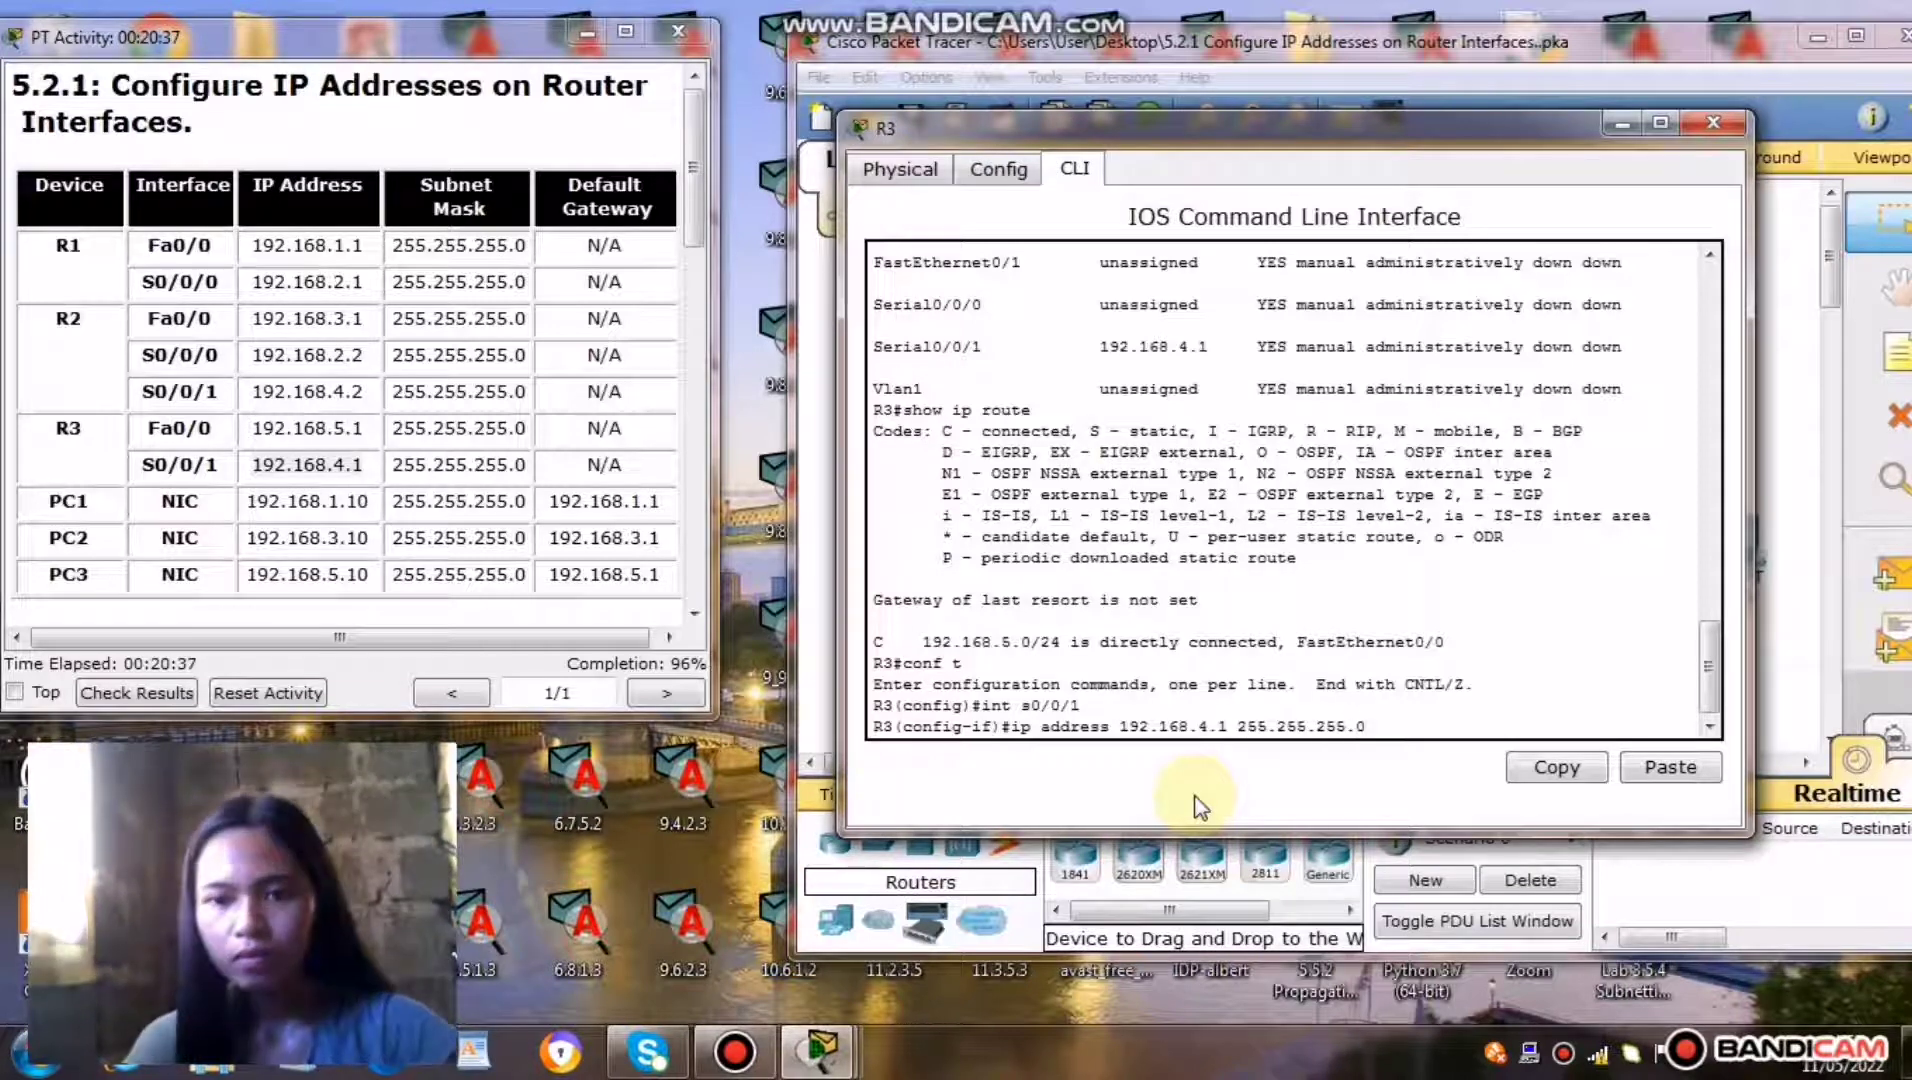
key("Return")
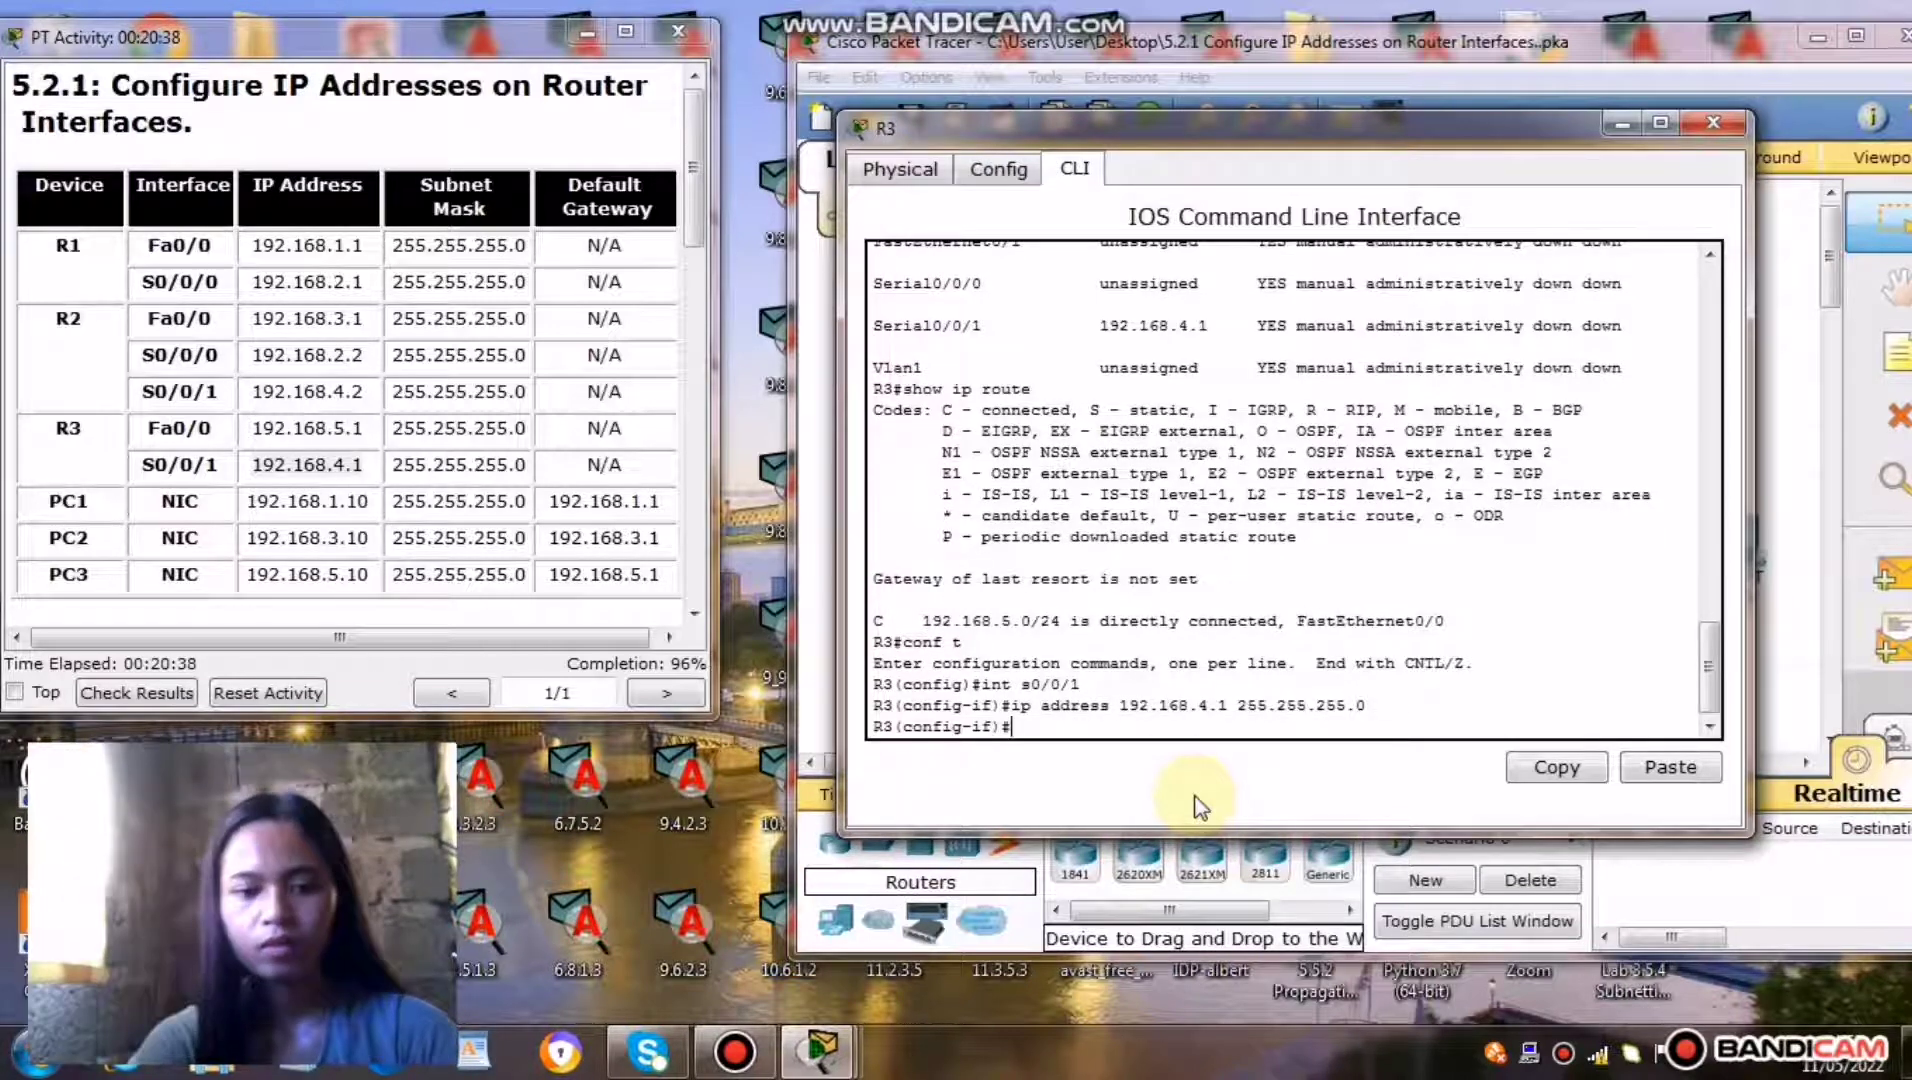
Step: Activate R3's S0/0/1 interface with no shutdown and close the router's window
type("no shutdown")
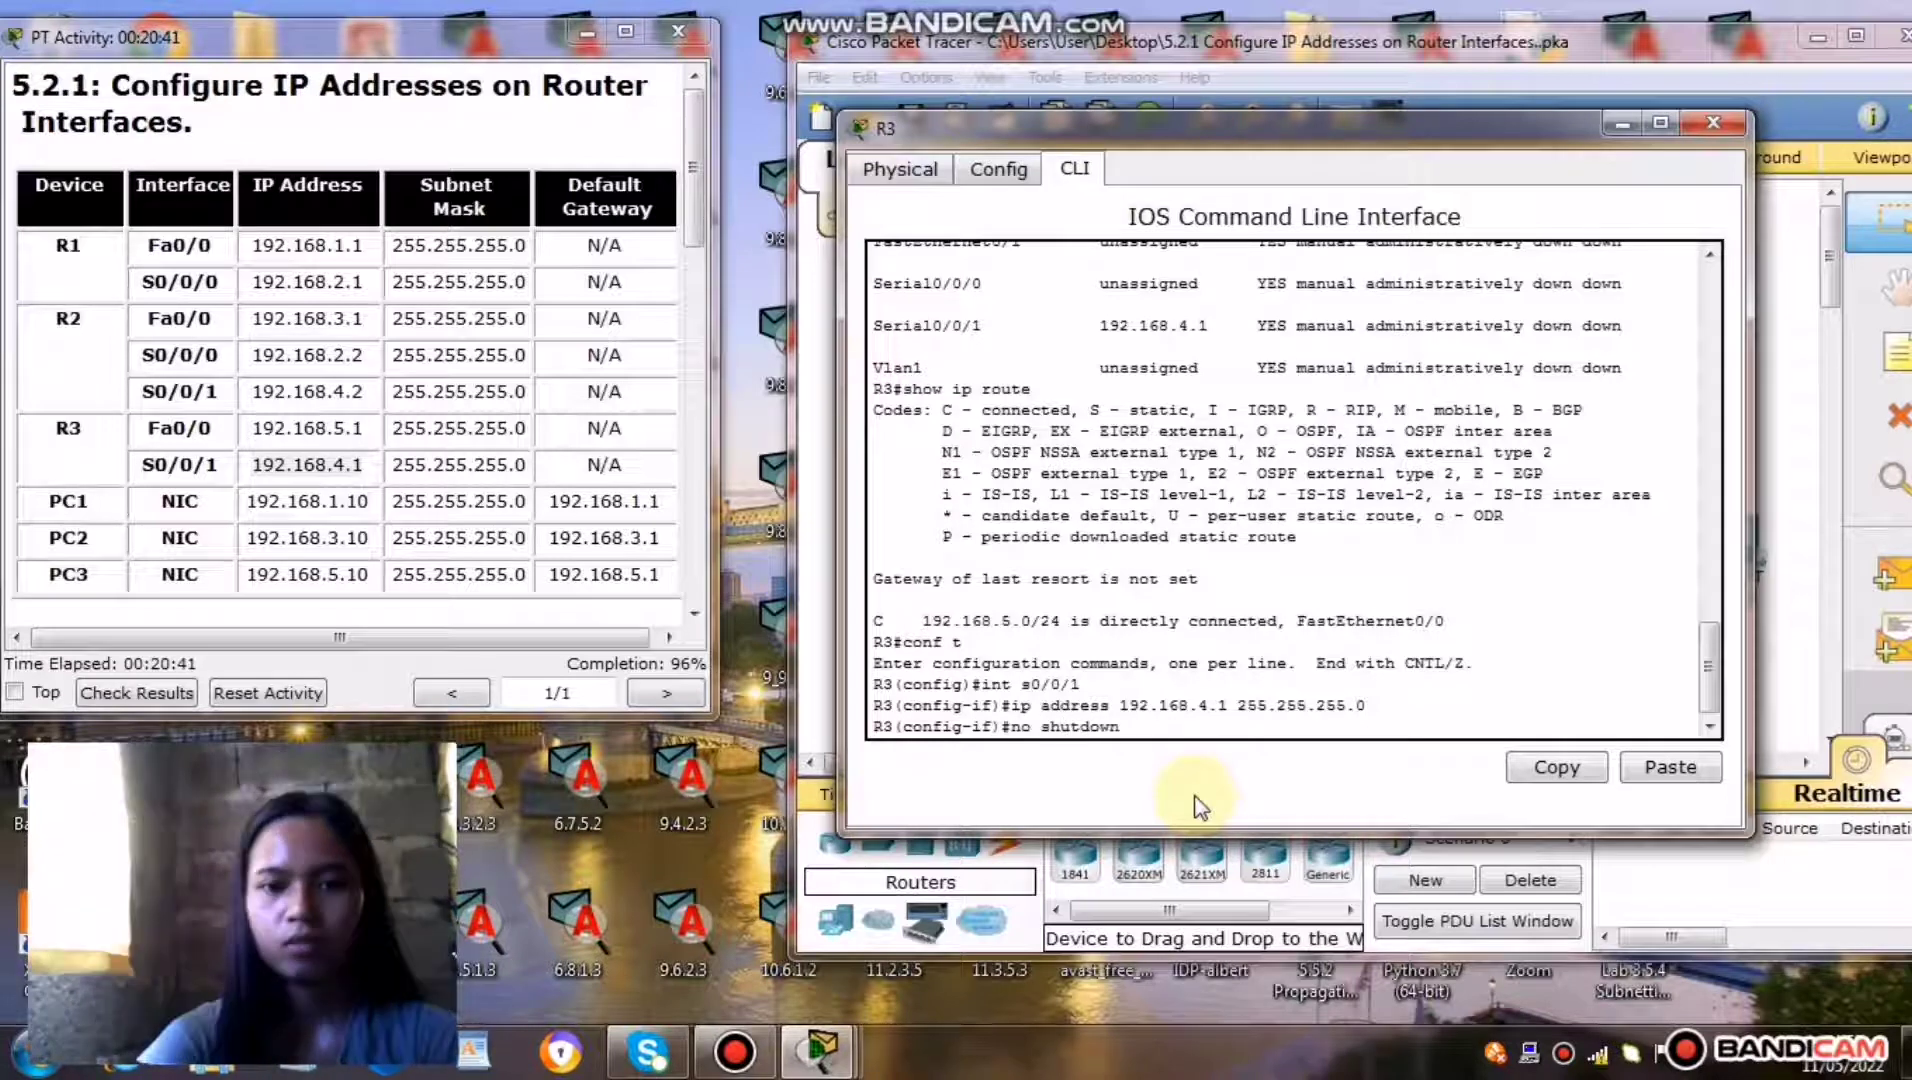
key("Return")
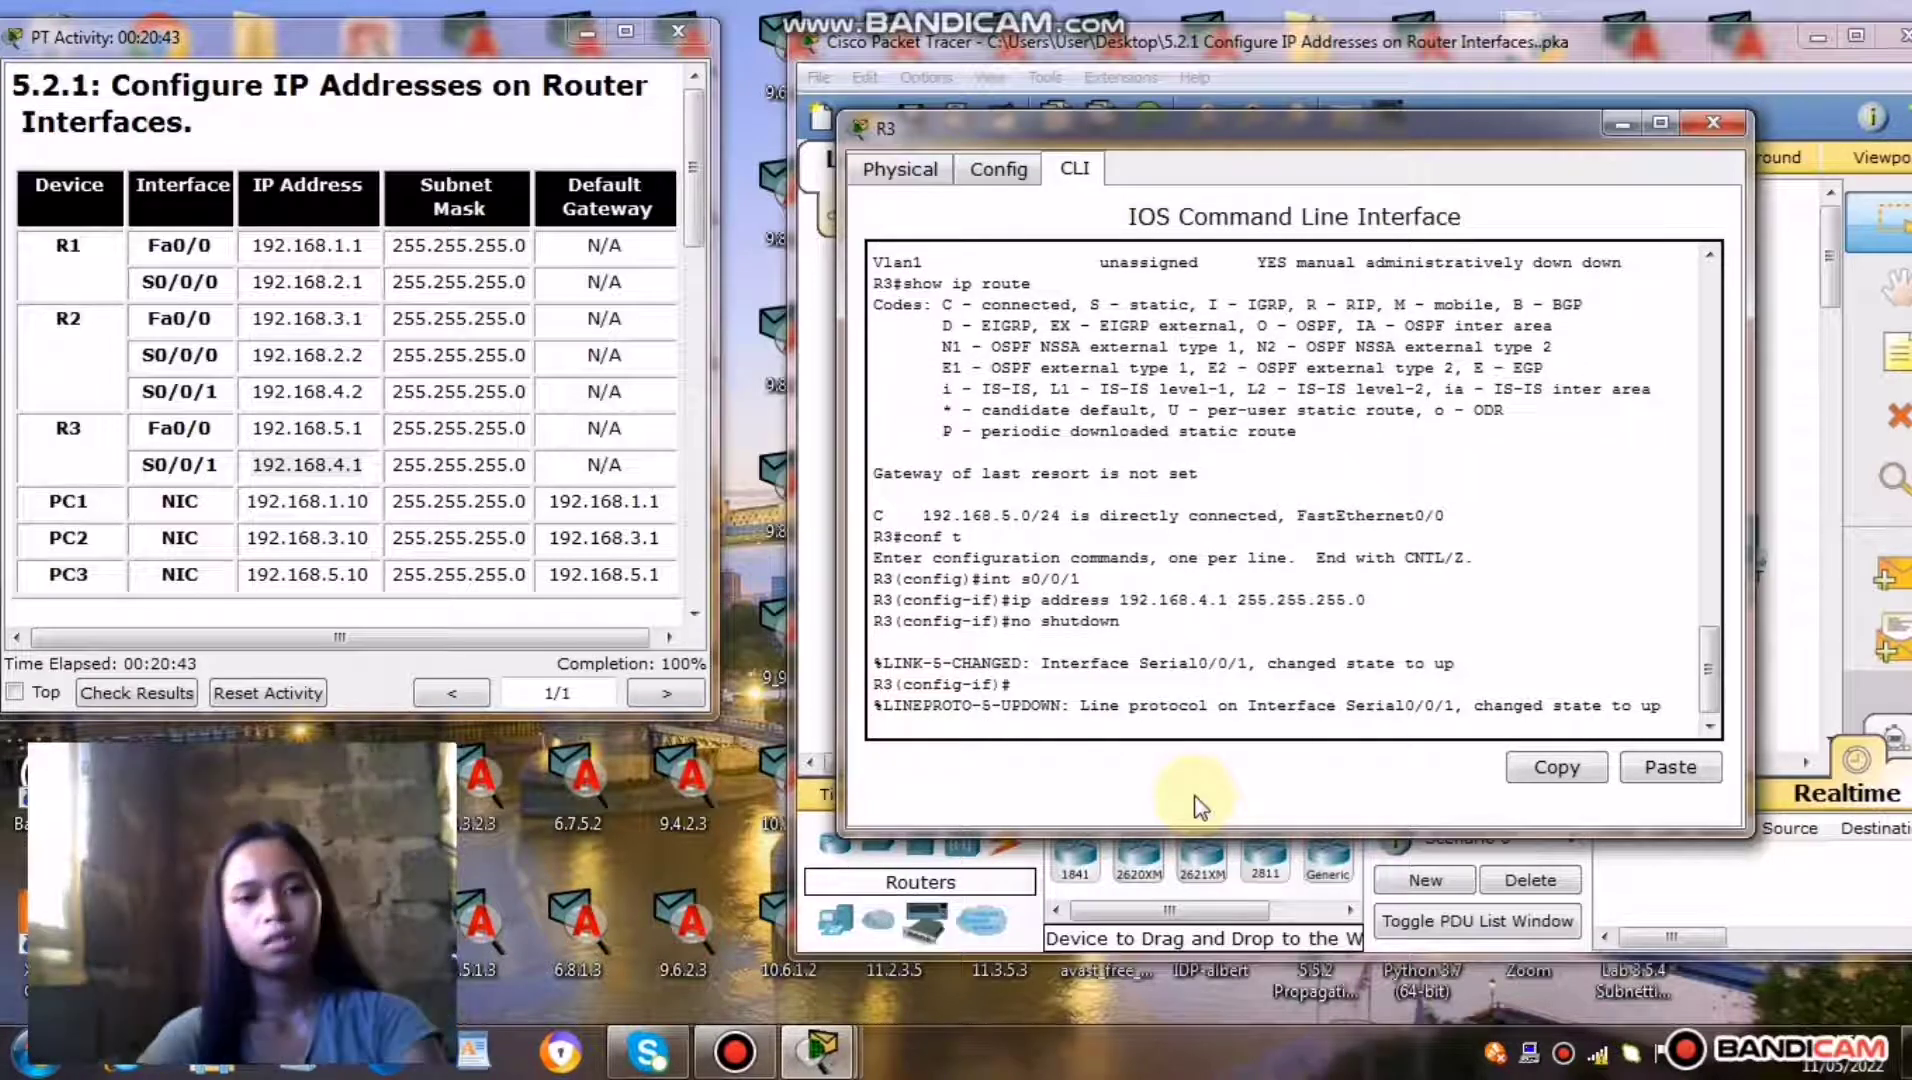
left_click(1713, 122)
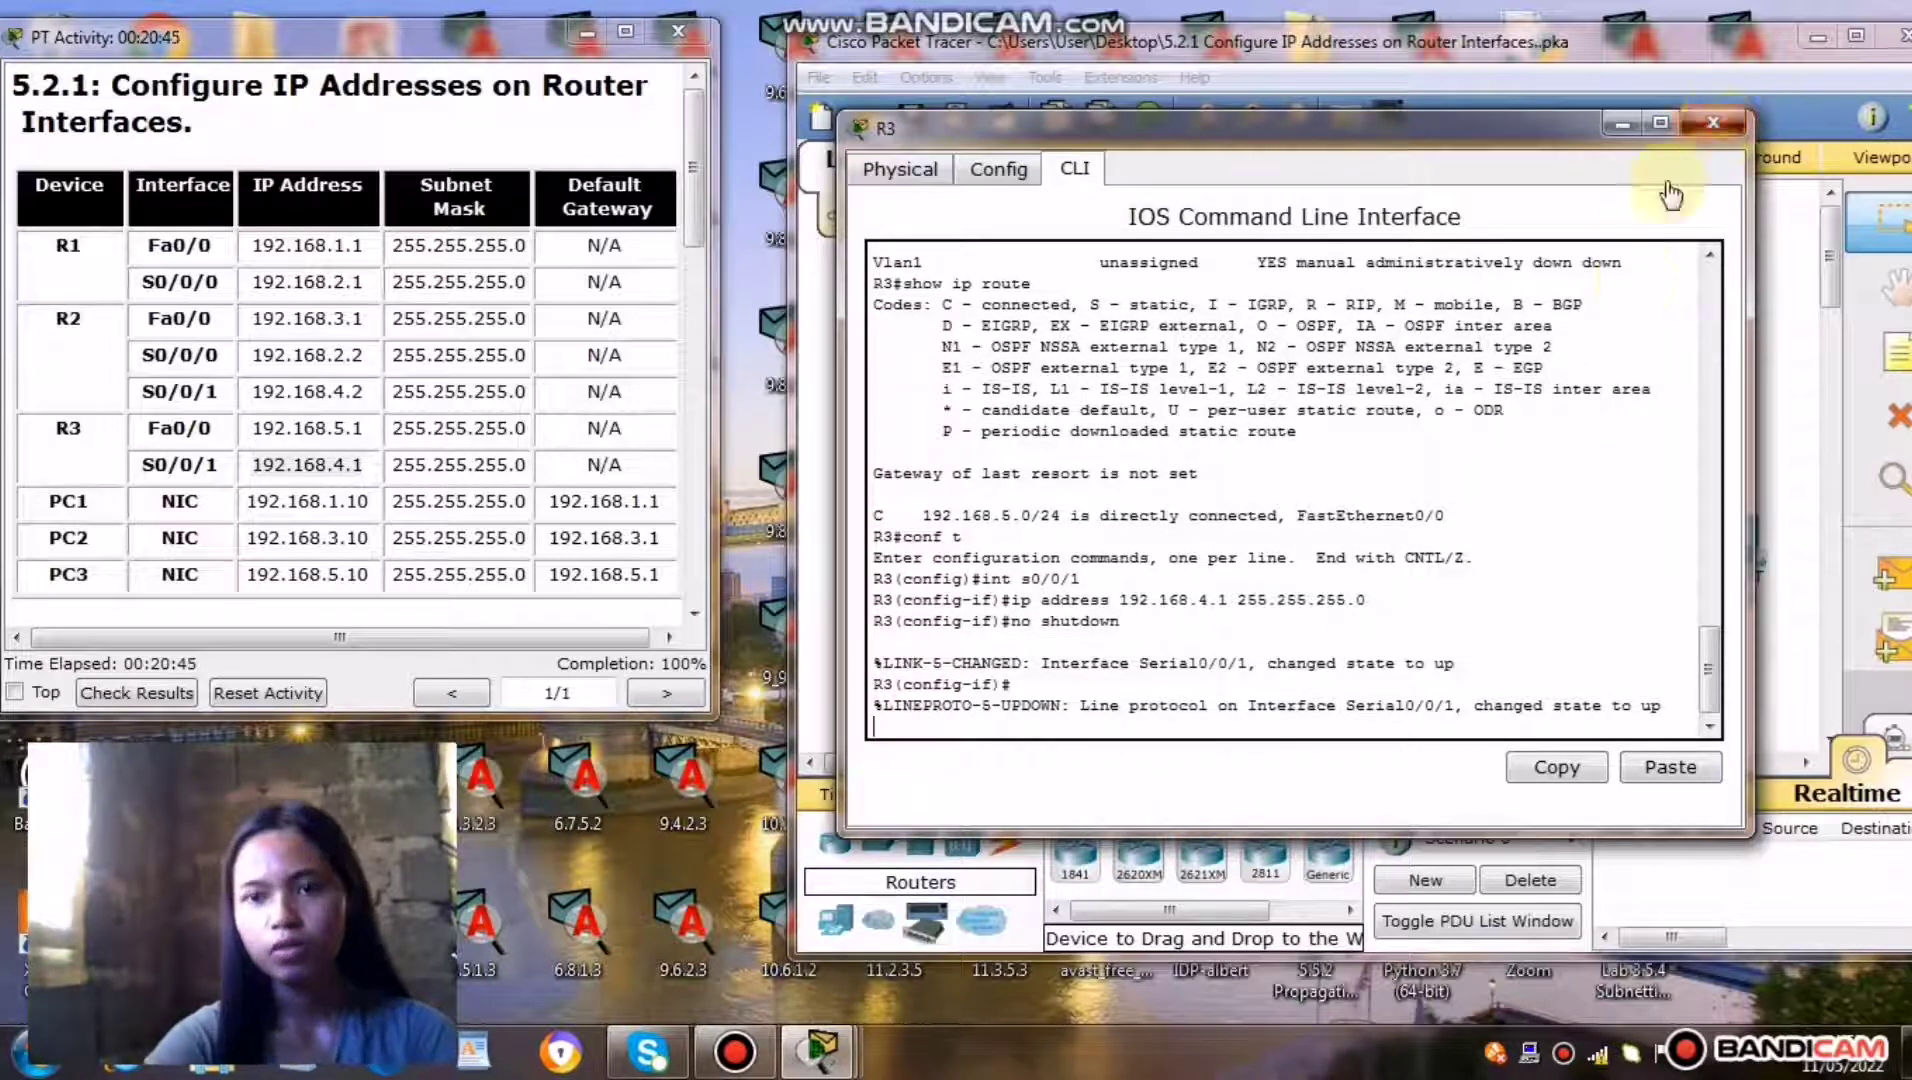
Step: Recheck the activity results after activating R3's serial interface, reviewing the full list of assessment items, and return to the topology
left_click(145, 693)
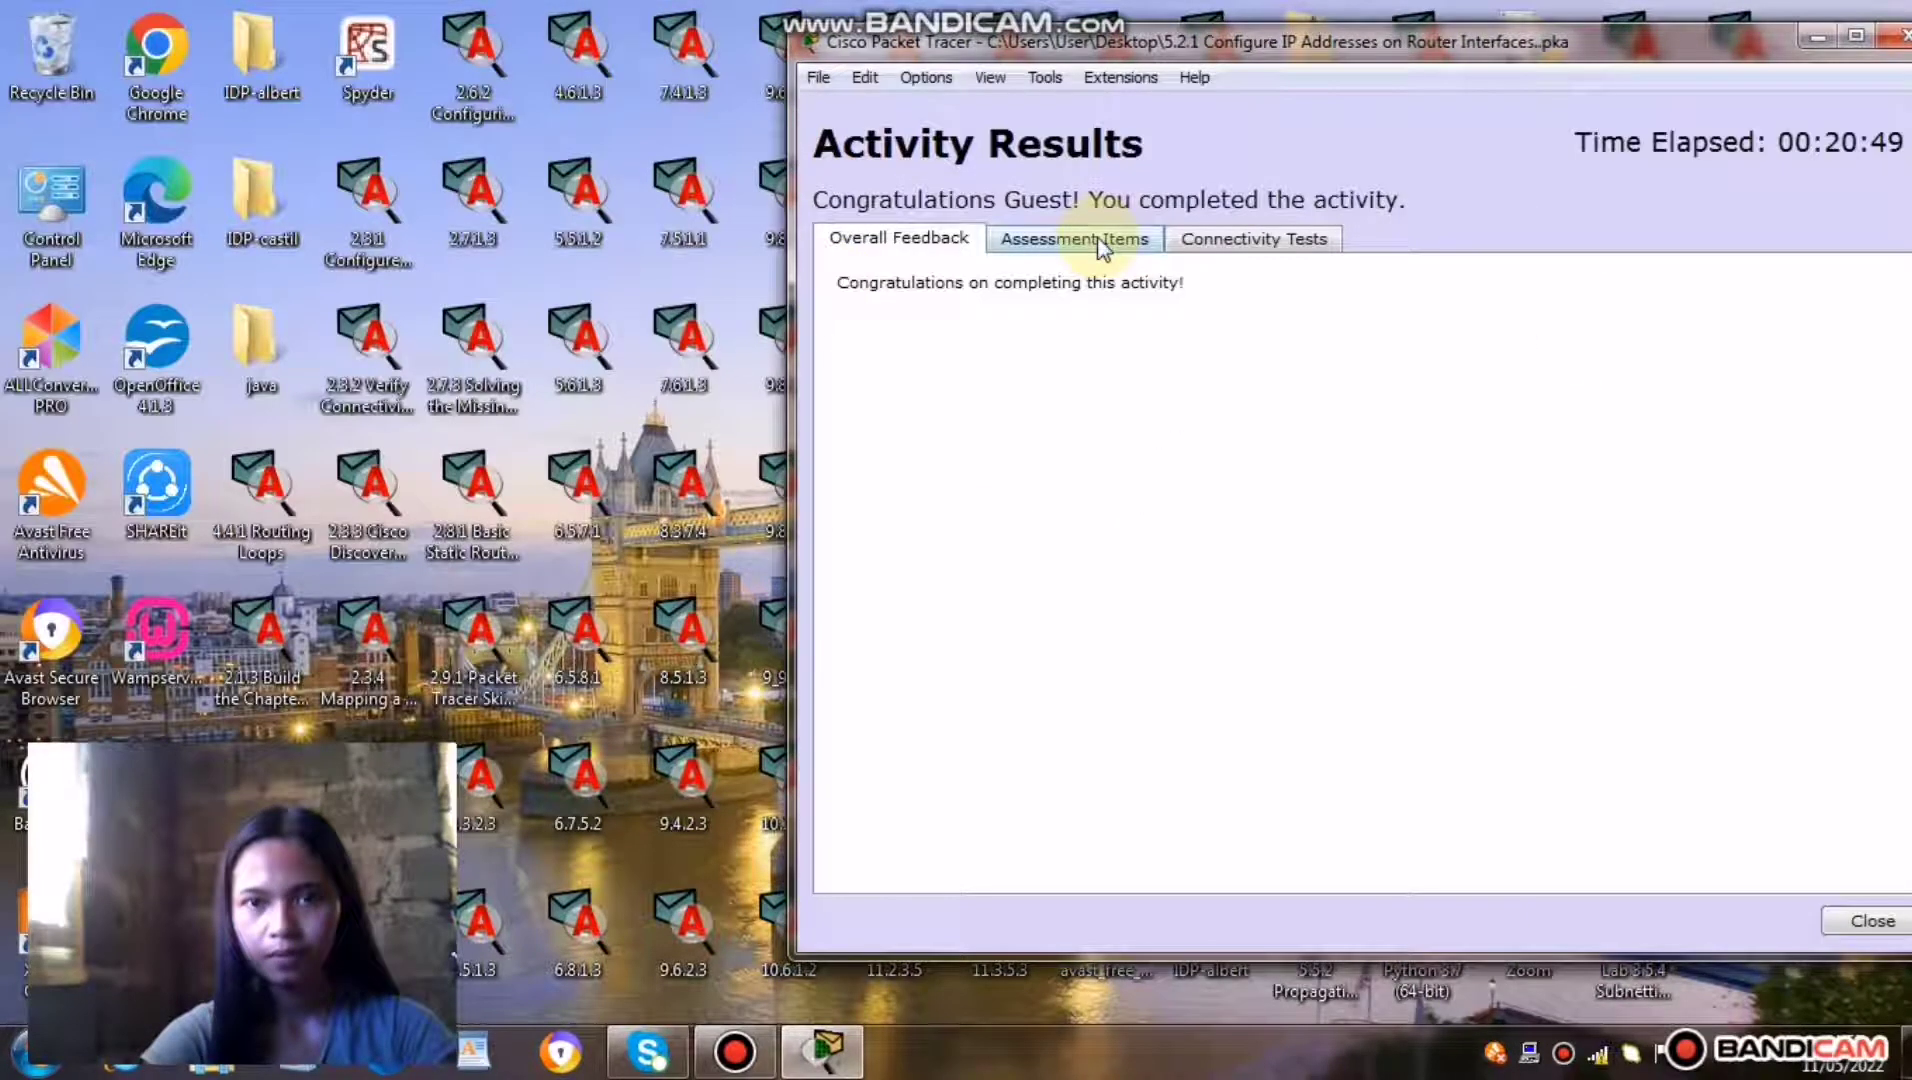
left_click(1075, 239)
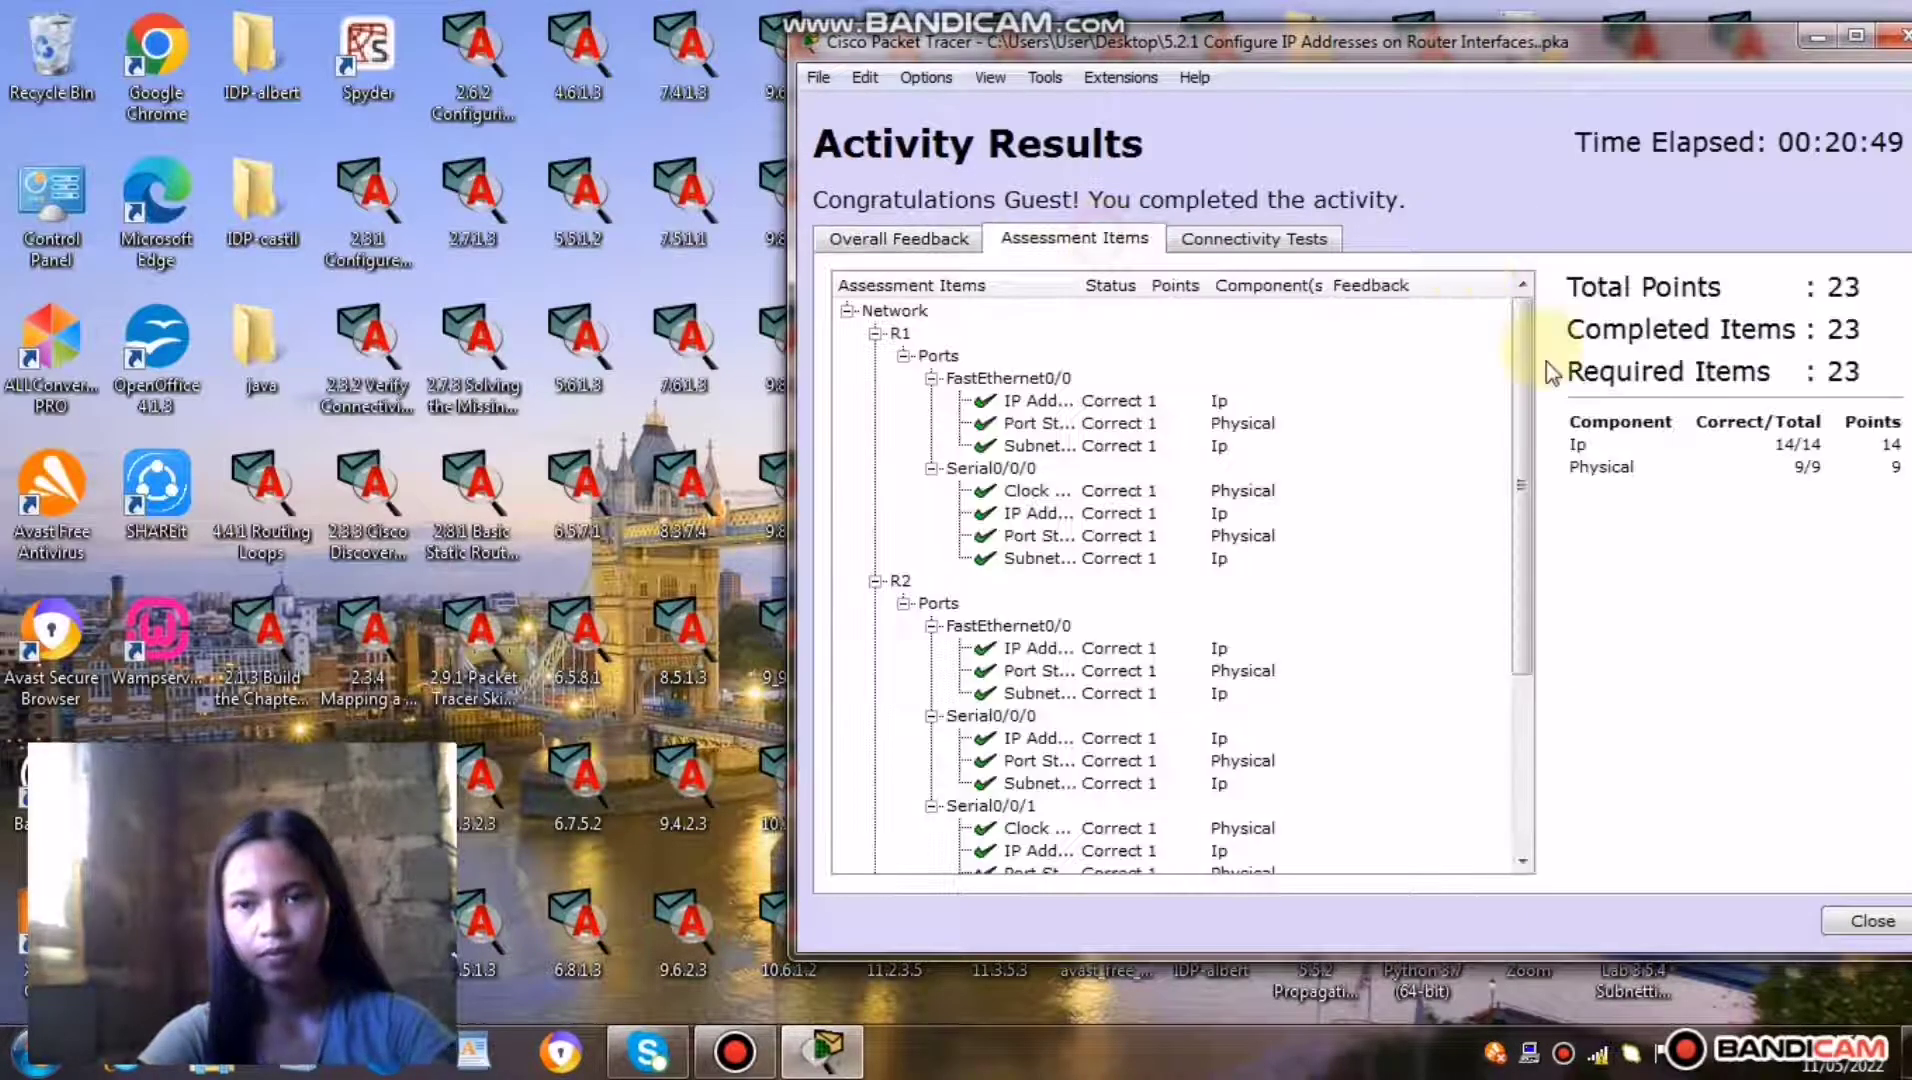
left_click_drag(1521, 396, 1545, 708)
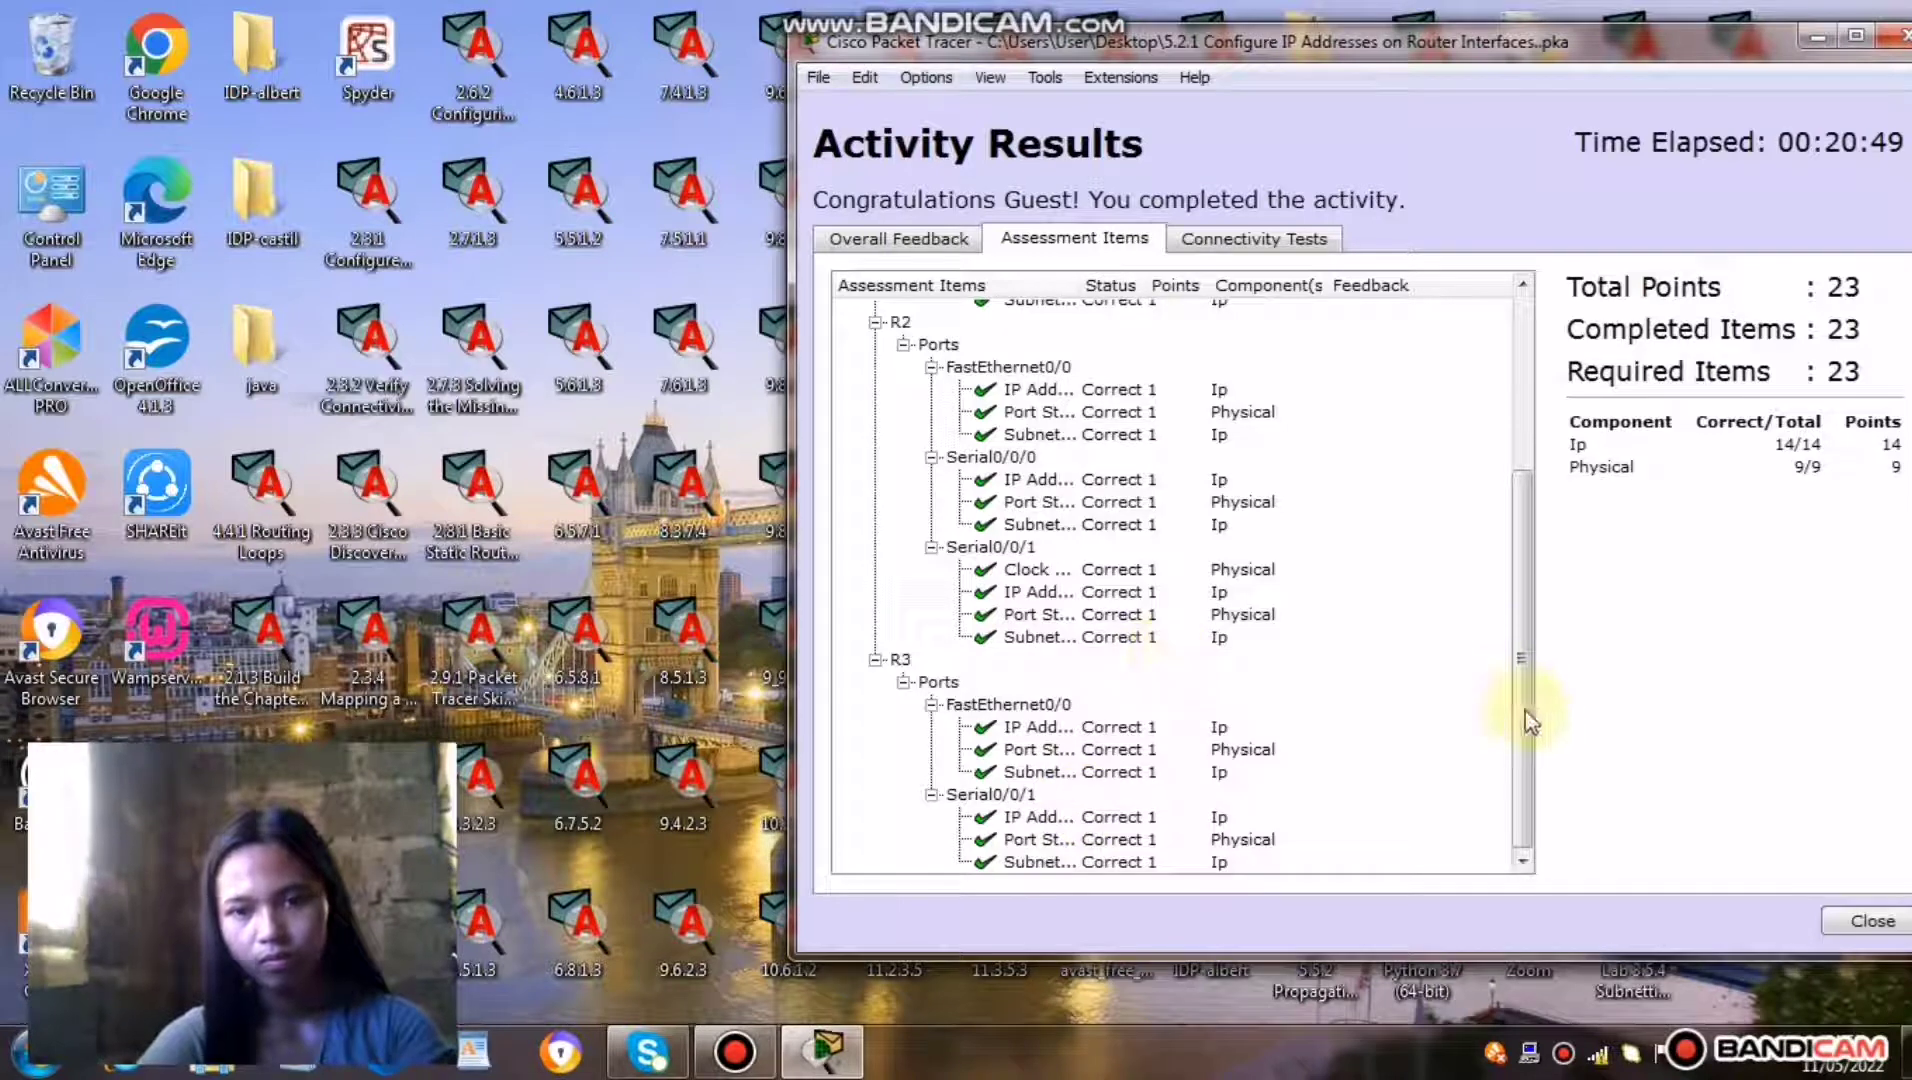
left_click_drag(1525, 710, 1494, 354)
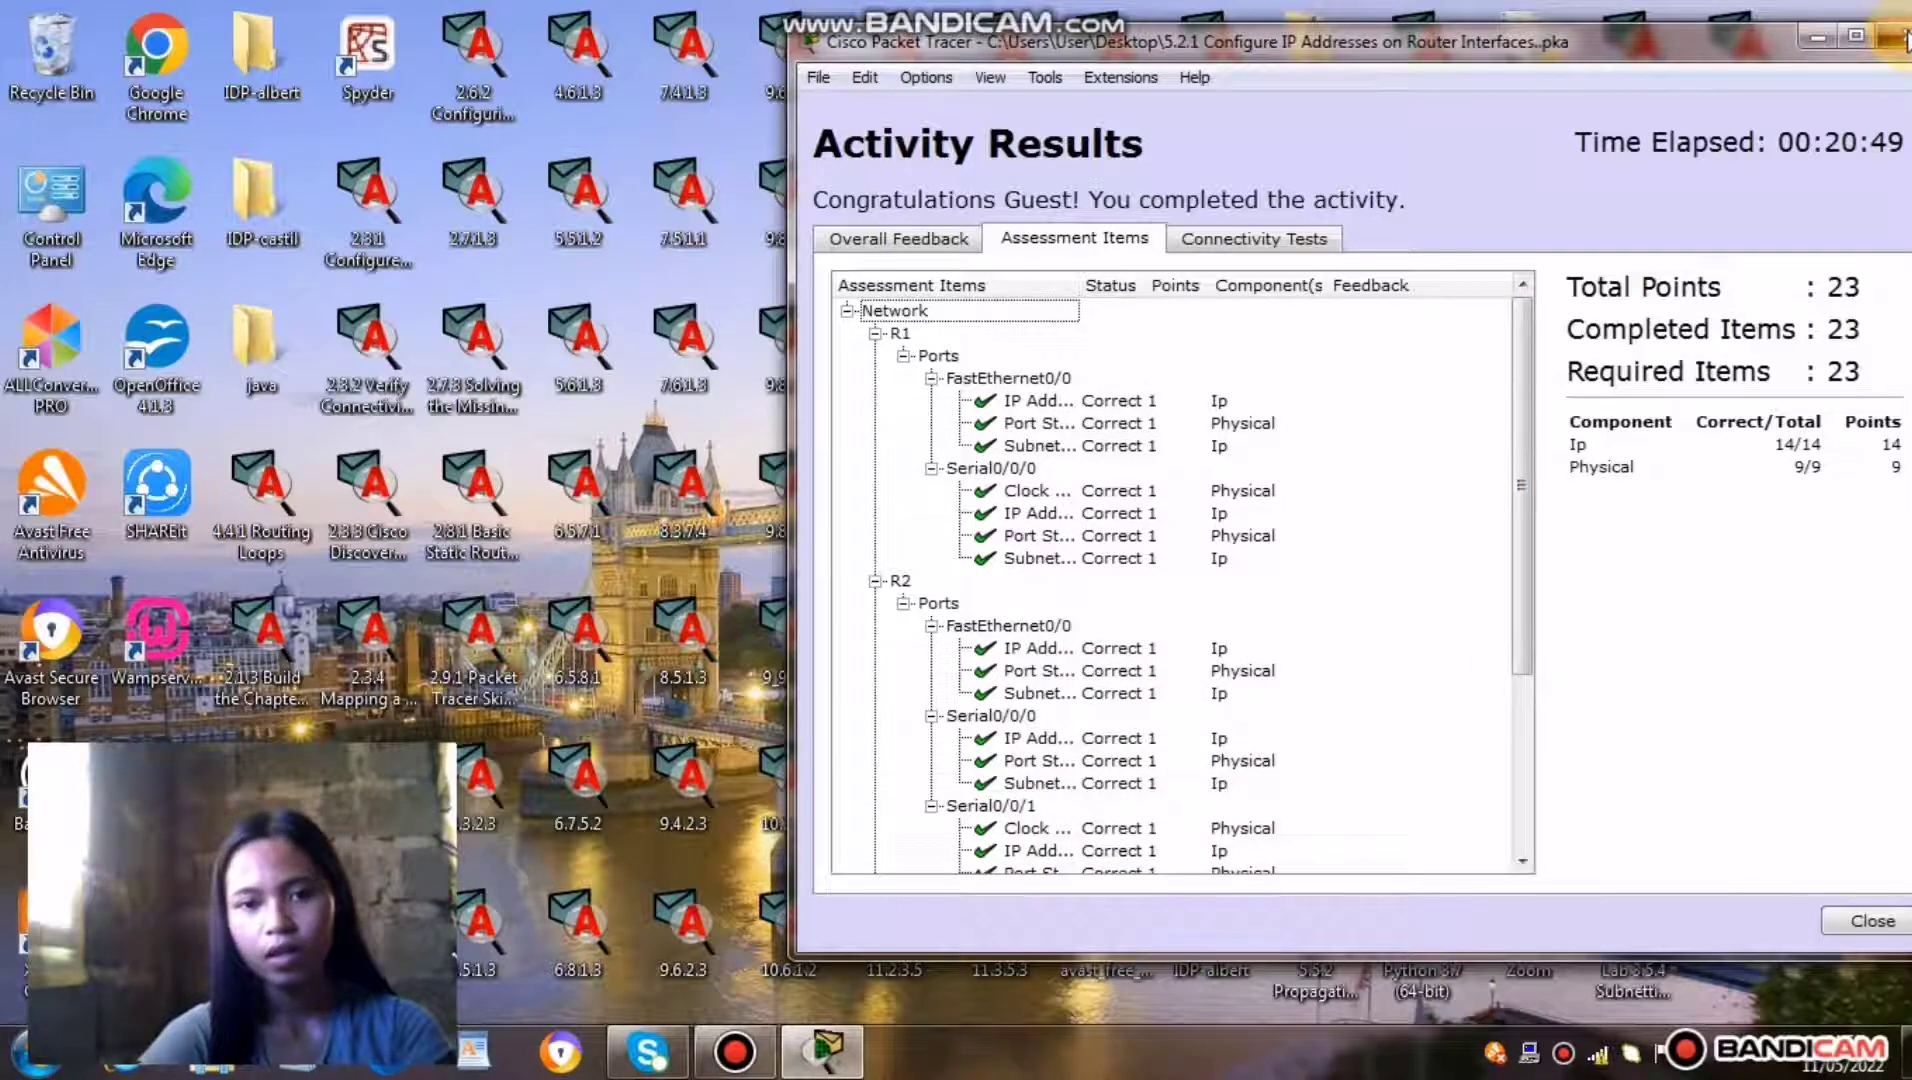
left_click(1903, 40)
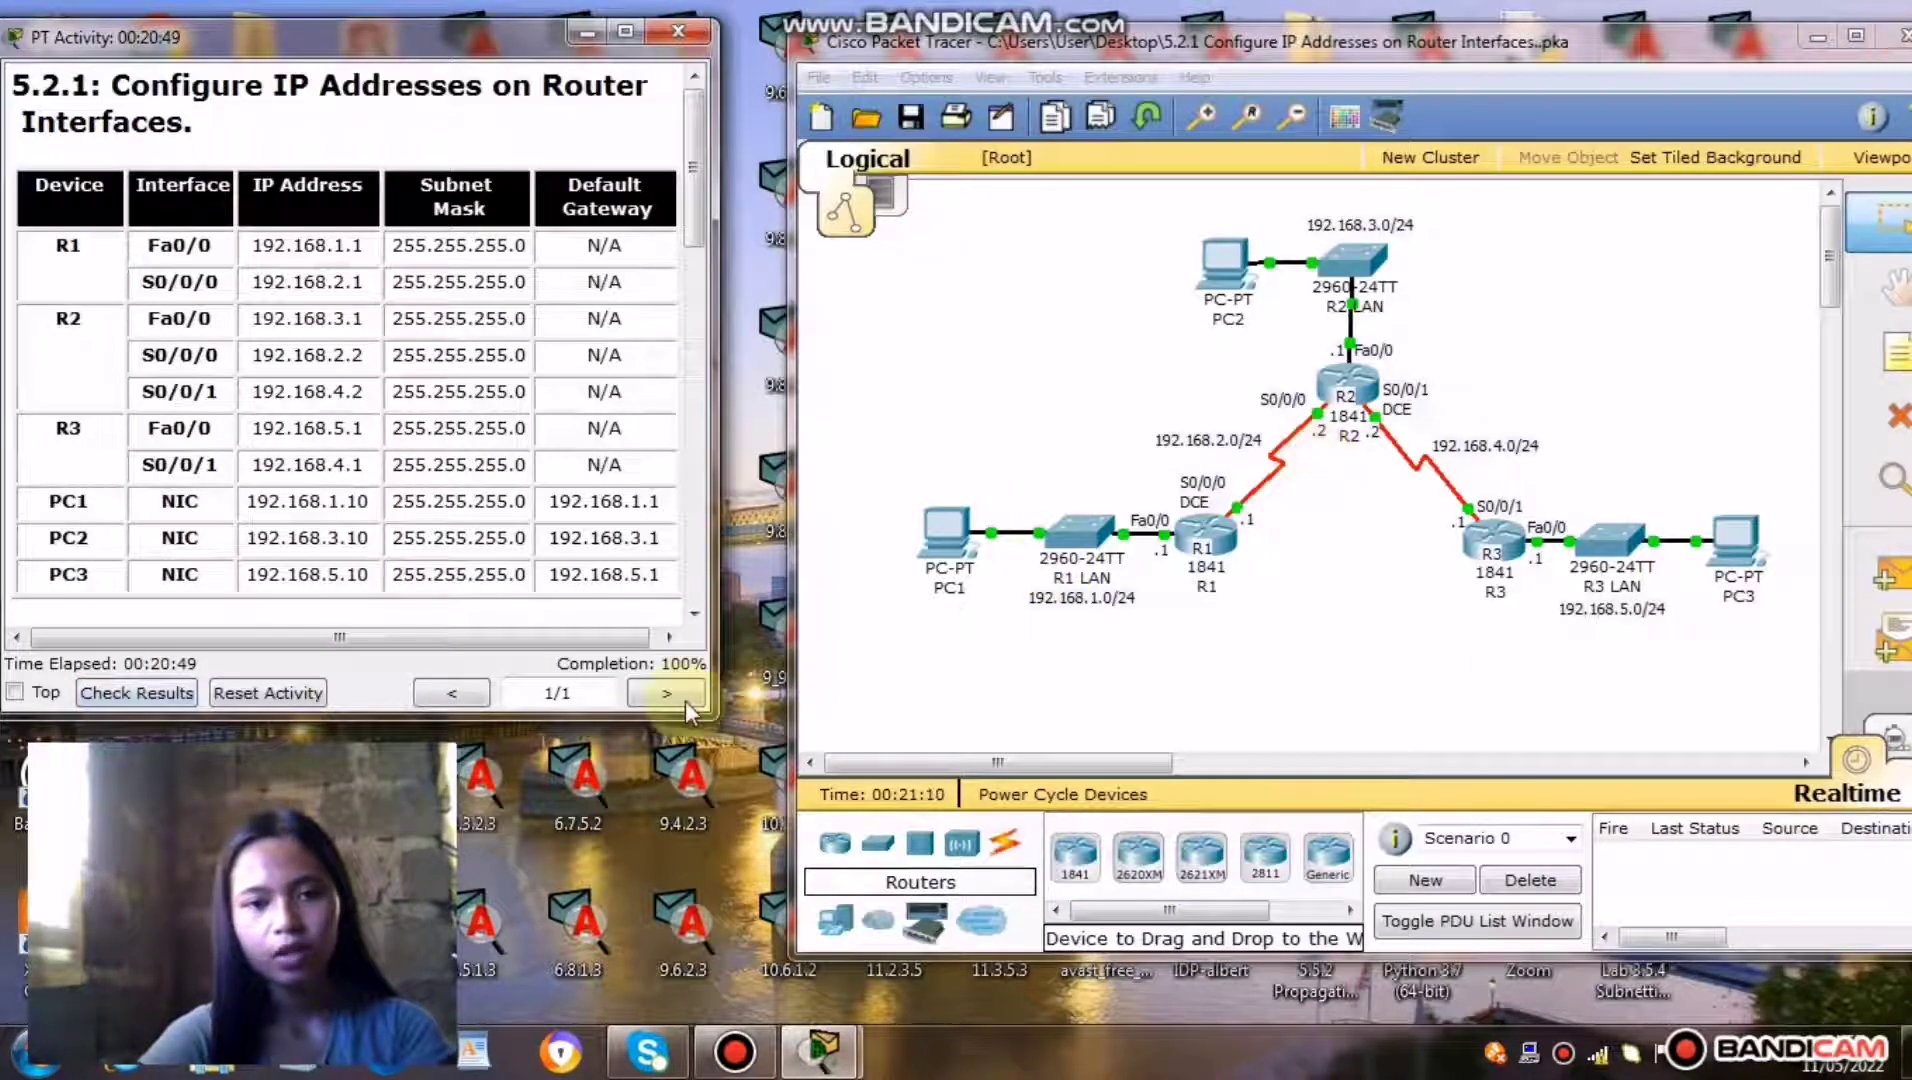